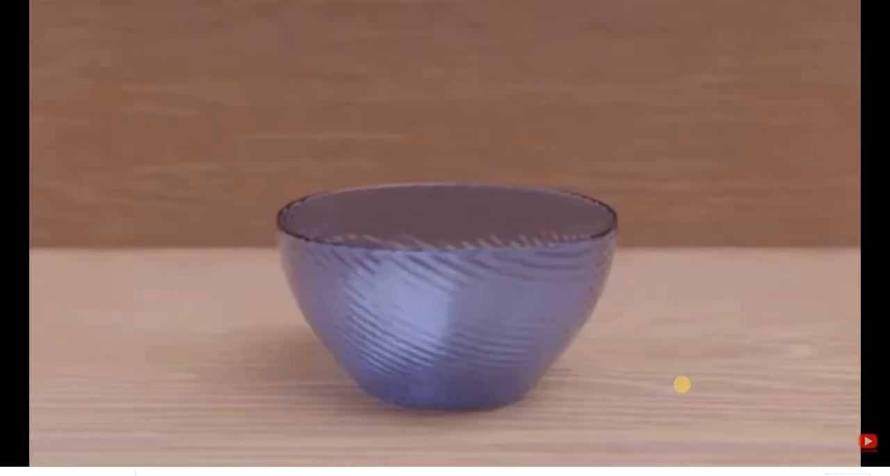
Replay the reference video of marbles falling into the glass bowl and pause it once the marbles have settled.
{"action": "key", "text": "Escape"}
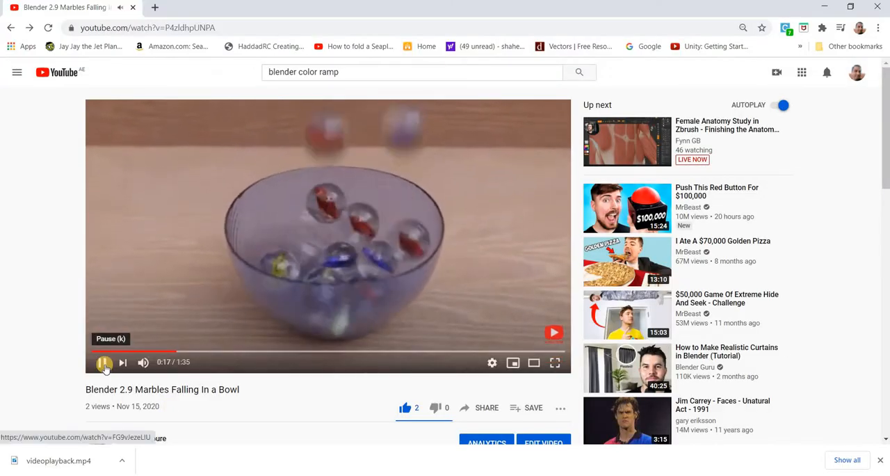
{"action": "left_click", "coordinate": [103, 362]}
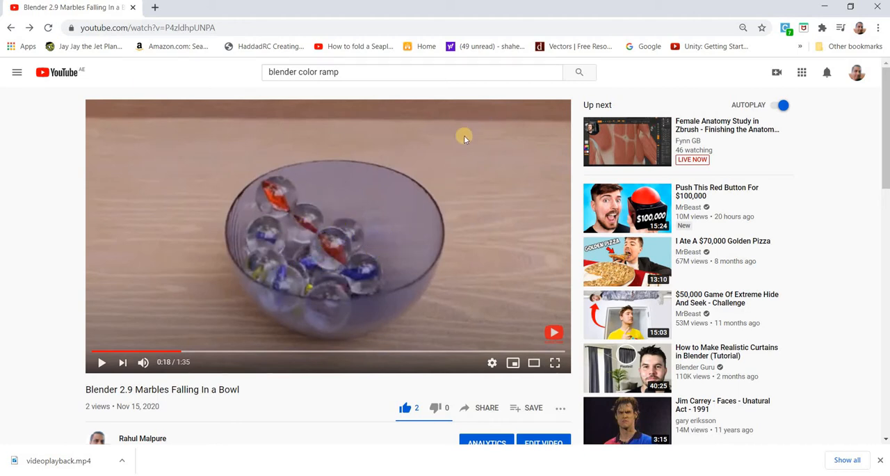
{"action": "left_click_drag", "start_coordinate": [186, 355], "coordinate": [162, 358]}
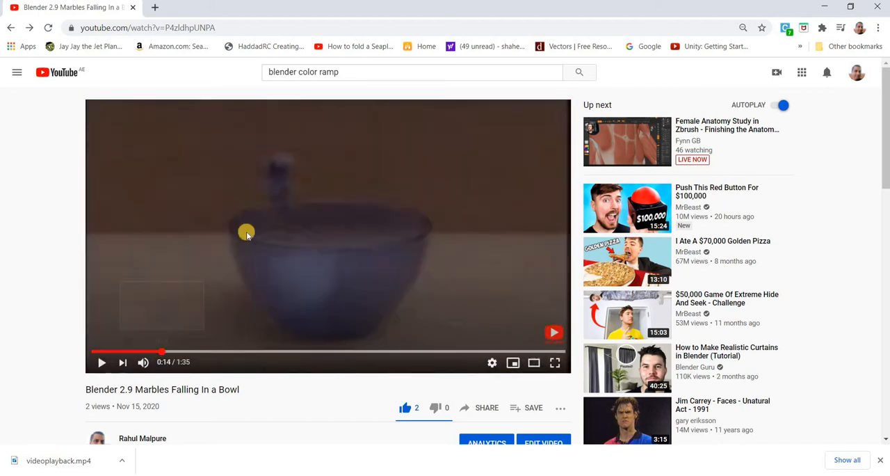
{"action": "left_click", "coordinate": [105, 365]}
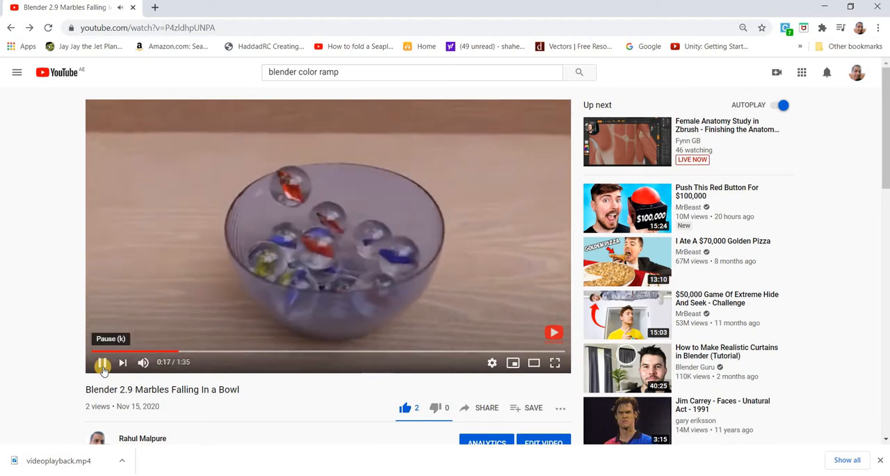
{"action": "left_click", "coordinate": [102, 365]}
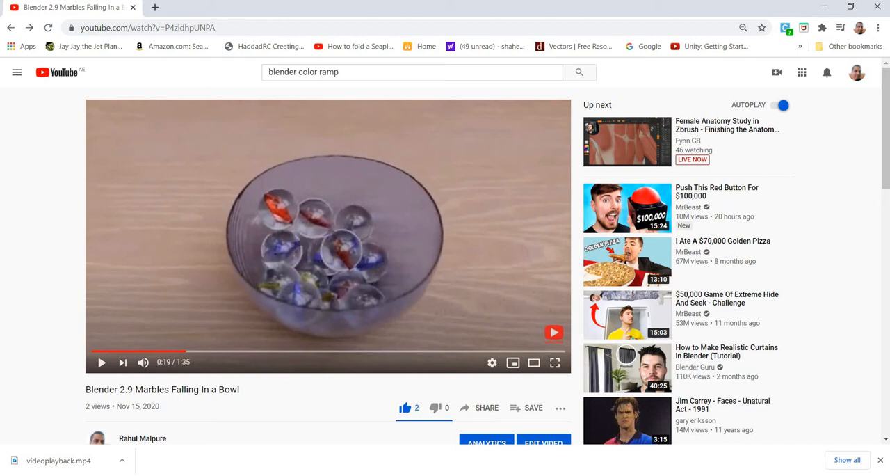
Switch to Blender and delete the default light from the scene.
{"action": "key", "text": "alt+Tab"}
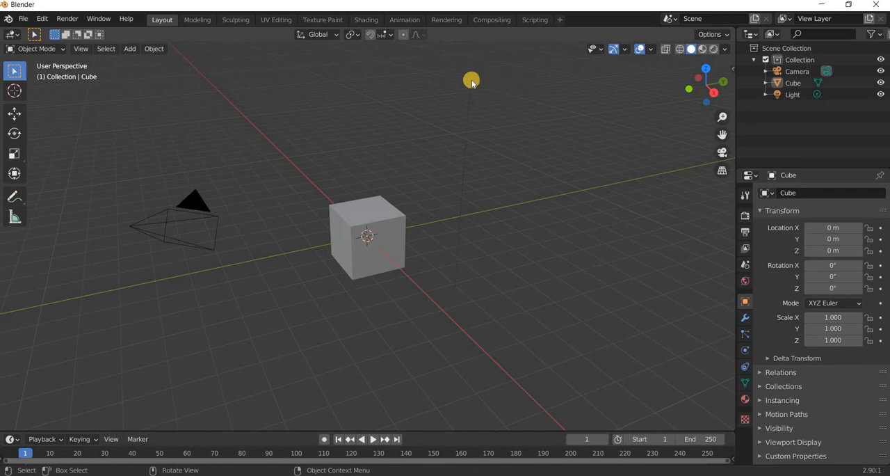
{"action": "left_click", "coordinate": [516, 224]}
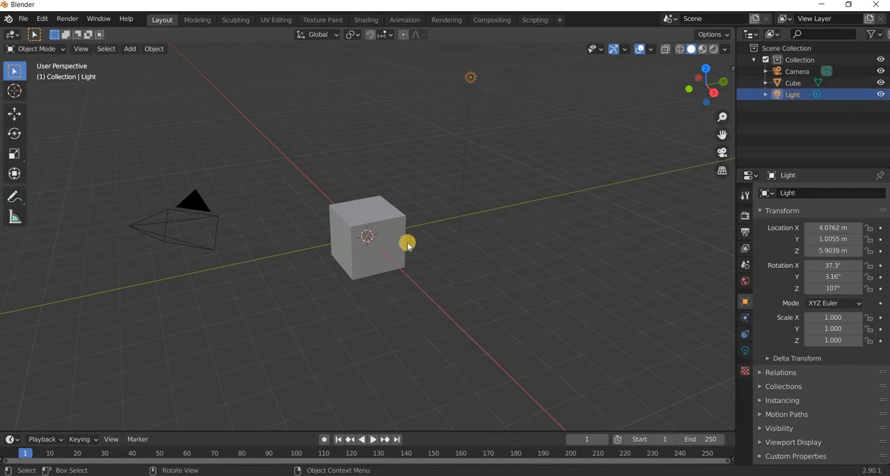
{"action": "key", "text": "Delete"}
Set the default cube's dimensions to 10 m in X, 10 m in Y and 5 m in Z.
{"action": "middle_click_drag", "start_coordinate": [361, 300], "coordinate": [378, 262]}
{"action": "left_click", "coordinate": [384, 264]}
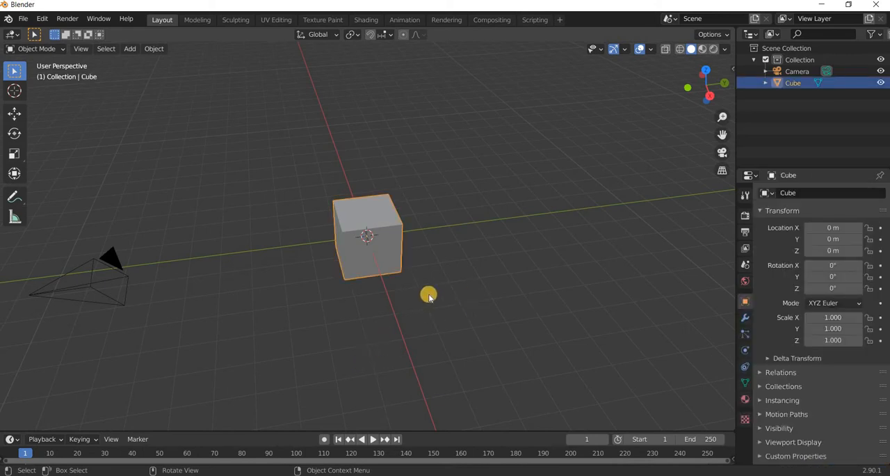
{"action": "key", "text": "n"}
{"action": "left_click", "coordinate": [672, 247]}
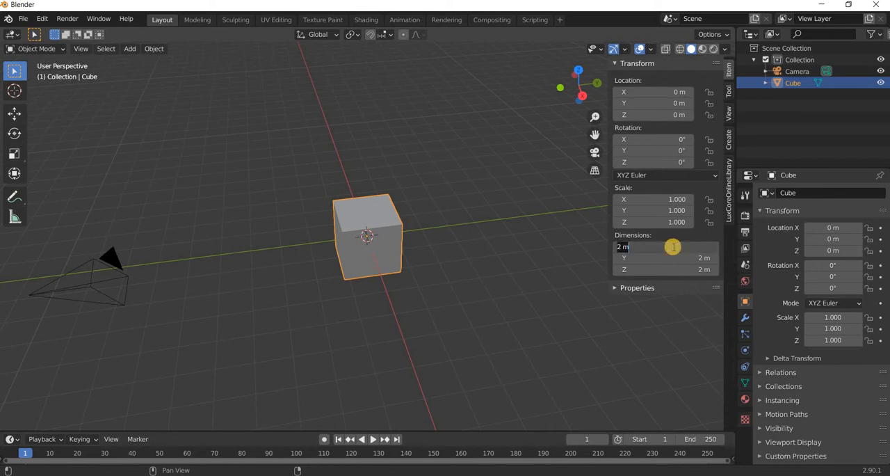
{"action": "type", "text": "10"}
{"action": "key", "text": "Return"}
{"action": "left_click", "coordinate": [671, 258]}
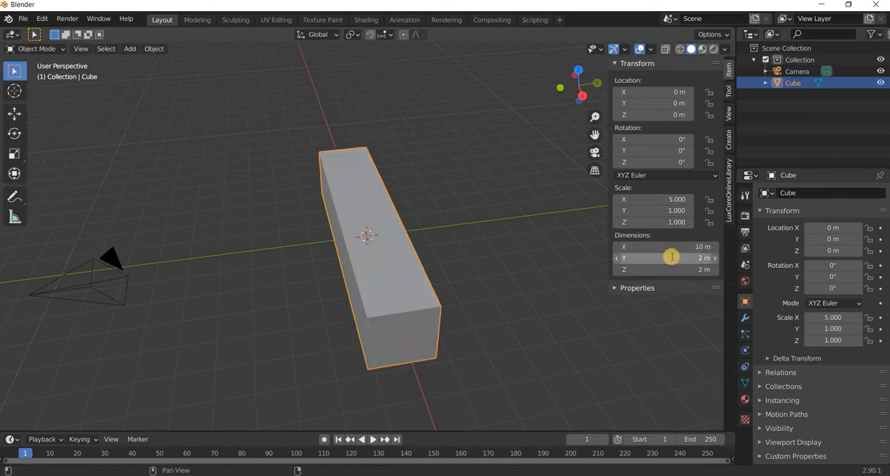
{"action": "type", "text": "10"}
{"action": "key", "text": "Return"}
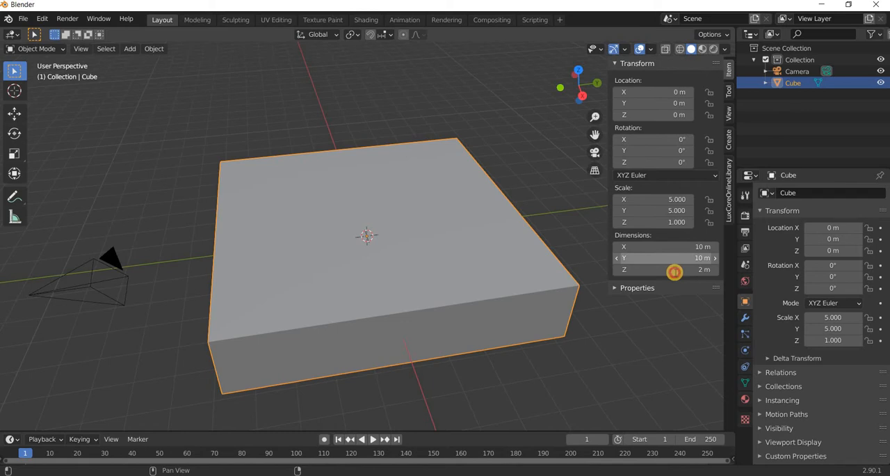
{"action": "left_click", "coordinate": [674, 272]}
{"action": "type", "text": "5"}
{"action": "key", "text": "Return"}
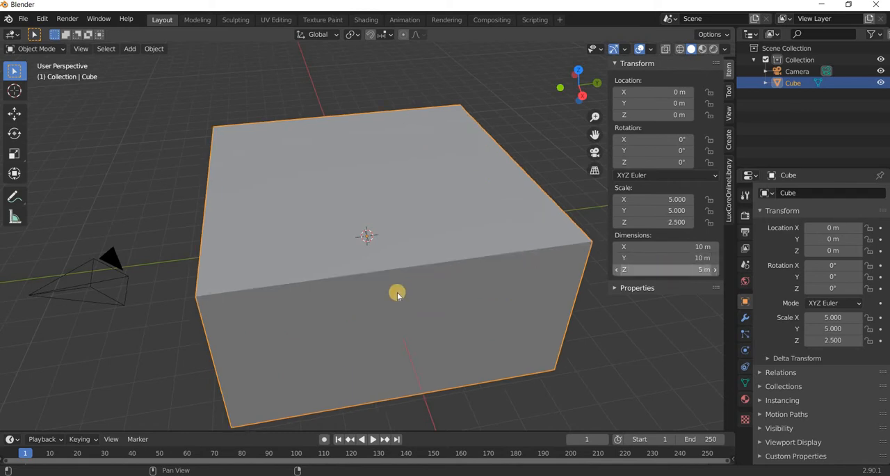
Raise the resized cube by setting its Z location to 2.5 m.
{"action": "left_click", "coordinate": [671, 116]}
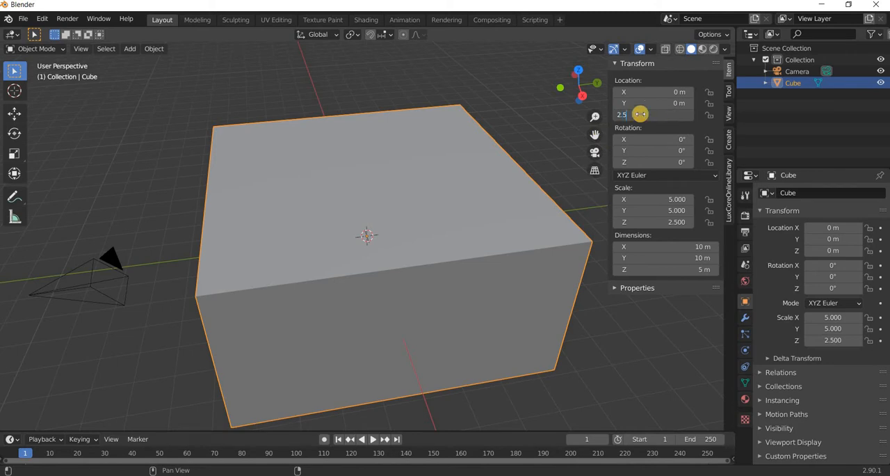
{"action": "type", "text": "2.5"}
{"action": "key", "text": "Return"}
Delete the cube's top face in Edit Mode to leave an open box, and return to Object Mode.
{"action": "middle_click_drag", "start_coordinate": [463, 243], "coordinate": [356, 236]}
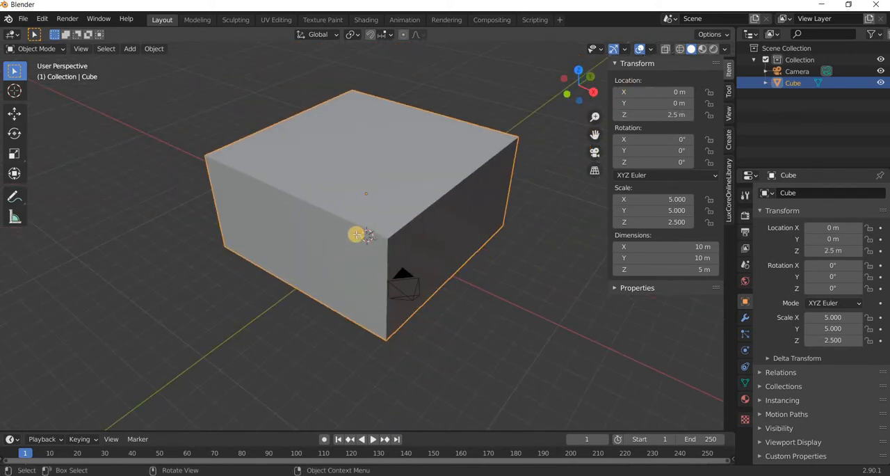
{"action": "key", "text": "Tab"}
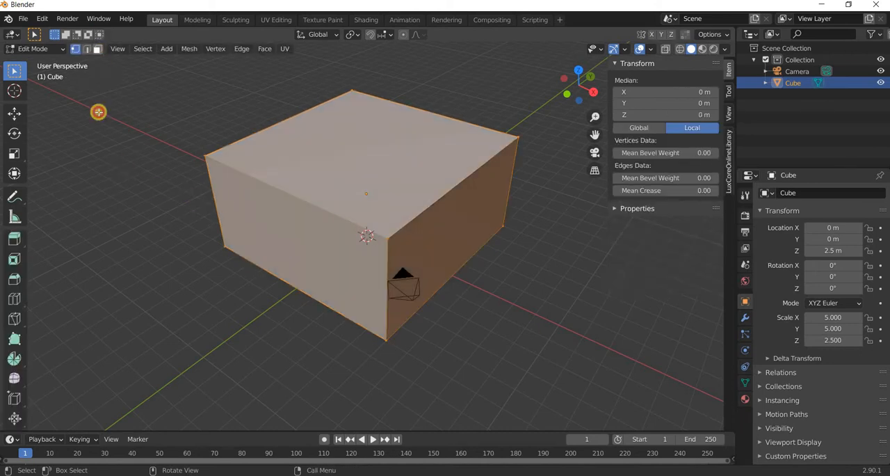
{"action": "key", "text": "3"}
{"action": "key", "text": "alt+a"}
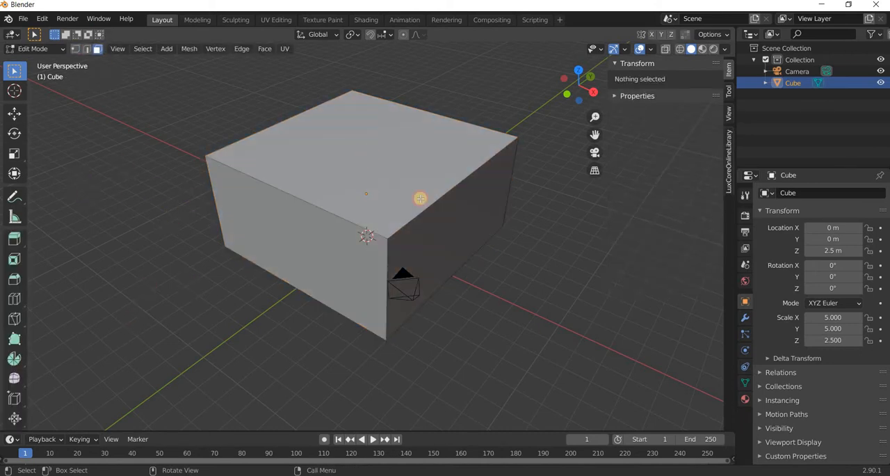
{"action": "left_click", "coordinate": [412, 201]}
{"action": "key", "text": "x"}
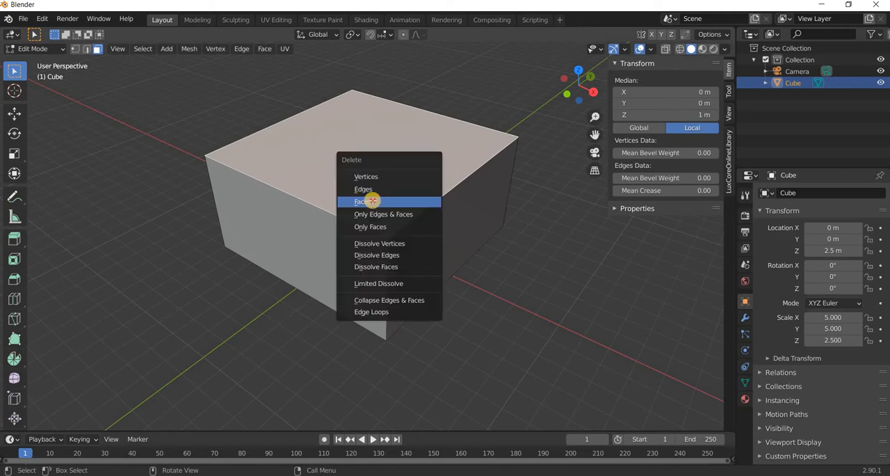
{"action": "left_click", "coordinate": [385, 227]}
{"action": "middle_click_drag", "start_coordinate": [439, 266], "coordinate": [431, 231]}
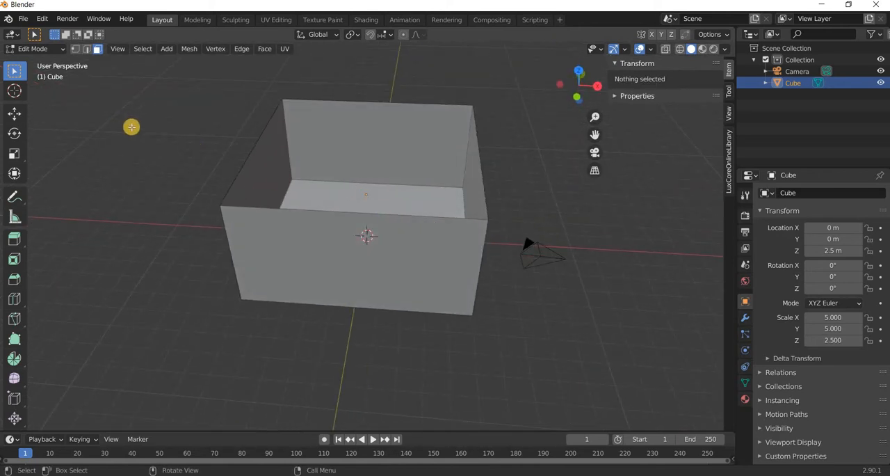
{"action": "key", "text": "Tab"}
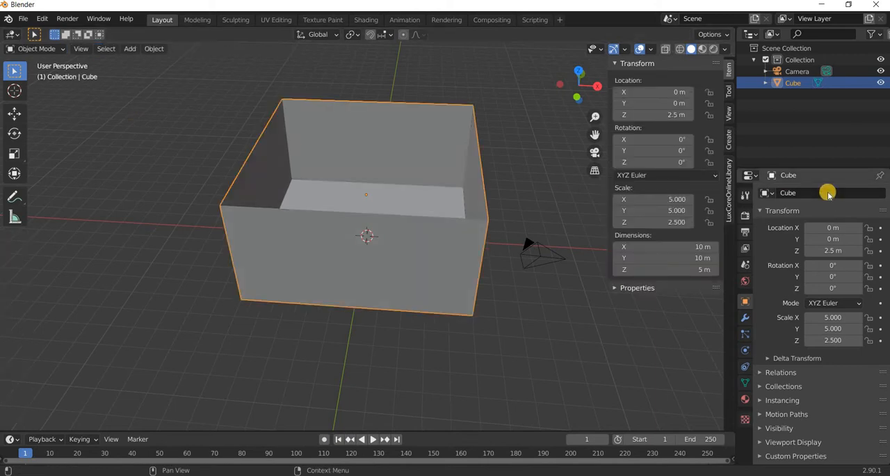
Add a Subdivision Surface modifier to the open box and set its viewport levels to 2.
{"action": "left_click", "coordinate": [827, 192]}
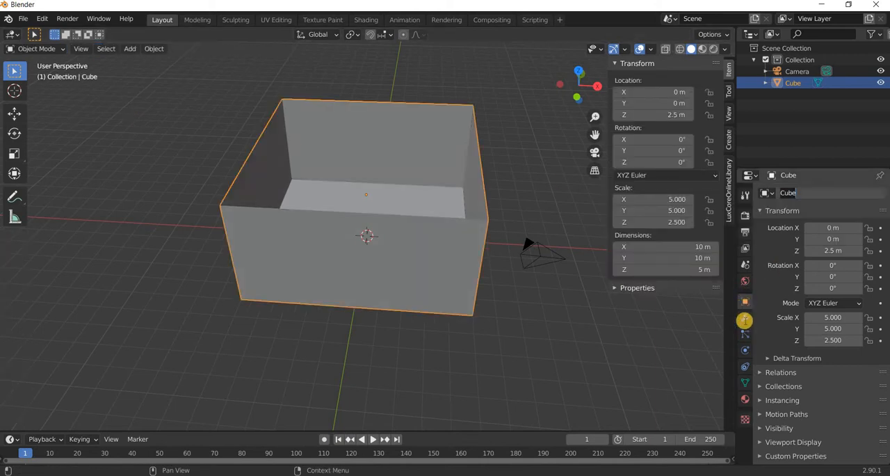
{"action": "left_click", "coordinate": [744, 322]}
{"action": "left_click", "coordinate": [793, 197]}
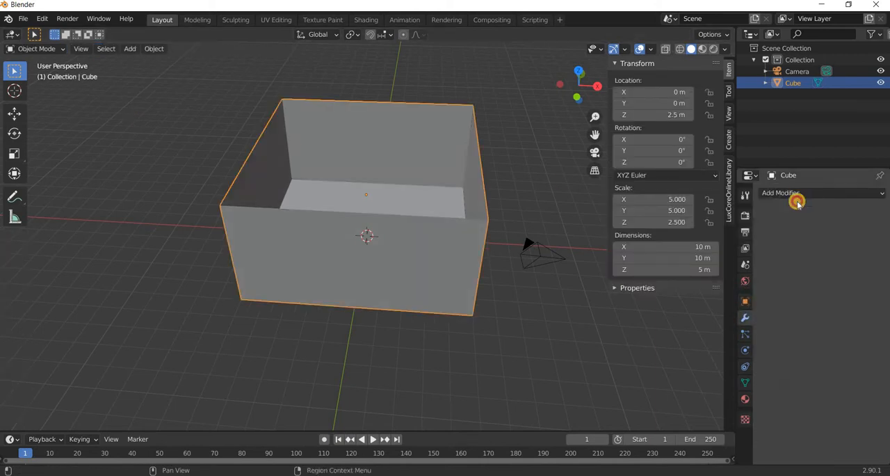
{"action": "left_click", "coordinate": [672, 381]}
{"action": "middle_click_drag", "start_coordinate": [397, 224], "coordinate": [402, 295]}
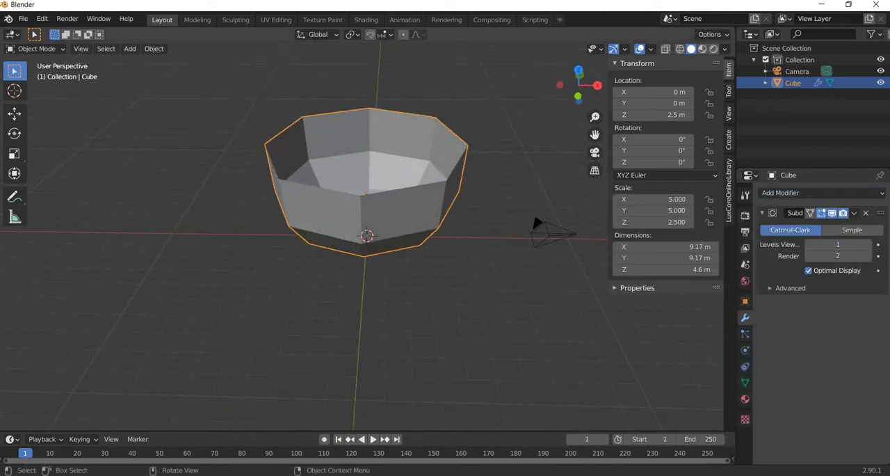
{"action": "left_click", "coordinate": [869, 247]}
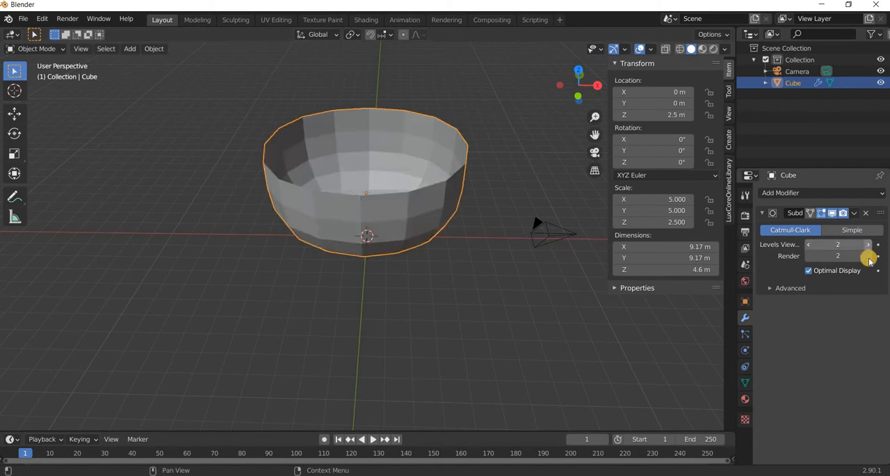
Apply smooth shading to the bowl.
{"action": "middle_click_drag", "start_coordinate": [190, 73], "coordinate": [162, 53]}
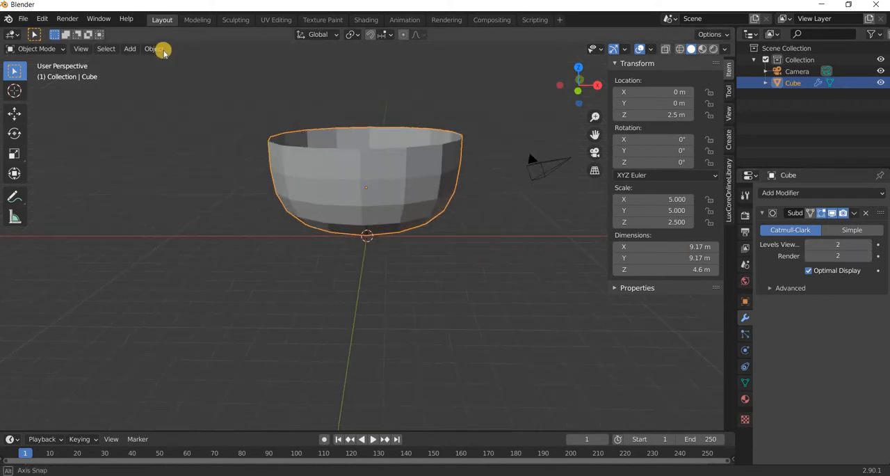
{"action": "left_click", "coordinate": [157, 49]}
{"action": "left_click", "coordinate": [195, 278]}
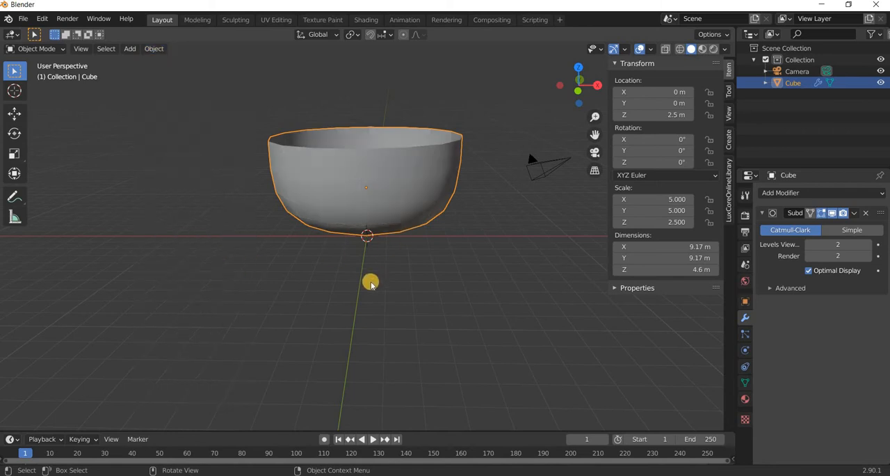
Add one horizontal loop cut around the bowl's cage and slide it near the base, at about -0.885 m local Z.
{"action": "middle_click_drag", "start_coordinate": [370, 281], "coordinate": [385, 212]}
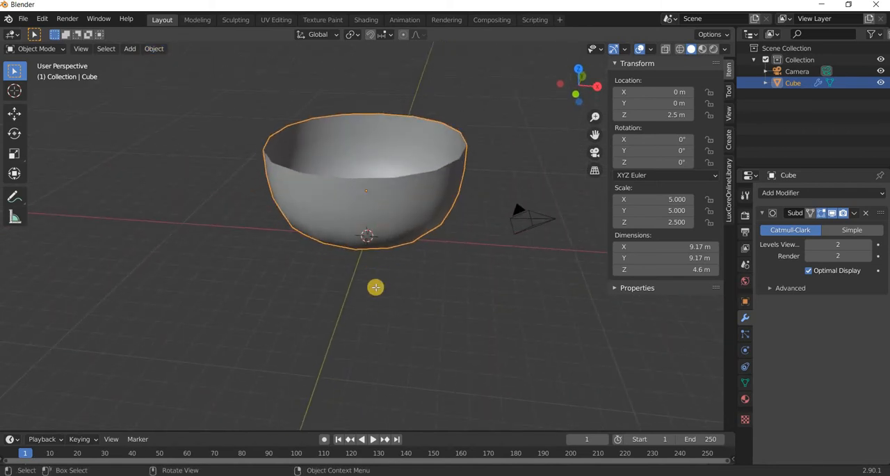
{"action": "key", "text": "Tab"}
{"action": "middle_click_drag", "start_coordinate": [49, 249], "coordinate": [65, 235]}
{"action": "left_click", "coordinate": [17, 305]}
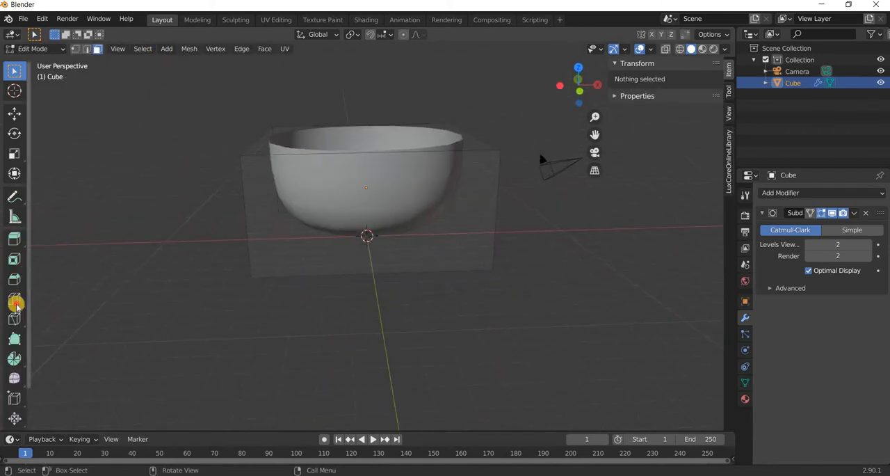
{"action": "left_click_drag", "start_coordinate": [262, 261], "coordinate": [403, 309]}
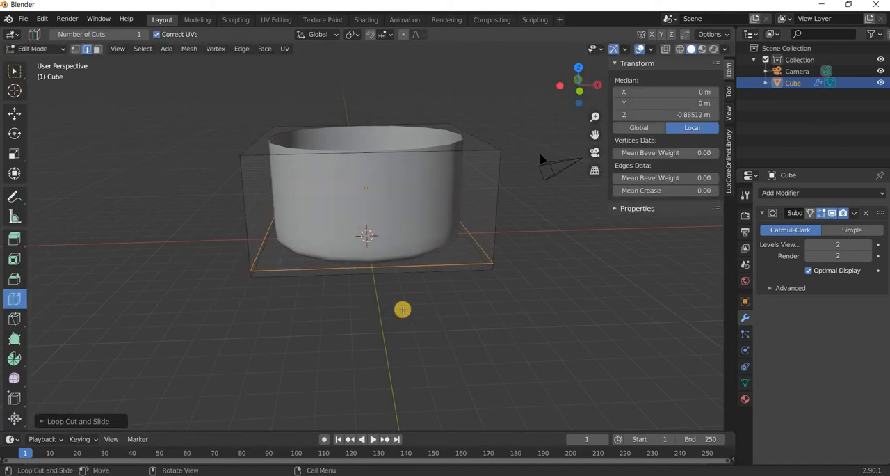
In wireframe view, select all the base and lower loop vertices, scale them inward to taper the bowl, and switch to Material Preview shading.
{"action": "mouse_move", "coordinate": [419, 249]}
{"action": "middle_mouse_down"}
{"action": "mouse_move", "coordinate": [419, 265]}
{"action": "mouse_move", "coordinate": [219, 222]}
{"action": "mouse_move", "coordinate": [26, 125]}
{"action": "mouse_move", "coordinate": [88, 56]}
{"action": "middle_mouse_up"}
{"action": "left_click", "coordinate": [75, 51]}
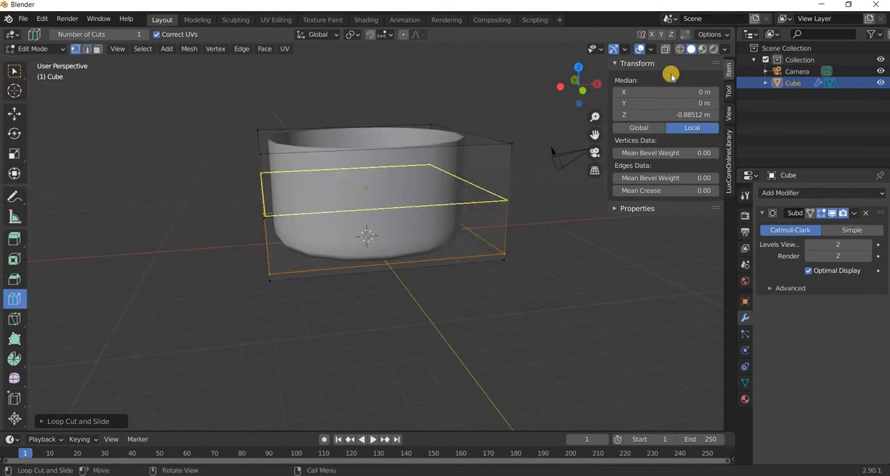
{"action": "key", "text": "alt+z"}
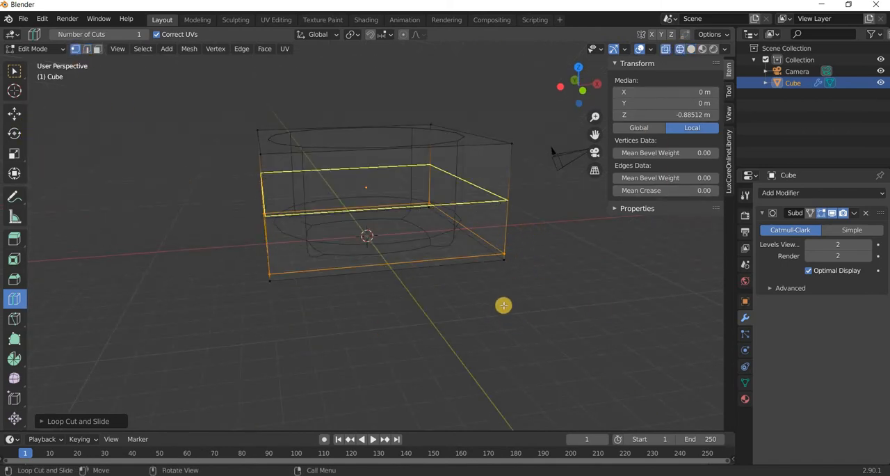
{"action": "middle_click_drag", "start_coordinate": [502, 308], "coordinate": [27, 292]}
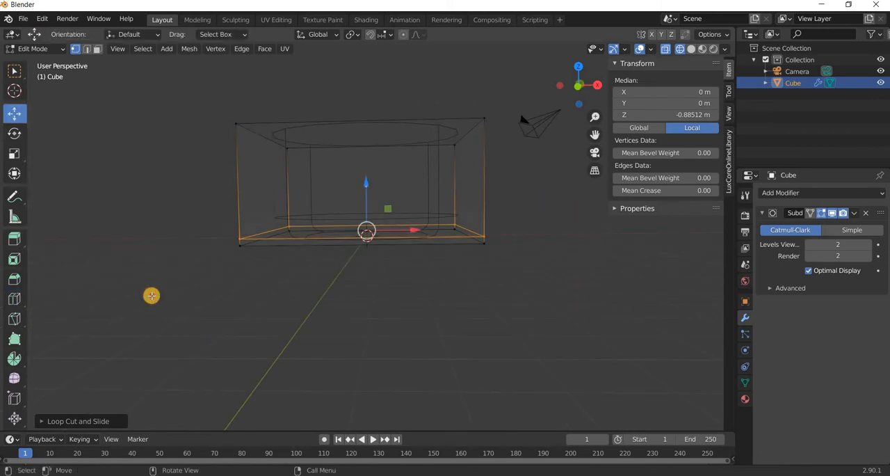
{"action": "left_click_drag", "start_coordinate": [159, 295], "coordinate": [535, 199]}
{"action": "mouse_move", "coordinate": [228, 347]}
{"action": "middle_mouse_down"}
{"action": "mouse_move", "coordinate": [284, 340]}
{"action": "mouse_move", "coordinate": [410, 349]}
{"action": "mouse_move", "coordinate": [477, 376]}
{"action": "mouse_move", "coordinate": [7, 147]}
{"action": "mouse_move", "coordinate": [14, 157]}
{"action": "middle_mouse_up"}
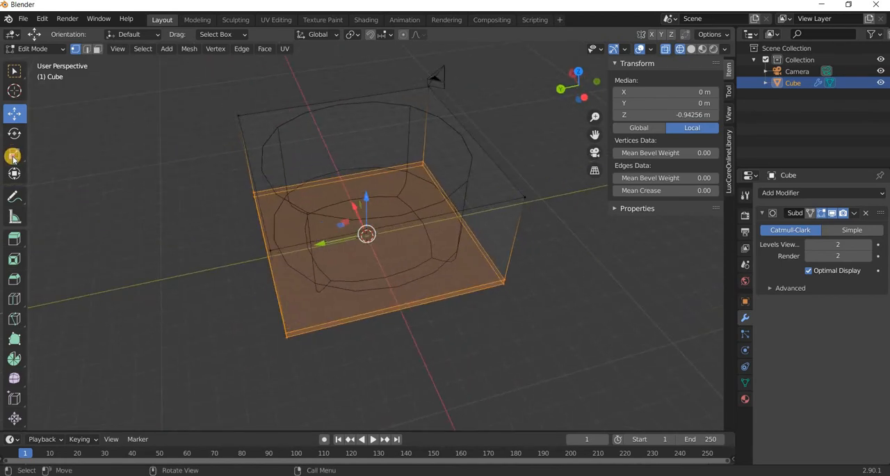
{"action": "left_click", "coordinate": [13, 156]}
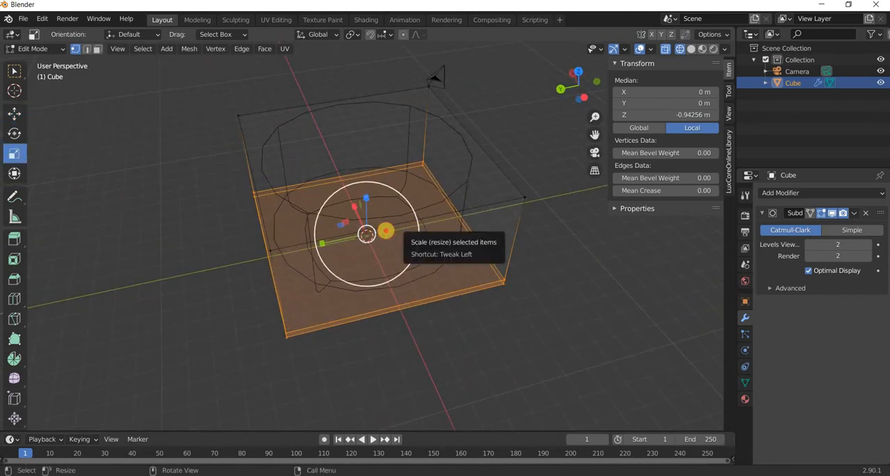
{"action": "left_click_drag", "start_coordinate": [388, 228], "coordinate": [383, 261]}
{"action": "middle_click_drag", "start_coordinate": [383, 261], "coordinate": [426, 306]}
{"action": "left_click", "coordinate": [702, 48]}
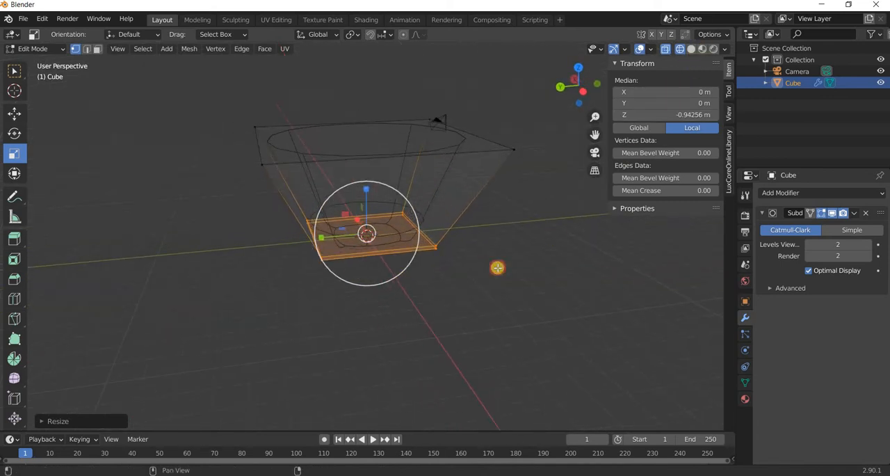
Add one horizontal loop cut around the middle of the bowl's cage, at about 0.044 m local Z, and scale it outward to round the sides.
{"action": "mouse_move", "coordinate": [371, 275]}
{"action": "middle_mouse_down"}
{"action": "mouse_move", "coordinate": [446, 260]}
{"action": "mouse_move", "coordinate": [477, 274]}
{"action": "mouse_move", "coordinate": [472, 264]}
{"action": "mouse_move", "coordinate": [123, 264]}
{"action": "mouse_move", "coordinate": [139, 268]}
{"action": "middle_mouse_up"}
{"action": "left_click", "coordinate": [15, 299]}
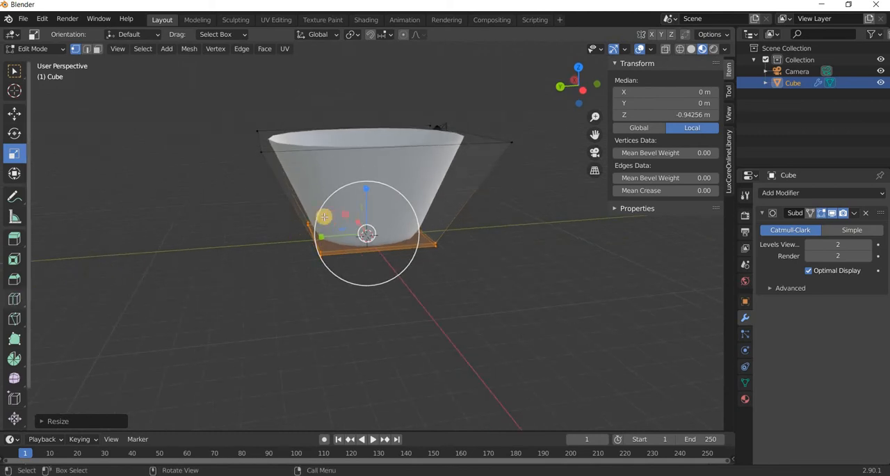
{"action": "left_click", "coordinate": [299, 211]}
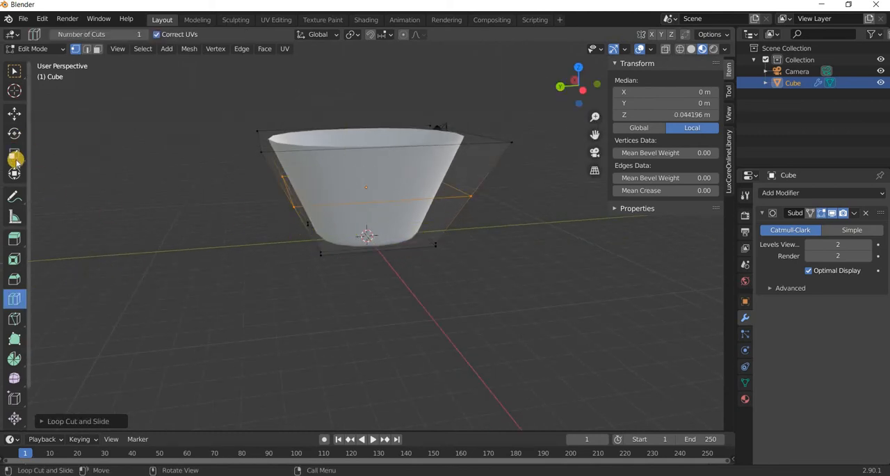
{"action": "left_click_drag", "start_coordinate": [411, 218], "coordinate": [429, 222]}
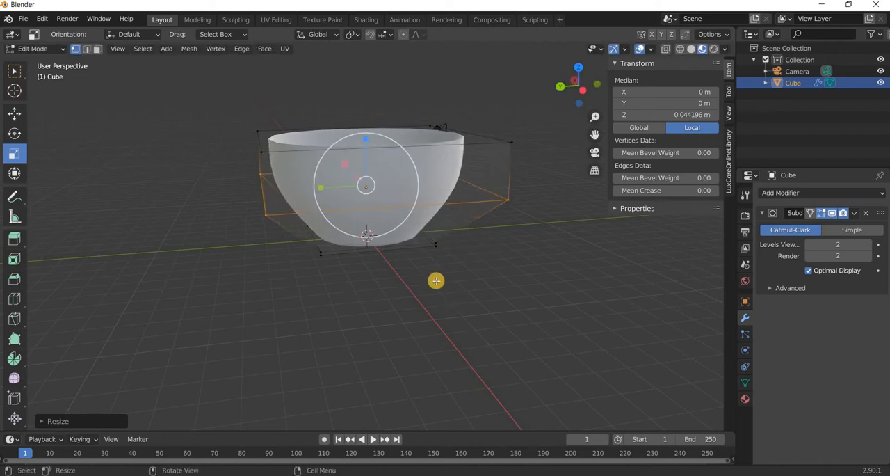
Move the bowl's middle edge loop down along the Z axis to make the lower sides fuller.
{"action": "middle_click_drag", "start_coordinate": [435, 280], "coordinate": [435, 298]}
{"action": "left_click", "coordinate": [15, 112]}
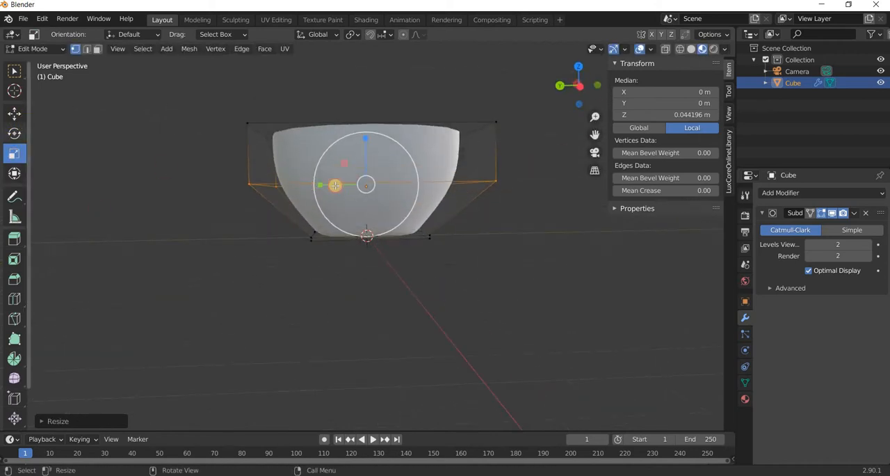
{"action": "left_click_drag", "start_coordinate": [371, 163], "coordinate": [414, 283]}
{"action": "middle_click_drag", "start_coordinate": [414, 283], "coordinate": [330, 176]}
Select the bowl's top rim vertices, scale them slightly outward, and return to Object Mode.
{"action": "left_click_drag", "start_coordinate": [155, 77], "coordinate": [513, 161]}
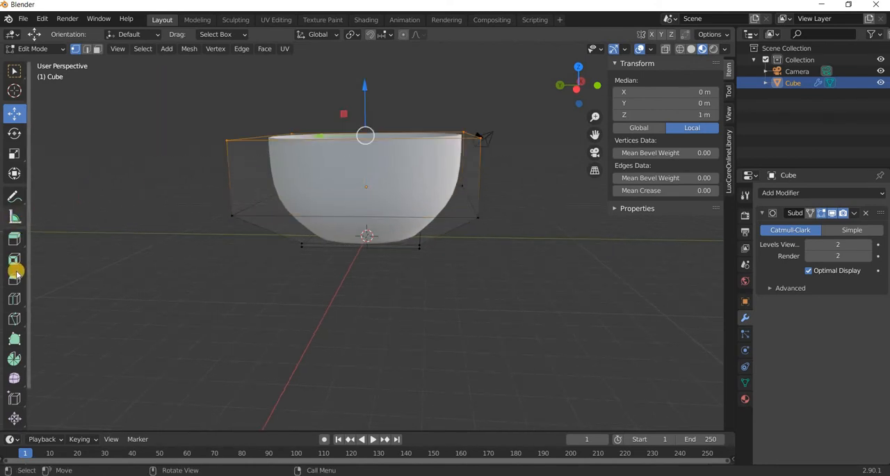
{"action": "left_click", "coordinate": [15, 153]}
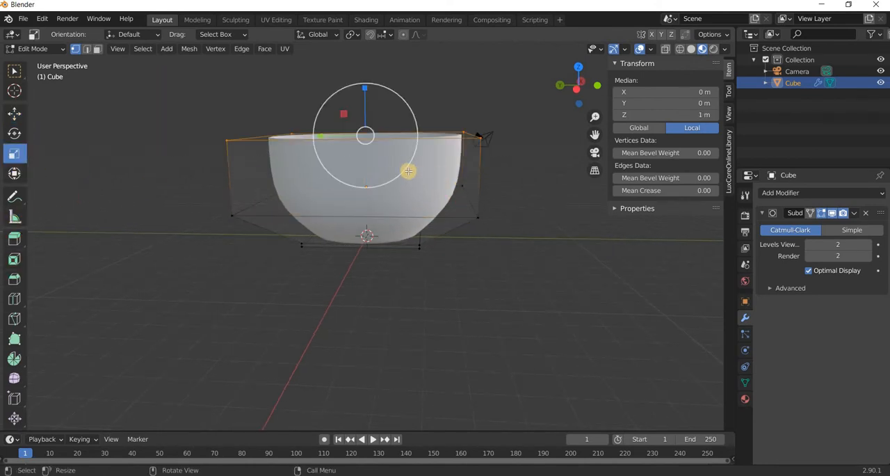
{"action": "left_click_drag", "start_coordinate": [407, 171], "coordinate": [438, 160]}
{"action": "middle_click_drag", "start_coordinate": [438, 160], "coordinate": [410, 277]}
{"action": "key", "text": "Tab"}
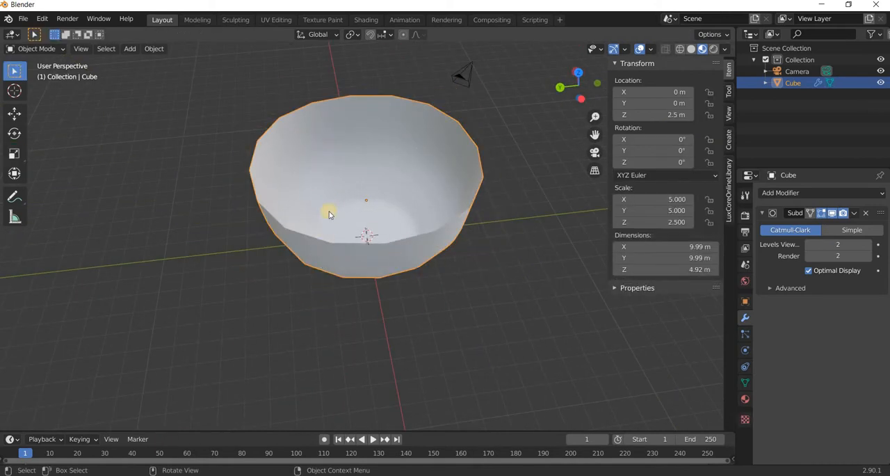
Apply the Subdivision Surface modifier to the bowl.
{"action": "middle_click_drag", "start_coordinate": [330, 212], "coordinate": [318, 340]}
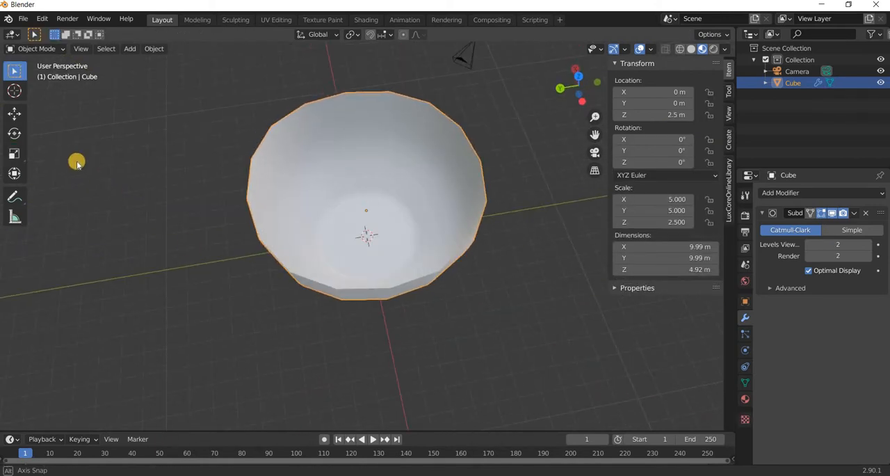
{"action": "left_click", "coordinate": [15, 114]}
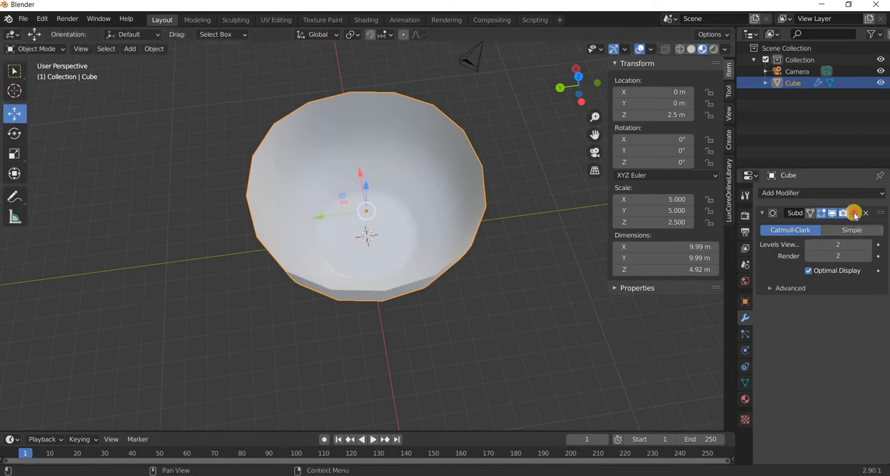
{"action": "left_click", "coordinate": [854, 213]}
{"action": "left_click", "coordinate": [808, 226]}
Add a Solidify modifier to the bowl and set its thickness to 0.02 m.
{"action": "left_click", "coordinate": [808, 192]}
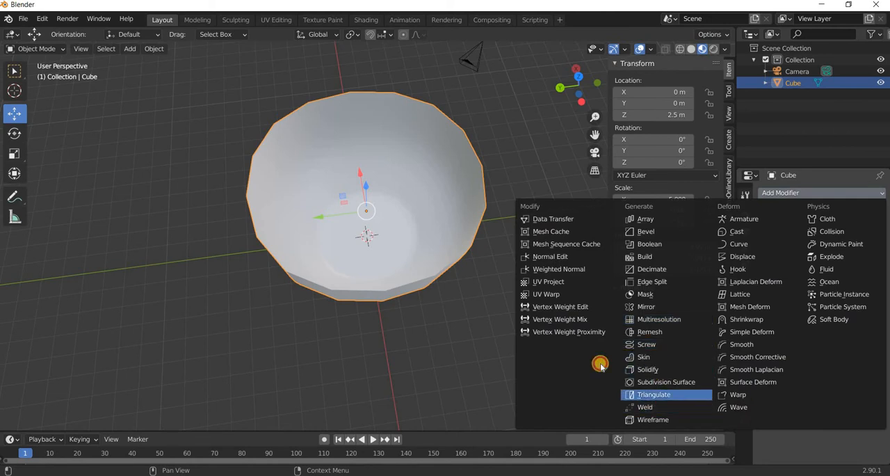
{"action": "left_click", "coordinate": [648, 369]}
{"action": "middle_click_drag", "start_coordinate": [449, 311], "coordinate": [448, 278]}
{"action": "scroll", "coordinate": [448, 310], "scroll_direction": "up", "scroll_amount": 2}
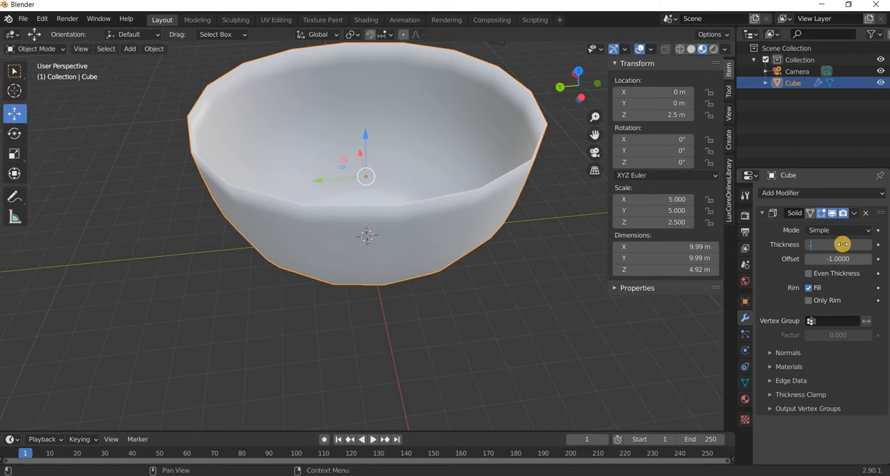
{"action": "key", "text": "Return"}
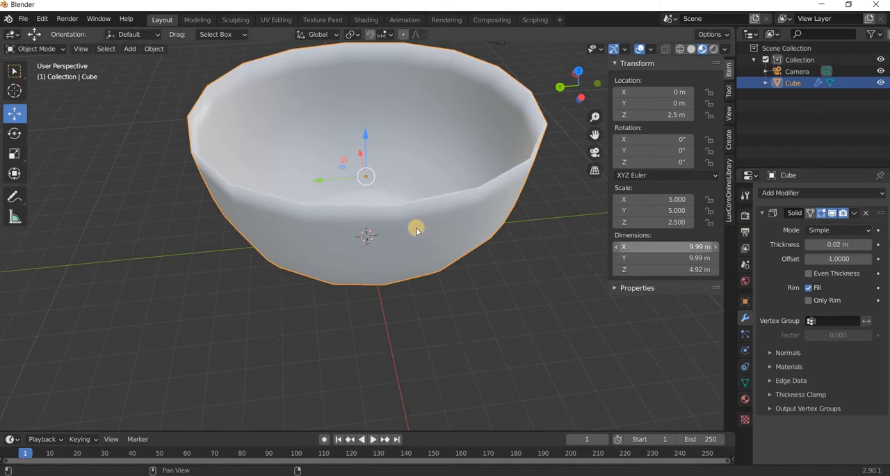
Try applying the Solidify modifier and adding a Subdivision Surface modifier to the bowl, and undo both.
{"action": "middle_click_drag", "start_coordinate": [411, 244], "coordinate": [409, 271]}
{"action": "middle_click_drag", "start_coordinate": [229, 239], "coordinate": [211, 248]}
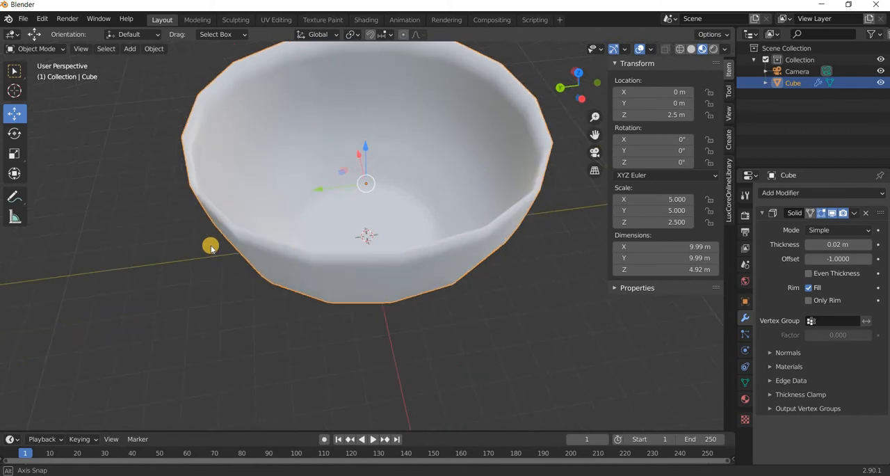
{"action": "key", "text": "Tab"}
{"action": "key", "text": "Tab"}
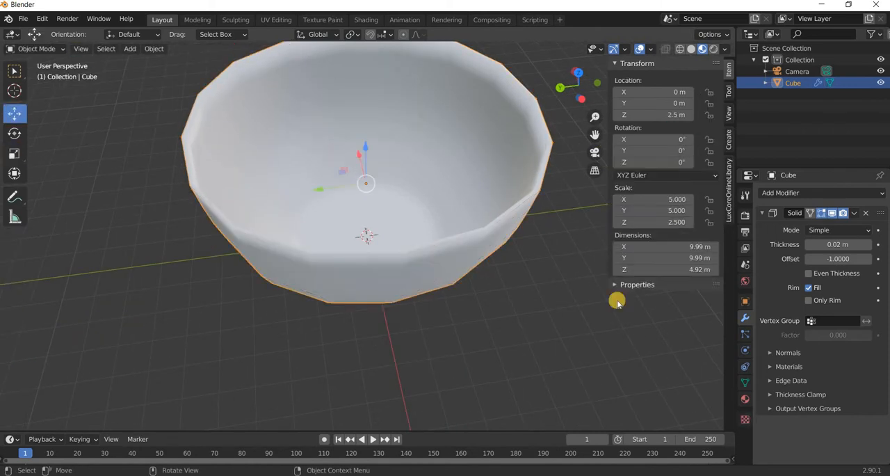
{"action": "left_click", "coordinate": [854, 213]}
{"action": "left_click", "coordinate": [812, 225]}
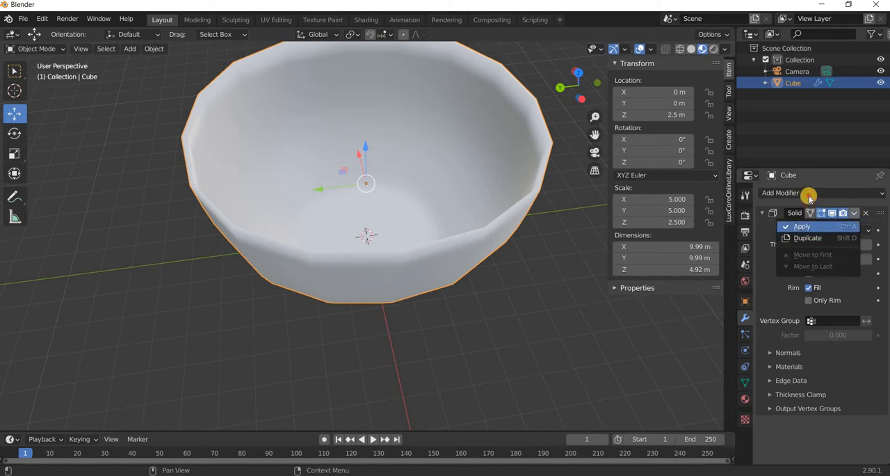
{"action": "left_click", "coordinate": [809, 196]}
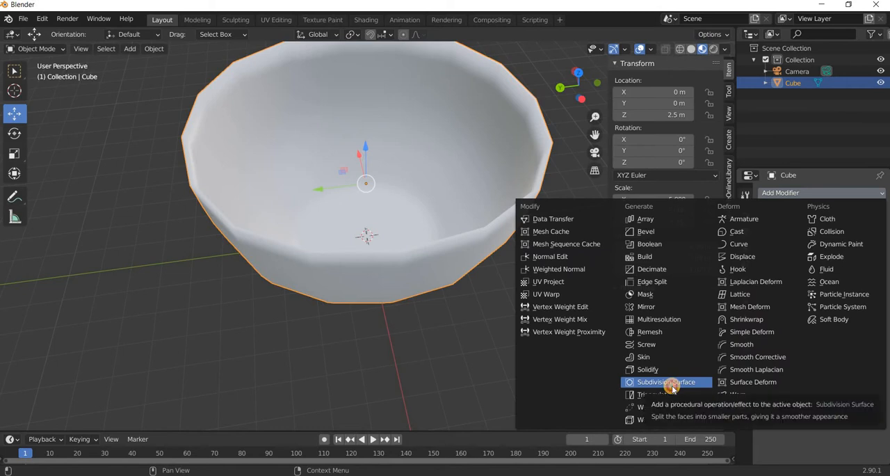
{"action": "left_click", "coordinate": [670, 383]}
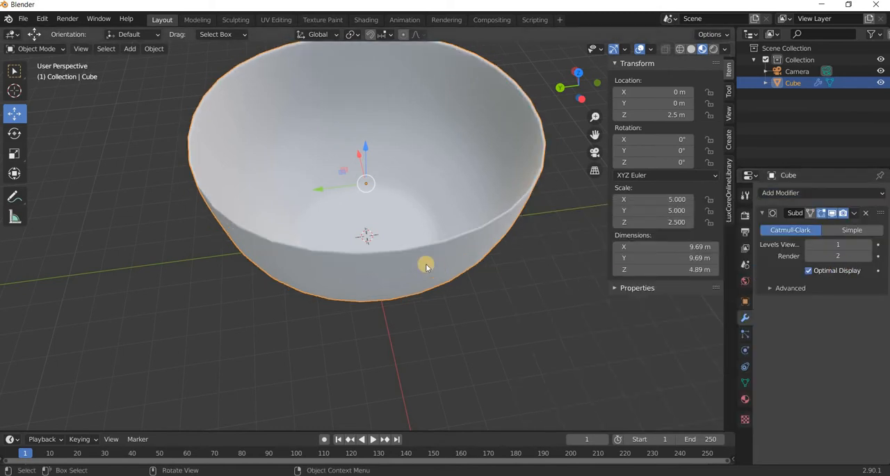
{"action": "scroll", "coordinate": [424, 261], "scroll_direction": "up", "scroll_amount": 3}
{"action": "scroll", "coordinate": [409, 293], "scroll_direction": "up", "scroll_amount": 2}
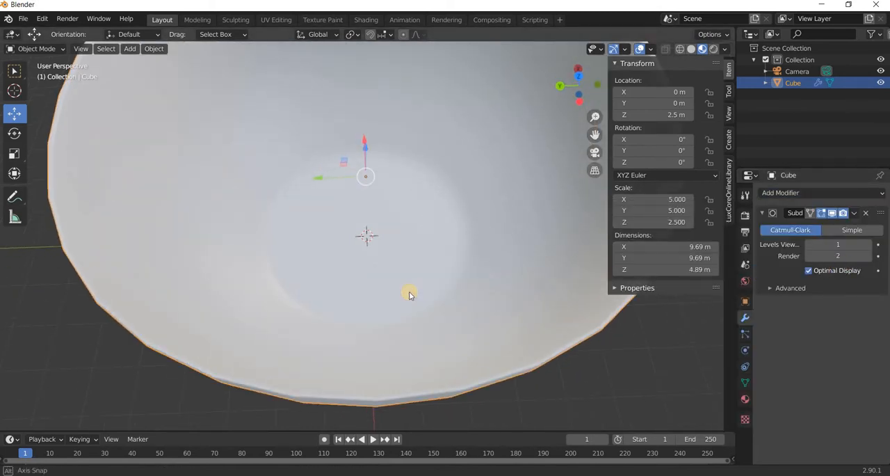
{"action": "key", "text": "ctrl+z"}
{"action": "key", "text": "ctrl+z"}
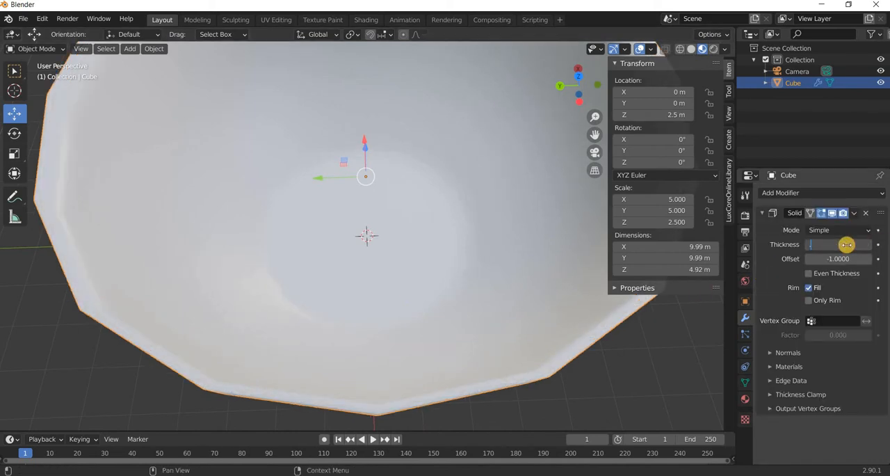
Set the thickness of the bowl's Solidify modifier to 0.05 m.
{"action": "key", "text": "Return"}
{"action": "scroll", "coordinate": [452, 274], "scroll_direction": "down", "scroll_amount": 3}
{"action": "middle_click_drag", "start_coordinate": [453, 274], "coordinate": [450, 256]}
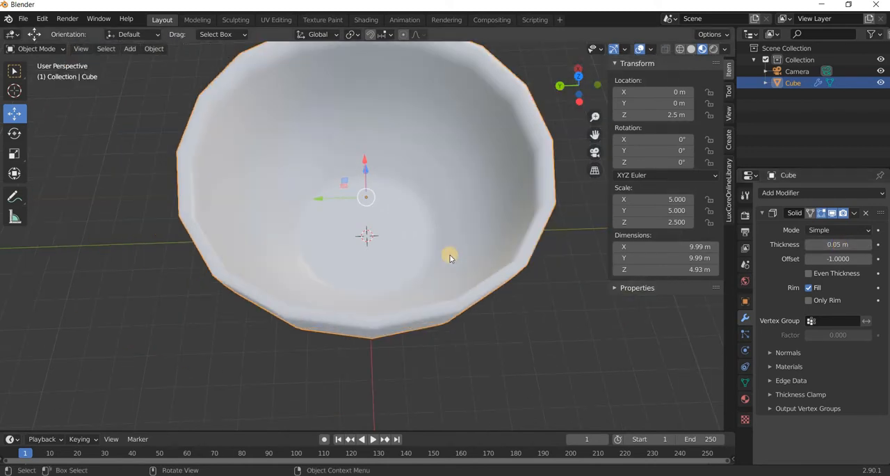
Add a Subdivision Surface modifier after the Solidify modifier and set its viewport levels to 2.
{"action": "left_click", "coordinate": [820, 192]}
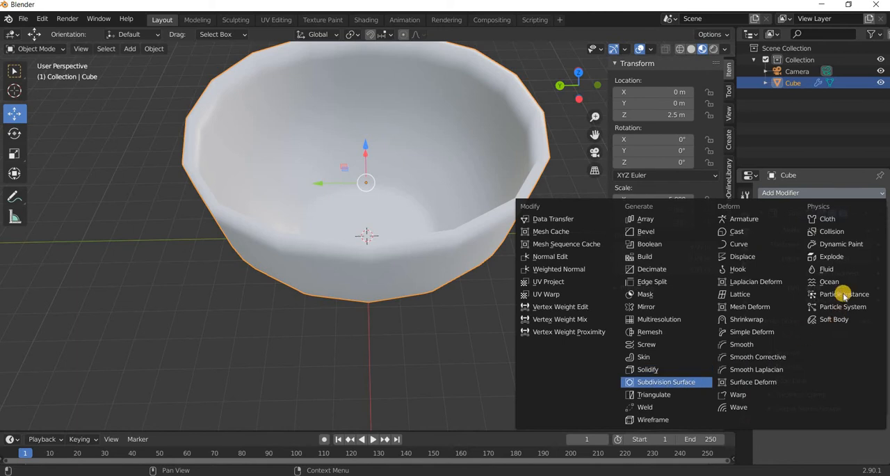
{"action": "left_click", "coordinate": [661, 380]}
{"action": "scroll", "coordinate": [862, 411], "scroll_direction": "down", "scroll_amount": 2}
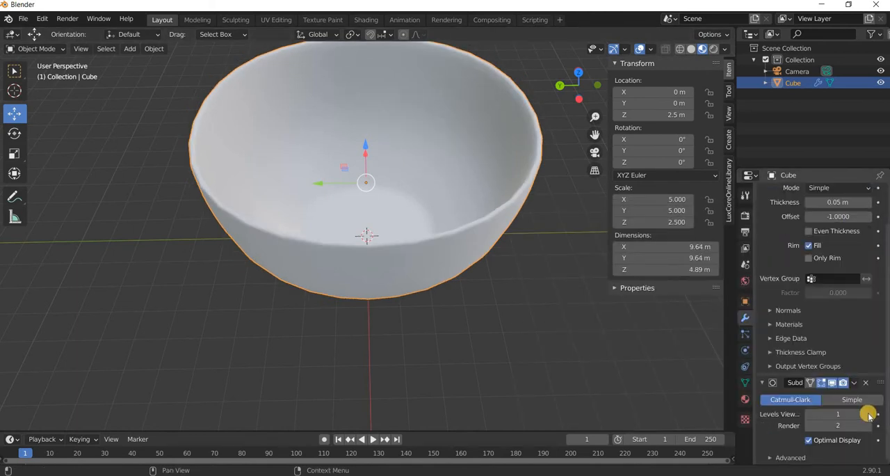
{"action": "key", "text": "ctrl+2"}
{"action": "middle_click_drag", "start_coordinate": [318, 253], "coordinate": [685, 238]}
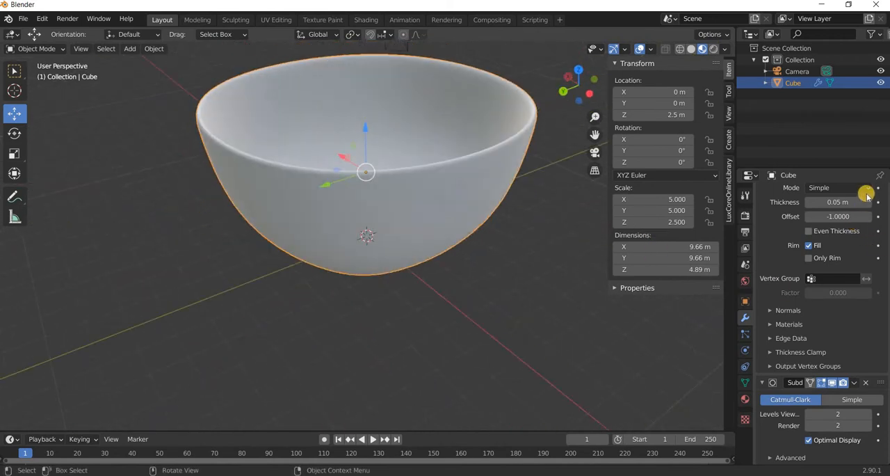
Apply the bowl's Solidify modifier and its Subdivision Surface modifier, in that order.
{"action": "scroll", "coordinate": [867, 235], "scroll_direction": "up", "scroll_amount": 2}
{"action": "left_click", "coordinate": [866, 231]}
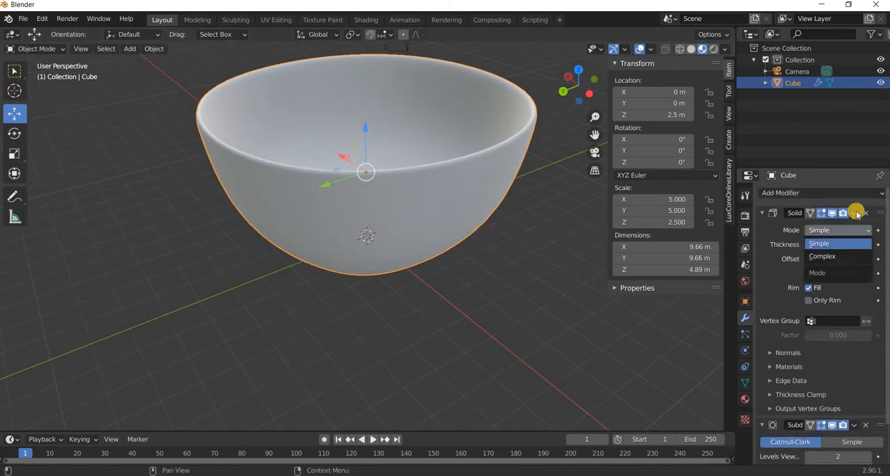
{"action": "left_click", "coordinate": [821, 232]}
{"action": "left_click", "coordinate": [854, 213]}
{"action": "left_click", "coordinate": [848, 226]}
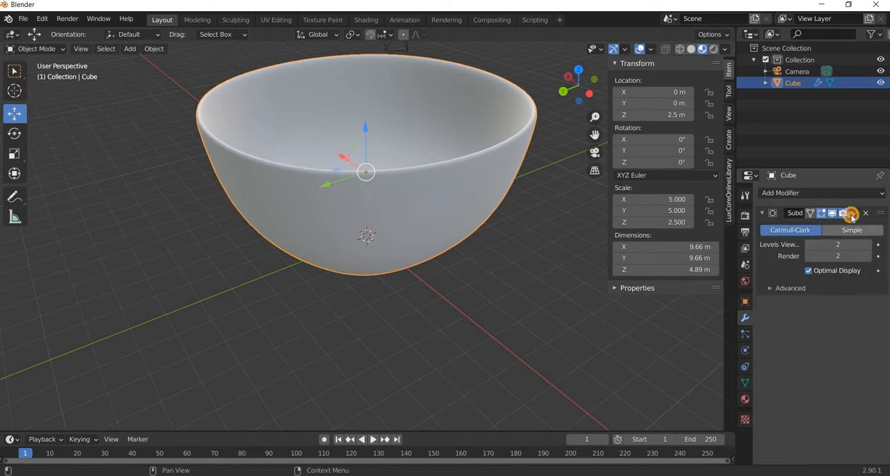
{"action": "left_click", "coordinate": [853, 213]}
{"action": "left_click", "coordinate": [813, 229]}
Add a UV sphere and move it along the Y axis out of the bowl, to about -9.23 m.
{"action": "middle_click_drag", "start_coordinate": [313, 246], "coordinate": [544, 278]}
{"action": "scroll", "coordinate": [484, 280], "scroll_direction": "down", "scroll_amount": 3}
{"action": "middle_click_drag", "start_coordinate": [487, 258], "coordinate": [328, 274], "text": "shift"}
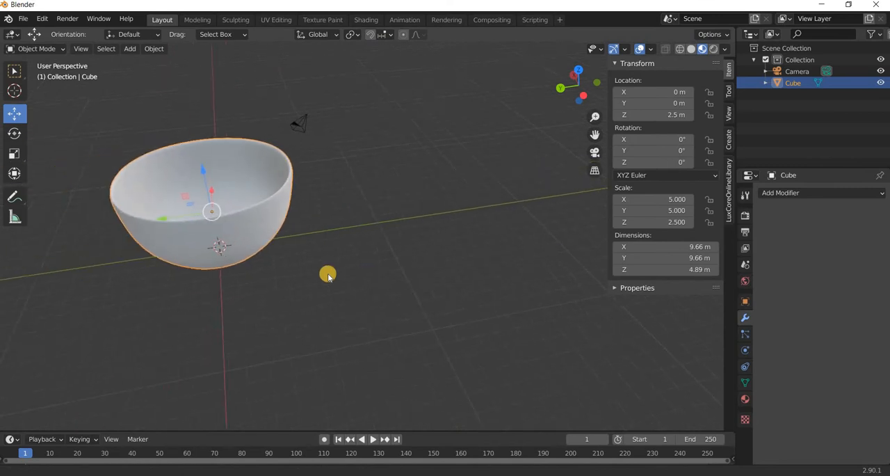
{"action": "mouse_move", "coordinate": [133, 67]}
{"action": "middle_mouse_down"}
{"action": "mouse_move", "coordinate": [107, 79]}
{"action": "mouse_move", "coordinate": [122, 64]}
{"action": "middle_mouse_up"}
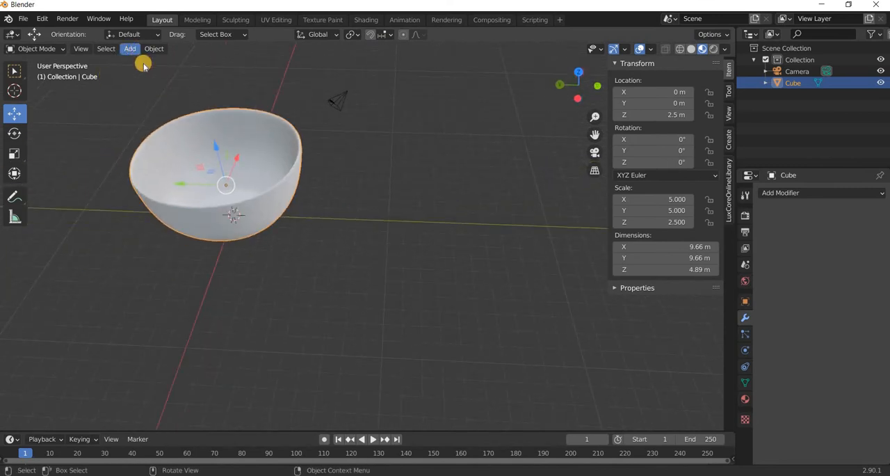
{"action": "left_click", "coordinate": [130, 50]}
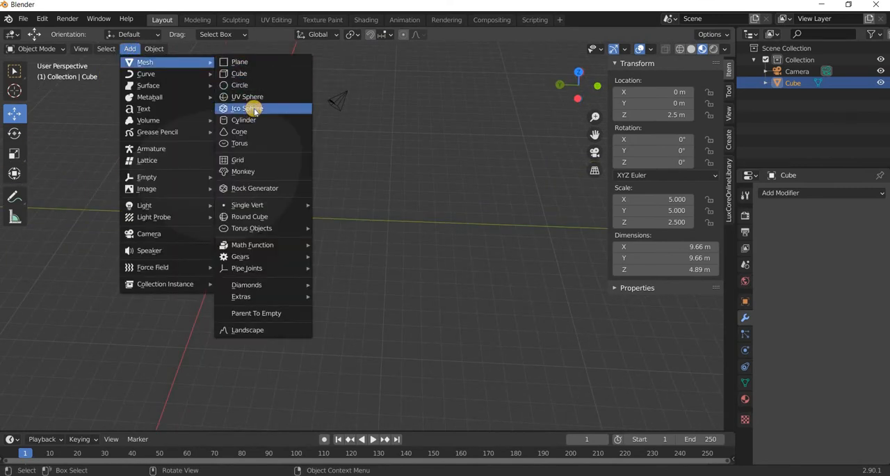
{"action": "left_click", "coordinate": [260, 97]}
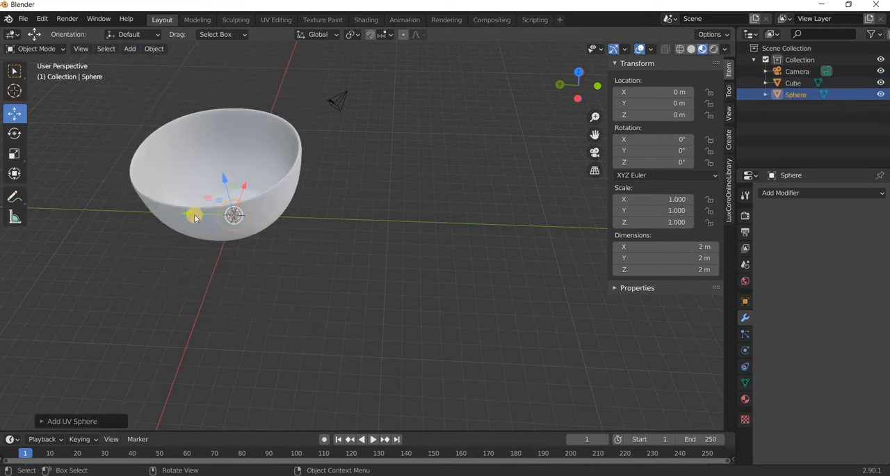
{"action": "left_click_drag", "start_coordinate": [194, 215], "coordinate": [338, 217]}
Rename the Cube object as Bowl.
{"action": "left_click", "coordinate": [251, 195]}
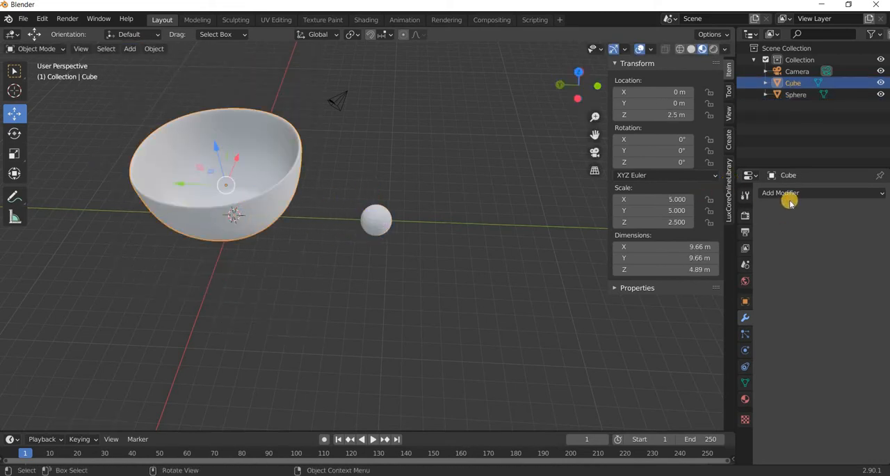
{"action": "double_click", "coordinate": [795, 83]}
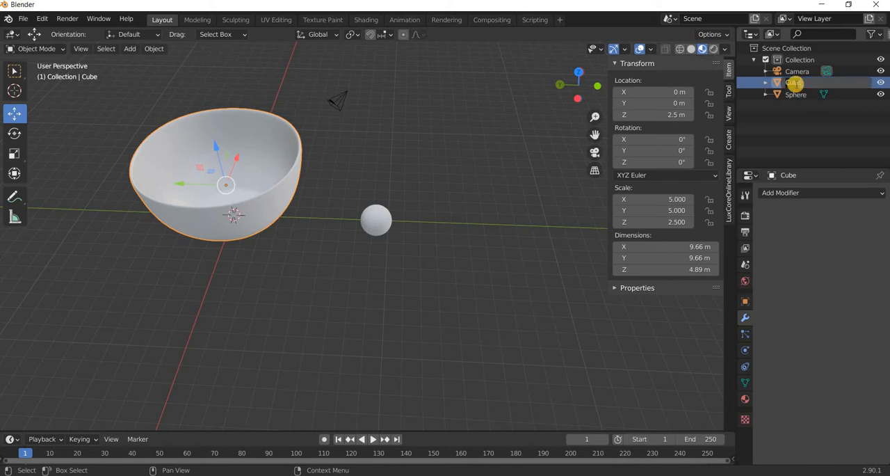
{"action": "type", "text": "Bowl"}
{"action": "key", "text": "Return"}
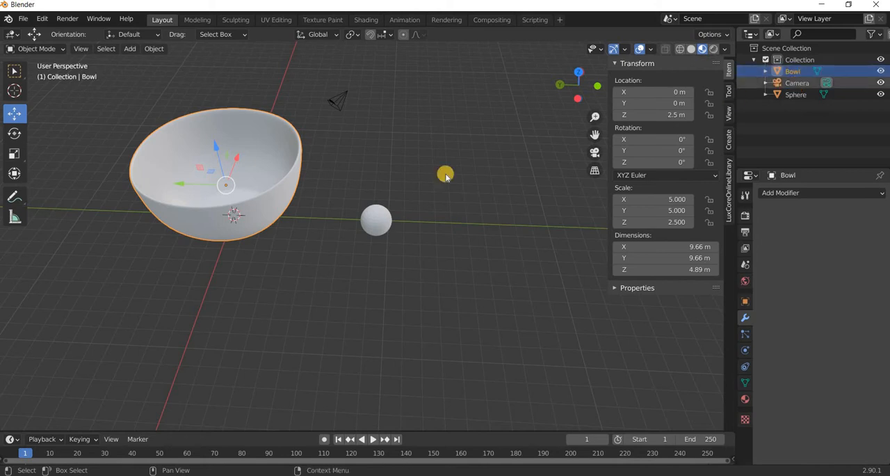
Shade the sphere smooth and rename it as Marble Blue.
{"action": "left_click", "coordinate": [371, 222]}
{"action": "left_click", "coordinate": [153, 49]}
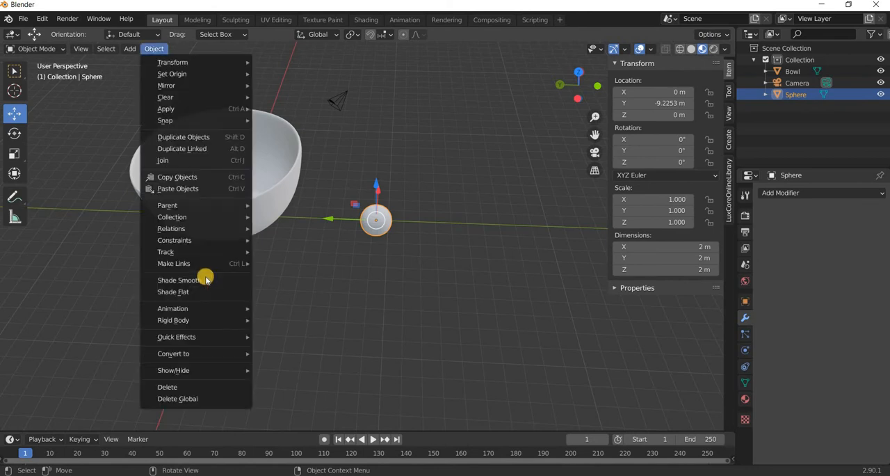
{"action": "left_click", "coordinate": [205, 277]}
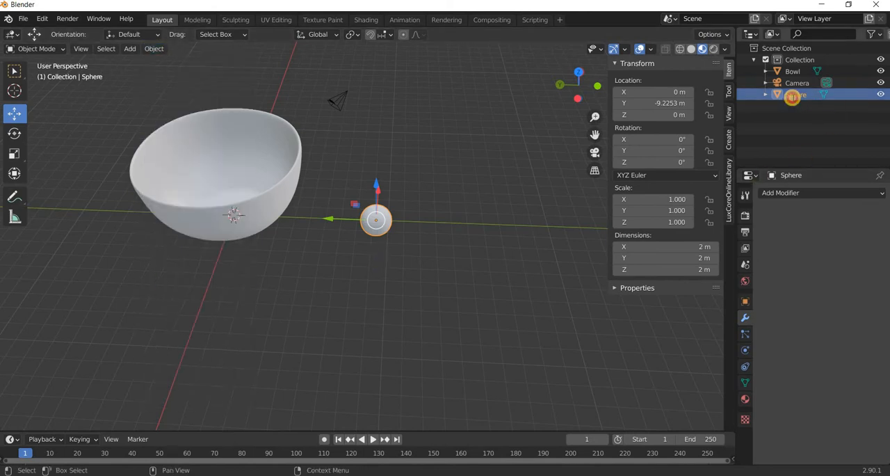
{"action": "double_click", "coordinate": [793, 99]}
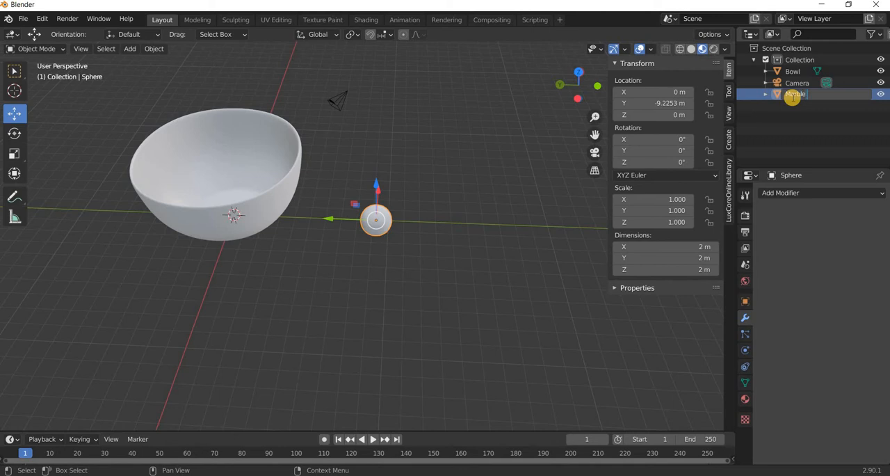
{"action": "type", "text": "Marble Blue"}
{"action": "key", "text": "Return"}
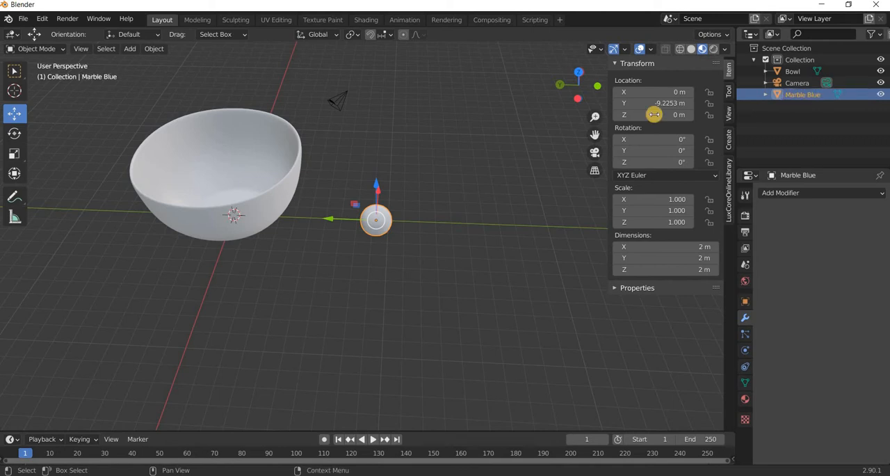
Add a cube and move it along the Y axis to just beyond the marble, at about -11.76 m.
{"action": "scroll", "coordinate": [369, 227], "scroll_direction": "up", "scroll_amount": 3}
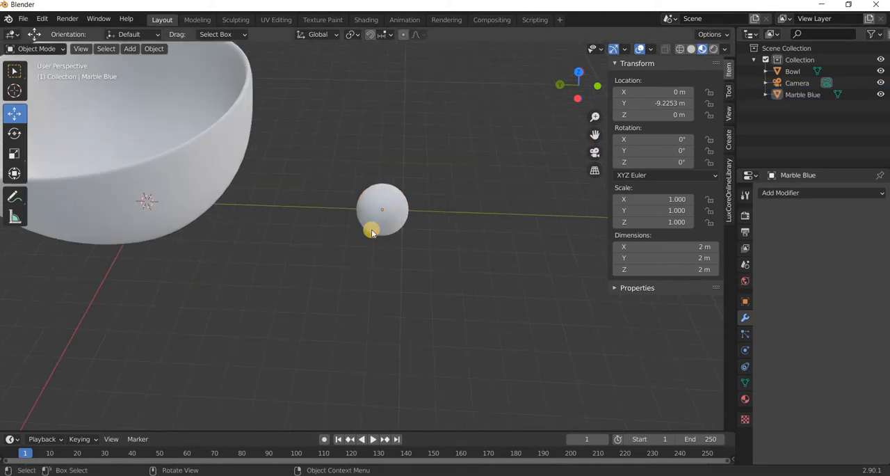
{"action": "left_click", "coordinate": [130, 49]}
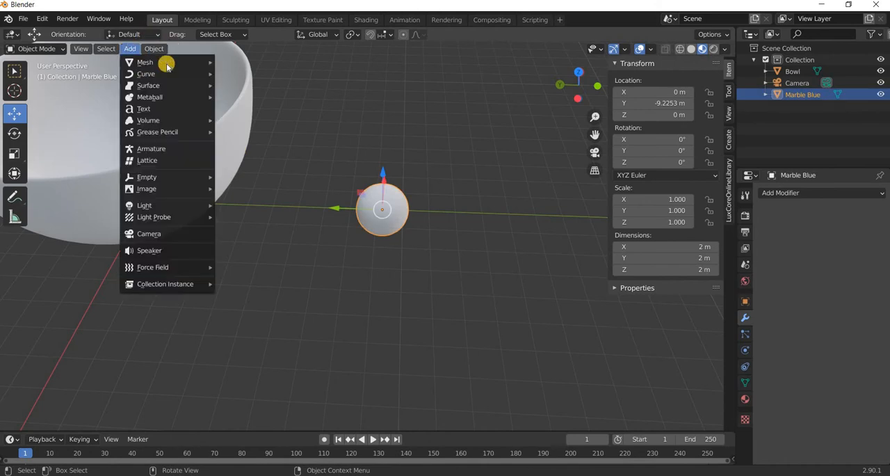
{"action": "left_click", "coordinate": [240, 74]}
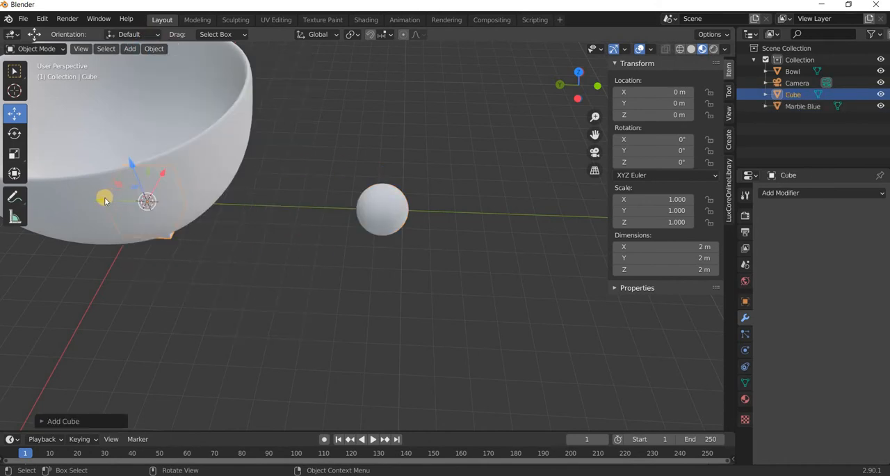
{"action": "left_click_drag", "start_coordinate": [114, 200], "coordinate": [829, 200]}
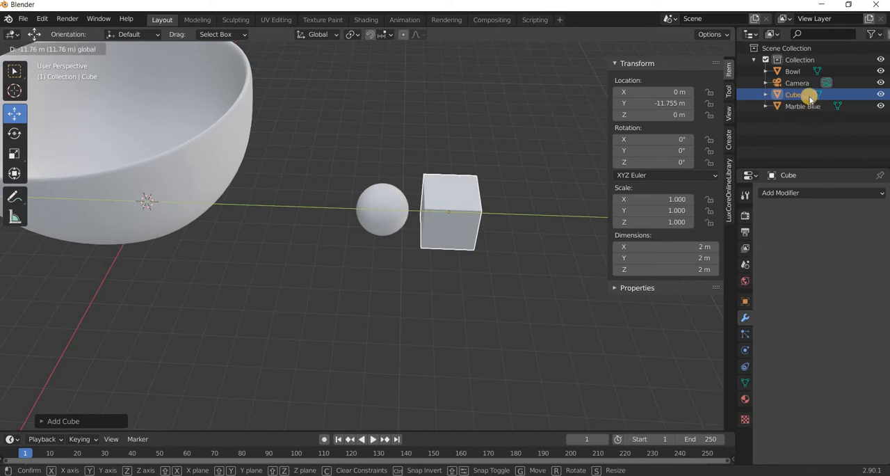
Rename the new Cube object as Blue Inside.
{"action": "left_click_drag", "start_coordinate": [809, 100], "coordinate": [806, 96]}
{"action": "left_click", "coordinate": [803, 93]}
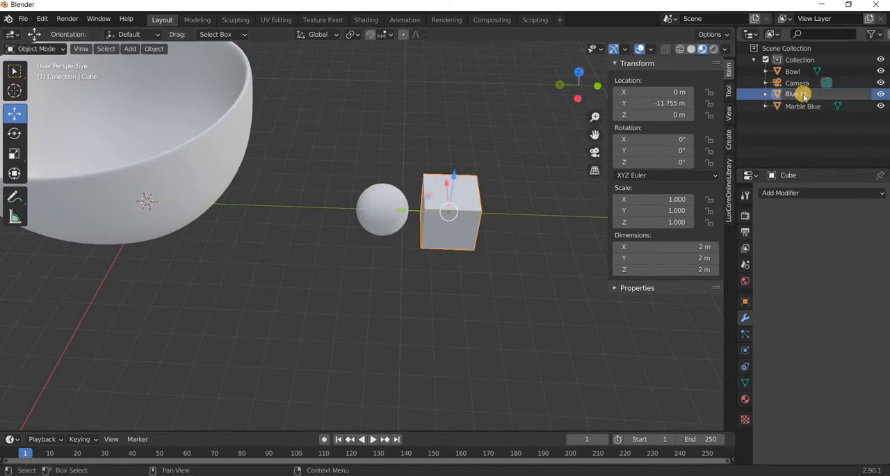
{"action": "type", "text": "Blue Inside"}
{"action": "key", "text": "Return"}
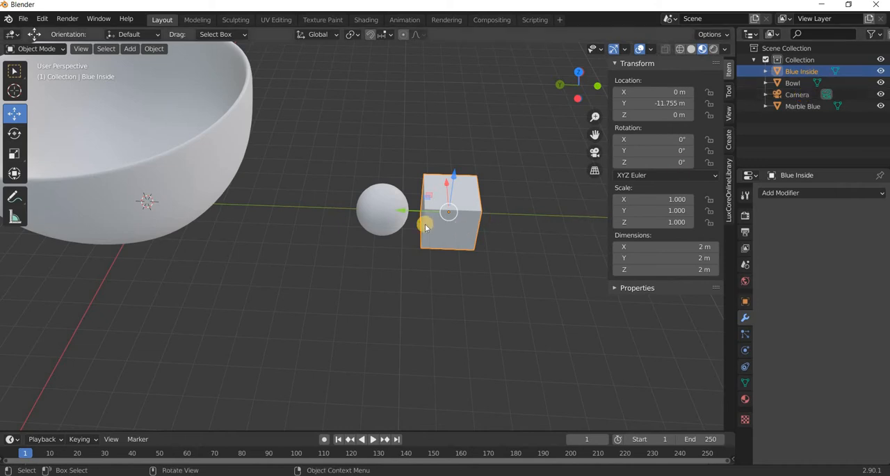
Set the X and Y dimensions of the Blue Inside cube to 1 m each.
{"action": "middle_click_drag", "start_coordinate": [418, 178], "coordinate": [463, 248]}
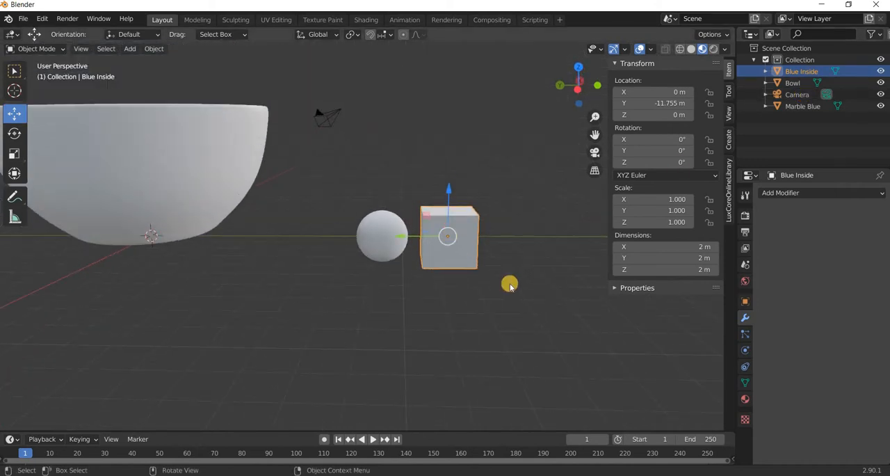
{"action": "scroll", "coordinate": [515, 292], "scroll_direction": "up", "scroll_amount": 4}
{"action": "middle_click_drag", "start_coordinate": [491, 305], "coordinate": [349, 290], "text": "shift"}
{"action": "middle_click_drag", "start_coordinate": [414, 235], "coordinate": [406, 253]}
{"action": "scroll", "coordinate": [677, 261], "scroll_direction": "up", "scroll_amount": 2}
{"action": "left_click", "coordinate": [682, 244]}
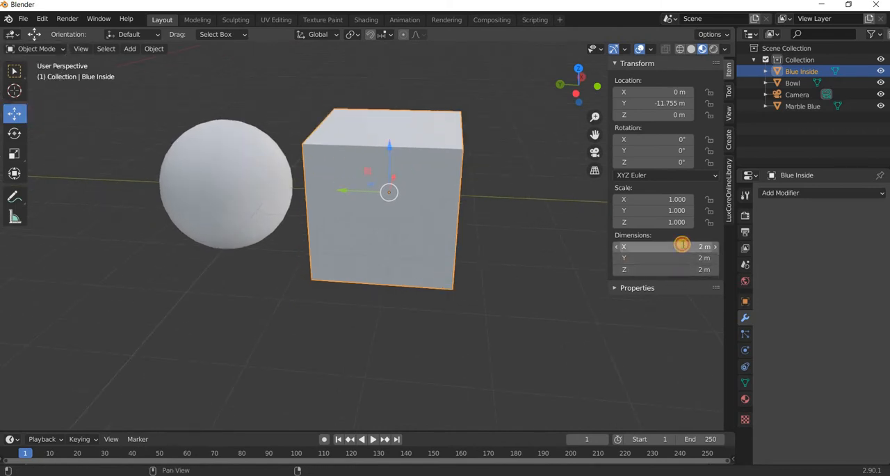
{"action": "type", "text": "1"}
{"action": "key", "text": "Return"}
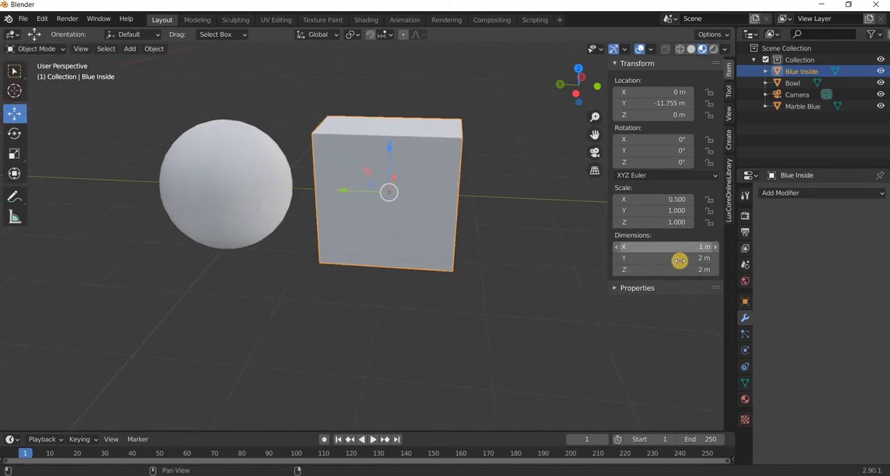
{"action": "left_click", "coordinate": [680, 260]}
{"action": "type", "text": "1"}
{"action": "key", "text": "Return"}
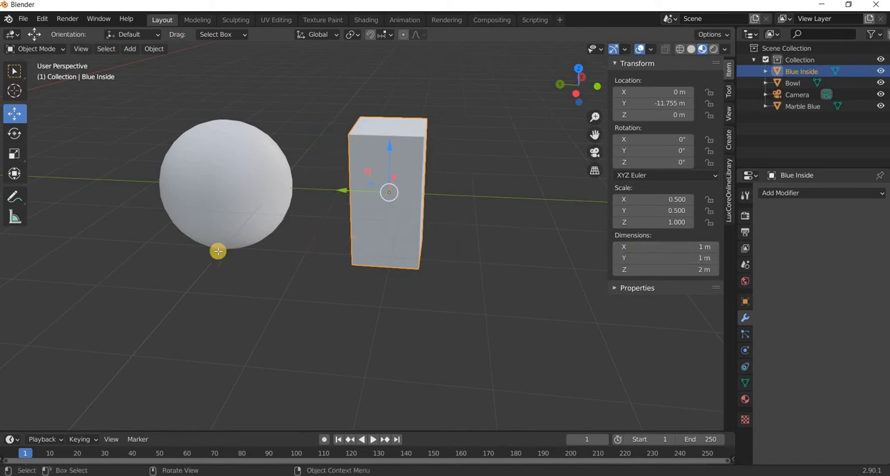
Cut a horizontal edge loop around the middle of the Blue Inside block and scale its top and bottom faces down almost to points.
{"action": "key", "text": "Tab"}
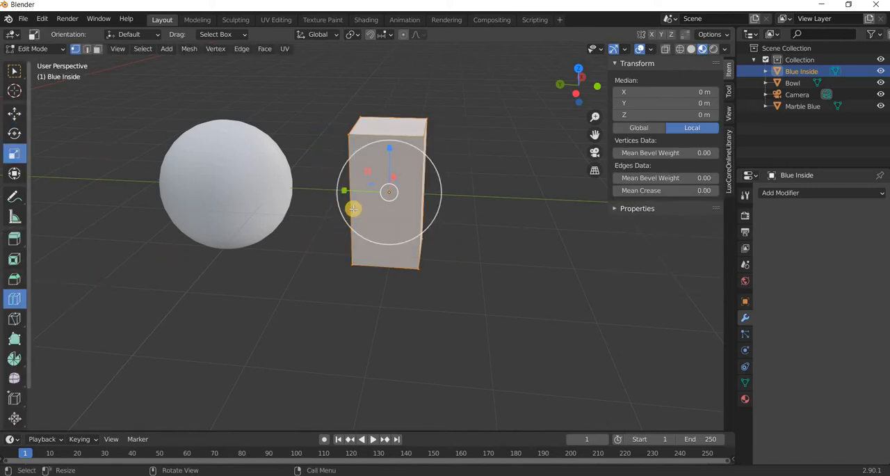
{"action": "left_click", "coordinate": [547, 349]}
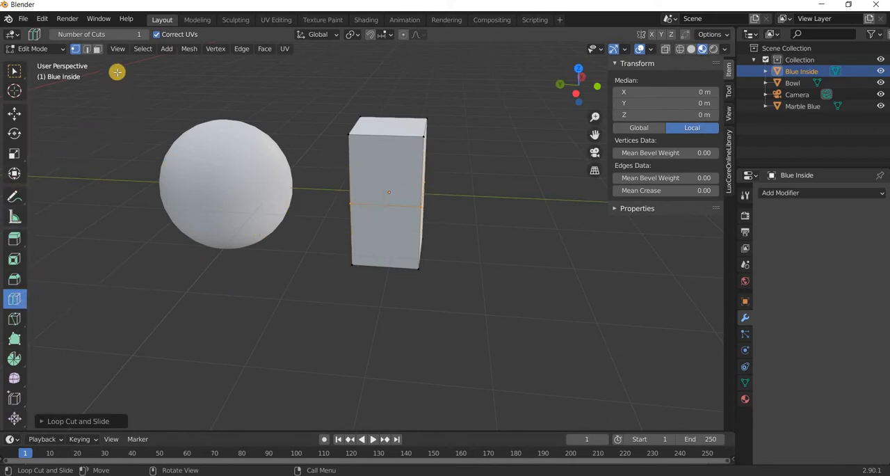
{"action": "key", "text": "3"}
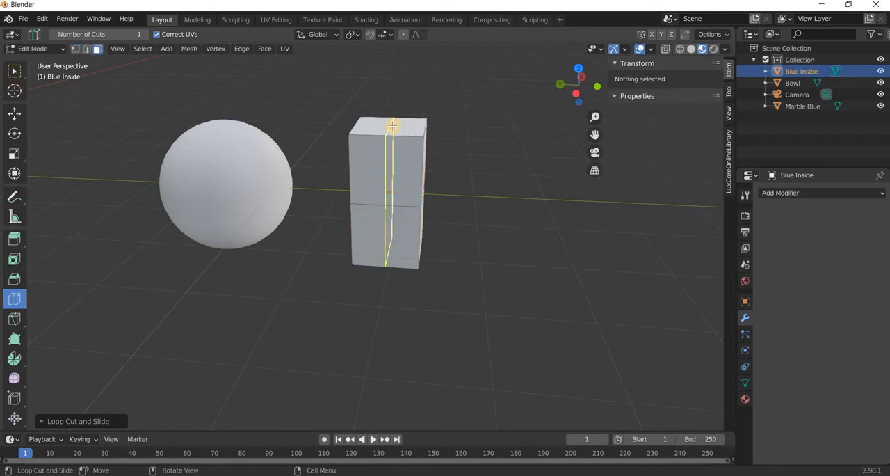
{"action": "left_click", "coordinate": [15, 113]}
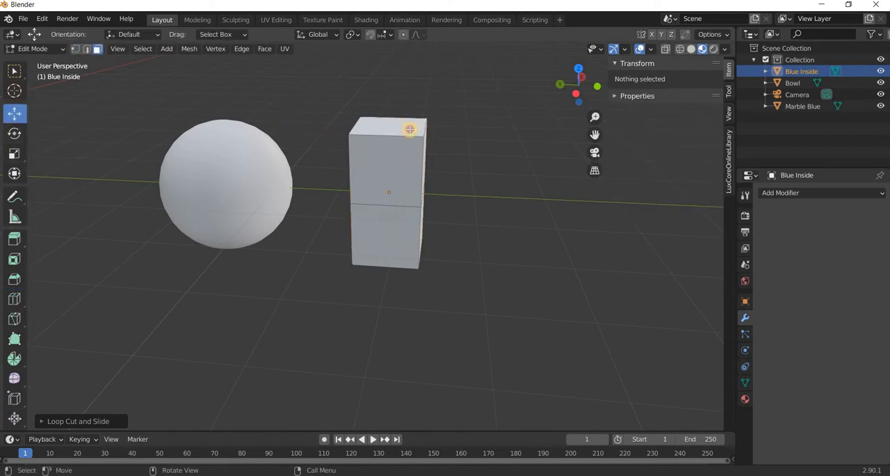
{"action": "left_click", "coordinate": [387, 129]}
{"action": "middle_click_drag", "start_coordinate": [437, 285], "coordinate": [390, 397]}
{"action": "left_click", "coordinate": [390, 396]}
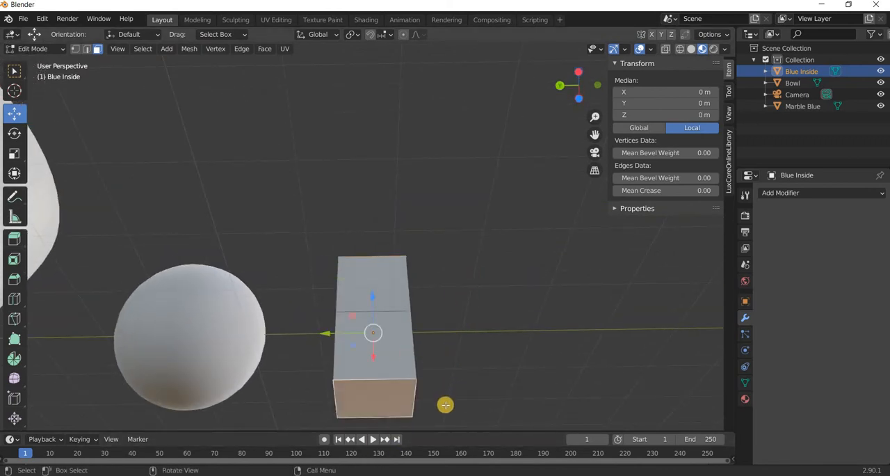
{"action": "middle_click_drag", "start_coordinate": [445, 404], "coordinate": [56, 174]}
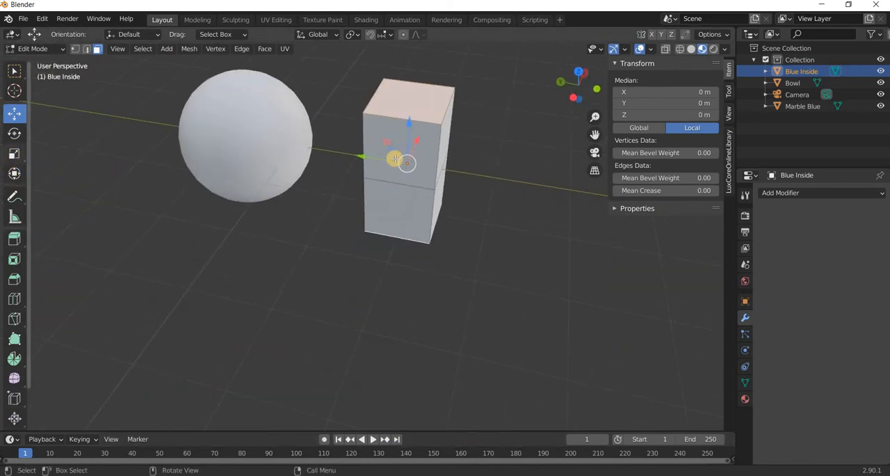
{"action": "key", "text": "shift+space"}
{"action": "key", "text": "s"}
{"action": "mouse_move", "coordinate": [404, 164]}
{"action": "left_mouse_down"}
{"action": "mouse_move", "coordinate": [399, 152]}
{"action": "mouse_move", "coordinate": [397, 176]}
{"action": "mouse_move", "coordinate": [405, 149]}
{"action": "mouse_move", "coordinate": [399, 167]}
{"action": "mouse_move", "coordinate": [410, 167]}
{"action": "left_mouse_up"}
{"action": "middle_click_drag", "start_coordinate": [476, 216], "coordinate": [338, 192]}
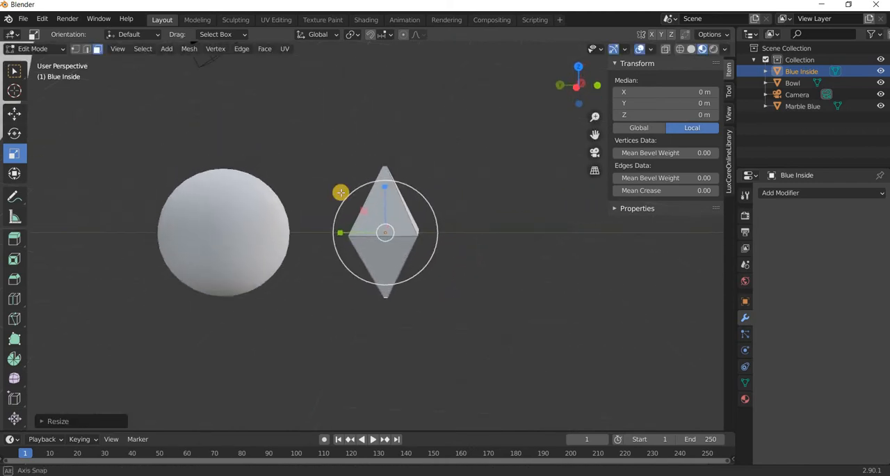
Scale down the middle edge on the negative Y side of the Blue Inside mesh to narrow that side.
{"action": "left_click", "coordinate": [13, 114]}
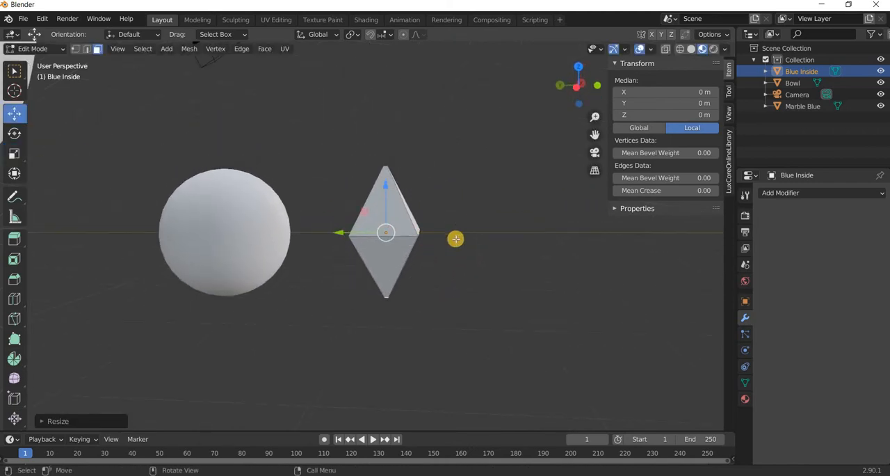
{"action": "middle_click_drag", "start_coordinate": [379, 270], "coordinate": [422, 272]}
{"action": "middle_click_drag", "start_coordinate": [347, 269], "coordinate": [488, 259]}
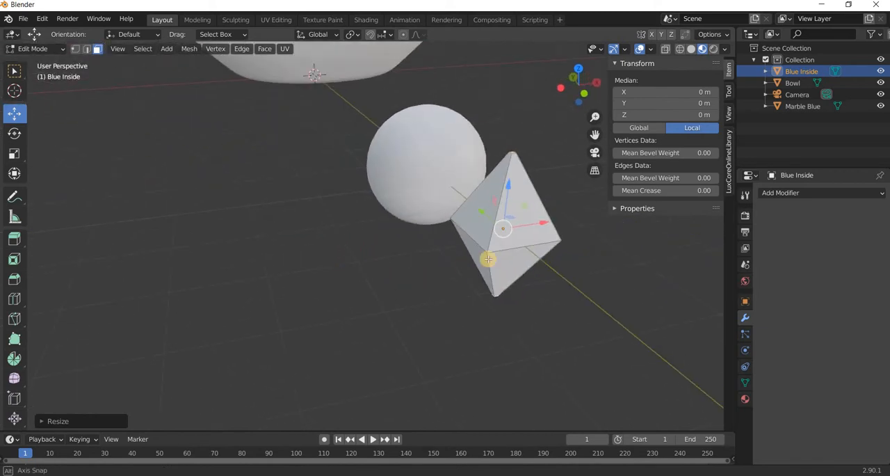
{"action": "left_click", "coordinate": [532, 245]}
{"action": "left_click", "coordinate": [15, 153]}
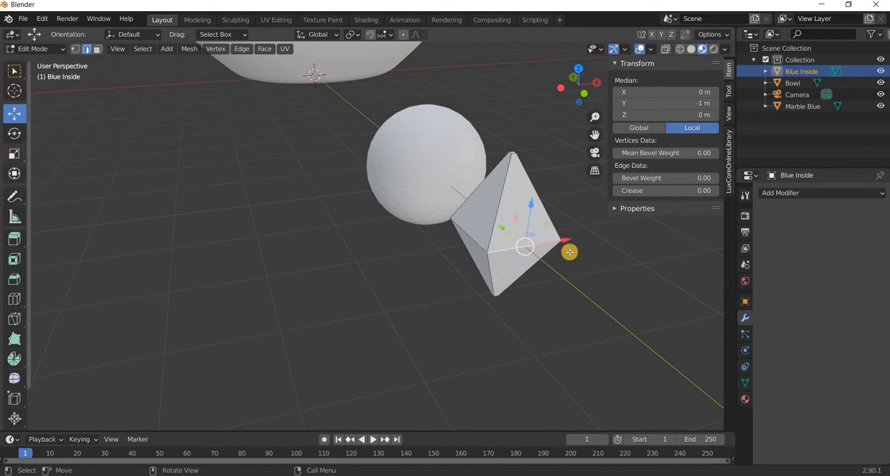
{"action": "left_click_drag", "start_coordinate": [539, 245], "coordinate": [517, 284]}
{"action": "middle_click_drag", "start_coordinate": [516, 284], "coordinate": [11, 111]}
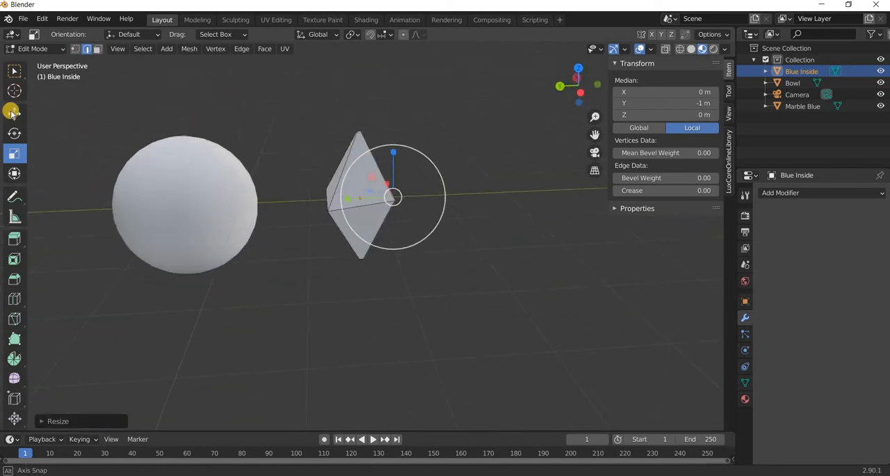
{"action": "left_click", "coordinate": [14, 113]}
{"action": "left_click", "coordinate": [666, 259]}
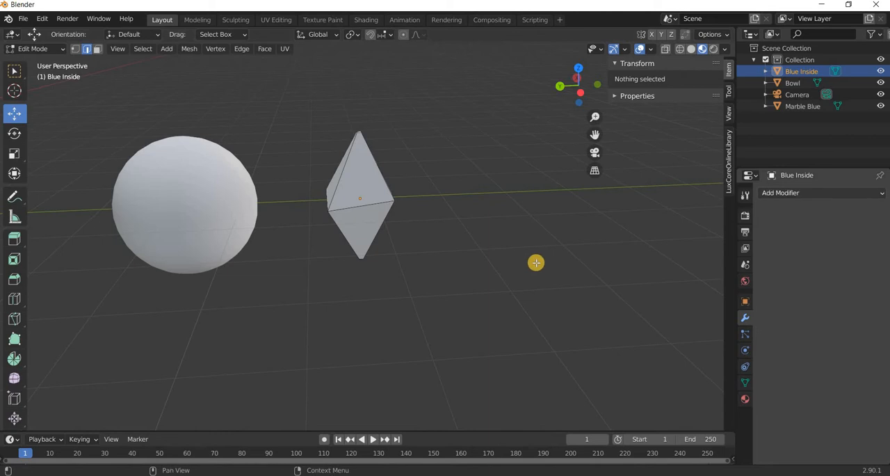
Add a Subdivision Surface modifier with 2 viewport levels to Blue Inside and shade the object smooth.
{"action": "key", "text": "Tab"}
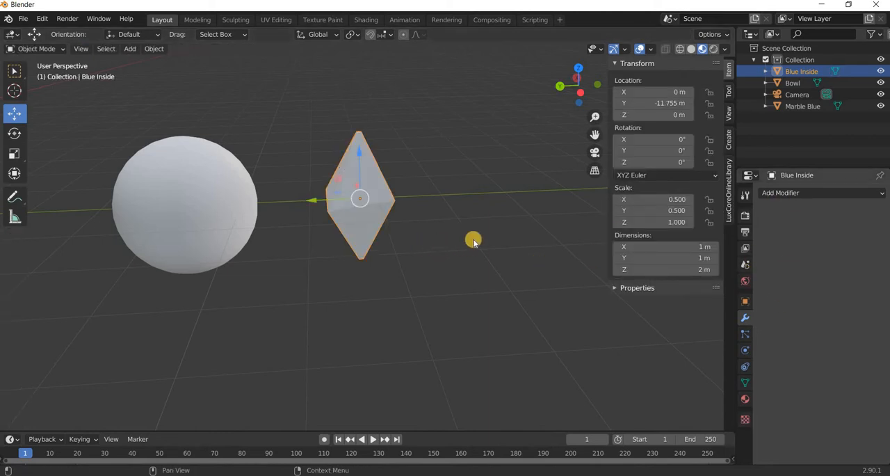
{"action": "left_click", "coordinate": [795, 192]}
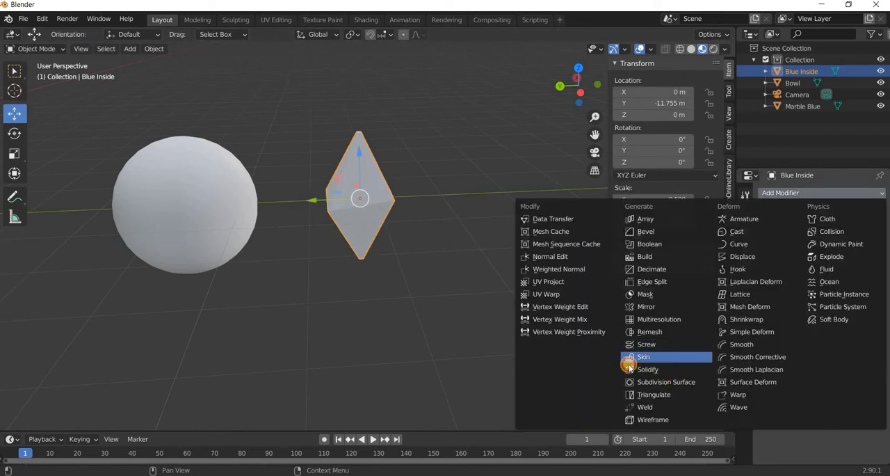
{"action": "left_click", "coordinate": [646, 381]}
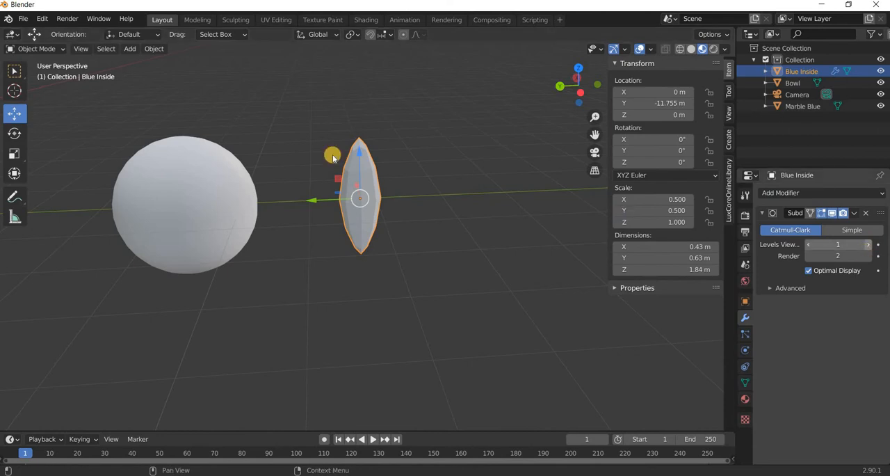
{"action": "left_click", "coordinate": [157, 48]}
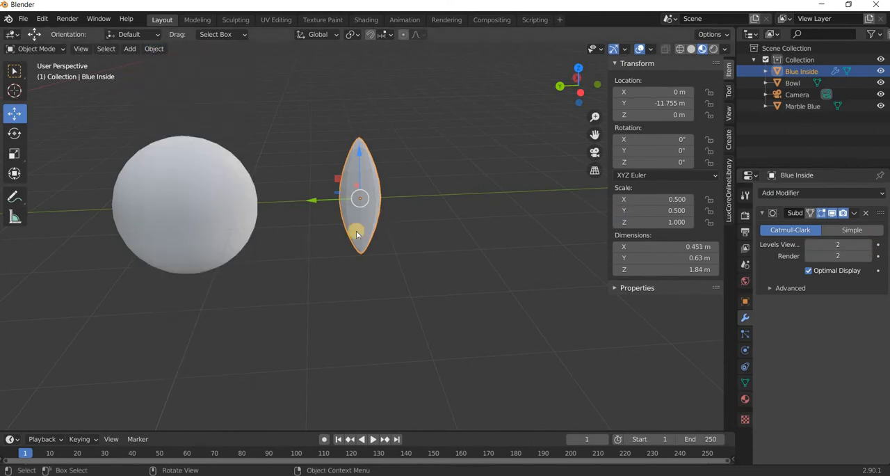
Add a vertical loop cut to the Blue Inside mesh near its narrowed negative Y side.
{"action": "middle_click_drag", "start_coordinate": [356, 232], "coordinate": [426, 204]}
{"action": "middle_click_drag", "start_coordinate": [389, 241], "coordinate": [381, 247], "text": "shift"}
{"action": "scroll", "coordinate": [393, 242], "scroll_direction": "up", "scroll_amount": 1}
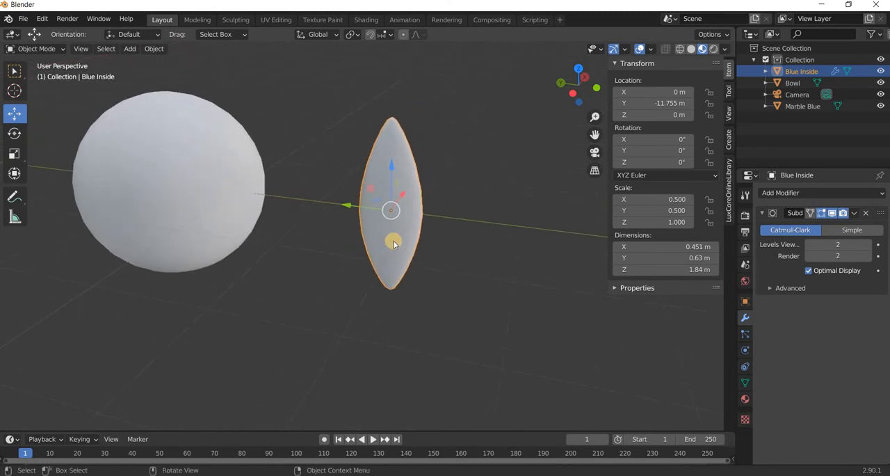
{"action": "key", "text": "Tab"}
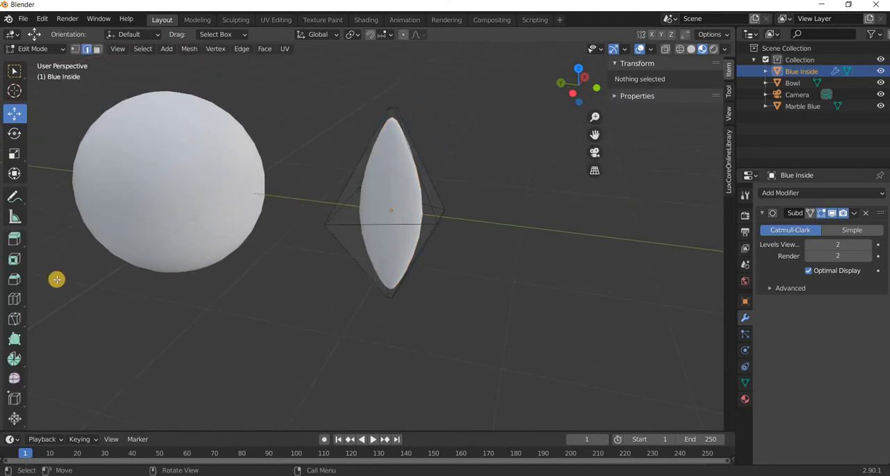
{"action": "left_click", "coordinate": [16, 298]}
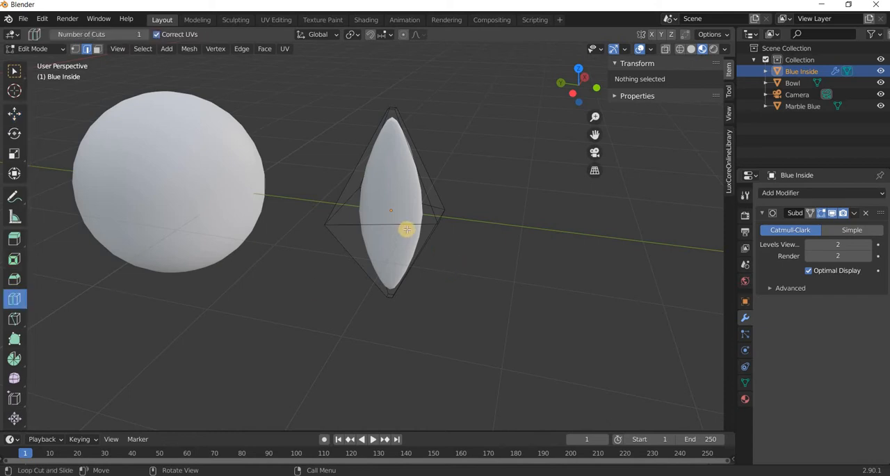
{"action": "left_click_drag", "start_coordinate": [431, 228], "coordinate": [418, 276]}
{"action": "middle_click_drag", "start_coordinate": [376, 270], "coordinate": [538, 340]}
{"action": "left_click_drag", "start_coordinate": [449, 333], "coordinate": [274, 239]}
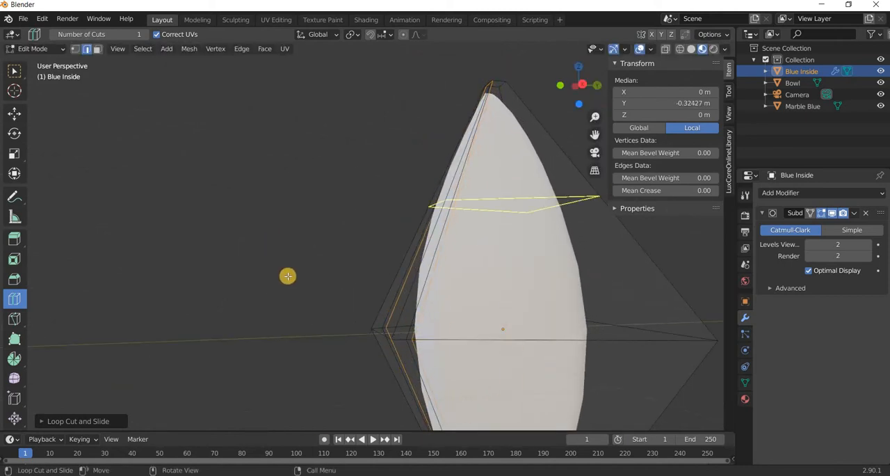
{"action": "scroll", "coordinate": [383, 321], "scroll_direction": "down", "scroll_amount": 3}
{"action": "middle_click_drag", "start_coordinate": [382, 321], "coordinate": [341, 301]}
{"action": "scroll", "coordinate": [221, 290], "scroll_direction": "up", "scroll_amount": 2}
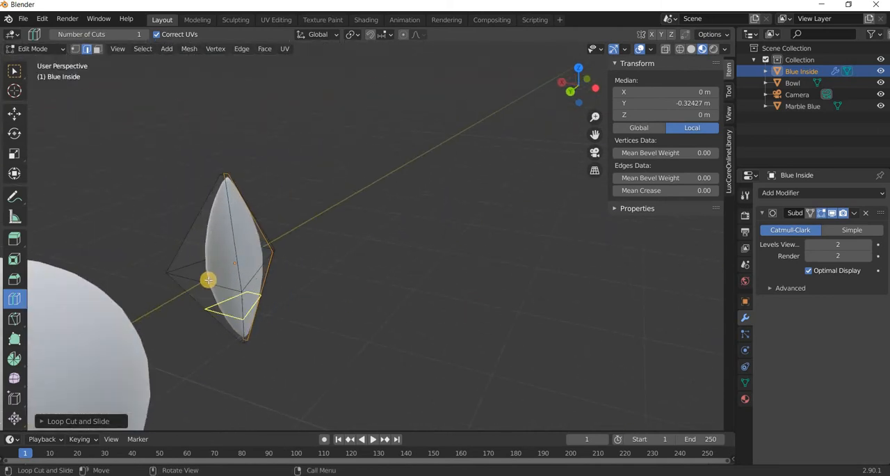
Add another vertical loop cut to the Blue Inside mesh near its positive X side and return to Object Mode.
{"action": "left_click_drag", "start_coordinate": [235, 291], "coordinate": [375, 306]}
{"action": "middle_click_drag", "start_coordinate": [239, 285], "coordinate": [99, 90]}
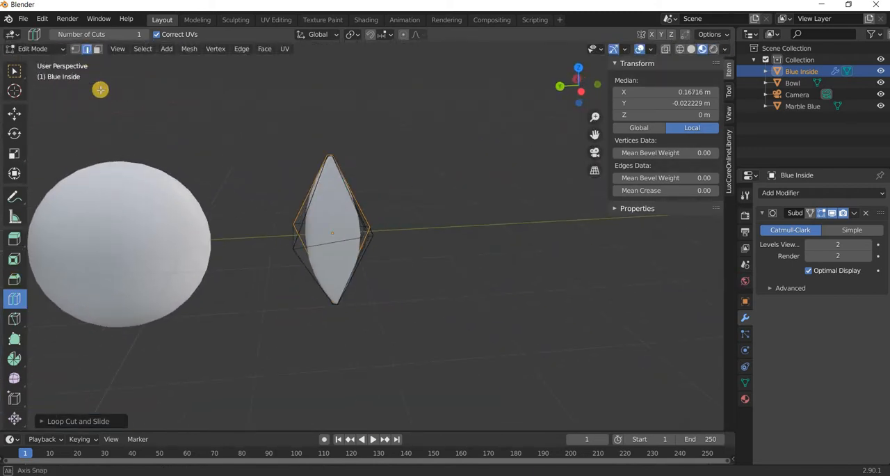
{"action": "key", "text": "Tab"}
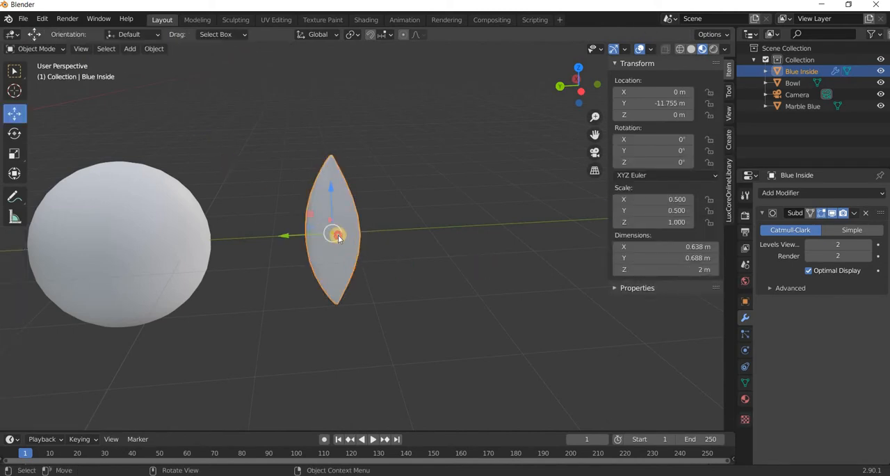
{"action": "left_click", "coordinate": [421, 263]}
{"action": "key", "text": "ctrl+z"}
{"action": "scroll", "coordinate": [426, 264], "scroll_direction": "down", "scroll_amount": 3}
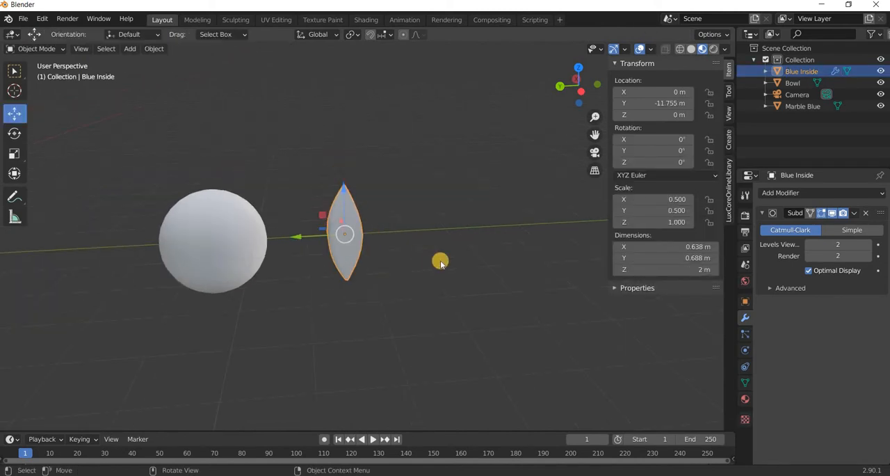
{"action": "scroll", "coordinate": [440, 262], "scroll_direction": "down", "scroll_amount": 4}
{"action": "middle_click_drag", "start_coordinate": [388, 267], "coordinate": [352, 258]}
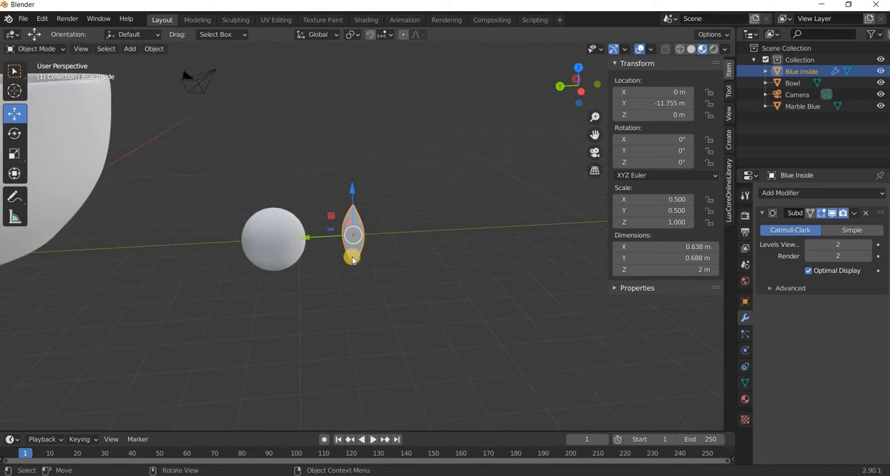
{"action": "left_click", "coordinate": [294, 253]}
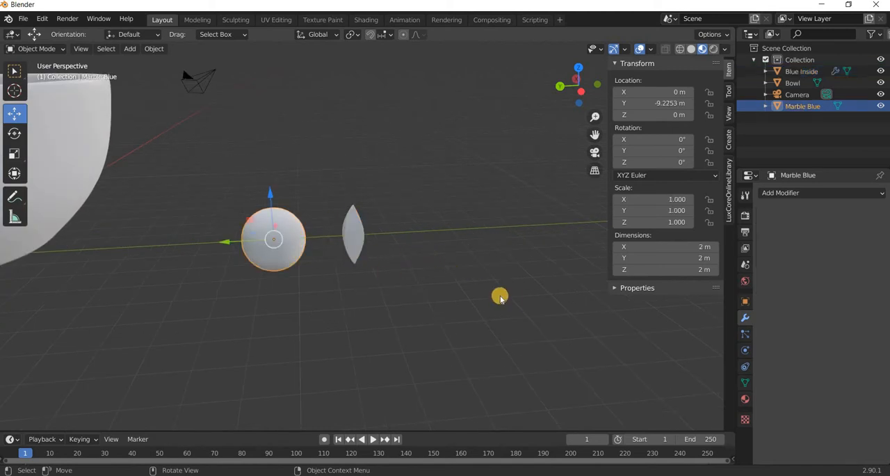
{"action": "left_click", "coordinate": [264, 240], "text": "shift"}
{"action": "left_click", "coordinate": [262, 237], "text": "shift"}
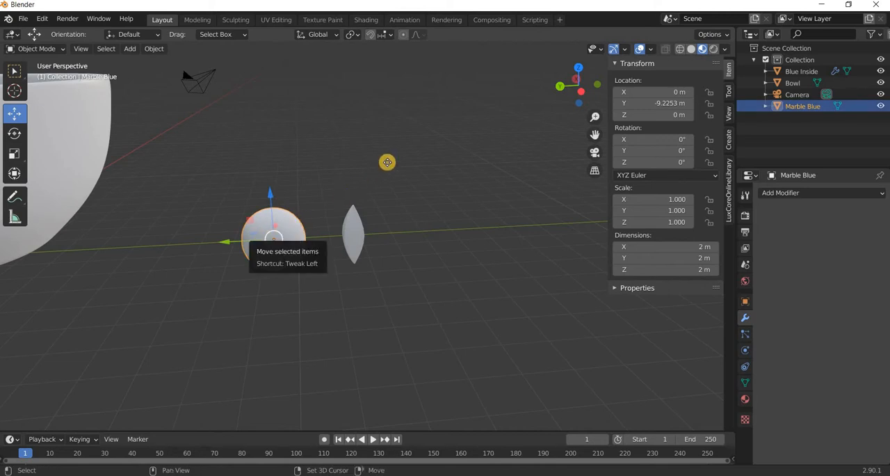
{"action": "key", "text": "shift+d"}
{"action": "left_click", "coordinate": [547, 248]}
{"action": "middle_click_drag", "start_coordinate": [511, 302], "coordinate": [536, 241]}
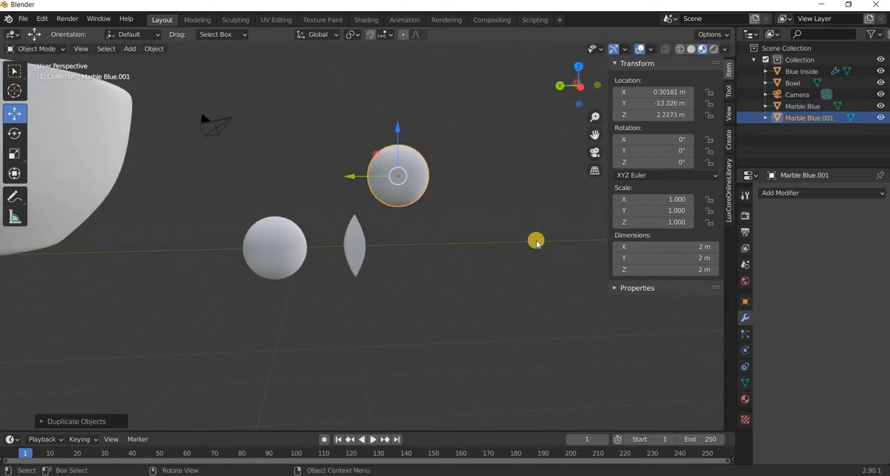
{"action": "key", "text": "Delete"}
Duplicate the Marble Blue sphere and move the copy along the Y axis past the Blue Inside insert, to about Y -15.07 m.
{"action": "left_click", "coordinate": [278, 253]}
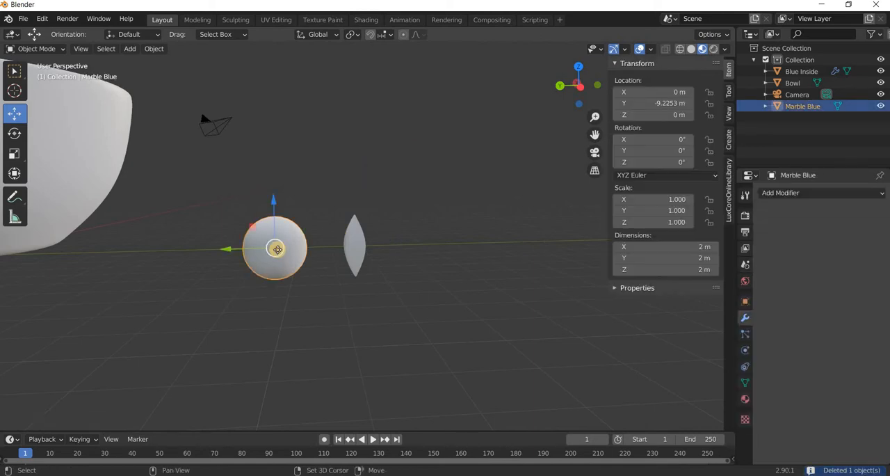
{"action": "key", "text": "shift+d"}
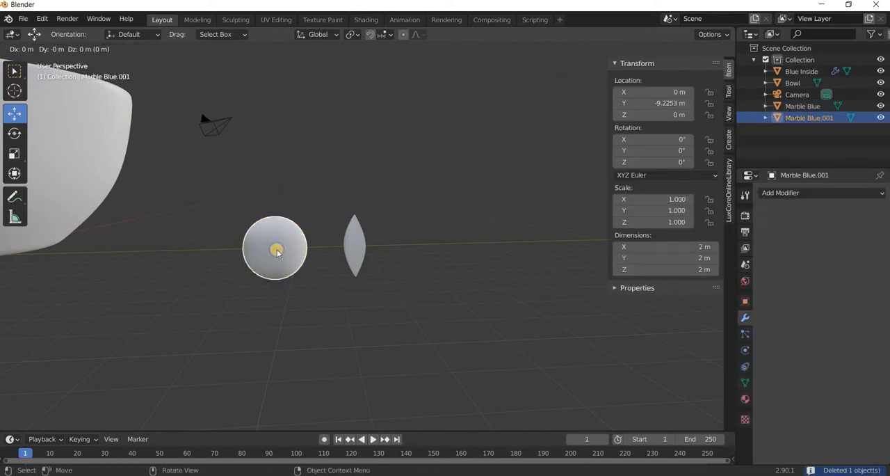
{"action": "right_click", "coordinate": [230, 251]}
{"action": "left_click_drag", "start_coordinate": [412, 257], "coordinate": [403, 358]}
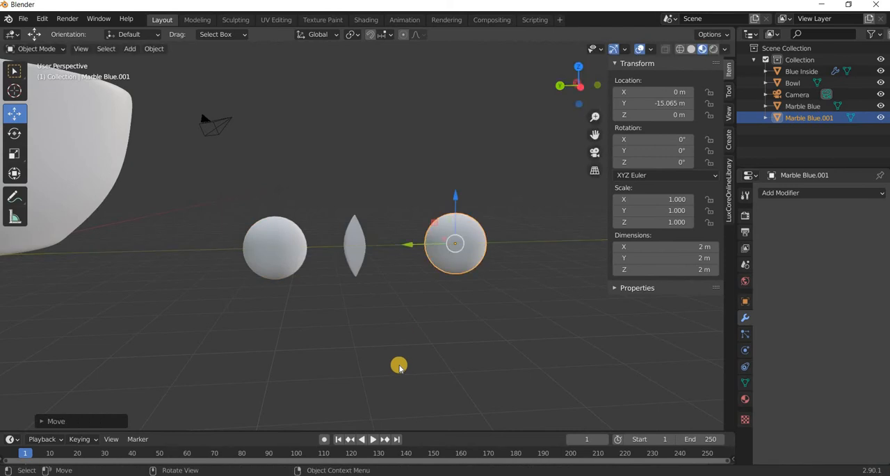
{"action": "middle_click_drag", "start_coordinate": [499, 208], "coordinate": [476, 281]}
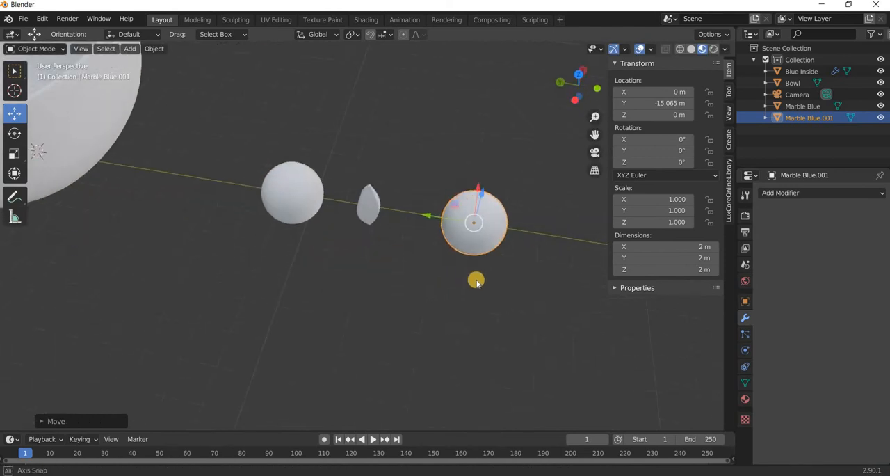
Add a cube and move it along the Y axis beyond the duplicated marble, to about Y -18.05 m.
{"action": "left_click", "coordinate": [369, 211]}
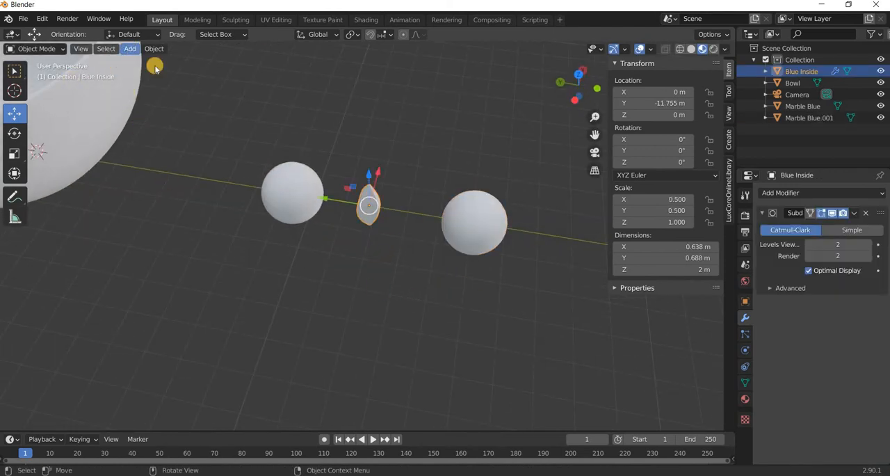
{"action": "left_click", "coordinate": [129, 48]}
{"action": "mouse_move", "coordinate": [160, 62]}
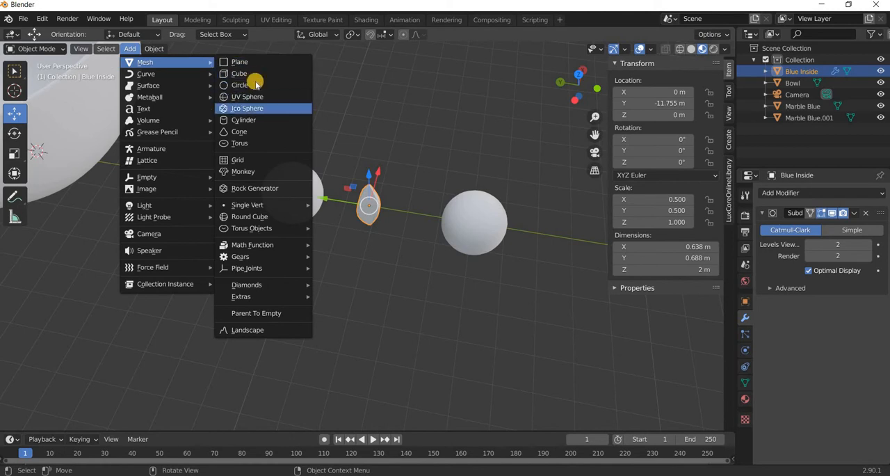
{"action": "left_click", "coordinate": [251, 73]}
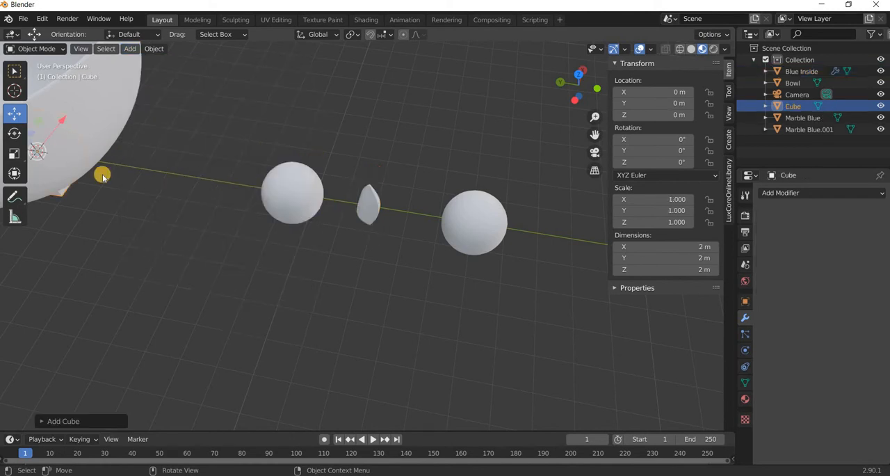
{"action": "middle_click_drag", "start_coordinate": [102, 174], "coordinate": [118, 177]}
{"action": "key", "text": "g"}
{"action": "key", "text": "y"}
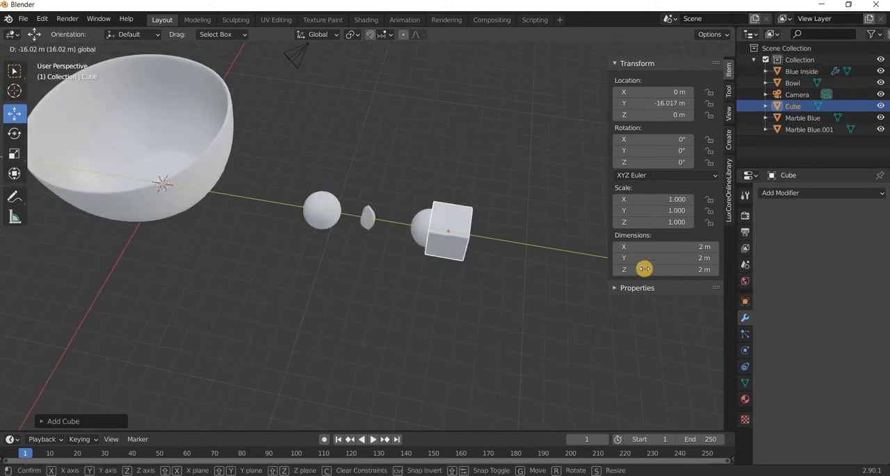
{"action": "left_click", "coordinate": [672, 253]}
Set the cube's X and Y dimensions to 1 m.
{"action": "left_click", "coordinate": [672, 257]}
{"action": "left_click", "coordinate": [672, 245]}
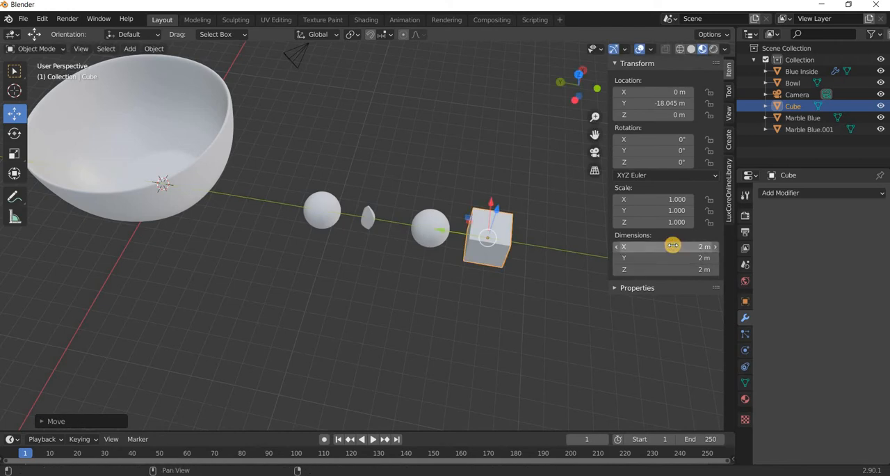
{"action": "left_click", "coordinate": [673, 244]}
{"action": "type", "text": "1"}
{"action": "key", "text": "Return"}
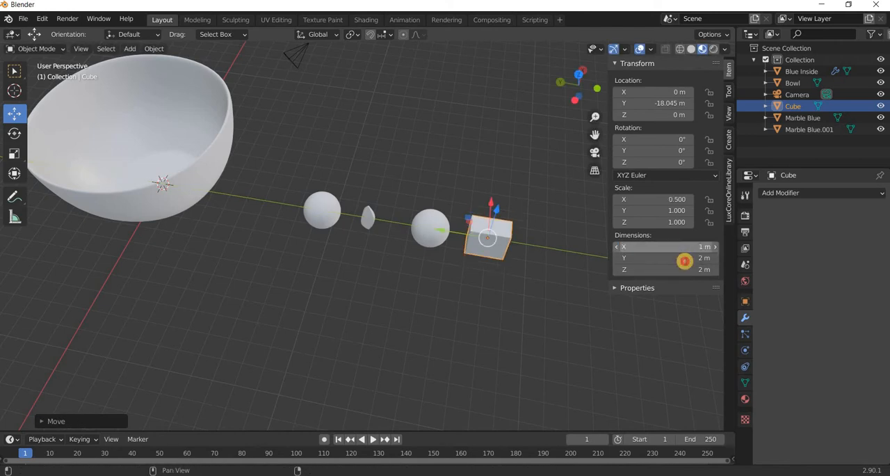
{"action": "left_click", "coordinate": [684, 258]}
{"action": "key", "text": "Return"}
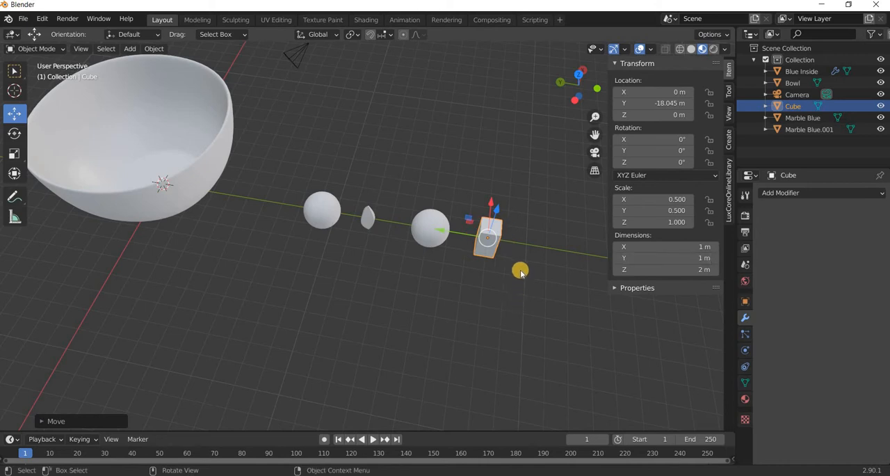
Rename the duplicated marble as "Marble red".
{"action": "key", "text": "ctrl+KP_3"}
{"action": "middle_click_drag", "start_coordinate": [441, 300], "coordinate": [394, 275]}
{"action": "scroll", "coordinate": [289, 239], "scroll_direction": "up", "scroll_amount": 2}
{"action": "left_click", "coordinate": [815, 130]}
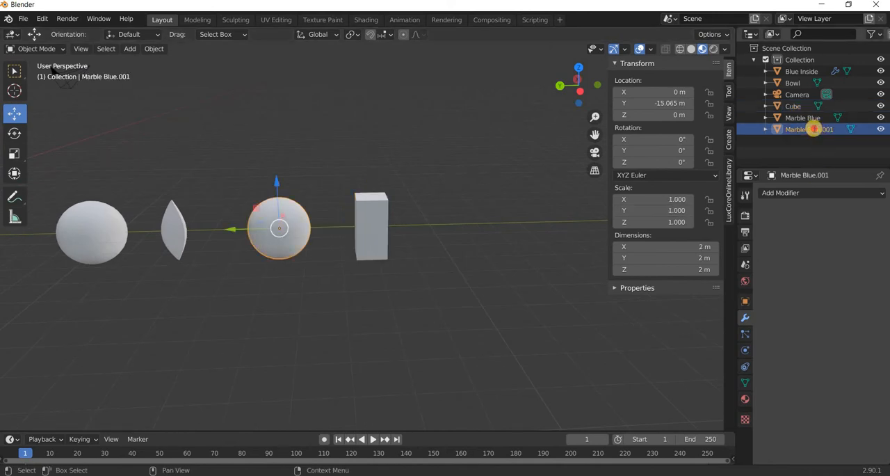
{"action": "double_click", "coordinate": [814, 130]}
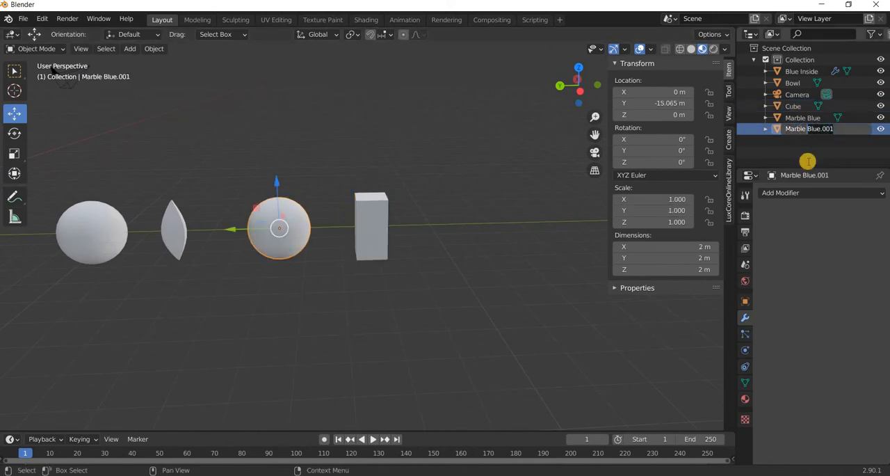
{"action": "type", "text": "Marble red"}
{"action": "key", "text": "Return"}
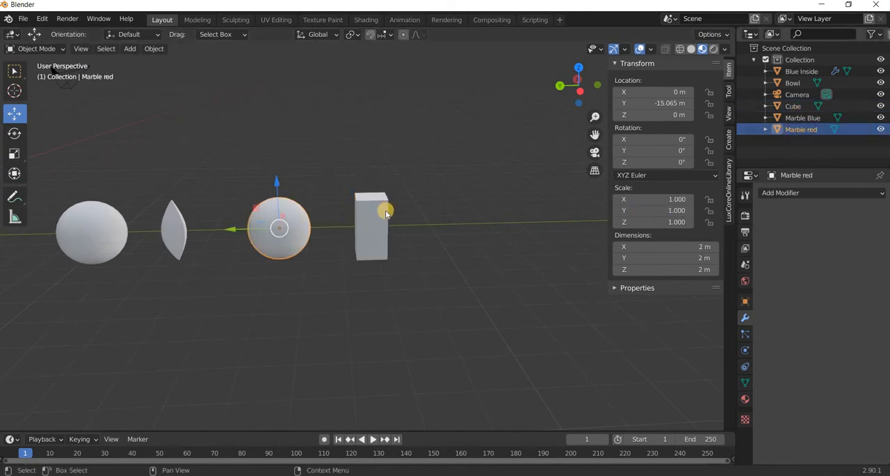
Rename the resized cube as "red inside".
{"action": "left_click", "coordinate": [794, 106]}
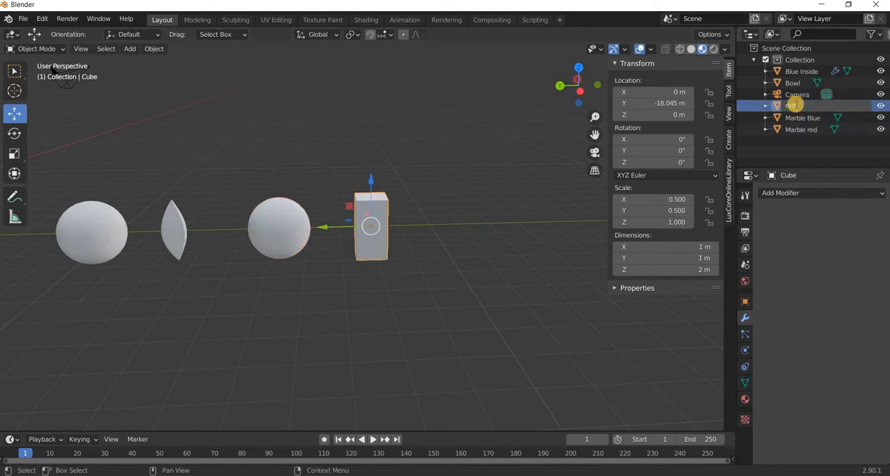
{"action": "type", "text": "red inside"}
{"action": "key", "text": "Return"}
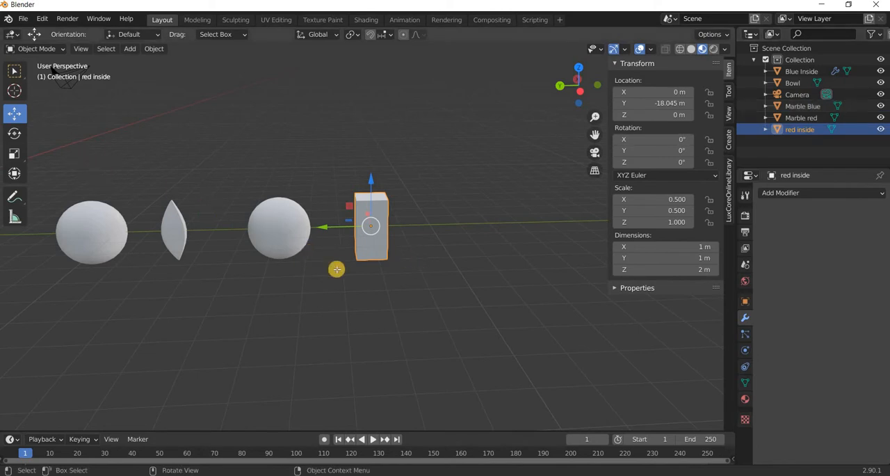
Cut a horizontal edge loop around the middle of the red inside block in Edit Mode.
{"action": "key", "text": "Tab"}
{"action": "left_click", "coordinate": [14, 298]}
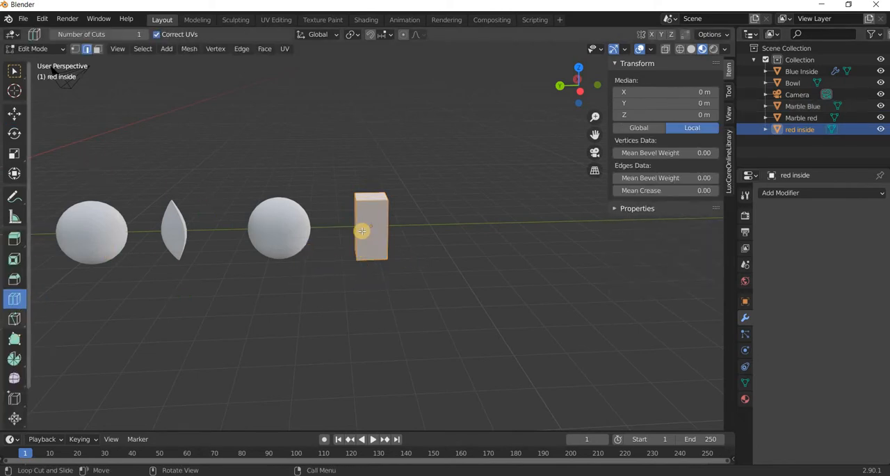
{"action": "left_click", "coordinate": [370, 228]}
{"action": "left_click", "coordinate": [554, 331]}
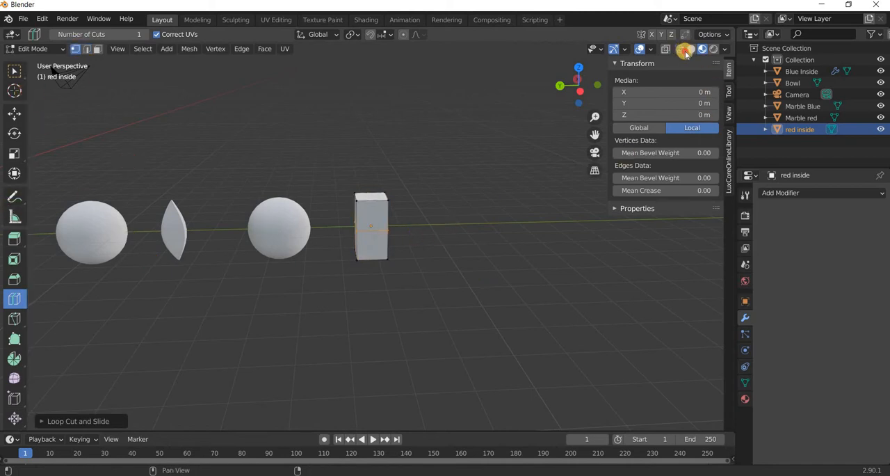
Switch to wireframe shading and scale the top and bottom faces of the red inside mesh down almost to points.
{"action": "key", "text": "shift+z"}
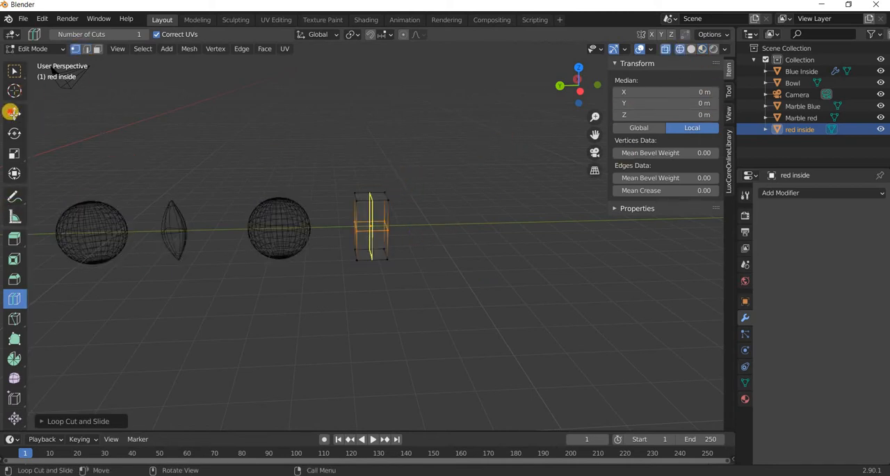
{"action": "left_click", "coordinate": [12, 112]}
{"action": "middle_click_drag", "start_coordinate": [433, 132], "coordinate": [302, 148]}
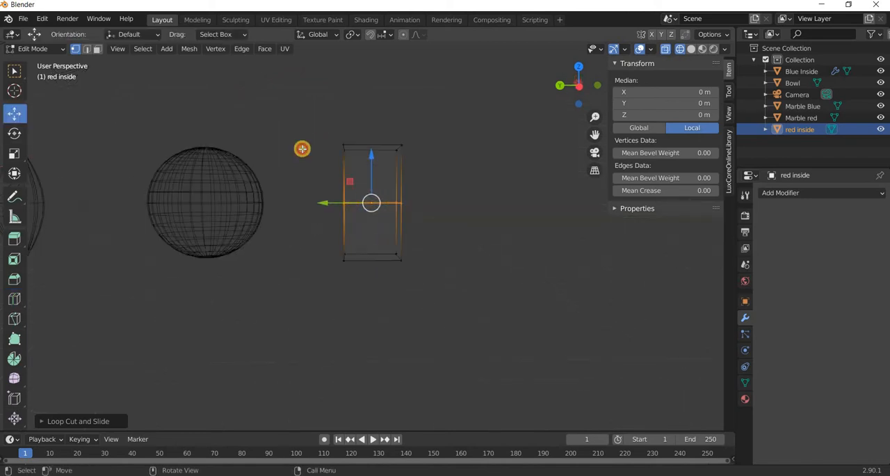
{"action": "left_click_drag", "start_coordinate": [301, 104], "coordinate": [433, 152]}
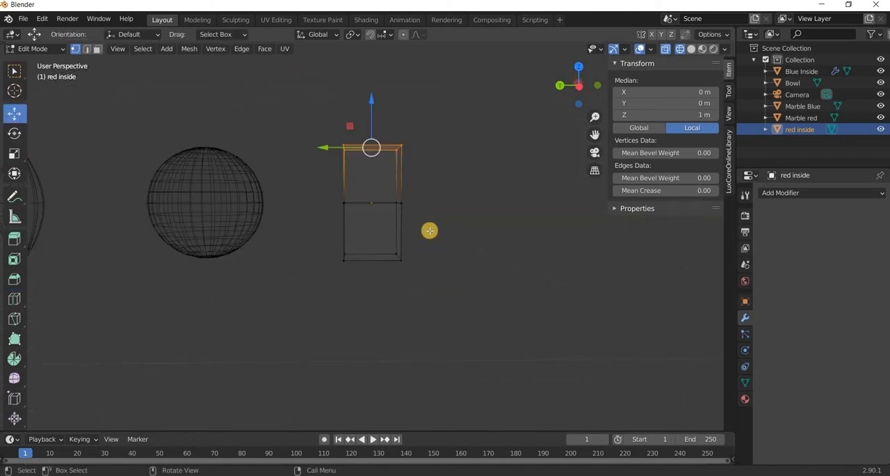
{"action": "left_click_drag", "start_coordinate": [432, 231], "coordinate": [297, 309], "text": "shift"}
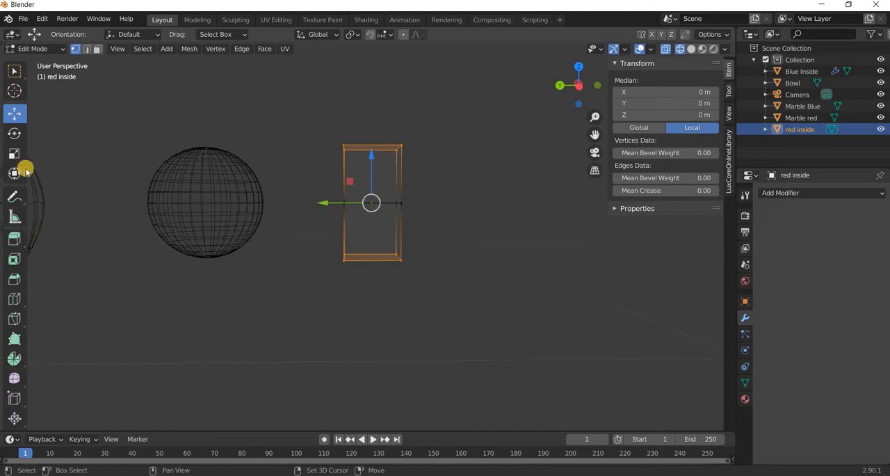
{"action": "key", "text": "shift+space"}
{"action": "key", "text": "s"}
{"action": "middle_click_drag", "start_coordinate": [273, 283], "coordinate": [352, 228]}
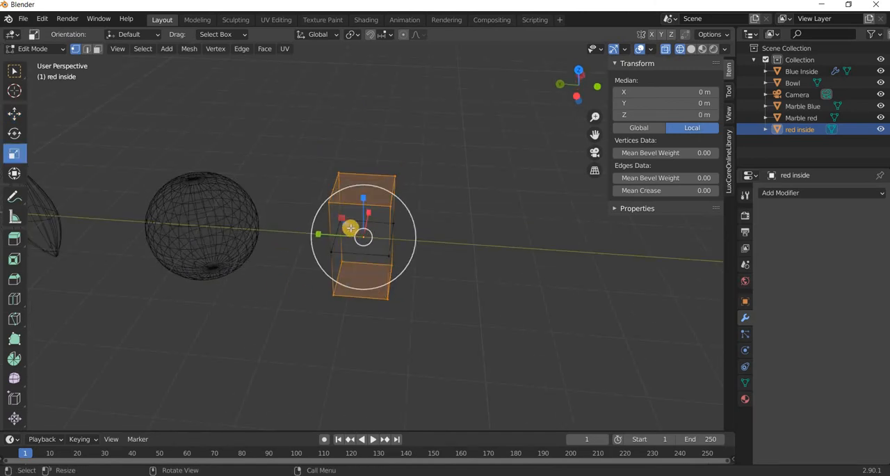
{"action": "left_click_drag", "start_coordinate": [355, 235], "coordinate": [373, 310]}
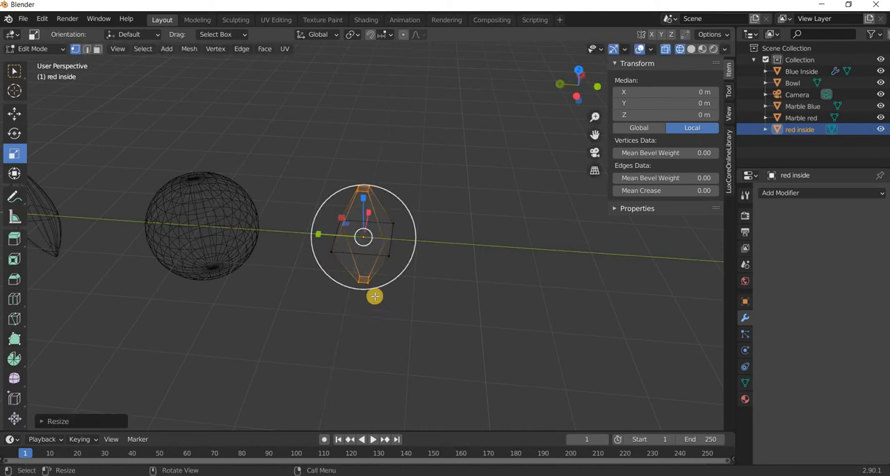
Move the middle edge loop of red inside about 0.8 m toward negative Y and shift its outer edge slightly back.
{"action": "middle_click_drag", "start_coordinate": [374, 297], "coordinate": [369, 239]}
{"action": "left_click", "coordinate": [15, 113]}
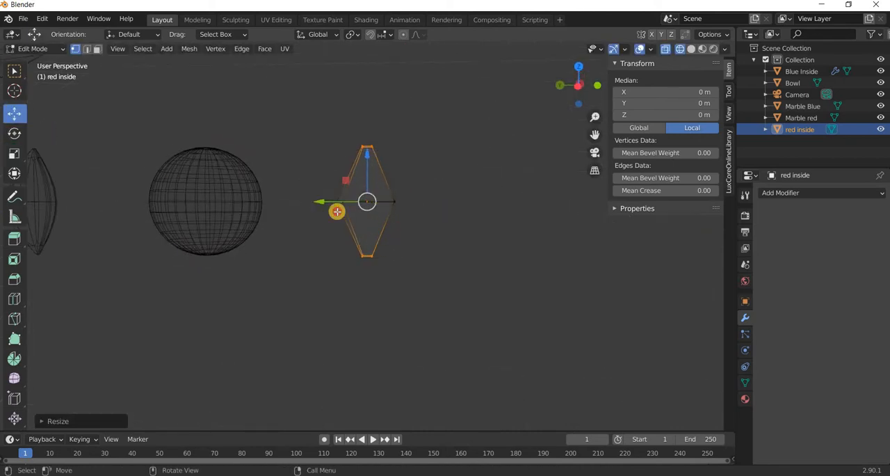
{"action": "left_click_drag", "start_coordinate": [419, 185], "coordinate": [369, 208]}
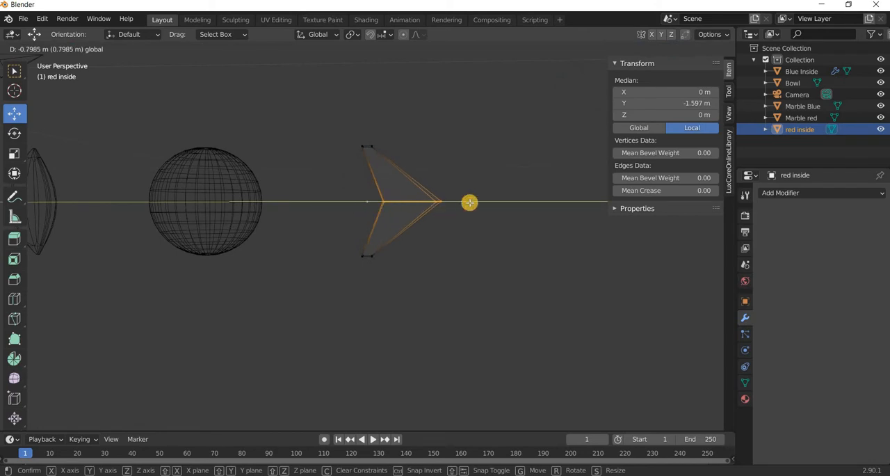
{"action": "left_click_drag", "start_coordinate": [469, 202], "coordinate": [469, 201]}
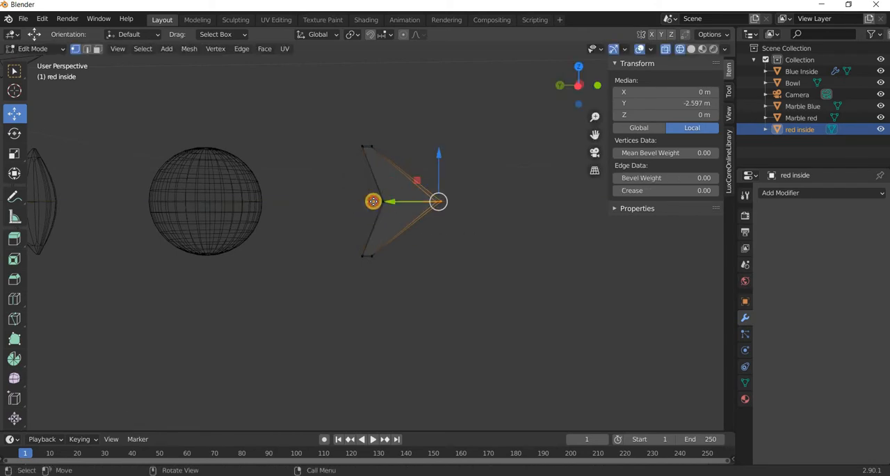
{"action": "left_click_drag", "start_coordinate": [373, 200], "coordinate": [364, 201]}
Widen the middle edge loop of red inside along X, return to Object Mode, and switch to material preview shading.
{"action": "left_click_drag", "start_coordinate": [462, 186], "coordinate": [301, 278]}
{"action": "middle_click_drag", "start_coordinate": [302, 278], "coordinate": [32, 193]}
{"action": "left_click", "coordinate": [14, 153]}
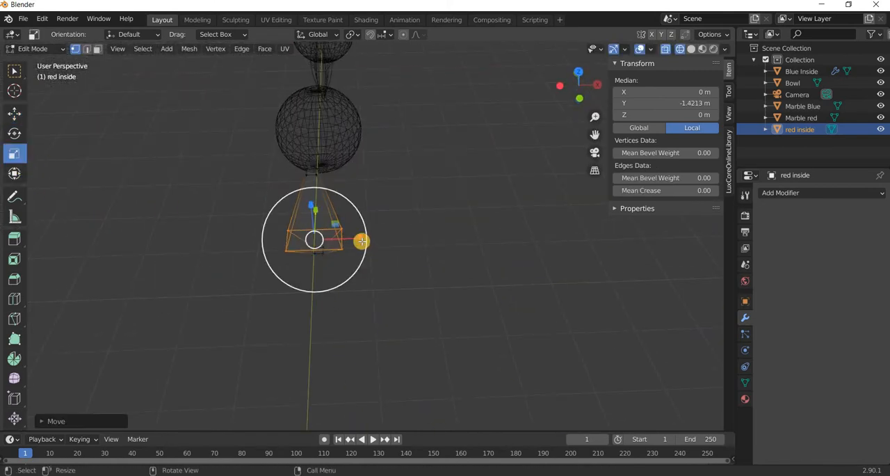
{"action": "left_click_drag", "start_coordinate": [364, 240], "coordinate": [370, 240]}
{"action": "middle_click_drag", "start_coordinate": [440, 246], "coordinate": [216, 187]}
{"action": "left_click", "coordinate": [13, 114]}
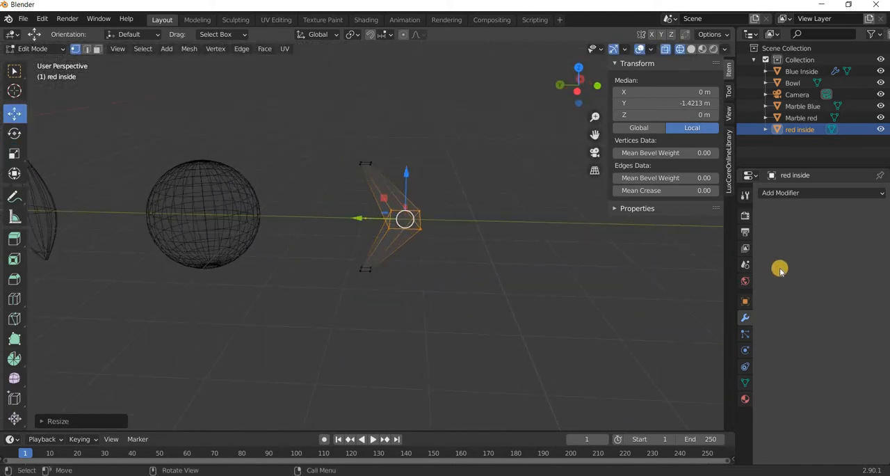
{"action": "key", "text": "Tab"}
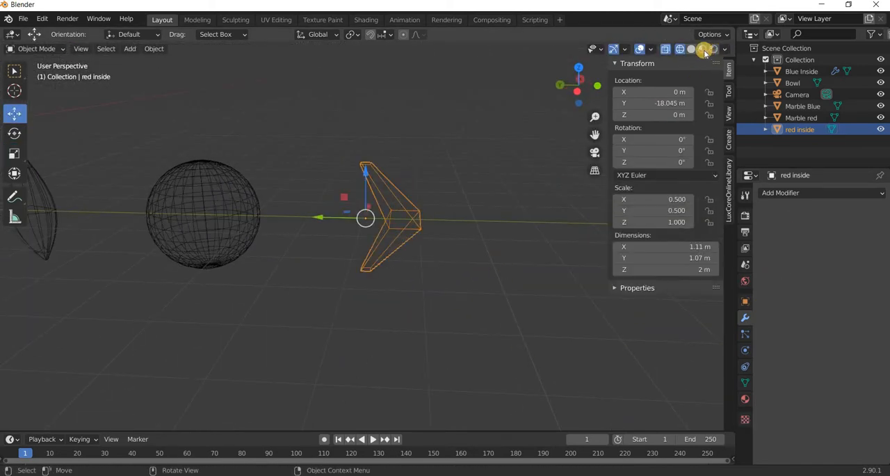
{"action": "left_click", "coordinate": [704, 51]}
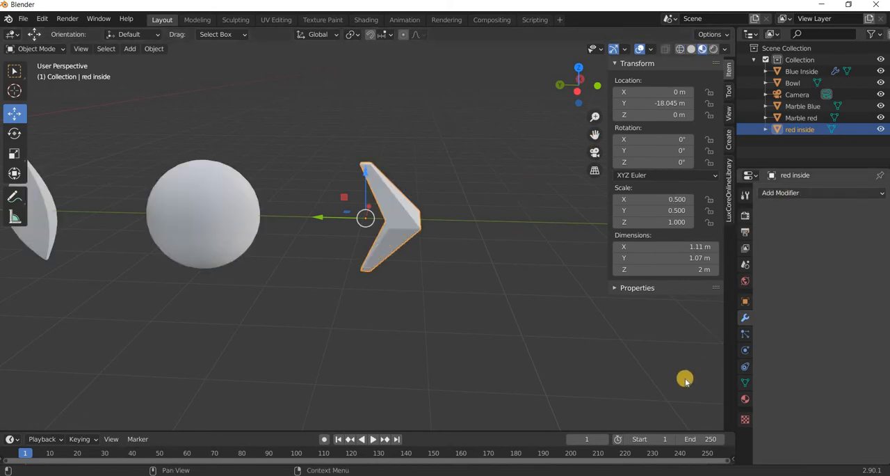
Add a Subdivision Surface modifier with viewport level 2 to red inside and shade the object smooth.
{"action": "left_click", "coordinate": [805, 192]}
{"action": "left_click", "coordinate": [664, 383]}
{"action": "left_click", "coordinate": [870, 244]}
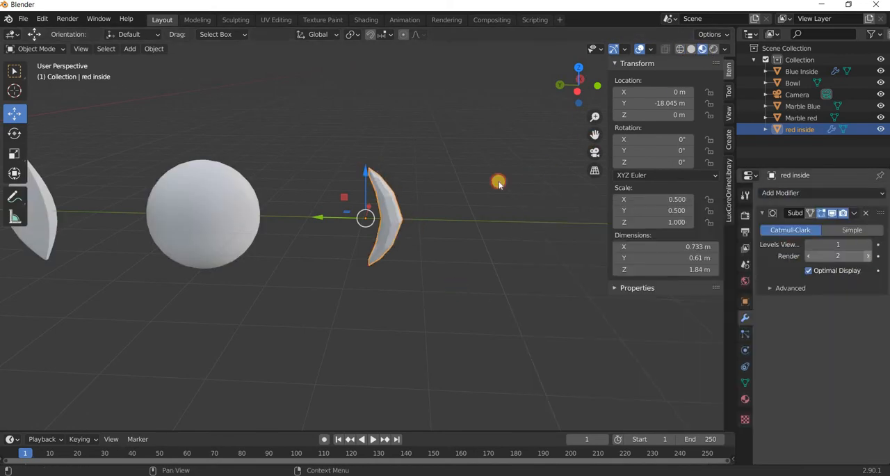
{"action": "left_click", "coordinate": [153, 48]}
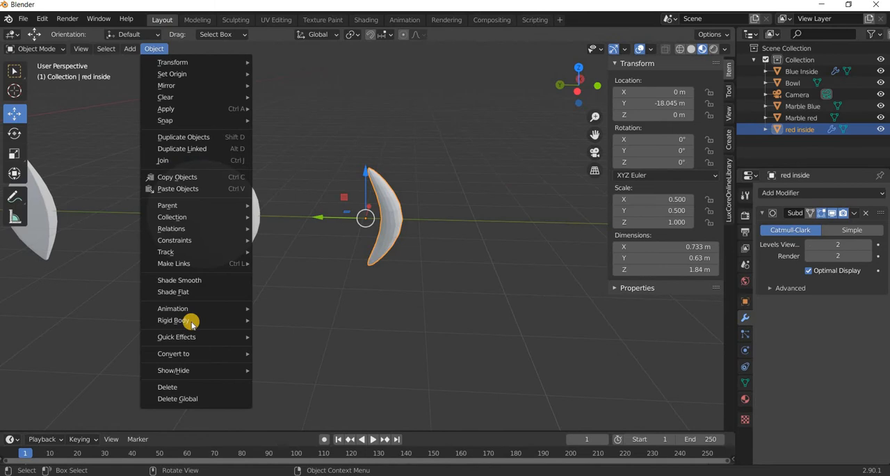
{"action": "left_click", "coordinate": [194, 282]}
{"action": "mouse_move", "coordinate": [424, 297]}
{"action": "middle_mouse_down"}
{"action": "mouse_move", "coordinate": [392, 306]}
{"action": "mouse_move", "coordinate": [386, 290]}
{"action": "mouse_move", "coordinate": [353, 269]}
{"action": "middle_mouse_up"}
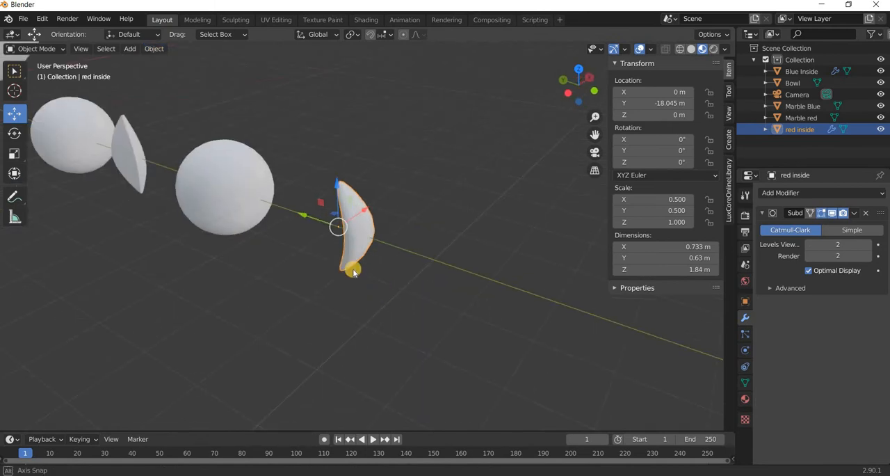
{"action": "scroll", "coordinate": [356, 264], "scroll_direction": "up", "scroll_amount": 2}
{"action": "middle_click_drag", "start_coordinate": [372, 314], "coordinate": [419, 254]}
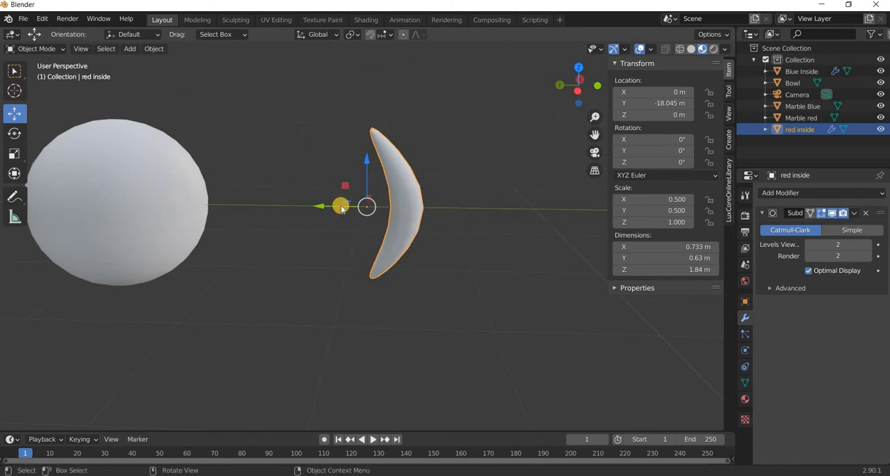
Duplicate red inside and place the copy about 0.68 m from the original toward positive Y.
{"action": "key", "text": "shift+d"}
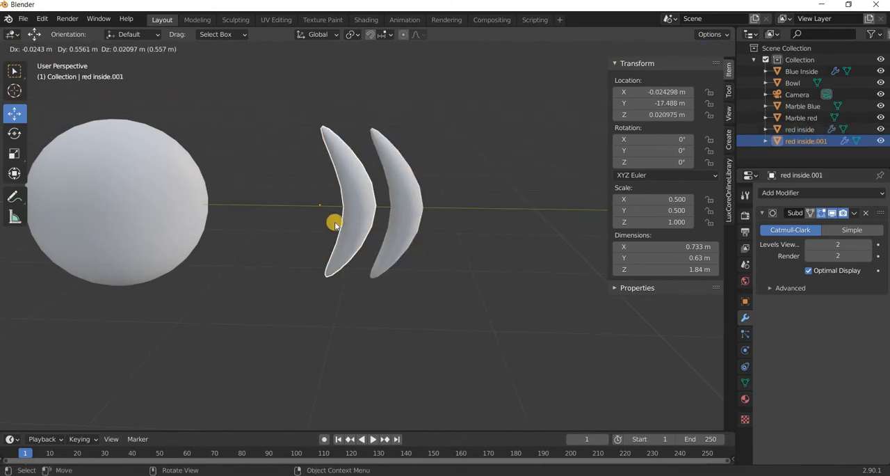
{"action": "right_click", "coordinate": [334, 224]}
{"action": "key", "text": "g"}
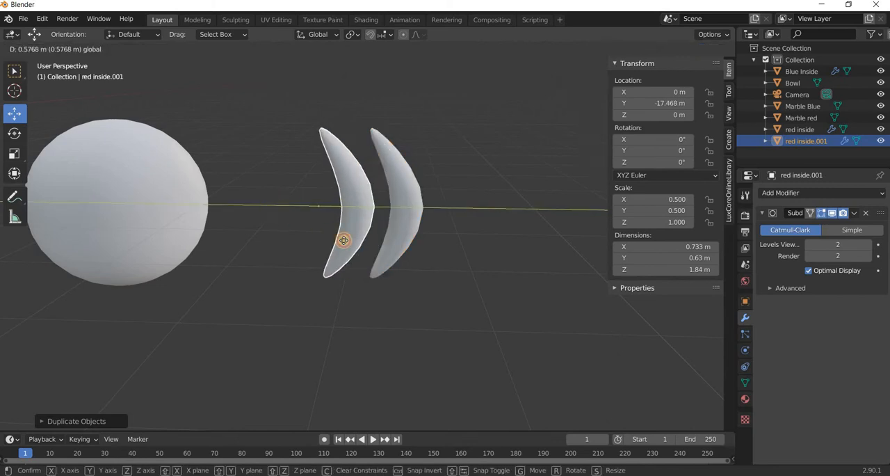
{"action": "left_click", "coordinate": [361, 217]}
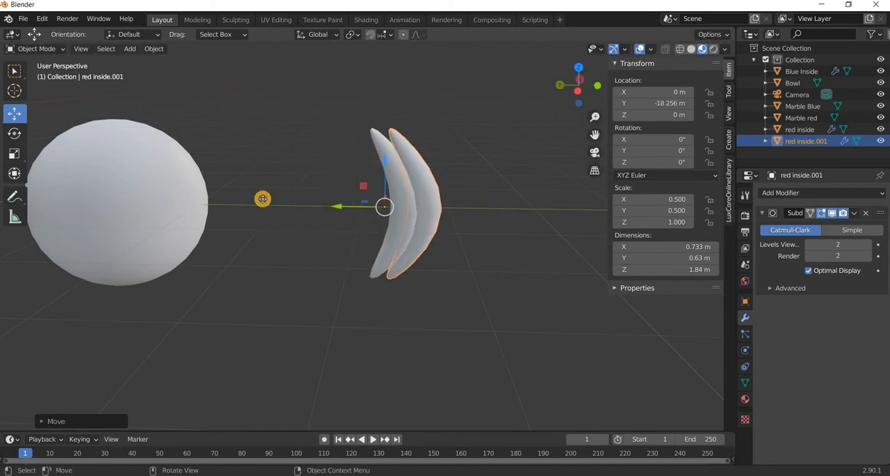
{"action": "key", "text": "g"}
{"action": "key", "text": "y"}
{"action": "left_click", "coordinate": [369, 317]}
{"action": "middle_click_drag", "start_coordinate": [366, 322], "coordinate": [394, 270]}
Scale the original red inside crescent to about 0.272 in X and Y and about 1.239 in Z.
{"action": "left_click", "coordinate": [419, 297]}
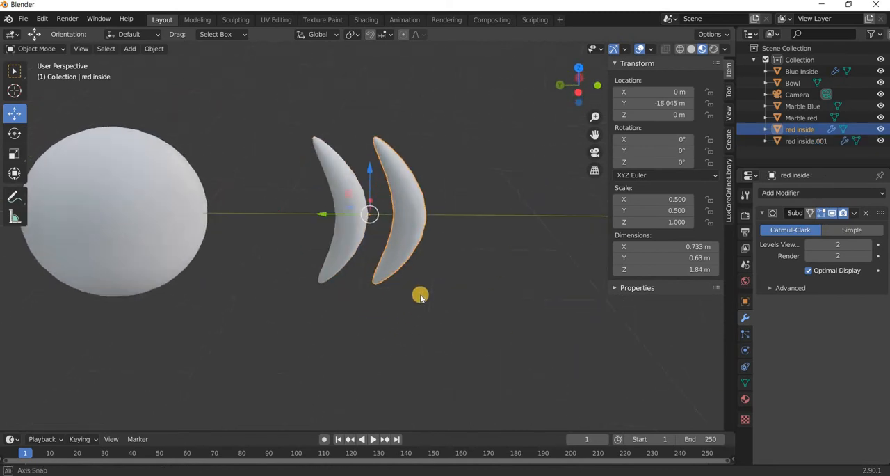
{"action": "middle_click_drag", "start_coordinate": [420, 296], "coordinate": [411, 294]}
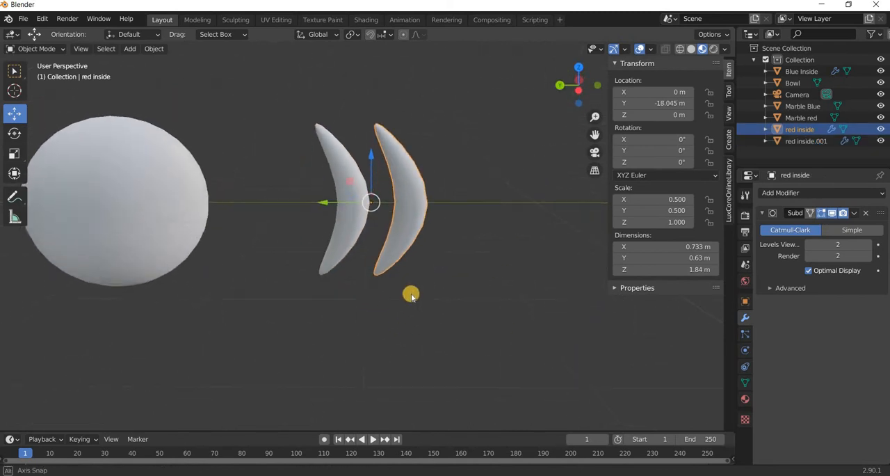
{"action": "left_click", "coordinate": [15, 157]}
{"action": "middle_click_drag", "start_coordinate": [338, 328], "coordinate": [306, 226]}
{"action": "left_click_drag", "start_coordinate": [304, 232], "coordinate": [383, 285]}
{"action": "middle_click_drag", "start_coordinate": [379, 268], "coordinate": [342, 155]}
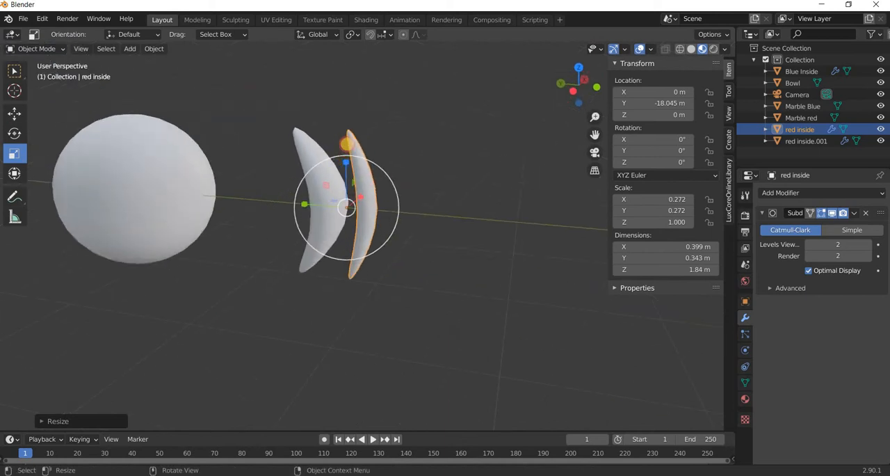
{"action": "left_click_drag", "start_coordinate": [345, 144], "coordinate": [389, 241]}
{"action": "middle_click_drag", "start_coordinate": [389, 240], "coordinate": [403, 201]}
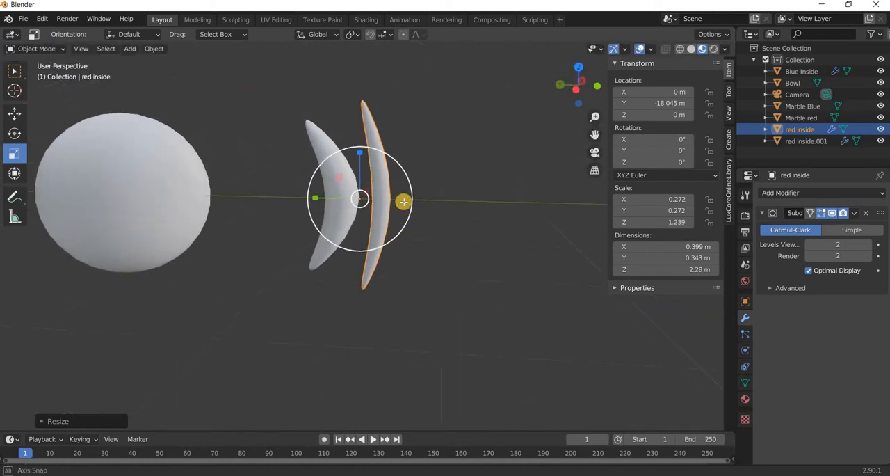
Move the middle edge loop of red inside about 0.36 m toward negative Y in Edit Mode.
{"action": "key", "text": "Tab"}
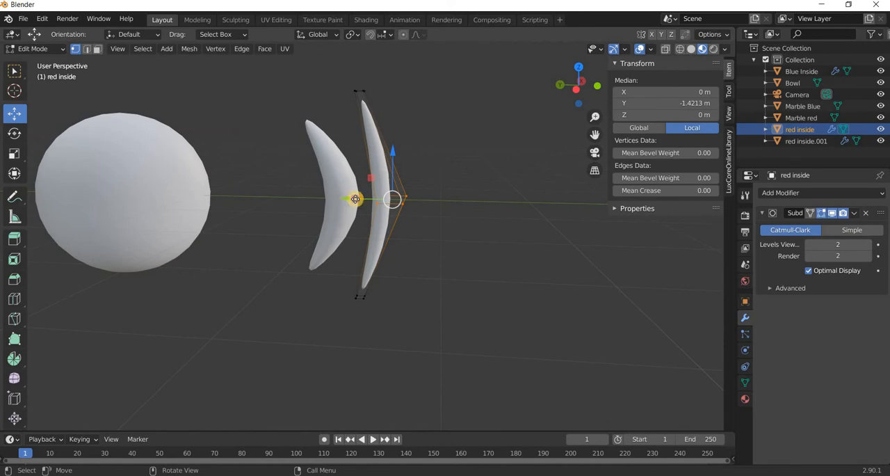
{"action": "left_click_drag", "start_coordinate": [355, 198], "coordinate": [410, 220]}
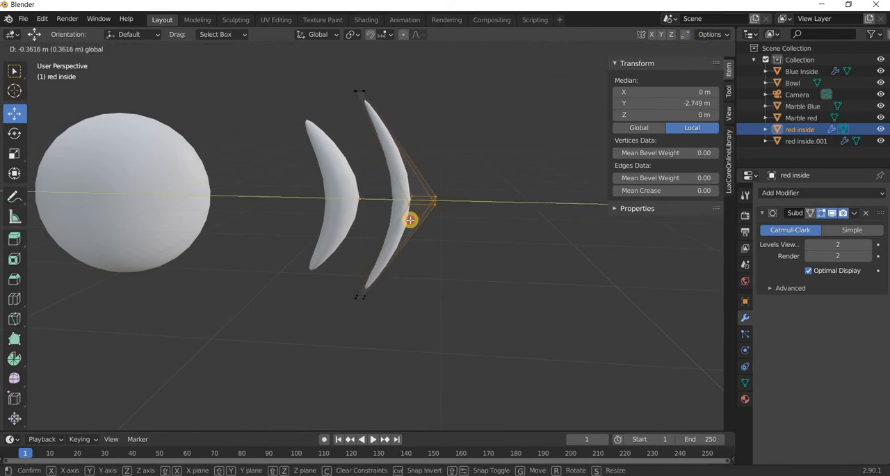
{"action": "left_click_drag", "start_coordinate": [445, 246], "coordinate": [445, 246]}
{"action": "key", "text": "Tab"}
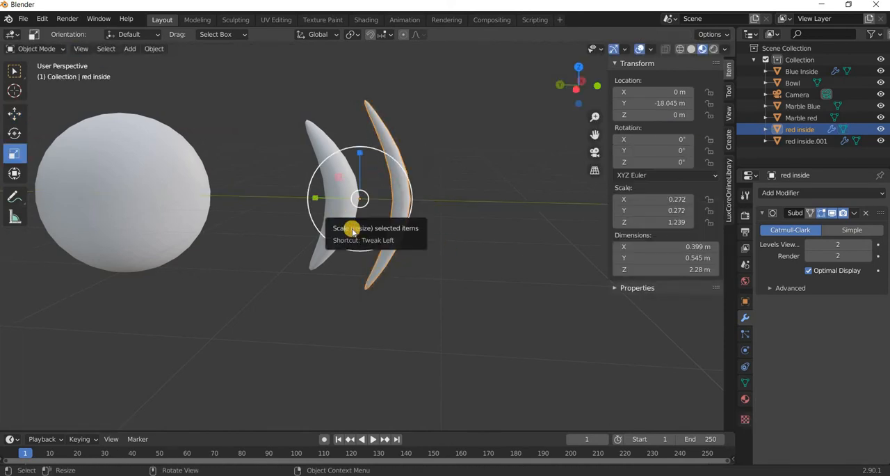
Push the middle edge loop of red inside.001 slightly toward negative Y and move the whole object to about Y -17.58 m.
{"action": "left_click", "coordinate": [327, 223]}
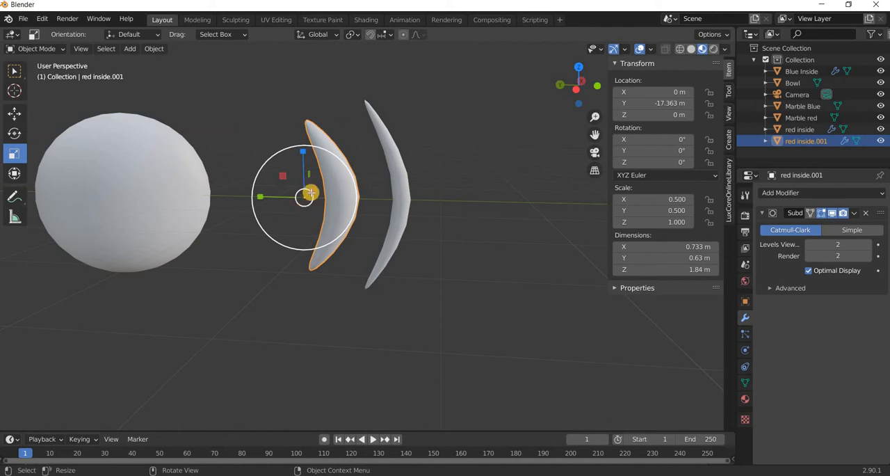
{"action": "key", "text": "Tab"}
{"action": "left_click_drag", "start_coordinate": [324, 197], "coordinate": [328, 199]}
{"action": "key", "text": "Tab"}
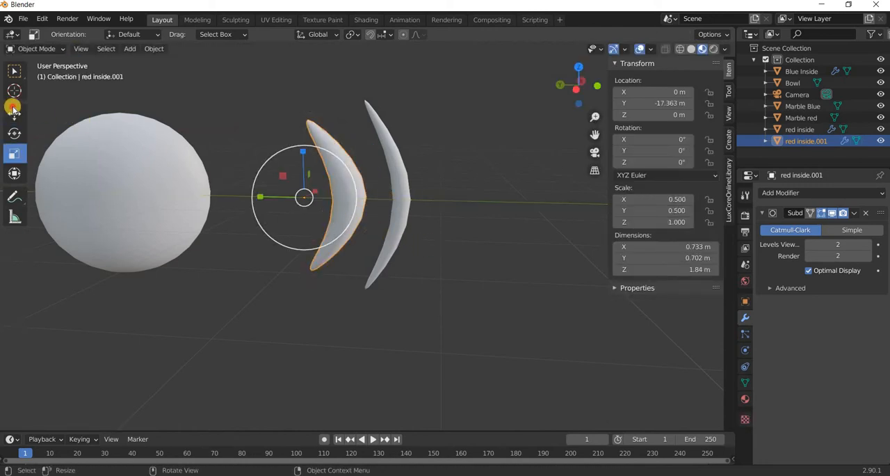
{"action": "left_click", "coordinate": [13, 111]}
{"action": "left_click_drag", "start_coordinate": [291, 200], "coordinate": [417, 287]}
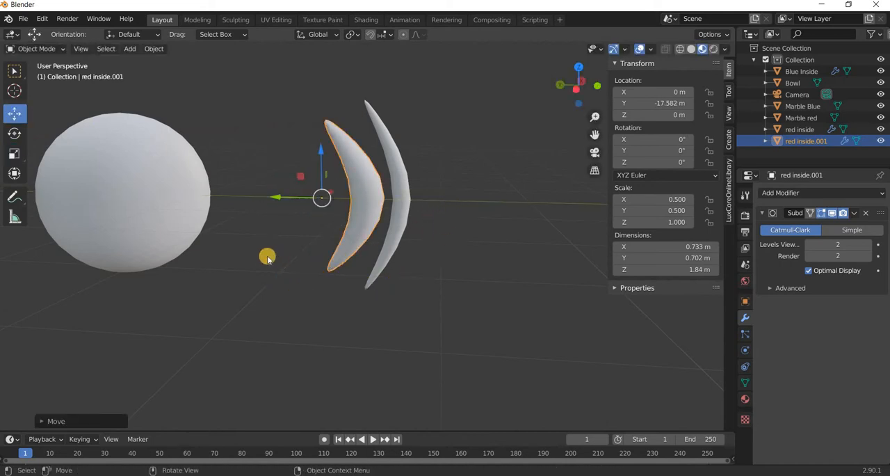
Select both crescents and scale them down together uniformly by a factor of about 0.73.
{"action": "scroll", "coordinate": [272, 258], "scroll_direction": "down", "scroll_amount": 4}
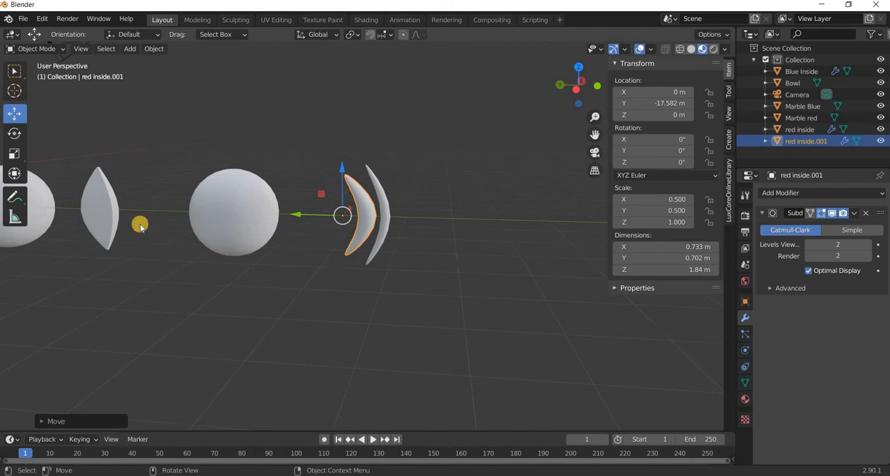
{"action": "left_click", "coordinate": [383, 217], "text": "shift"}
{"action": "left_click", "coordinate": [17, 159]}
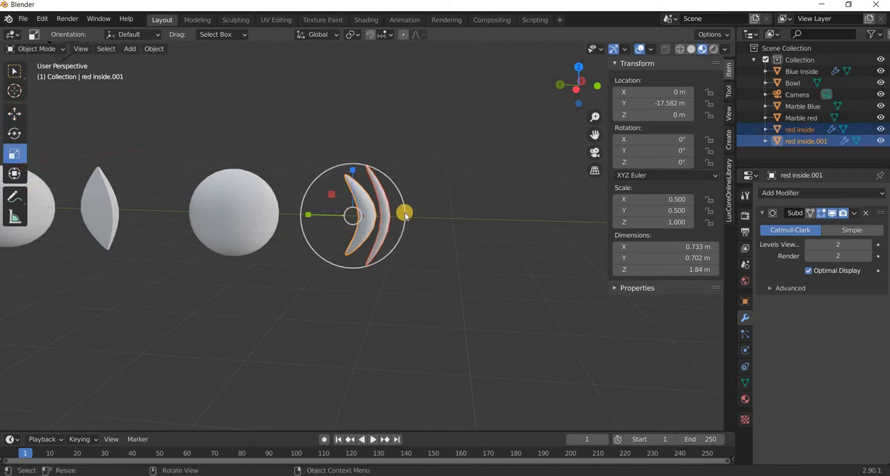
{"action": "left_click_drag", "start_coordinate": [397, 212], "coordinate": [343, 207]}
Join the two red inside crescents into a single object.
{"action": "left_click", "coordinate": [16, 113]}
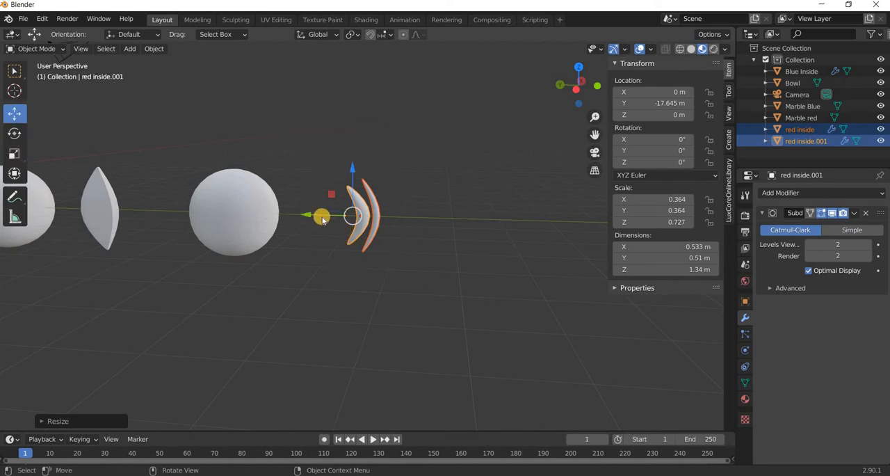
{"action": "left_click", "coordinate": [394, 226]}
{"action": "left_click_drag", "start_coordinate": [333, 224], "coordinate": [424, 280]}
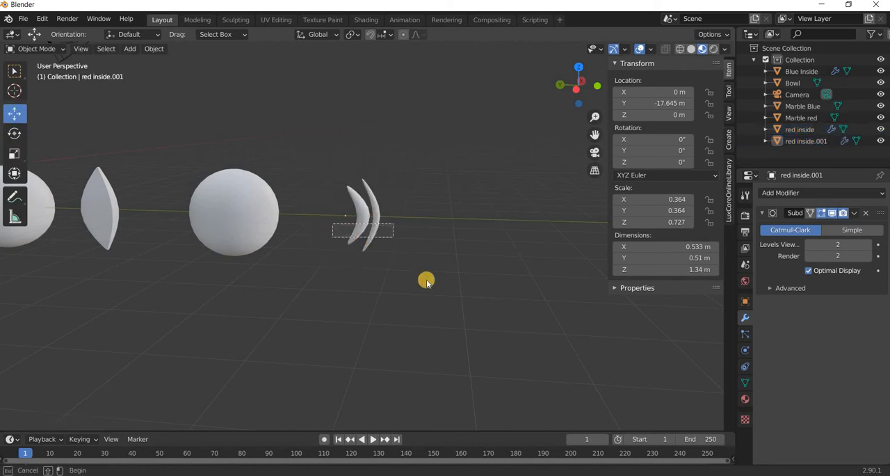
{"action": "key", "text": "ctrl+j"}
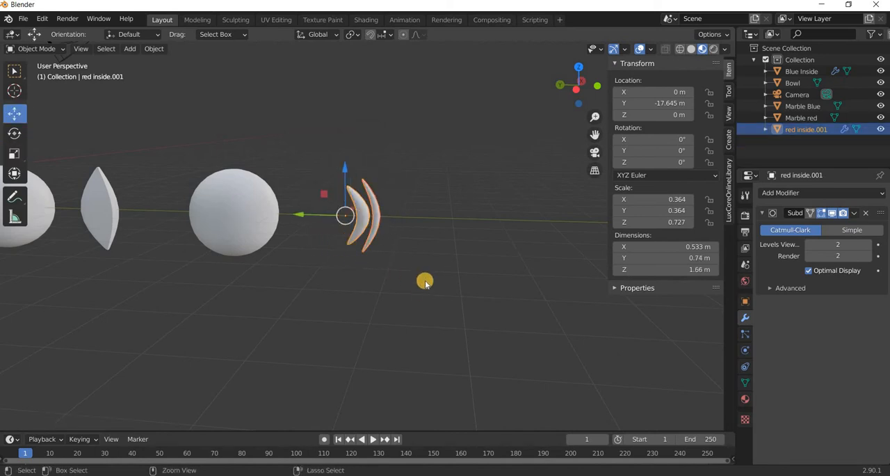
{"action": "left_click", "coordinate": [365, 233]}
{"action": "left_click", "coordinate": [369, 232]}
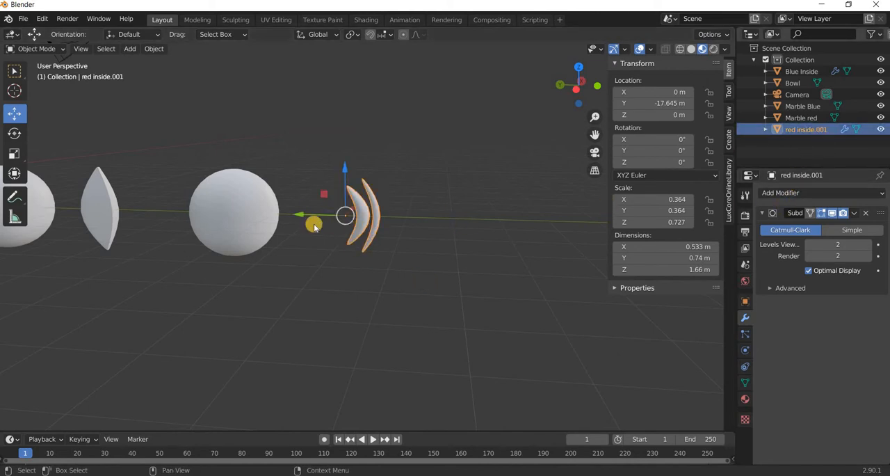
Try moving the joined crescents along Y into the red marble and undo the move.
{"action": "key", "text": "g"}
{"action": "key", "text": "y"}
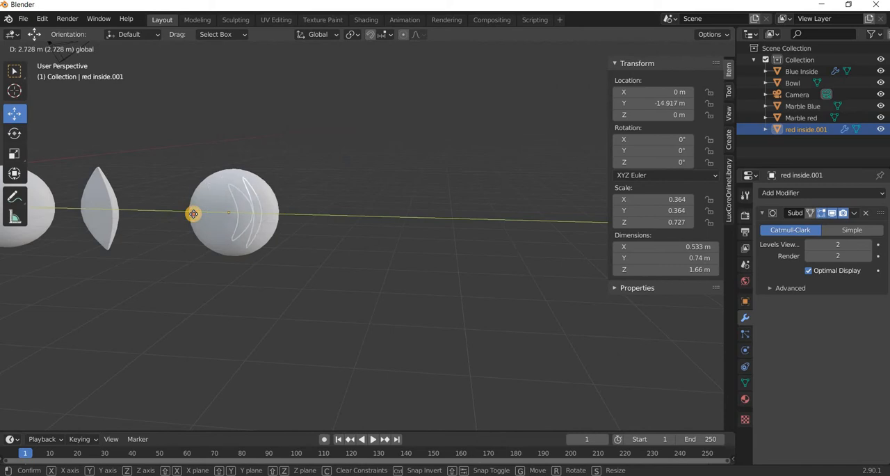
{"action": "left_click", "coordinate": [356, 308]}
{"action": "left_click", "coordinate": [265, 264]}
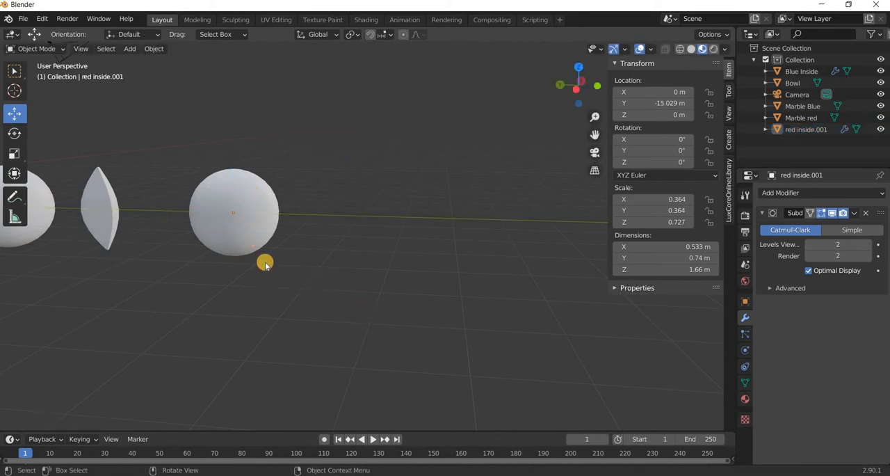
{"action": "key", "text": "ctrl+z"}
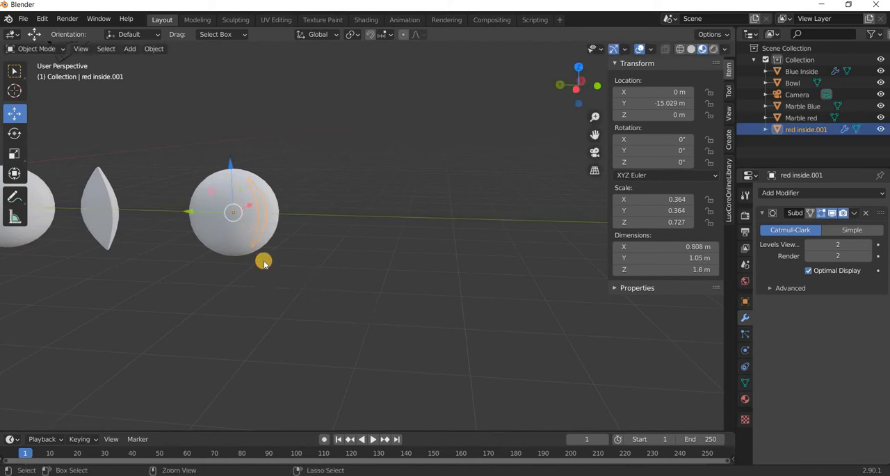
{"action": "key", "text": "ctrl+z"}
Duplicate Marble red and move the copy past the crescents along Y to about Y -20.3 m.
{"action": "left_click", "coordinate": [116, 221]}
{"action": "left_click", "coordinate": [352, 293]}
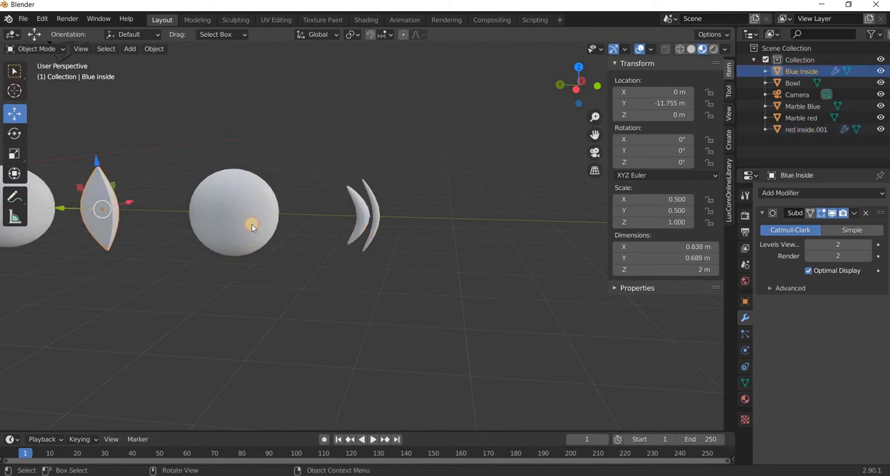
{"action": "left_click", "coordinate": [252, 225]}
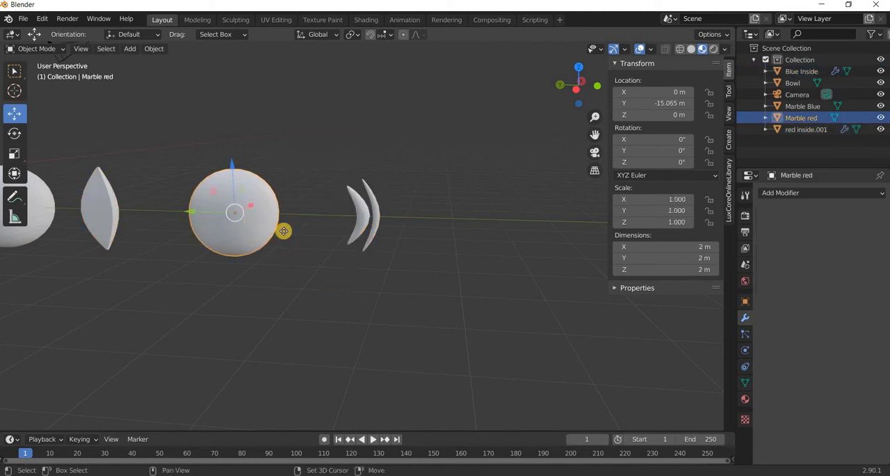
{"action": "key", "text": "shift+d"}
{"action": "right_click", "coordinate": [197, 215]}
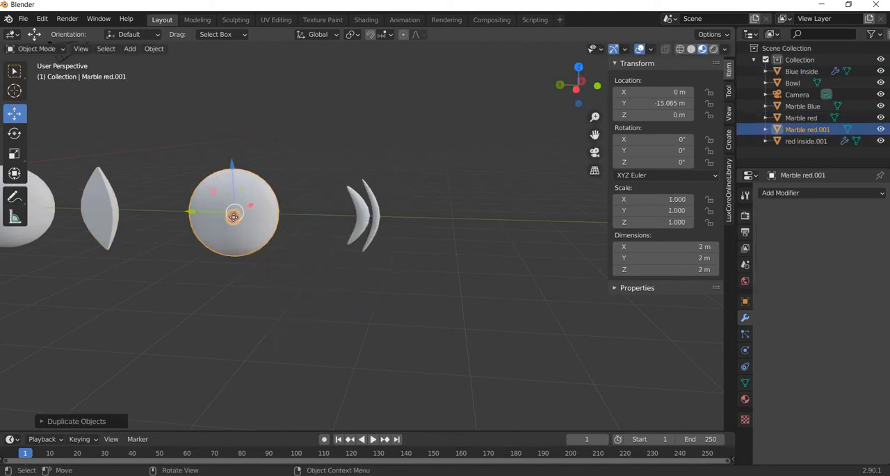
{"action": "key", "text": "g"}
{"action": "left_click", "coordinate": [431, 254]}
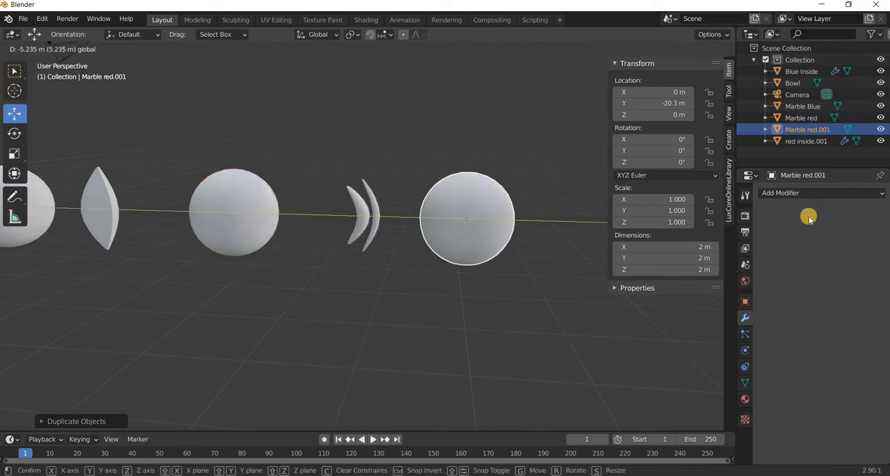
Rename the duplicated marble Marble red.001 to "Marble yello" and deselect it.
{"action": "double_click", "coordinate": [834, 128]}
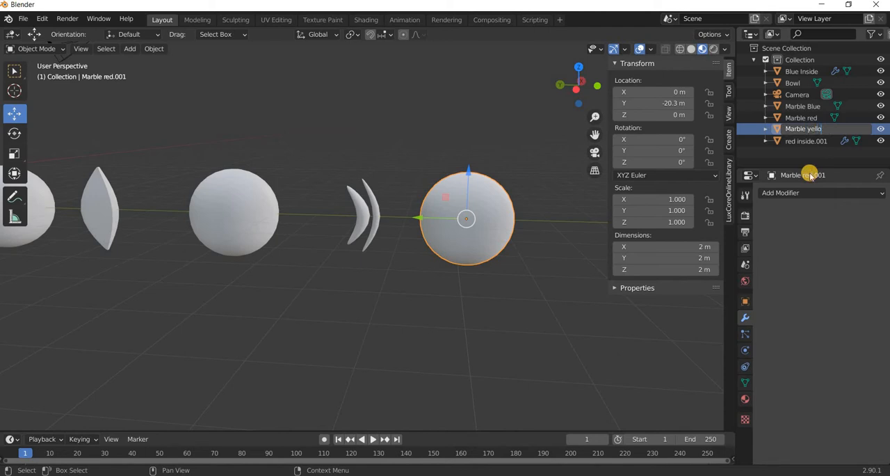
{"action": "key", "text": "Return"}
{"action": "key", "text": "alt+a"}
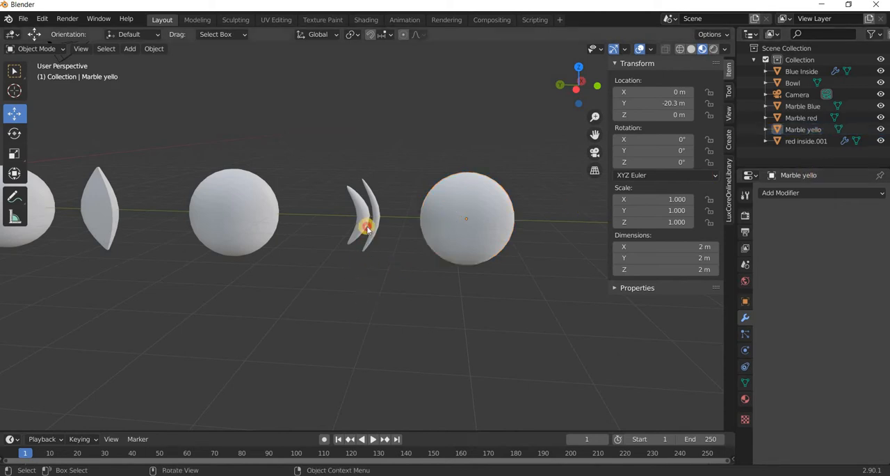
Duplicate the joined red inside crescents and move the copy along Y past the yellow marble to about Y -22 m.
{"action": "left_click", "coordinate": [387, 272]}
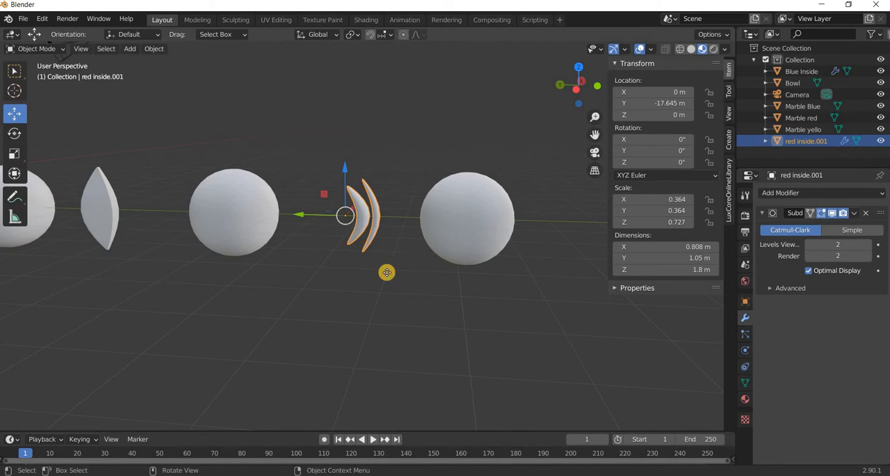
{"action": "key", "text": "shift+d"}
{"action": "right_click", "coordinate": [307, 216]}
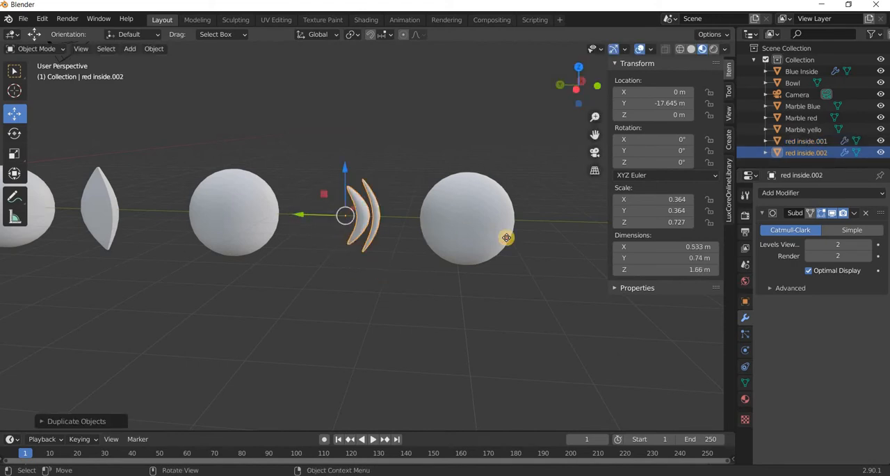
{"action": "left_click_drag", "start_coordinate": [304, 215], "coordinate": [548, 304]}
Enter Edit Mode on the copied crescents and delete the end geometry at the outer crescent's upper tip.
{"action": "middle_click_drag", "start_coordinate": [482, 323], "coordinate": [271, 324], "text": "shift"}
{"action": "middle_click_drag", "start_coordinate": [378, 347], "coordinate": [390, 271]}
{"action": "scroll", "coordinate": [391, 308], "scroll_direction": "up", "scroll_amount": 4}
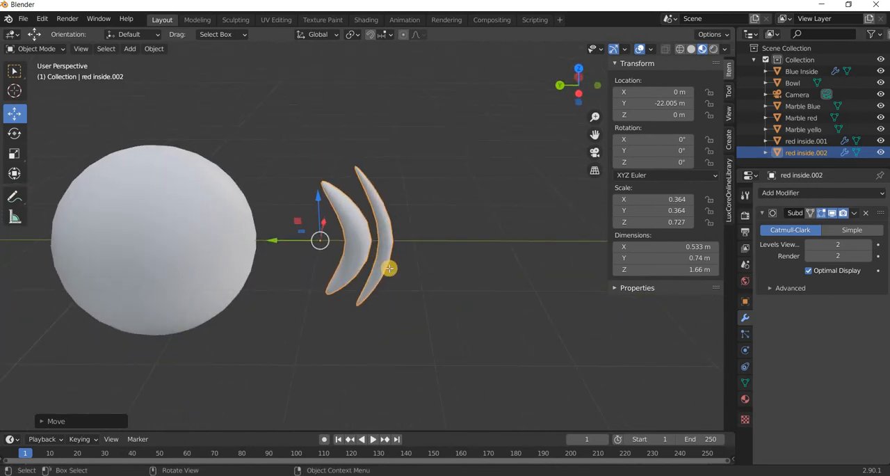
{"action": "key", "text": "Tab"}
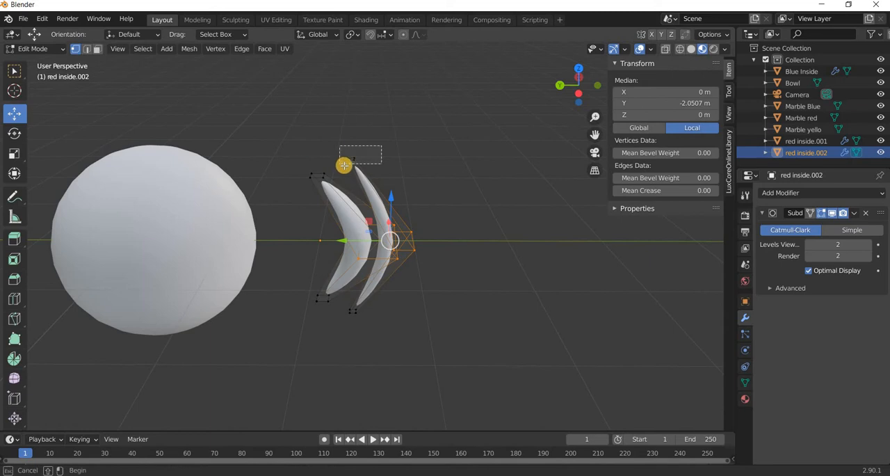
{"action": "left_click", "coordinate": [347, 167]}
{"action": "key", "text": "x"}
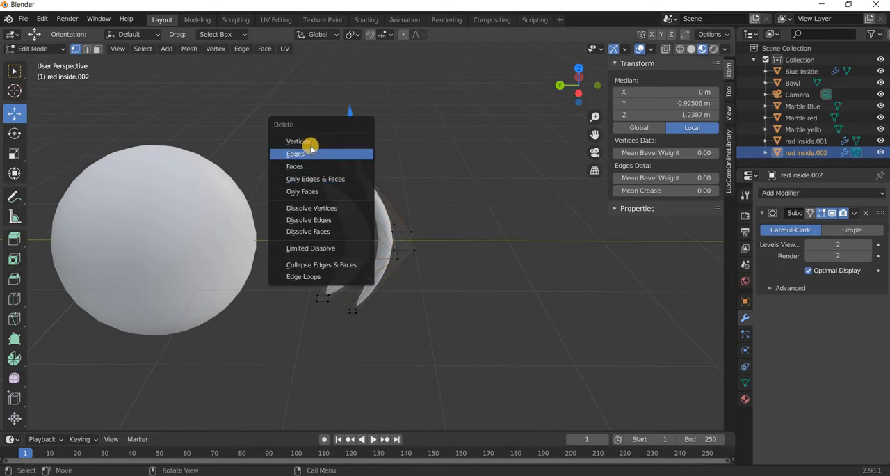
{"action": "key", "text": "Return"}
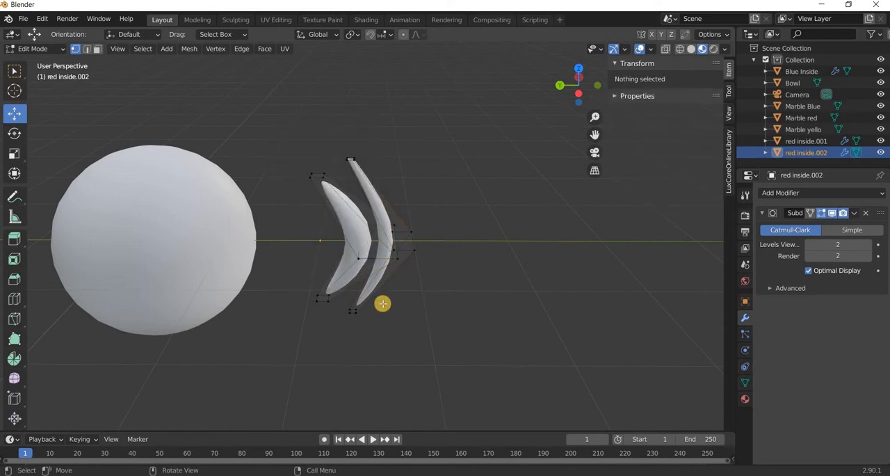
Delete the vertices at the lower and upper tips of the outer crescent.
{"action": "left_click_drag", "start_coordinate": [342, 339], "coordinate": [383, 299]}
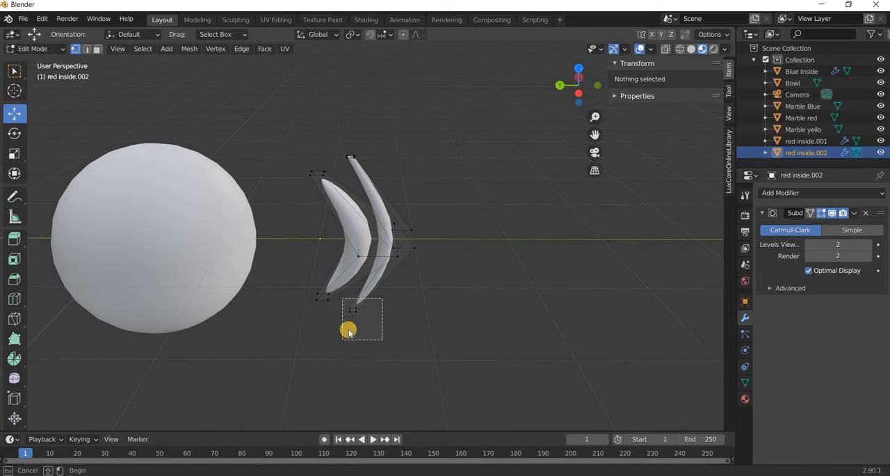
{"action": "left_click_drag", "start_coordinate": [349, 332], "coordinate": [346, 336]}
{"action": "key", "text": "x"}
{"action": "left_click", "coordinate": [308, 312]}
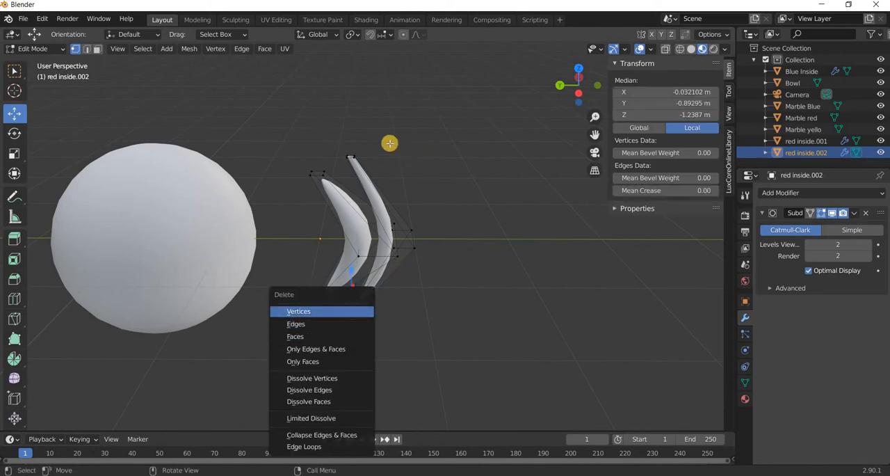
{"action": "left_click_drag", "start_coordinate": [387, 140], "coordinate": [339, 169]}
{"action": "key", "text": "x"}
{"action": "left_click", "coordinate": [307, 170]}
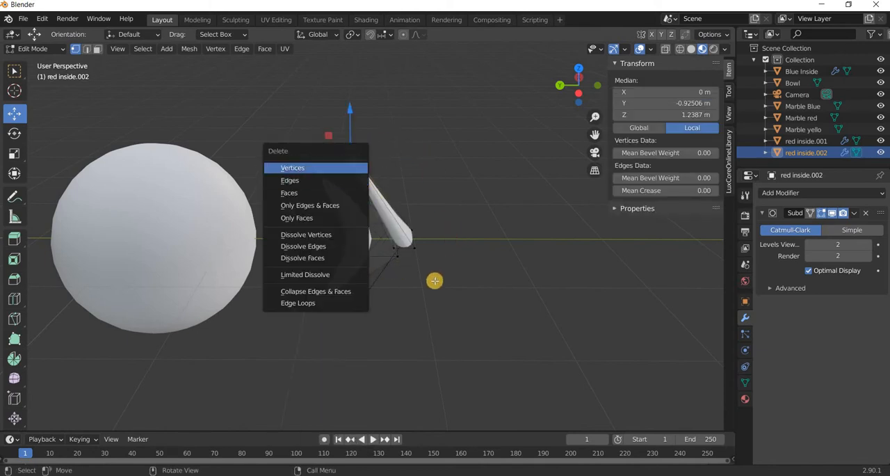
Delete the outer crescent's remaining vertices around its middle.
{"action": "middle_click_drag", "start_coordinate": [415, 257], "coordinate": [471, 149]}
{"action": "scroll", "coordinate": [441, 204], "scroll_direction": "up", "scroll_amount": 3}
{"action": "left_click_drag", "start_coordinate": [475, 140], "coordinate": [416, 203]}
{"action": "key", "text": "x"}
{"action": "left_click", "coordinate": [417, 202]}
{"action": "scroll", "coordinate": [429, 189], "scroll_direction": "up", "scroll_amount": 7}
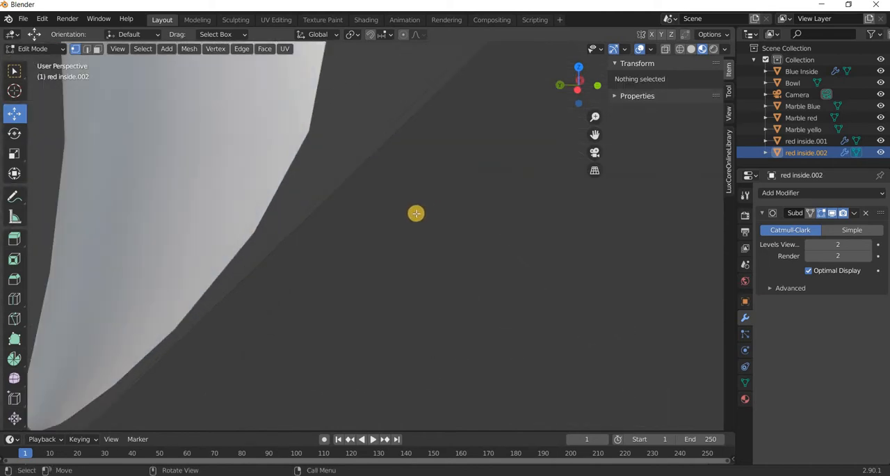
{"action": "scroll", "coordinate": [415, 214], "scroll_direction": "down", "scroll_amount": 5}
{"action": "middle_click_drag", "start_coordinate": [391, 222], "coordinate": [370, 235]}
{"action": "left_click_drag", "start_coordinate": [392, 235], "coordinate": [329, 325]}
{"action": "key", "text": "x"}
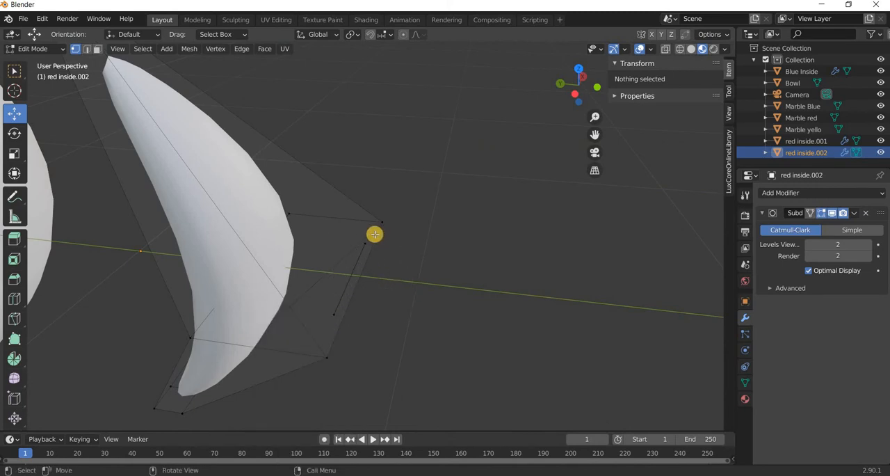
Switch to wireframe shading, delete the leftover edge's vertices beside the inner crescent and return to Object Mode.
{"action": "left_click", "coordinate": [679, 50]}
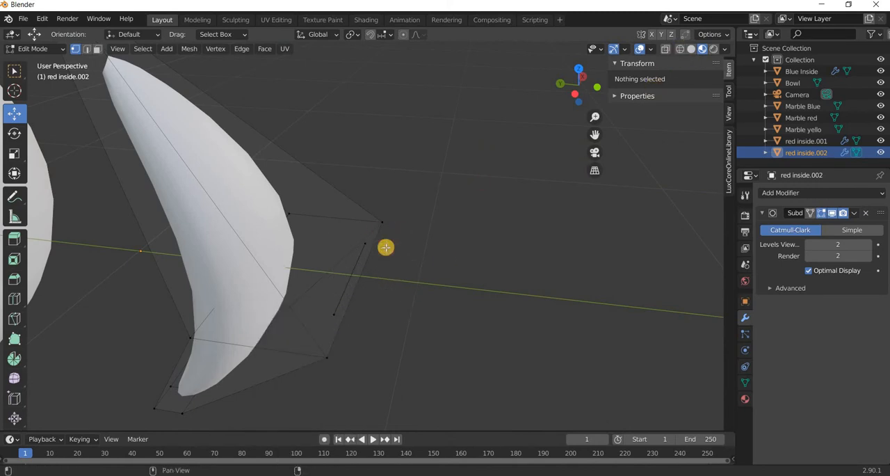
{"action": "left_click_drag", "start_coordinate": [397, 228], "coordinate": [330, 316]}
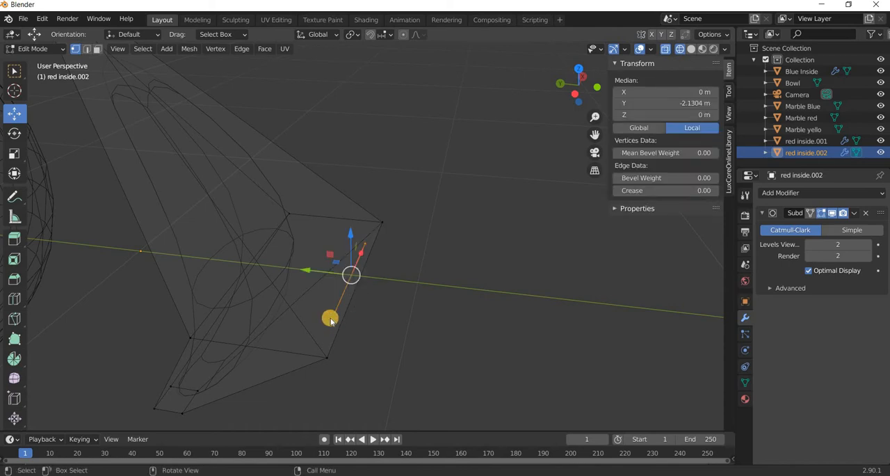
{"action": "key", "text": "x"}
{"action": "left_click", "coordinate": [343, 326]}
{"action": "middle_click_drag", "start_coordinate": [387, 319], "coordinate": [385, 330]}
{"action": "scroll", "coordinate": [385, 330], "scroll_direction": "down", "scroll_amount": 5}
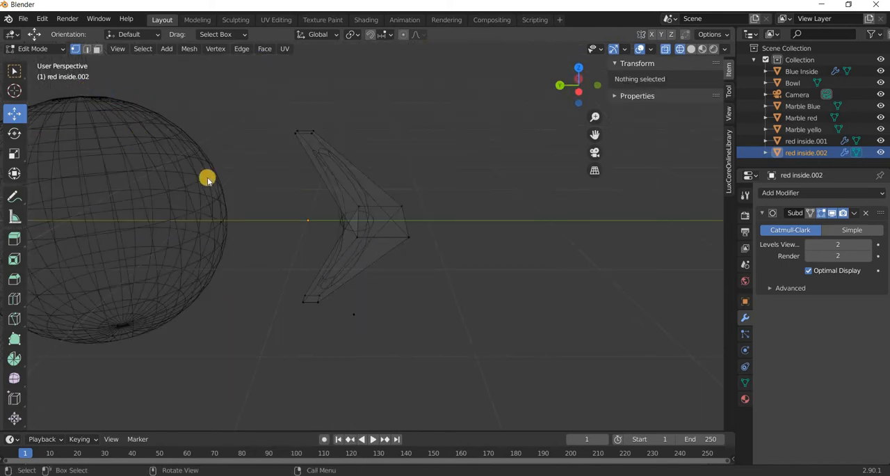
{"action": "key", "text": "Tab"}
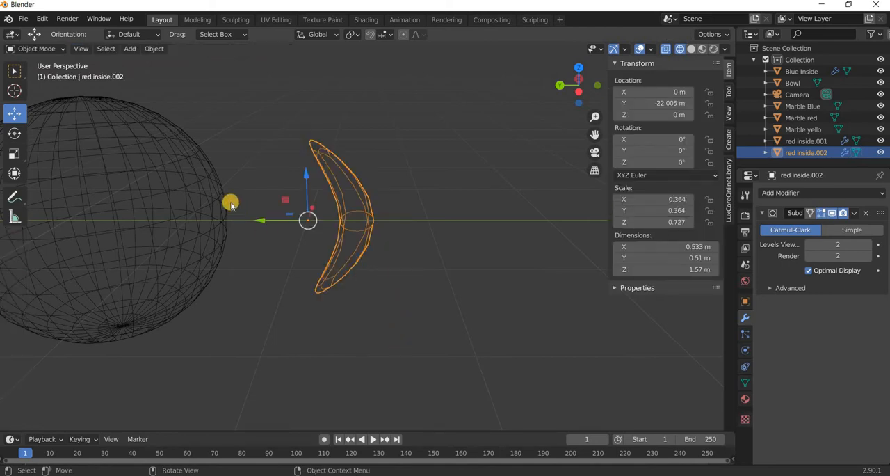
In top view, duplicate the single crescent in place and set the copy's Z rotation to 90°.
{"action": "key", "text": "KP_7"}
{"action": "scroll", "coordinate": [234, 208], "scroll_direction": "up", "scroll_amount": 3}
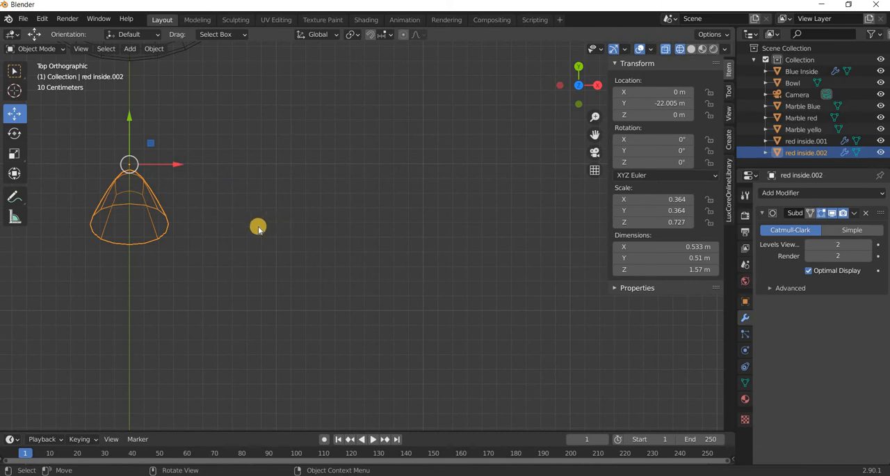
{"action": "middle_click_drag", "start_coordinate": [388, 297], "coordinate": [381, 291], "text": "shift"}
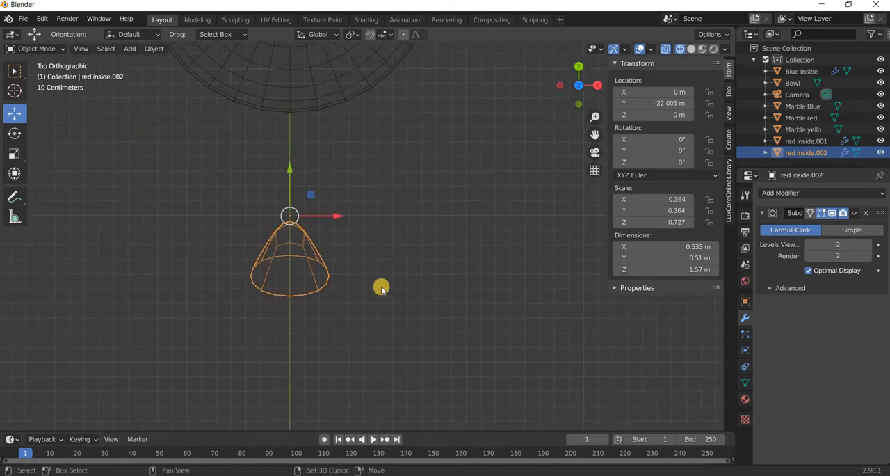
{"action": "scroll", "coordinate": [86, 193], "scroll_direction": "up", "scroll_amount": 2}
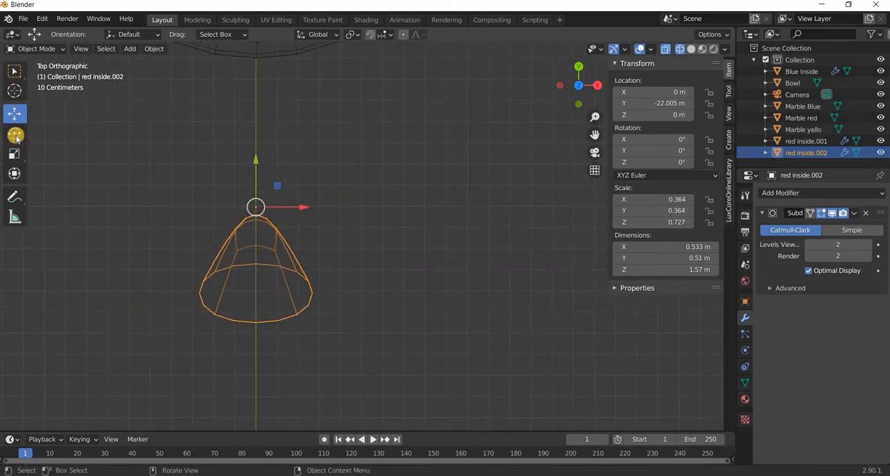
{"action": "key", "text": "shift+d"}
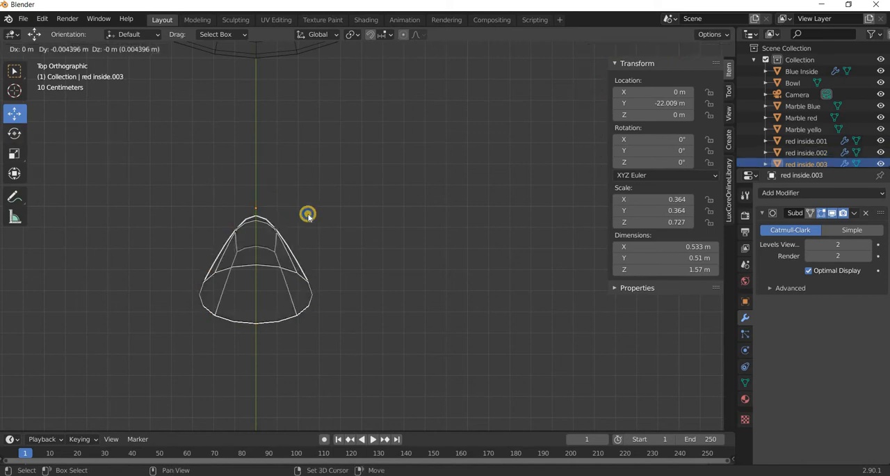
{"action": "right_click", "coordinate": [23, 140]}
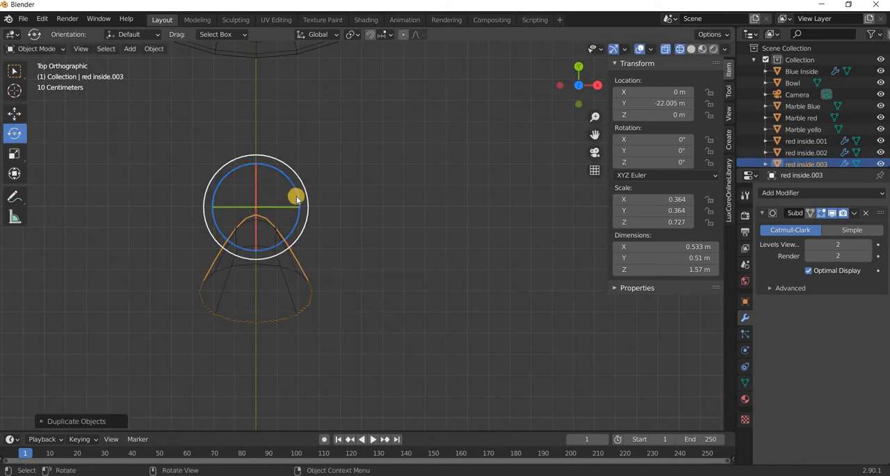
{"action": "left_click_drag", "start_coordinate": [296, 195], "coordinate": [672, 166]}
{"action": "left_click", "coordinate": [670, 164]}
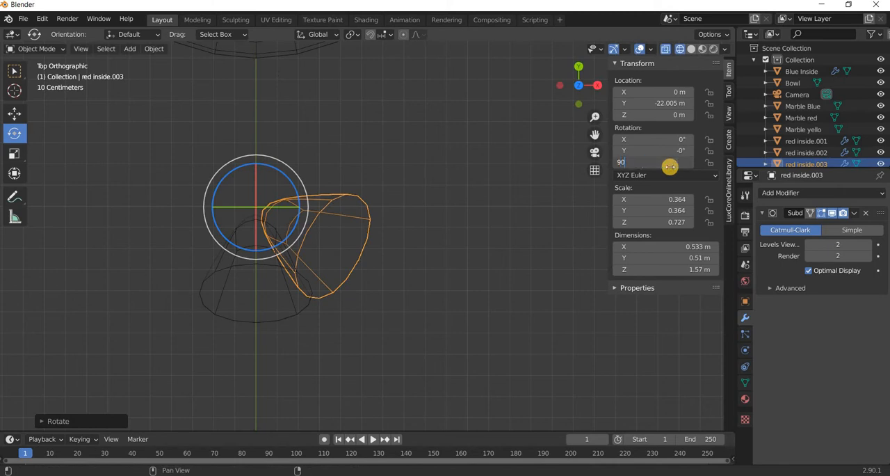
{"action": "key", "text": "Return"}
Duplicate both crescents in place, rotate the copies around Z to the opposite sides and set the active copy's Z rotation to 270°.
{"action": "left_click_drag", "start_coordinate": [428, 241], "coordinate": [295, 306]}
{"action": "key", "text": "shift+d"}
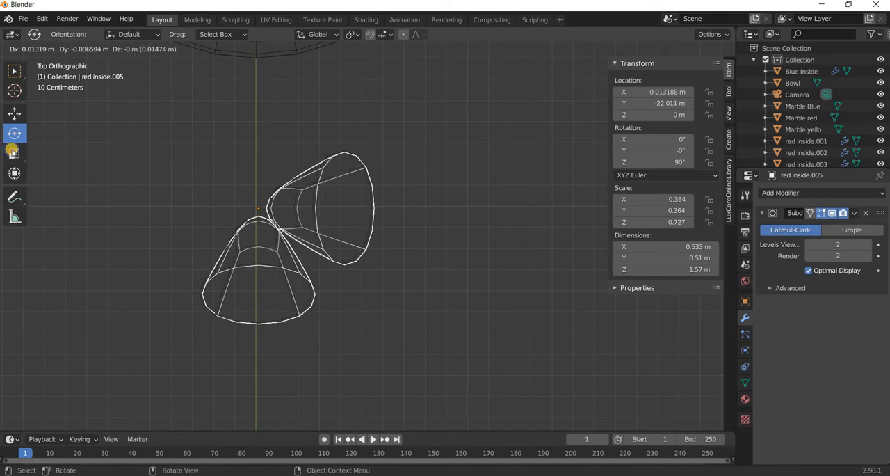
{"action": "key", "text": "Escape"}
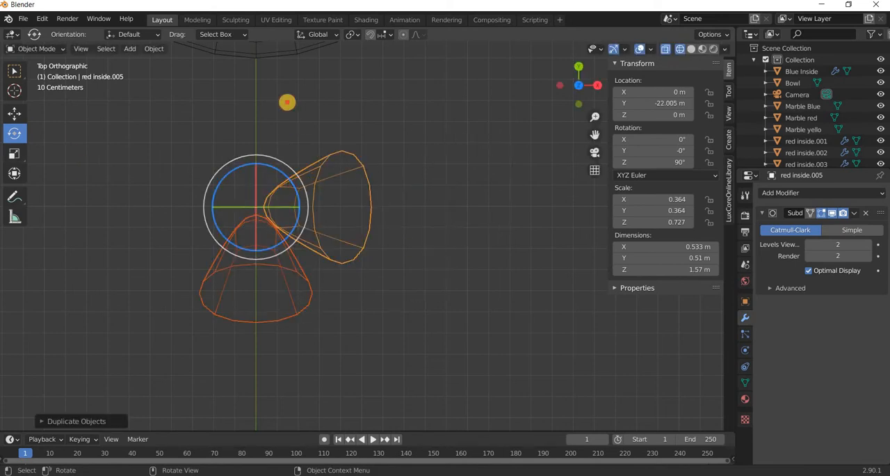
{"action": "key", "text": "r"}
{"action": "left_click", "coordinate": [302, 183]}
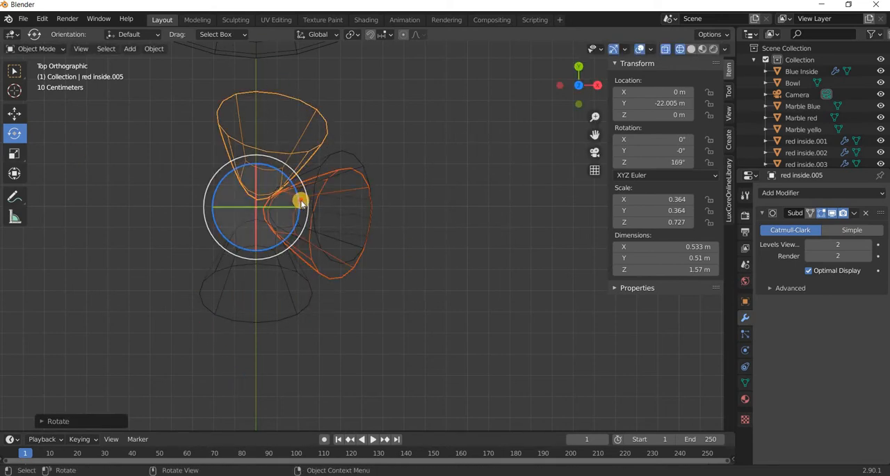
{"action": "key", "text": "r"}
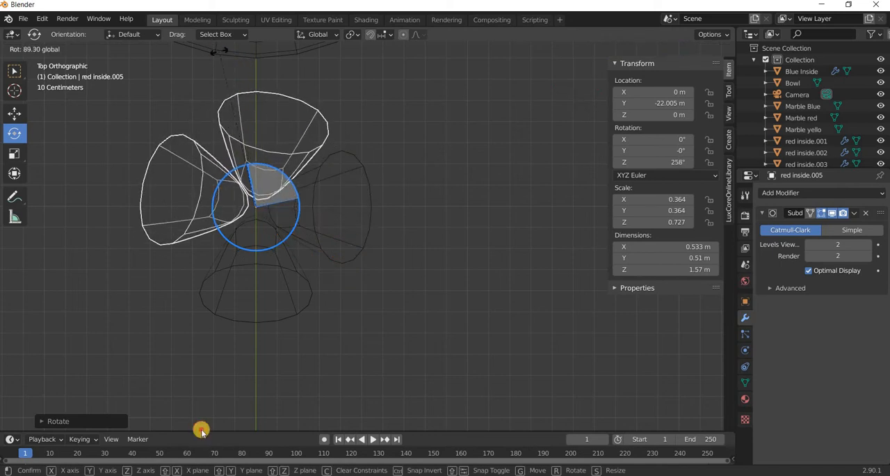
{"action": "left_click", "coordinate": [615, 461]}
{"action": "left_click", "coordinate": [673, 163]}
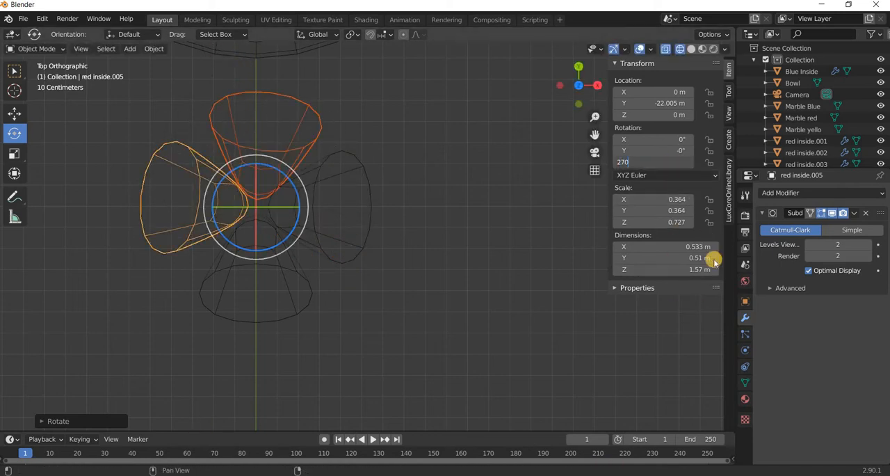
{"action": "type", "text": "270"}
{"action": "key", "text": "Return"}
{"action": "left_click", "coordinate": [383, 320]}
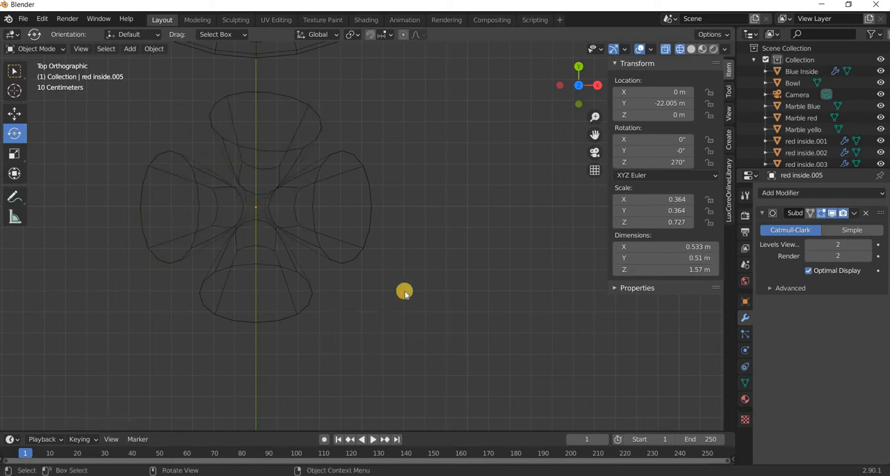
Switch the viewport from wireframe to material preview shading to view the four-crescent insert in perspective.
{"action": "middle_click_drag", "start_coordinate": [405, 291], "coordinate": [353, 316]}
{"action": "mouse_move", "coordinate": [384, 288]}
{"action": "middle_mouse_down"}
{"action": "mouse_move", "coordinate": [354, 288]}
{"action": "mouse_move", "coordinate": [383, 272]}
{"action": "middle_mouse_up"}
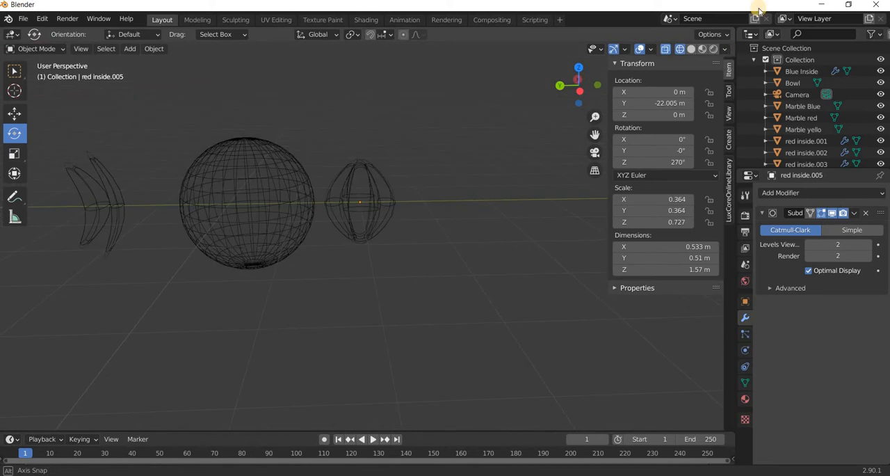
{"action": "left_click", "coordinate": [703, 49]}
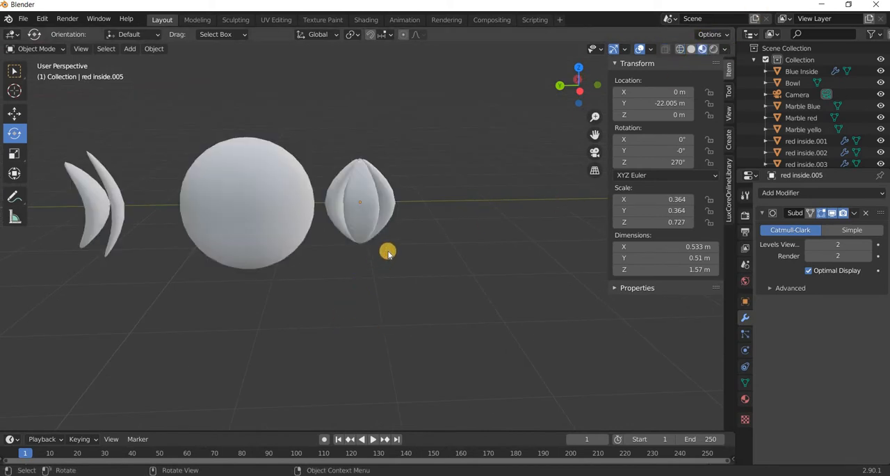
Select all four crescents of the yellow insert and stretch them along Z by a factor of about 1.5.
{"action": "middle_click_drag", "start_coordinate": [385, 248], "coordinate": [420, 217]}
{"action": "left_click_drag", "start_coordinate": [421, 215], "coordinate": [351, 276]}
{"action": "left_click", "coordinate": [11, 155]}
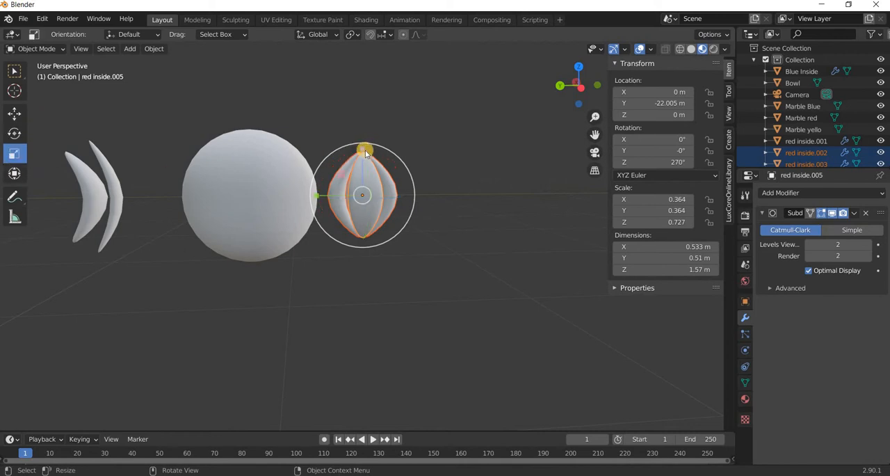
{"action": "left_click_drag", "start_coordinate": [363, 148], "coordinate": [365, 124]}
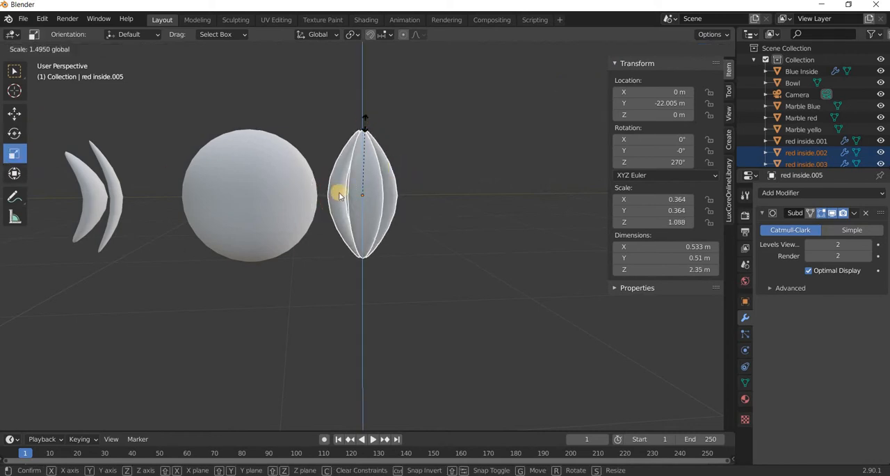
Scale the four crescents along Y by a factor of about 1.29 and undo the slight extra resize.
{"action": "left_click_drag", "start_coordinate": [308, 194], "coordinate": [392, 249]}
{"action": "middle_click_drag", "start_coordinate": [373, 312], "coordinate": [337, 214]}
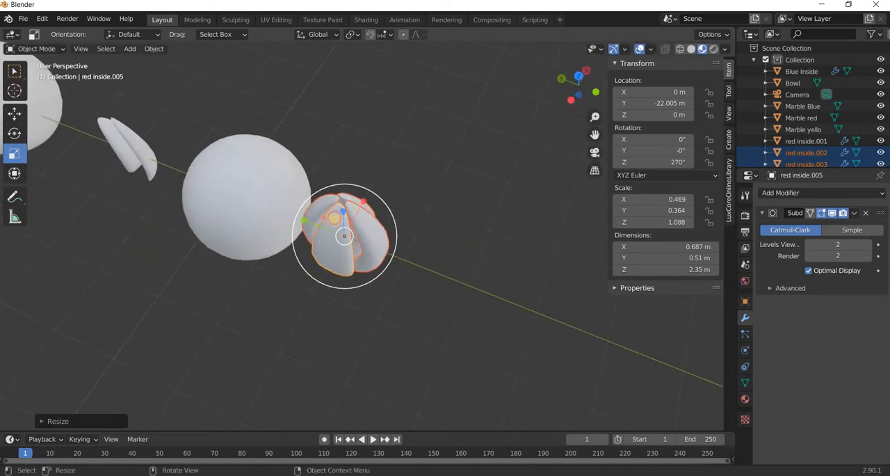
{"action": "left_click_drag", "start_coordinate": [335, 217], "coordinate": [332, 213]}
{"action": "key", "text": "ctrl+z"}
Narrow the crescent red inside.005 along the global Y axis to an X scale of about 0.327.
{"action": "middle_click_drag", "start_coordinate": [410, 295], "coordinate": [397, 334]}
{"action": "left_click", "coordinate": [430, 307]}
{"action": "middle_click_drag", "start_coordinate": [438, 272], "coordinate": [363, 261]}
{"action": "left_click", "coordinate": [364, 262]}
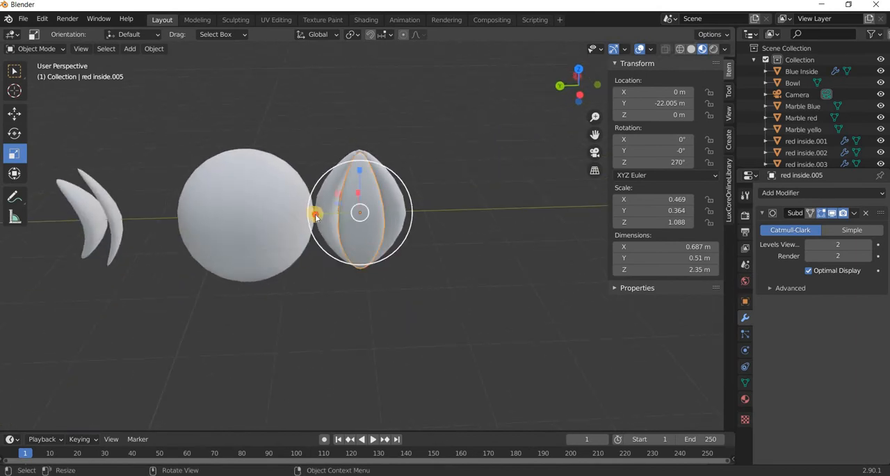
{"action": "left_click_drag", "start_coordinate": [328, 216], "coordinate": [344, 292]}
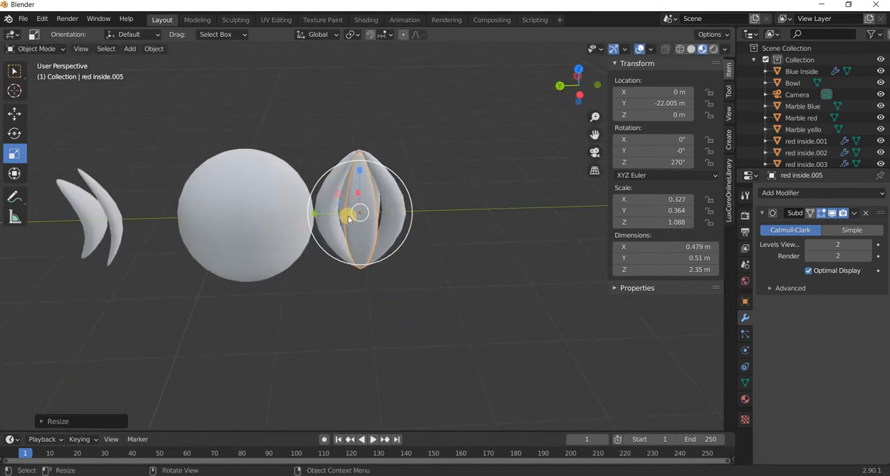
Select the crescent red inside.002 and narrow it along X to a scale of about 0.289.
{"action": "middle_click_drag", "start_coordinate": [354, 213], "coordinate": [353, 224]}
{"action": "left_click", "coordinate": [353, 223]}
{"action": "left_click", "coordinate": [376, 196]}
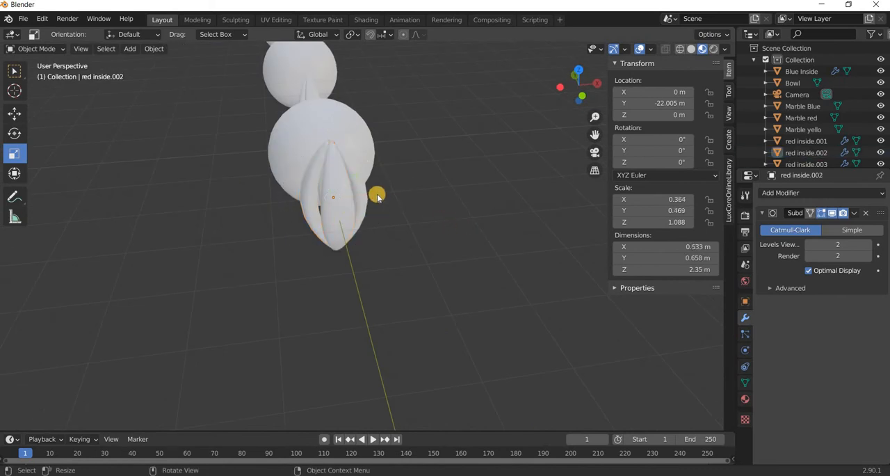
{"action": "left_click", "coordinate": [357, 195]}
{"action": "left_click_drag", "start_coordinate": [374, 194], "coordinate": [381, 256]}
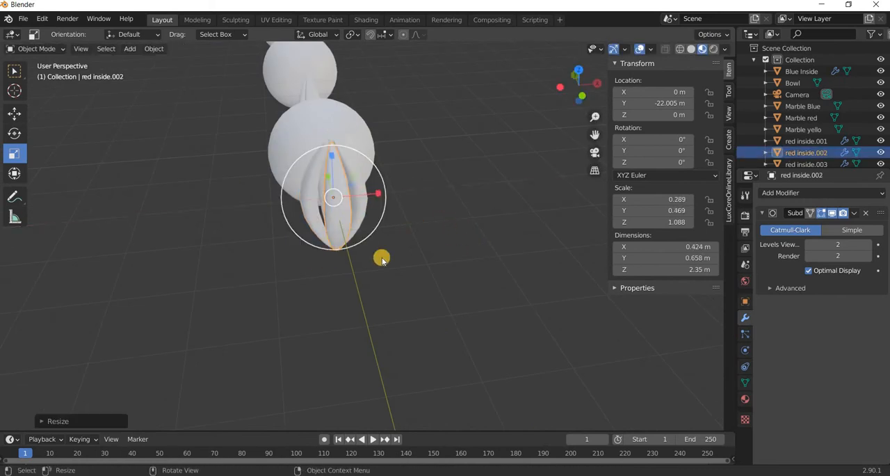
Select the crescent red inside.003 and narrow it along the global Y axis to an X scale of about 0.338.
{"action": "middle_click_drag", "start_coordinate": [382, 257], "coordinate": [388, 199]}
{"action": "left_click", "coordinate": [426, 189]}
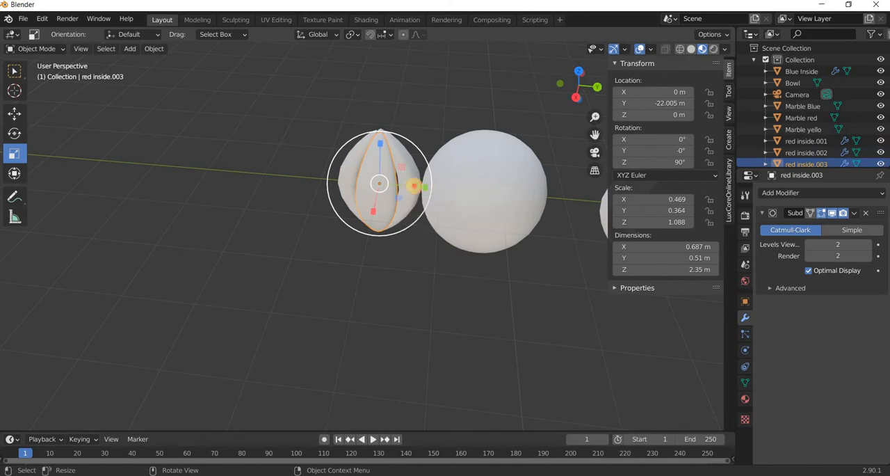
{"action": "left_click_drag", "start_coordinate": [413, 186], "coordinate": [420, 238]}
Narrow the crescent red inside.004 along the global X axis to an X scale of about 0.272, then deselect it.
{"action": "left_click_drag", "start_coordinate": [347, 271], "coordinate": [349, 268]}
{"action": "middle_click_drag", "start_coordinate": [349, 268], "coordinate": [494, 222]}
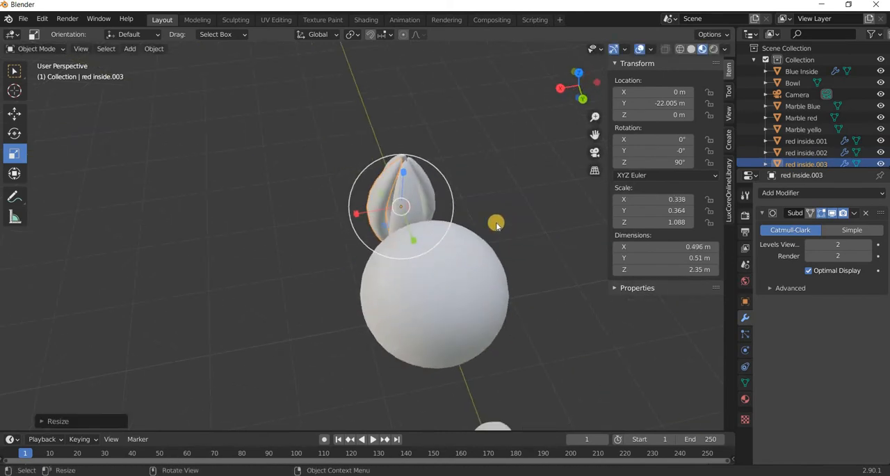
{"action": "left_click", "coordinate": [408, 191]}
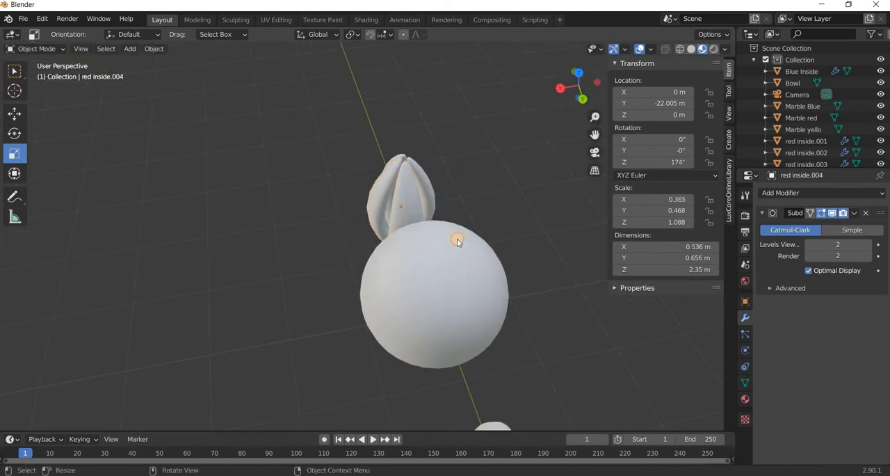
{"action": "left_click_drag", "start_coordinate": [369, 212], "coordinate": [413, 243]}
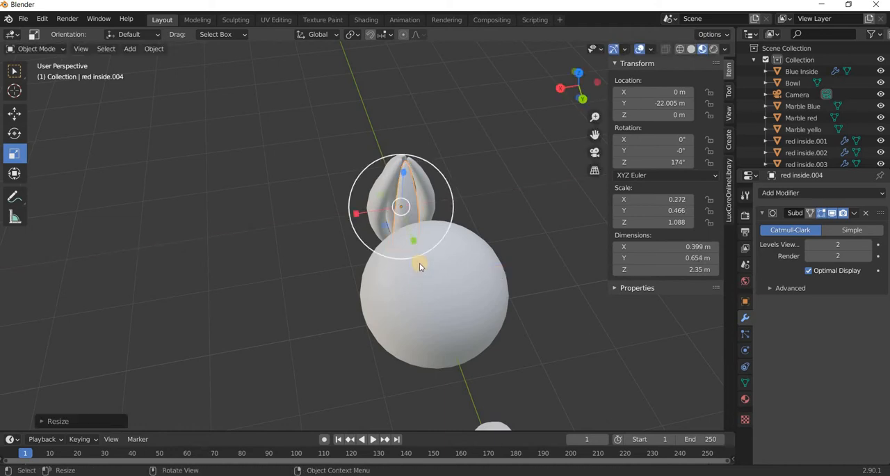
{"action": "middle_click_drag", "start_coordinate": [413, 244], "coordinate": [383, 319]}
{"action": "left_click", "coordinate": [310, 320]}
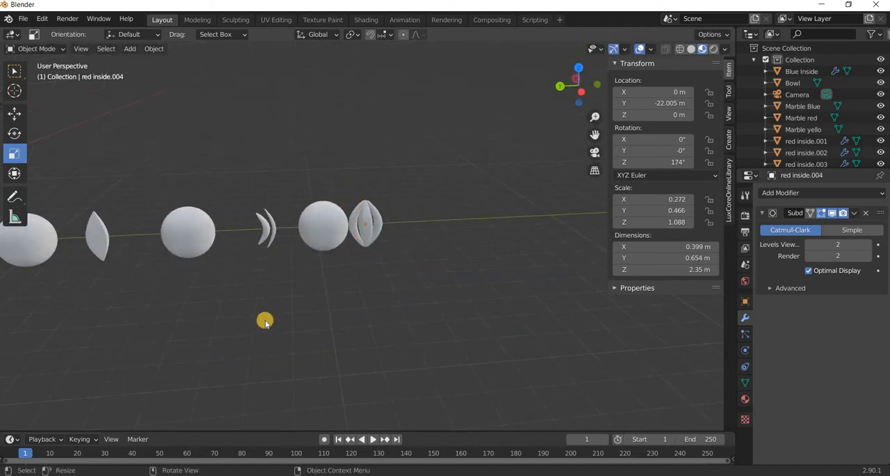
Select all four crescents beside the yellow marble and join them into a single object.
{"action": "middle_click_drag", "start_coordinate": [265, 321], "coordinate": [362, 319], "text": "shift"}
{"action": "left_click", "coordinate": [466, 211]}
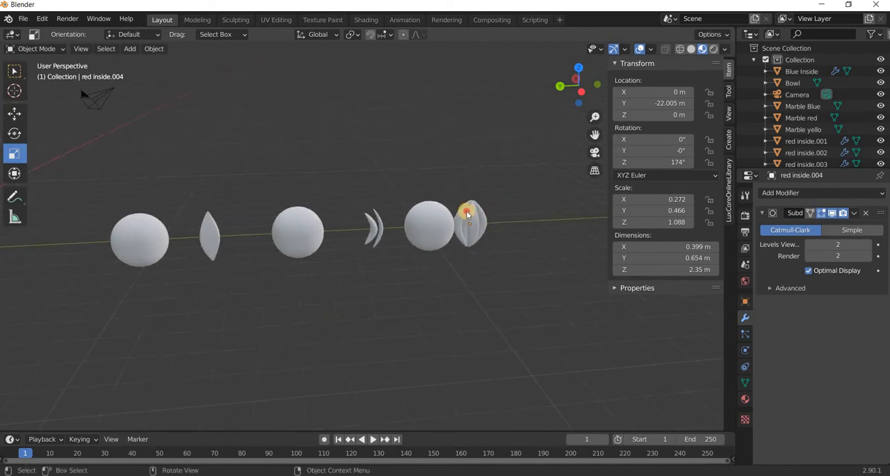
{"action": "left_click_drag", "start_coordinate": [509, 185], "coordinate": [468, 212]}
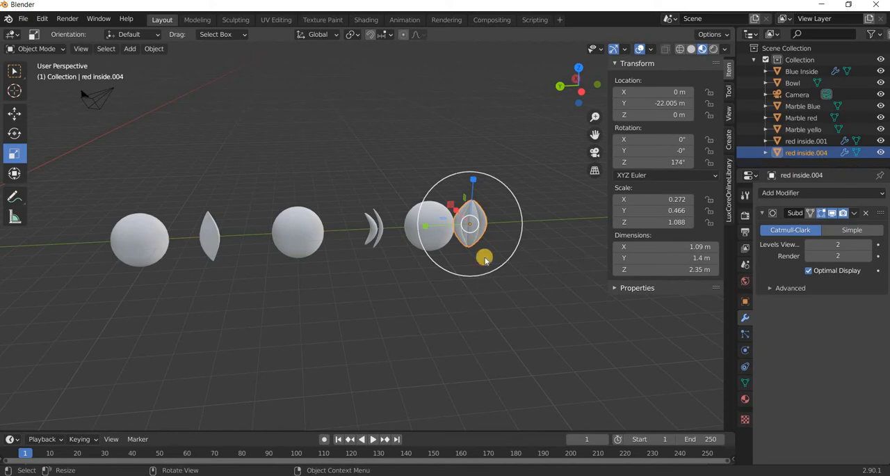
{"action": "key", "text": "ctrl+j"}
{"action": "left_click", "coordinate": [468, 240]}
{"action": "left_click", "coordinate": [816, 153]}
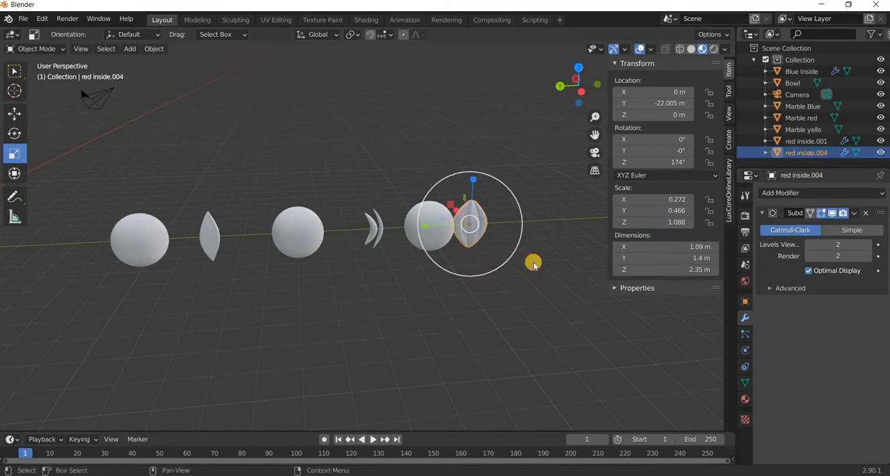
Move the Blue Inside insert along Y into the centre of the blue marble, at about -9.21 m, using the right wireframe view.
{"action": "left_click", "coordinate": [187, 233]}
{"action": "left_click", "coordinate": [14, 113]}
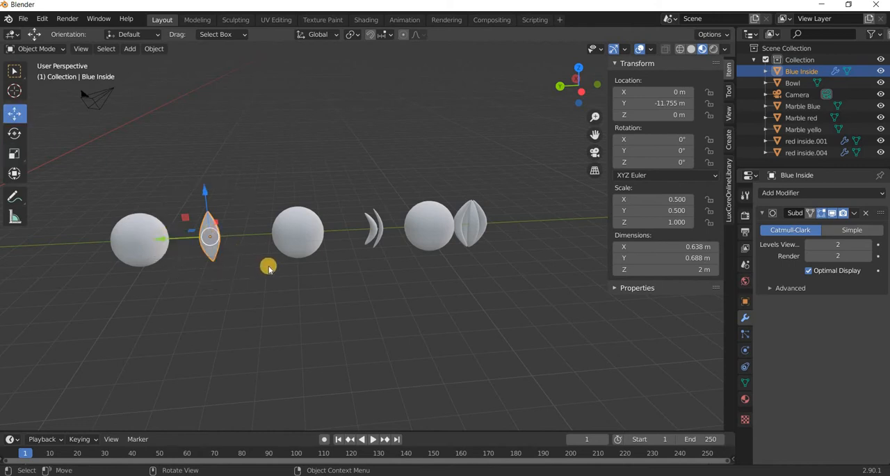
{"action": "key", "text": "KP_1"}
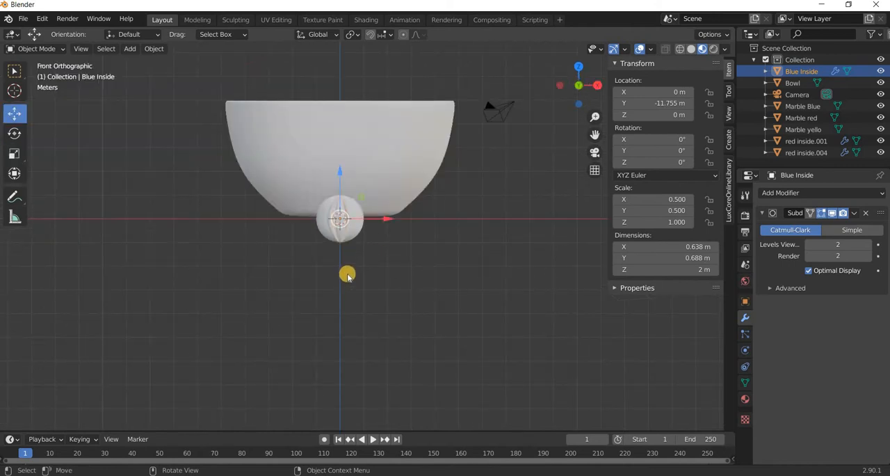
{"action": "middle_click_drag", "start_coordinate": [347, 276], "coordinate": [348, 277]}
{"action": "key", "text": "KP_3"}
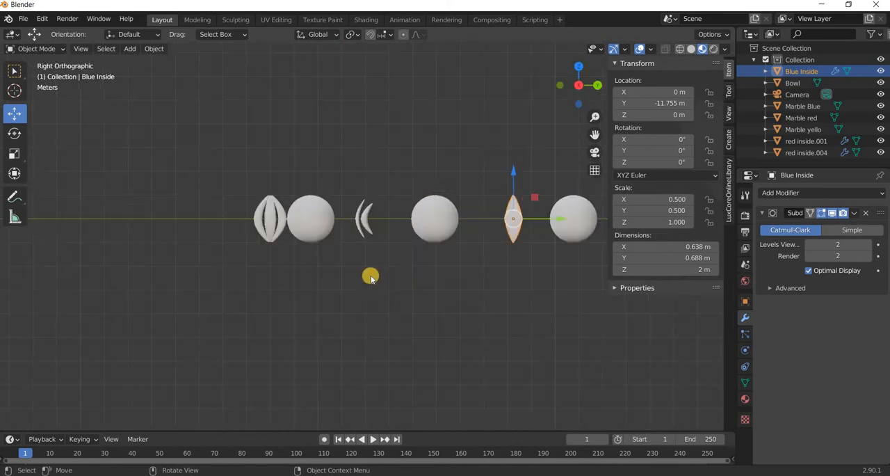
{"action": "middle_click_drag", "start_coordinate": [258, 300], "coordinate": [338, 277], "text": "shift"}
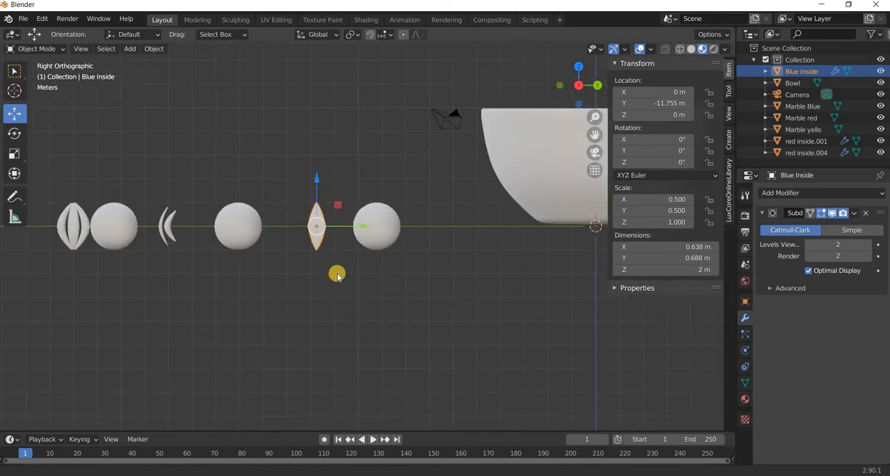
{"action": "left_click", "coordinate": [680, 49]}
{"action": "scroll", "coordinate": [326, 221], "scroll_direction": "up", "scroll_amount": 3}
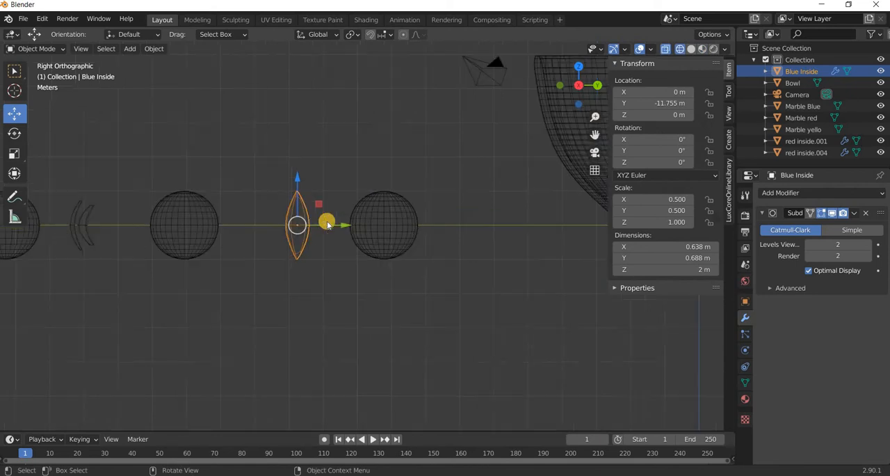
{"action": "key", "text": "g"}
{"action": "left_click_drag", "start_coordinate": [435, 237], "coordinate": [432, 237]}
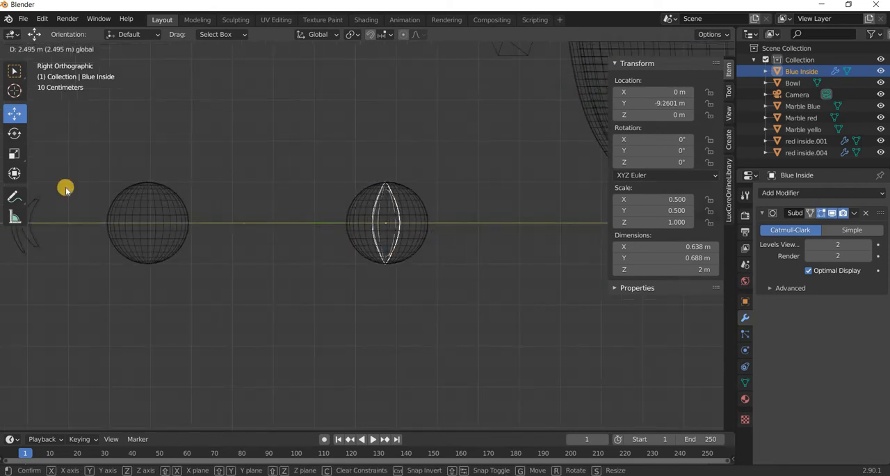
Scale the Blue Inside insert down uniformly by a factor of about 0.84 so it fits within the blue marble.
{"action": "key", "text": "shift+space"}
{"action": "key", "text": "s"}
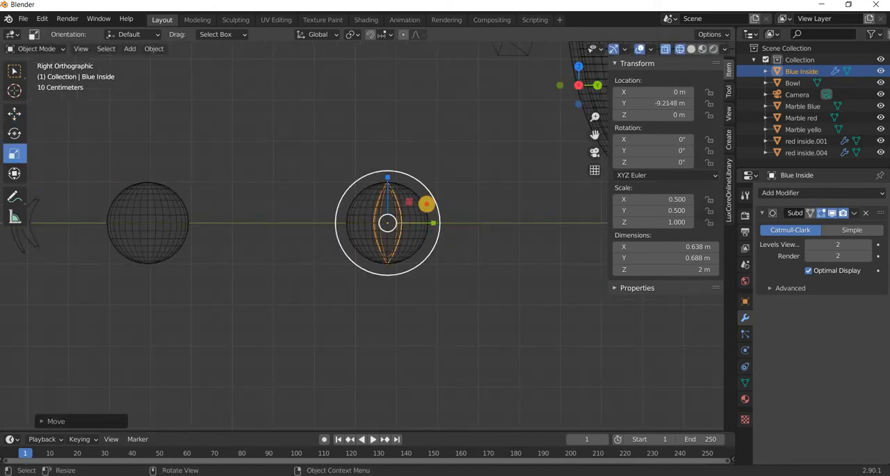
{"action": "left_click_drag", "start_coordinate": [429, 199], "coordinate": [425, 204]}
{"action": "left_click_drag", "start_coordinate": [189, 272], "coordinate": [191, 273]}
{"action": "middle_click_drag", "start_coordinate": [304, 275], "coordinate": [304, 276]}
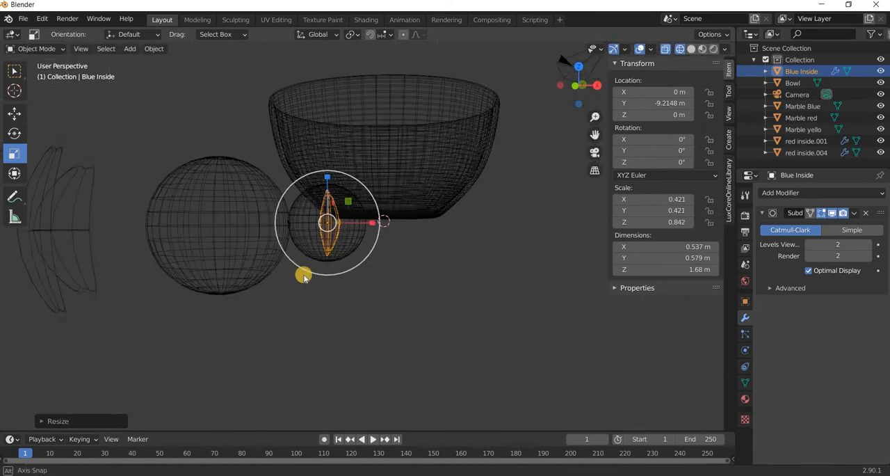
{"action": "key", "text": "KP_3"}
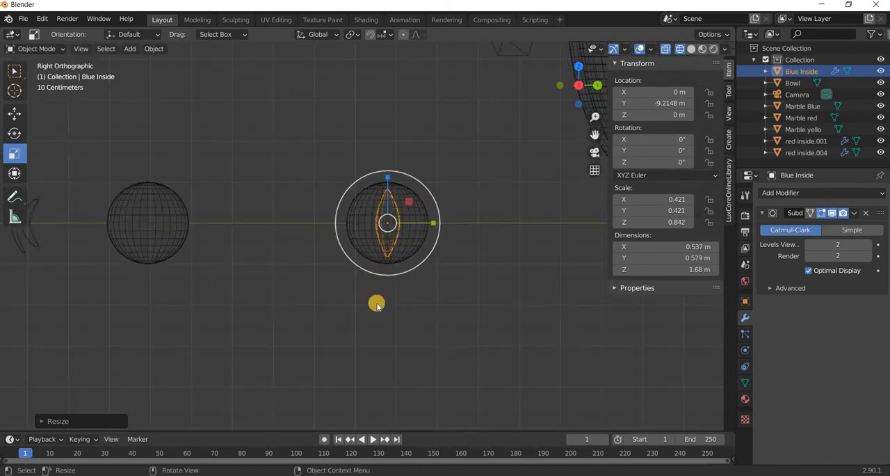
Move the red crescent insert along Y into the red marble, at about -14.98 m.
{"action": "middle_click_drag", "start_coordinate": [38, 241], "coordinate": [240, 255], "text": "shift"}
{"action": "left_click", "coordinate": [237, 256]}
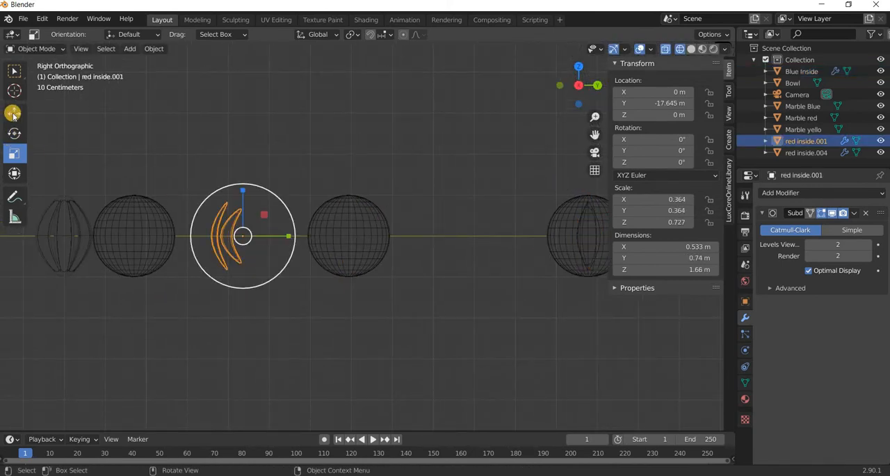
{"action": "left_click", "coordinate": [13, 114]}
{"action": "left_click_drag", "start_coordinate": [405, 253], "coordinate": [393, 255]}
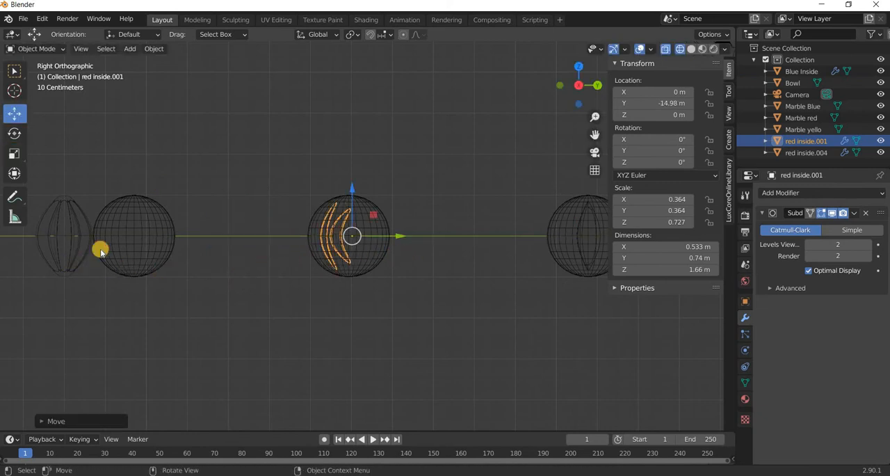
Move the joined four-crescent insert into the yellow marble at Y about -20.33 m and scale it uniformly by about 0.84.
{"action": "left_click", "coordinate": [101, 250]}
{"action": "left_click_drag", "start_coordinate": [112, 236], "coordinate": [180, 238]}
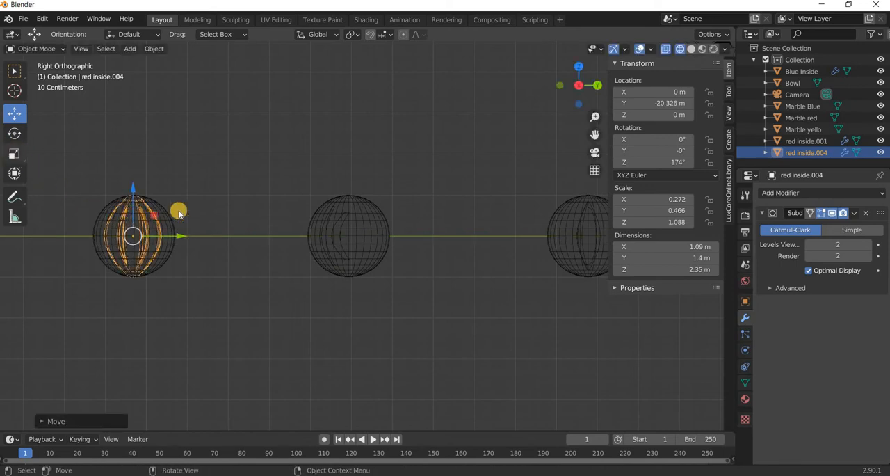
{"action": "left_click", "coordinate": [14, 153]}
{"action": "left_click_drag", "start_coordinate": [173, 213], "coordinate": [170, 216]}
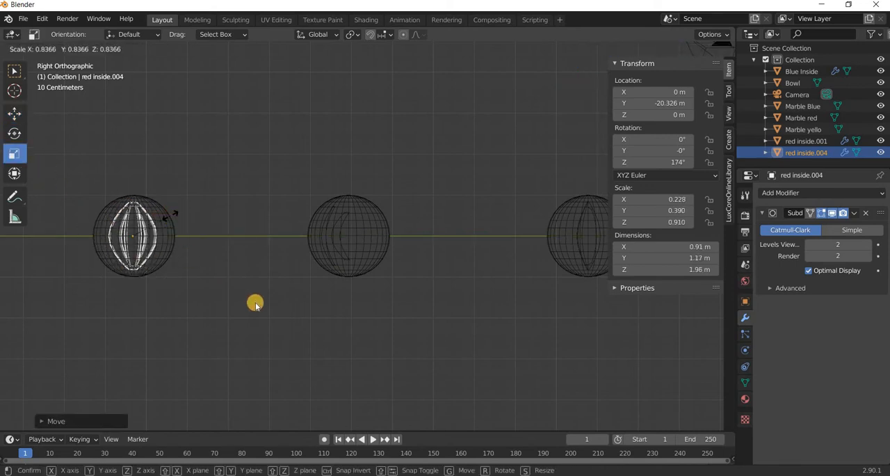
{"action": "left_click", "coordinate": [255, 302]}
Deselect the four-crescent insert and select the blue marble in the perspective view.
{"action": "middle_click_drag", "start_coordinate": [422, 321], "coordinate": [427, 356]}
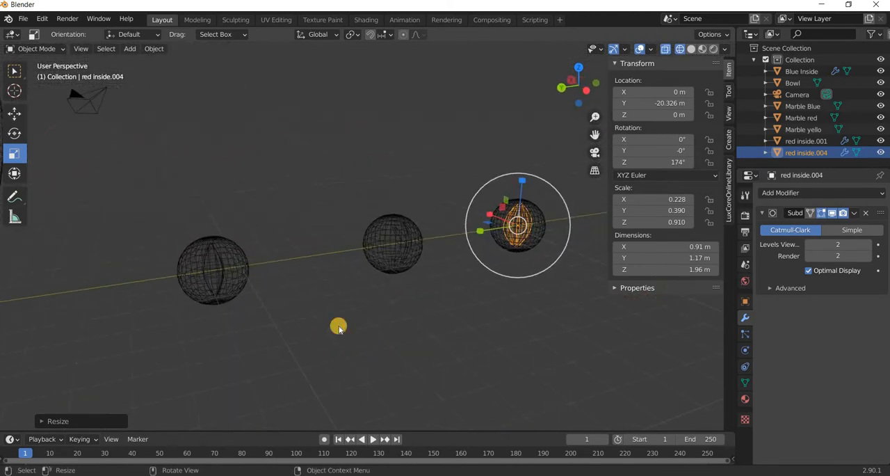
{"action": "left_click", "coordinate": [308, 316]}
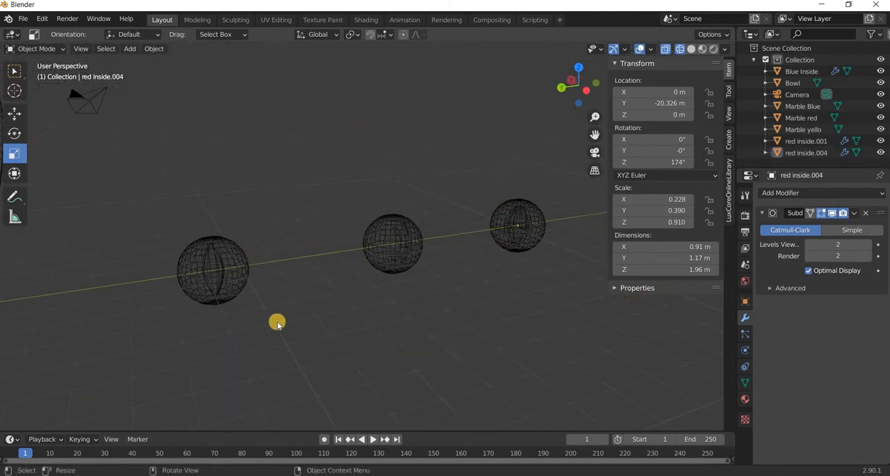
{"action": "scroll", "coordinate": [259, 321], "scroll_direction": "up", "scroll_amount": 2}
{"action": "middle_click_drag", "start_coordinate": [291, 299], "coordinate": [332, 286], "text": "shift"}
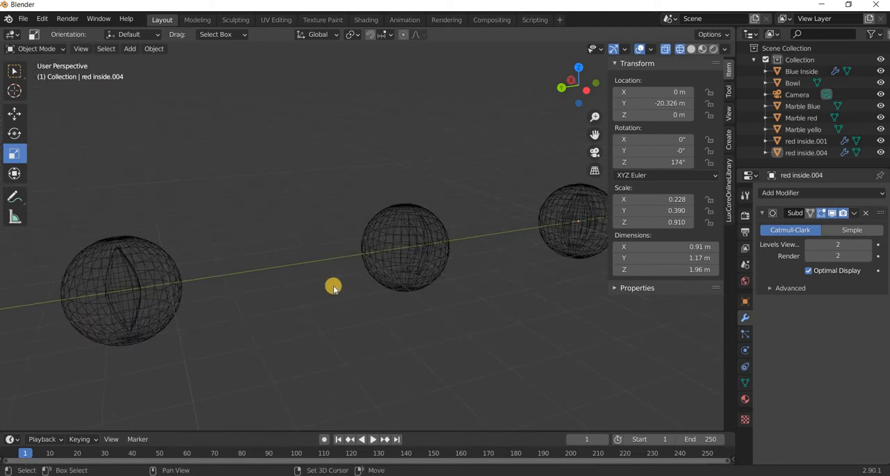
{"action": "left_click", "coordinate": [339, 231]}
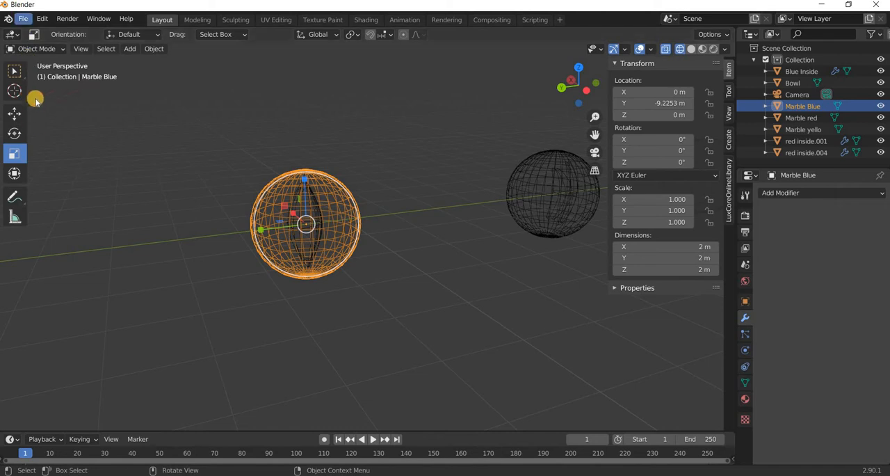
Save the Blender file as "marble tut" in the Desktop folder Youtube\Blender\marbles.
{"action": "left_click", "coordinate": [23, 18]}
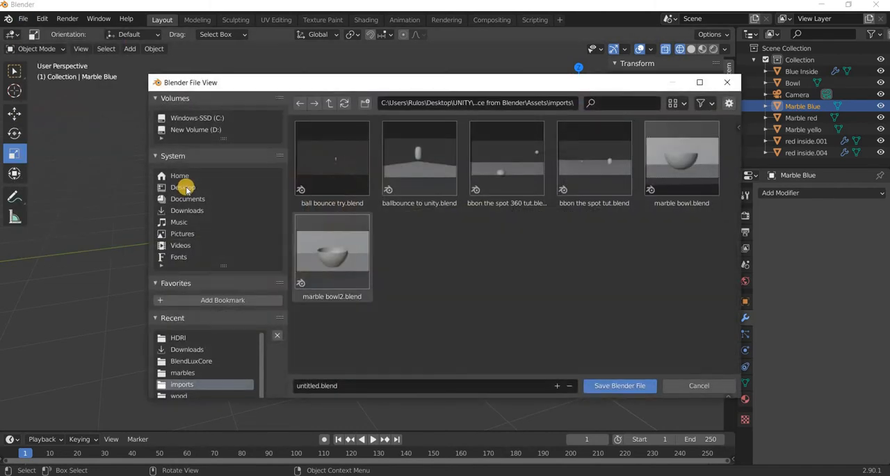
{"action": "left_click", "coordinate": [185, 187]}
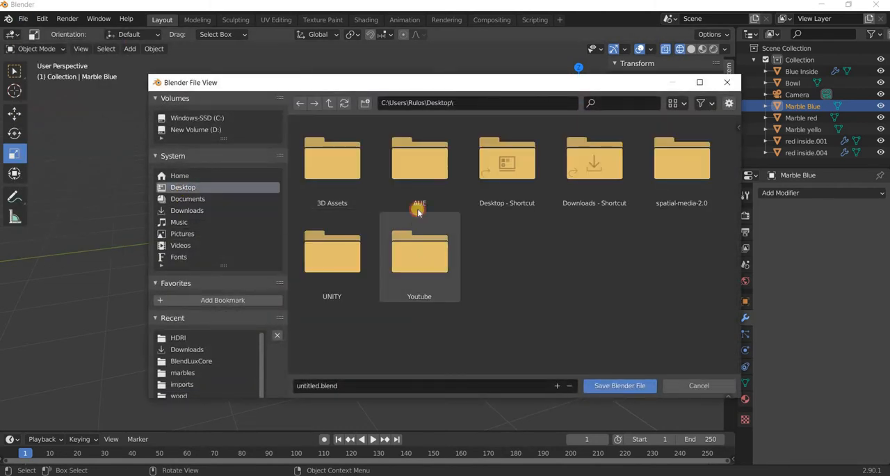
{"action": "left_click", "coordinate": [413, 212]}
{"action": "left_click", "coordinate": [567, 177]}
{"action": "double_click", "coordinate": [523, 174]}
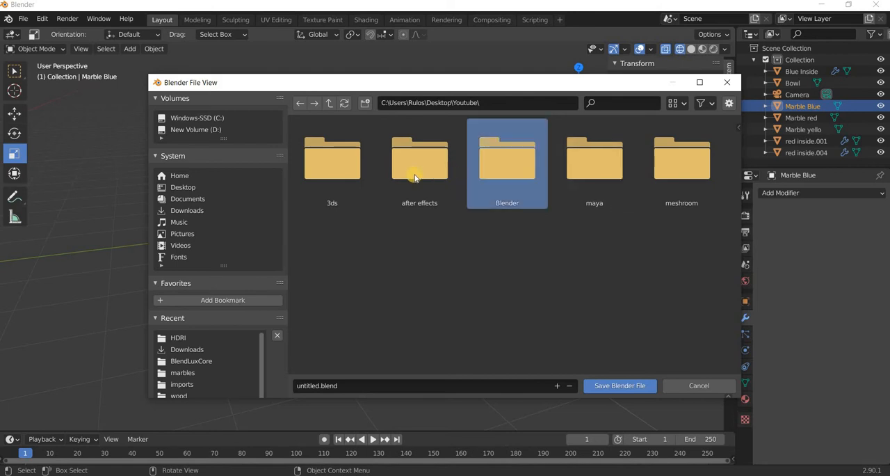
{"action": "double_click", "coordinate": [590, 167]}
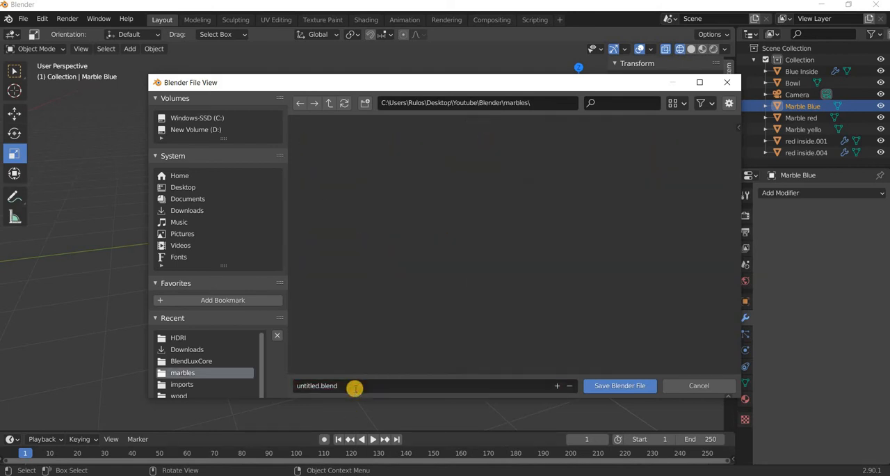
{"action": "left_click", "coordinate": [354, 388]}
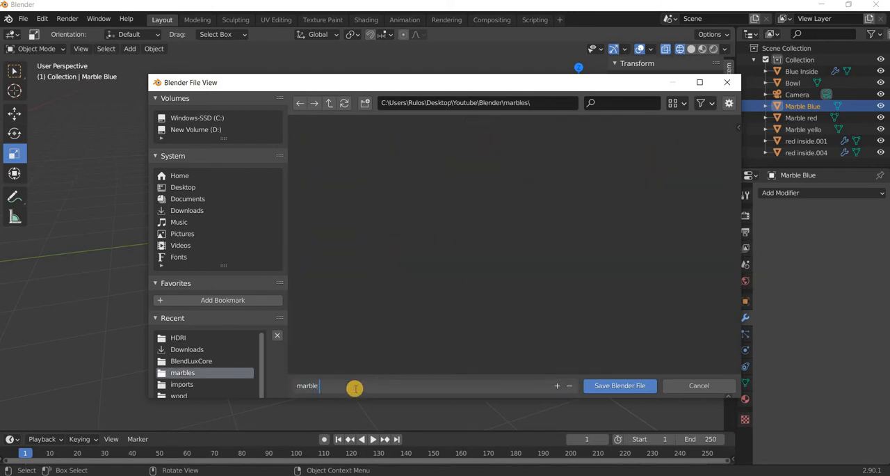
{"action": "type", "text": "marble tut"}
{"action": "key", "text": "Return"}
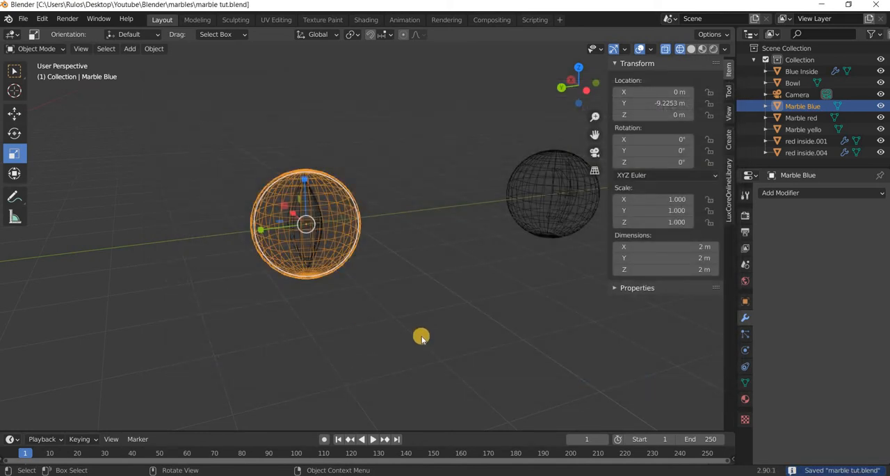
Create a material named "marble" for the blue marble and set its base color to pure white.
{"action": "left_click", "coordinate": [746, 404]}
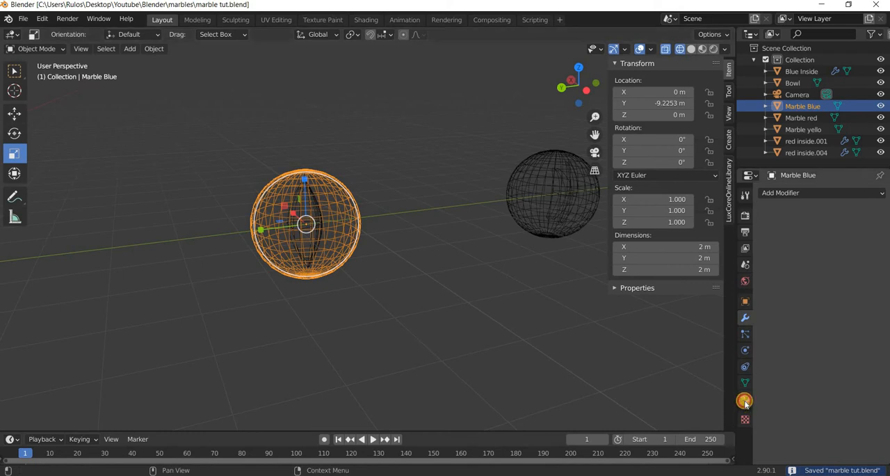
{"action": "left_click", "coordinate": [815, 242]}
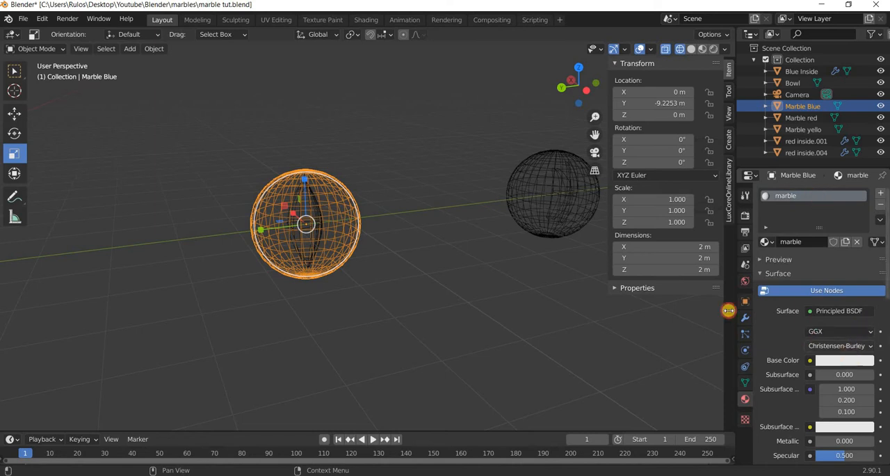
{"action": "left_click", "coordinate": [828, 360]}
{"action": "left_click", "coordinate": [843, 359]}
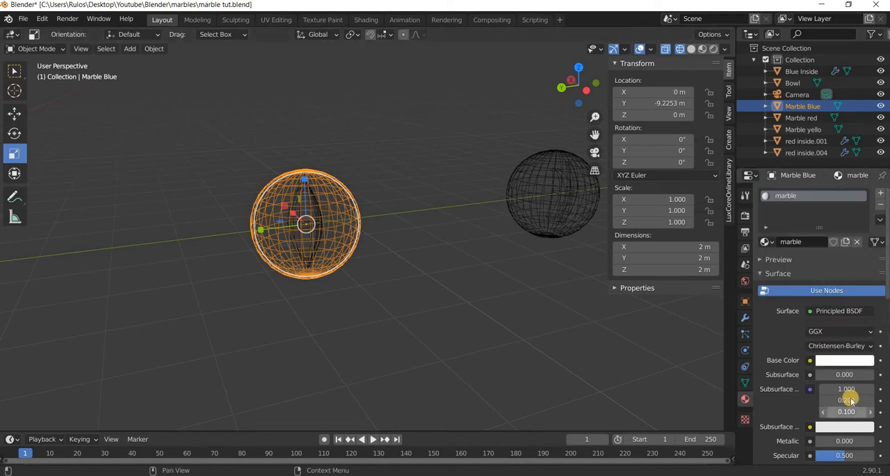
Set the marble material's Specular to 1, Roughness to 0, Transmission to 1 and IOR to 1.6 for a glass look.
{"action": "scroll", "coordinate": [845, 376], "scroll_direction": "down", "scroll_amount": 4}
{"action": "left_click_drag", "start_coordinate": [838, 348], "coordinate": [862, 347]}
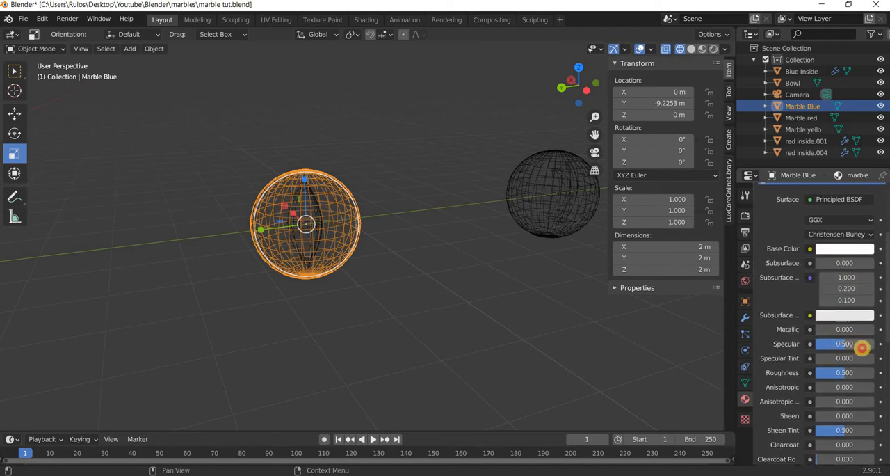
{"action": "scroll", "coordinate": [835, 317], "scroll_direction": "down", "scroll_amount": 2}
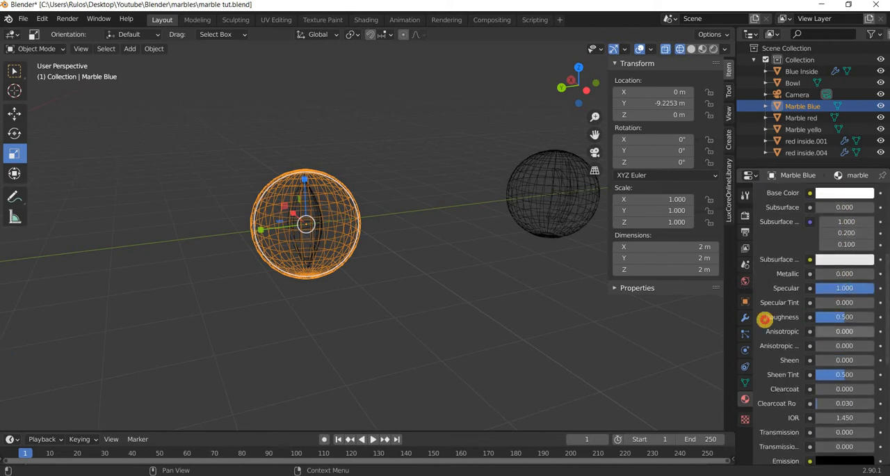
{"action": "scroll", "coordinate": [838, 344], "scroll_direction": "down", "scroll_amount": 3}
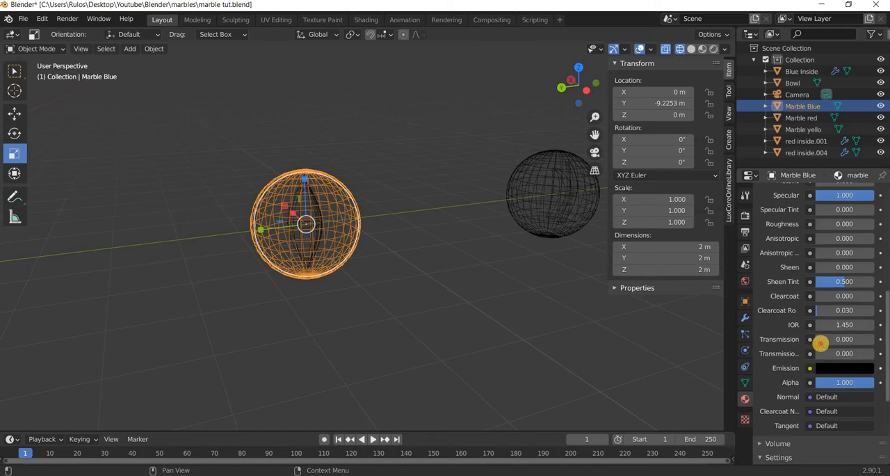
{"action": "left_click_drag", "start_coordinate": [820, 342], "coordinate": [106, 346]}
{"action": "left_click", "coordinate": [854, 325]}
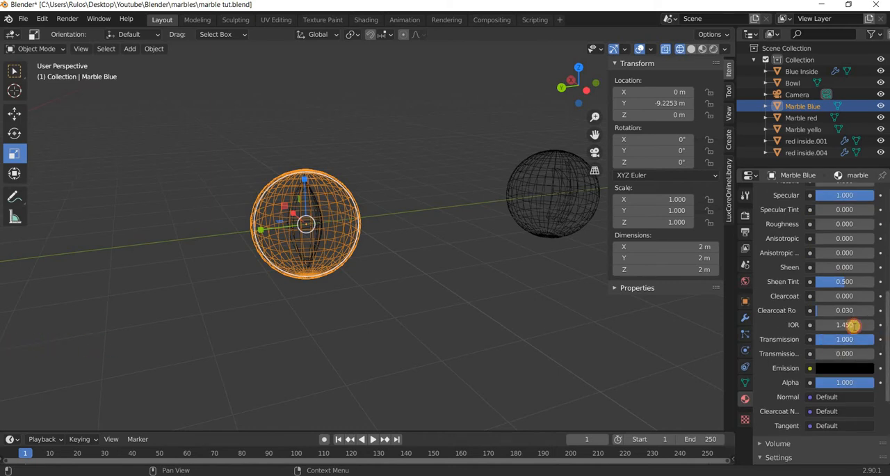
{"action": "type", "text": "1.6"}
{"action": "key", "text": "Return"}
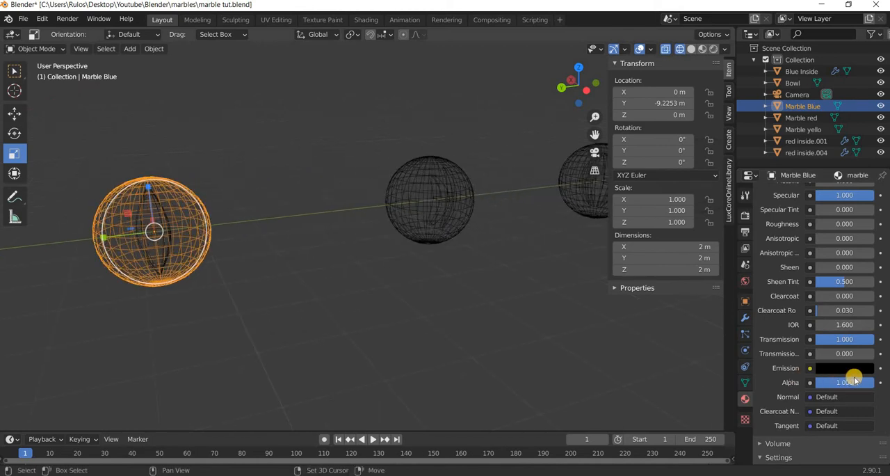
Enable Refraction under Eevee's Screen Space Reflections and switch the render engine to Cycles.
{"action": "scroll", "coordinate": [838, 381], "scroll_direction": "down", "scroll_amount": 5}
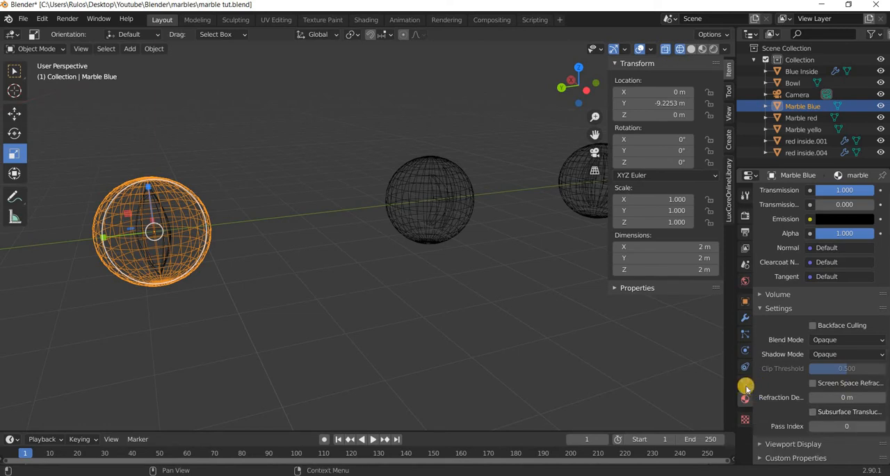
{"action": "left_click_drag", "start_coordinate": [735, 385], "coordinate": [641, 384]}
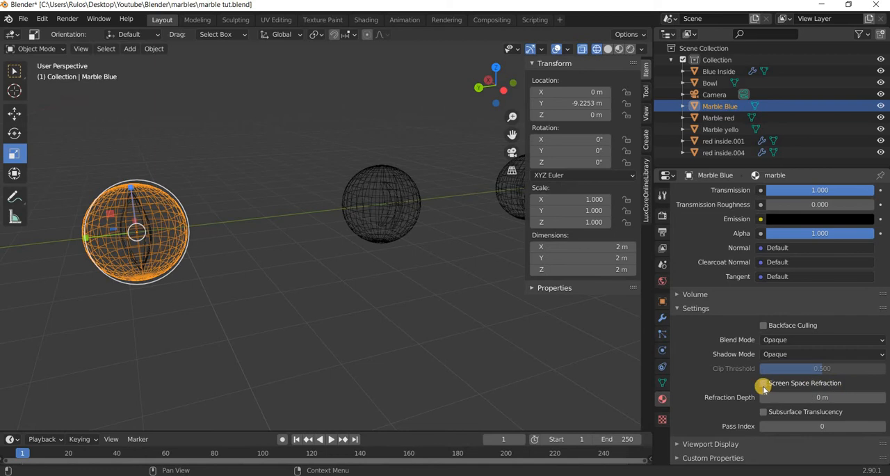
{"action": "left_click", "coordinate": [662, 215]}
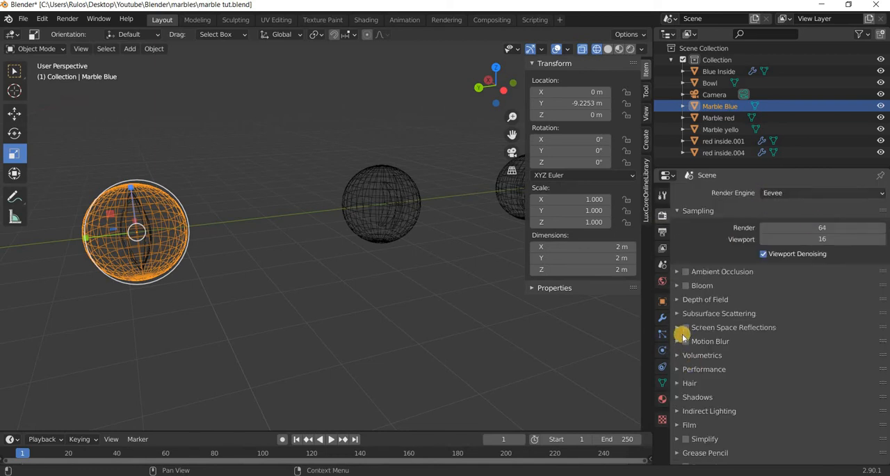
{"action": "left_click", "coordinate": [760, 345]}
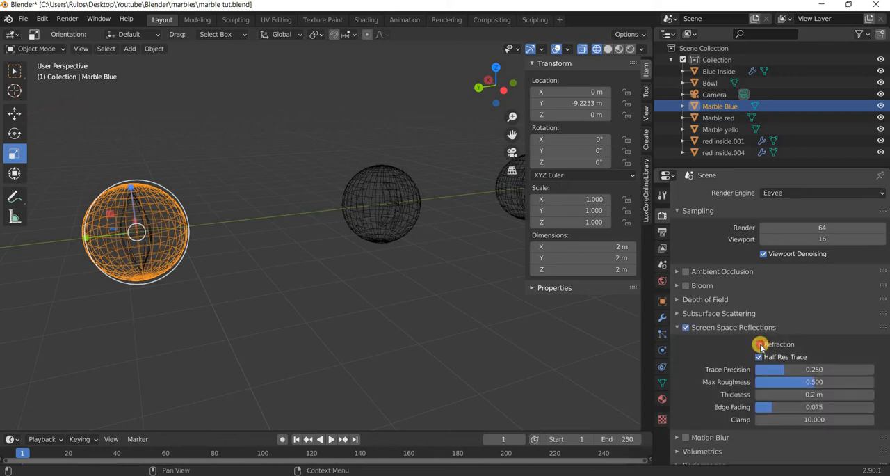
{"action": "left_click", "coordinate": [675, 327]}
{"action": "left_click", "coordinate": [786, 192]}
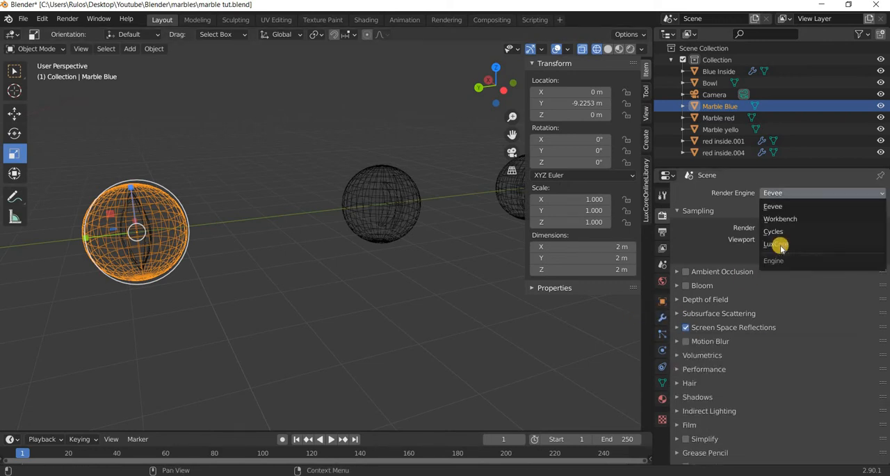
{"action": "left_click", "coordinate": [773, 231]}
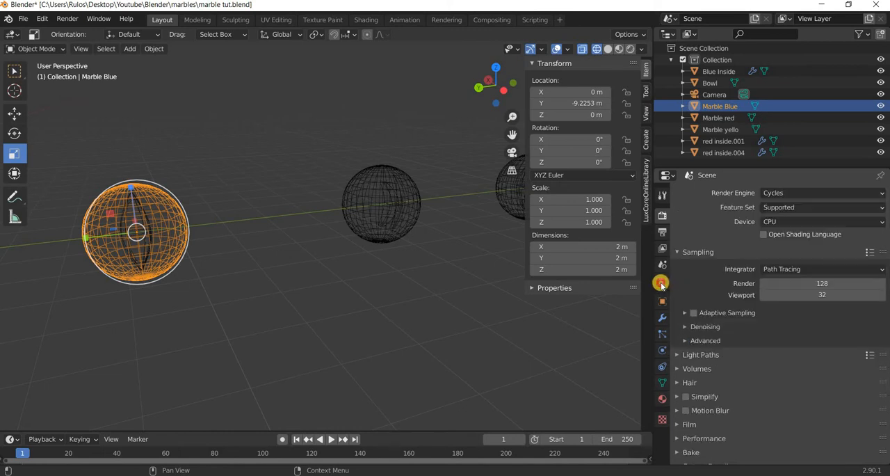
Assign an Environment Texture to the world background color.
{"action": "left_click", "coordinate": [662, 280]}
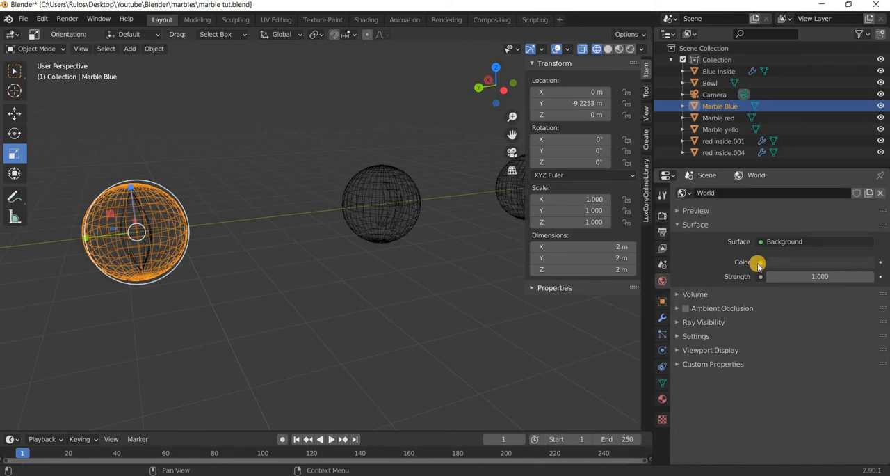
{"action": "left_click", "coordinate": [759, 263]}
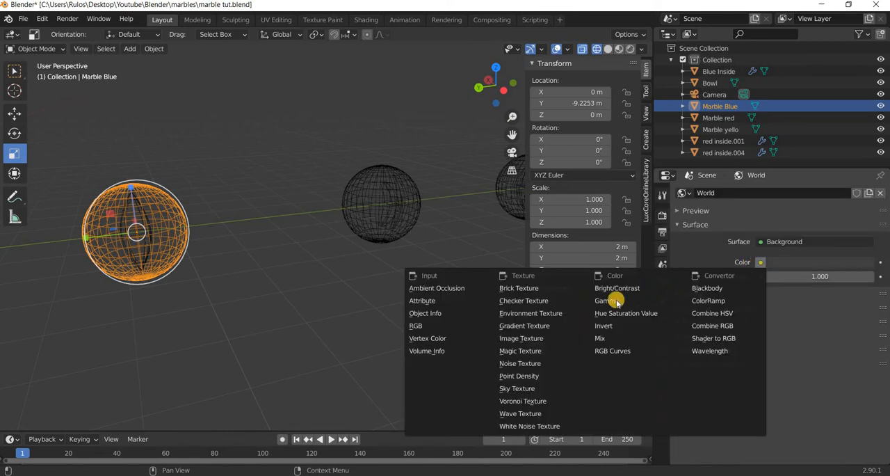
{"action": "left_click", "coordinate": [531, 313]}
Browse for the environment image in the HDRI folder inside 3D Assets on the Desktop.
{"action": "left_click", "coordinate": [834, 276]}
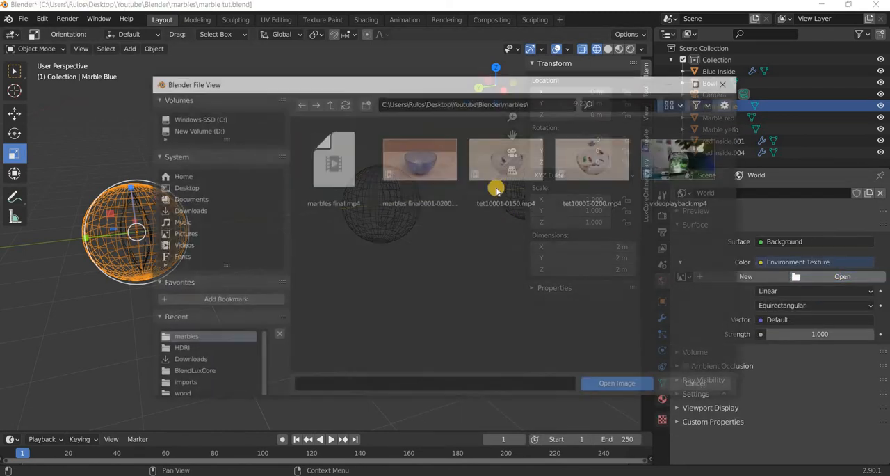
{"action": "left_click", "coordinate": [183, 187]}
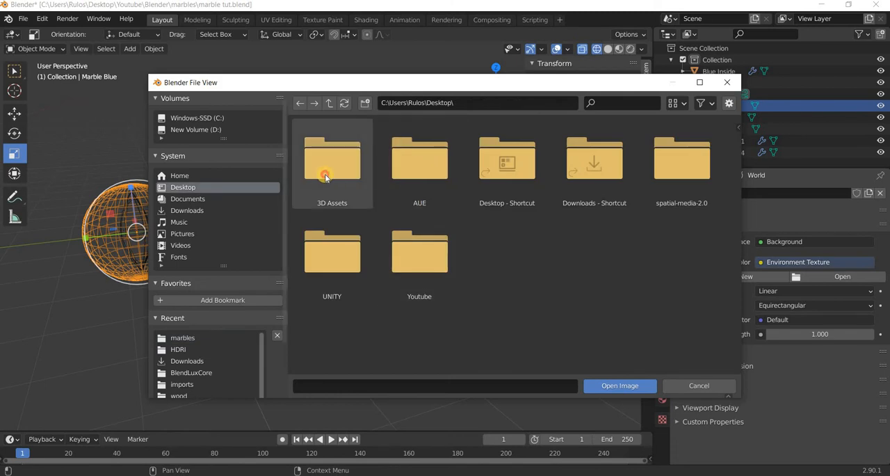
{"action": "double_click", "coordinate": [324, 175]}
{"action": "double_click", "coordinate": [532, 170]}
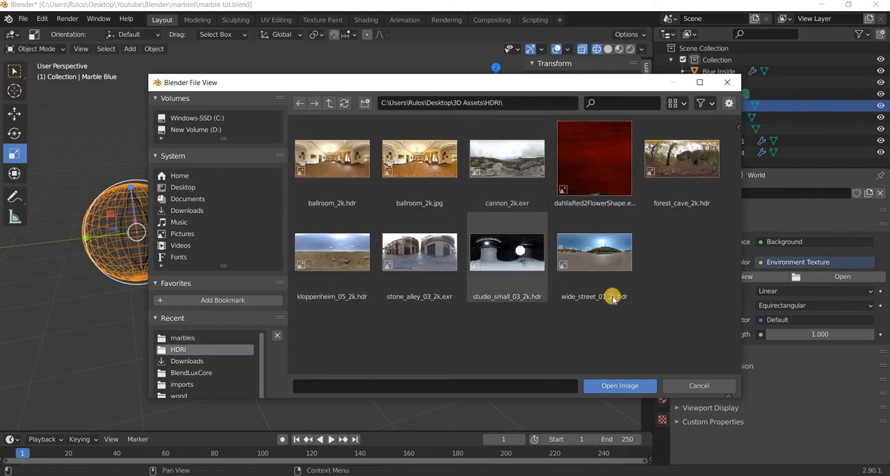
Switch to Chrome and search the web for "hdri haven" in a new tab.
{"action": "left_click", "coordinate": [327, 475]}
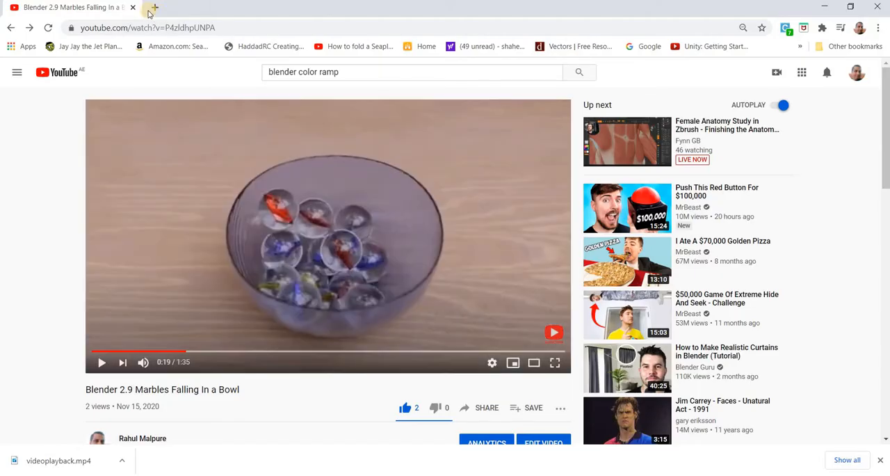
{"action": "key", "text": "ctrl+t"}
{"action": "type", "text": "h"}
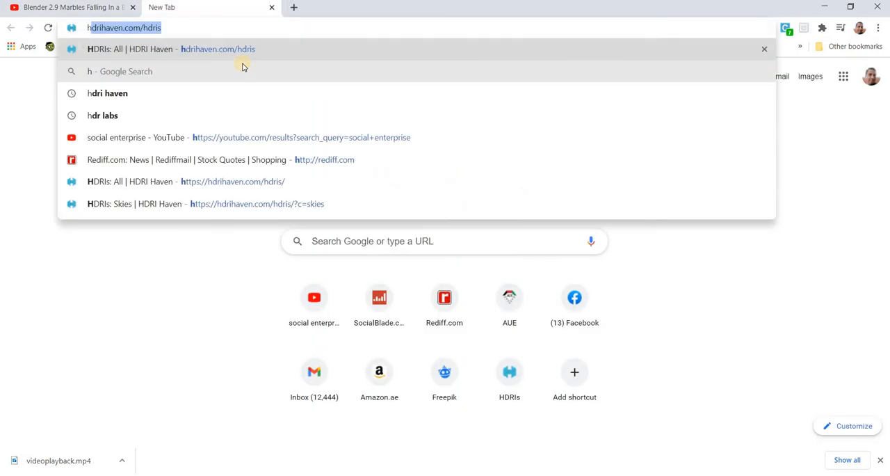
{"action": "type", "text": "dri haven"}
{"action": "key", "text": "Return"}
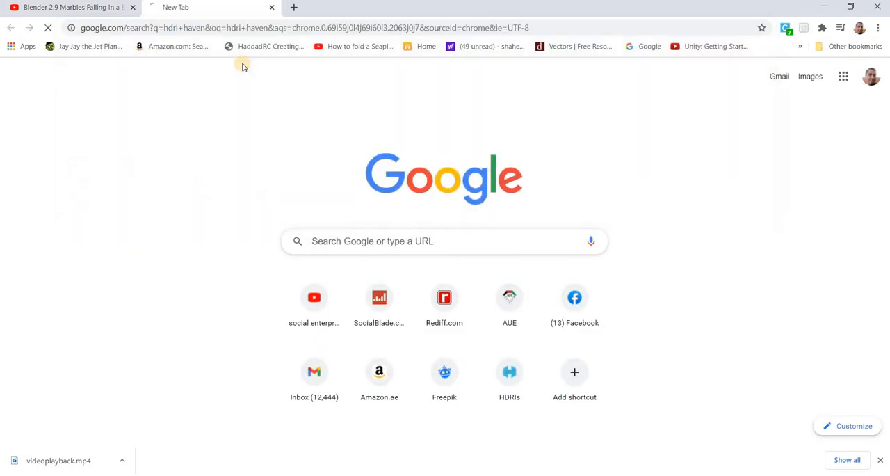
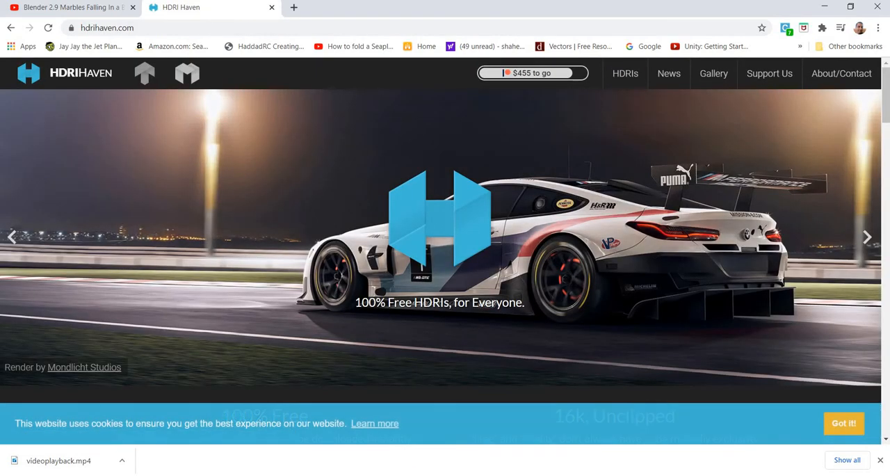
Browse the Outdoor category of HDRIs on the HDRI Haven site.
{"action": "left_click", "coordinate": [433, 342]}
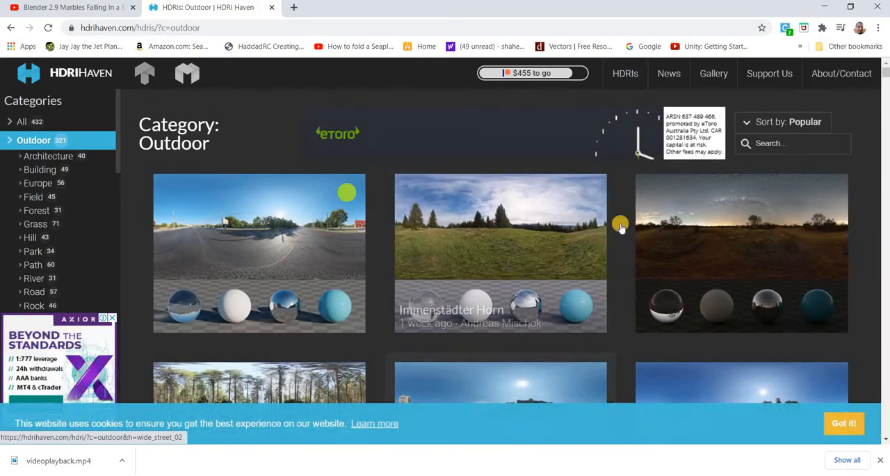
{"action": "scroll", "coordinate": [620, 224], "scroll_direction": "down", "scroll_amount": 2}
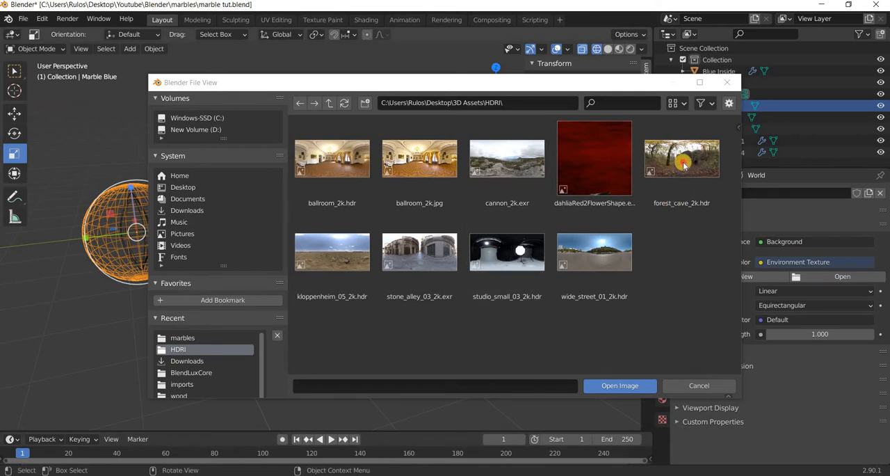
Return to Blender, load forest_cave_2k.hdr as the world environment image, and show the blue marble in Rendered viewport shading.
{"action": "left_click", "coordinate": [682, 163]}
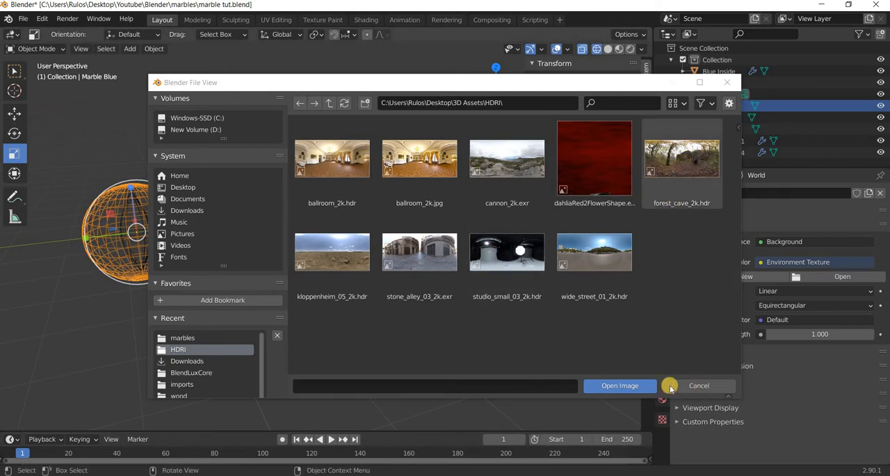
{"action": "left_click", "coordinate": [632, 388]}
{"action": "left_click", "coordinate": [630, 50]}
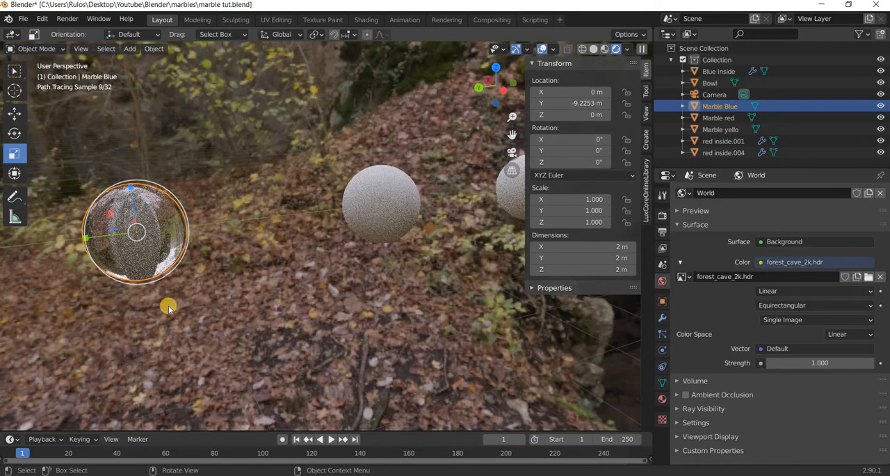
{"action": "middle_click_drag", "start_coordinate": [263, 284], "coordinate": [340, 287], "text": "shift"}
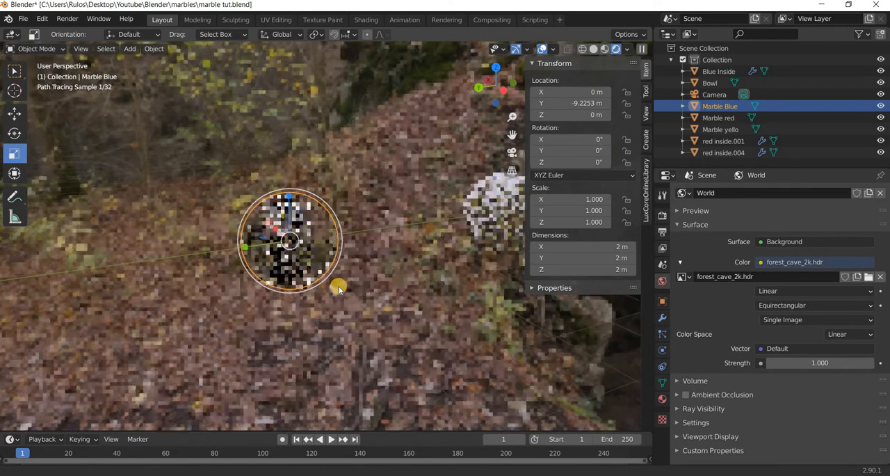
{"action": "scroll", "coordinate": [320, 315], "scroll_direction": "up", "scroll_amount": 3}
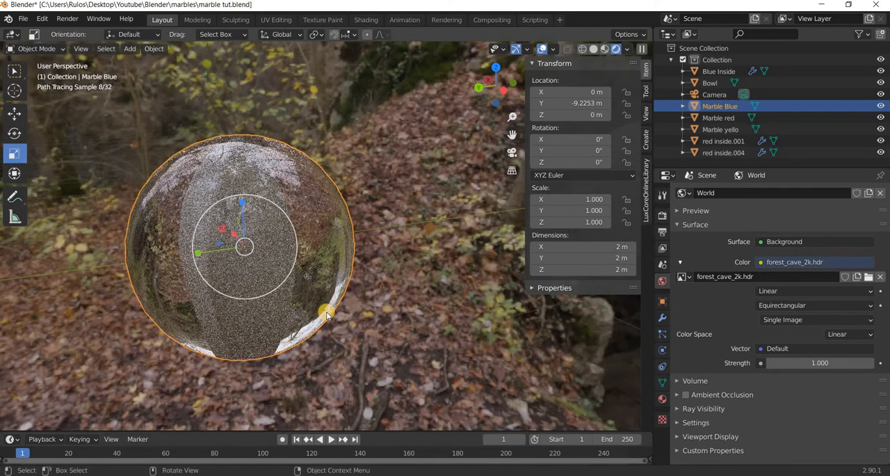
Frame the blue marble in the camera view with Camera to View enabled, and turn that lock off once the camera is aimed.
{"action": "key", "text": "KP_0"}
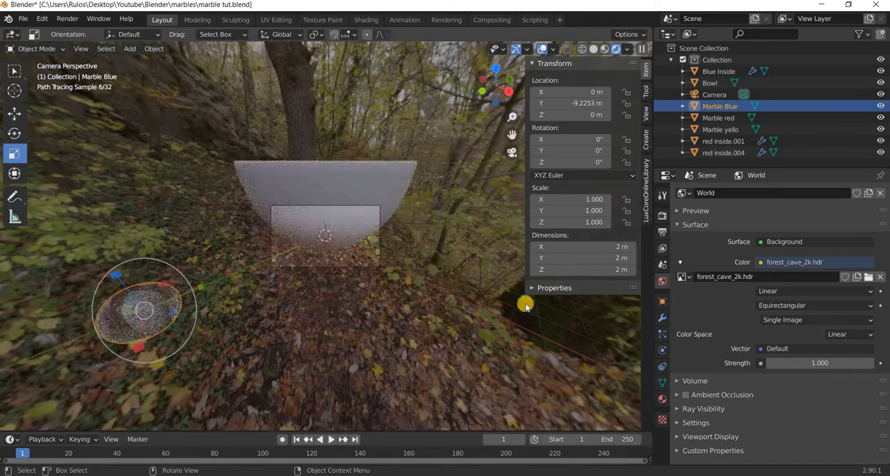
{"action": "left_click", "coordinate": [646, 115]}
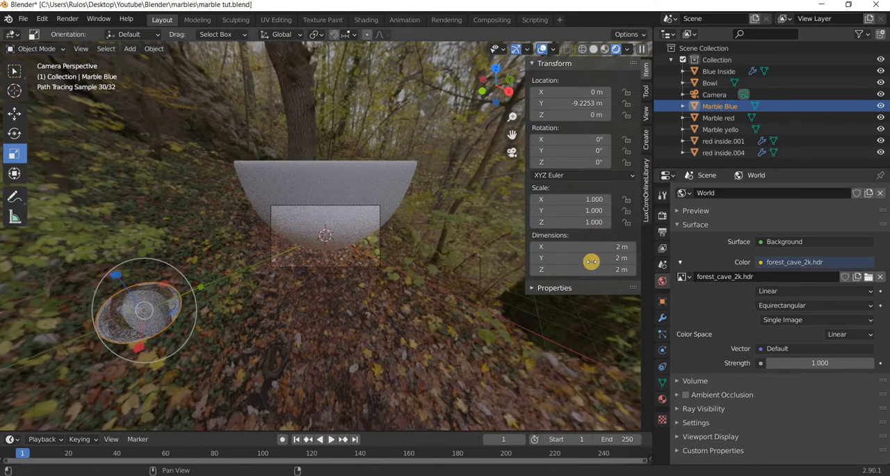
{"action": "left_click", "coordinate": [577, 205]}
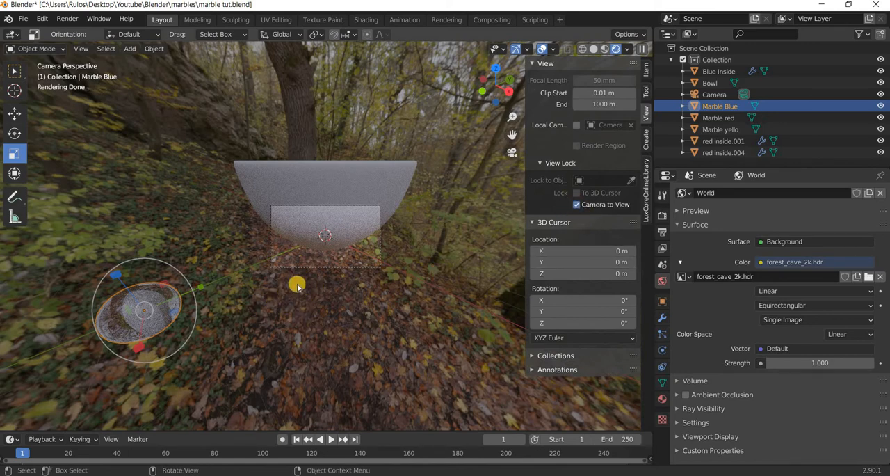
{"action": "mouse_move", "coordinate": [297, 287]}
{"action": "middle_mouse_down"}
{"action": "mouse_move", "coordinate": [461, 208]}
{"action": "mouse_move", "coordinate": [552, 183]}
{"action": "mouse_move", "coordinate": [427, 226]}
{"action": "middle_mouse_up"}
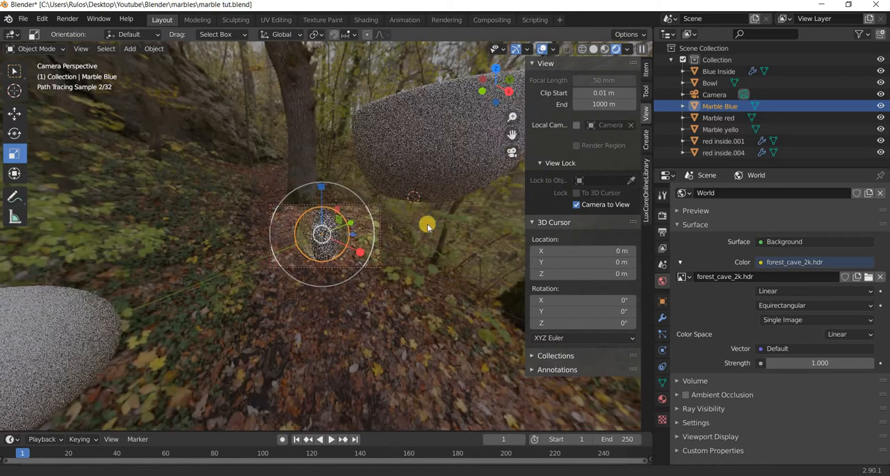
{"action": "scroll", "coordinate": [307, 260], "scroll_direction": "up", "scroll_amount": 2}
{"action": "scroll", "coordinate": [324, 305], "scroll_direction": "down", "scroll_amount": 1}
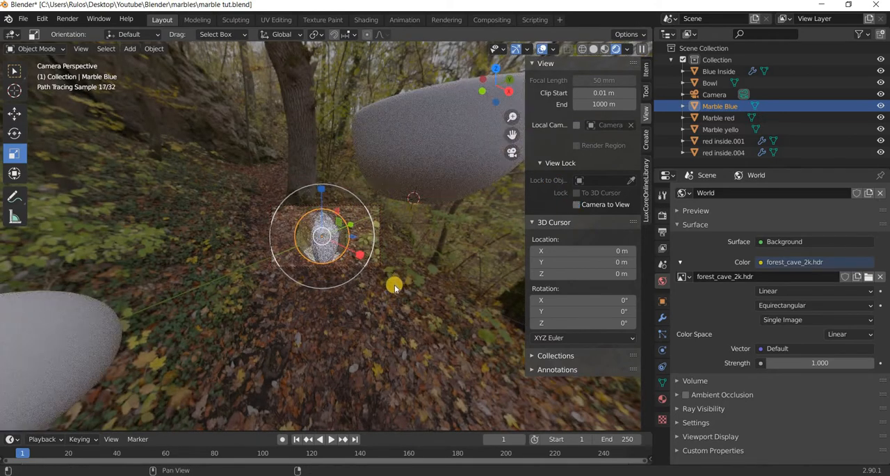
{"action": "scroll", "coordinate": [394, 285], "scroll_direction": "up", "scroll_amount": 5}
{"action": "scroll", "coordinate": [385, 291], "scroll_direction": "up", "scroll_amount": 1}
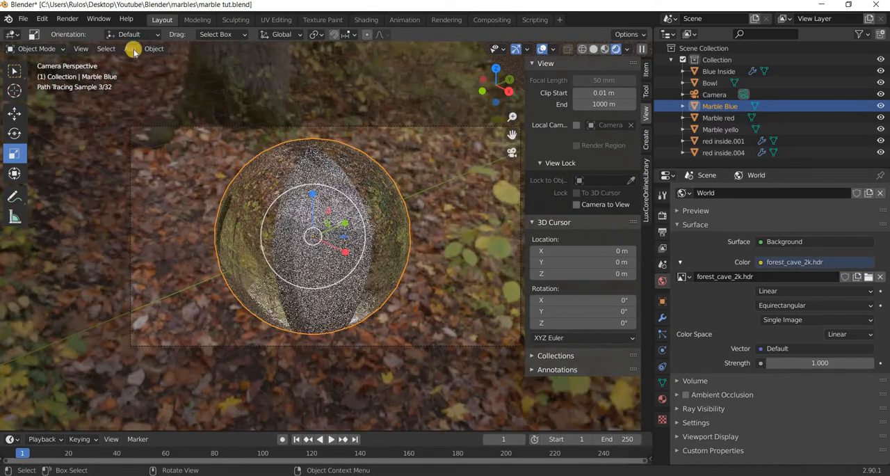
{"action": "left_click", "coordinate": [68, 19]}
{"action": "left_click", "coordinate": [77, 32]}
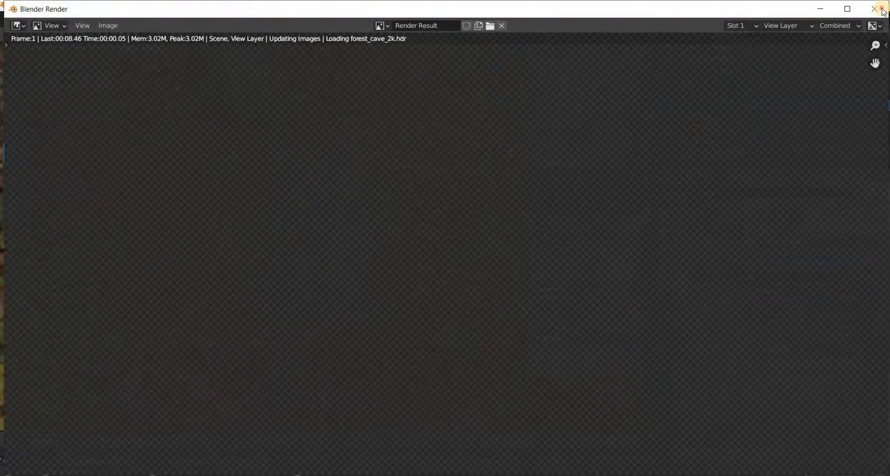
{"action": "key", "text": "Escape"}
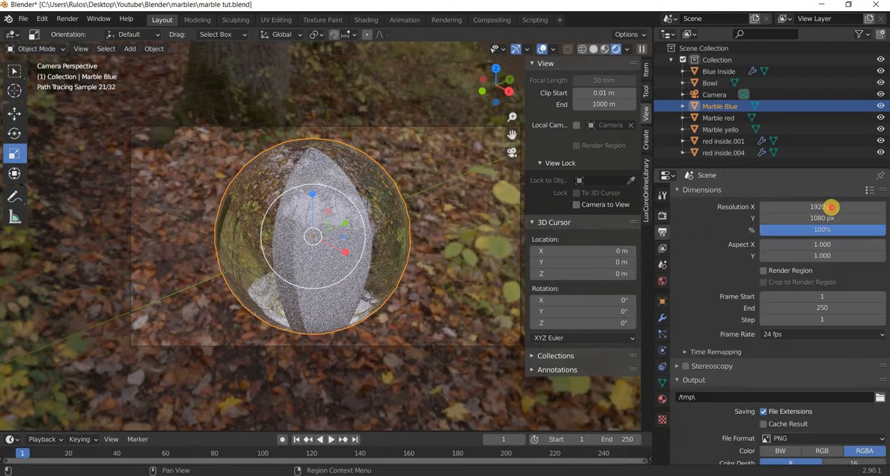
Set the output resolution to 500 px in both X and Y.
{"action": "left_click", "coordinate": [832, 208]}
{"action": "type", "text": "500"}
{"action": "key", "text": "Return"}
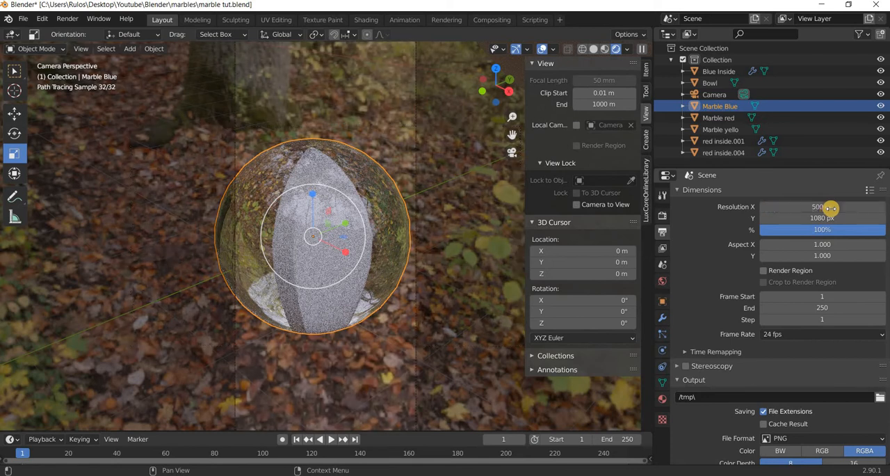
{"action": "left_click", "coordinate": [828, 219]}
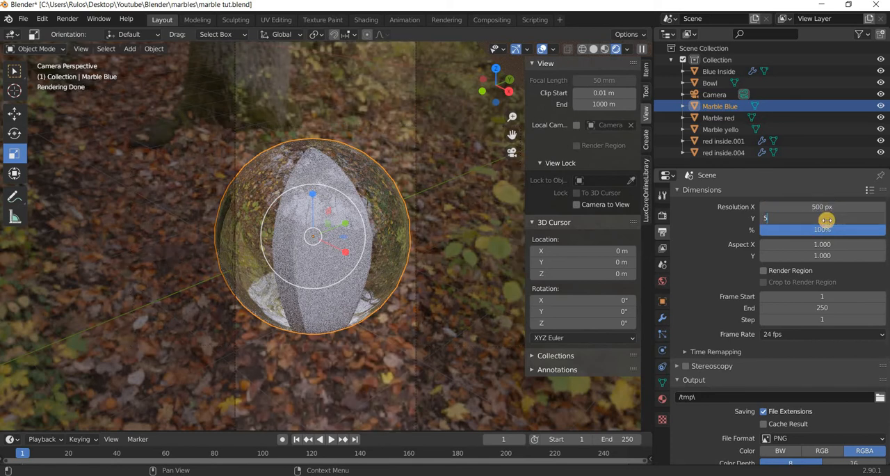
{"action": "type", "text": "500"}
{"action": "key", "text": "Return"}
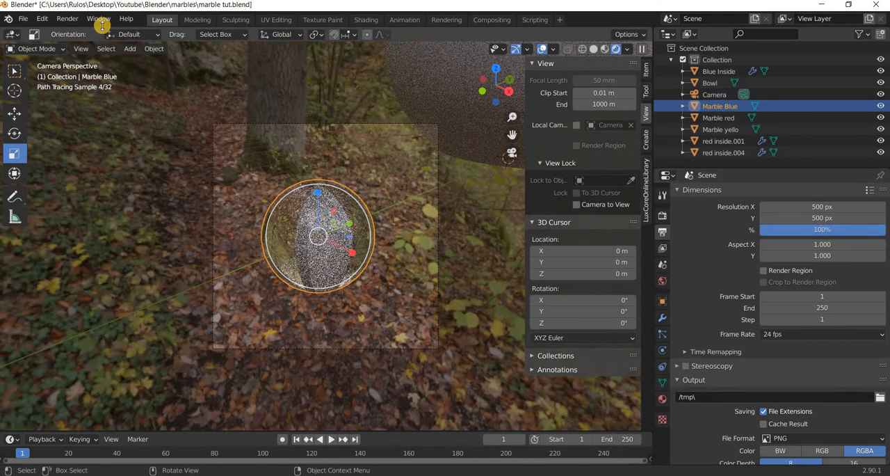
Render a test image of the blue marble, inspect the result up close, and close the render window.
{"action": "left_click", "coordinate": [67, 19]}
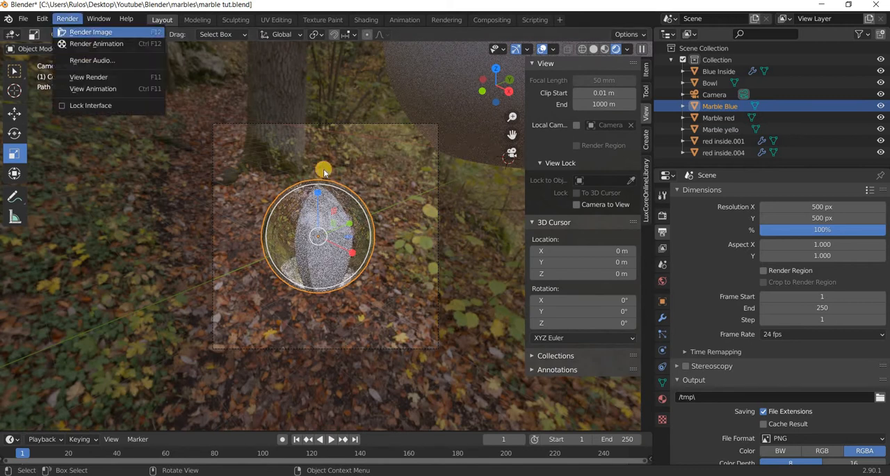
{"action": "left_click", "coordinate": [97, 32]}
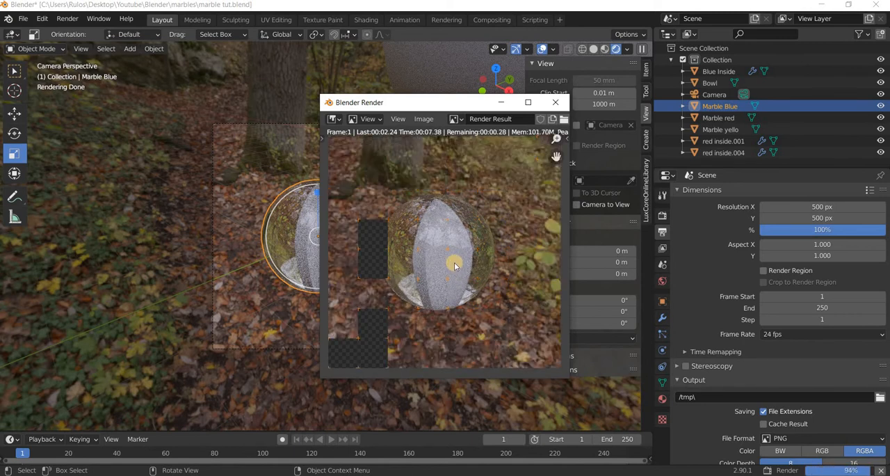
{"action": "scroll", "coordinate": [454, 261], "scroll_direction": "up", "scroll_amount": 2}
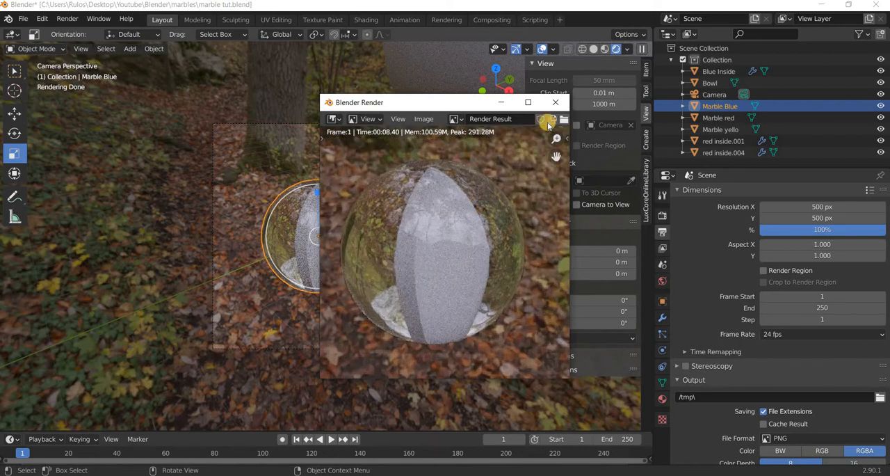
{"action": "left_click", "coordinate": [554, 102]}
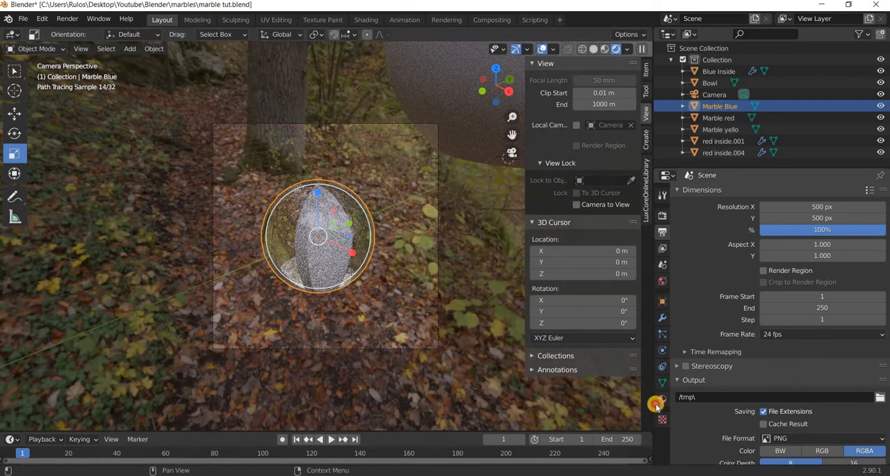
Check the blue marble's material settings, select its inner insert in wireframe shading, and give the insert a new material named blue inside'.
{"action": "scroll", "coordinate": [775, 302], "scroll_direction": "down", "scroll_amount": 10, "text": "ctrl"}
{"action": "scroll", "coordinate": [775, 302], "scroll_direction": "up", "scroll_amount": 11}
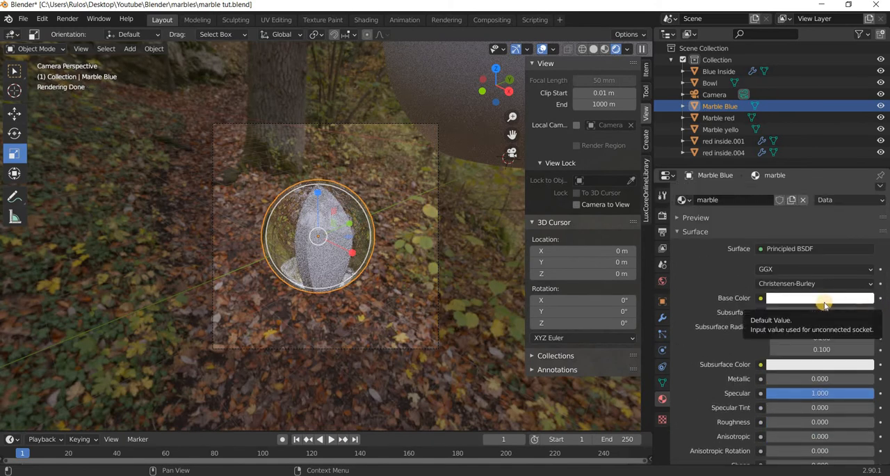
{"action": "scroll", "coordinate": [825, 304], "scroll_direction": "down", "scroll_amount": 3}
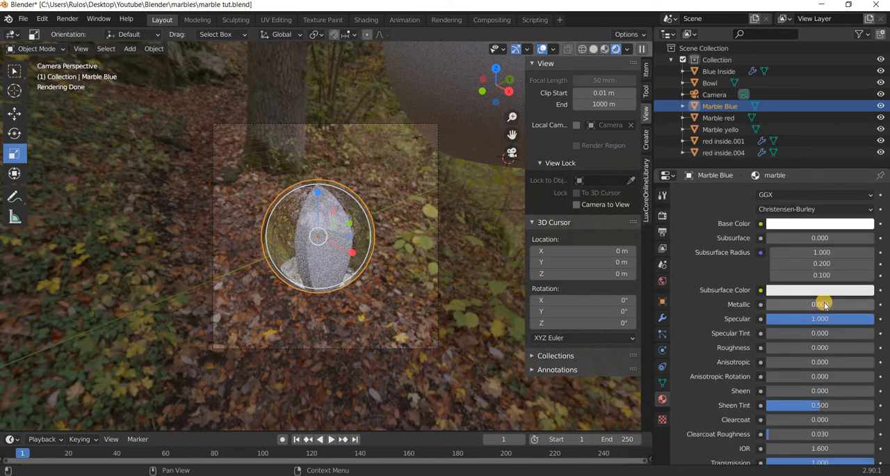
{"action": "scroll", "coordinate": [825, 304], "scroll_direction": "down", "scroll_amount": 3}
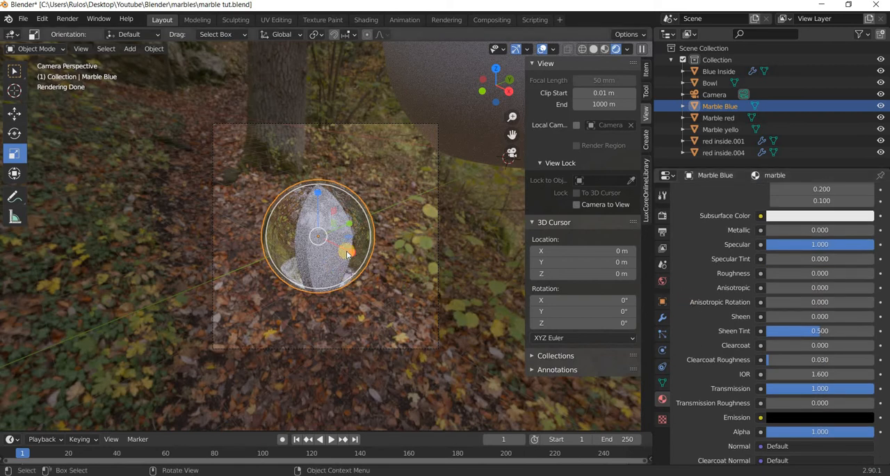
{"action": "left_click", "coordinate": [582, 48]}
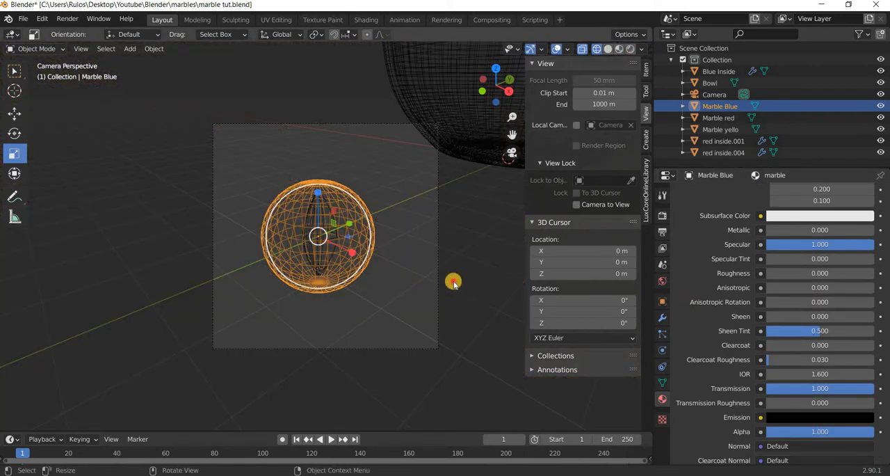
{"action": "scroll", "coordinate": [313, 298], "scroll_direction": "up", "scroll_amount": 3}
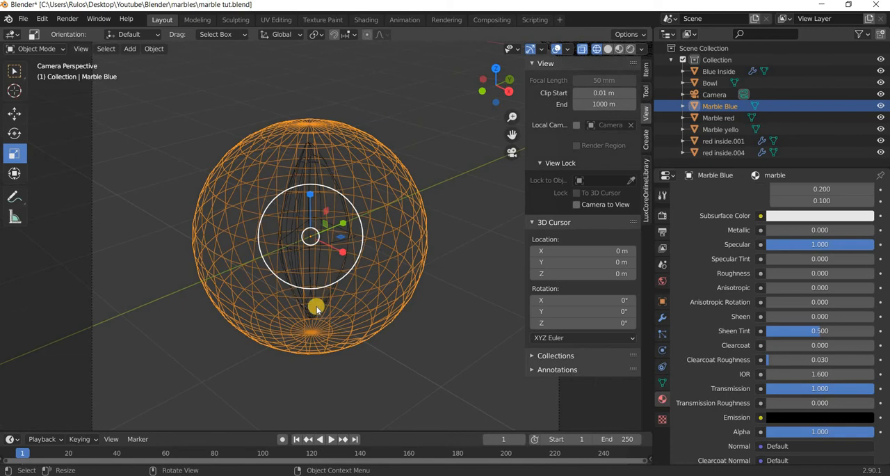
{"action": "left_click", "coordinate": [317, 307]}
{"action": "left_click", "coordinate": [319, 311]}
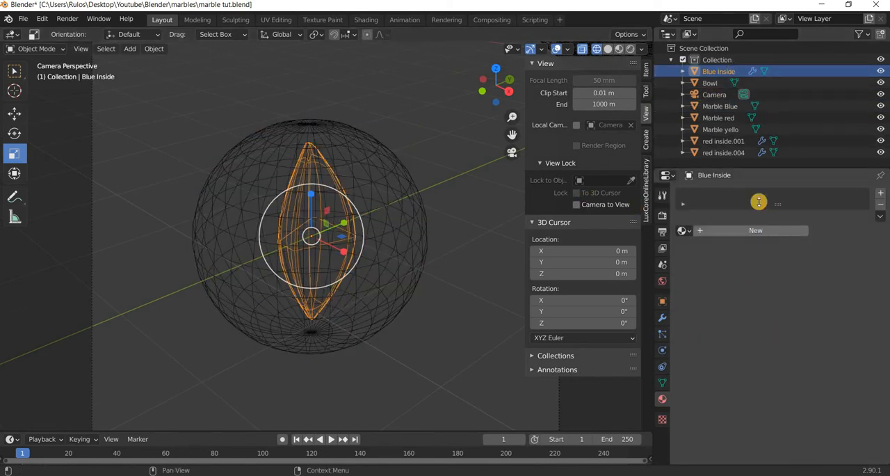
{"action": "left_click", "coordinate": [751, 230]}
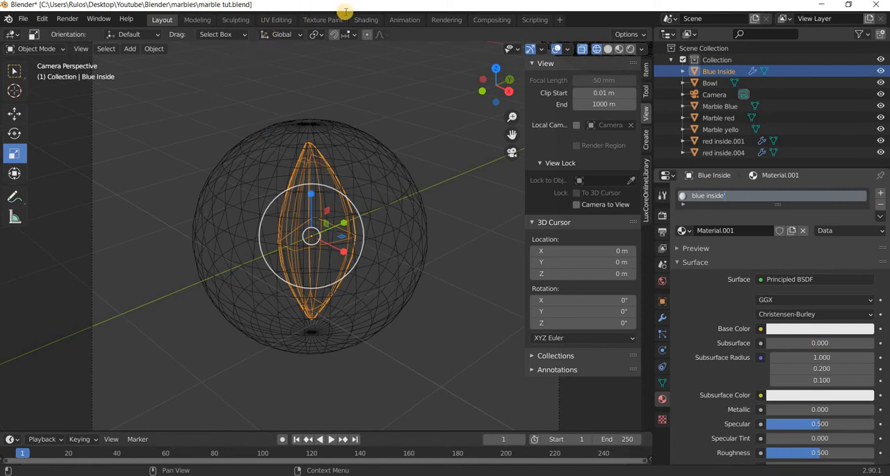
In the Shading workspace, set the blue inside' material's Principled BSDF to Specular 1.000, Roughness 0.000 and Transmission 1.000.
{"action": "left_click", "coordinate": [367, 21]}
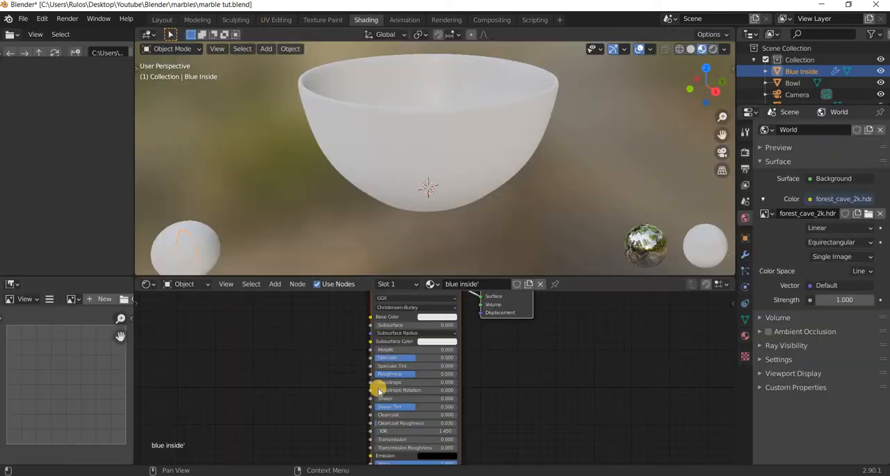
{"action": "scroll", "coordinate": [312, 387], "scroll_direction": "up", "scroll_amount": 5}
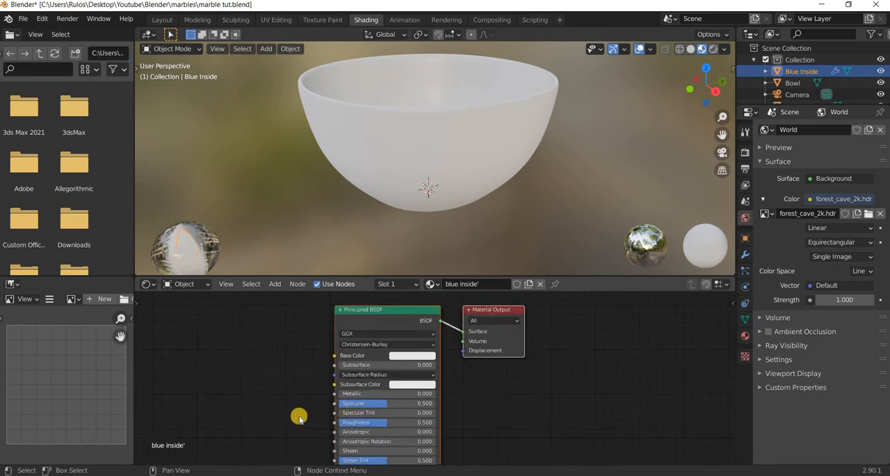
{"action": "left_click_drag", "start_coordinate": [370, 426], "coordinate": [613, 320]}
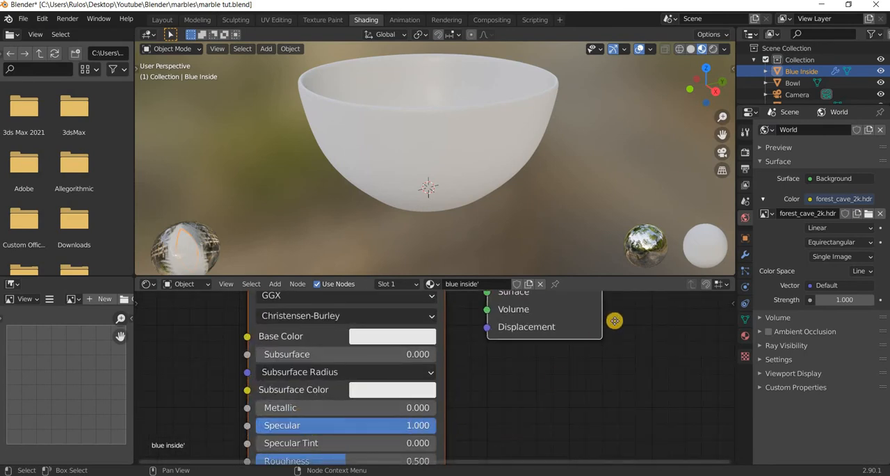
{"action": "middle_click_drag", "start_coordinate": [402, 406], "coordinate": [517, 292]}
{"action": "left_click_drag", "start_coordinate": [371, 348], "coordinate": [279, 349]}
{"action": "middle_click_drag", "start_coordinate": [533, 436], "coordinate": [472, 326]}
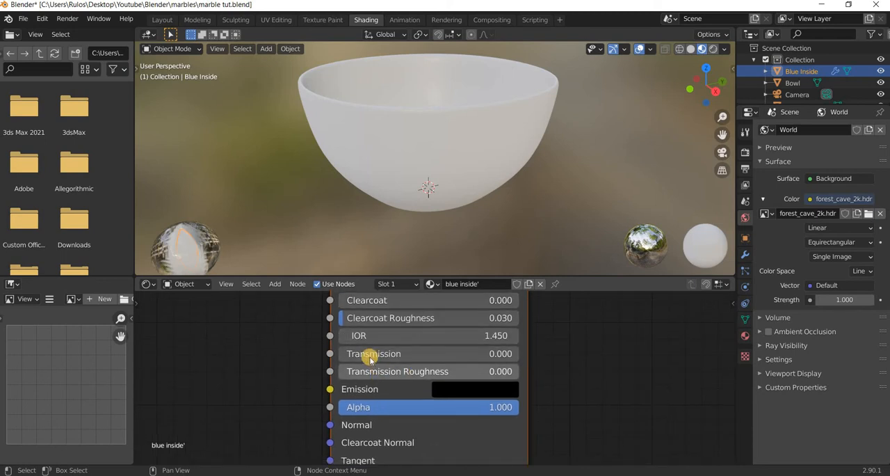
{"action": "left_click_drag", "start_coordinate": [389, 353], "coordinate": [514, 353]}
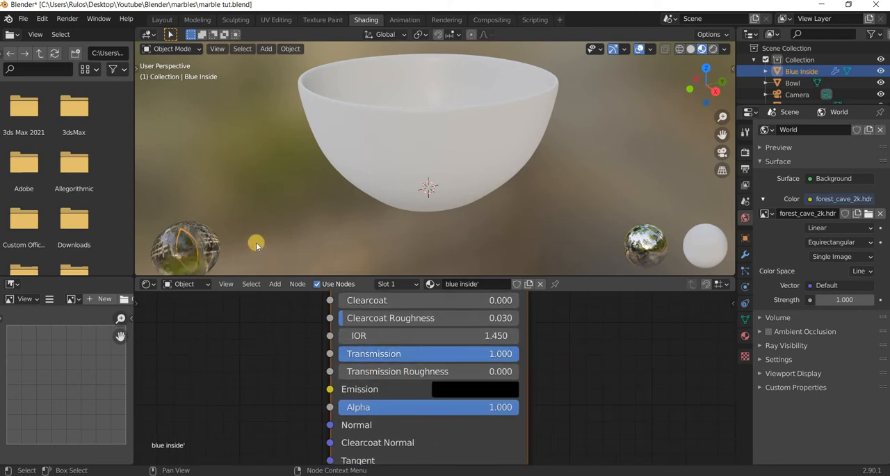
{"action": "middle_click_drag", "start_coordinate": [270, 304], "coordinate": [352, 455]}
{"action": "scroll", "coordinate": [366, 448], "scroll_direction": "down", "scroll_amount": 1}
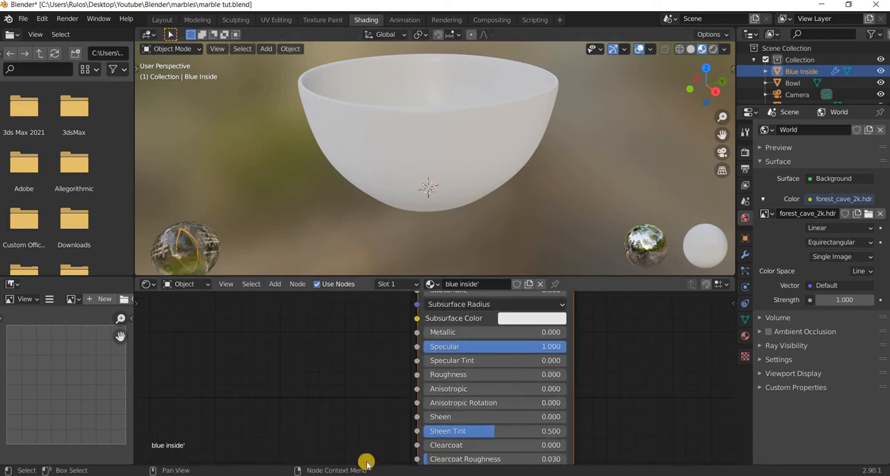
{"action": "middle_click_drag", "start_coordinate": [353, 310], "coordinate": [363, 413]}
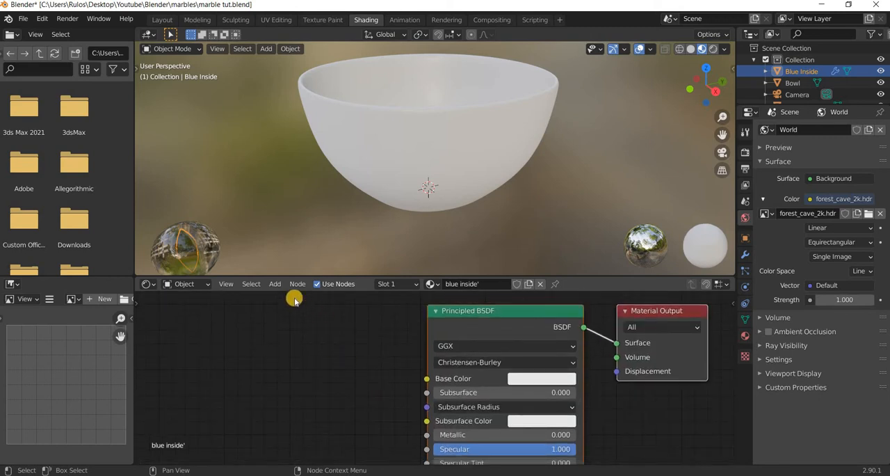
Add a ColorRamp node to the blue inside' material and connect its Color output to the Principled BSDF's Base Color.
{"action": "left_click", "coordinate": [276, 284]}
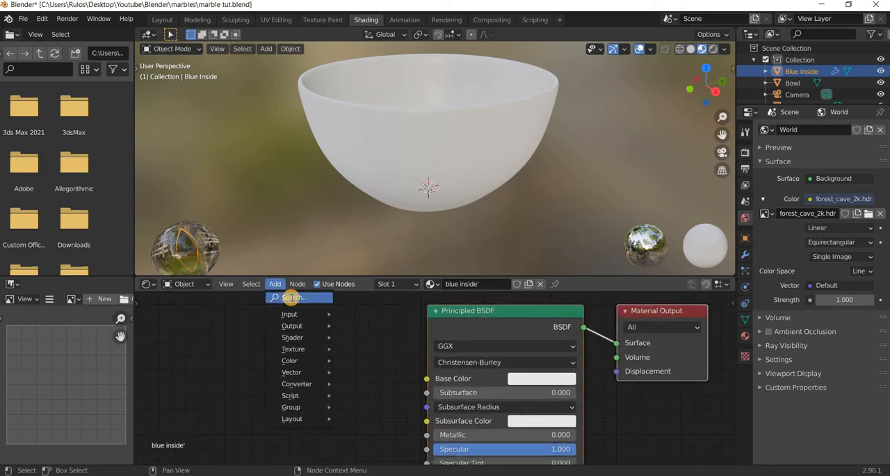
{"action": "left_click", "coordinate": [291, 297]}
{"action": "type", "text": "ram"}
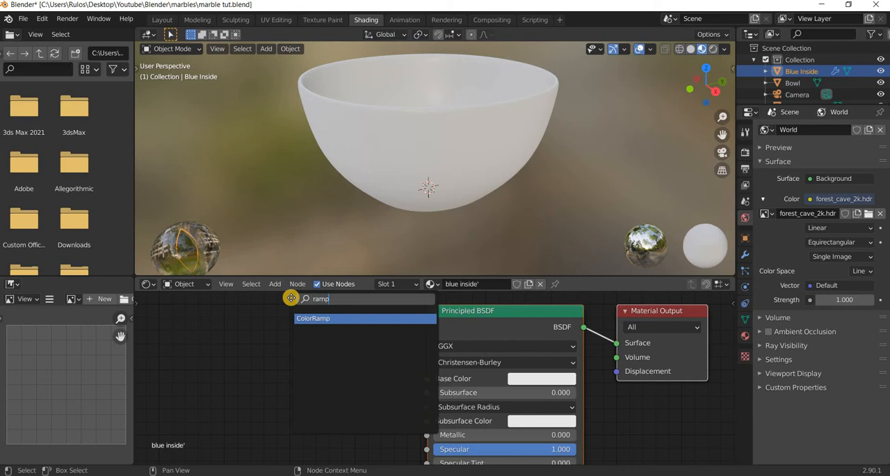
{"action": "type", "text": "p"}
{"action": "key", "text": "Return"}
{"action": "left_click", "coordinate": [358, 335]}
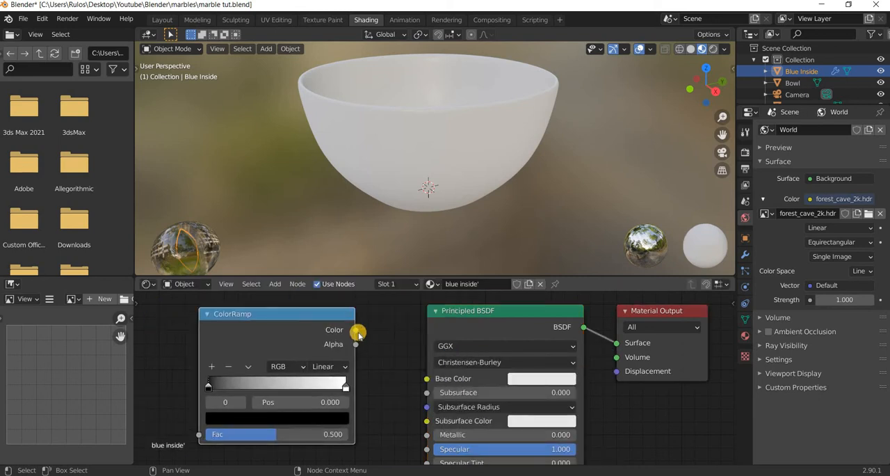
{"action": "left_click_drag", "start_coordinate": [426, 376], "coordinate": [356, 330]}
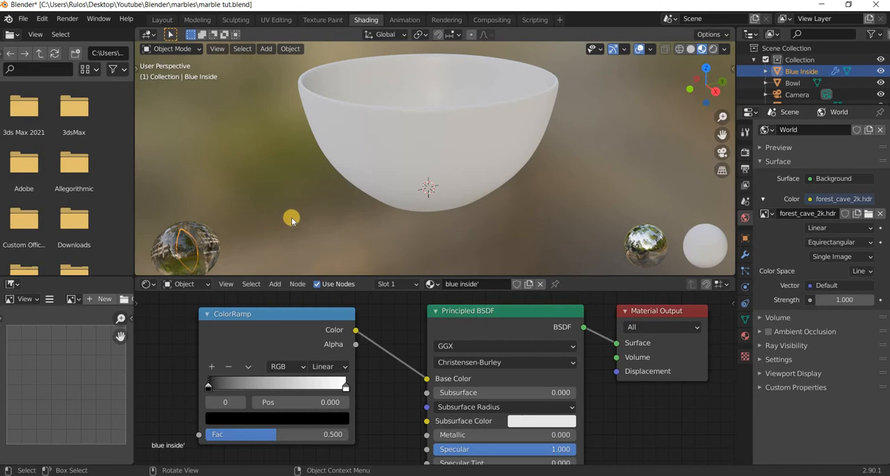
Frame the blue marble up close and test the ColorRamp's Fac, lowering it to 0.000 and leaving it at 0.416.
{"action": "scroll", "coordinate": [291, 217], "scroll_direction": "up", "scroll_amount": 3}
{"action": "middle_click_drag", "start_coordinate": [376, 168], "coordinate": [477, 191]}
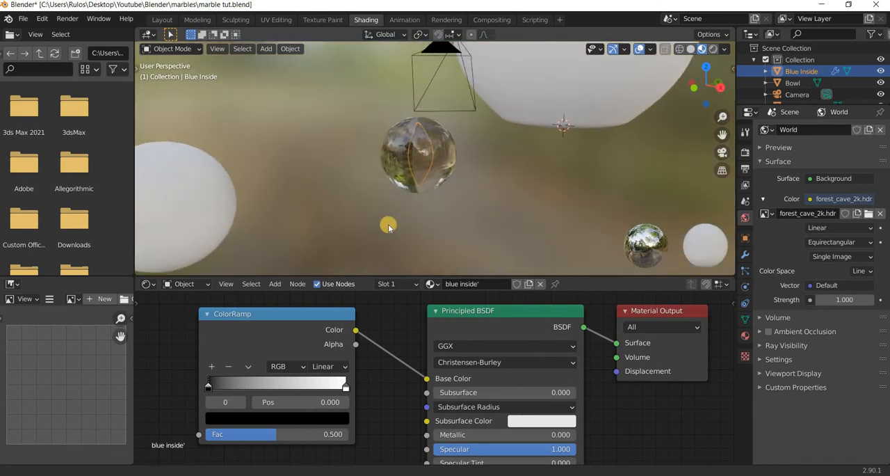
{"action": "middle_click_drag", "start_coordinate": [387, 224], "coordinate": [292, 189]}
{"action": "scroll", "coordinate": [242, 220], "scroll_direction": "up", "scroll_amount": 3}
{"action": "middle_click_drag", "start_coordinate": [448, 210], "coordinate": [389, 222], "text": "shift"}
{"action": "scroll", "coordinate": [389, 222], "scroll_direction": "down", "scroll_amount": 4}
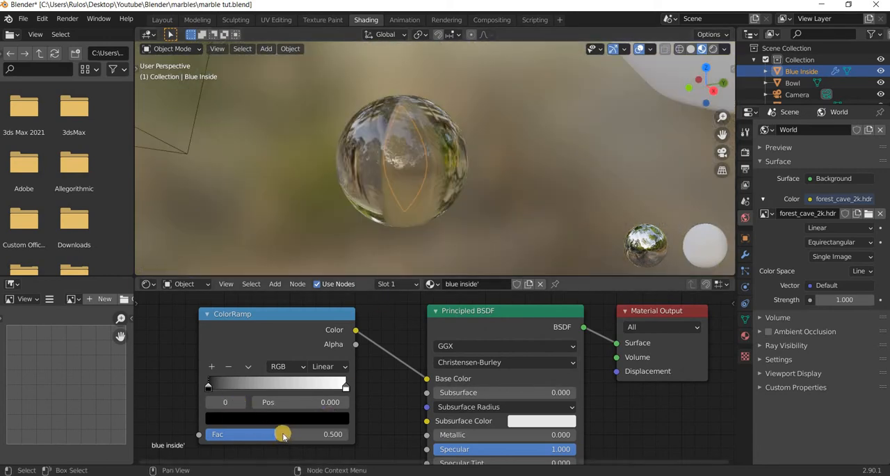
{"action": "left_click_drag", "start_coordinate": [173, 432], "coordinate": [190, 434]}
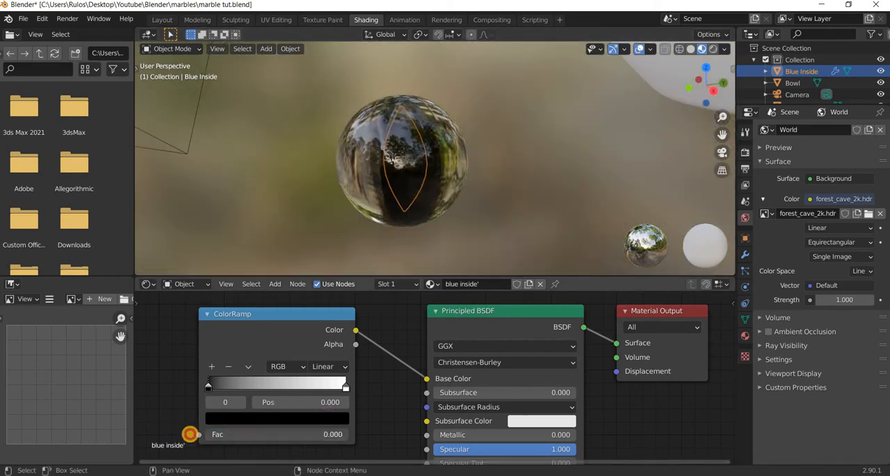
{"action": "left_click_drag", "start_coordinate": [401, 442], "coordinate": [402, 442]}
{"action": "left_click_drag", "start_coordinate": [212, 441], "coordinate": [270, 420]}
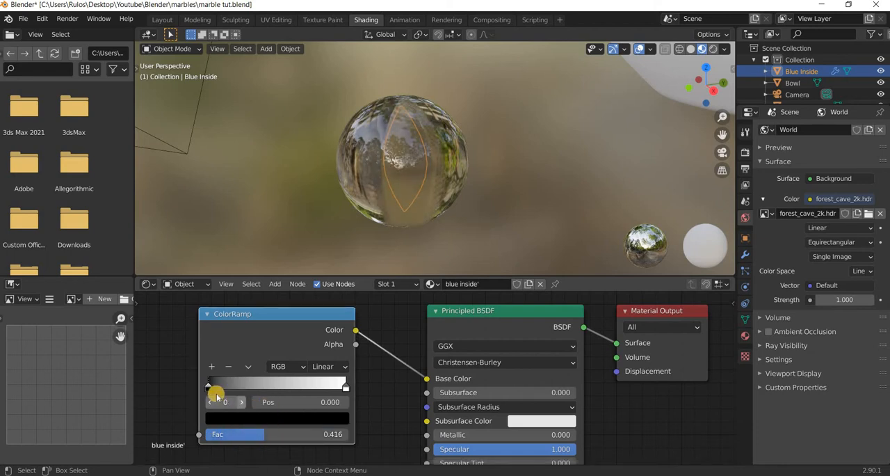
Move the ColorRamp's black stop to position 0.475 and change its colour to saturated blue.
{"action": "mouse_move", "coordinate": [215, 391]}
{"action": "left_mouse_down"}
{"action": "mouse_move", "coordinate": [230, 391]}
{"action": "mouse_move", "coordinate": [206, 388]}
{"action": "left_mouse_up"}
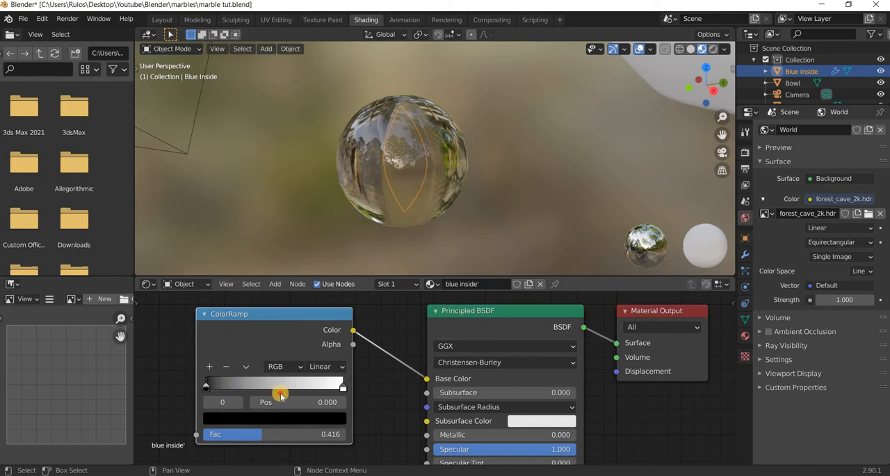
{"action": "left_click_drag", "start_coordinate": [281, 395], "coordinate": [271, 395]}
{"action": "left_click", "coordinate": [257, 418]}
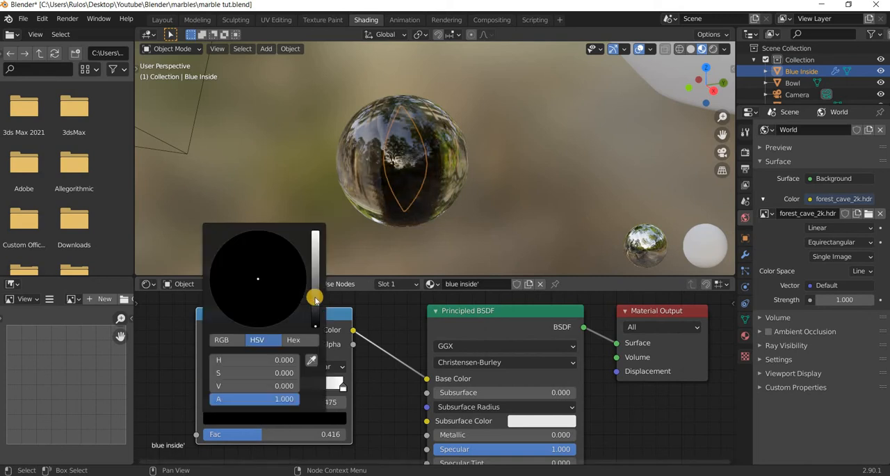
{"action": "left_click_drag", "start_coordinate": [316, 324], "coordinate": [325, 189]}
{"action": "left_click", "coordinate": [304, 253]}
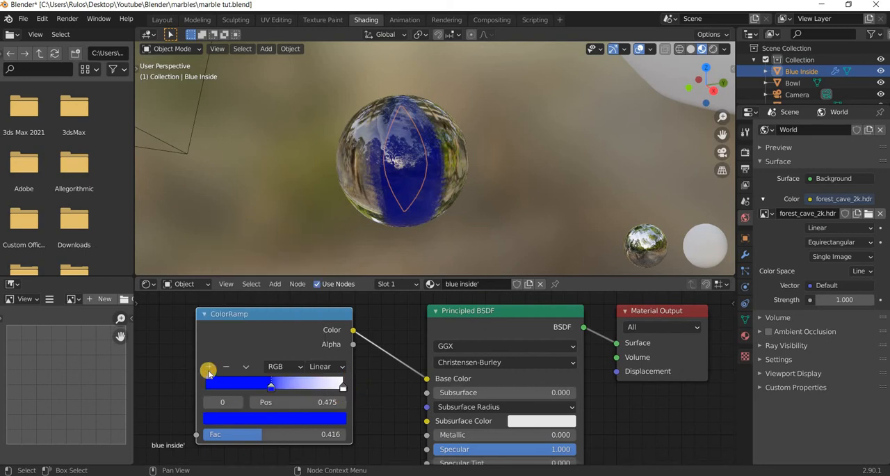
Add another stop to the ColorRamp, place it at position 0.000 and make it white.
{"action": "left_click", "coordinate": [307, 388], "text": "ctrl"}
{"action": "left_click_drag", "start_coordinate": [307, 389], "coordinate": [190, 389]}
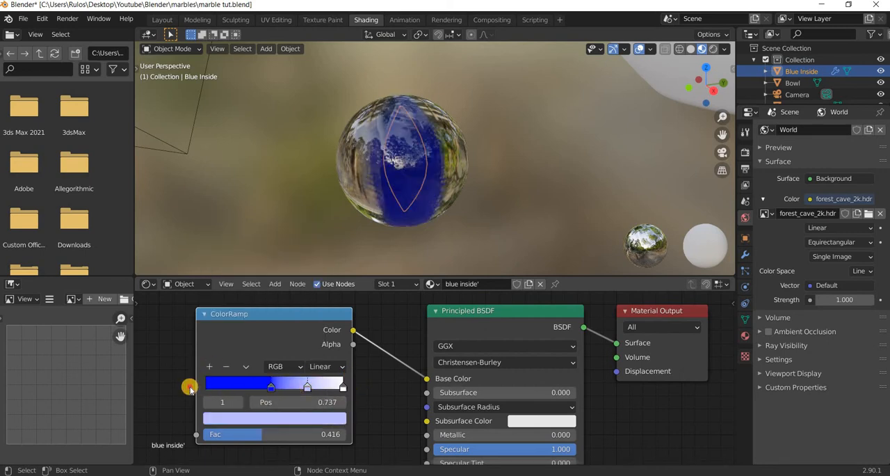
{"action": "left_click", "coordinate": [238, 419]}
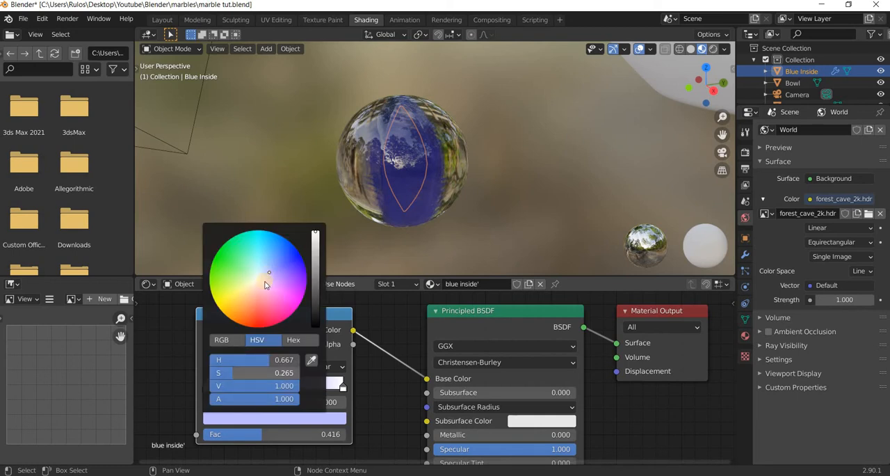
{"action": "left_click_drag", "start_coordinate": [219, 374], "coordinate": [356, 402]}
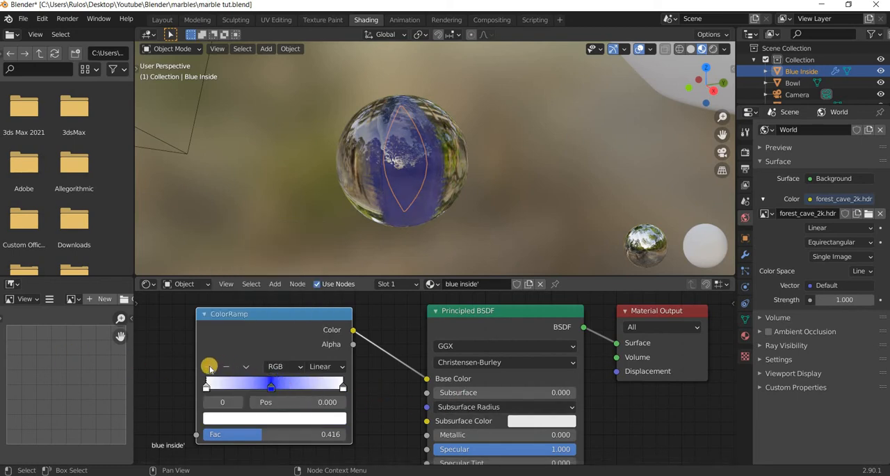
Add a light blue stop at position 0.237, between the white start and the blue middle stop.
{"action": "left_click", "coordinate": [238, 387], "text": "ctrl"}
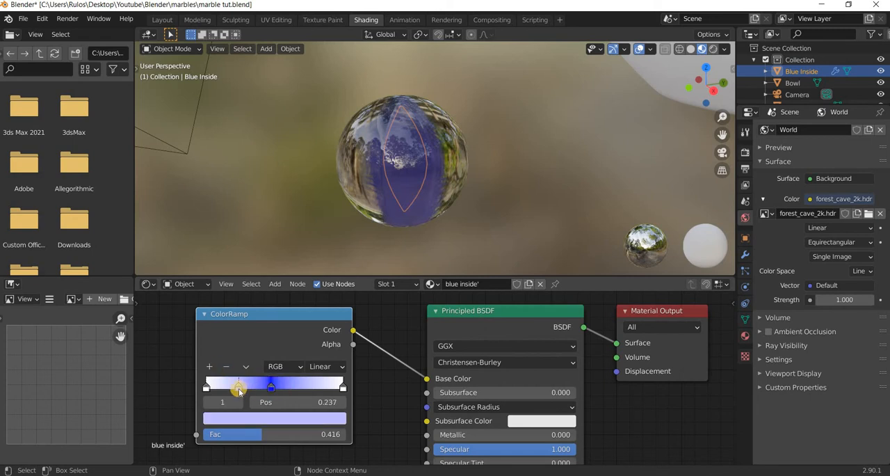
{"action": "left_click", "coordinate": [272, 416]}
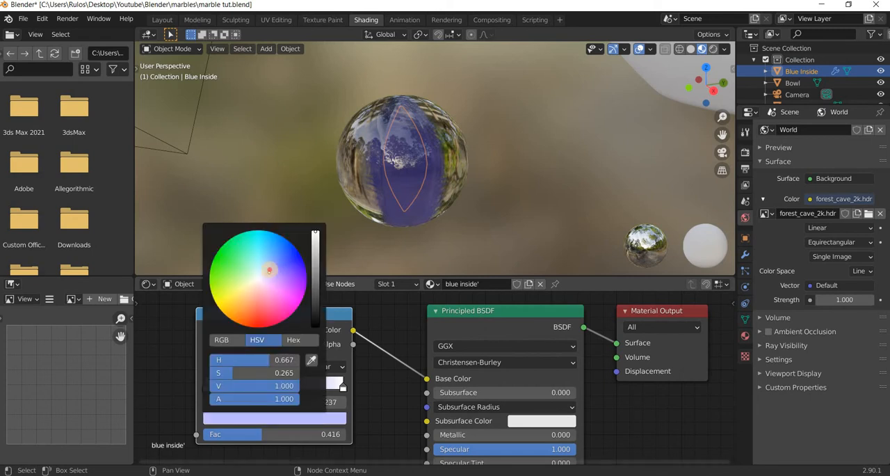
{"action": "left_click", "coordinate": [277, 269]}
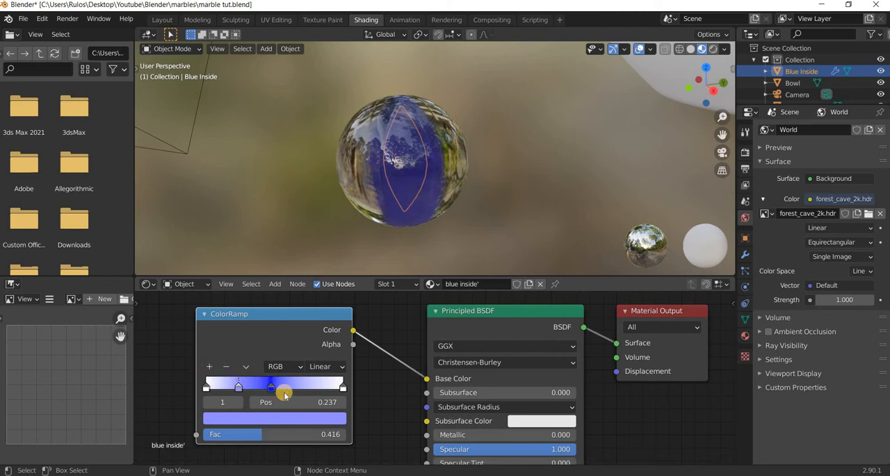
Add a light blue stop at position 0.702 on the ColorRamp and lighten the blue of the middle stop.
{"action": "left_click_drag", "start_coordinate": [285, 395], "coordinate": [244, 391]}
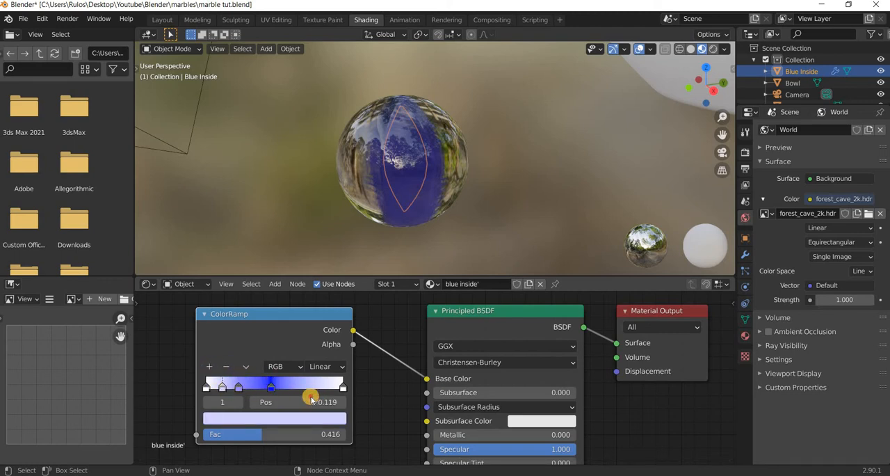
{"action": "left_click", "coordinate": [311, 396]}
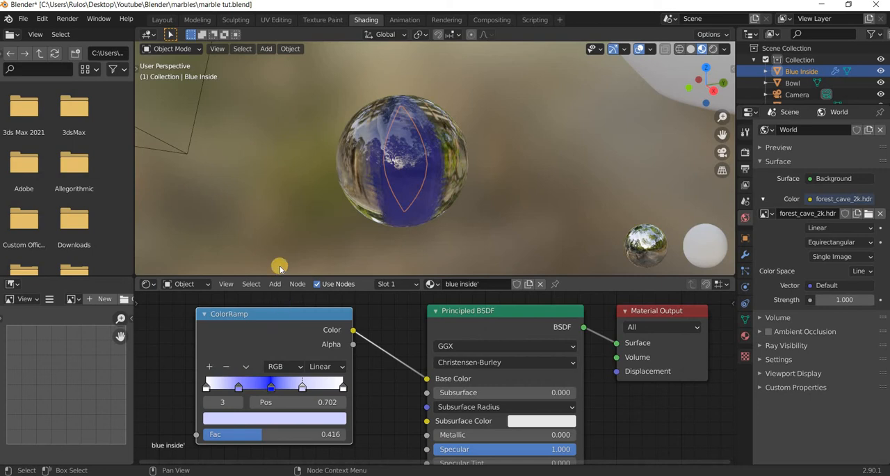
{"action": "left_click", "coordinate": [306, 330]}
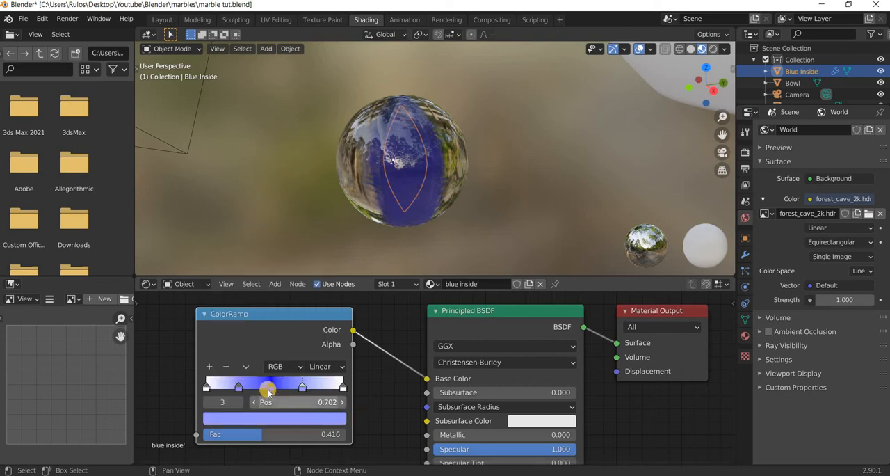
{"action": "left_click", "coordinate": [271, 389]}
{"action": "left_click", "coordinate": [270, 419]}
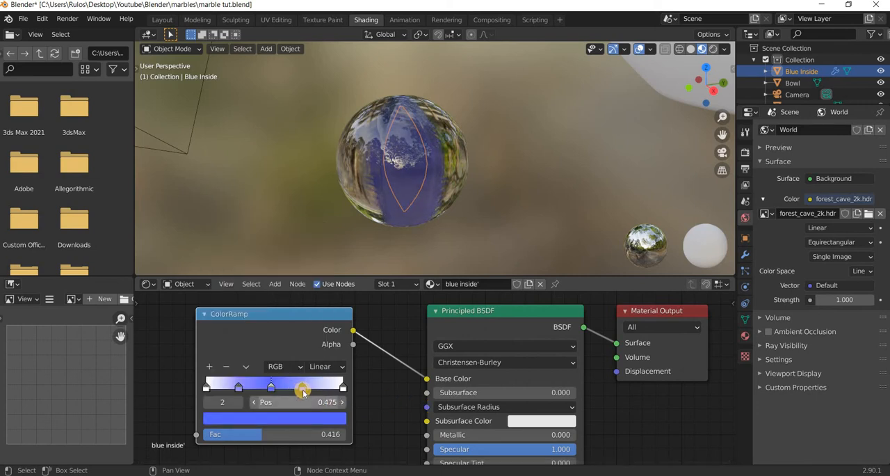
Respace the ColorRamp's three inner stops, with the first light blue one at 0.183, and set Fac to 0.467.
{"action": "left_click", "coordinate": [301, 389]}
{"action": "left_click_drag", "start_coordinate": [306, 389], "coordinate": [319, 388]}
{"action": "left_click", "coordinate": [279, 388]}
{"action": "left_click", "coordinate": [255, 388]}
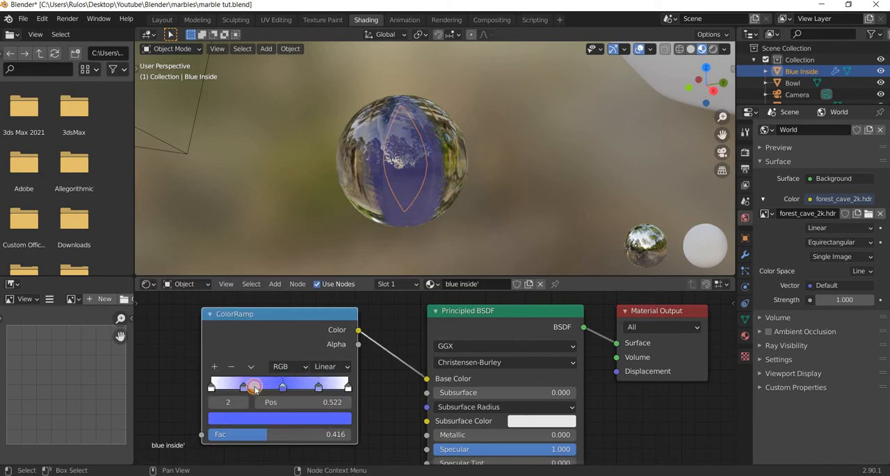
{"action": "left_click", "coordinate": [240, 388]}
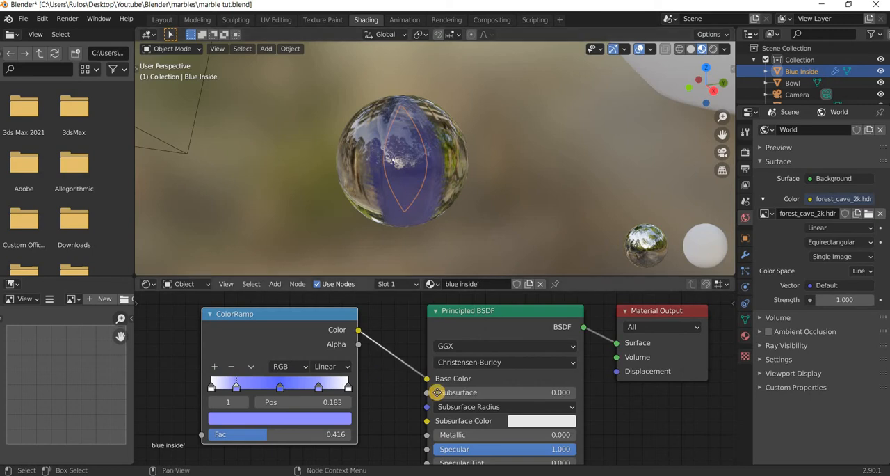
{"action": "middle_click_drag", "start_coordinate": [410, 359], "coordinate": [459, 350]}
{"action": "left_click_drag", "start_coordinate": [313, 432], "coordinate": [330, 400]}
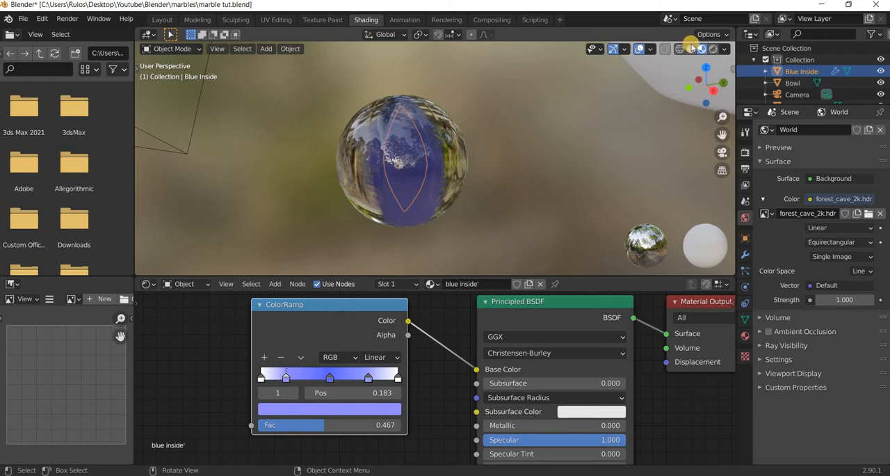
Using solid shading, move the Blue Inside insert about 1.56 m out beside the marble, then inspect it in Material Preview shading.
{"action": "key", "text": "z"}
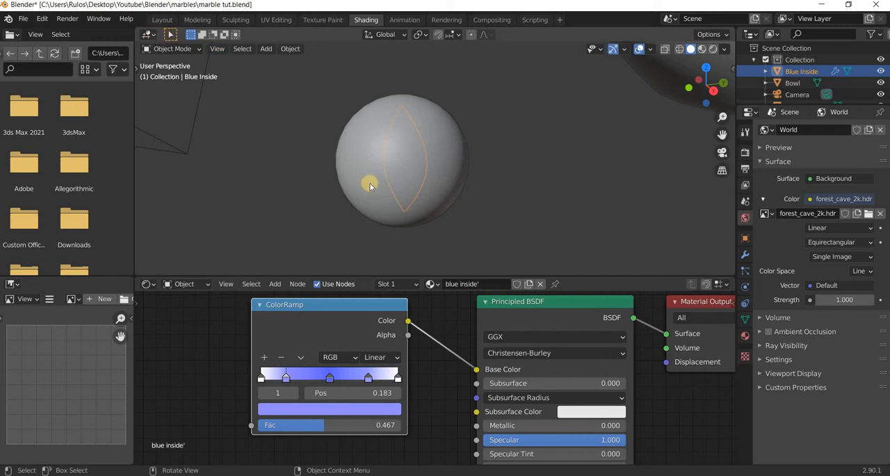
{"action": "key", "text": "g"}
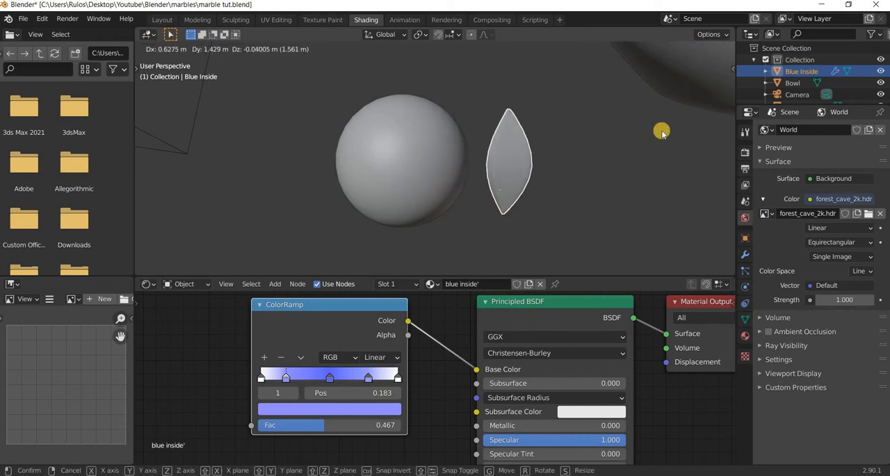
{"action": "left_click", "coordinate": [668, 125]}
{"action": "left_click", "coordinate": [701, 49]}
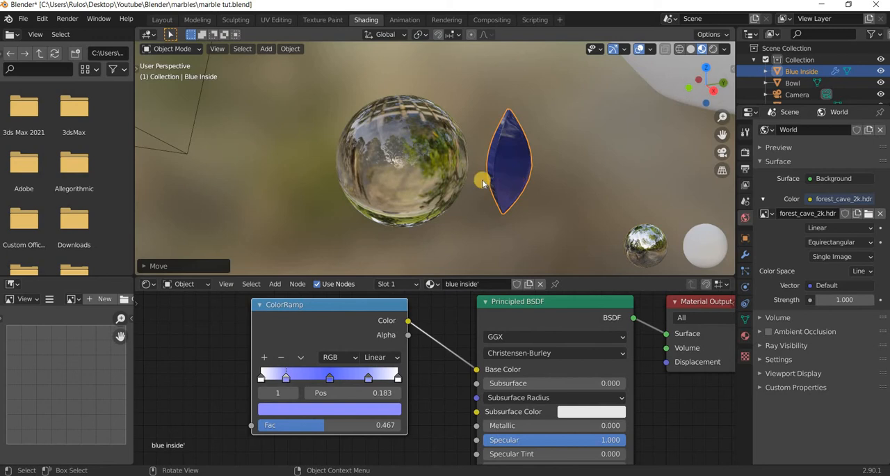
{"action": "middle_click_drag", "start_coordinate": [483, 183], "coordinate": [485, 219]}
{"action": "scroll", "coordinate": [488, 210], "scroll_direction": "up", "scroll_amount": 4}
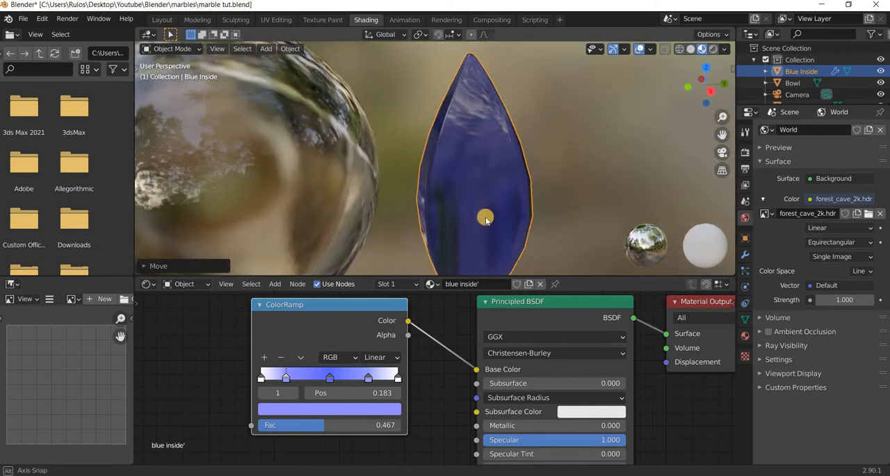
{"action": "scroll", "coordinate": [486, 220], "scroll_direction": "down", "scroll_amount": 3}
{"action": "scroll", "coordinate": [393, 367], "scroll_direction": "down", "scroll_amount": 1}
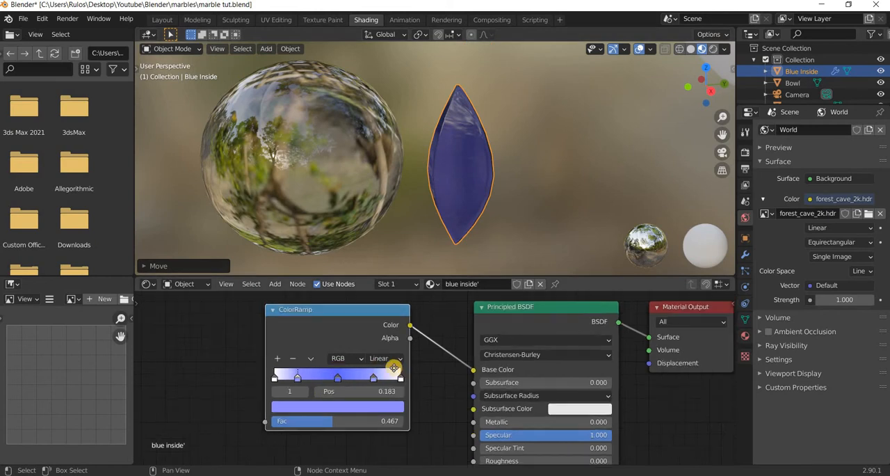
Add a Separate XYZ node before the ColorRamp and connect its Z output to the ramp's Fac input.
{"action": "scroll", "coordinate": [394, 367], "scroll_direction": "down", "scroll_amount": 1}
{"action": "middle_click_drag", "start_coordinate": [393, 367], "coordinate": [455, 367]}
{"action": "middle_click_drag", "start_coordinate": [228, 343], "coordinate": [286, 347]}
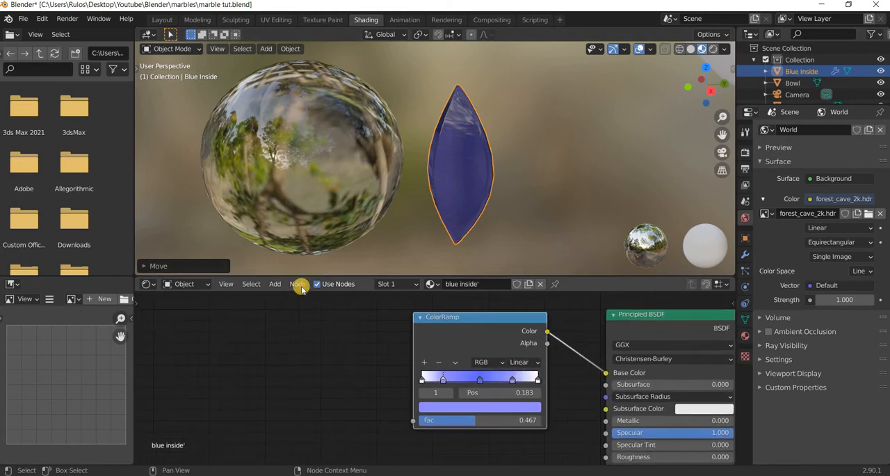
{"action": "left_click", "coordinate": [275, 283]}
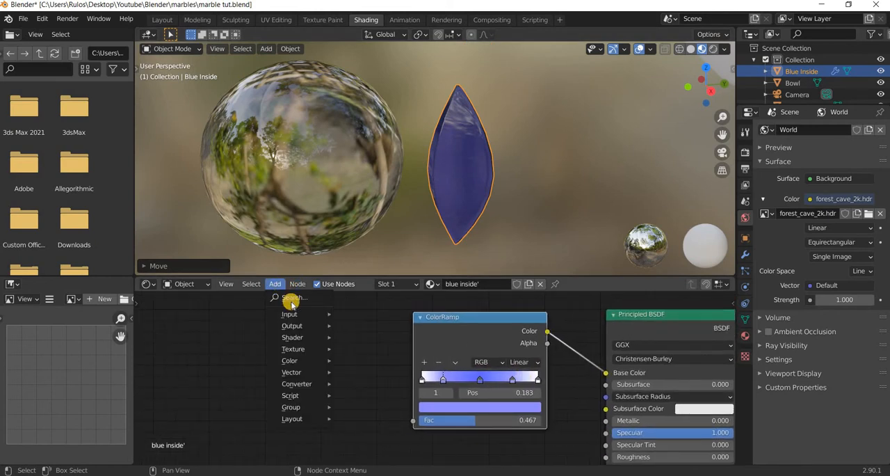
{"action": "left_click", "coordinate": [292, 303]}
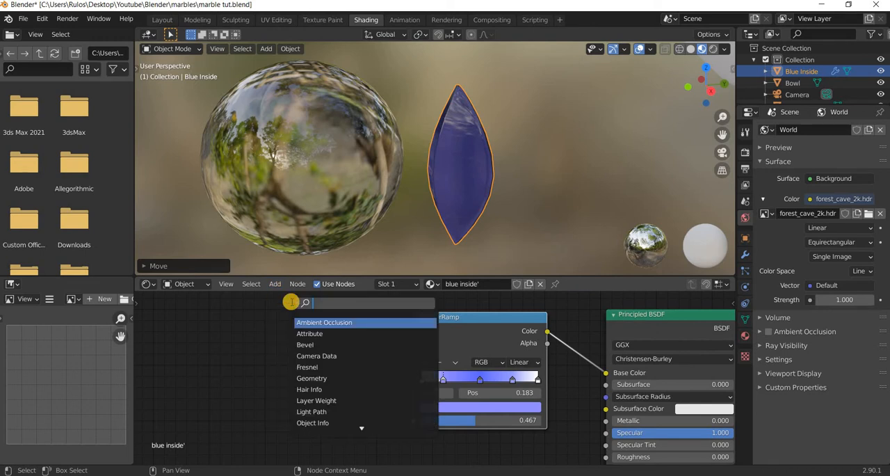
{"action": "type", "text": "xyz"}
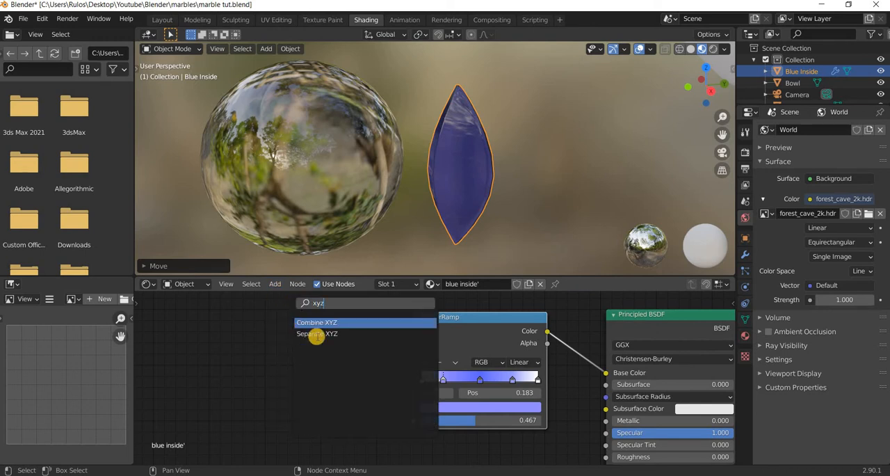
{"action": "key", "text": "Down"}
{"action": "key", "text": "Return"}
{"action": "left_click", "coordinate": [341, 372]}
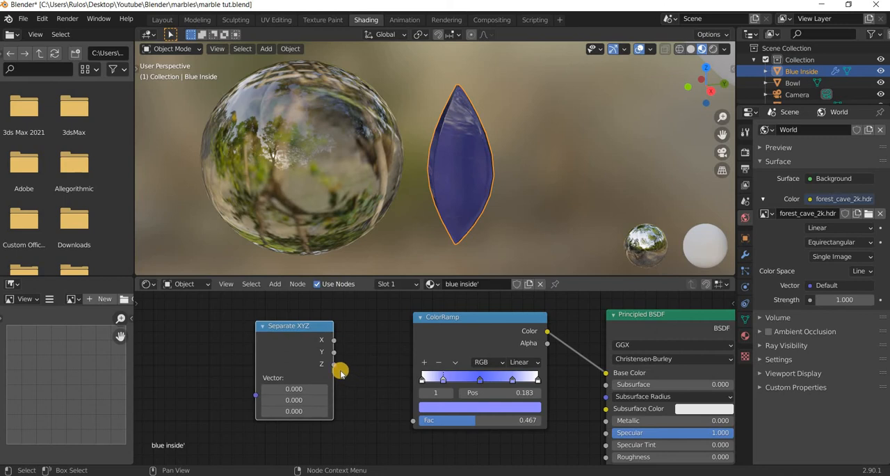
{"action": "left_click_drag", "start_coordinate": [335, 366], "coordinate": [412, 420]}
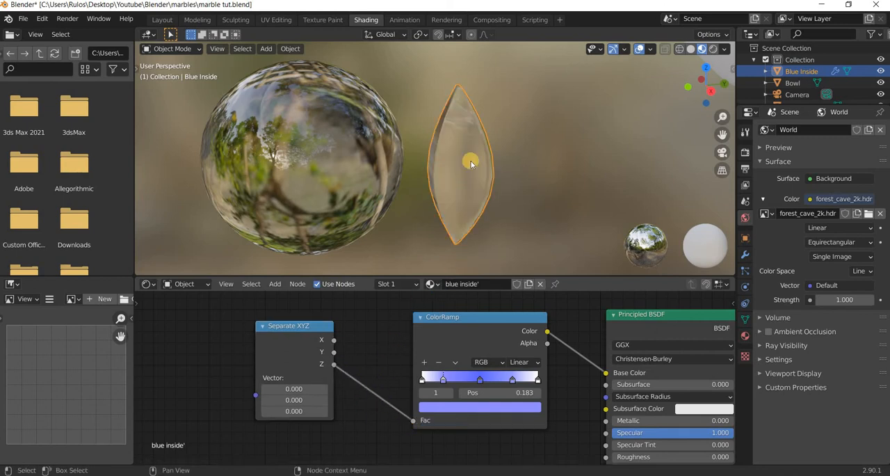
Add a Node Wrangler texture setup to the Separate XYZ node, and shift that node clear of the Image Texture node.
{"action": "middle_click_drag", "start_coordinate": [355, 364], "coordinate": [503, 385]}
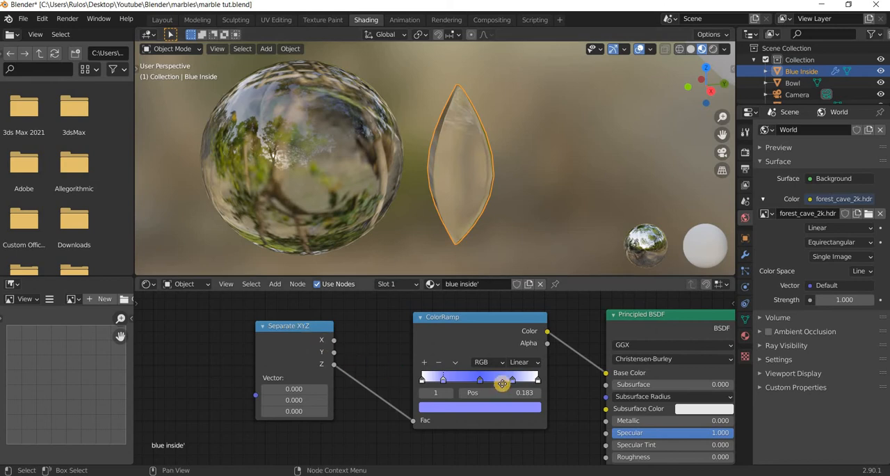
{"action": "left_click", "coordinate": [440, 351]}
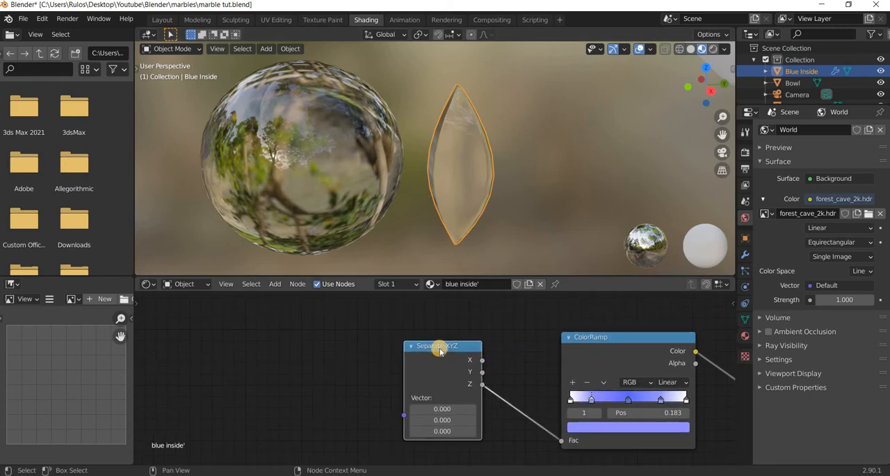
{"action": "key", "text": "ctrl+t"}
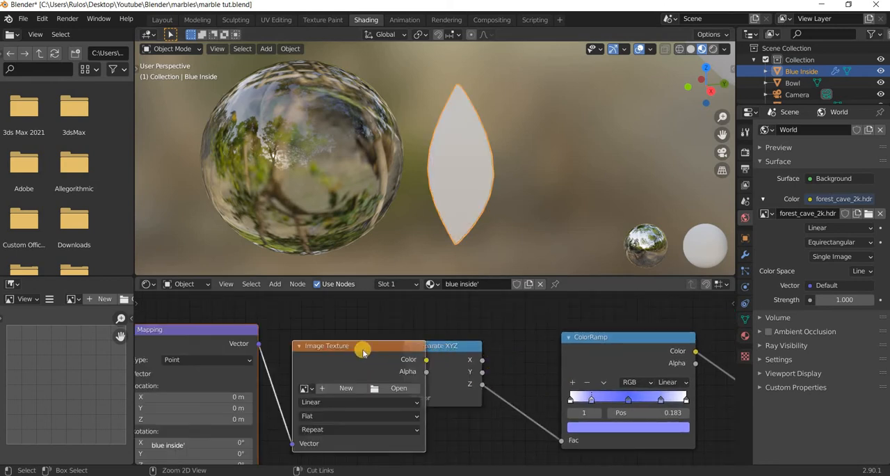
{"action": "left_click_drag", "start_coordinate": [456, 347], "coordinate": [511, 339]}
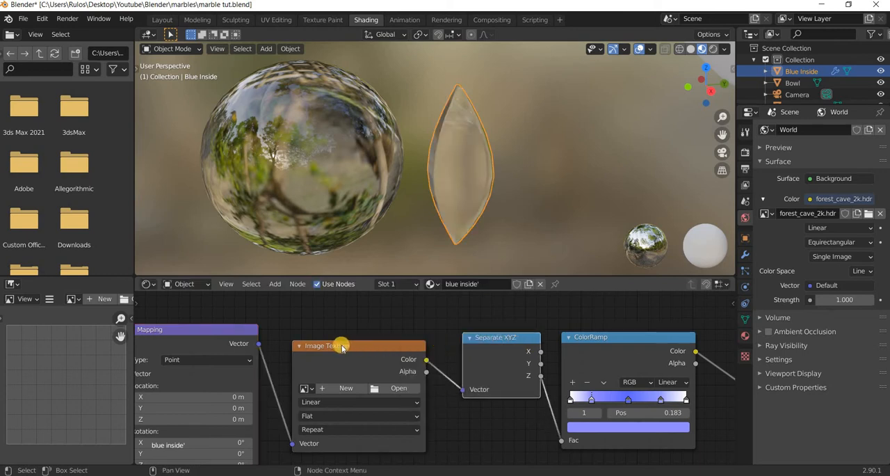
Search the add-ons preferences for "node" to check whether Node Wrangler is enabled.
{"action": "left_click", "coordinate": [42, 20]}
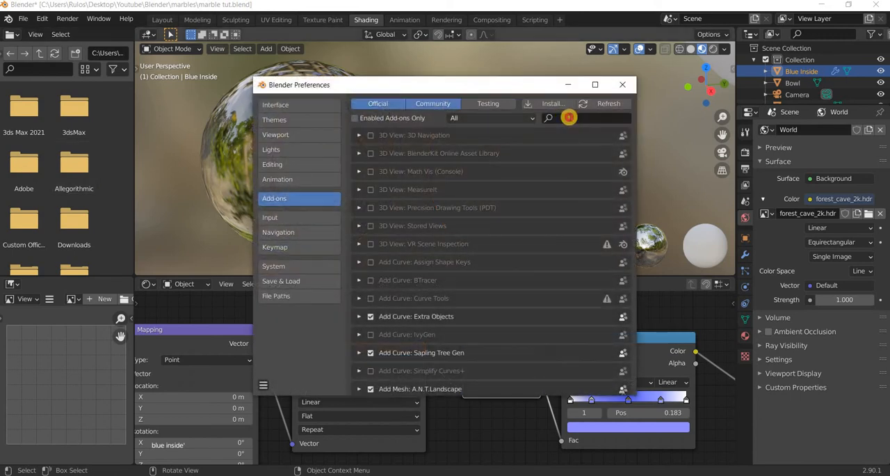
{"action": "left_click", "coordinate": [570, 118]}
{"action": "type", "text": "node"}
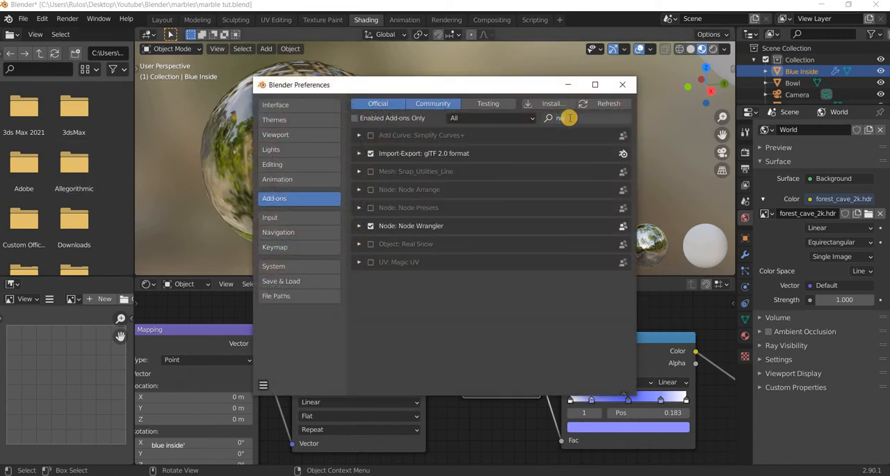
{"action": "left_click", "coordinate": [622, 85]}
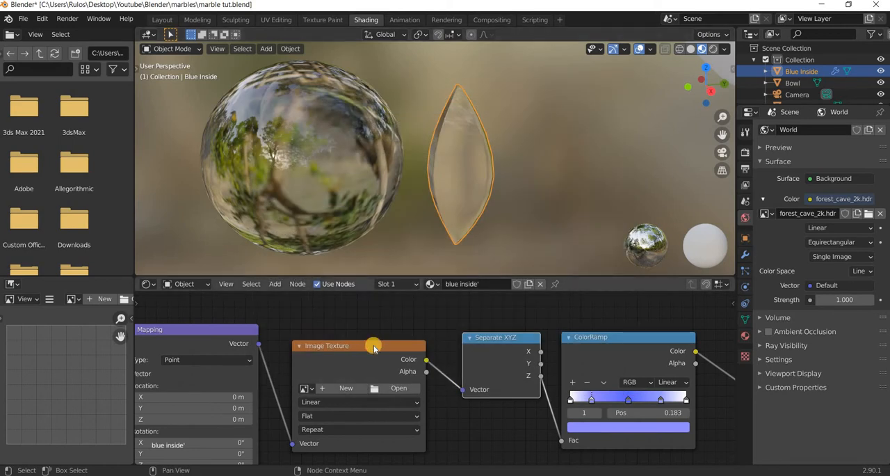
Remove the Image Texture node and drive Separate XYZ from the Generated texture coordinates through the Mapping node.
{"action": "key", "text": "x"}
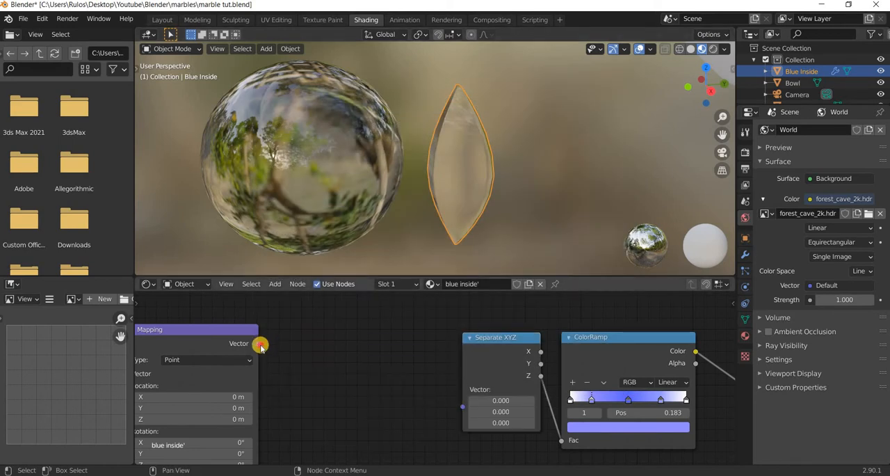
{"action": "left_click_drag", "start_coordinate": [465, 413], "coordinate": [463, 410]}
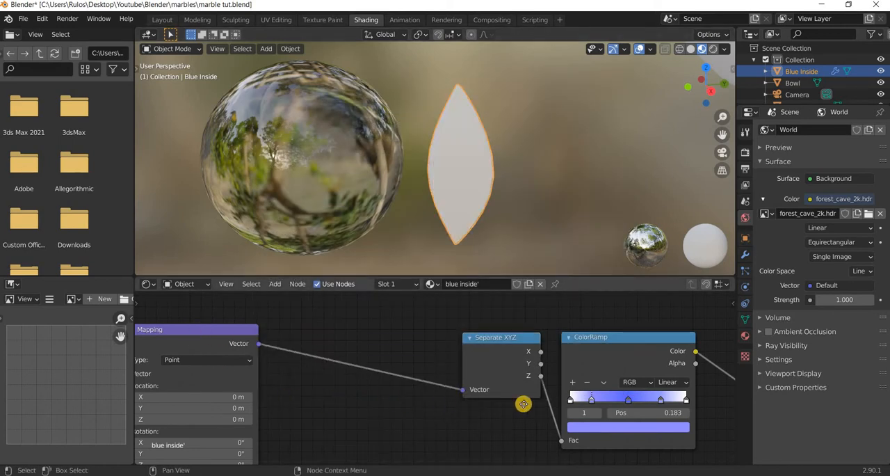
{"action": "scroll", "coordinate": [588, 412], "scroll_direction": "down", "scroll_amount": 1}
{"action": "middle_click_drag", "start_coordinate": [151, 376], "coordinate": [411, 388]}
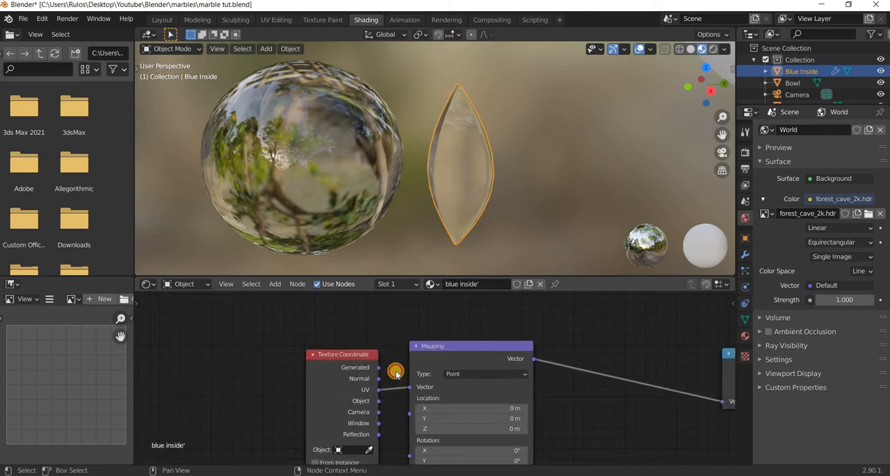
{"action": "left_click_drag", "start_coordinate": [376, 368], "coordinate": [412, 334]}
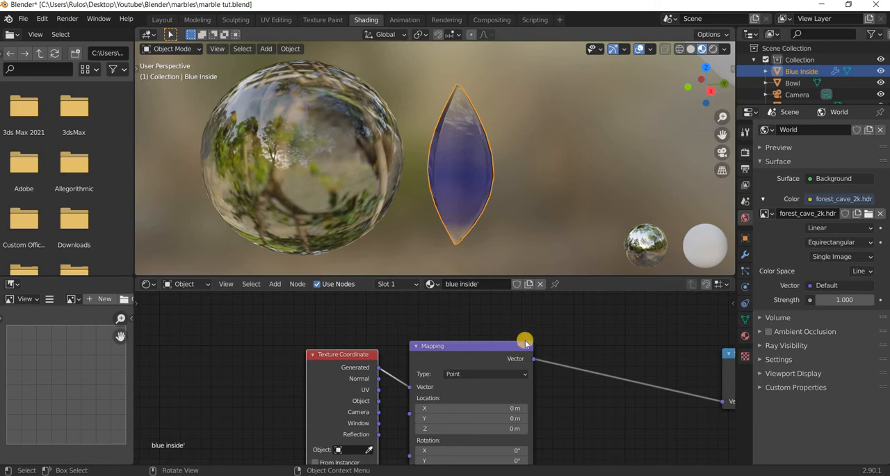
Move Separate XYZ away from the ColorRamp, and spread the ramp's two light blue stops to about 0.121 and 0.793.
{"action": "scroll", "coordinate": [421, 342], "scroll_direction": "right", "scroll_amount": 10, "text": "ctrl"}
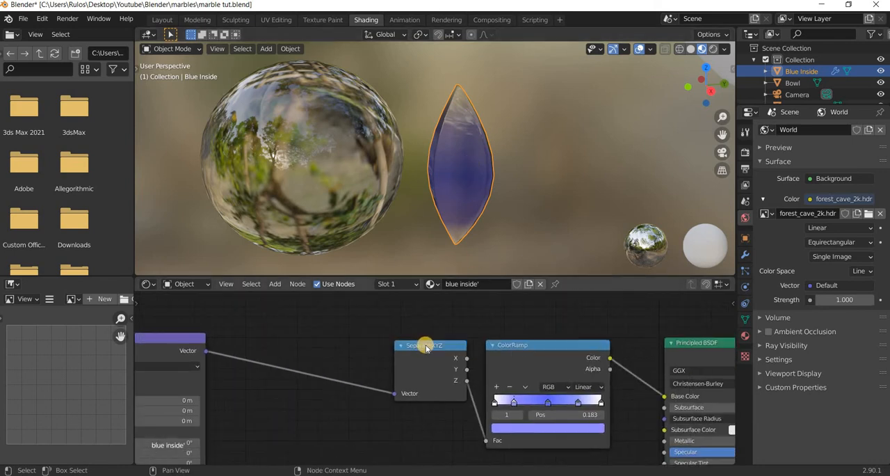
{"action": "left_click_drag", "start_coordinate": [429, 349], "coordinate": [353, 350]}
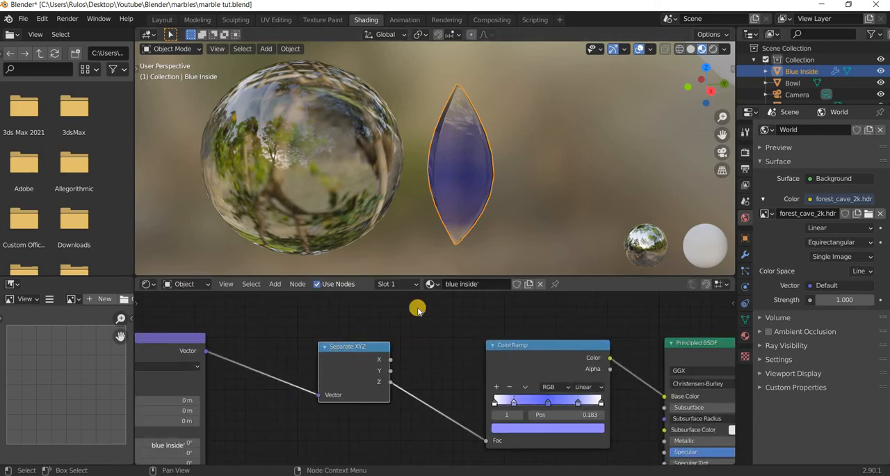
{"action": "middle_click_drag", "start_coordinate": [507, 374], "coordinate": [552, 372]}
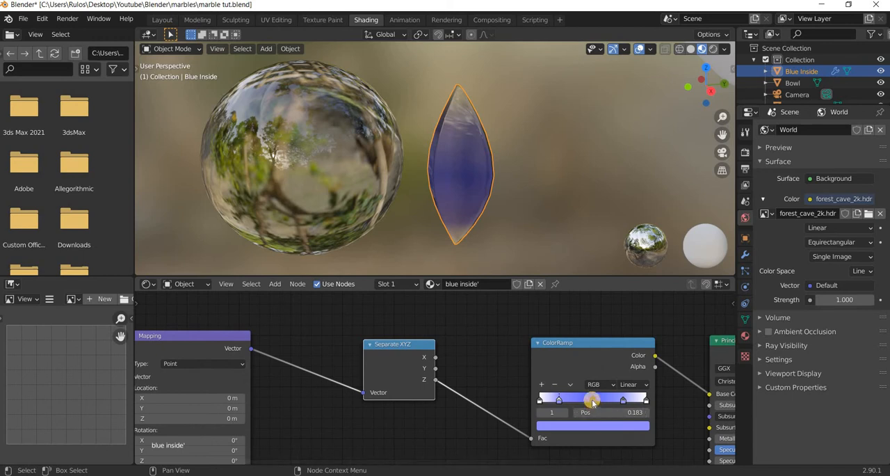
{"action": "left_click", "coordinate": [591, 400], "text": "ctrl"}
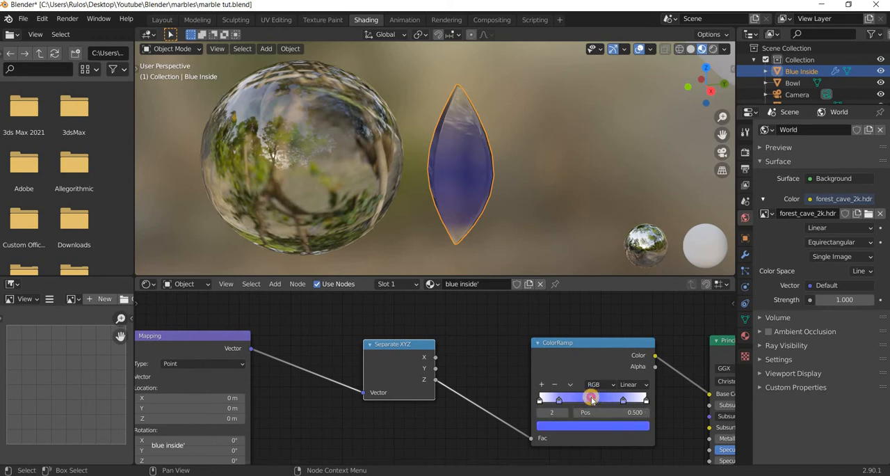
{"action": "left_click", "coordinate": [553, 401]}
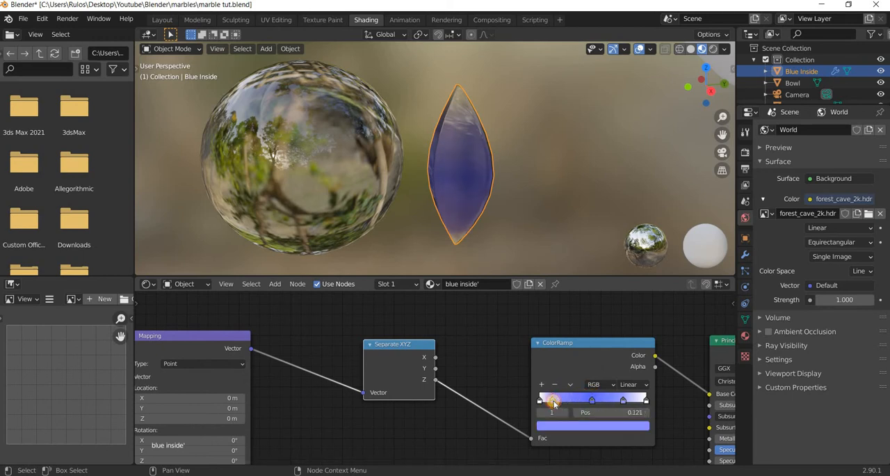
{"action": "left_click_drag", "start_coordinate": [622, 401], "coordinate": [624, 401]}
{"action": "left_click", "coordinate": [627, 401], "text": "ctrl"}
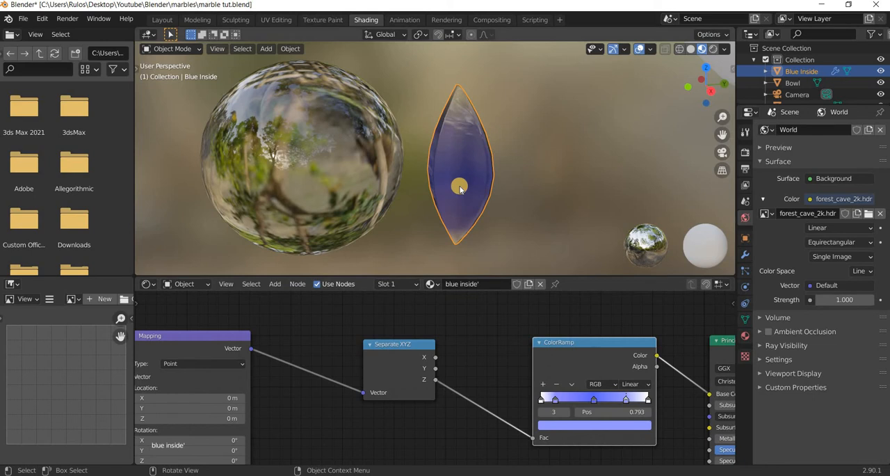
Move the Blue Inside insert about 1.5 m back into the marble and test-render the image from the camera view.
{"action": "key", "text": "g"}
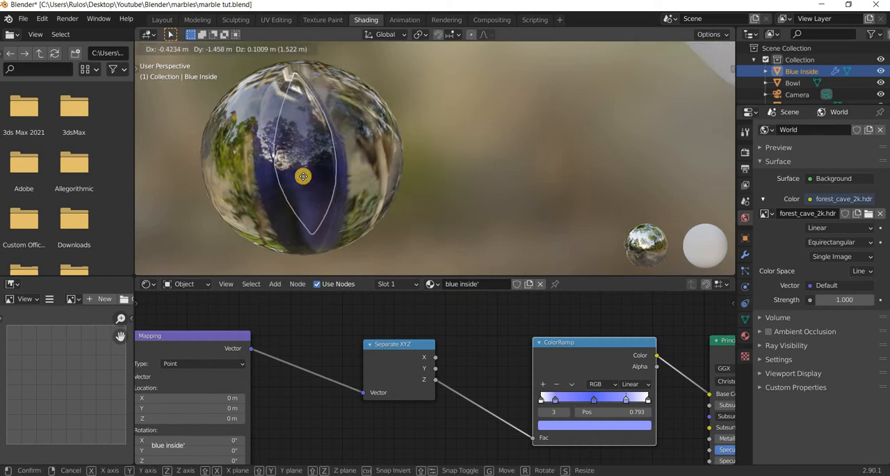
{"action": "left_click", "coordinate": [310, 186]}
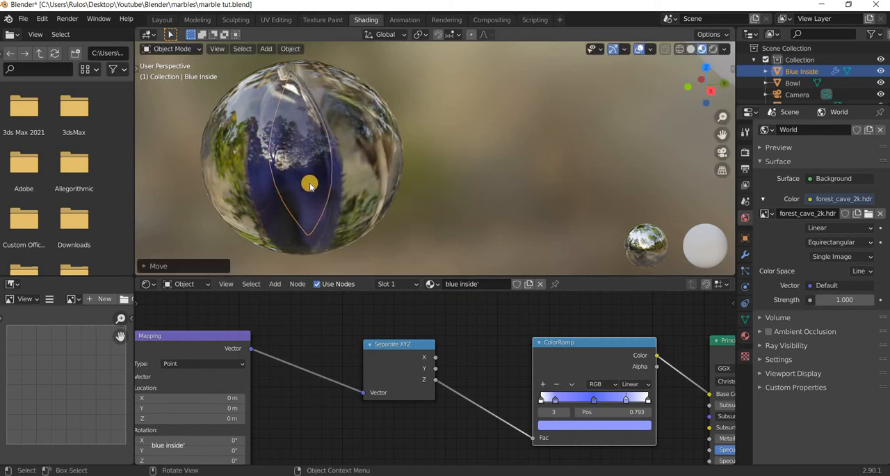
{"action": "key", "text": "KP_0"}
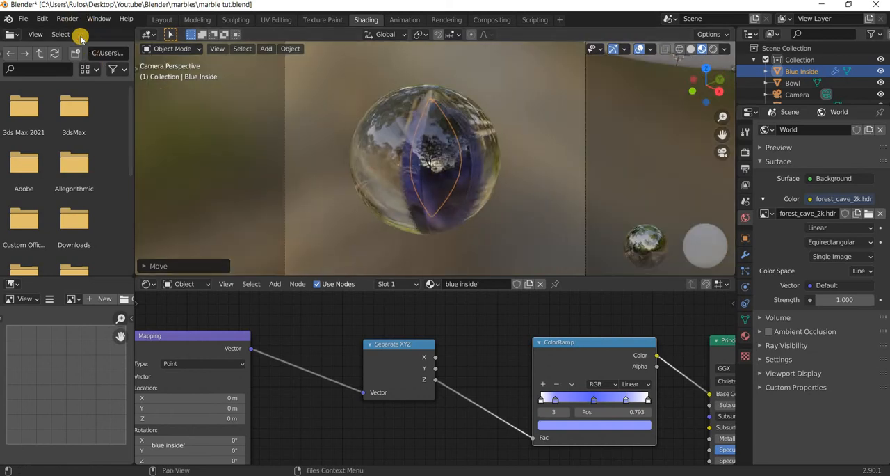
{"action": "left_click", "coordinate": [67, 18]}
{"action": "left_click", "coordinate": [90, 32]}
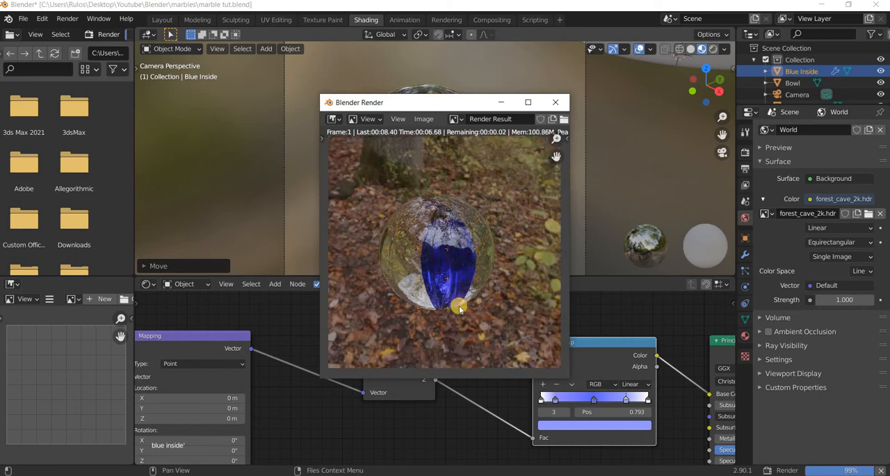
{"action": "scroll", "coordinate": [459, 308], "scroll_direction": "up", "scroll_amount": 3}
{"action": "scroll", "coordinate": [556, 143], "scroll_direction": "down", "scroll_amount": 3}
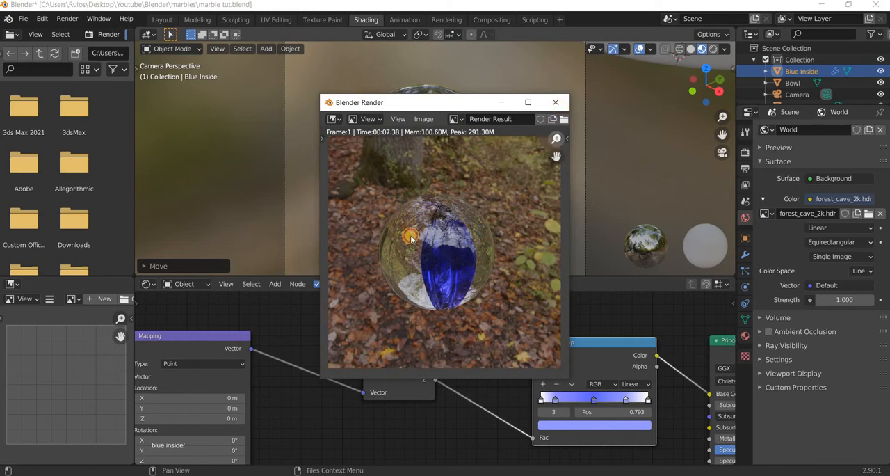
{"action": "key", "text": "Escape"}
Reposition Separate XYZ nearer the Mapping node, and select the four nodes that feed the Principled BSDF's base color.
{"action": "scroll", "coordinate": [454, 227], "scroll_direction": "down", "scroll_amount": 6}
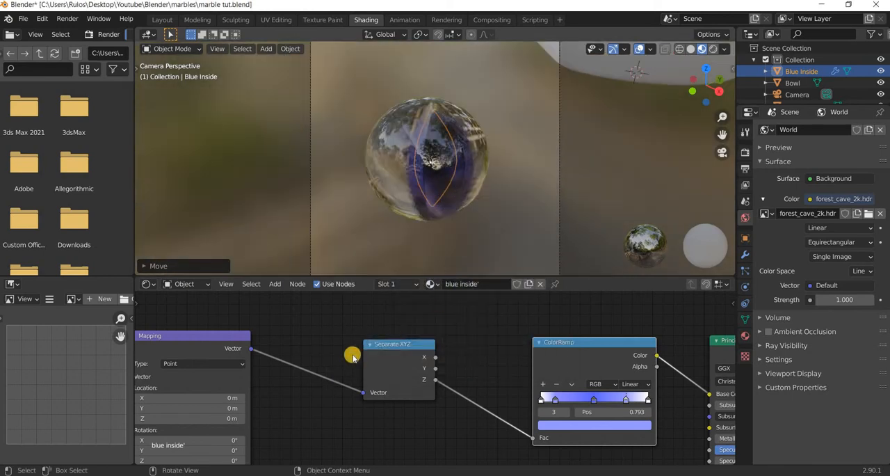
{"action": "scroll", "coordinate": [477, 413], "scroll_direction": "down", "scroll_amount": 2}
{"action": "scroll", "coordinate": [385, 401], "scroll_direction": "down", "scroll_amount": 2}
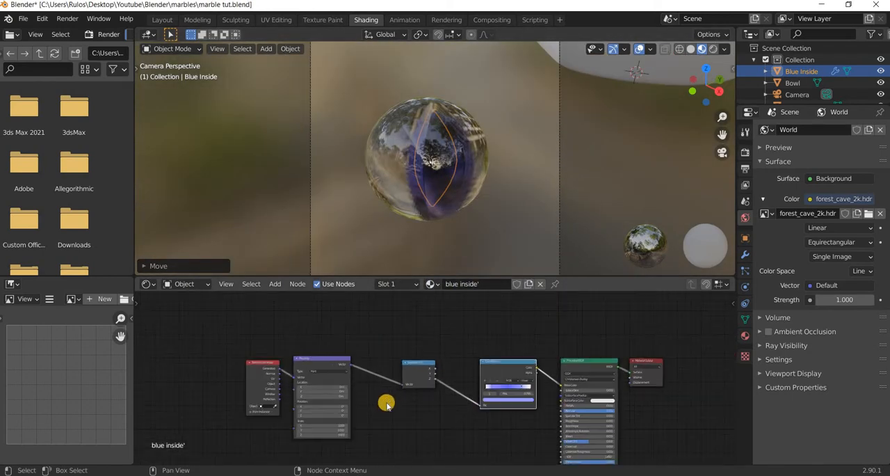
{"action": "middle_click_drag", "start_coordinate": [419, 352], "coordinate": [394, 350]}
{"action": "left_click_drag", "start_coordinate": [393, 349], "coordinate": [309, 349]}
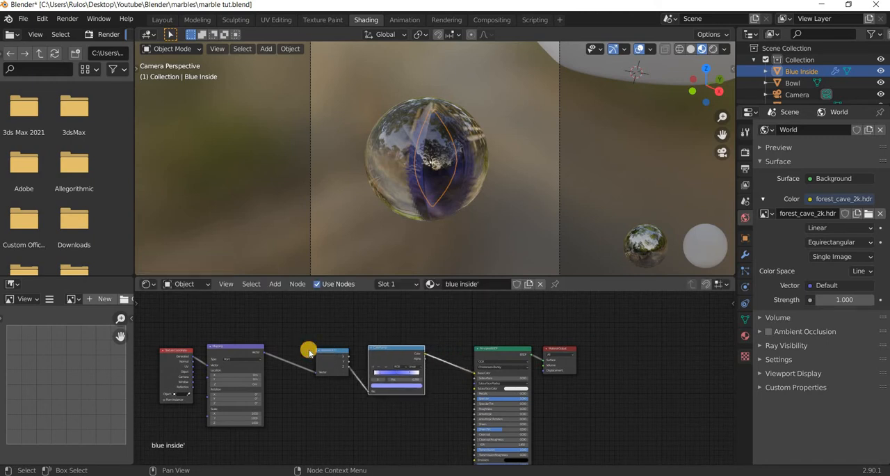
{"action": "left_click_drag", "start_coordinate": [158, 329], "coordinate": [341, 369]}
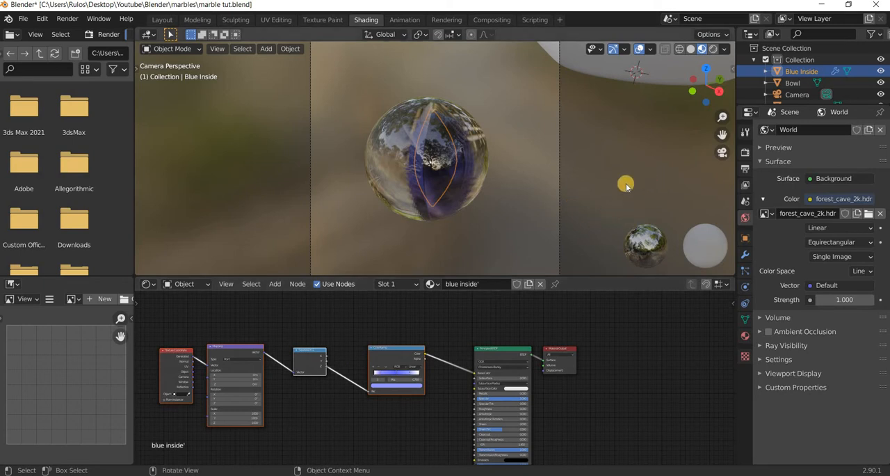
{"action": "key", "text": "n"}
{"action": "left_click", "coordinate": [729, 117]}
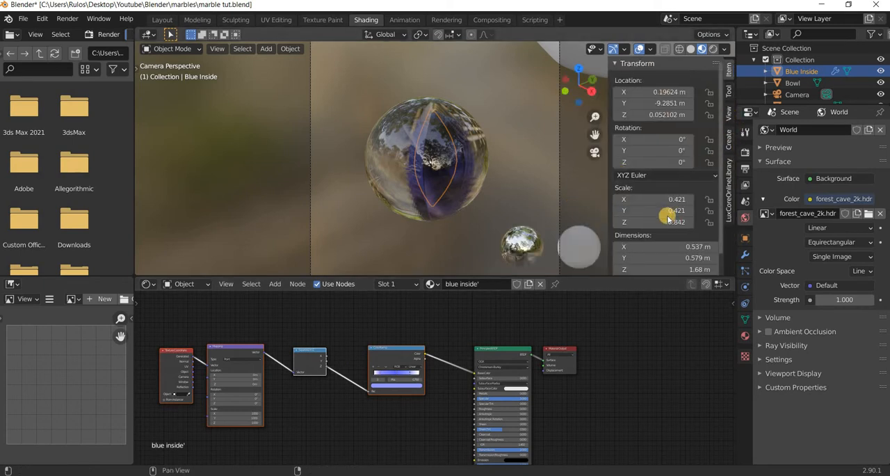
{"action": "key", "text": "n"}
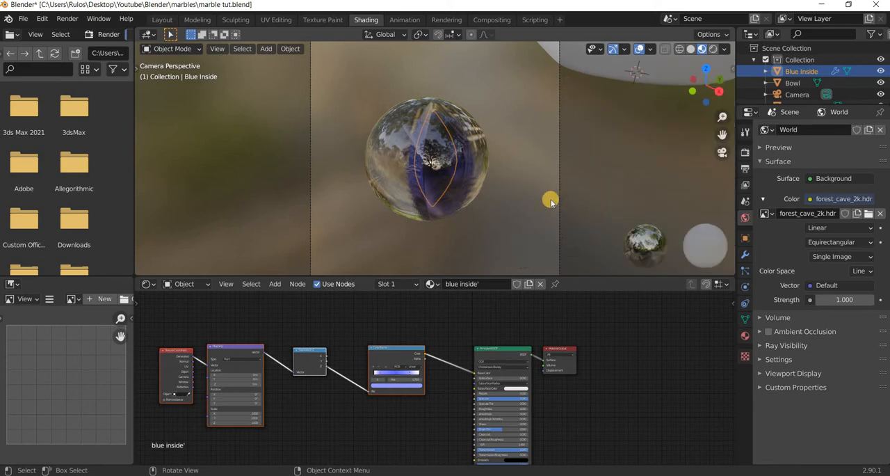
In wireframe shading, select the red inside.001 insert inside another marble and create a new material for it.
{"action": "middle_click_drag", "start_coordinate": [512, 211], "coordinate": [327, 213]}
{"action": "scroll", "coordinate": [363, 213], "scroll_direction": "down", "scroll_amount": 6}
{"action": "middle_click_drag", "start_coordinate": [459, 207], "coordinate": [530, 190]}
{"action": "middle_click_drag", "start_coordinate": [308, 225], "coordinate": [373, 168]}
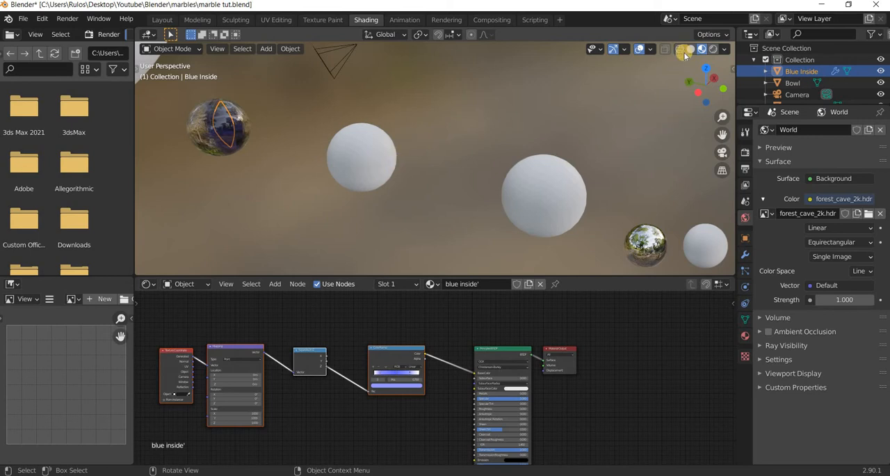
{"action": "key", "text": "shift+z"}
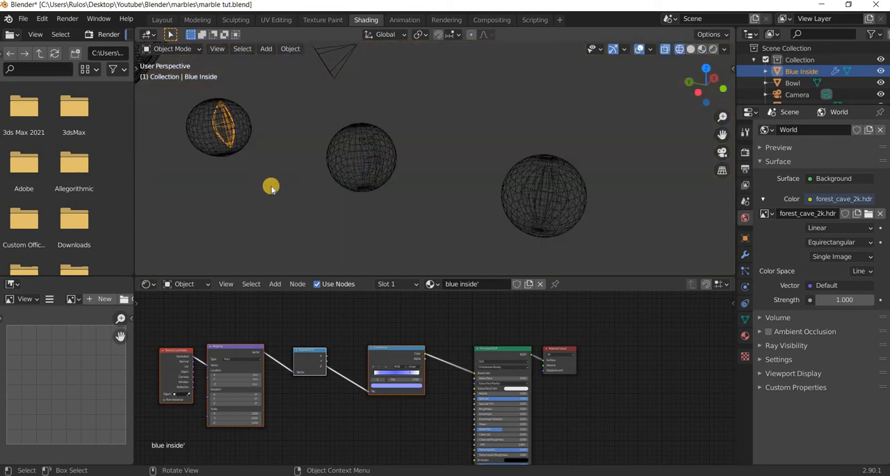
{"action": "scroll", "coordinate": [224, 176], "scroll_direction": "up", "scroll_amount": 6}
{"action": "left_click", "coordinate": [219, 170]}
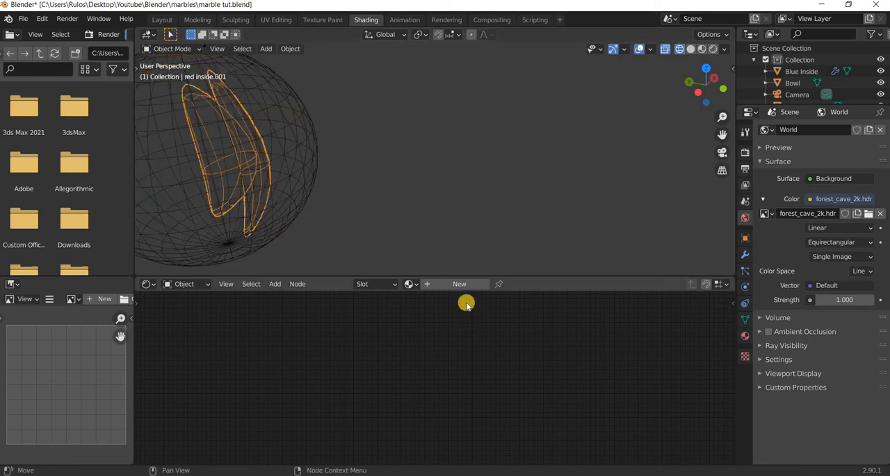
{"action": "left_click", "coordinate": [449, 283]}
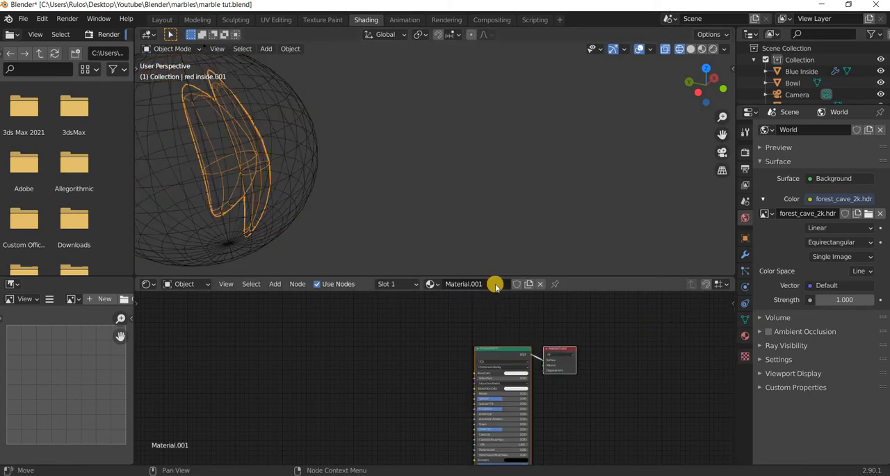
Enlarge the outliner so it lists every object, and select red inside.001 in it.
{"action": "left_click", "coordinate": [495, 283]}
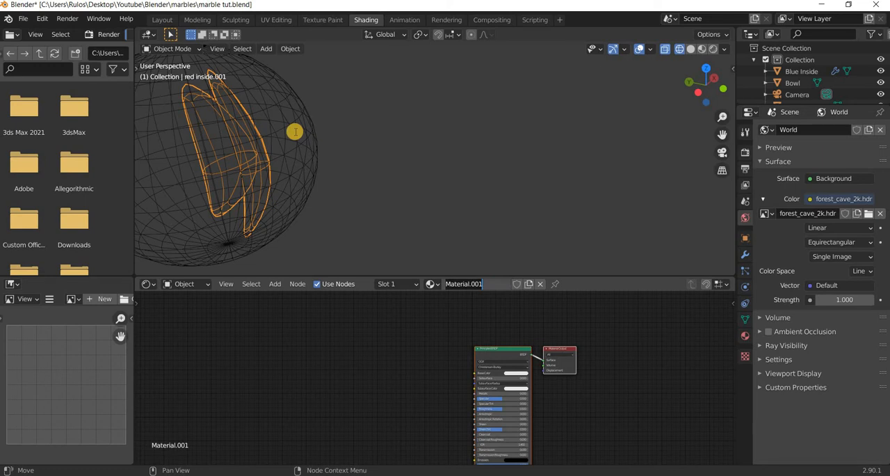
{"action": "left_click", "coordinate": [805, 104]}
{"action": "left_click_drag", "start_coordinate": [805, 105], "coordinate": [803, 224]}
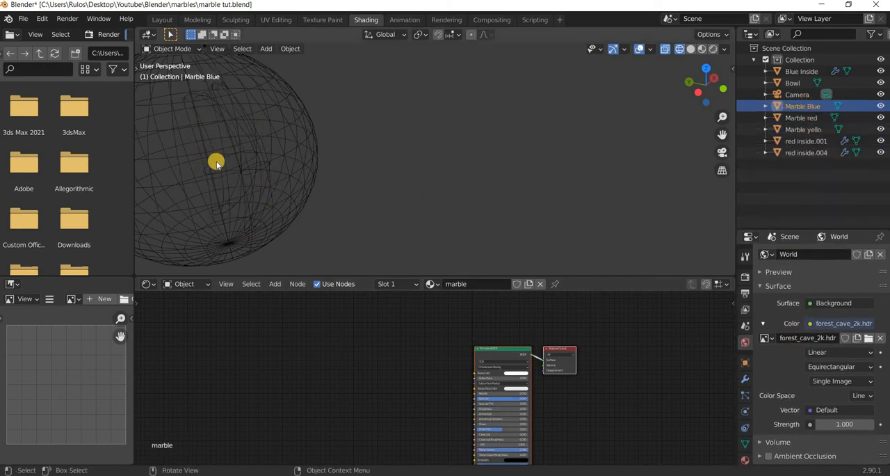
{"action": "left_click", "coordinate": [803, 142]}
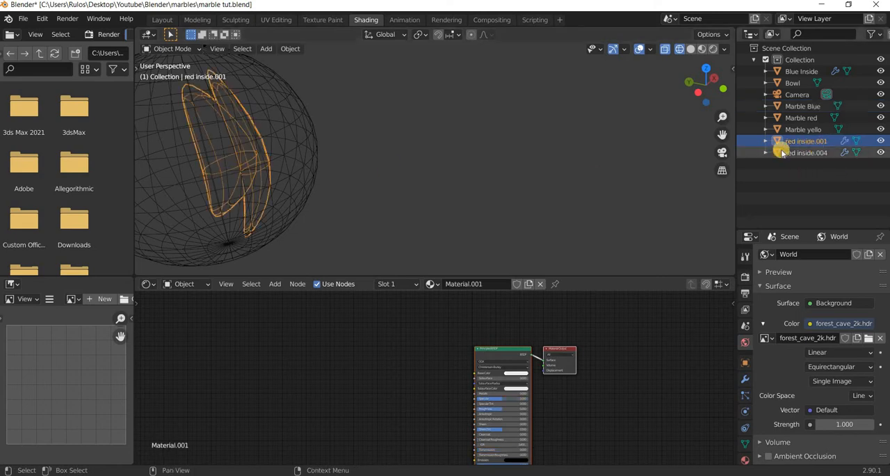
Rename the new material on the red inside.001 insert to "red inside".
{"action": "left_click", "coordinate": [520, 358]}
{"action": "left_click", "coordinate": [488, 283]}
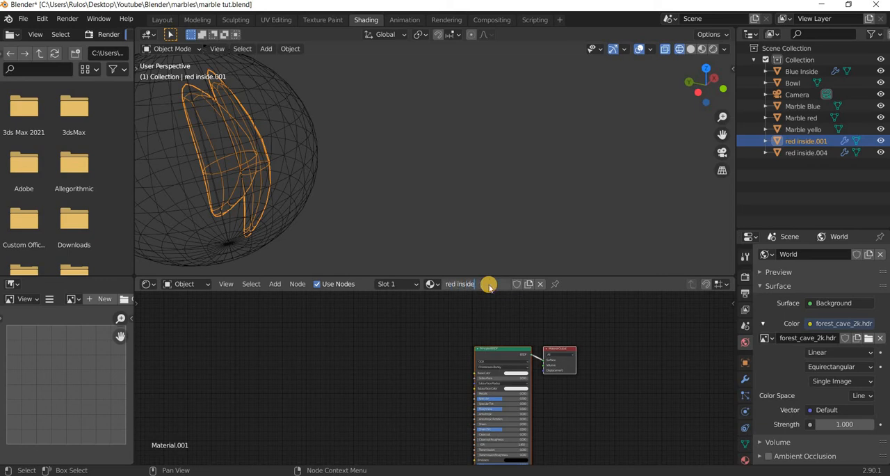
{"action": "type", "text": "red inside"}
{"action": "key", "text": "Return"}
Paste the copied gradient nodes into the red inside material and connect the ColorRamp color to the Principled BSDF base color.
{"action": "key", "text": "ctrl+v"}
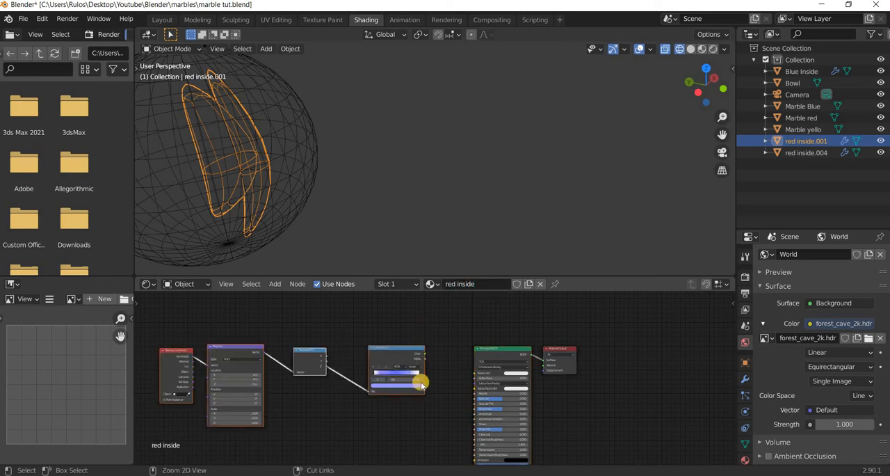
{"action": "scroll", "coordinate": [417, 338], "scroll_direction": "up", "scroll_amount": 4}
{"action": "left_click_drag", "start_coordinate": [418, 337], "coordinate": [502, 369]}
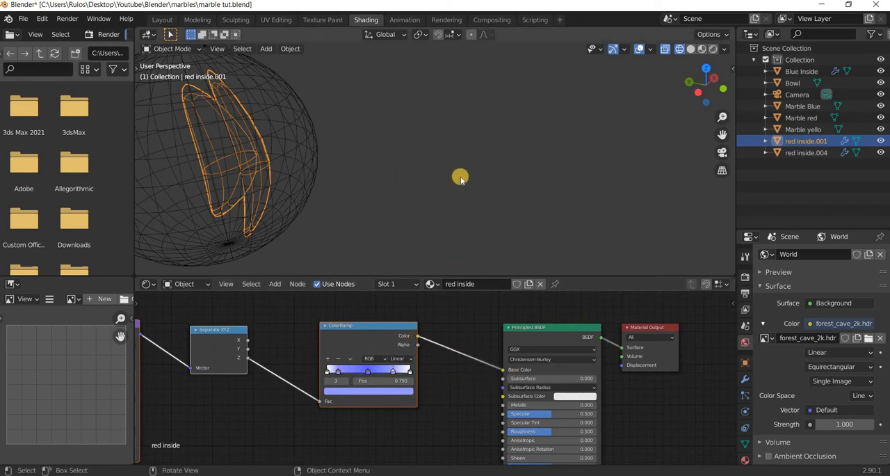
In camera view, try to reframe the camera onto another marble with Camera to View enabled, and disable that lock.
{"action": "key", "text": "KP_0"}
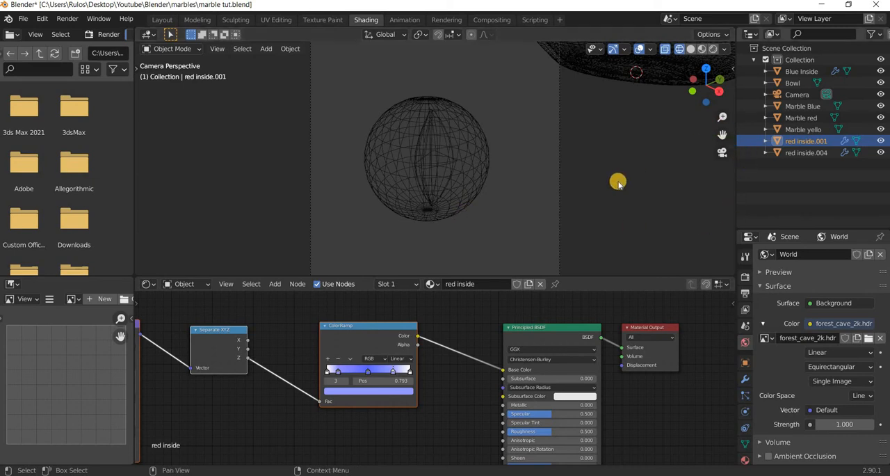
{"action": "key", "text": "n"}
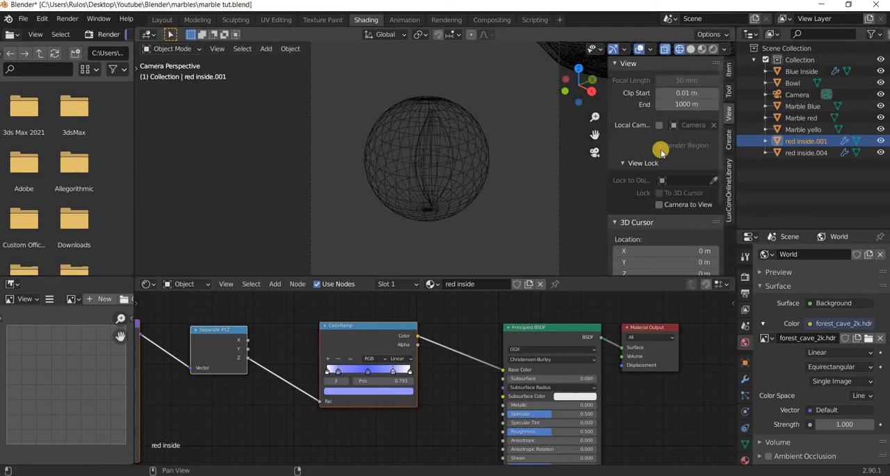
{"action": "left_click", "coordinate": [660, 204]}
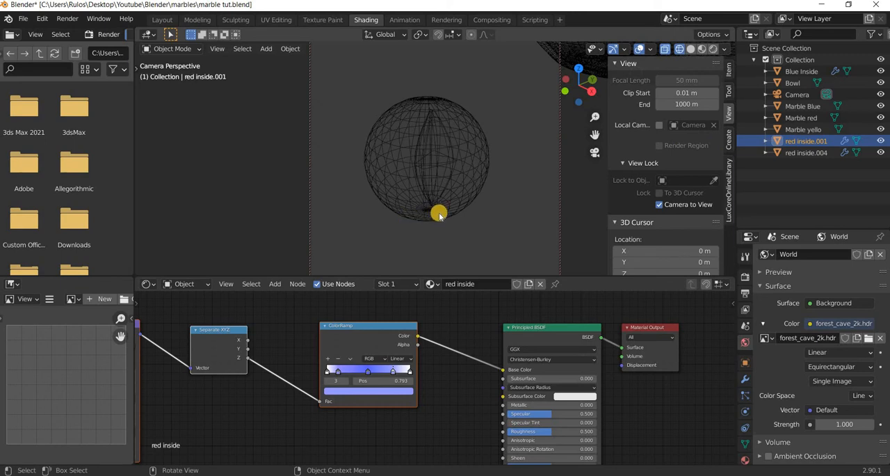
{"action": "mouse_move", "coordinate": [515, 216]}
{"action": "middle_mouse_down"}
{"action": "mouse_move", "coordinate": [358, 202]}
{"action": "mouse_move", "coordinate": [525, 222]}
{"action": "mouse_move", "coordinate": [313, 215]}
{"action": "middle_mouse_up"}
{"action": "left_click", "coordinate": [499, 218]}
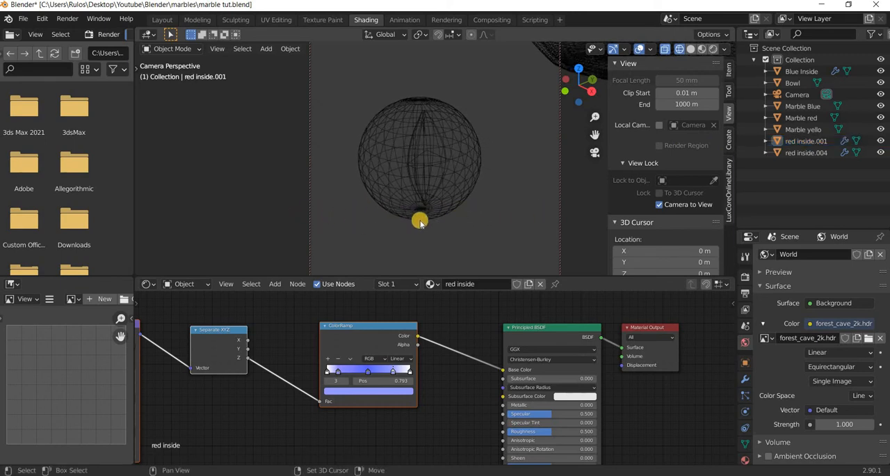
{"action": "middle_click_drag", "start_coordinate": [419, 221], "coordinate": [155, 209], "text": "shift"}
{"action": "middle_click_drag", "start_coordinate": [490, 214], "coordinate": [490, 215], "text": "shift"}
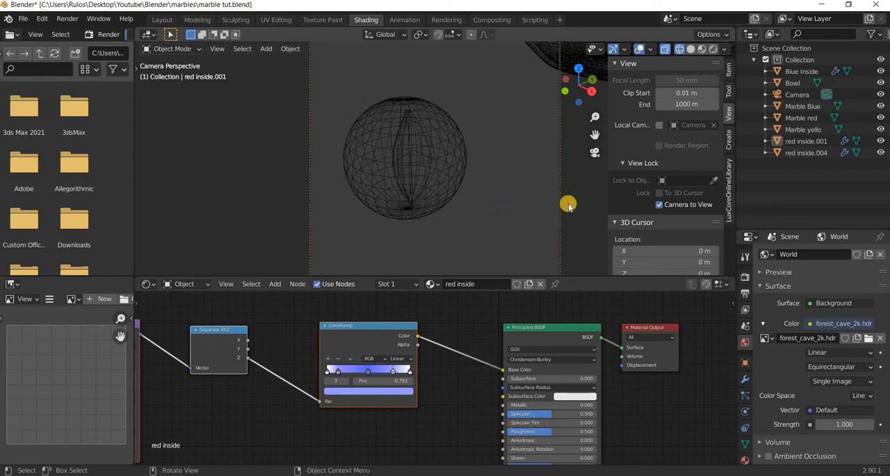
{"action": "left_click", "coordinate": [659, 204]}
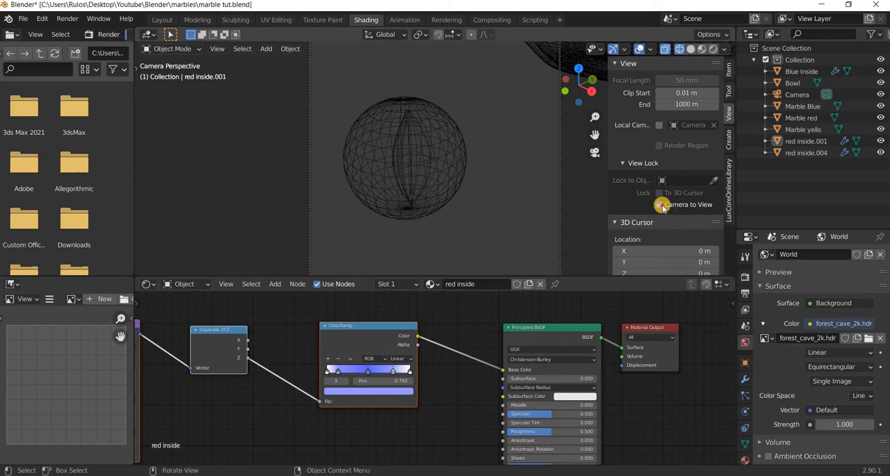
In top orthographic view, select the camera and move it about 5 m along negative Y toward the Marble red sphere.
{"action": "scroll", "coordinate": [479, 212], "scroll_direction": "down", "scroll_amount": 5}
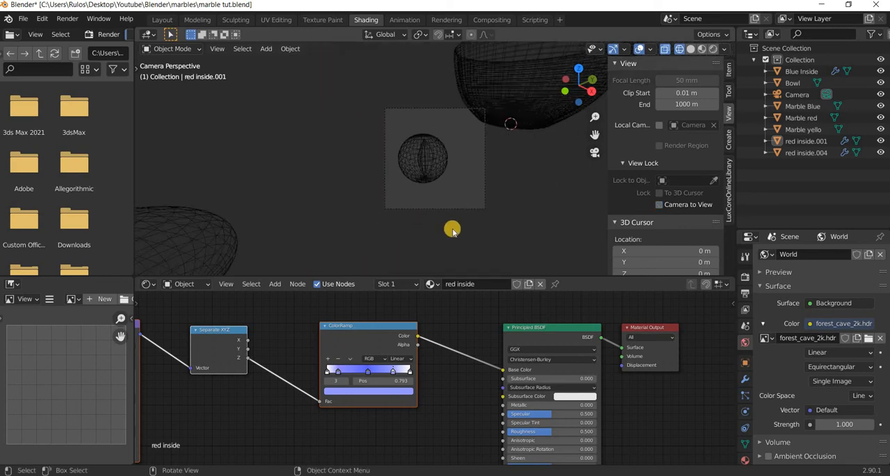
{"action": "middle_click_drag", "start_coordinate": [479, 212], "coordinate": [419, 223], "text": "shift"}
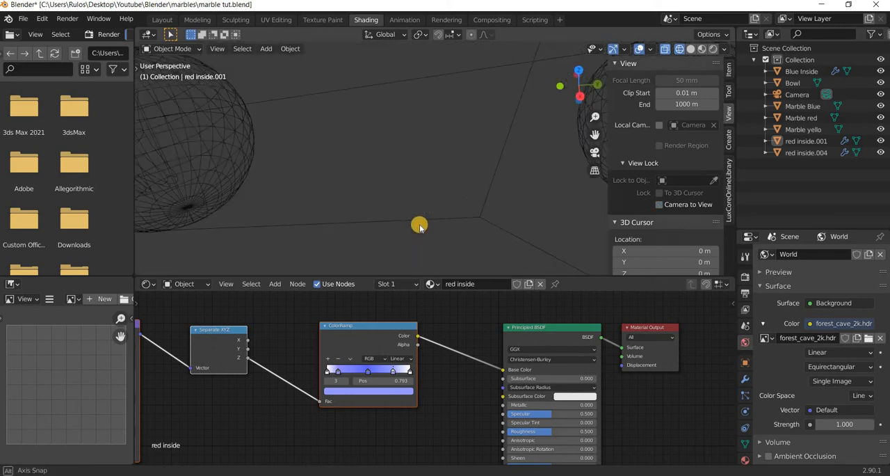
{"action": "scroll", "coordinate": [419, 222], "scroll_direction": "down", "scroll_amount": 3}
{"action": "scroll", "coordinate": [420, 224], "scroll_direction": "down", "scroll_amount": 6}
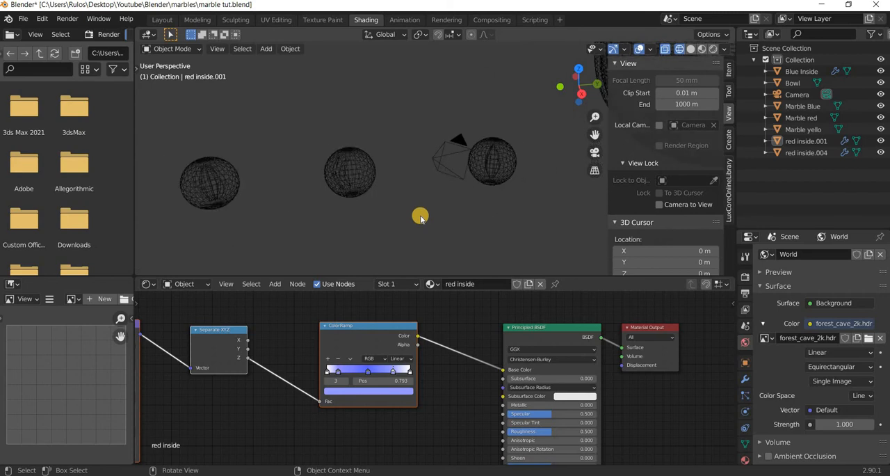
{"action": "key", "text": "KP_7"}
{"action": "scroll", "coordinate": [428, 177], "scroll_direction": "down", "scroll_amount": 4}
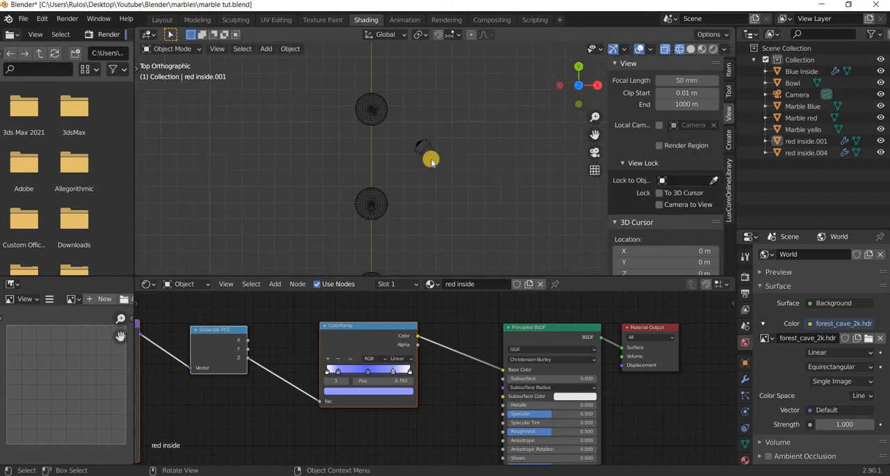
{"action": "left_click", "coordinate": [432, 160]}
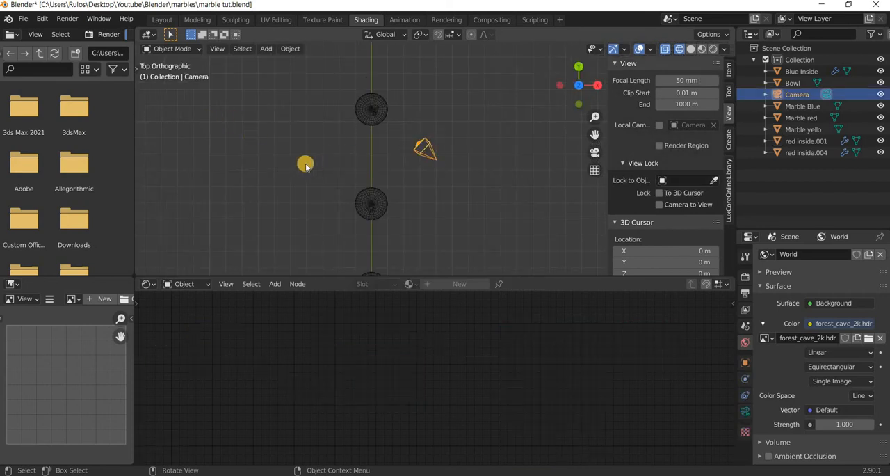
{"action": "key", "text": "g"}
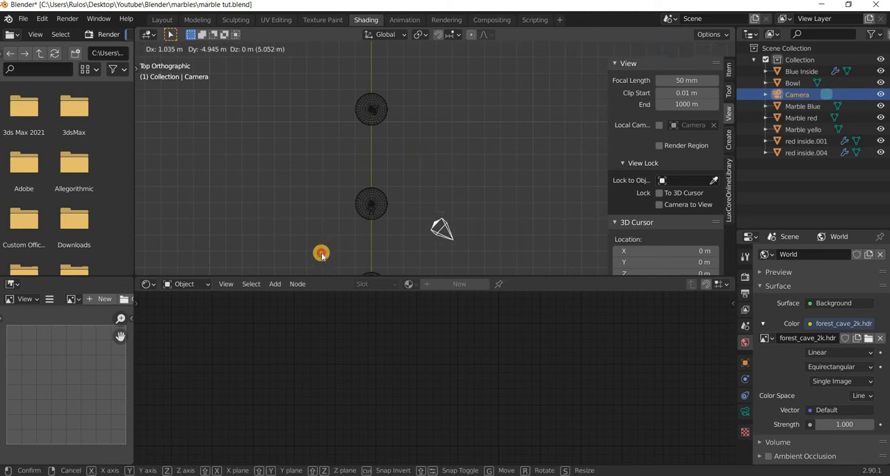
{"action": "left_click", "coordinate": [524, 261]}
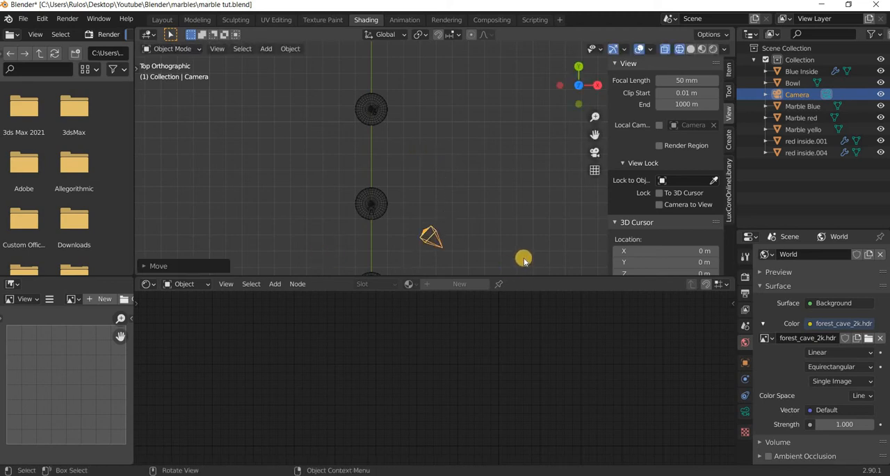
In camera view, lock the camera to the view and frame the Marble red sphere closer within the camera frame.
{"action": "key", "text": "KP_0"}
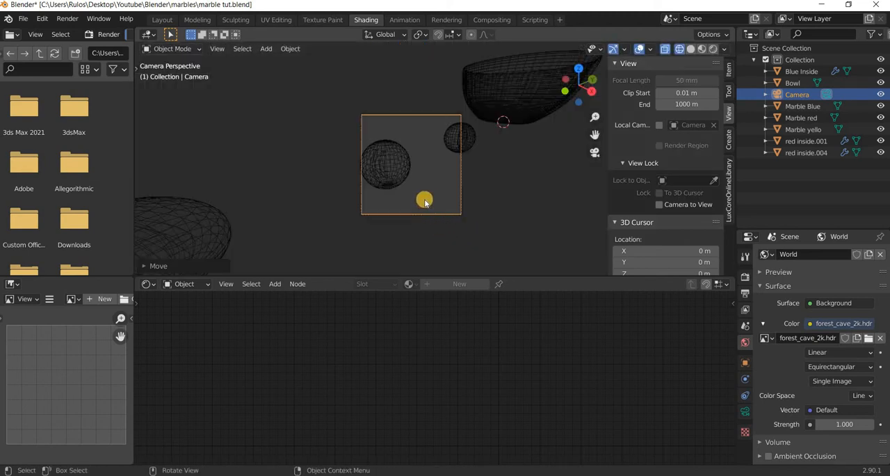
{"action": "left_click", "coordinate": [664, 204]}
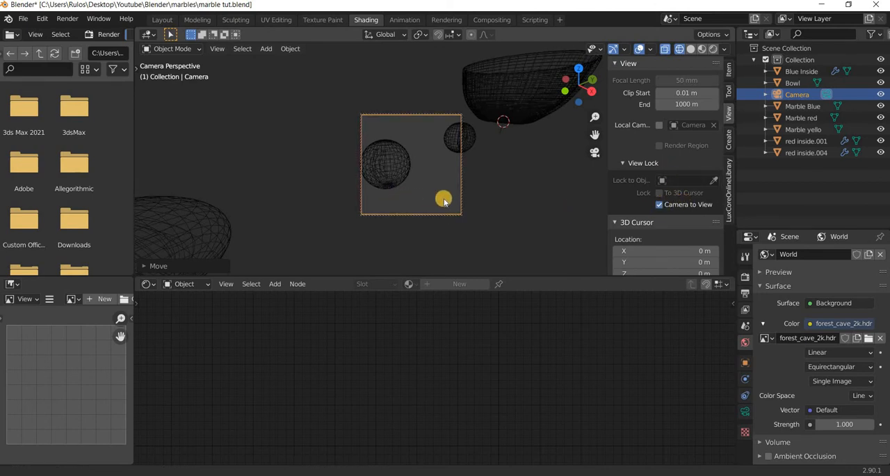
{"action": "middle_click_drag", "start_coordinate": [444, 199], "coordinate": [442, 200], "text": "shift"}
{"action": "scroll", "coordinate": [440, 201], "scroll_direction": "up", "scroll_amount": 1}
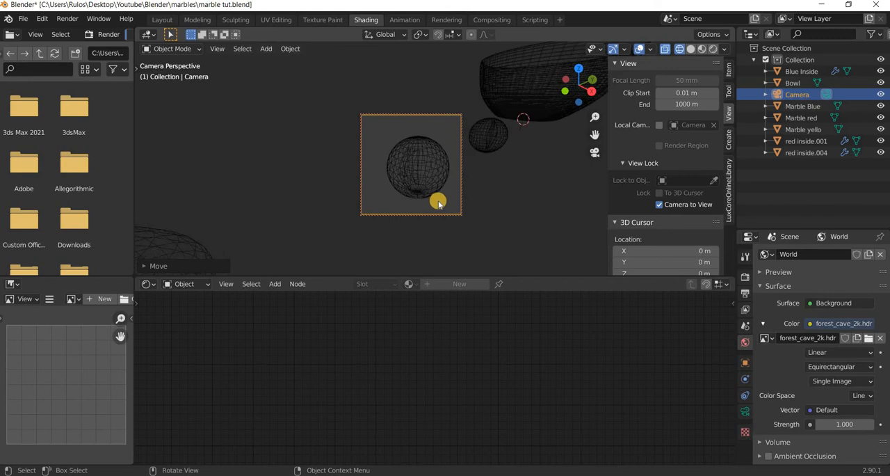
In rendered shading, select the Marble red sphere and assign the existing marble material to it.
{"action": "left_click", "coordinate": [713, 48]}
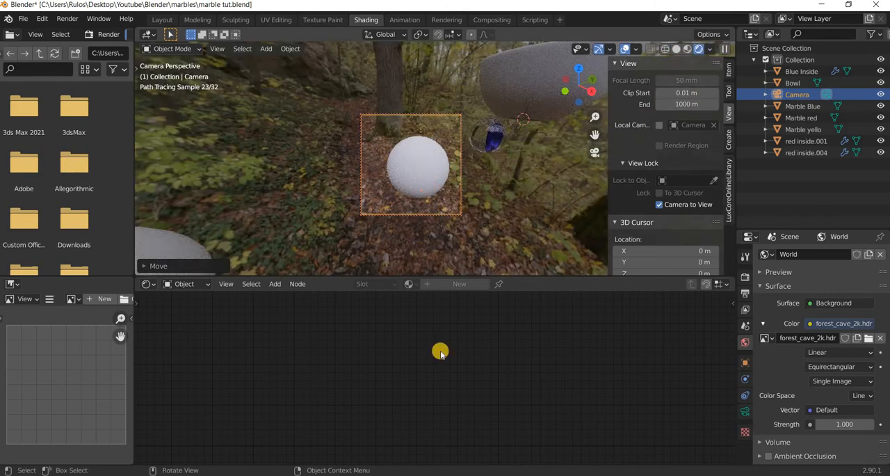
{"action": "left_click", "coordinate": [420, 174]}
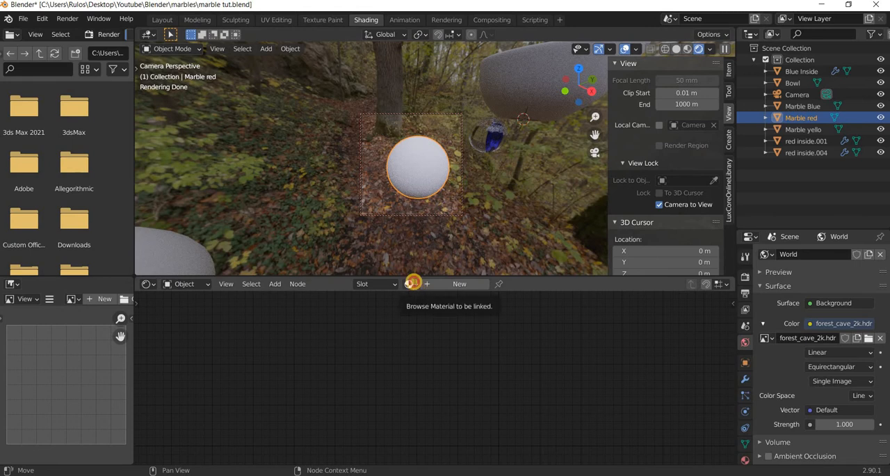
{"action": "left_click", "coordinate": [412, 283]}
{"action": "left_click", "coordinate": [424, 312]}
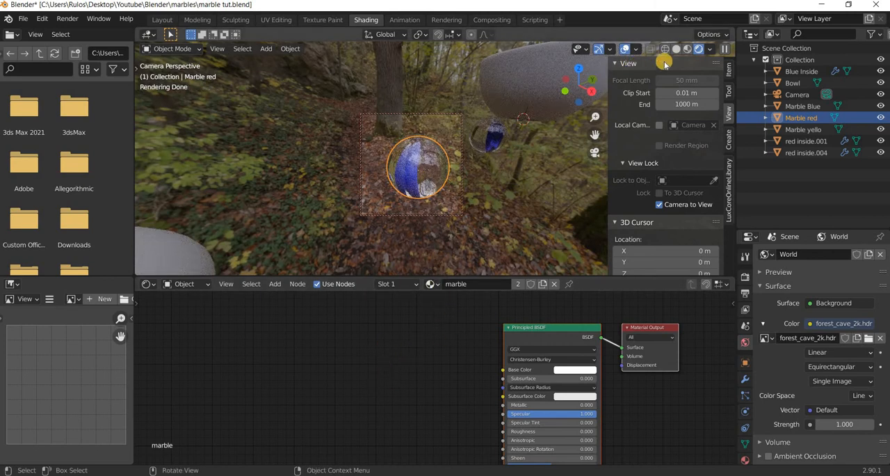
In wireframe shading, select the red inside.001 insert and set its ColorRamp's middle stop to red.
{"action": "key", "text": "shift+z"}
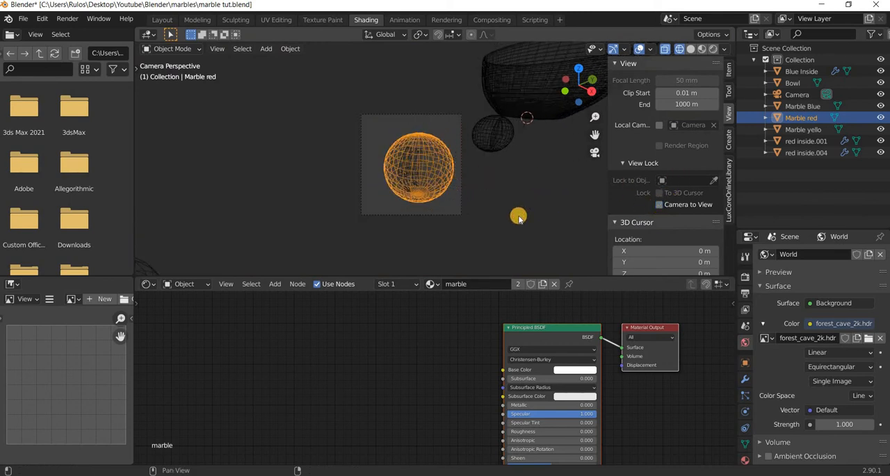
{"action": "middle_click_drag", "start_coordinate": [518, 212], "coordinate": [507, 152]}
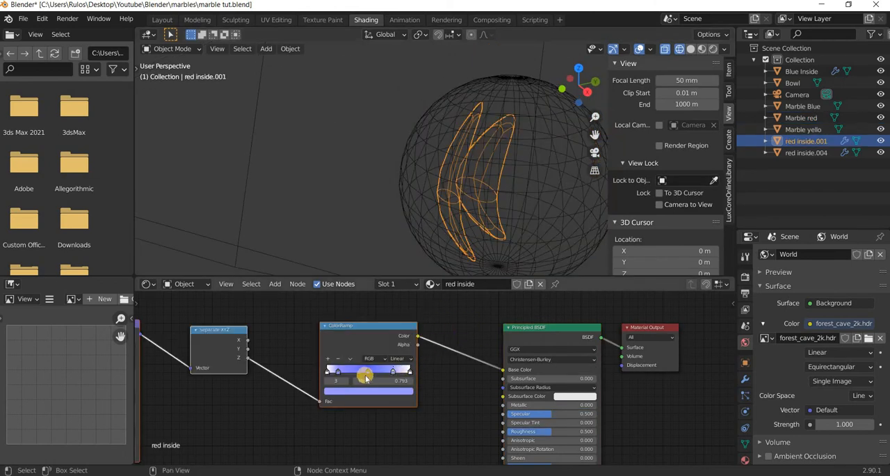
{"action": "left_click", "coordinate": [367, 372]}
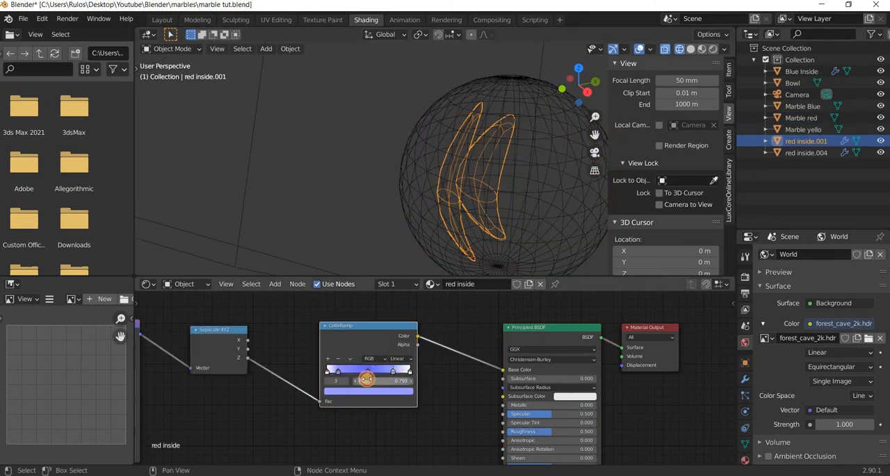
{"action": "left_click", "coordinate": [366, 391]}
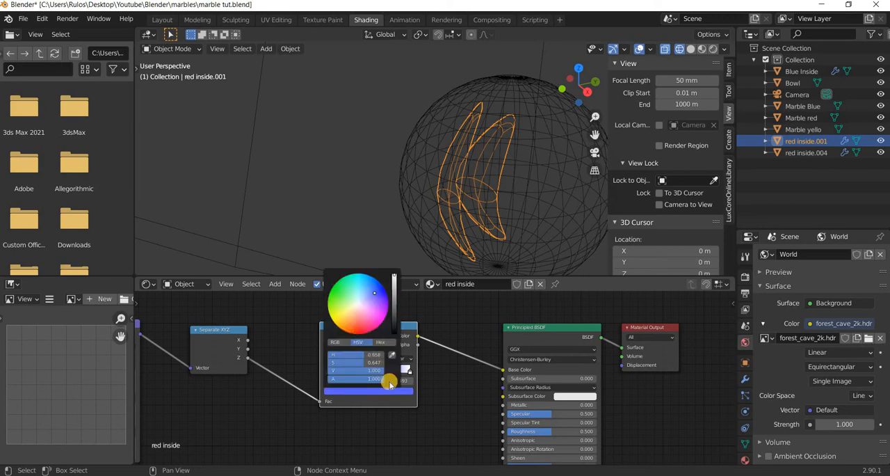
{"action": "left_click", "coordinate": [359, 329]}
{"action": "left_click", "coordinate": [371, 390]}
{"action": "left_click", "coordinate": [368, 373]}
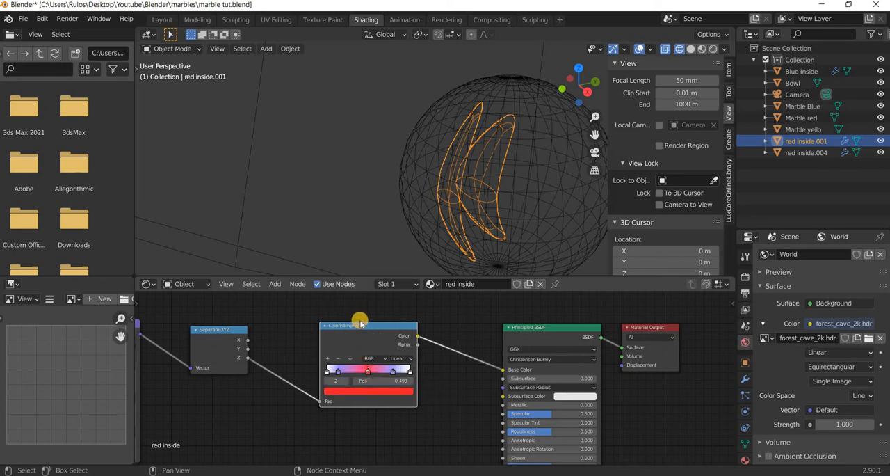
Set the ColorRamp stop at position 0.793 to light pink and the stop at 0.136 to light peach.
{"action": "left_click_drag", "start_coordinate": [430, 387], "coordinate": [431, 385]}
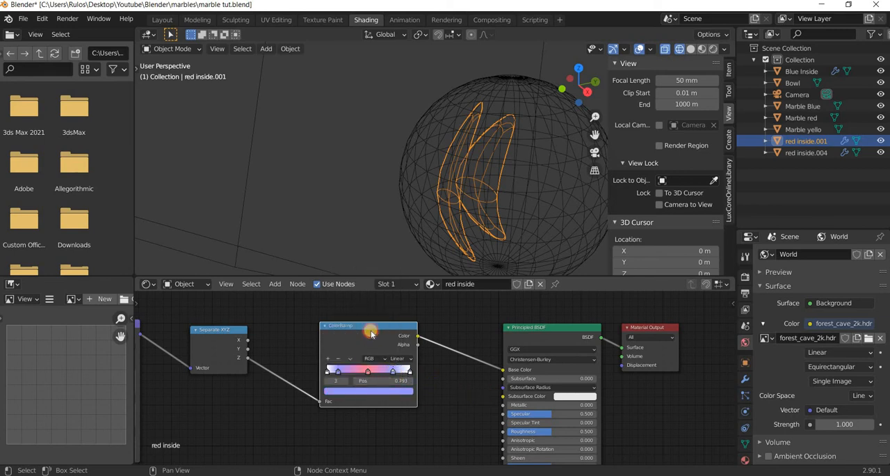
{"action": "left_click", "coordinate": [368, 391]}
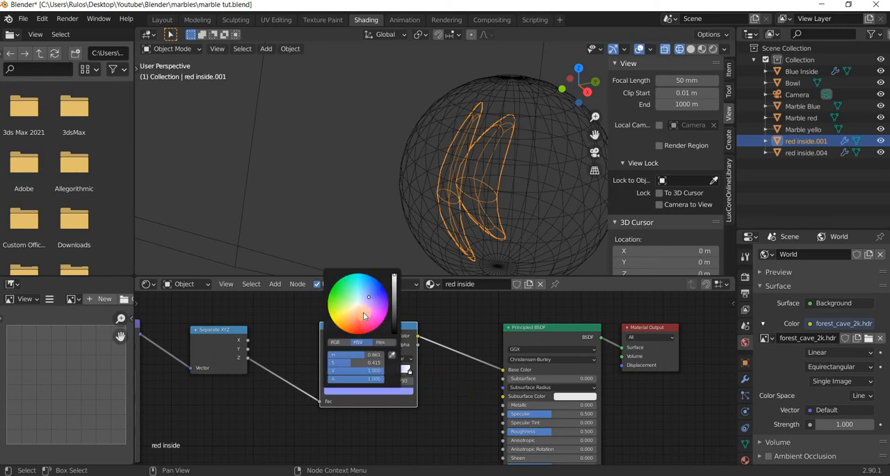
{"action": "key", "text": "ctrl+z"}
{"action": "key", "text": "ctrl+z"}
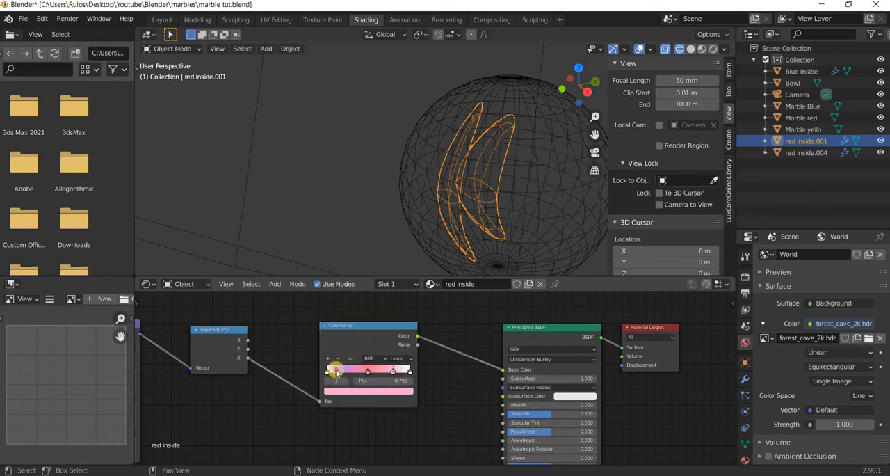
{"action": "left_click", "coordinate": [358, 391]}
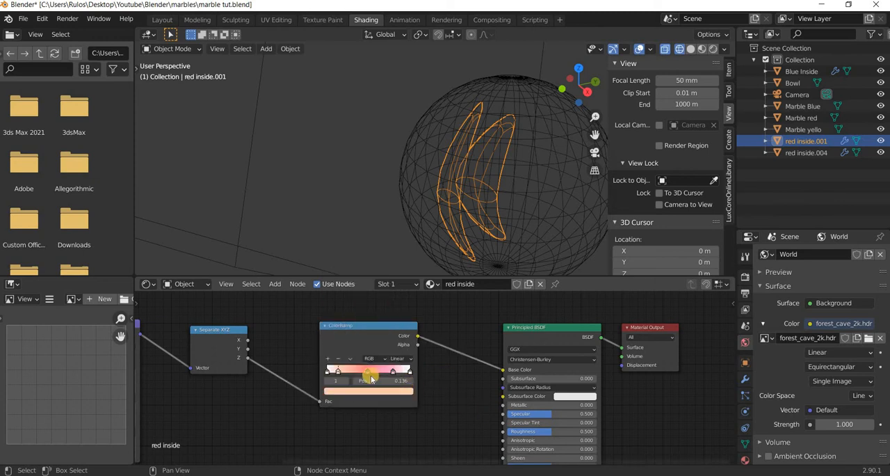
Set the ColorRamp stop at position 0.493 to a stronger red and the stop at 0.136 to light salmon pink.
{"action": "left_click", "coordinate": [368, 369]}
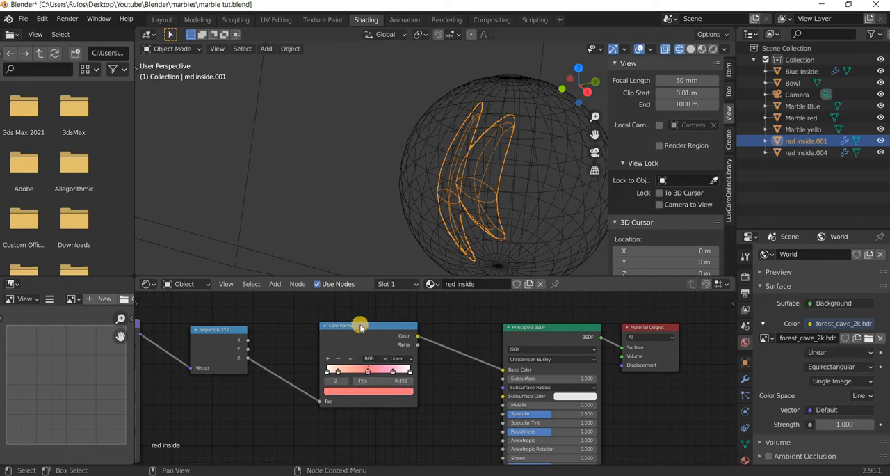
{"action": "left_click", "coordinate": [358, 391]}
{"action": "left_click", "coordinate": [361, 328]}
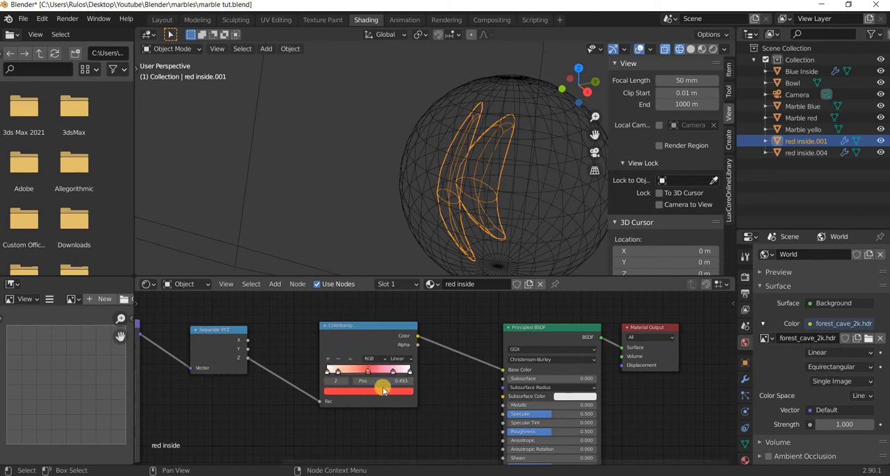
{"action": "scroll", "coordinate": [298, 368], "scroll_direction": "up", "scroll_amount": 2}
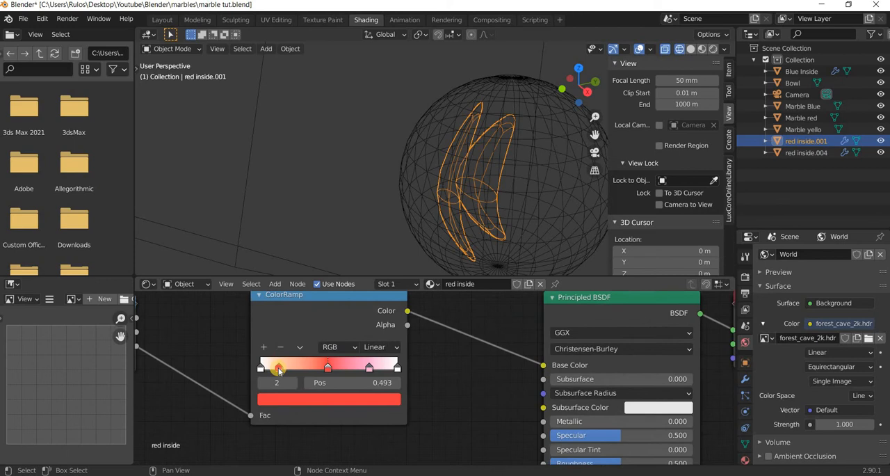
{"action": "left_click", "coordinate": [316, 397]}
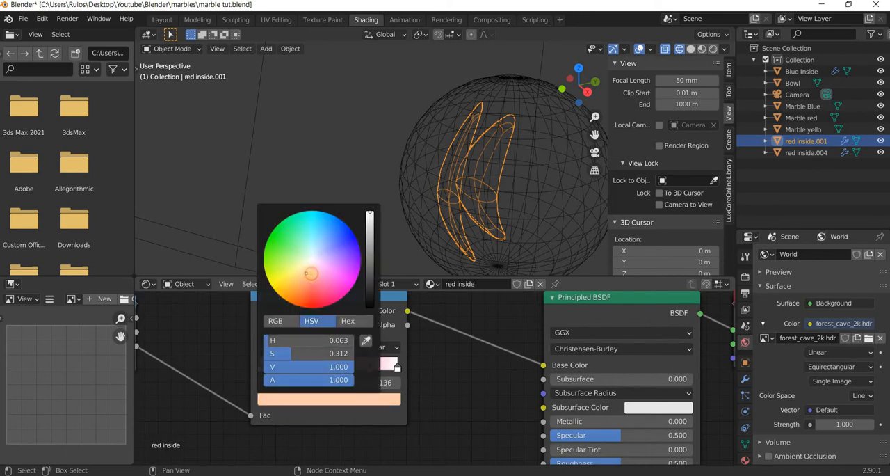
{"action": "left_click", "coordinate": [311, 274]}
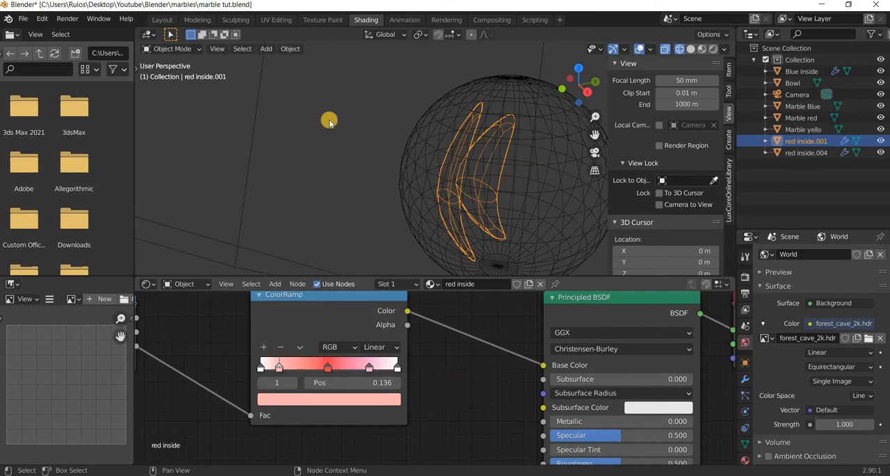
Switch to the camera view, render the red marble as an image and close the render window.
{"action": "key", "text": "KP_0"}
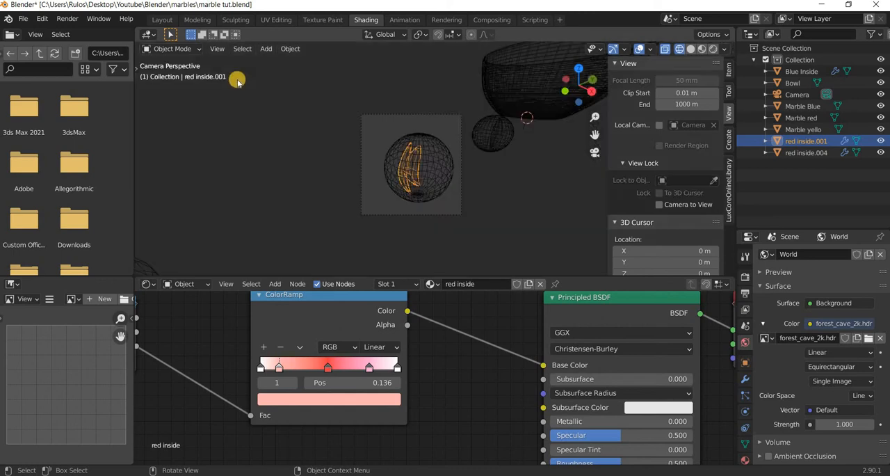
{"action": "middle_click_drag", "start_coordinate": [292, 323], "coordinate": [342, 358]}
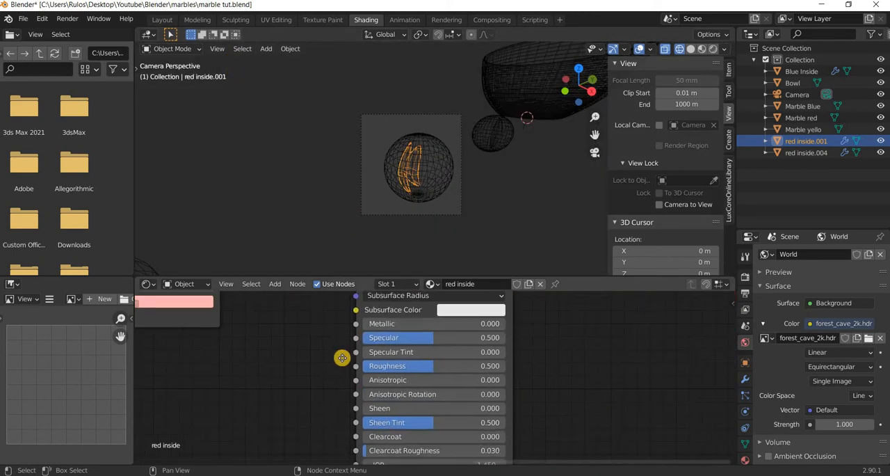
{"action": "middle_click_drag", "start_coordinate": [423, 458], "coordinate": [417, 379]}
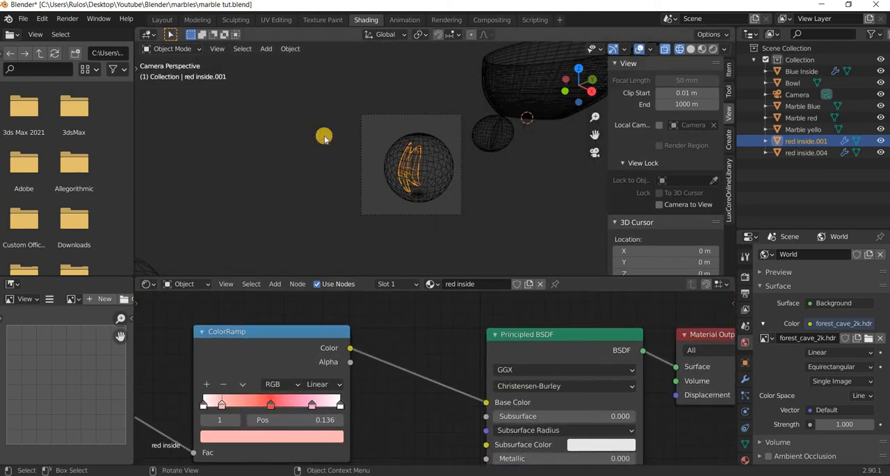
{"action": "left_click", "coordinate": [47, 17]}
{"action": "left_click", "coordinate": [68, 21]}
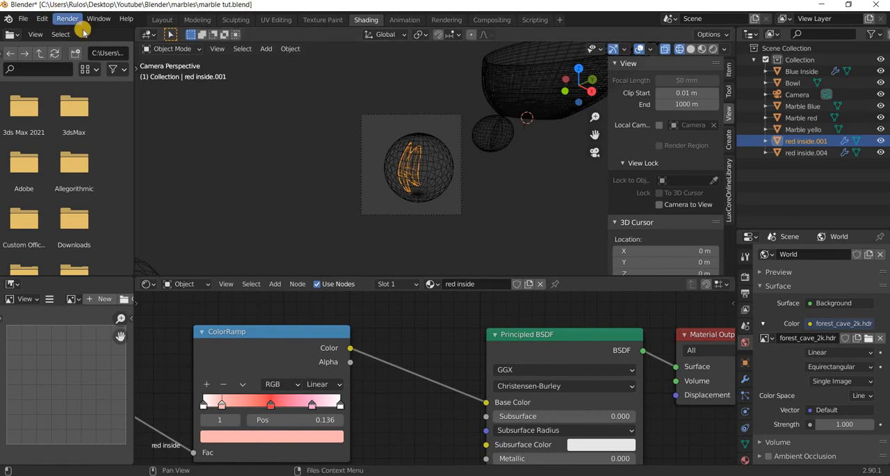
{"action": "key", "text": "F12"}
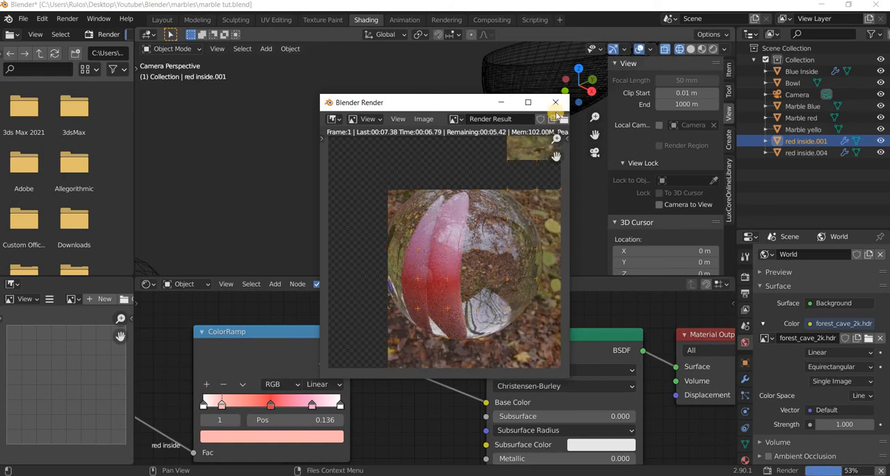
{"action": "left_click", "coordinate": [558, 107]}
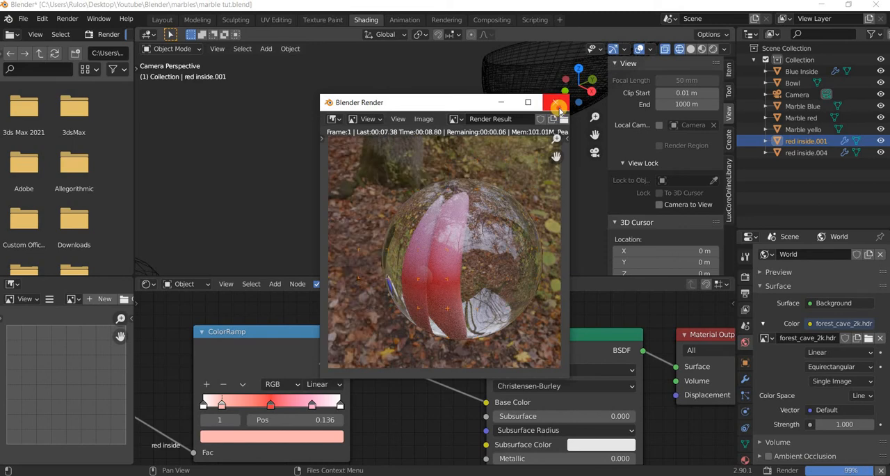
In the red inside material's Principled BSDF, raise Transmission to its maximum, set Specular to 1.000 and Roughness to 0.000.
{"action": "middle_click_drag", "start_coordinate": [308, 419], "coordinate": [312, 333]}
{"action": "scroll", "coordinate": [395, 392], "scroll_direction": "up", "scroll_amount": 1, "text": "shift"}
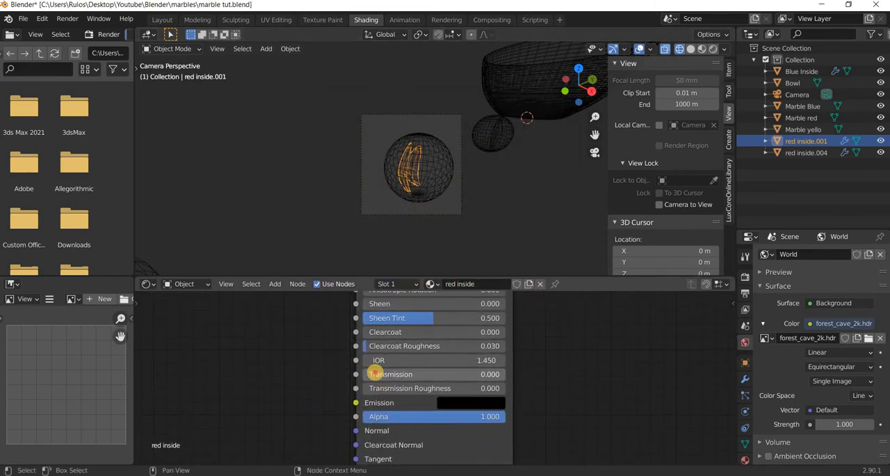
{"action": "left_click_drag", "start_coordinate": [373, 373], "coordinate": [587, 378]}
{"action": "middle_click_drag", "start_coordinate": [413, 300], "coordinate": [423, 411]}
{"action": "left_click_drag", "start_coordinate": [399, 388], "coordinate": [518, 390]}
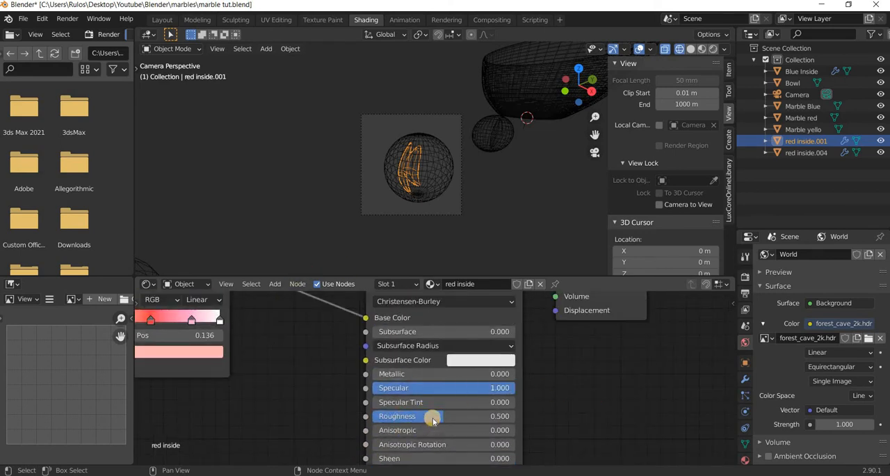
{"action": "left_click_drag", "start_coordinate": [431, 417], "coordinate": [228, 406]}
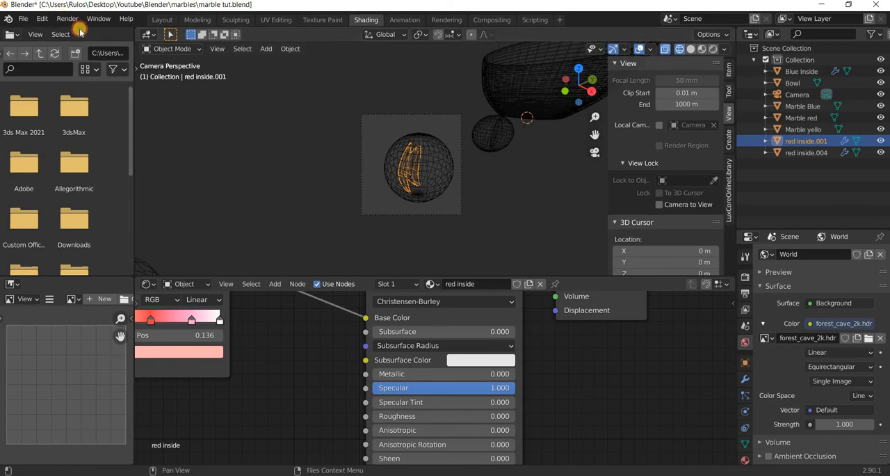
Render the image again, inspect the red insert inside the glass marble up close, and close the render window.
{"action": "left_click", "coordinate": [66, 19]}
{"action": "left_click", "coordinate": [83, 32]}
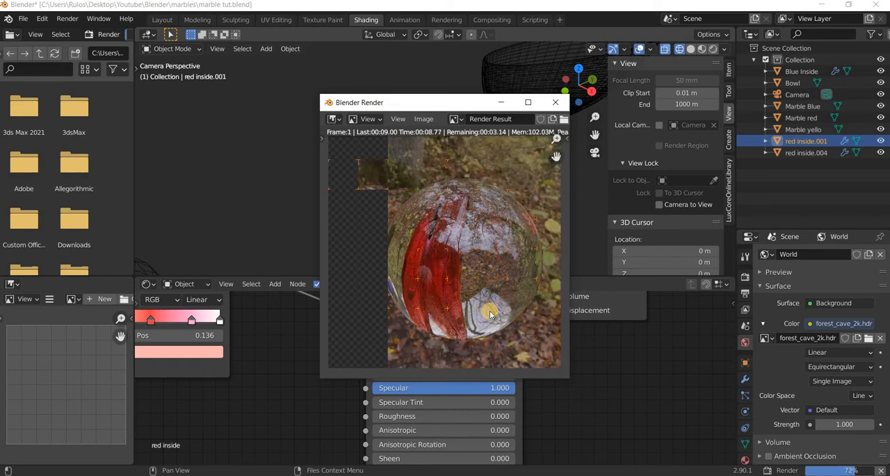
{"action": "scroll", "coordinate": [471, 317], "scroll_direction": "up", "scroll_amount": 3}
{"action": "scroll", "coordinate": [476, 316], "scroll_direction": "down", "scroll_amount": 2}
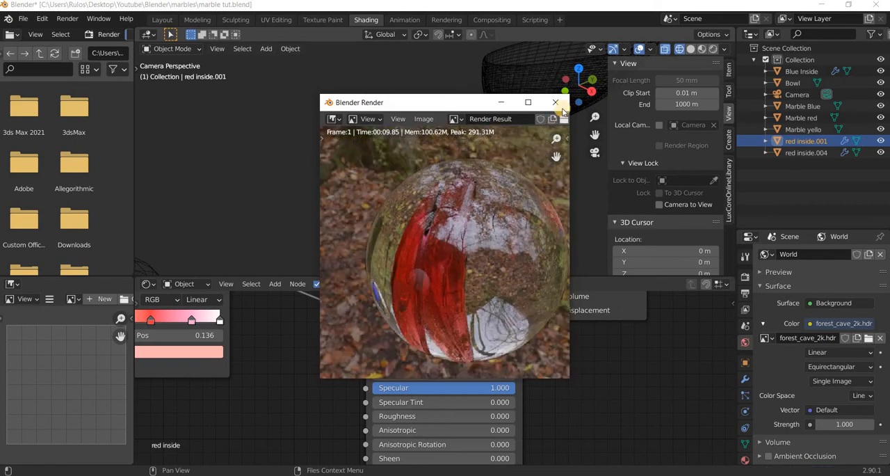
{"action": "left_click", "coordinate": [555, 102]}
{"action": "middle_click_drag", "start_coordinate": [188, 358], "coordinate": [290, 388]}
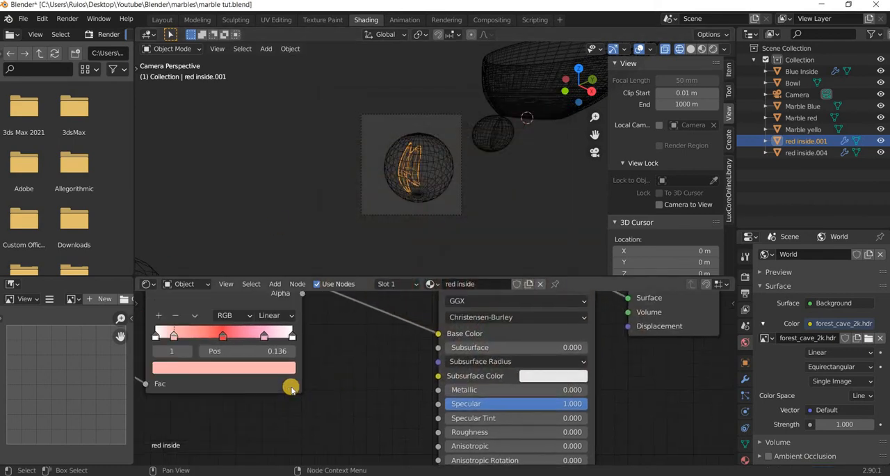
Leave the camera view, move the camera in front of the yellow marble, and check the new framing through the camera.
{"action": "middle_click_drag", "start_coordinate": [437, 189], "coordinate": [443, 190]}
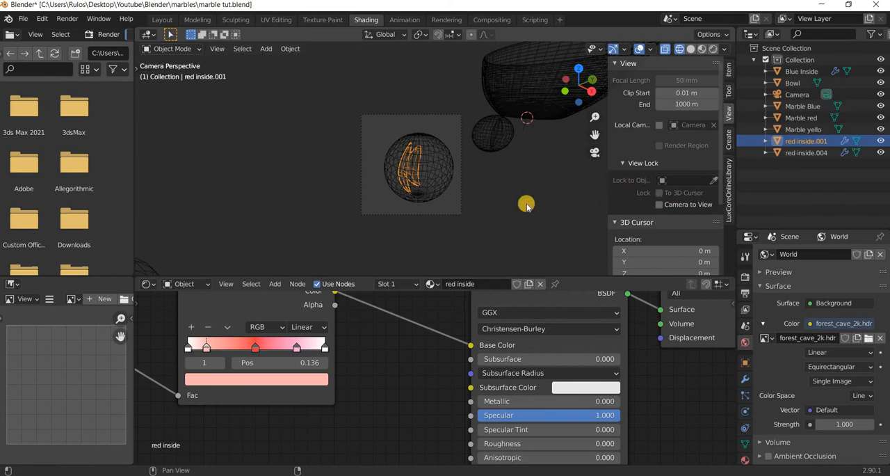
{"action": "middle_click_drag", "start_coordinate": [433, 229], "coordinate": [438, 220]}
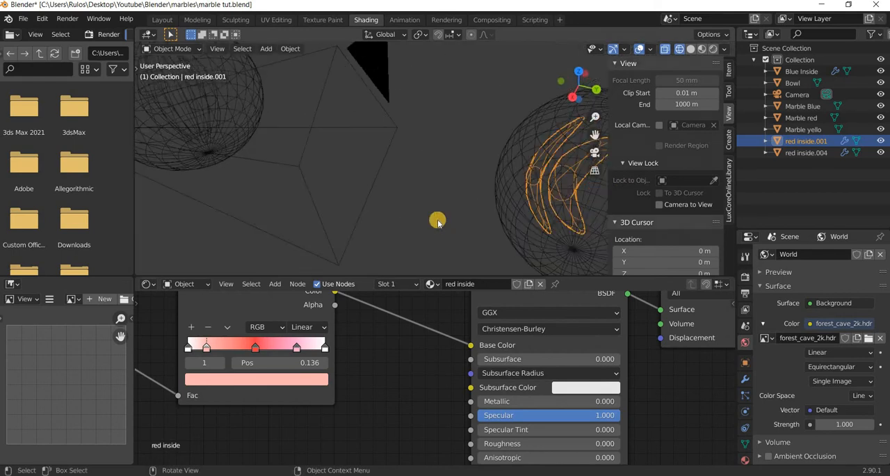
{"action": "scroll", "coordinate": [435, 243], "scroll_direction": "down", "scroll_amount": 8}
{"action": "middle_click_drag", "start_coordinate": [433, 250], "coordinate": [411, 185]}
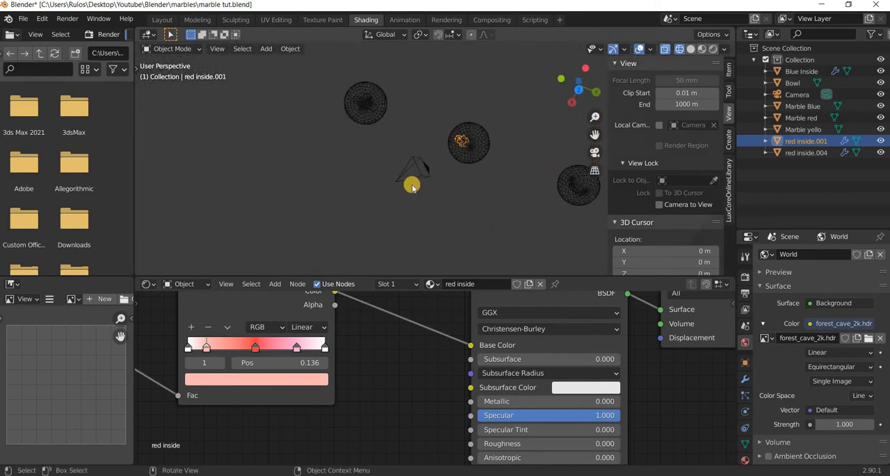
{"action": "left_click", "coordinate": [406, 180]}
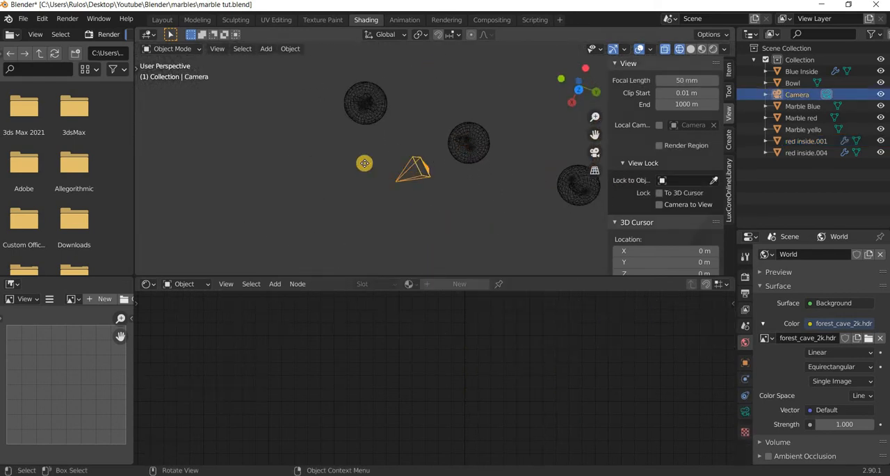
{"action": "key", "text": "g"}
{"action": "left_click", "coordinate": [300, 131]}
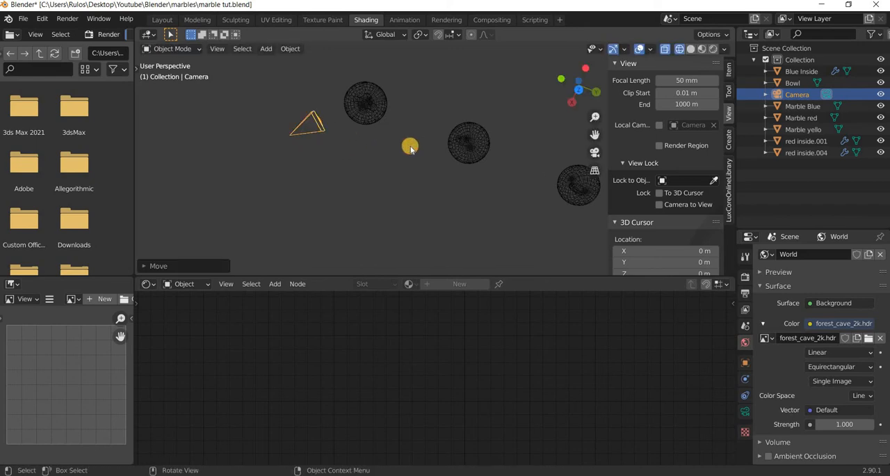
{"action": "key", "text": "KP_0"}
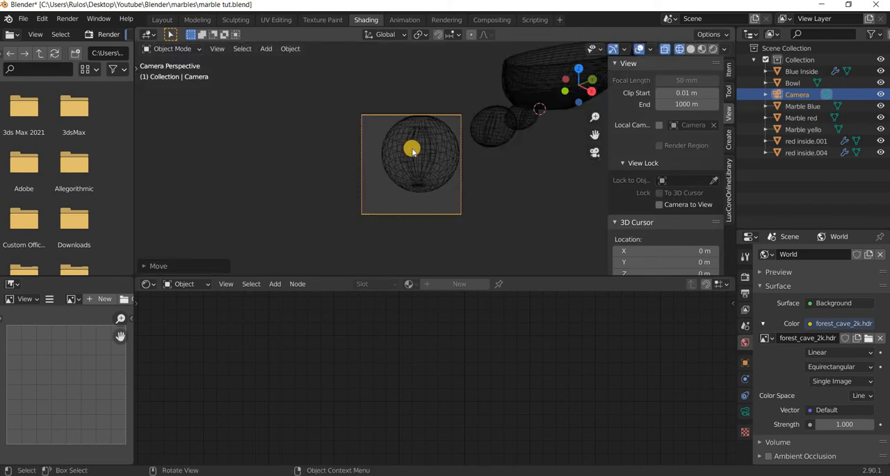
{"action": "scroll", "coordinate": [413, 151], "scroll_direction": "up", "scroll_amount": 1}
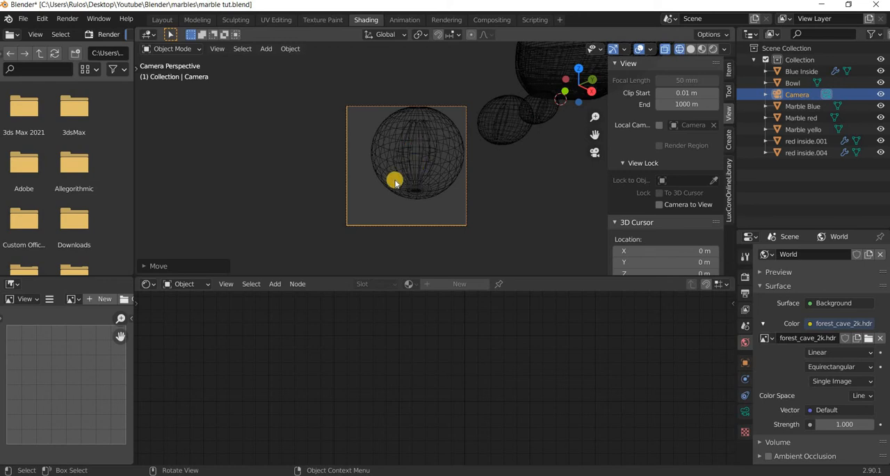
{"action": "scroll", "coordinate": [394, 182], "scroll_direction": "up", "scroll_amount": 3}
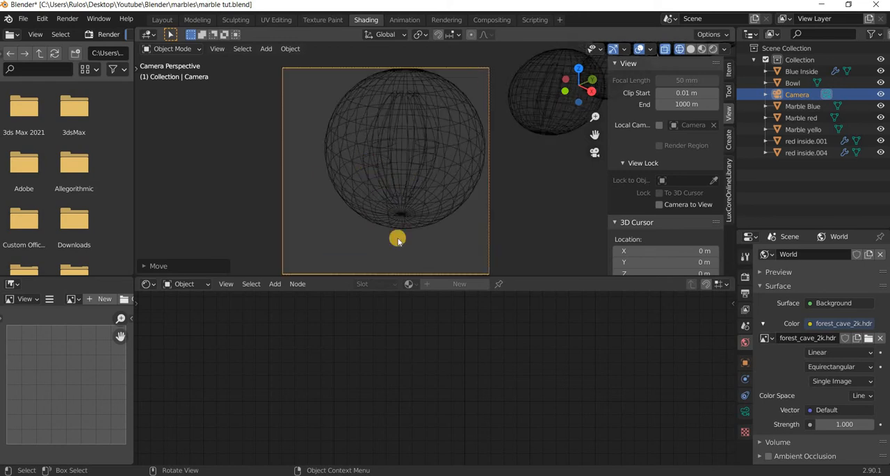
Select the red inside.004 insert in the yellow marble and rename it yellow inside.004.
{"action": "left_click", "coordinate": [397, 240]}
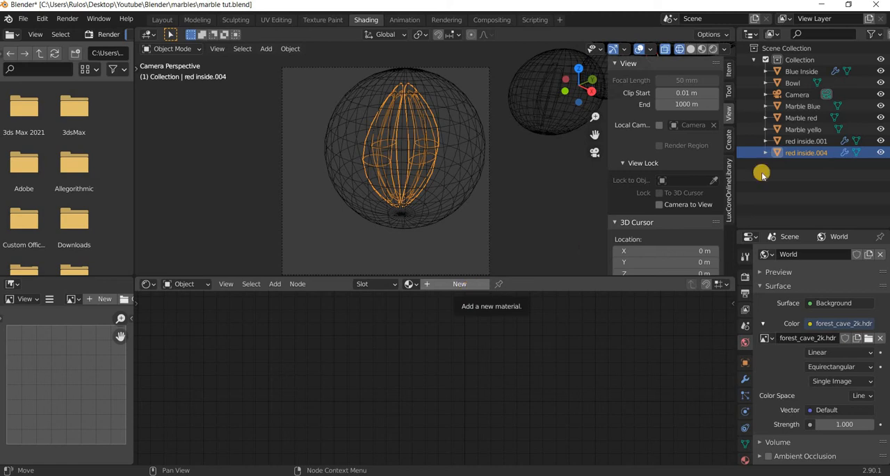
{"action": "double_click", "coordinate": [798, 155]}
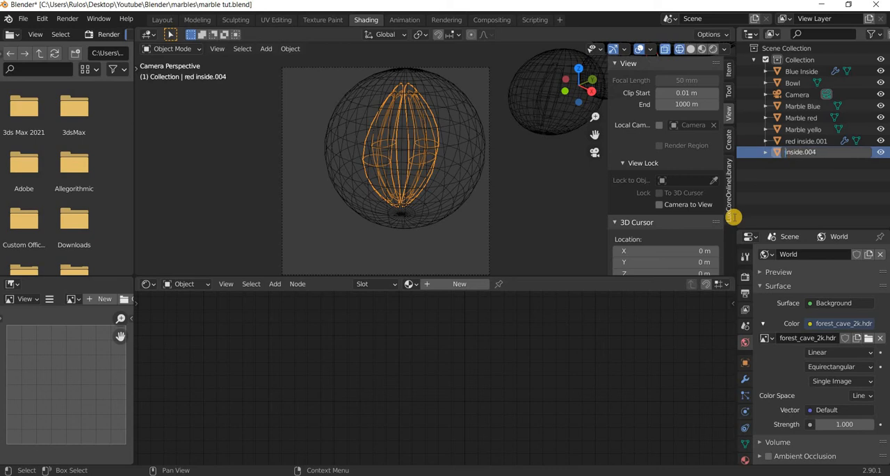
{"action": "type", "text": "yellow"}
{"action": "key", "text": "Return"}
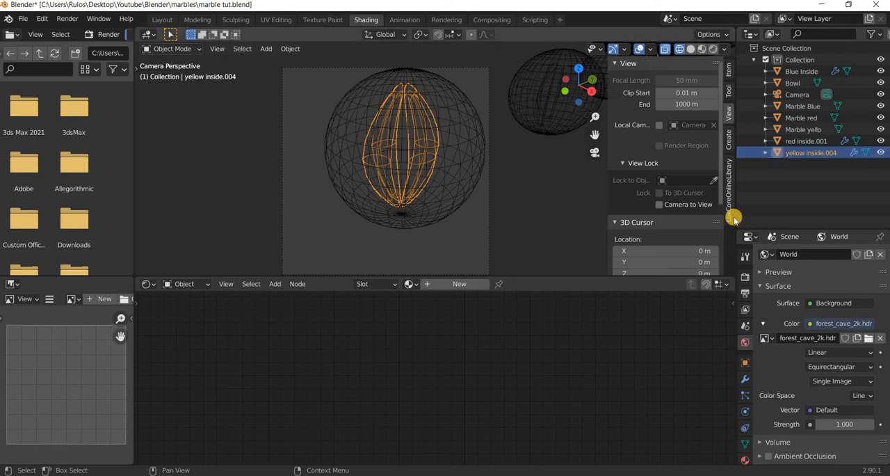
Create a new material for the yellow inside.004 insert and name it "yellow inside".
{"action": "left_click", "coordinate": [478, 285]}
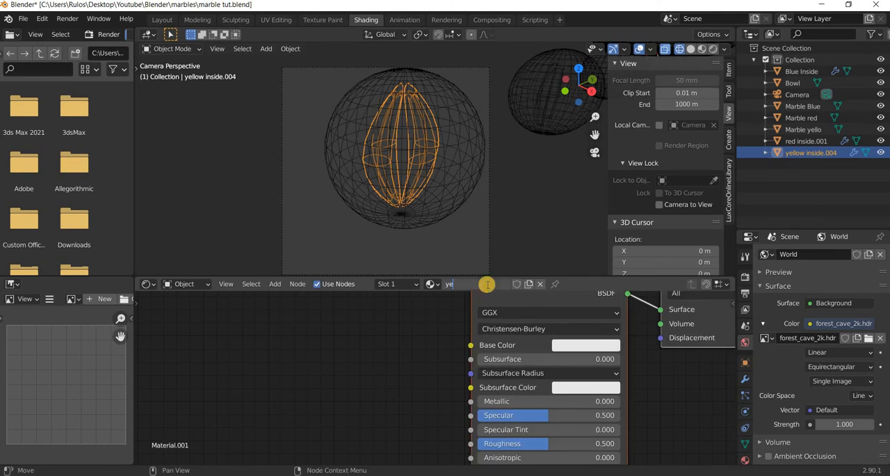
{"action": "left_click", "coordinate": [488, 287]}
{"action": "type", "text": "yellow inside"}
{"action": "key", "text": "Return"}
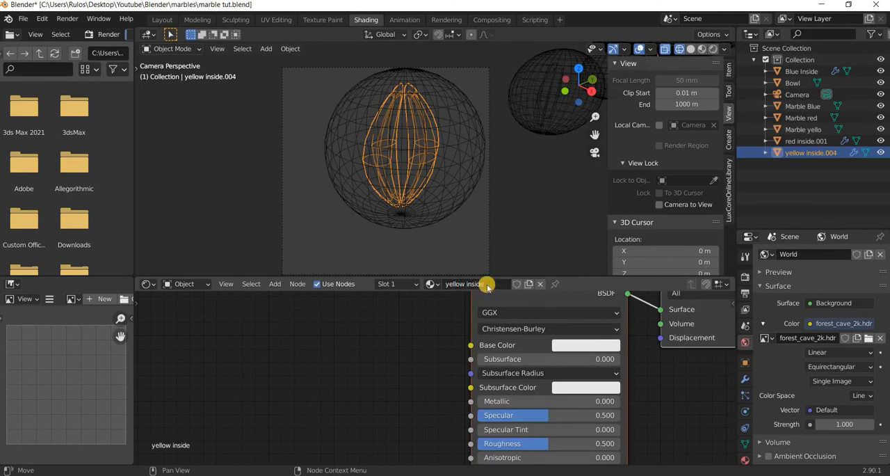
{"action": "type", "text": "Blender 2.9 Marbles Falling In a Bowl"}
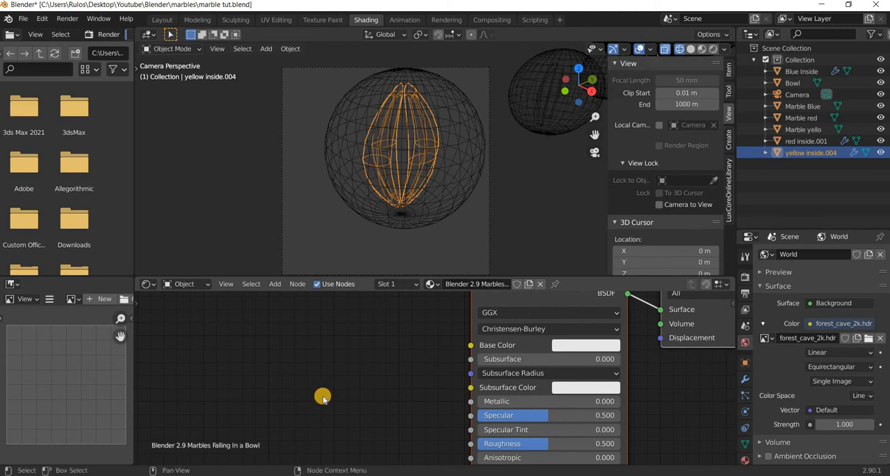
Select the red inside.001 insert and copy its Texture Coordinate, Mapping, Separate XYZ and ColorRamp nodes.
{"action": "scroll", "coordinate": [596, 322], "scroll_direction": "down", "scroll_amount": 2}
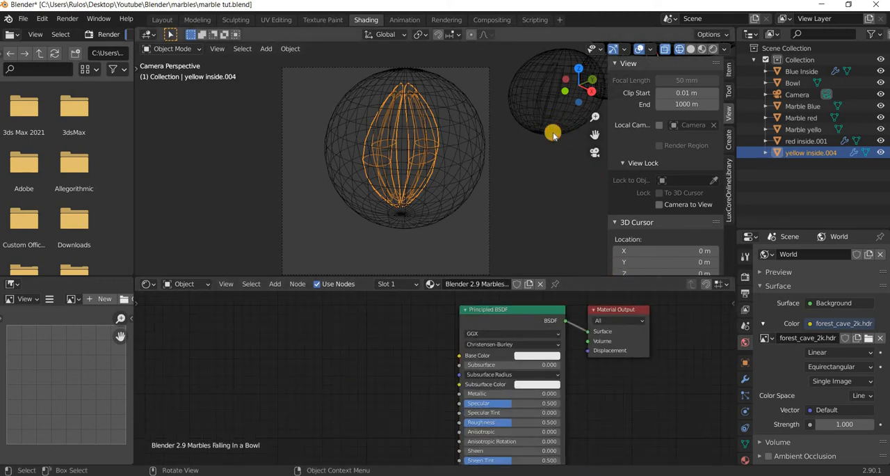
{"action": "left_click", "coordinate": [551, 134]}
{"action": "scroll", "coordinate": [565, 124], "scroll_direction": "up", "scroll_amount": 5}
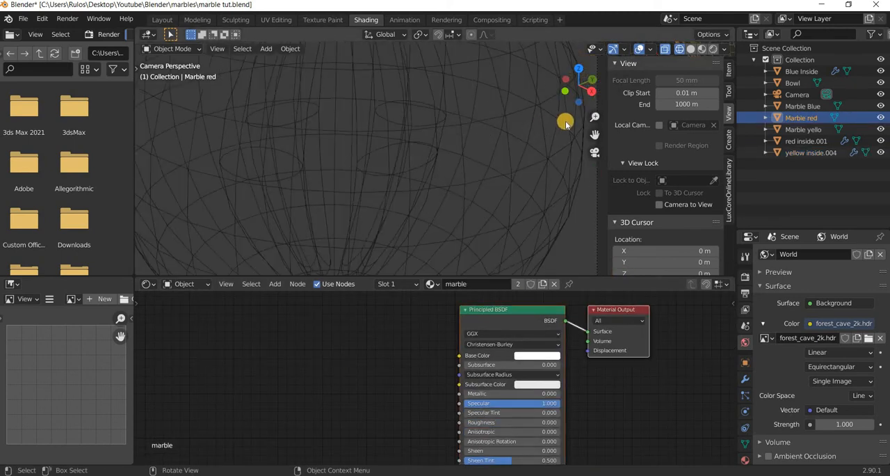
{"action": "scroll", "coordinate": [565, 124], "scroll_direction": "down", "scroll_amount": 5}
{"action": "middle_click_drag", "start_coordinate": [560, 126], "coordinate": [488, 189], "text": "shift"}
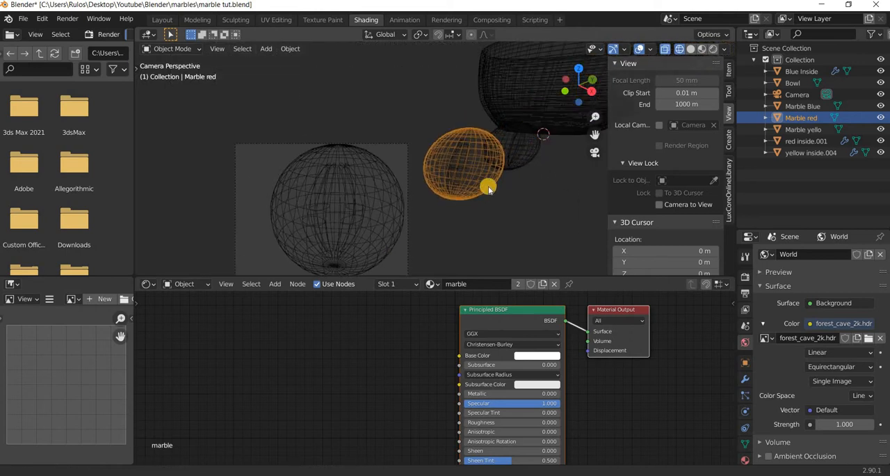
{"action": "scroll", "coordinate": [480, 185], "scroll_direction": "up", "scroll_amount": 3}
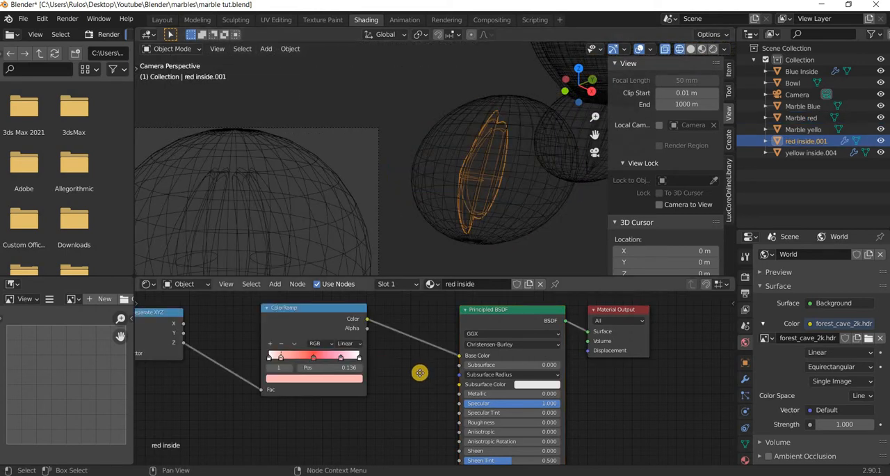
{"action": "scroll", "coordinate": [420, 371], "scroll_direction": "down", "scroll_amount": 2}
{"action": "middle_click_drag", "start_coordinate": [419, 371], "coordinate": [573, 370]}
{"action": "left_click", "coordinate": [227, 348]}
{"action": "left_click_drag", "start_coordinate": [522, 310], "coordinate": [228, 348]}
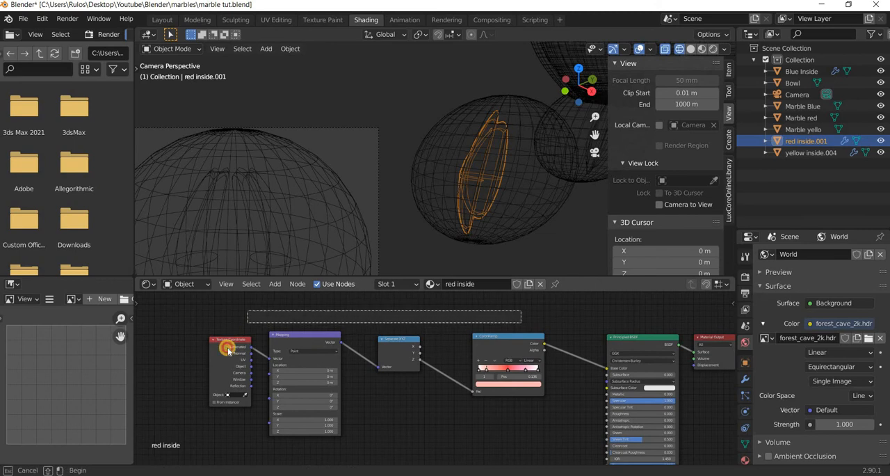
{"action": "key", "text": "ctrl+c"}
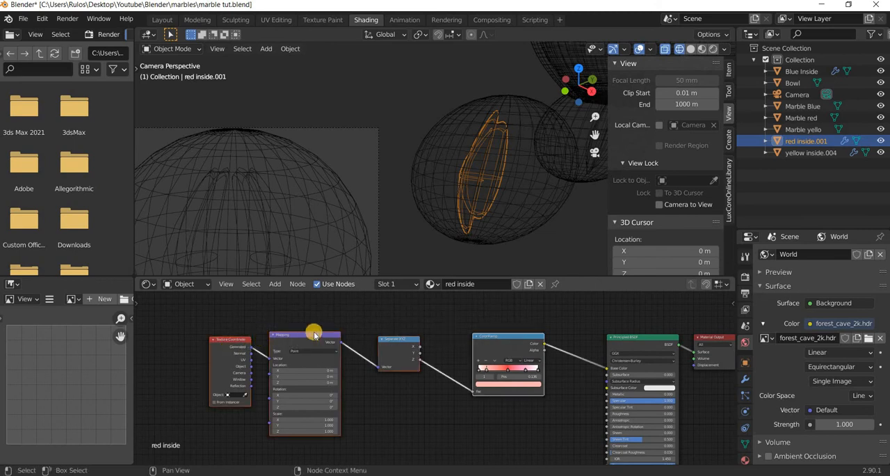
Paste the copied nodes into the yellow inside.004 material and connect the ColorRamp colour to the Principled BSDF base colour.
{"action": "left_click", "coordinate": [294, 271]}
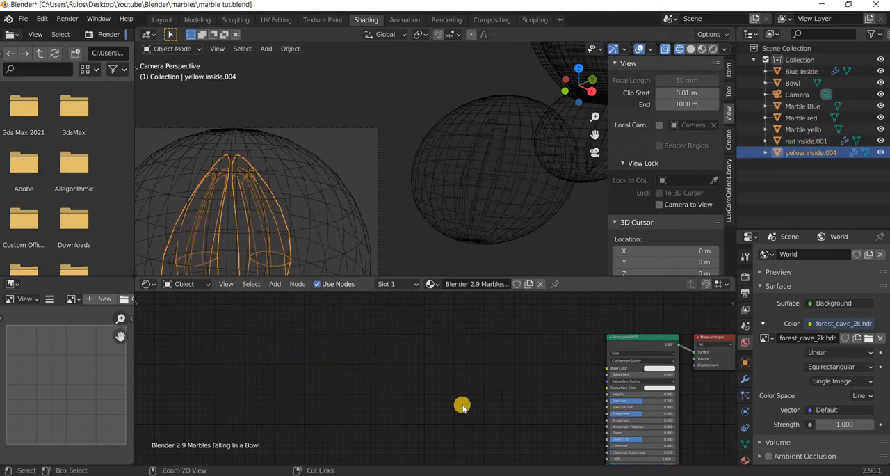
{"action": "key", "text": "ctrl+v"}
{"action": "scroll", "coordinate": [438, 360], "scroll_direction": "up", "scroll_amount": 2}
{"action": "scroll", "coordinate": [314, 335], "scroll_direction": "right", "scroll_amount": 8, "text": "ctrl"}
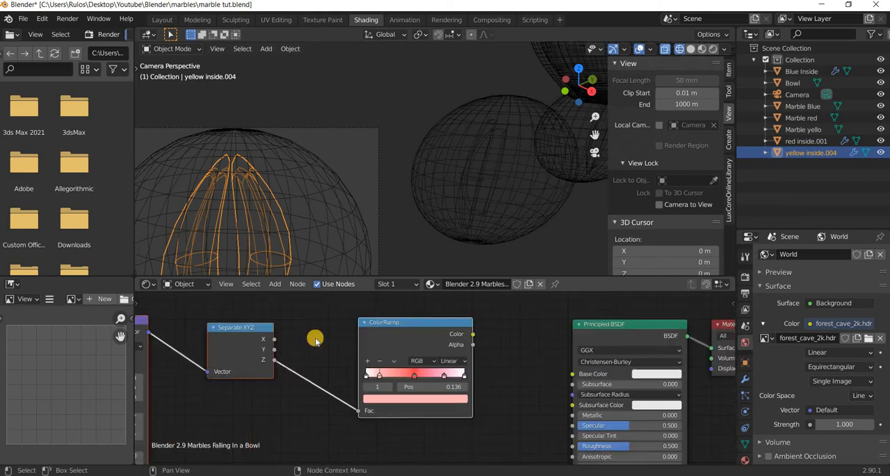
{"action": "left_click_drag", "start_coordinate": [410, 374], "coordinate": [315, 334]}
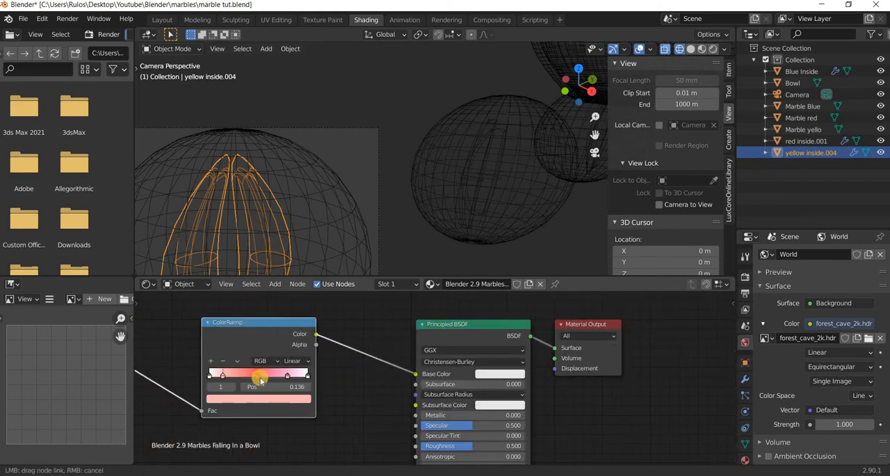
Recolour the three inner ColorRamp stops yellow, using hue 0.154 at full saturation for the middle stop and hue 0.162 for the stop at 0.136.
{"action": "left_click", "coordinate": [260, 378]}
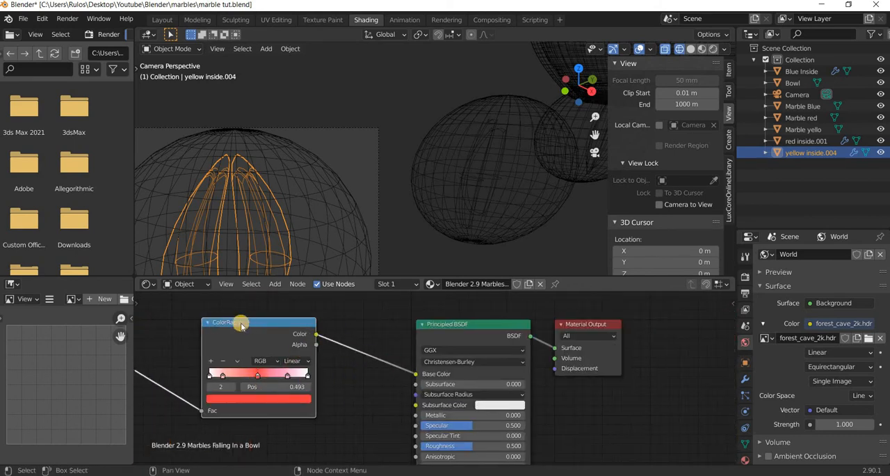
{"action": "left_click", "coordinate": [258, 398]}
{"action": "left_click", "coordinate": [207, 321]}
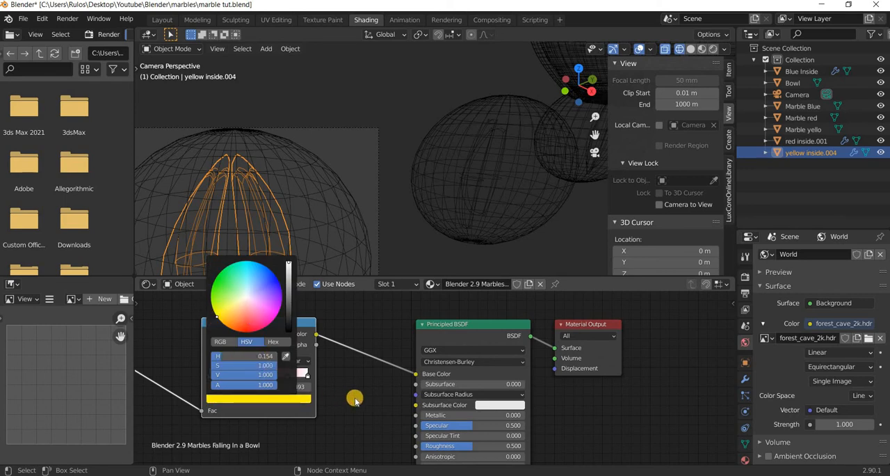
{"action": "left_click", "coordinate": [287, 377]}
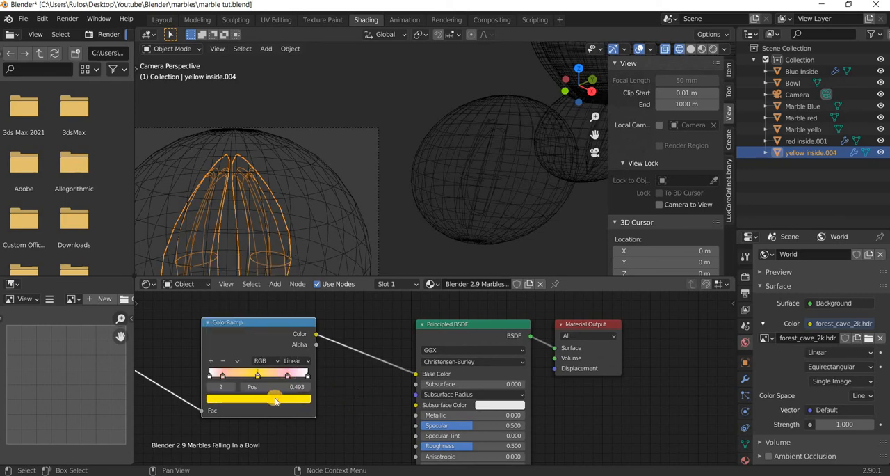
{"action": "left_click", "coordinate": [274, 397]}
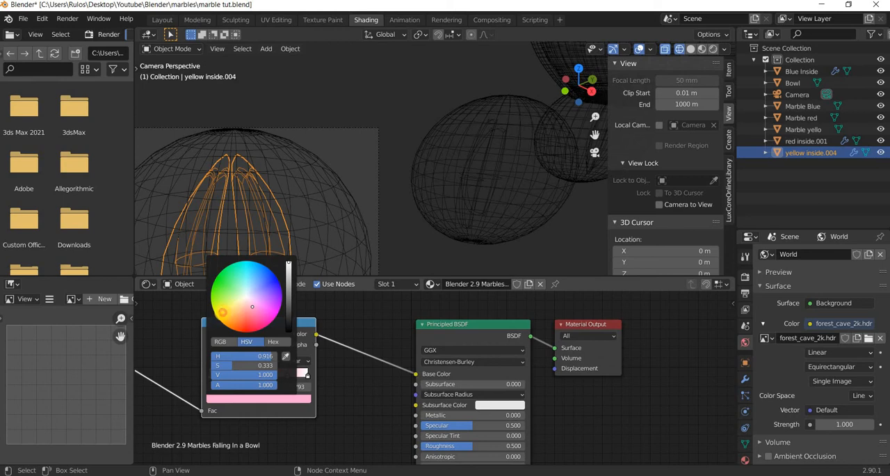
{"action": "left_click", "coordinate": [223, 310]}
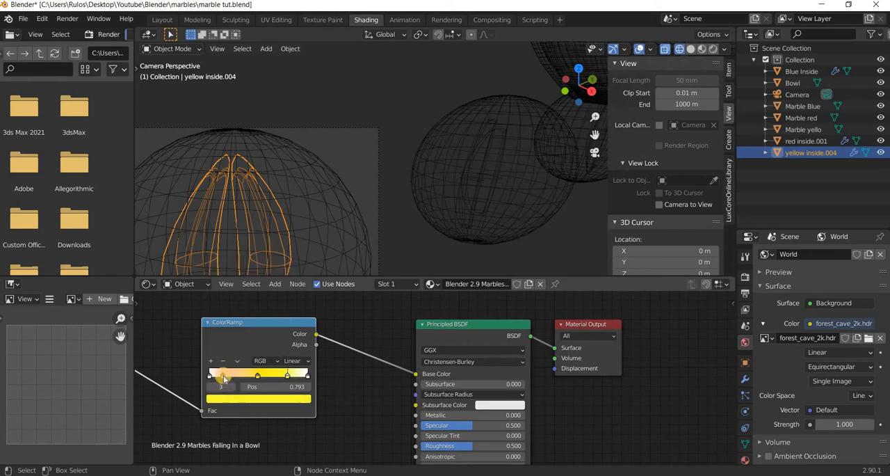
{"action": "left_click", "coordinate": [222, 376]}
{"action": "left_click", "coordinate": [239, 398]}
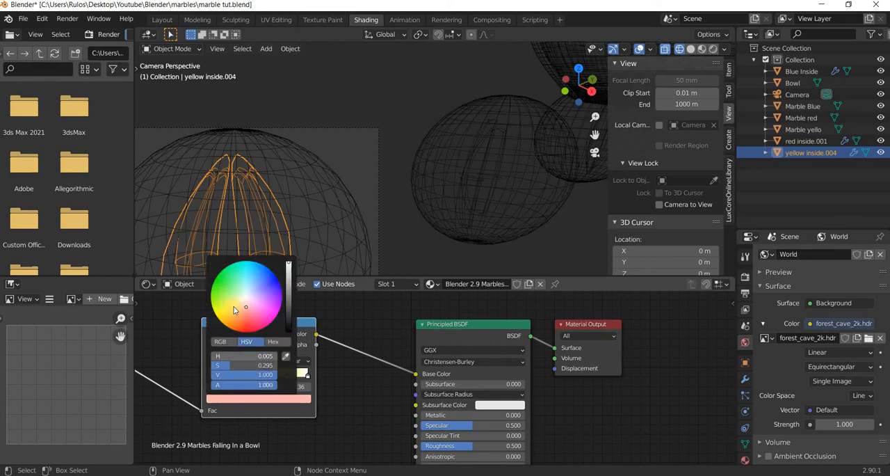
{"action": "left_click", "coordinate": [223, 310]}
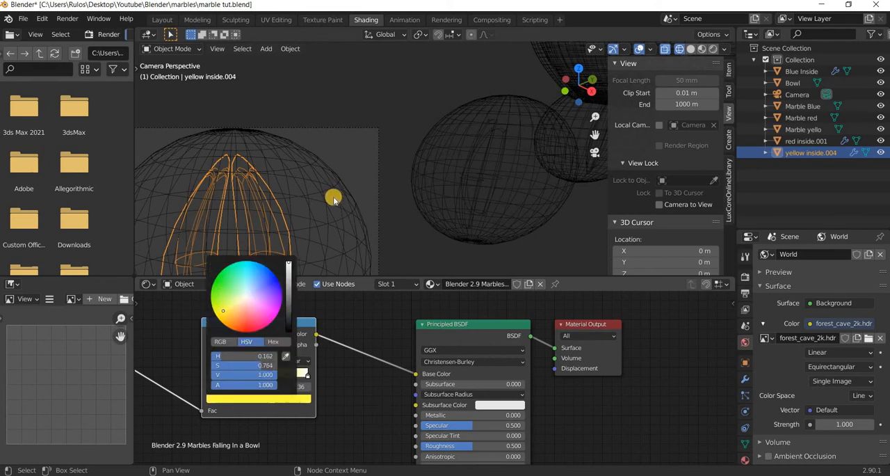
{"action": "middle_click_drag", "start_coordinate": [382, 189], "coordinate": [295, 233]}
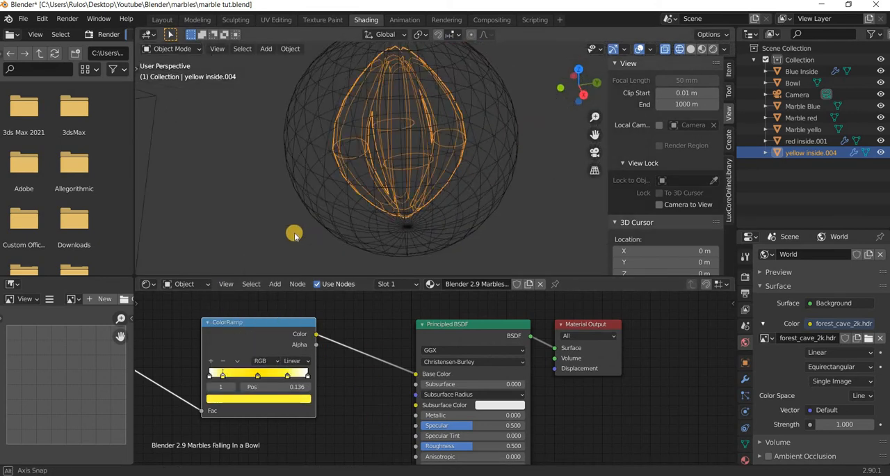
{"action": "key", "text": "KP_0"}
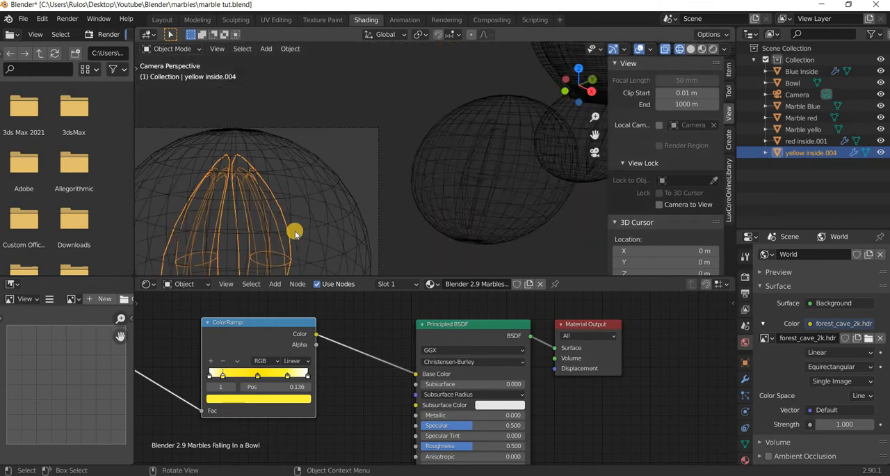
{"action": "scroll", "coordinate": [295, 233], "scroll_direction": "down", "scroll_amount": 5}
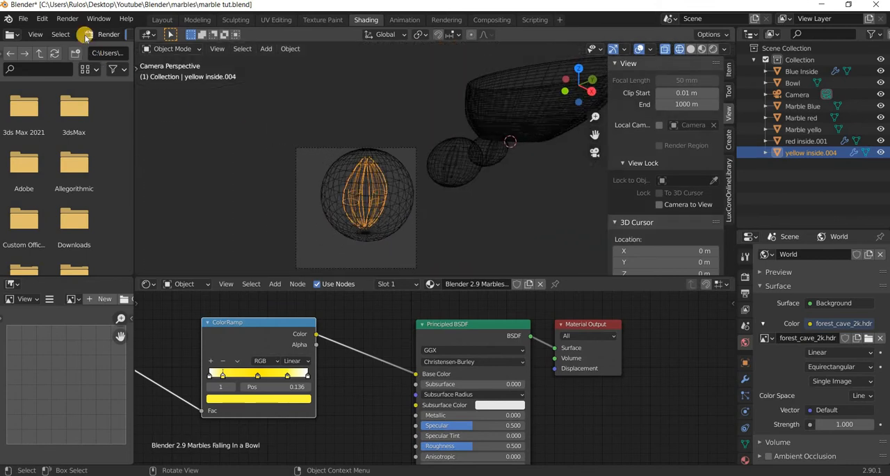
{"action": "left_click", "coordinate": [68, 19]}
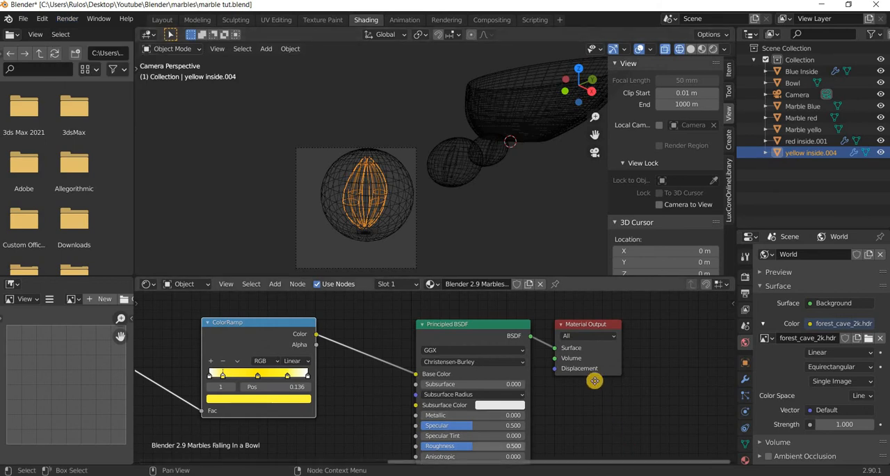
Set the yellow insert's Principled BSDF to Specular 0, Roughness 1, Metallic 0.342 and Transmission 1.
{"action": "middle_click_drag", "start_coordinate": [467, 387], "coordinate": [449, 337]}
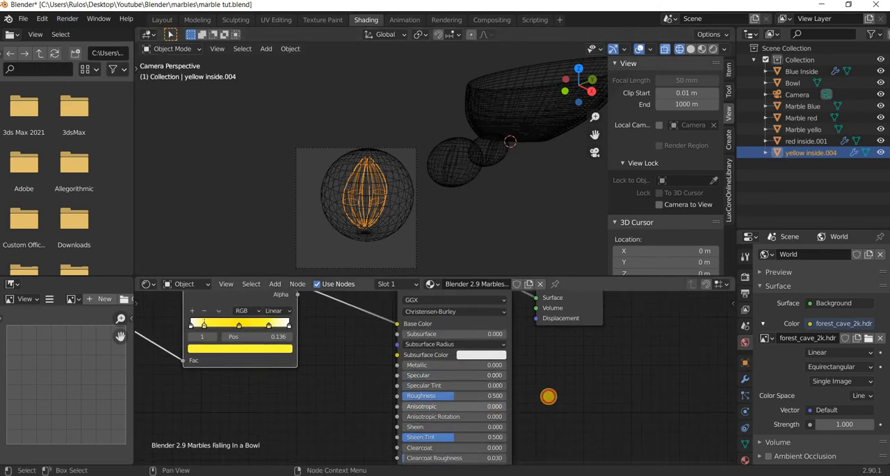
{"action": "left_click_drag", "start_coordinate": [408, 360], "coordinate": [451, 365]}
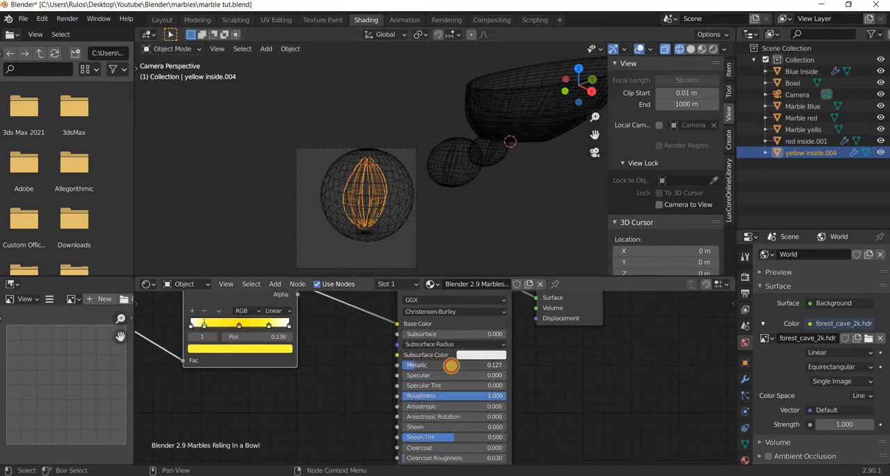
{"action": "middle_click_drag", "start_coordinate": [451, 409], "coordinate": [468, 333]}
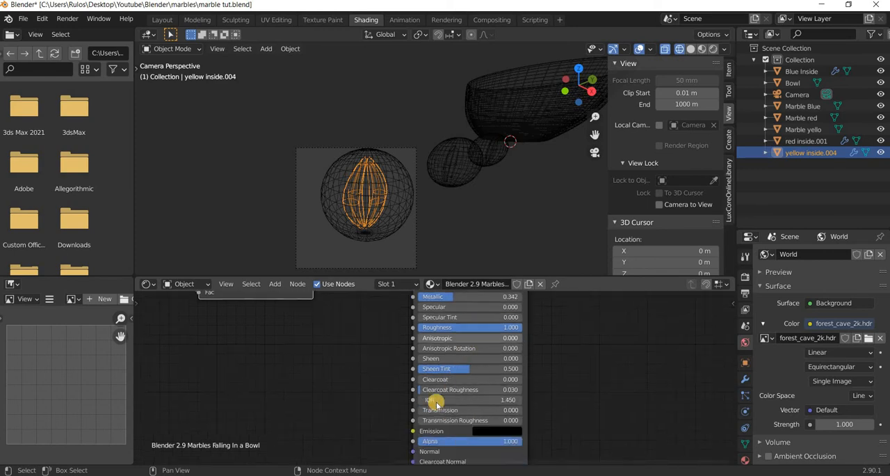
{"action": "left_click_drag", "start_coordinate": [435, 402], "coordinate": [602, 404]}
Start a test render of the yellow marble from the camera and cancel it.
{"action": "left_click", "coordinate": [70, 18]}
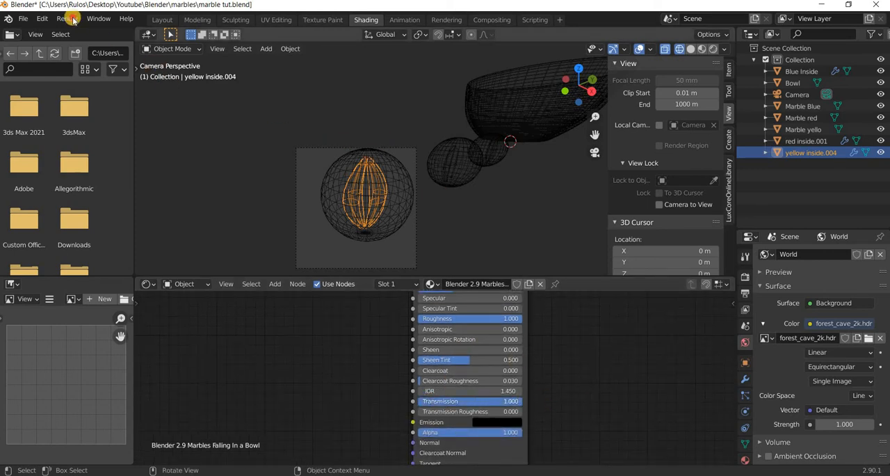
{"action": "left_click", "coordinate": [80, 38]}
{"action": "left_click", "coordinate": [82, 30]}
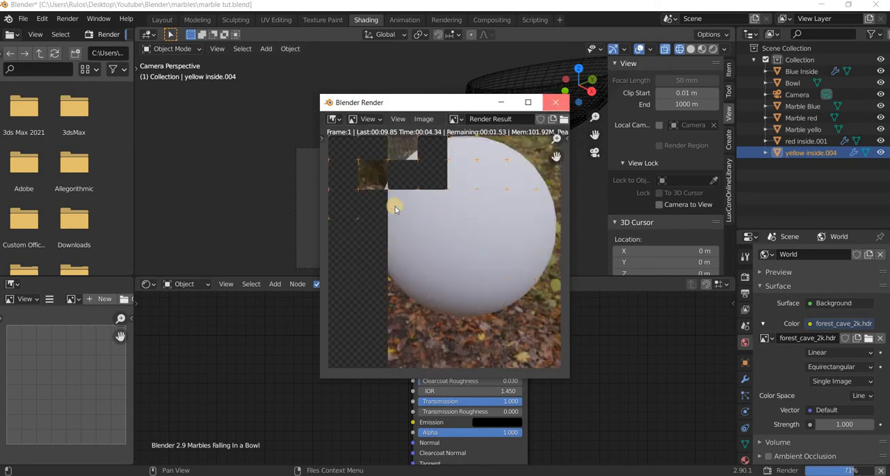
{"action": "key", "text": "Escape"}
Assign the existing marble glass material to the Marble yello sphere.
{"action": "left_click", "coordinate": [376, 241]}
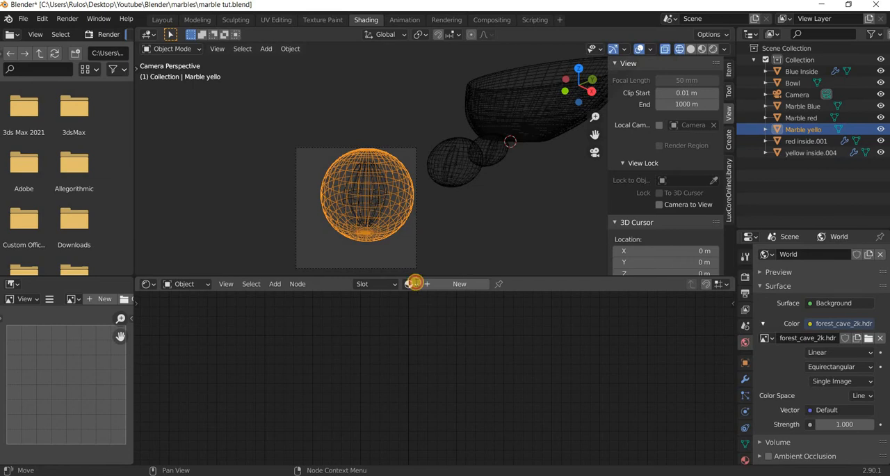
{"action": "left_click", "coordinate": [415, 282]}
{"action": "left_click", "coordinate": [445, 325]}
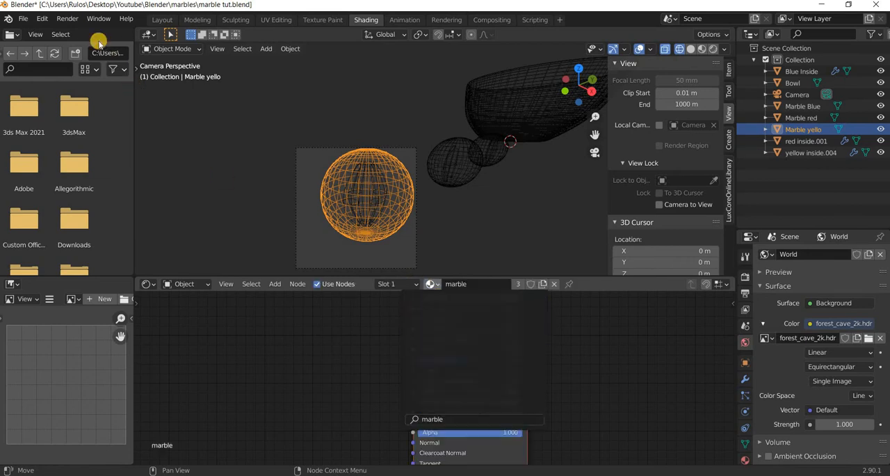
Render the image with the glass sphere, inspect the insert inside it, and close the render window.
{"action": "left_click", "coordinate": [68, 18]}
{"action": "left_click", "coordinate": [82, 32]}
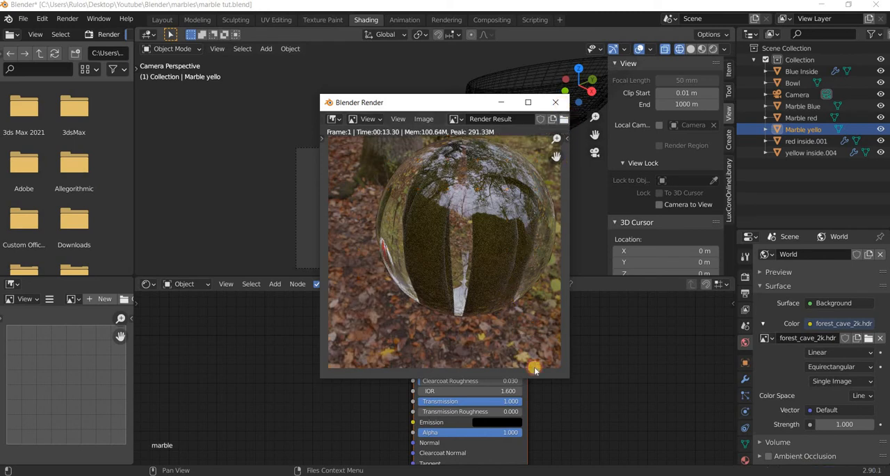
{"action": "left_click", "coordinate": [554, 102]}
Set the yellow inside.004 insert's Metallic to 0 and Specular to 1 in its Principled BSDF.
{"action": "scroll", "coordinate": [431, 410], "scroll_direction": "down", "scroll_amount": 3}
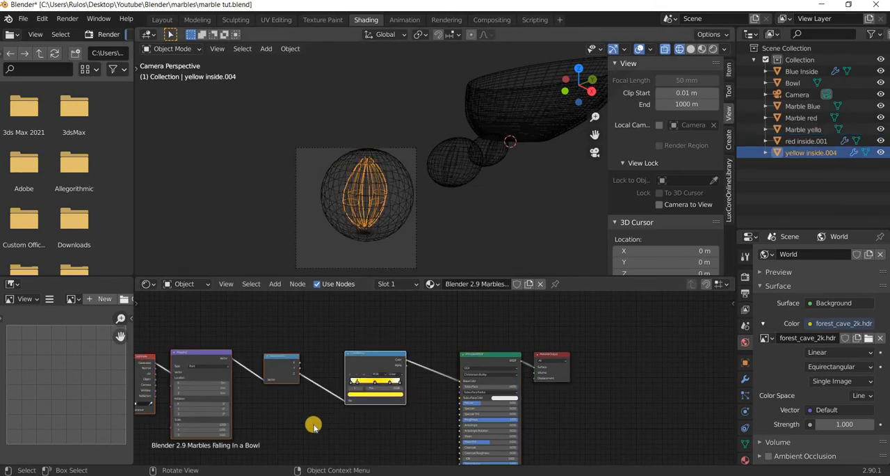
{"action": "scroll", "coordinate": [285, 396], "scroll_direction": "up", "scroll_amount": 3, "text": "ctrl"}
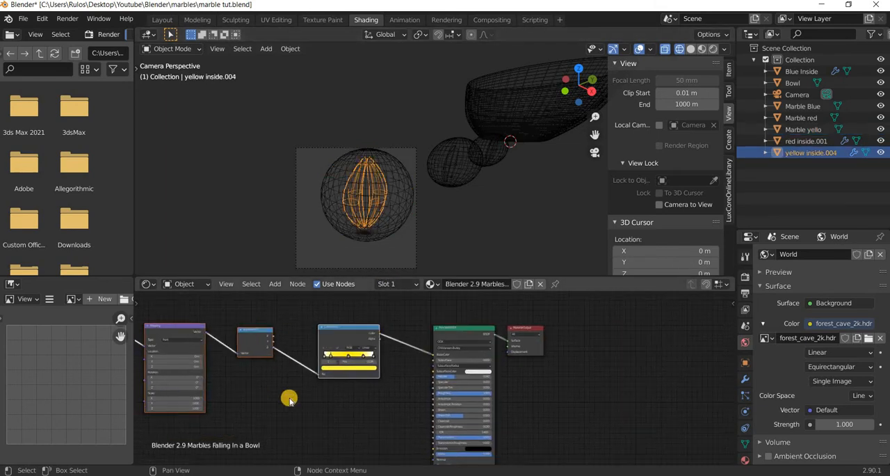
{"action": "scroll", "coordinate": [289, 399], "scroll_direction": "up", "scroll_amount": 4}
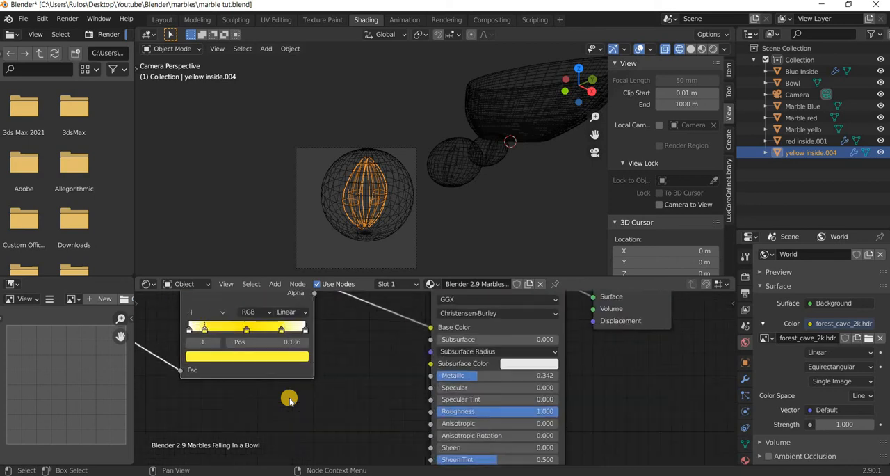
{"action": "scroll", "coordinate": [456, 400], "scroll_direction": "down", "scroll_amount": 1}
{"action": "left_click_drag", "start_coordinate": [461, 380], "coordinate": [352, 370]}
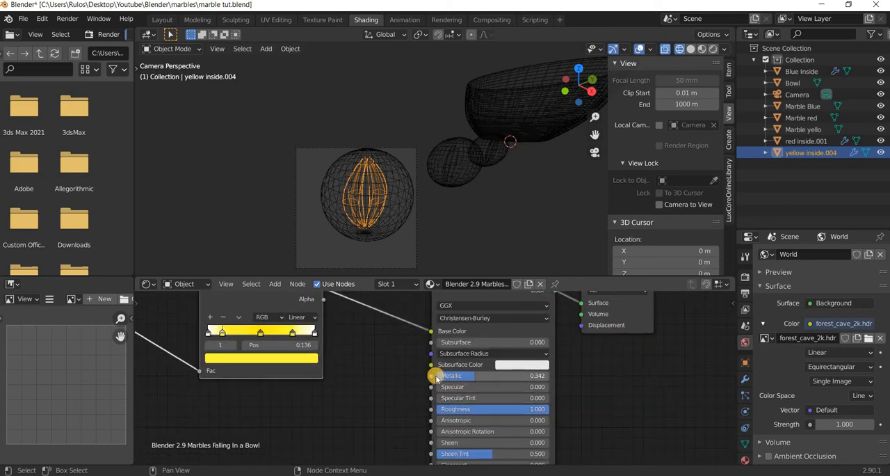
{"action": "left_click_drag", "start_coordinate": [447, 387], "coordinate": [681, 396]}
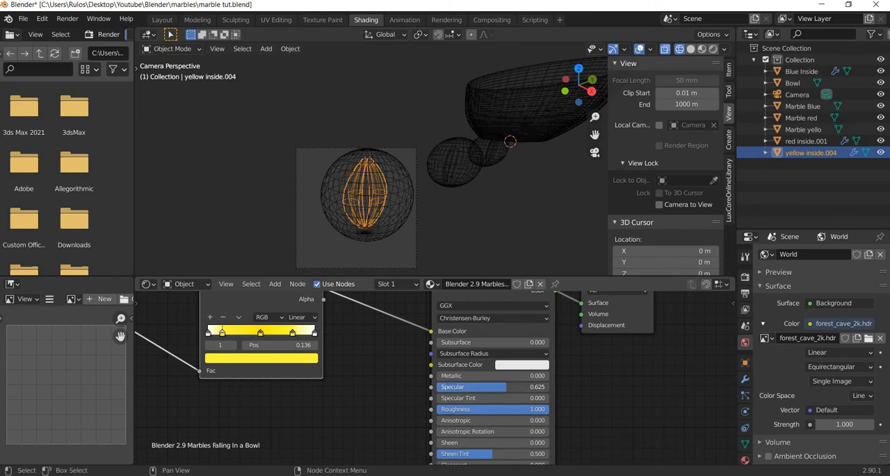
Test-render the changed insert, close the render window, and set the insert material's Roughness to 0.
{"action": "left_click", "coordinate": [76, 23]}
{"action": "left_click", "coordinate": [97, 40]}
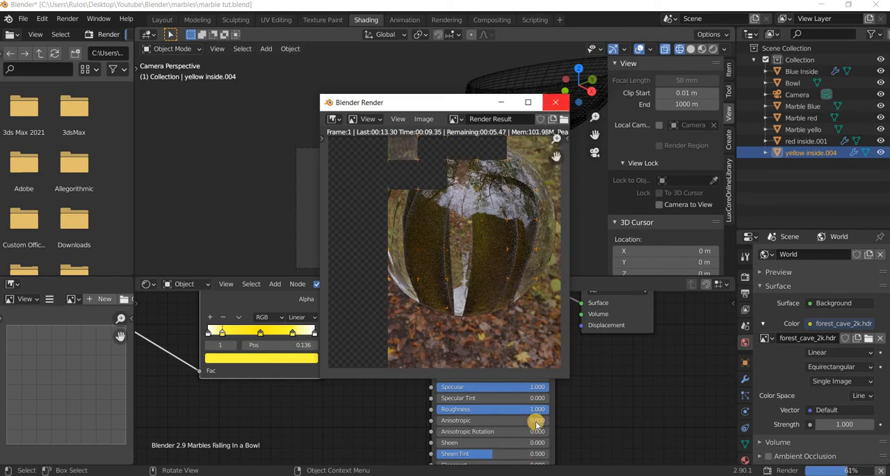
{"action": "left_click", "coordinate": [556, 103]}
{"action": "left_click_drag", "start_coordinate": [437, 409], "coordinate": [417, 410]}
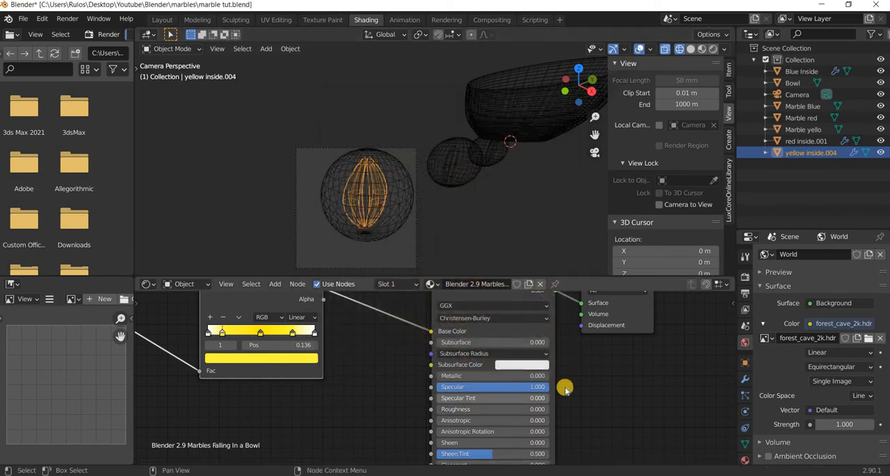
Test-render the marble with the adjusted yellow insert, check the result, and close the render window.
{"action": "middle_click_drag", "start_coordinate": [634, 349], "coordinate": [584, 457]}
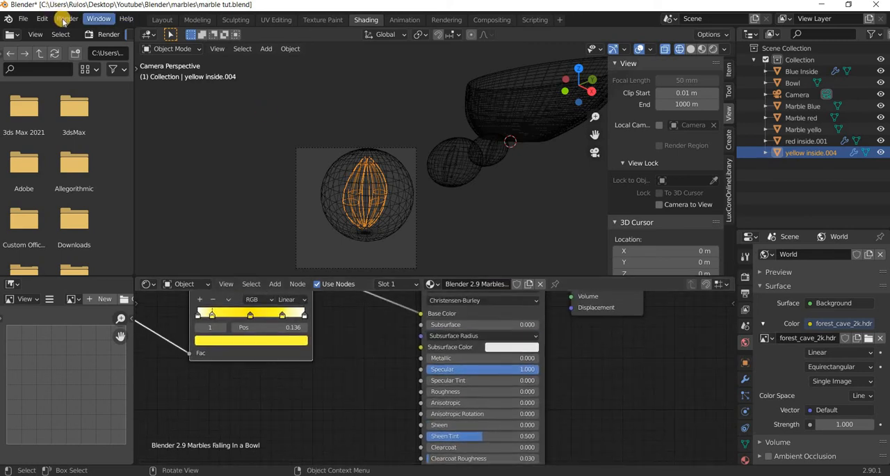
{"action": "left_click", "coordinate": [68, 20]}
{"action": "left_click", "coordinate": [87, 33]}
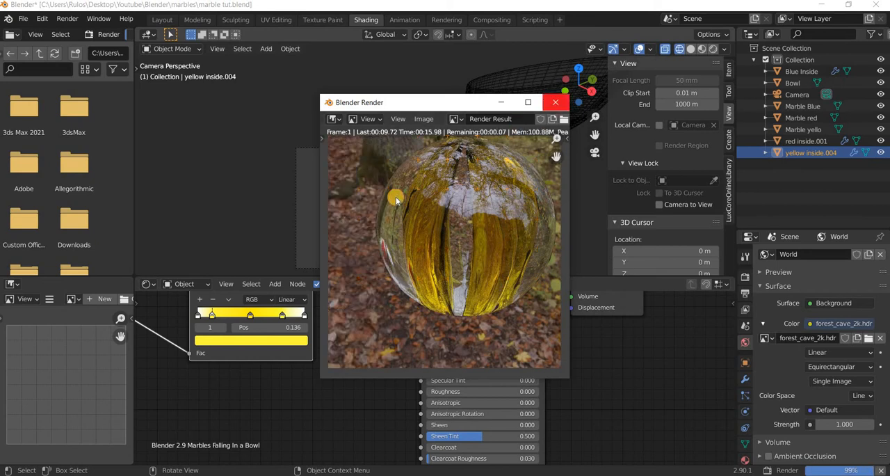
{"action": "left_click", "coordinate": [556, 103]}
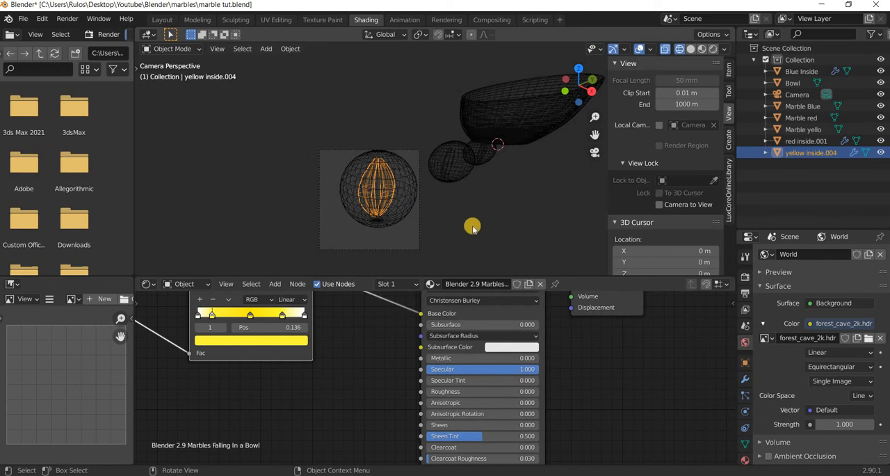
Try to join the box-selected Marble Blue sphere and its Blue Inside insert.
{"action": "middle_click_drag", "start_coordinate": [472, 228], "coordinate": [328, 123]}
{"action": "left_click_drag", "start_coordinate": [319, 115], "coordinate": [289, 186]}
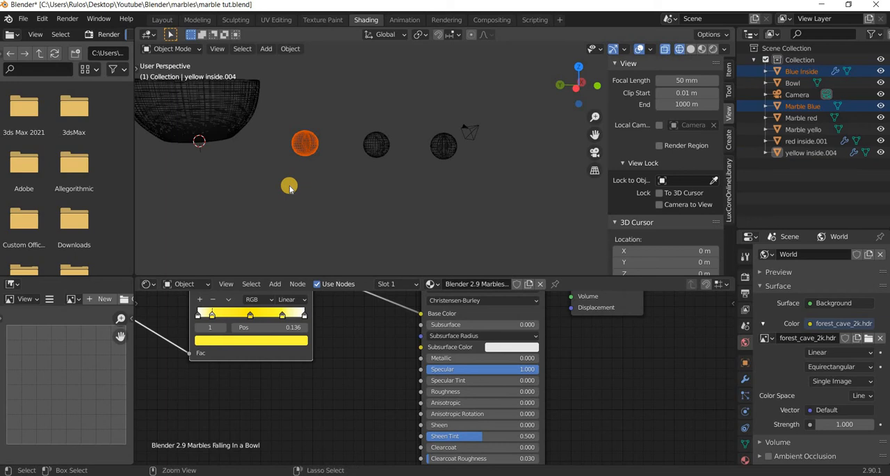
{"action": "key", "text": "ctrl+j"}
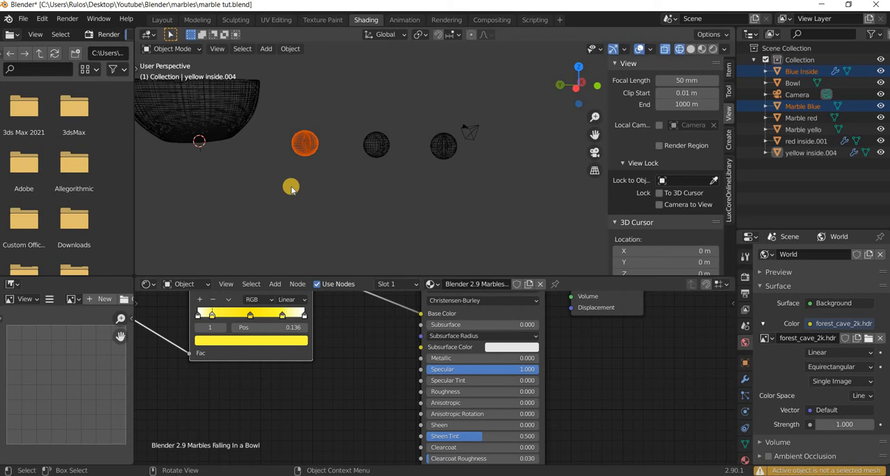
{"action": "left_click", "coordinate": [297, 154]}
Join the Marble Blue sphere into the Blue Inside insert, with the insert as the active object.
{"action": "scroll", "coordinate": [291, 154], "scroll_direction": "up", "scroll_amount": 5}
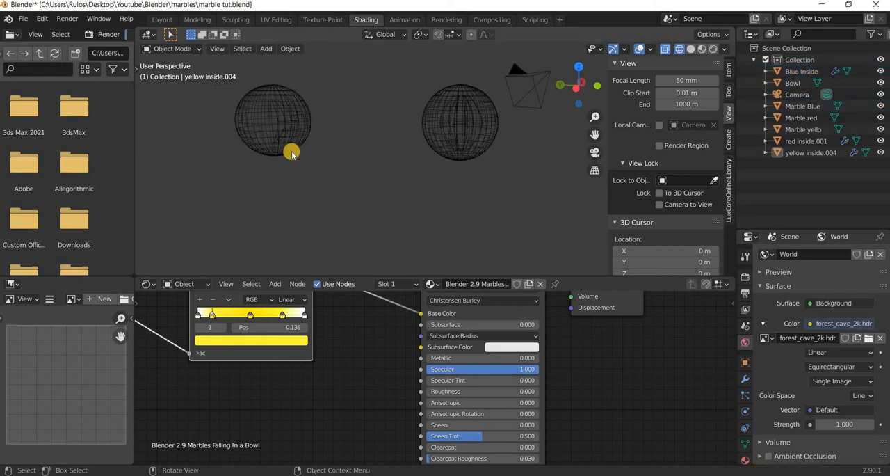
{"action": "scroll", "coordinate": [274, 170], "scroll_direction": "down", "scroll_amount": 1}
{"action": "middle_click_drag", "start_coordinate": [274, 170], "coordinate": [502, 220], "text": "shift"}
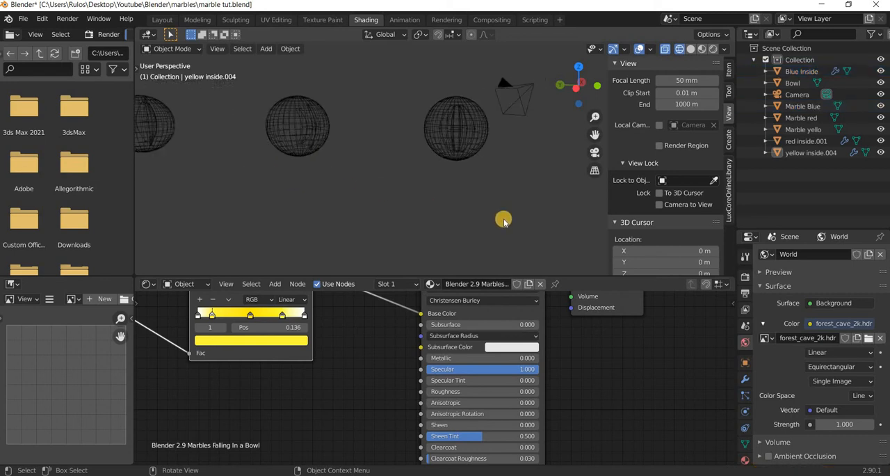
{"action": "scroll", "coordinate": [329, 192], "scroll_direction": "up", "scroll_amount": 3}
{"action": "left_click", "coordinate": [326, 193]}
{"action": "left_click", "coordinate": [307, 192]}
{"action": "scroll", "coordinate": [278, 194], "scroll_direction": "up", "scroll_amount": 3}
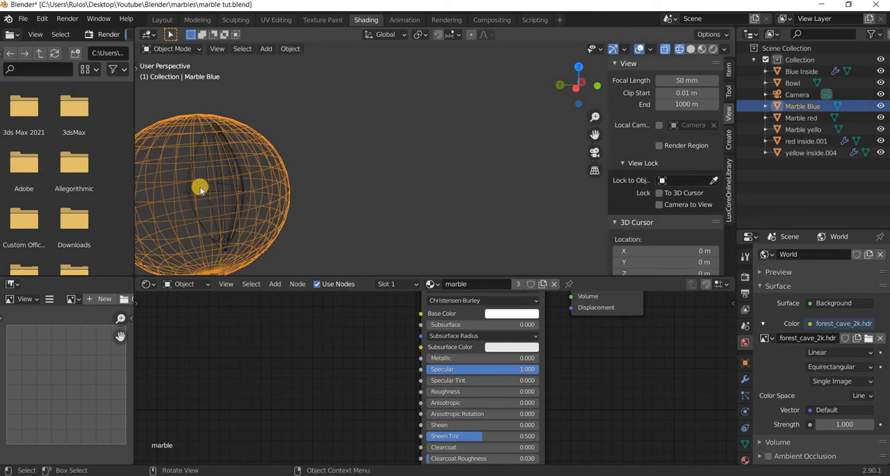
{"action": "left_click", "coordinate": [199, 187], "text": "shift"}
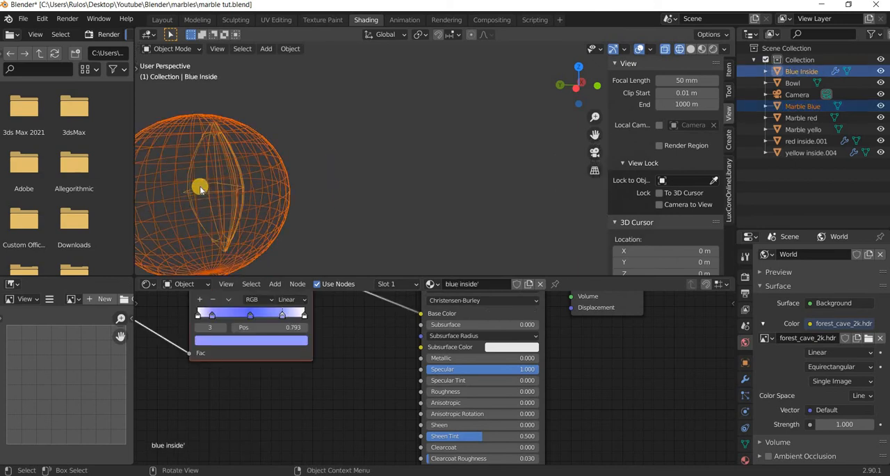
{"action": "key", "text": "ctrl+j"}
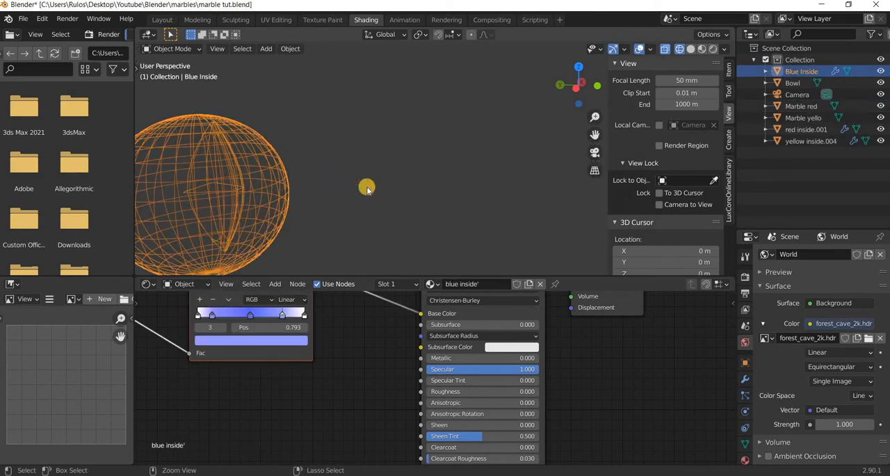
Join the red inside.001 insert into the Marble red sphere, with the sphere as the active object.
{"action": "middle_click_drag", "start_coordinate": [407, 197], "coordinate": [356, 215]}
{"action": "mouse_move", "coordinate": [229, 204]}
{"action": "middle_mouse_down"}
{"action": "mouse_move", "coordinate": [345, 212]}
{"action": "mouse_move", "coordinate": [466, 136]}
{"action": "middle_mouse_up"}
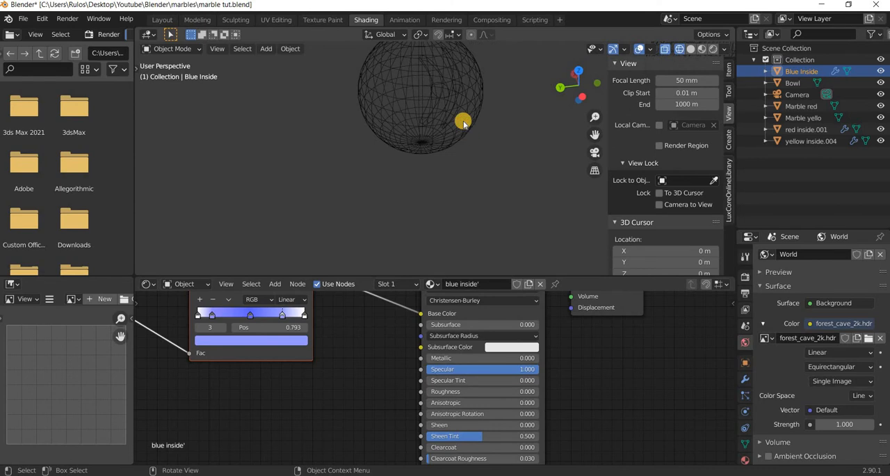
{"action": "left_click", "coordinate": [463, 122]}
{"action": "middle_click_drag", "start_coordinate": [453, 98], "coordinate": [424, 67], "text": "ctrl"}
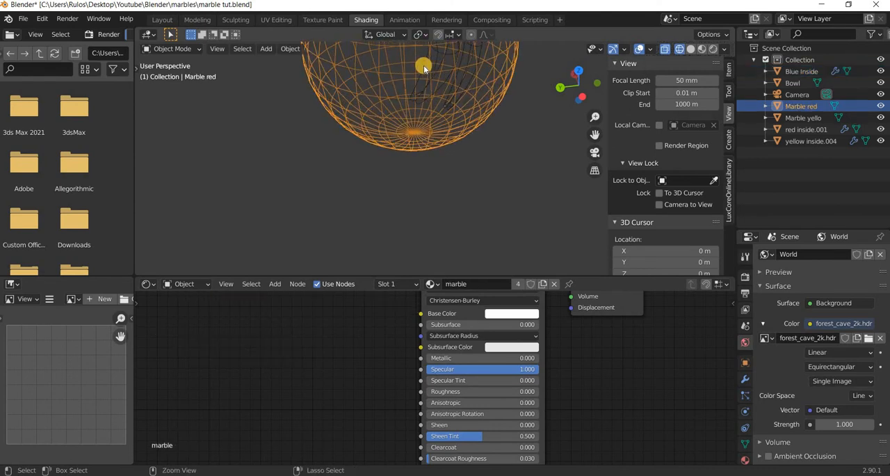
{"action": "left_click", "coordinate": [467, 108]}
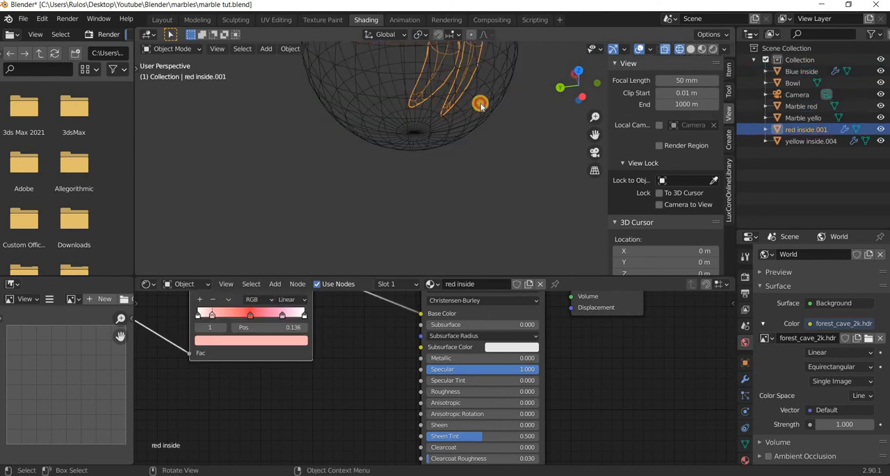
{"action": "left_click", "coordinate": [472, 105], "text": "shift"}
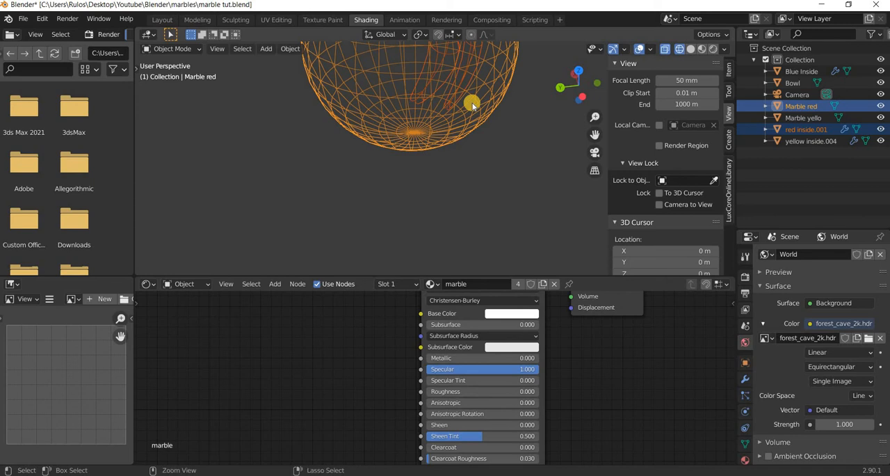
{"action": "key", "text": "ctrl+j"}
Join the Marble yello sphere into the yellow inside.004 insert, with the insert as the active object.
{"action": "scroll", "coordinate": [466, 103], "scroll_direction": "down", "scroll_amount": 6}
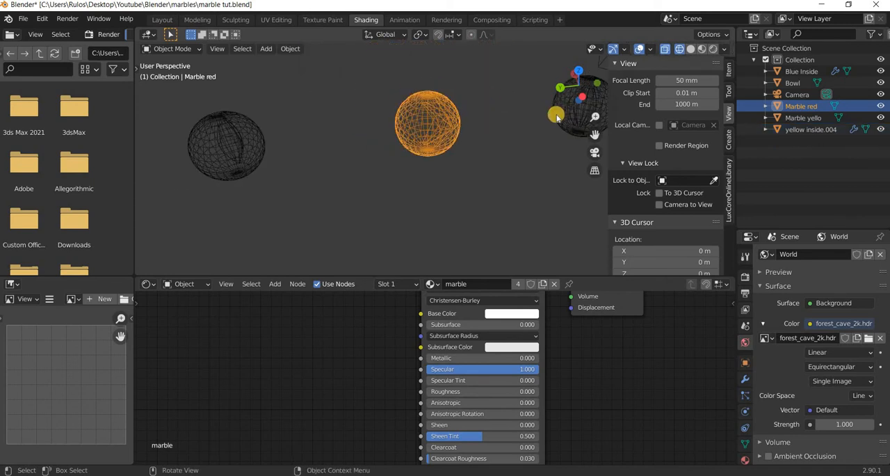
{"action": "middle_click_drag", "start_coordinate": [535, 137], "coordinate": [241, 182], "text": "shift"}
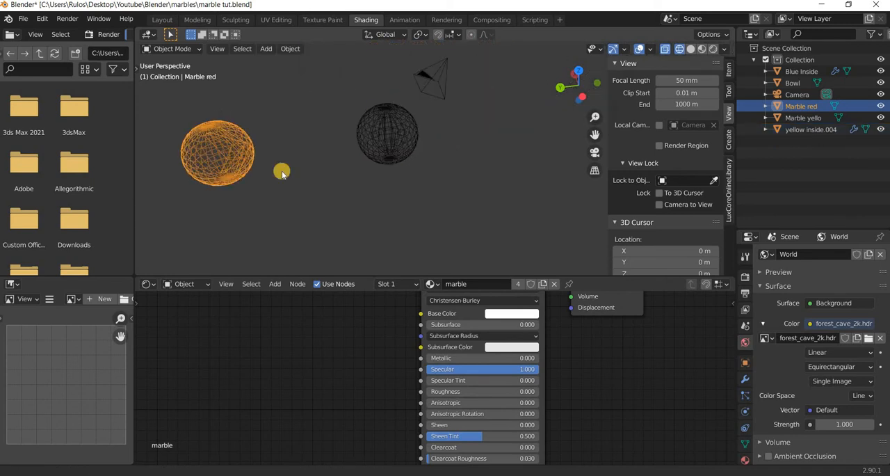
{"action": "scroll", "coordinate": [289, 172], "scroll_direction": "up", "scroll_amount": 4}
{"action": "left_click", "coordinate": [204, 139]}
{"action": "scroll", "coordinate": [207, 127], "scroll_direction": "up", "scroll_amount": 3}
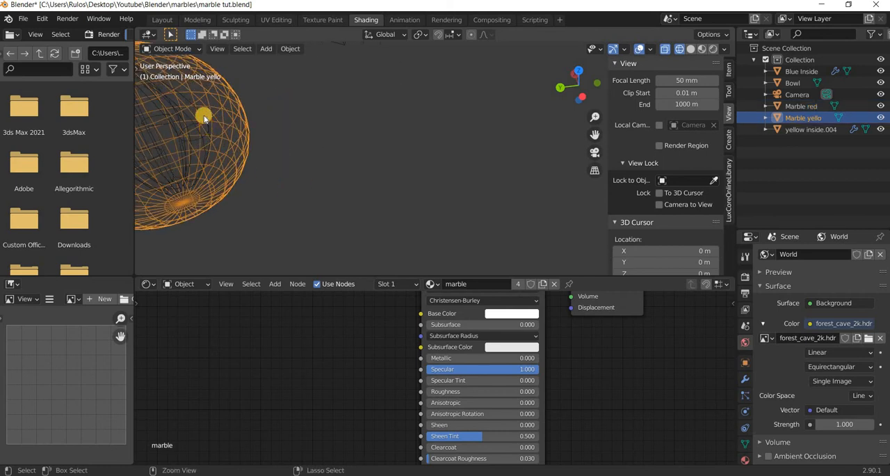
{"action": "left_click", "coordinate": [268, 160], "text": "shift"}
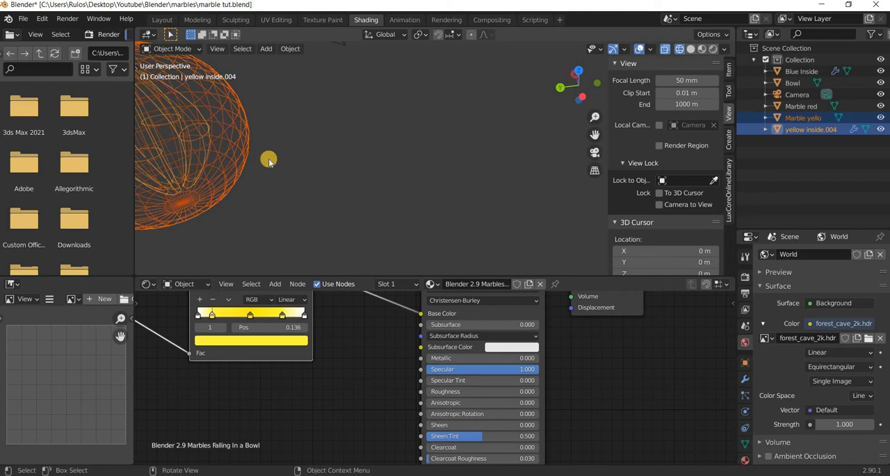
{"action": "key", "text": "ctrl+j"}
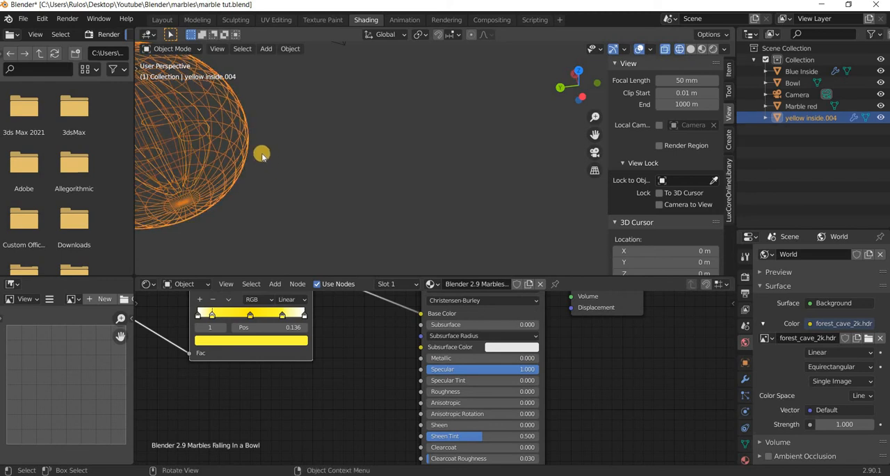
Rename the joined Blue Inside object "marble blue" and the joined yellow inside.004 object "marble yellow".
{"action": "key", "text": "KP_Decimal"}
{"action": "middle_click_drag", "start_coordinate": [258, 159], "coordinate": [232, 153]}
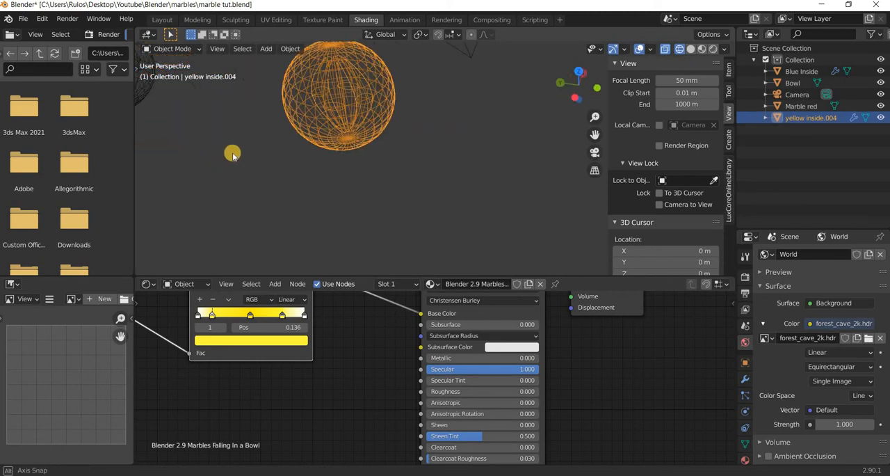
{"action": "scroll", "coordinate": [233, 154], "scroll_direction": "down", "scroll_amount": 3}
{"action": "scroll", "coordinate": [246, 166], "scroll_direction": "down", "scroll_amount": 1}
{"action": "middle_click_drag", "start_coordinate": [424, 229], "coordinate": [598, 222]}
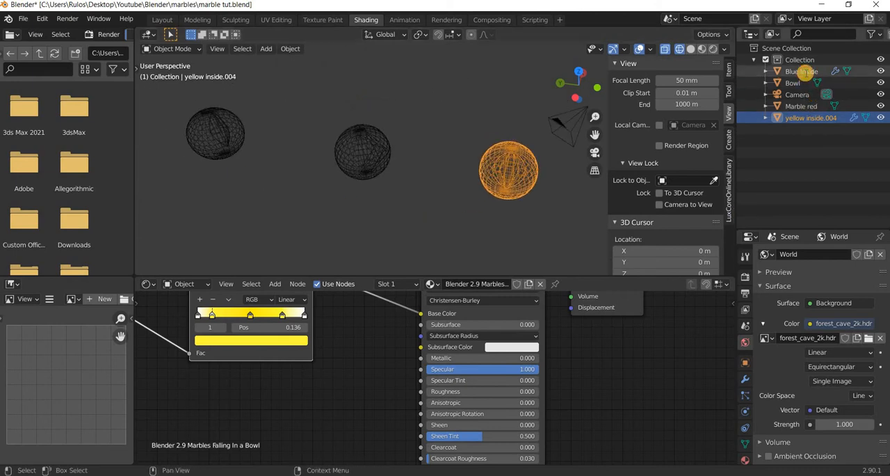
{"action": "left_click", "coordinate": [806, 71]}
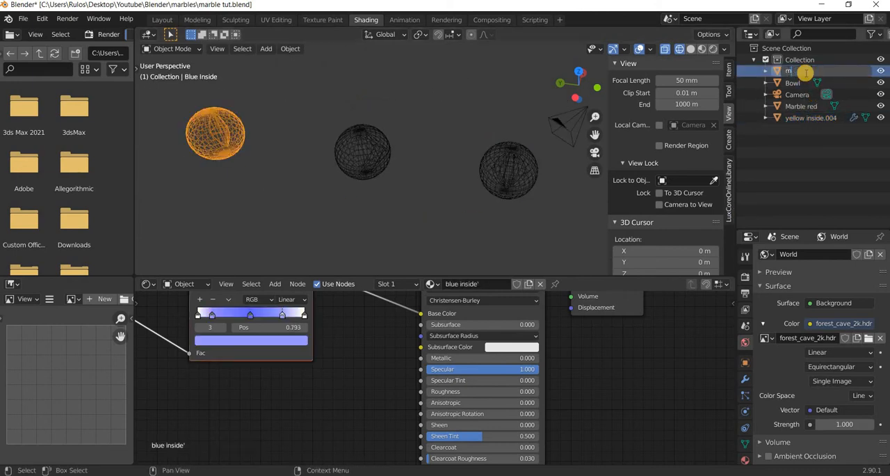
{"action": "type", "text": "marble blue"}
{"action": "key", "text": "Return"}
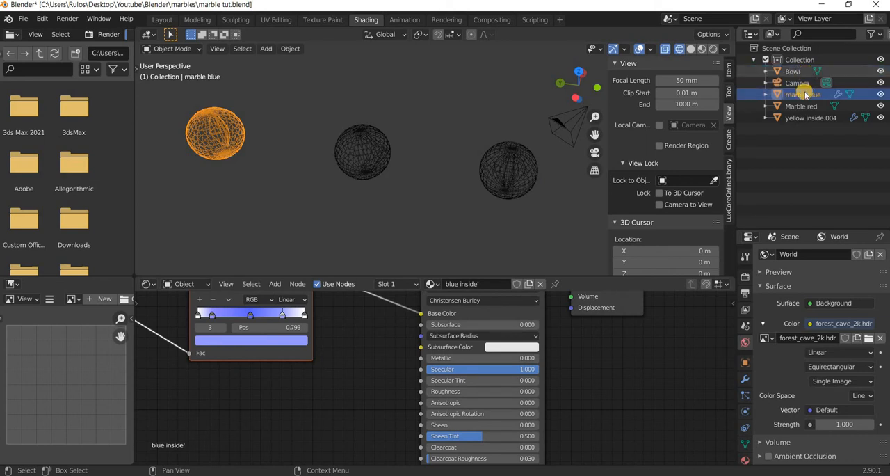
{"action": "double_click", "coordinate": [797, 118]}
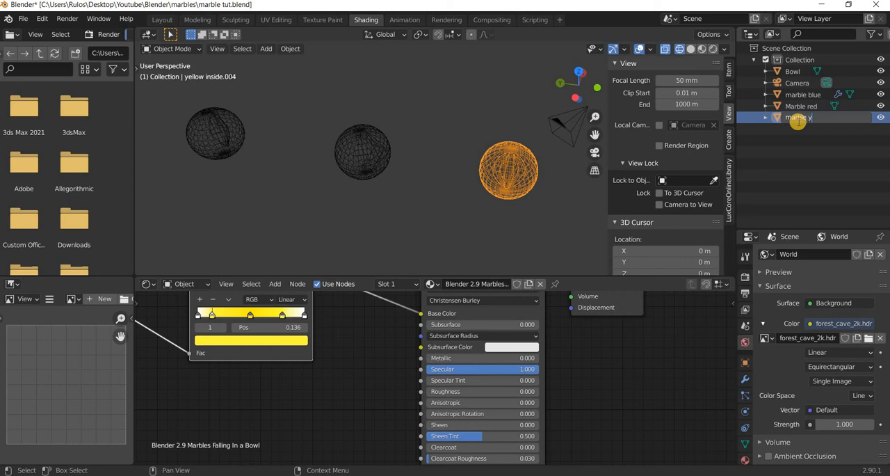
{"action": "type", "text": "marble yellow"}
{"action": "key", "text": "Return"}
Add a mesh plane at the 3D cursor under the bowl.
{"action": "scroll", "coordinate": [350, 169], "scroll_direction": "down", "scroll_amount": 5}
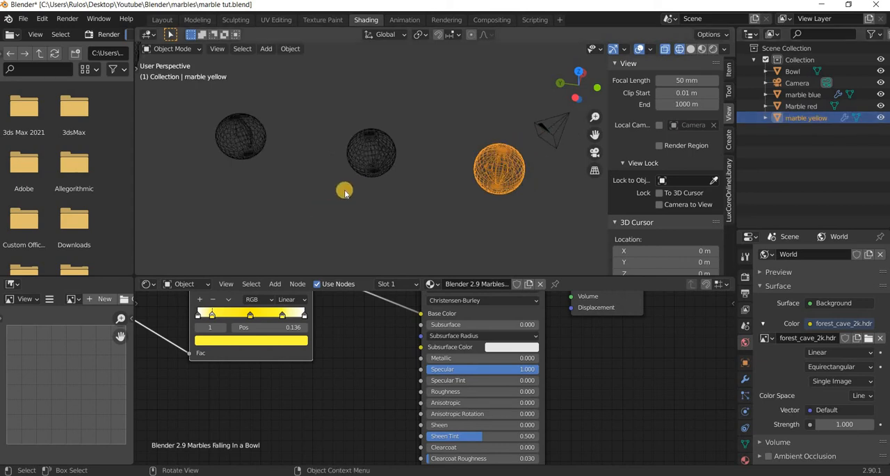
{"action": "left_click_drag", "start_coordinate": [390, 192], "coordinate": [341, 187]}
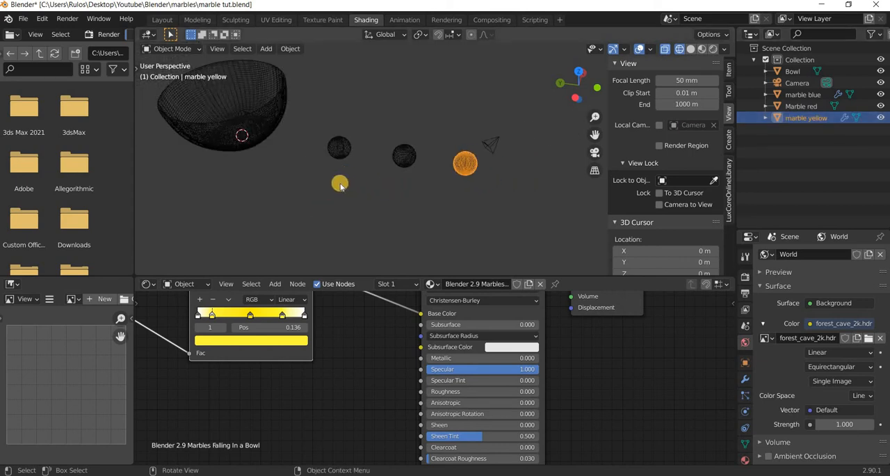
{"action": "scroll", "coordinate": [271, 90], "scroll_direction": "down", "scroll_amount": 5}
{"action": "left_click", "coordinate": [267, 54]}
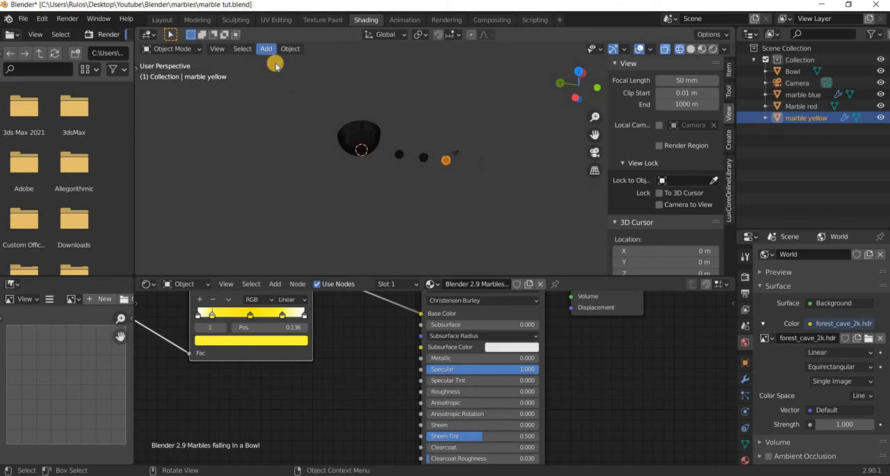
{"action": "mouse_move", "coordinate": [278, 64]}
{"action": "left_click", "coordinate": [407, 63]}
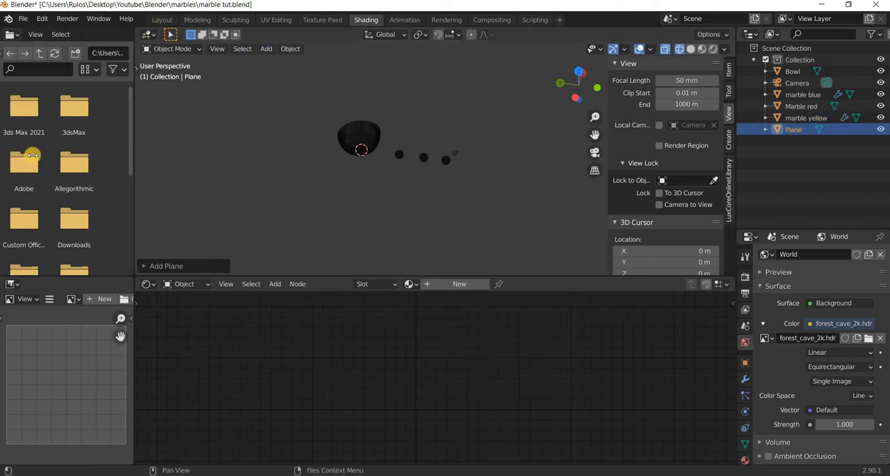
Switch to the Layout workspace, enlarge the plane well beyond the bowl and marbles, and stretch it along the Y axis.
{"action": "left_click", "coordinate": [162, 19]}
{"action": "scroll", "coordinate": [397, 272], "scroll_direction": "down", "scroll_amount": 4}
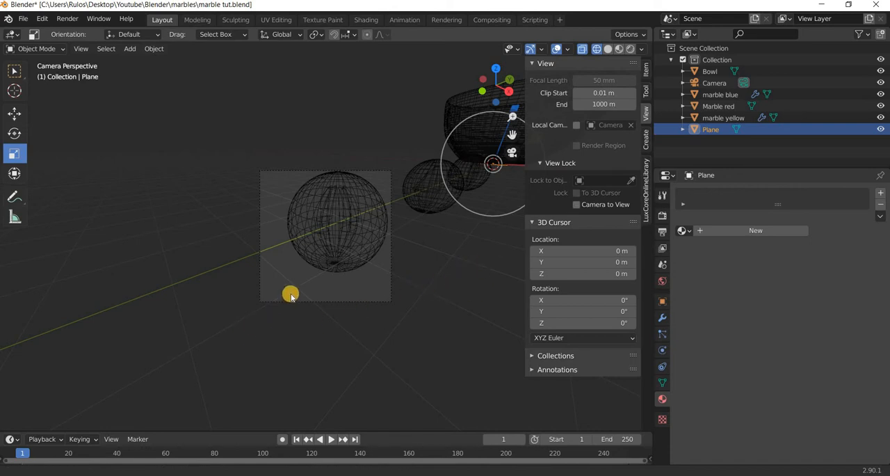
{"action": "middle_click_drag", "start_coordinate": [290, 294], "coordinate": [184, 191]}
{"action": "middle_click_drag", "start_coordinate": [203, 308], "coordinate": [441, 395]}
{"action": "left_click_drag", "start_coordinate": [208, 213], "coordinate": [330, 345]}
{"action": "scroll", "coordinate": [273, 235], "scroll_direction": "down", "scroll_amount": 3}
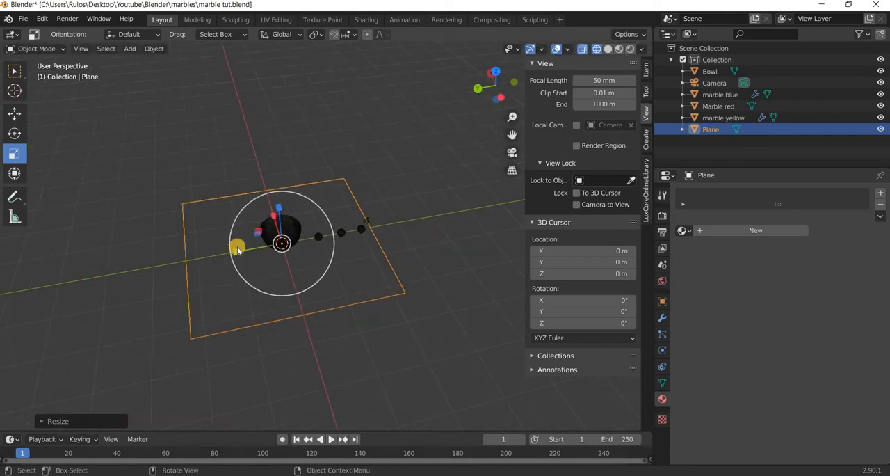
{"action": "left_click_drag", "start_coordinate": [234, 252], "coordinate": [192, 259]}
{"action": "left_click_drag", "start_coordinate": [257, 279], "coordinate": [246, 297]}
{"action": "middle_click_drag", "start_coordinate": [266, 268], "coordinate": [700, 136]}
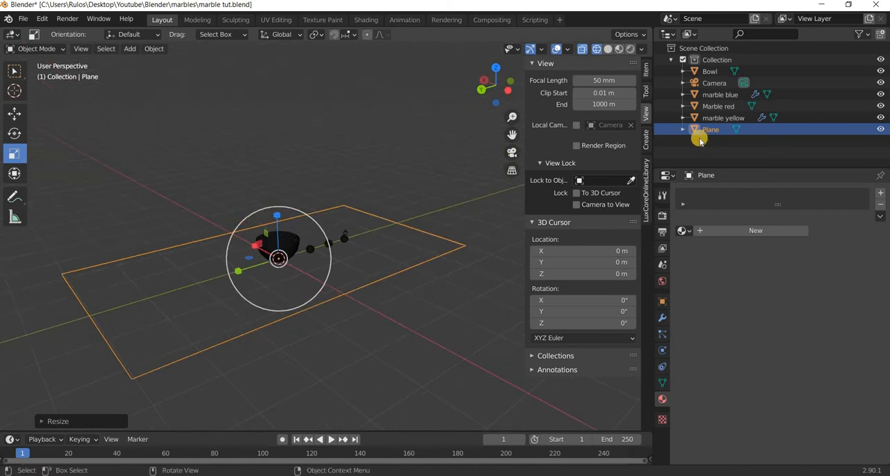
Rename the Plane object "floor".
{"action": "double_click", "coordinate": [710, 130]}
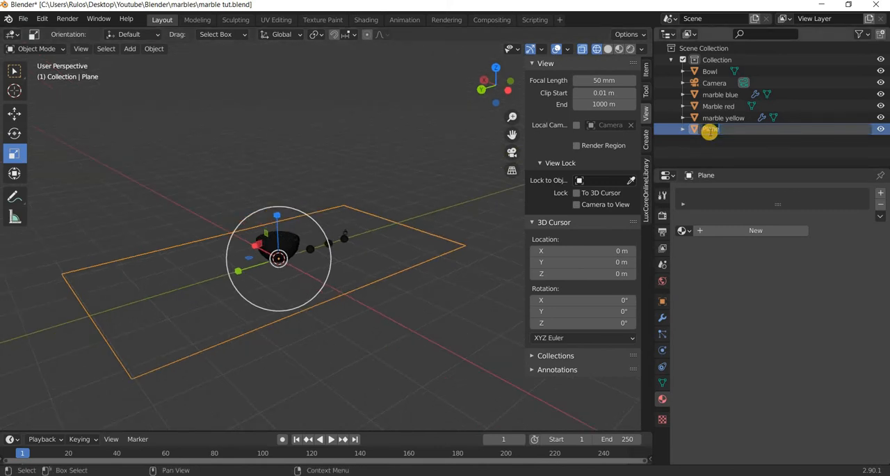
{"action": "type", "text": "floor"}
{"action": "key", "text": "Return"}
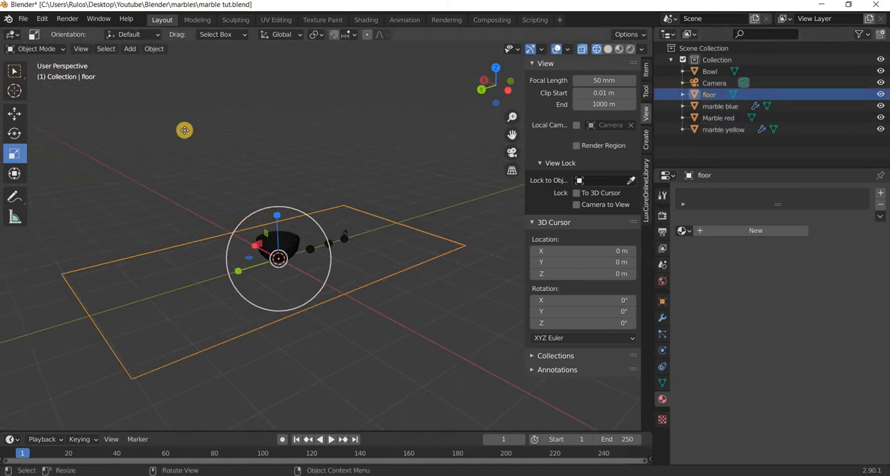
Duplicate the floor plane in place and set the copy's Y rotation to -90°.
{"action": "key", "text": "shift+d"}
{"action": "key", "text": "Escape"}
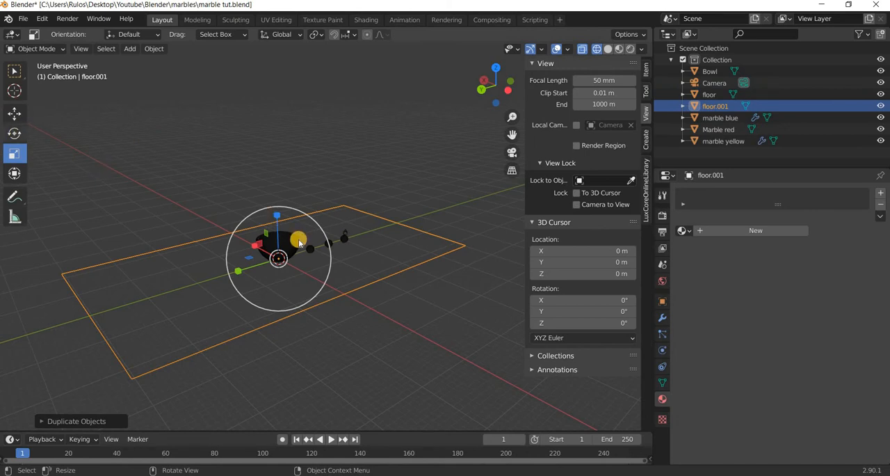
{"action": "key", "text": "shift+space"}
{"action": "key", "text": "r"}
{"action": "left_click", "coordinate": [648, 69]}
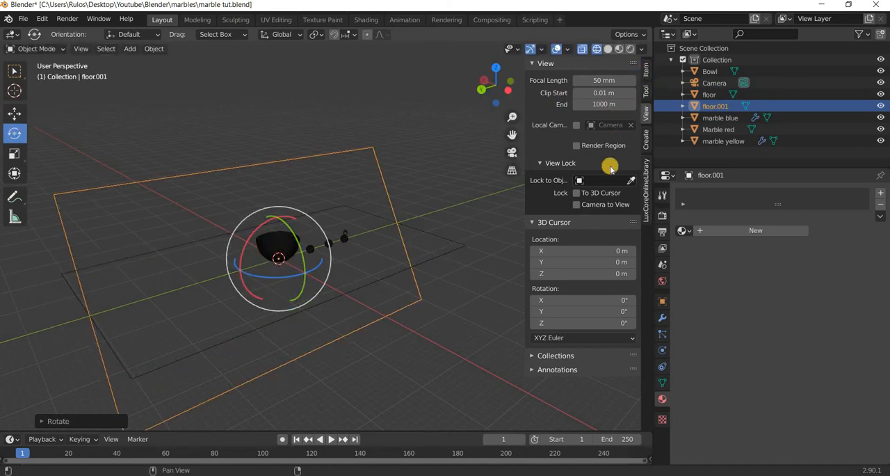
{"action": "left_click", "coordinate": [599, 151]}
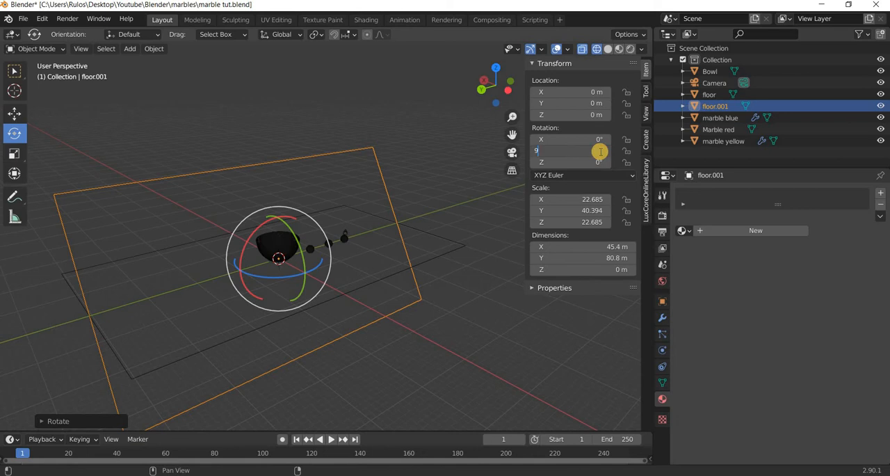
{"action": "type", "text": "-90"}
{"action": "key", "text": "Return"}
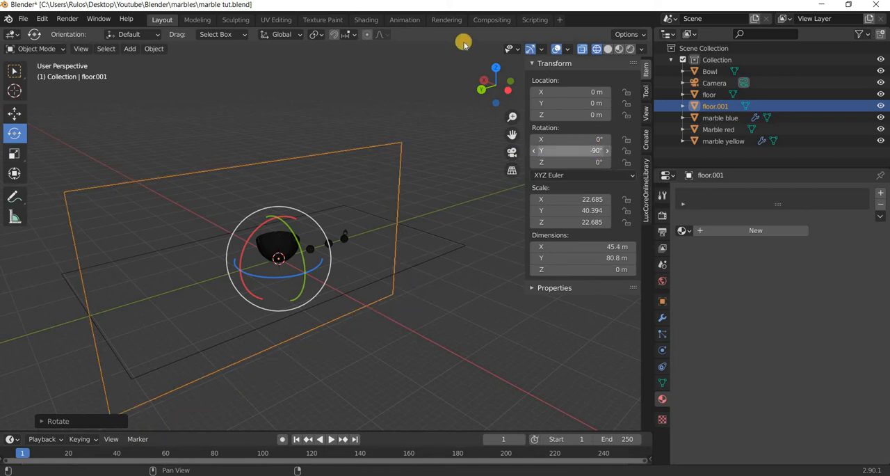
Display the viewport in solid shading and rename the upright floor copy "wall".
{"action": "left_click", "coordinate": [599, 78]}
{"action": "key", "text": "shift+z"}
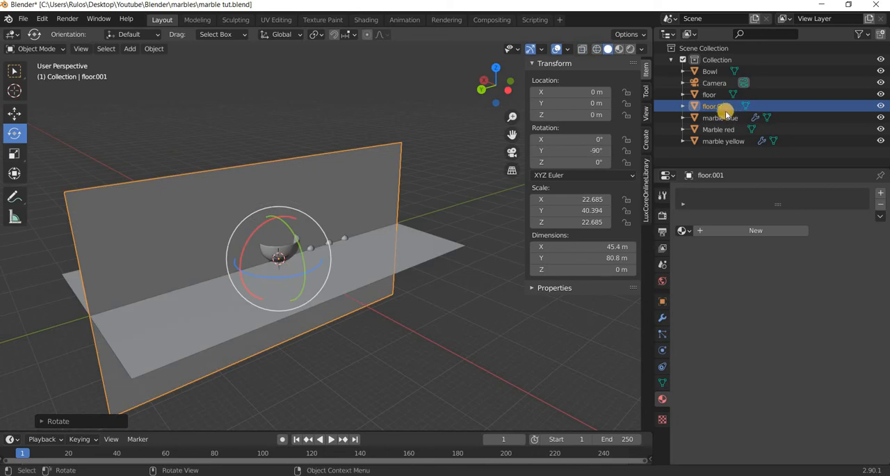
{"action": "double_click", "coordinate": [722, 106]}
{"action": "type", "text": "wa"}
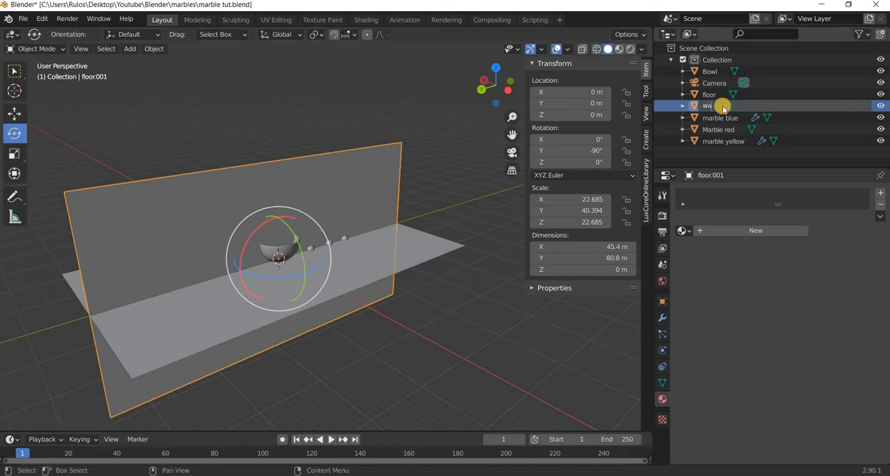
{"action": "type", "text": "ll"}
{"action": "key", "text": "Return"}
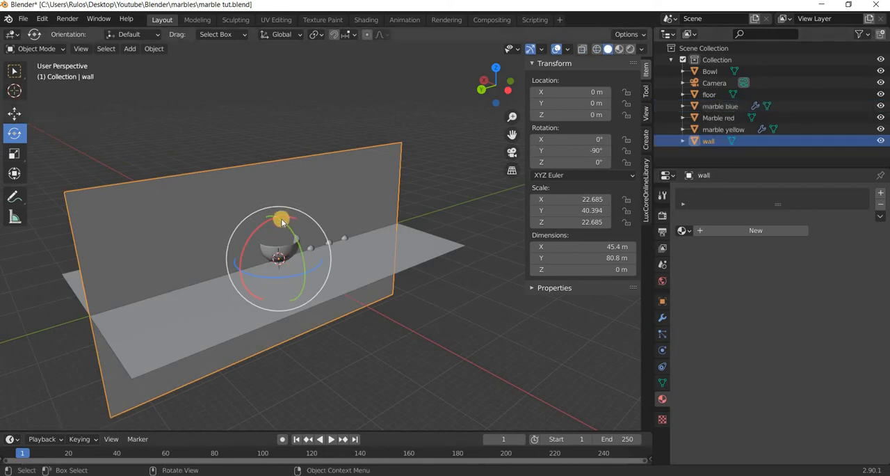
Move the wall up to about Z 19.5 m and back to about X 22.5 m, at the floor's rear edge.
{"action": "key", "text": "shift+space"}
{"action": "key", "text": "g"}
{"action": "mouse_move", "coordinate": [271, 160]}
{"action": "left_mouse_down"}
{"action": "mouse_move", "coordinate": [271, 133]}
{"action": "mouse_move", "coordinate": [284, 225]}
{"action": "mouse_move", "coordinate": [274, 174]}
{"action": "left_mouse_up"}
{"action": "middle_click_drag", "start_coordinate": [249, 179], "coordinate": [248, 178]}
{"action": "left_click_drag", "start_coordinate": [248, 177], "coordinate": [160, 169]}
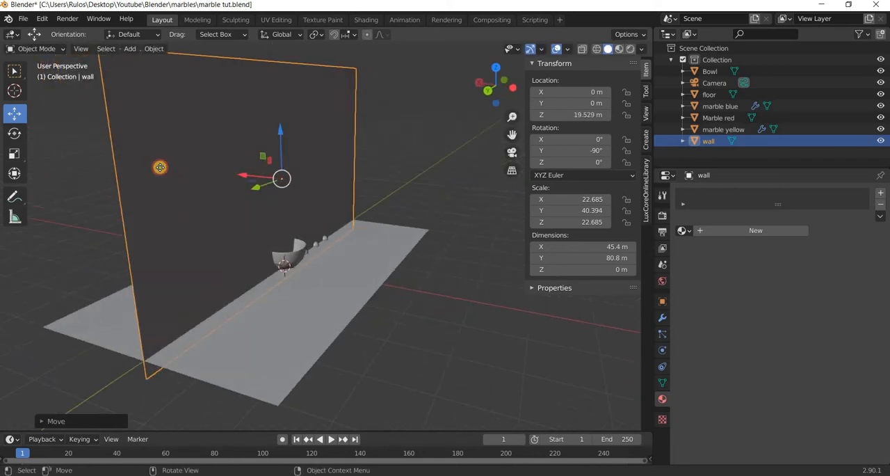
{"action": "left_click", "coordinate": [267, 298]}
{"action": "middle_click_drag", "start_coordinate": [267, 297], "coordinate": [295, 264]}
{"action": "scroll", "coordinate": [294, 267], "scroll_direction": "up", "scroll_amount": 4}
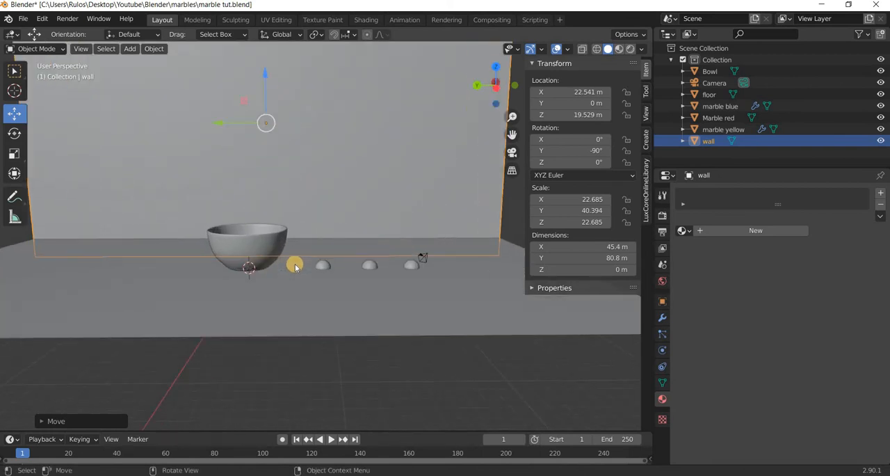
{"action": "scroll", "coordinate": [299, 267], "scroll_direction": "down", "scroll_amount": 4}
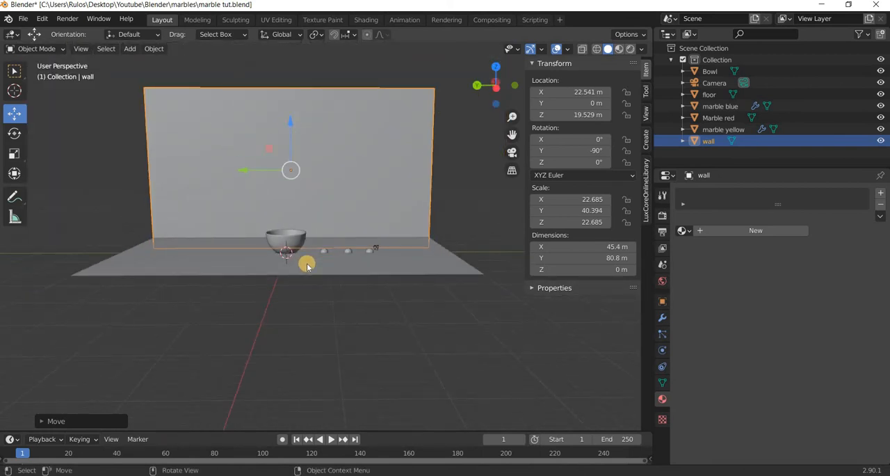
Look through the scene camera and lock the camera to the view.
{"action": "key", "text": "KP_0"}
{"action": "middle_click_drag", "start_coordinate": [319, 274], "coordinate": [316, 271]}
{"action": "key", "text": "KP_0"}
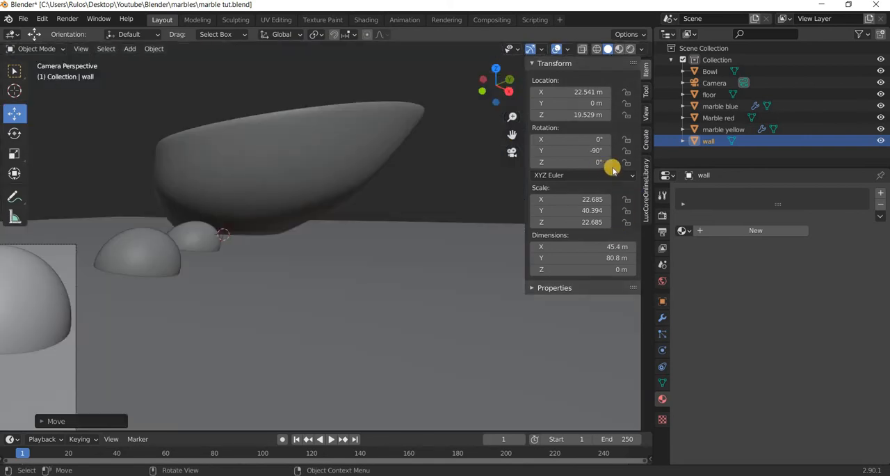
{"action": "left_click", "coordinate": [646, 112]}
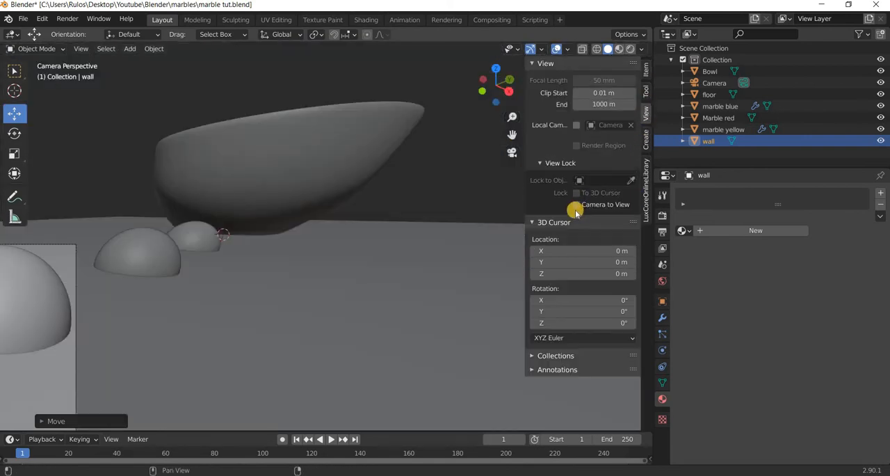
{"action": "left_click", "coordinate": [576, 205]}
Try to frame the bowl, marbles and wall by navigating with the locked camera.
{"action": "middle_click_drag", "start_coordinate": [315, 287], "coordinate": [348, 283]}
{"action": "scroll", "coordinate": [348, 283], "scroll_direction": "down", "scroll_amount": 10}
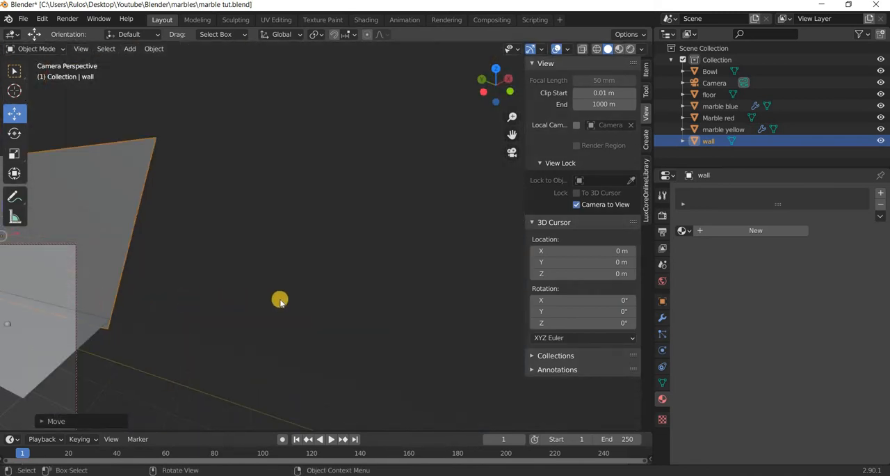
{"action": "middle_click_drag", "start_coordinate": [279, 300], "coordinate": [19, 314]}
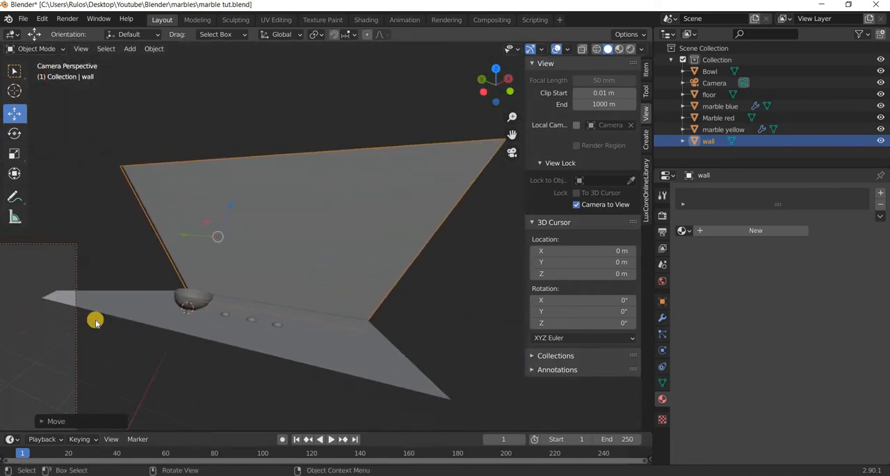
{"action": "middle_click_drag", "start_coordinate": [95, 321], "coordinate": [219, 315]}
Delete the existing camera found in front view and add a new camera to the scene.
{"action": "key", "text": "KP_1"}
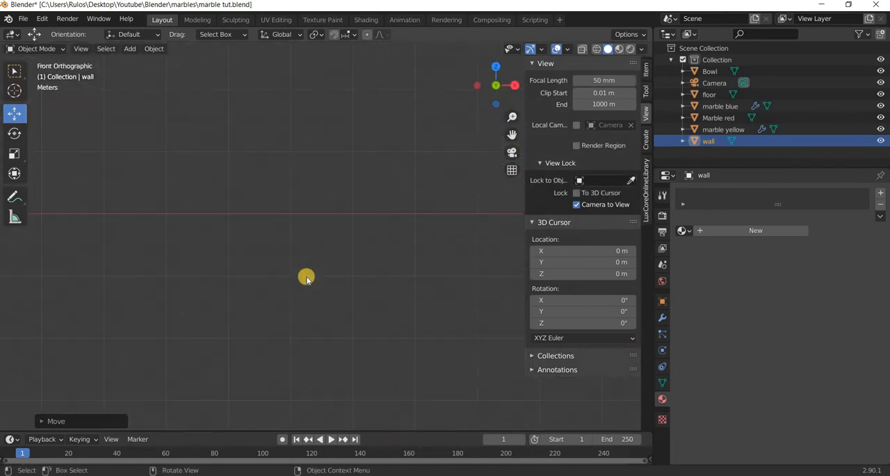
{"action": "scroll", "coordinate": [313, 226], "scroll_direction": "down", "scroll_amount": 3}
{"action": "scroll", "coordinate": [197, 151], "scroll_direction": "up", "scroll_amount": 5}
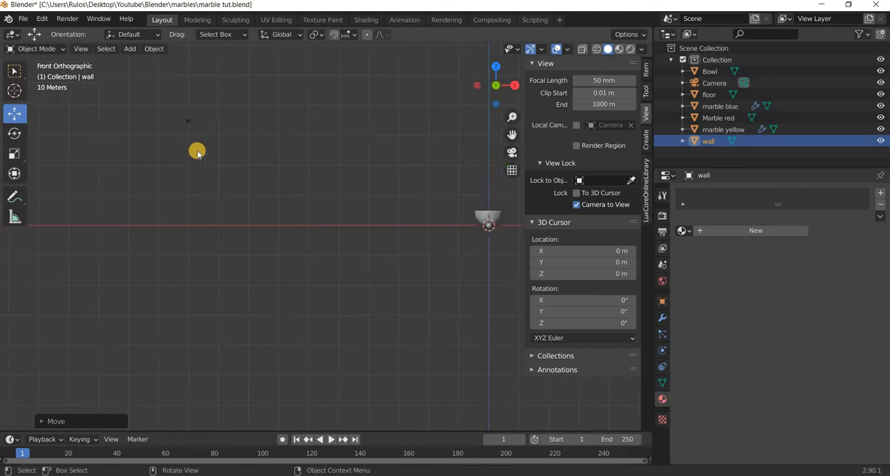
{"action": "left_click_drag", "start_coordinate": [159, 162], "coordinate": [105, 62]}
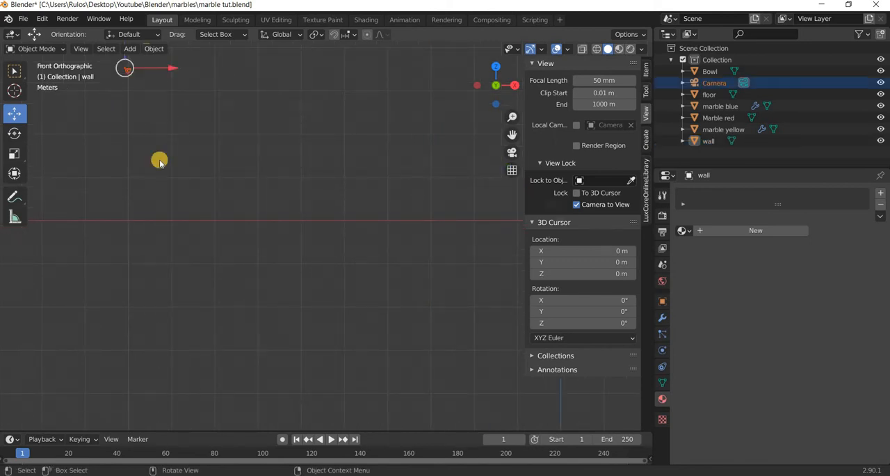
{"action": "key", "text": "Delete"}
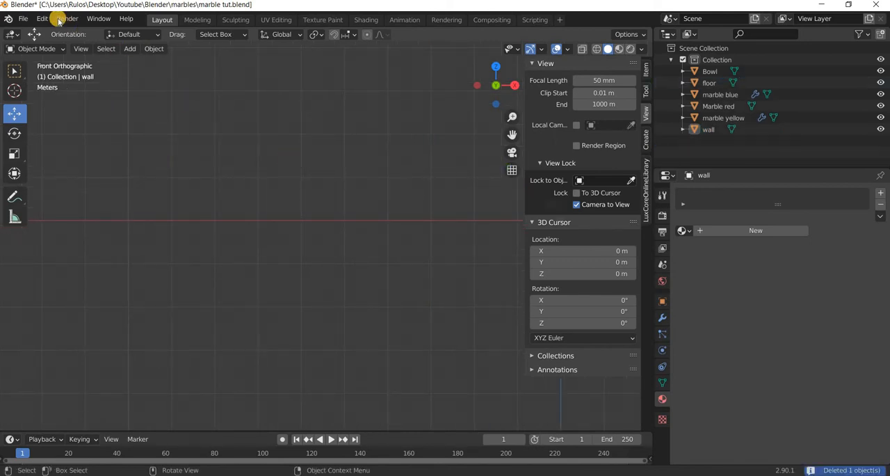
{"action": "left_click", "coordinate": [130, 49]}
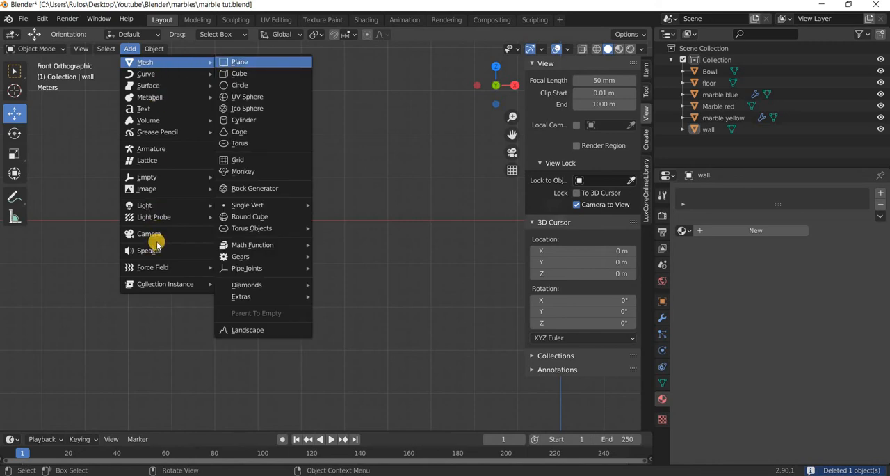
{"action": "key", "text": "Return"}
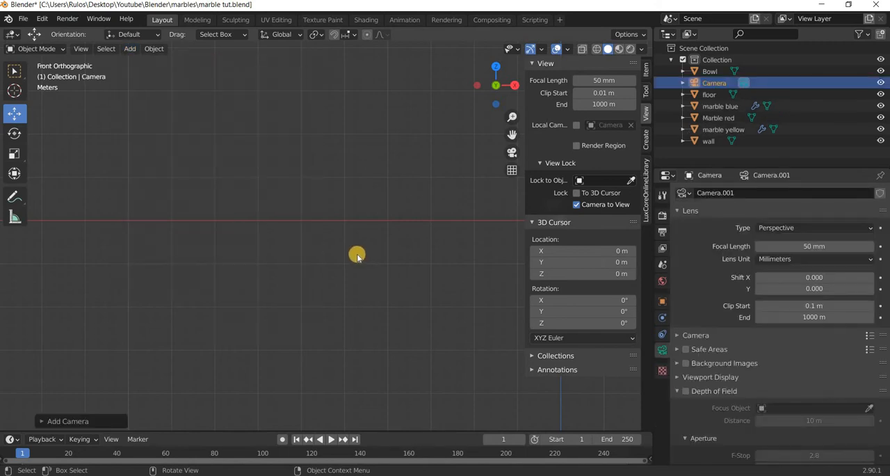
Look through the new camera and turn it toward the bowl and wall.
{"action": "key", "text": "KP_0"}
{"action": "scroll", "coordinate": [356, 257], "scroll_direction": "down", "scroll_amount": 2}
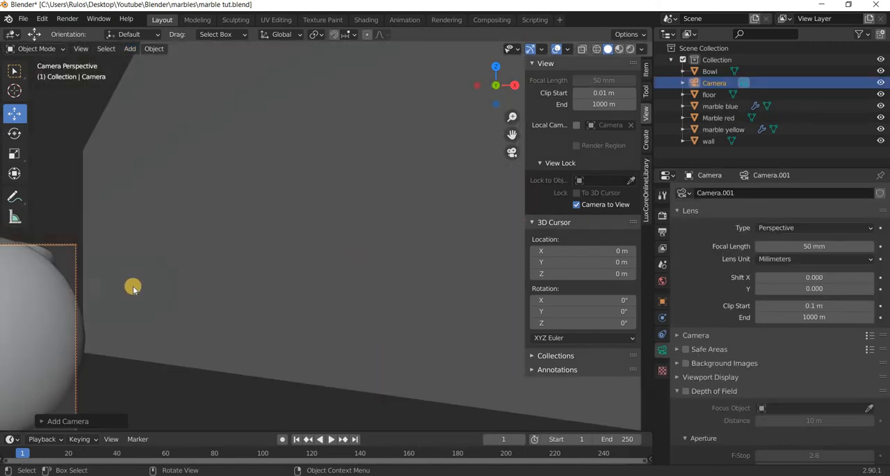
{"action": "middle_click_drag", "start_coordinate": [191, 289], "coordinate": [191, 289]}
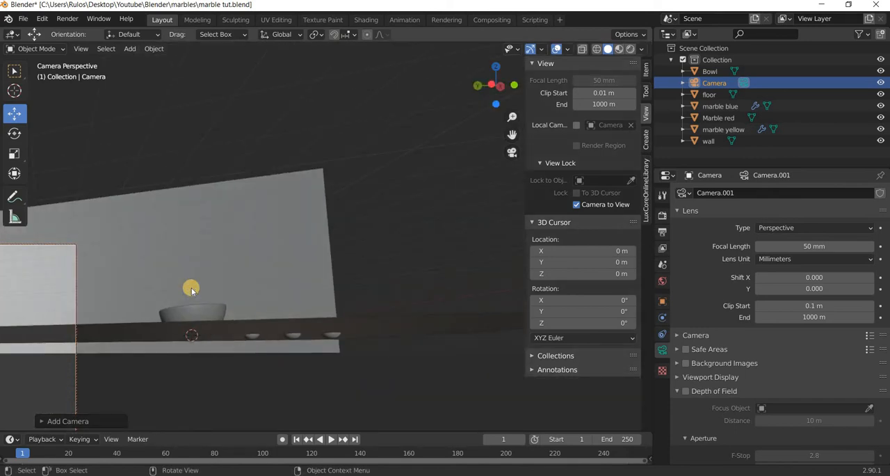
Move the camera in front of the bowl, to about X -11.8 m, Y -2.3 m, Z 2.2 m.
{"action": "key", "text": "KP_1"}
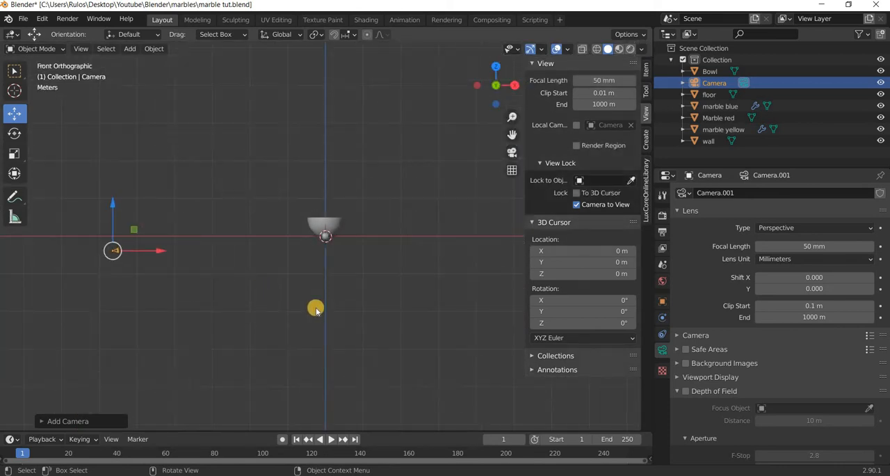
{"action": "middle_click_drag", "start_coordinate": [314, 309], "coordinate": [186, 311]}
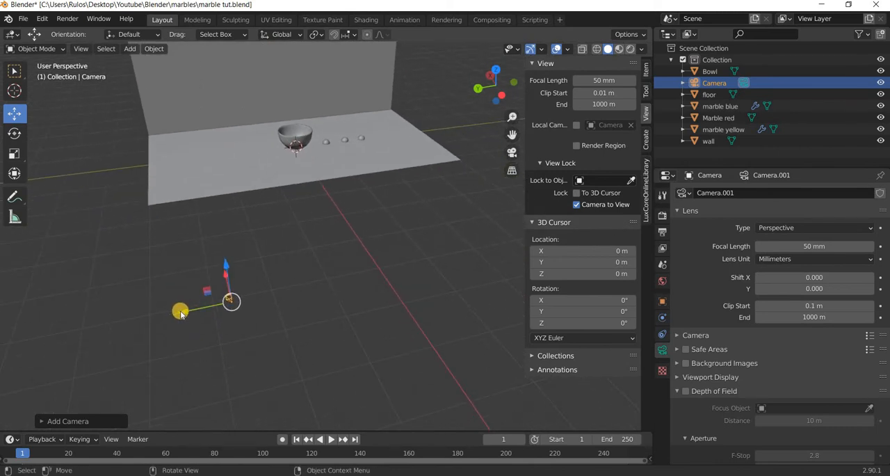
{"action": "key", "text": "g"}
{"action": "key", "text": "y"}
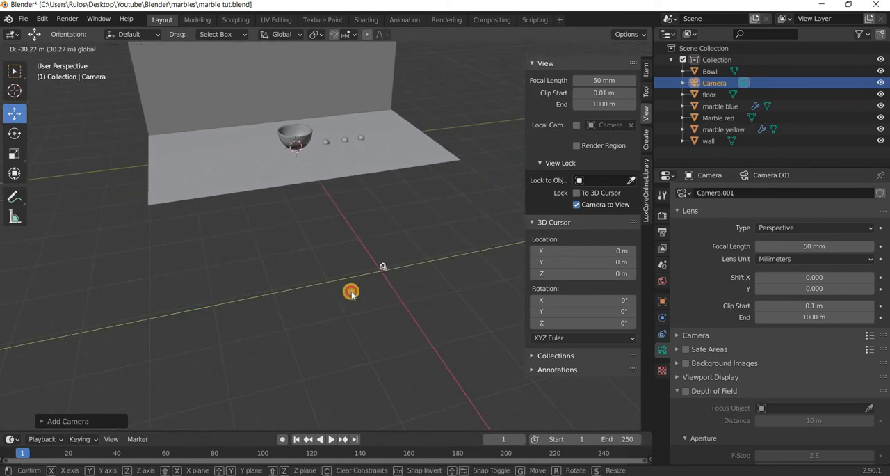
{"action": "left_click_drag", "start_coordinate": [365, 251], "coordinate": [647, 74]}
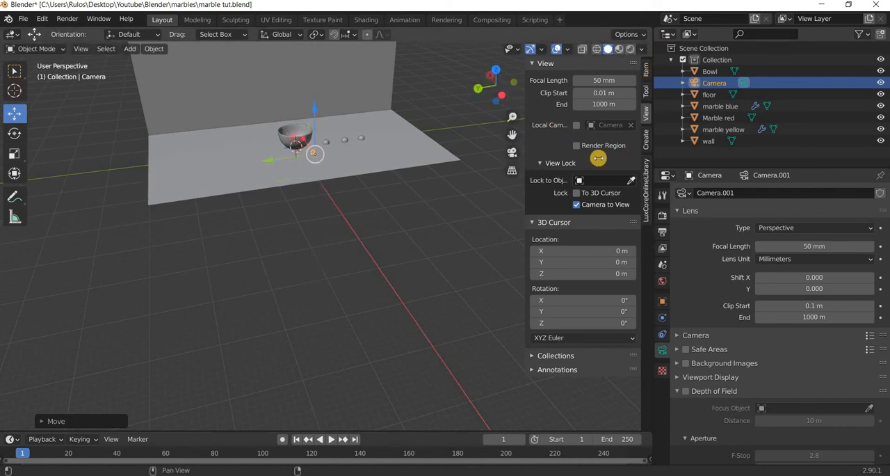
Set the camera's rotation to 90° on X, 0° on Y and -75° on Z.
{"action": "left_click", "coordinate": [646, 70]}
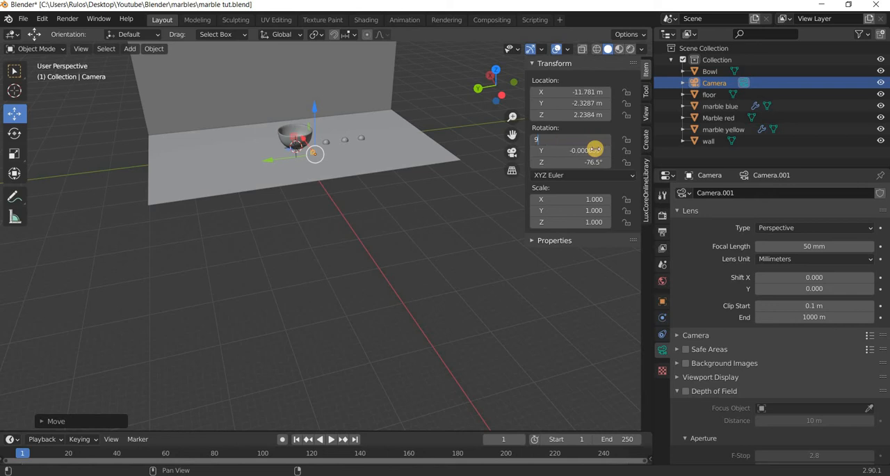
{"action": "type", "text": "0"}
{"action": "key", "text": "Return"}
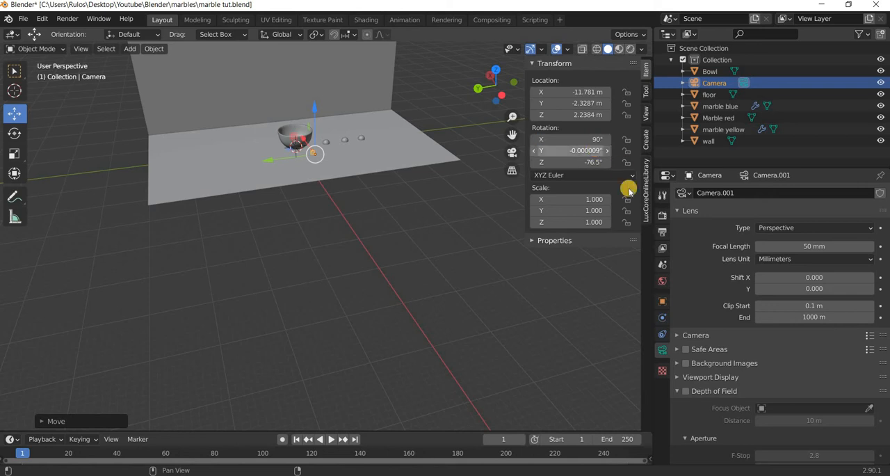
{"action": "left_click", "coordinate": [603, 150]}
{"action": "type", "text": "0"}
{"action": "key", "text": "Return"}
{"action": "left_click", "coordinate": [594, 163]}
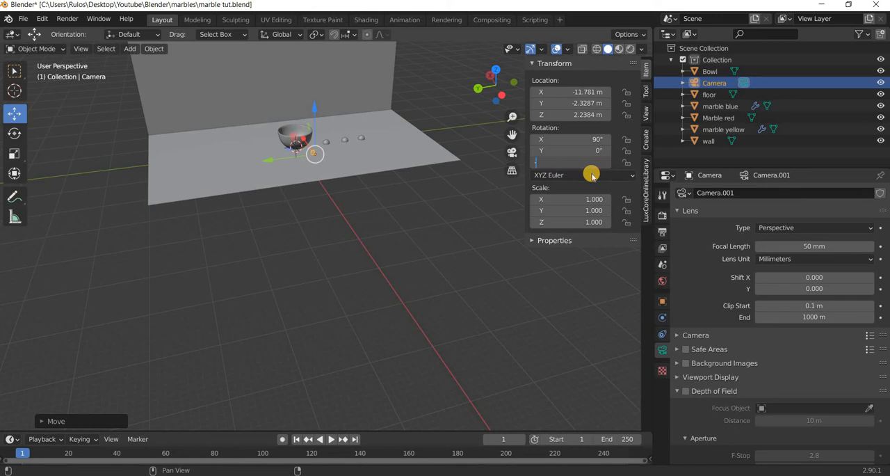
{"action": "type", "text": "-75"}
{"action": "key", "text": "Return"}
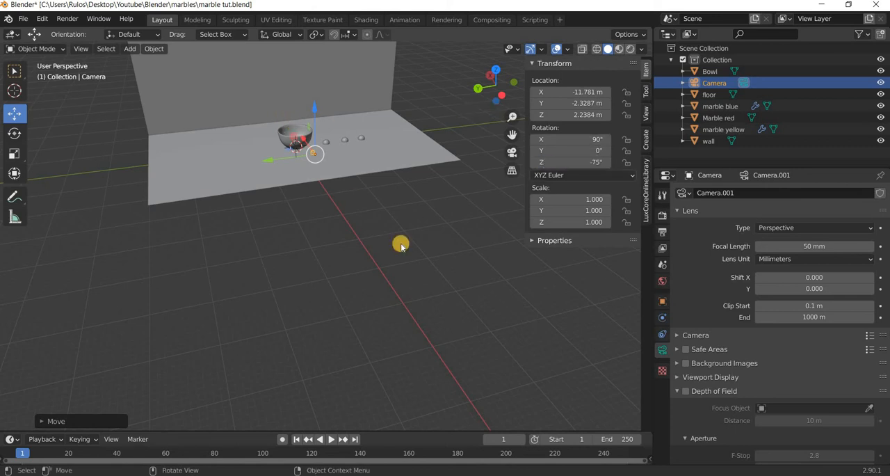
Center the camera frame in the viewport, keep the camera locked to view, and pull it back to frame the whole bowl frontally.
{"action": "key", "text": "KP_0"}
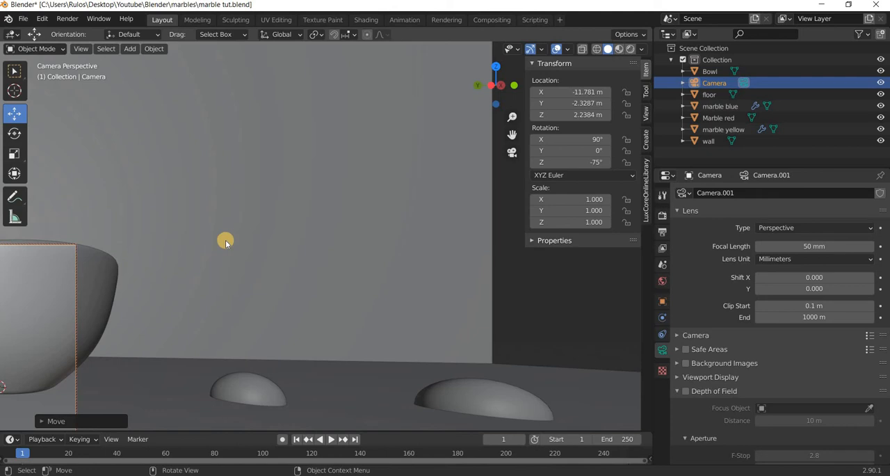
{"action": "left_click", "coordinate": [645, 114]}
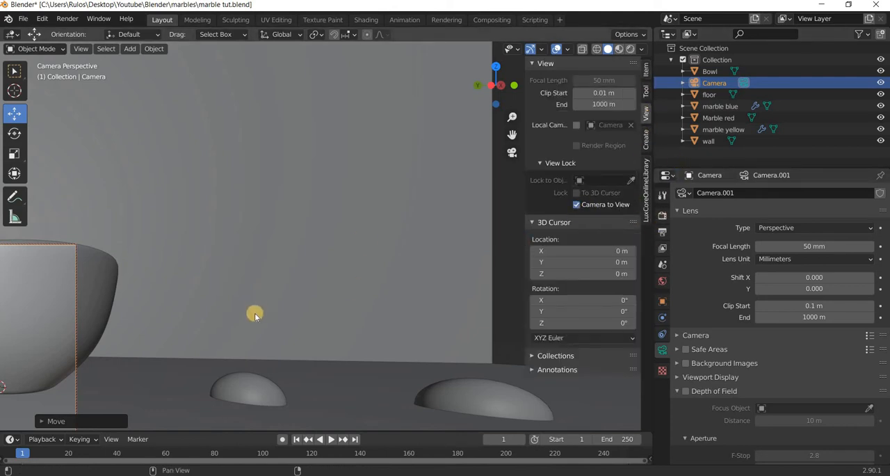
{"action": "middle_click_drag", "start_coordinate": [325, 296], "coordinate": [524, 252], "text": "shift"}
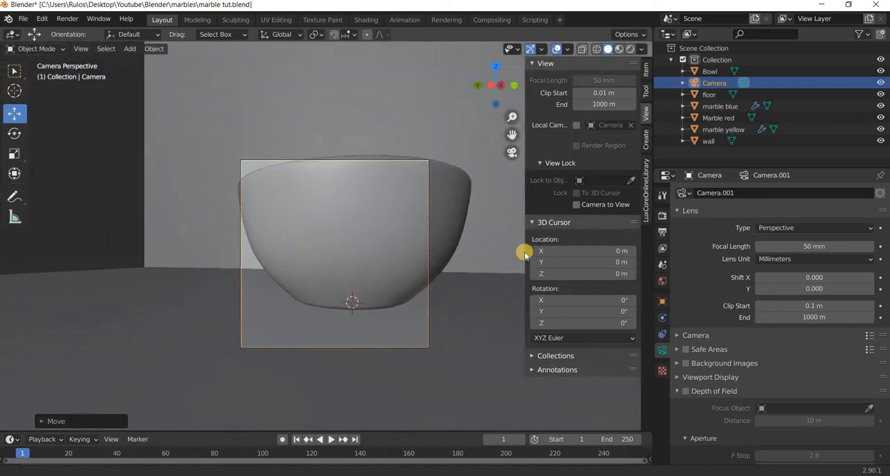
{"action": "left_click", "coordinate": [578, 207]}
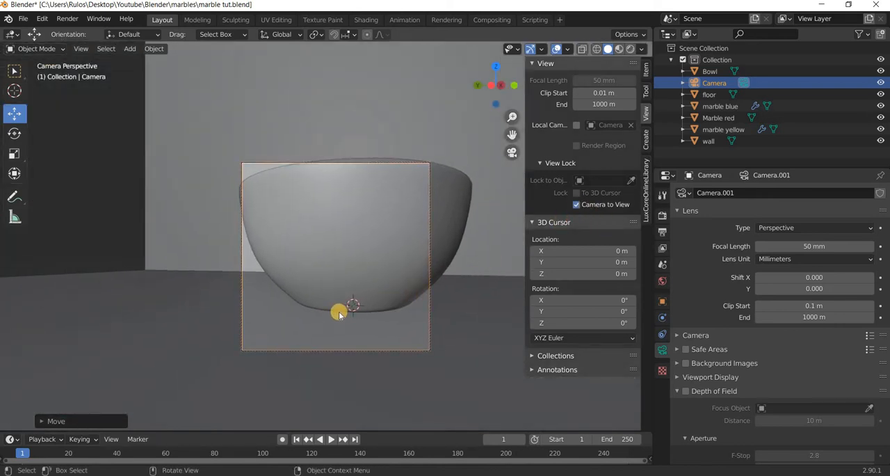
{"action": "scroll", "coordinate": [335, 314], "scroll_direction": "down", "scroll_amount": 5}
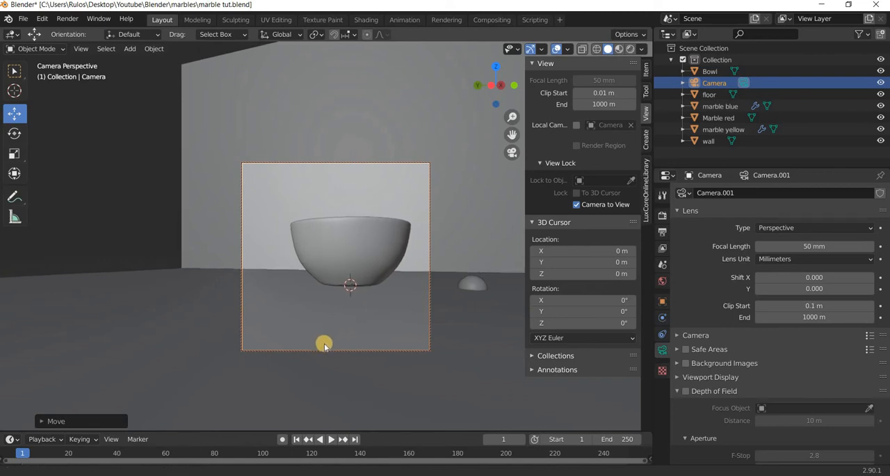
{"action": "middle_click_drag", "start_coordinate": [322, 341], "coordinate": [355, 336]}
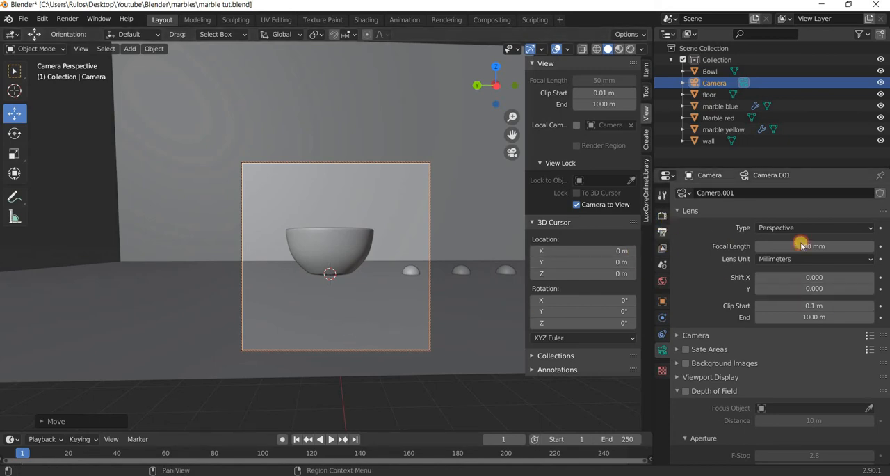
Set the render output resolution to 720 px by 406 px.
{"action": "left_click", "coordinate": [662, 214]}
{"action": "left_click", "coordinate": [662, 232]}
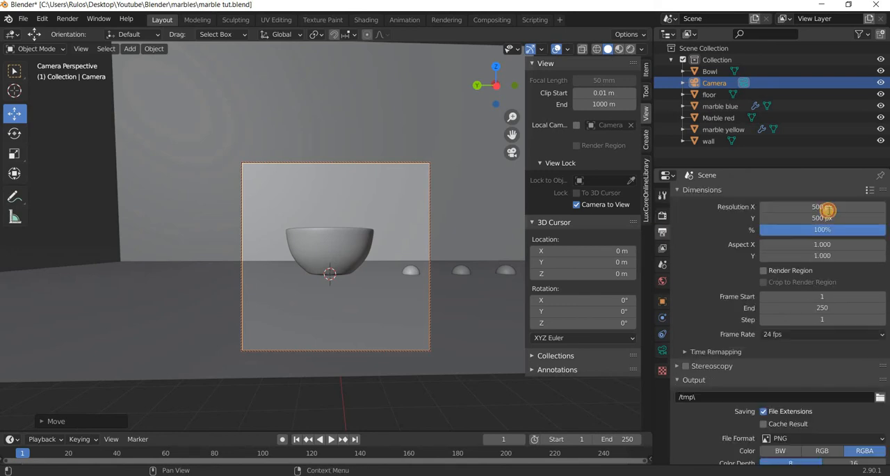
{"action": "left_click", "coordinate": [828, 210]}
{"action": "type", "text": "720"}
{"action": "key", "text": "Return"}
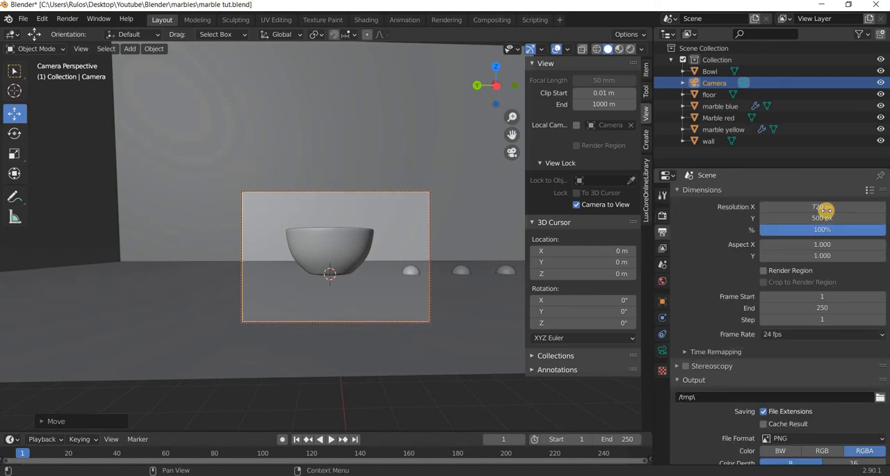
{"action": "left_click", "coordinate": [822, 218]}
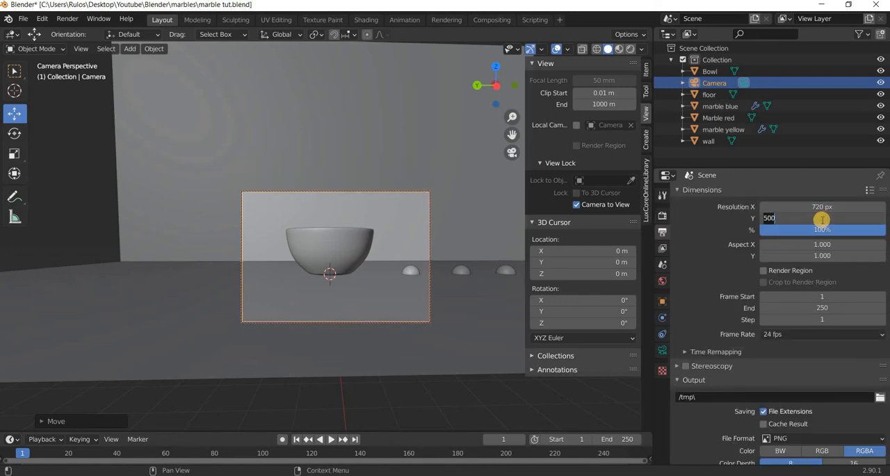
{"action": "type", "text": "406"}
{"action": "key", "text": "Return"}
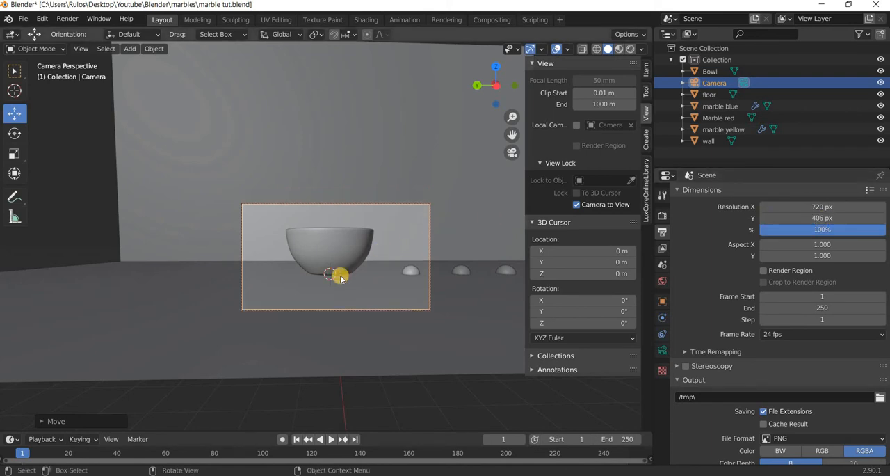
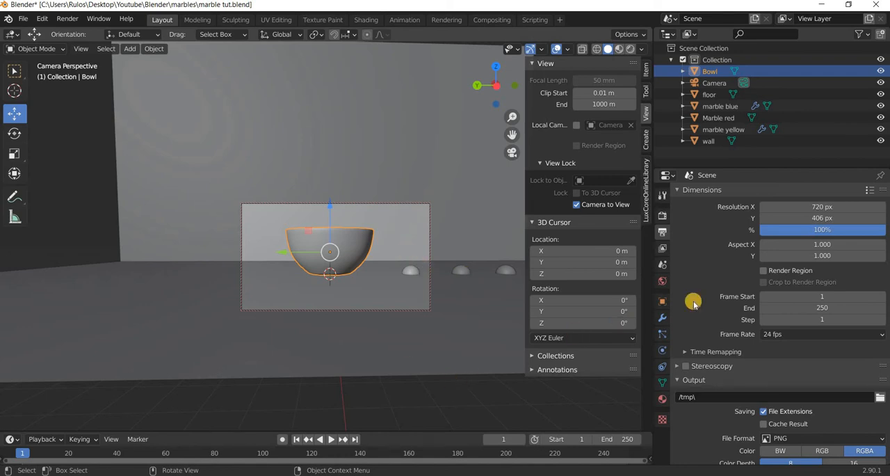
Rename the Bowl object's material to "bowl".
{"action": "left_click", "coordinate": [662, 398]}
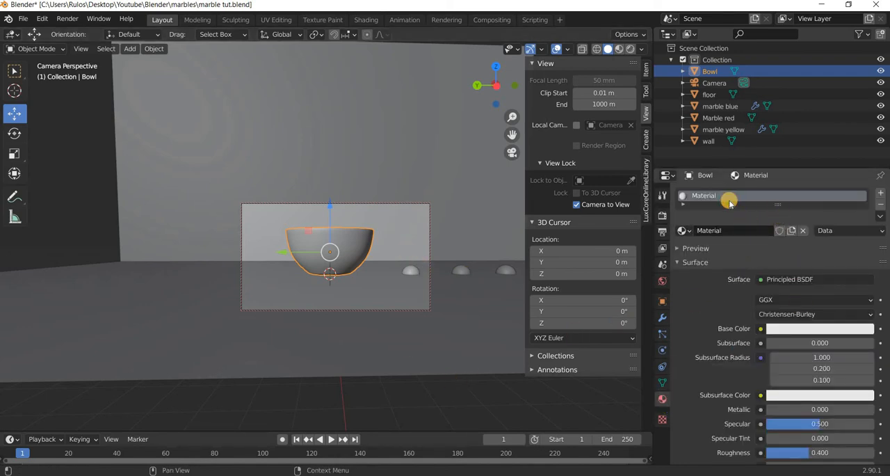
{"action": "left_click_drag", "start_coordinate": [730, 203], "coordinate": [729, 284]}
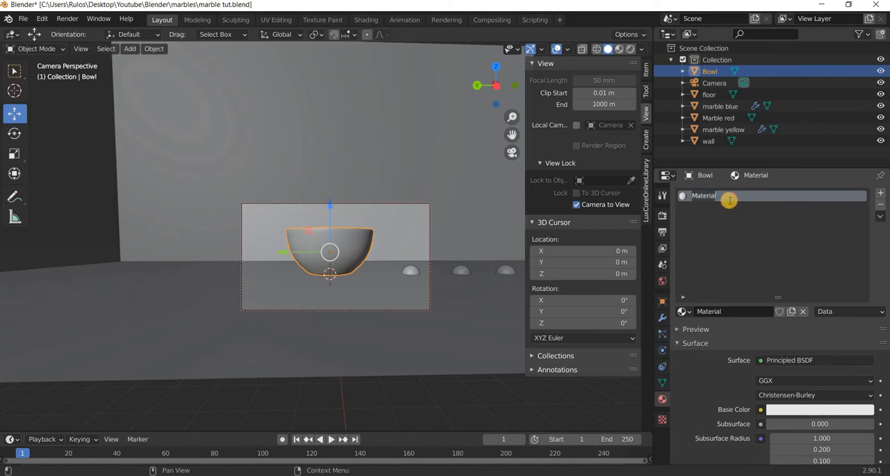
{"action": "key", "text": "Return"}
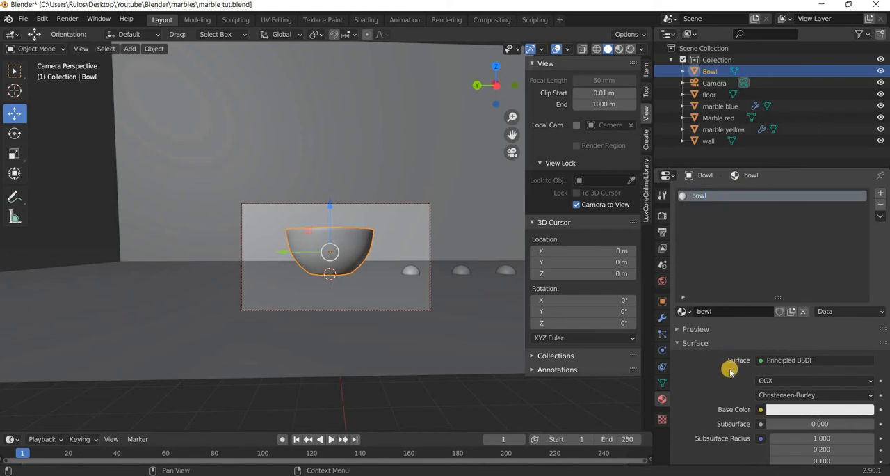
Tint the bowl material's Base Color pale blue, with hue about 0.647 and saturation about 0.168.
{"action": "scroll", "coordinate": [765, 348], "scroll_direction": "down", "scroll_amount": 5}
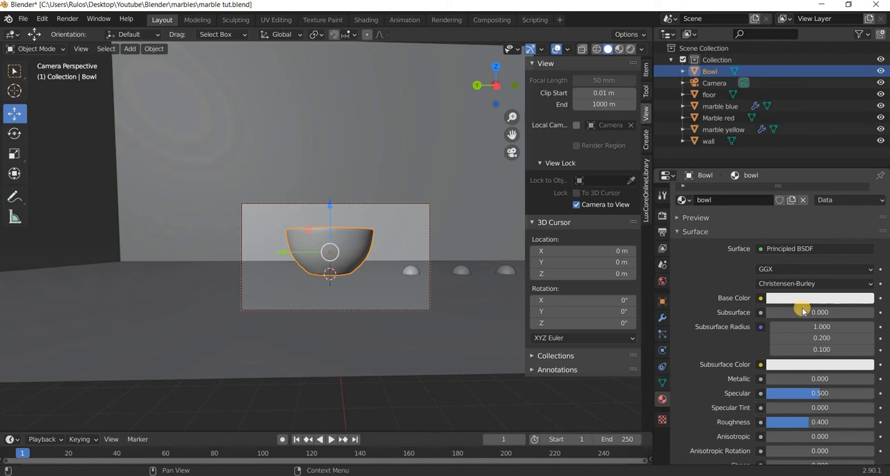
{"action": "left_click", "coordinate": [819, 298]}
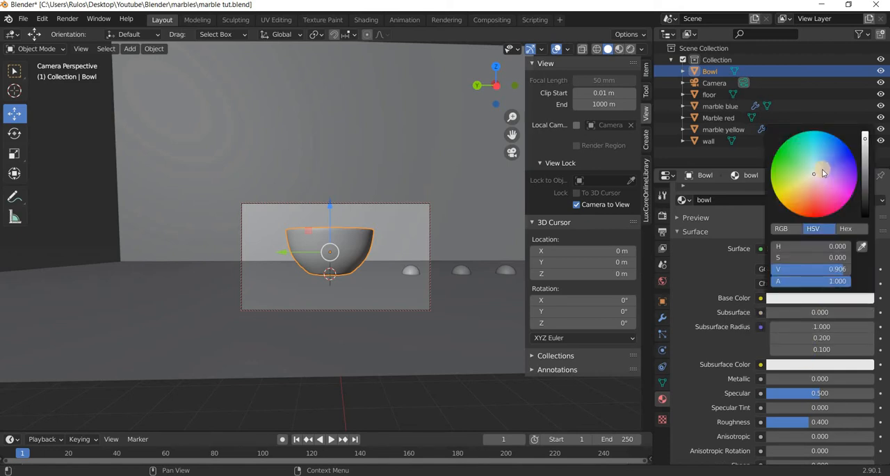
{"action": "left_click", "coordinate": [819, 169]}
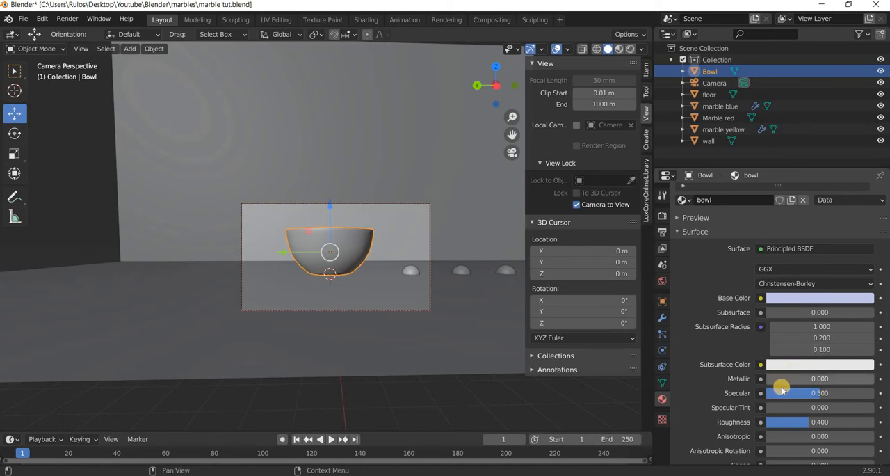
Make the bowl material glassy with Specular 1.000, Roughness 0.000 and Transmission 1.000.
{"action": "left_click_drag", "start_coordinate": [834, 390], "coordinate": [816, 410]}
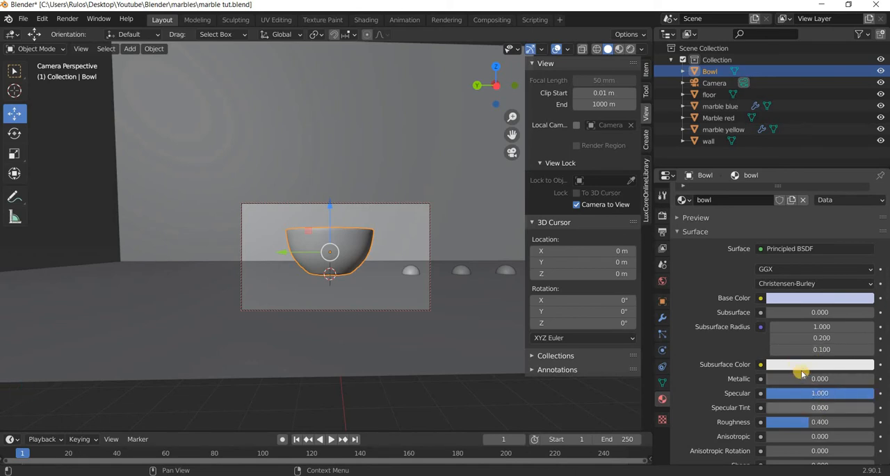
{"action": "scroll", "coordinate": [800, 369], "scroll_direction": "down", "scroll_amount": 2}
{"action": "left_click_drag", "start_coordinate": [825, 369], "coordinate": [776, 373]}
{"action": "scroll", "coordinate": [801, 374], "scroll_direction": "down", "scroll_amount": 4}
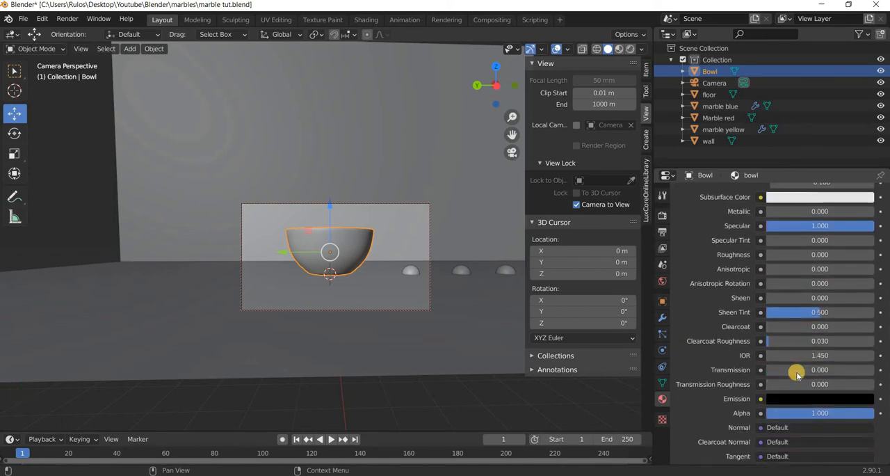
{"action": "left_click_drag", "start_coordinate": [96, 372], "coordinate": [848, 367]}
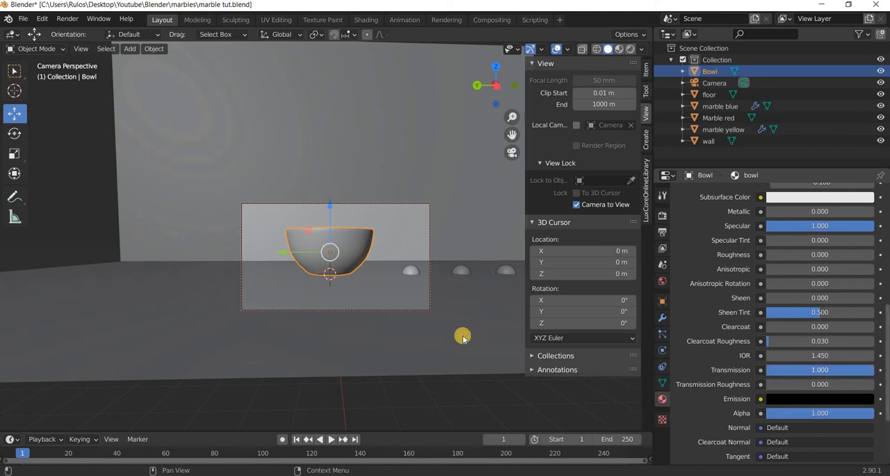
Show the viewport in rendered shading and slightly lower the saturation of the bowl's blue Base Color.
{"action": "left_click", "coordinate": [630, 49]}
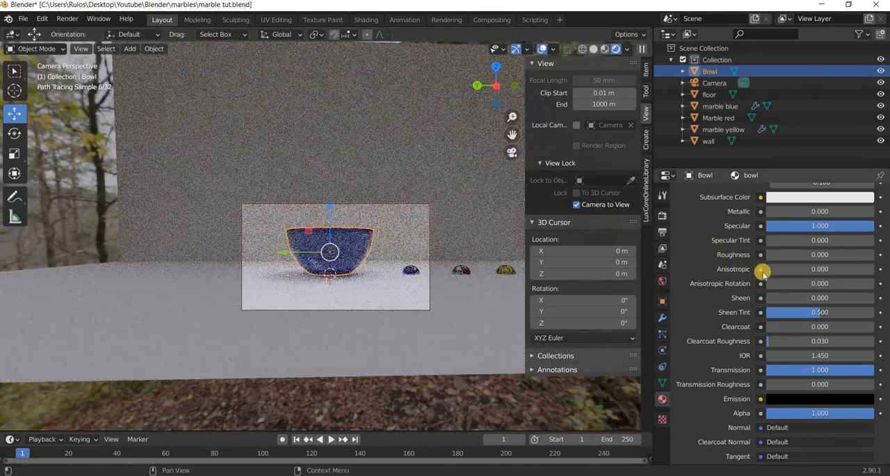
{"action": "scroll", "coordinate": [763, 272], "scroll_direction": "up", "scroll_amount": 7}
{"action": "left_click", "coordinate": [816, 336]}
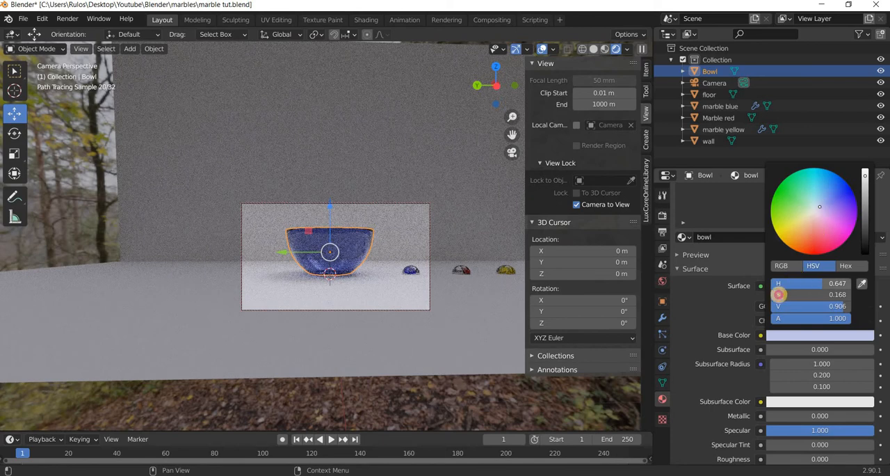
{"action": "left_click_drag", "start_coordinate": [772, 294], "coordinate": [781, 292]}
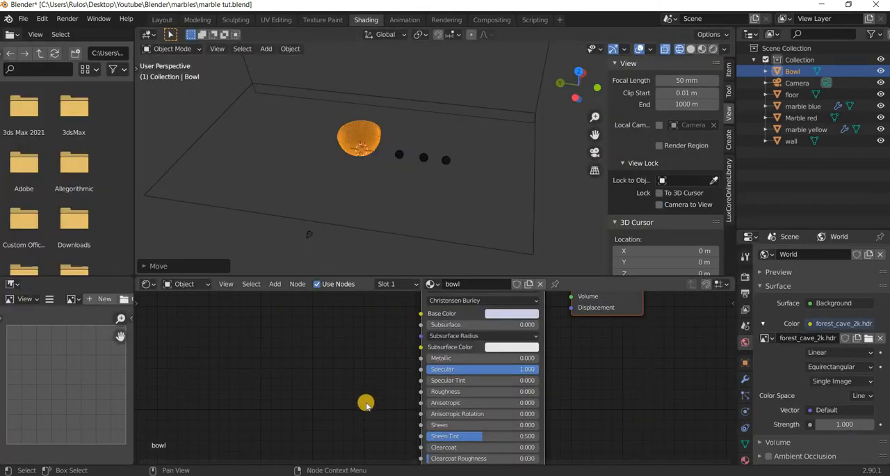
In the Shading workspace, add a Bump node to the bowl material and connect its Normal output to the Principled BSDF's Normal input.
{"action": "scroll", "coordinate": [366, 406], "scroll_direction": "down", "scroll_amount": 10}
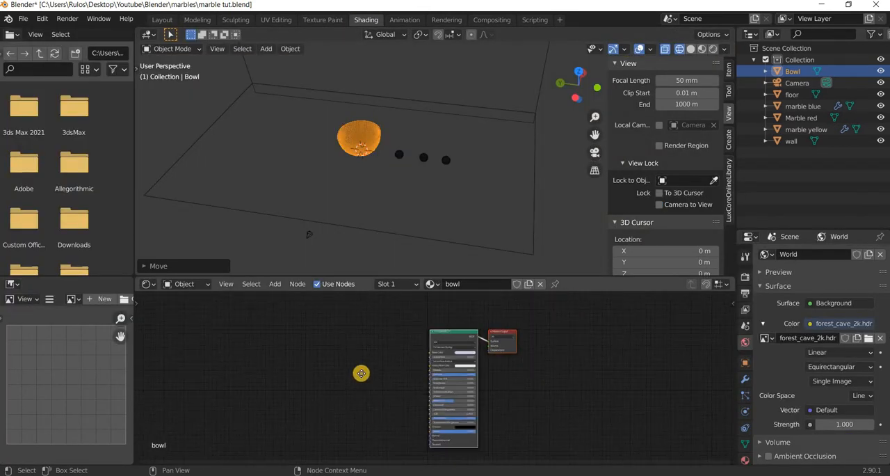
{"action": "middle_click_drag", "start_coordinate": [361, 373], "coordinate": [341, 308]}
{"action": "scroll", "coordinate": [304, 305], "scroll_direction": "up", "scroll_amount": 4}
{"action": "scroll", "coordinate": [304, 304], "scroll_direction": "up", "scroll_amount": 2}
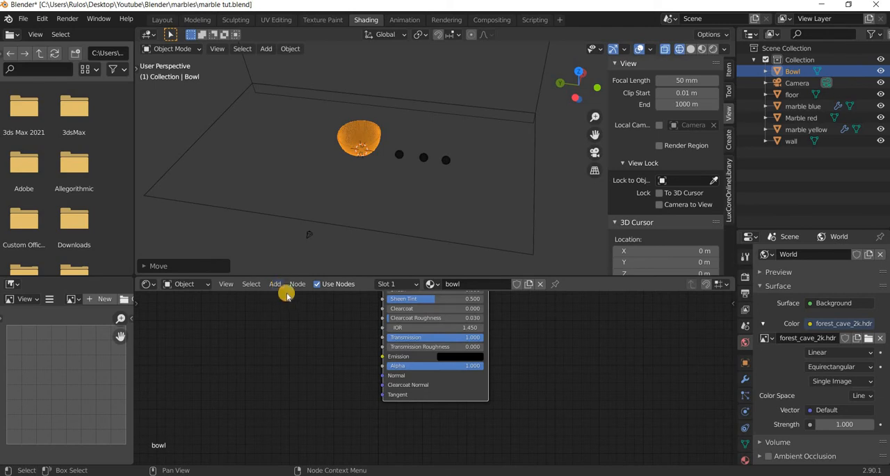
{"action": "left_click", "coordinate": [280, 286]}
{"action": "type", "text": "b"}
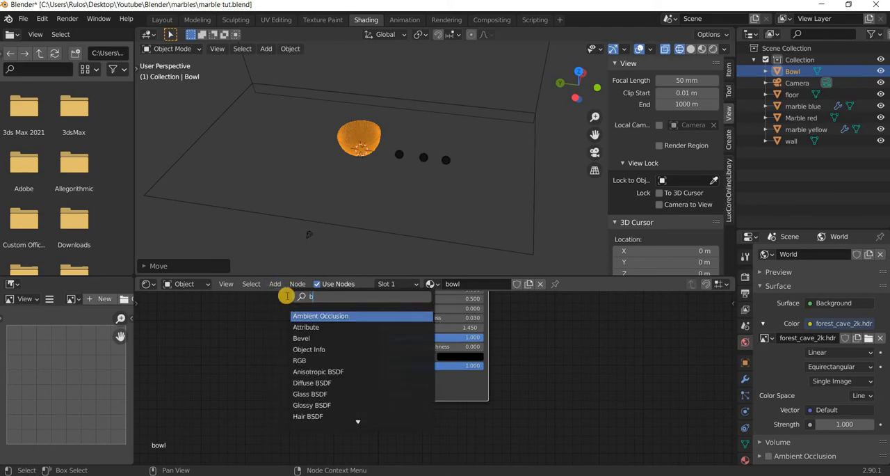
{"action": "type", "text": "ump"}
{"action": "key", "text": "Return"}
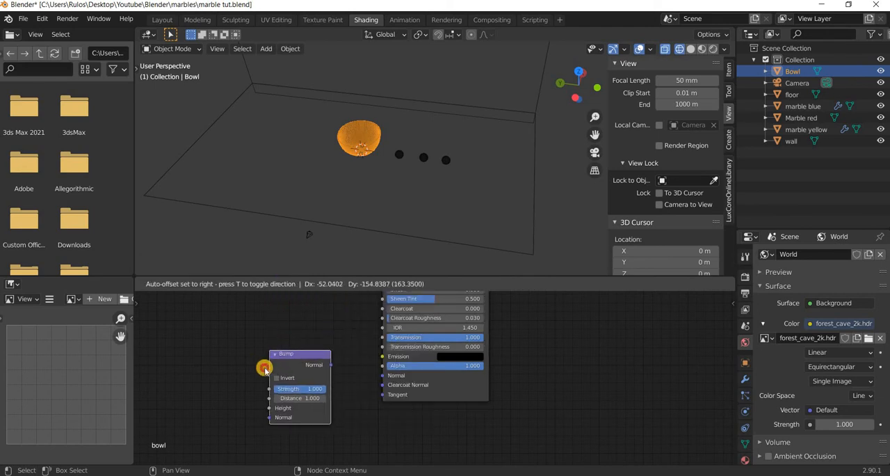
{"action": "left_click", "coordinate": [278, 368]}
{"action": "scroll", "coordinate": [278, 368], "scroll_direction": "up", "scroll_amount": 2}
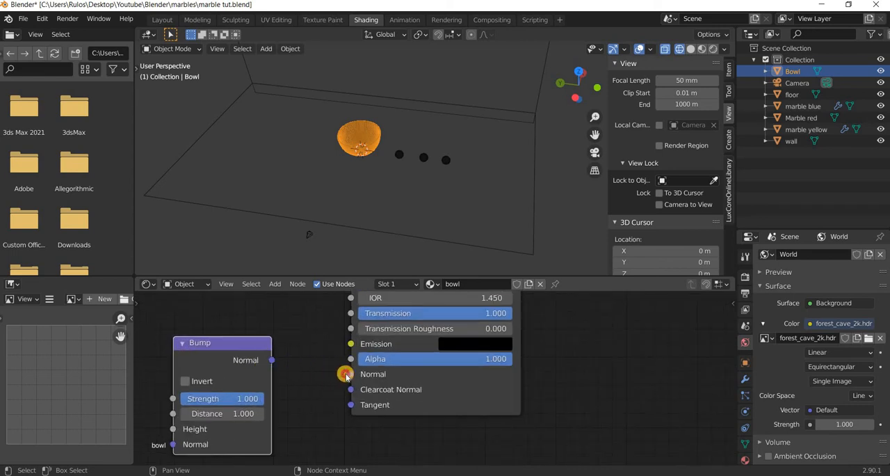
{"action": "left_click_drag", "start_coordinate": [272, 361], "coordinate": [346, 376]}
{"action": "middle_click_drag", "start_coordinate": [287, 407], "coordinate": [465, 409]}
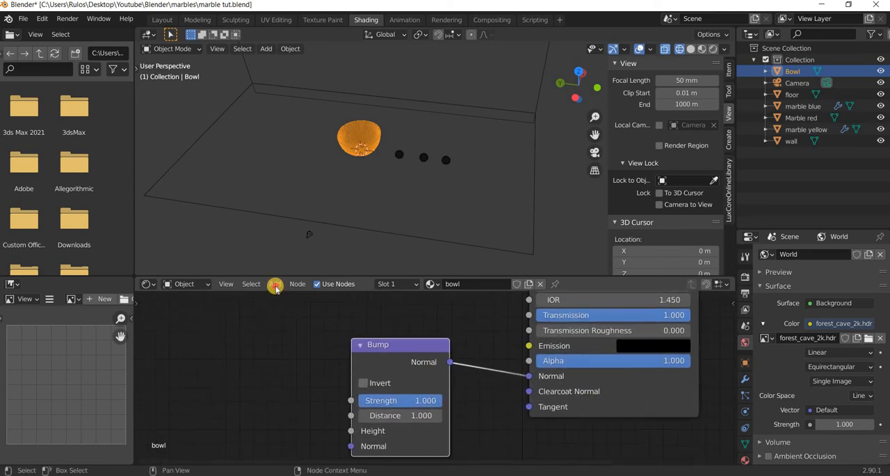
Add a Magic Texture node to the bowl material and connect its Color output to the Bump node's Height input.
{"action": "left_click", "coordinate": [279, 287]}
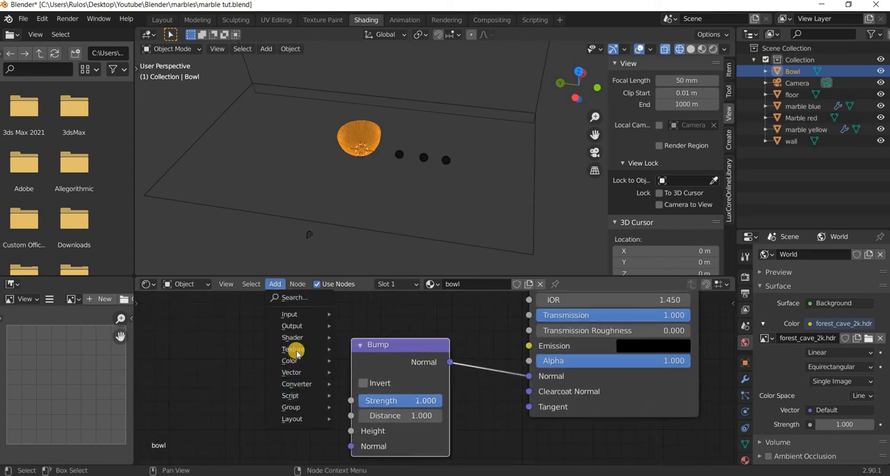
{"action": "mouse_move", "coordinate": [300, 349]}
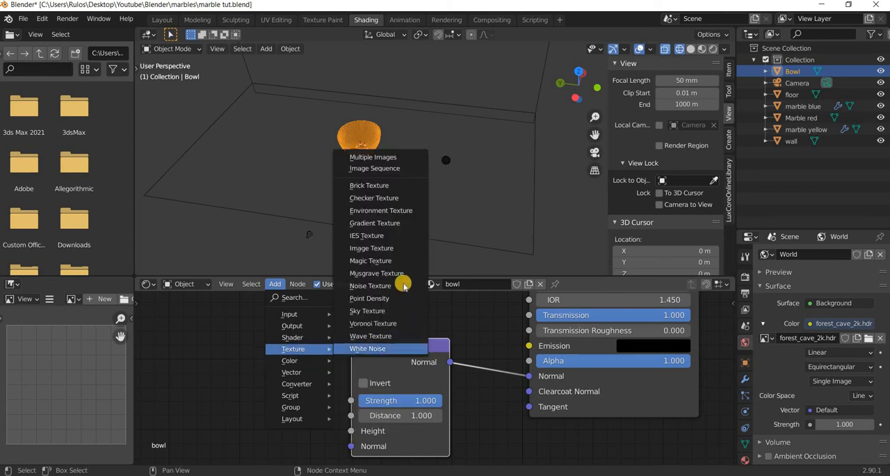
{"action": "left_click", "coordinate": [385, 260]}
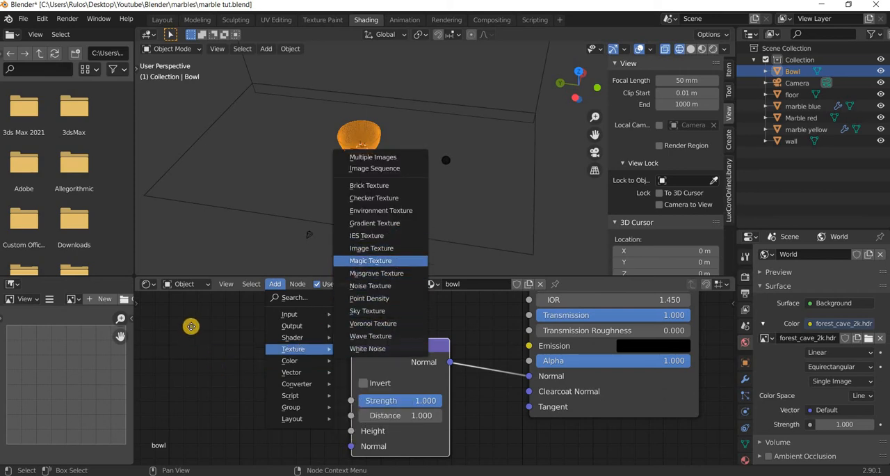
{"action": "left_click", "coordinate": [287, 344]}
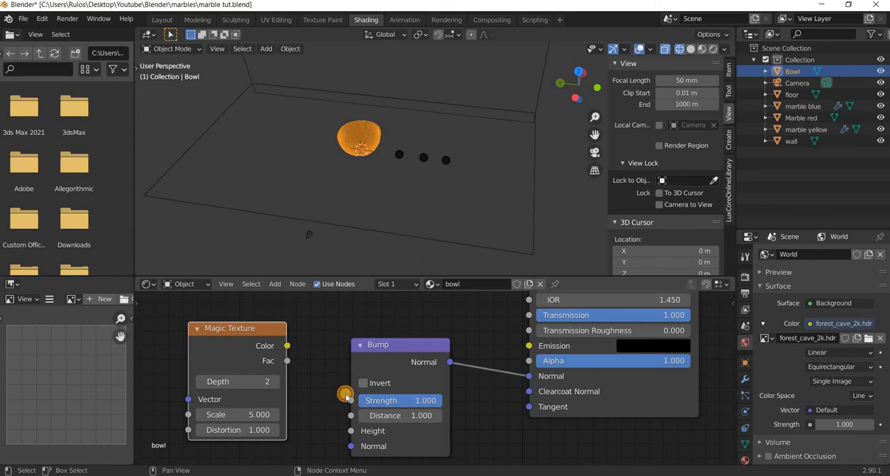
{"action": "left_click_drag", "start_coordinate": [287, 346], "coordinate": [351, 431]}
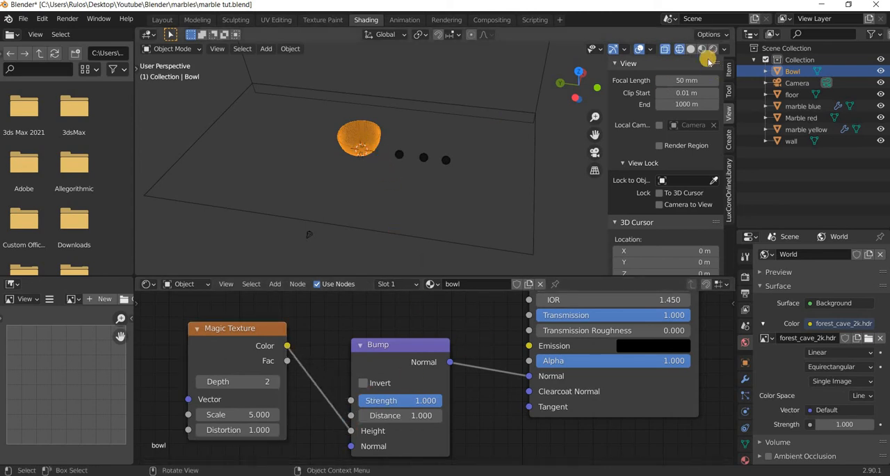
Examine the bump pattern on the bowl up close in rendered shading and in Material Preview.
{"action": "key", "text": "shift+z"}
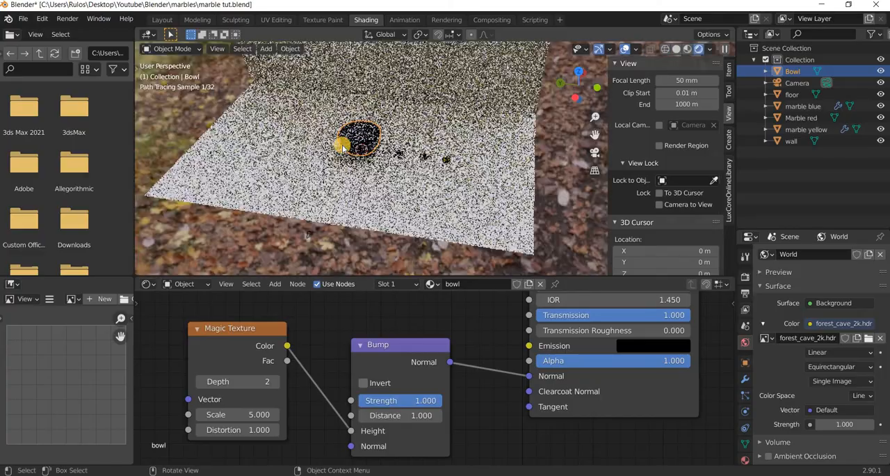
{"action": "scroll", "coordinate": [277, 152], "scroll_direction": "up", "scroll_amount": 5}
{"action": "middle_click_drag", "start_coordinate": [265, 151], "coordinate": [448, 243], "text": "shift"}
{"action": "scroll", "coordinate": [446, 243], "scroll_direction": "up", "scroll_amount": 3}
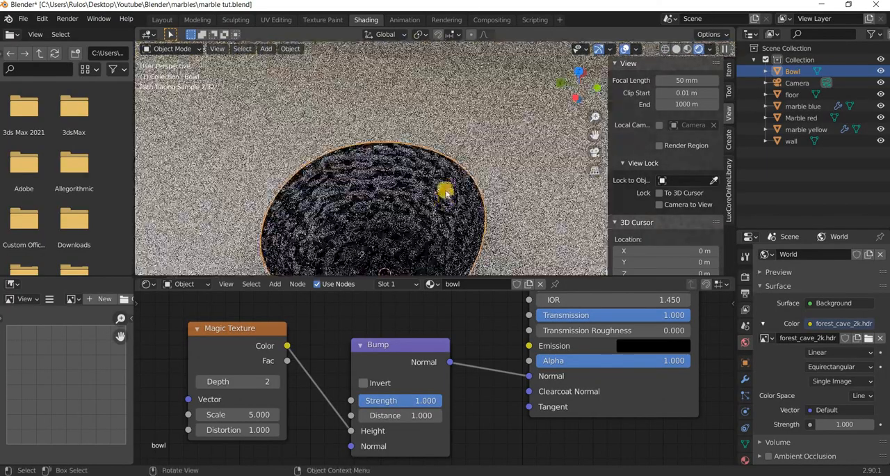
{"action": "middle_click_drag", "start_coordinate": [444, 183], "coordinate": [446, 139], "text": "shift"}
{"action": "left_click", "coordinate": [691, 50]}
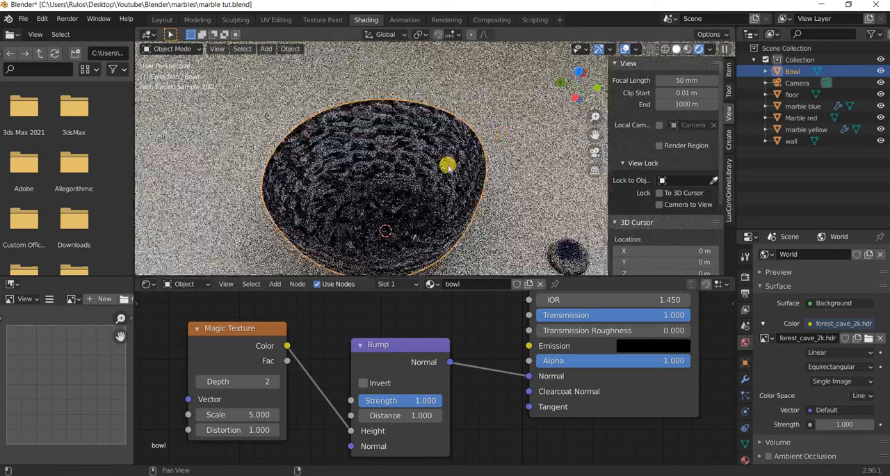
{"action": "middle_click_drag", "start_coordinate": [420, 183], "coordinate": [389, 213]}
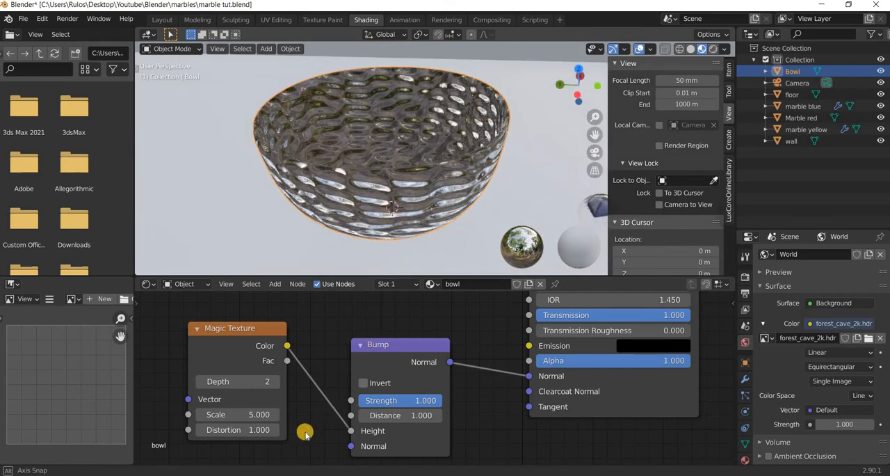
Soften the bowl's bump with Magic Texture Scale 6.200 and Distortion 0.800, and Bump Strength 0.053 and Distance 1.500.
{"action": "left_click_drag", "start_coordinate": [394, 398], "coordinate": [337, 391]}
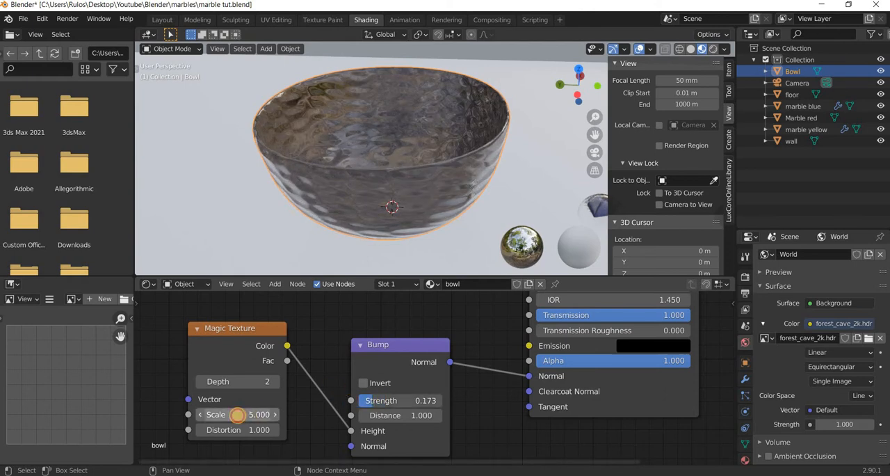
{"action": "left_click_drag", "start_coordinate": [268, 416], "coordinate": [239, 429]}
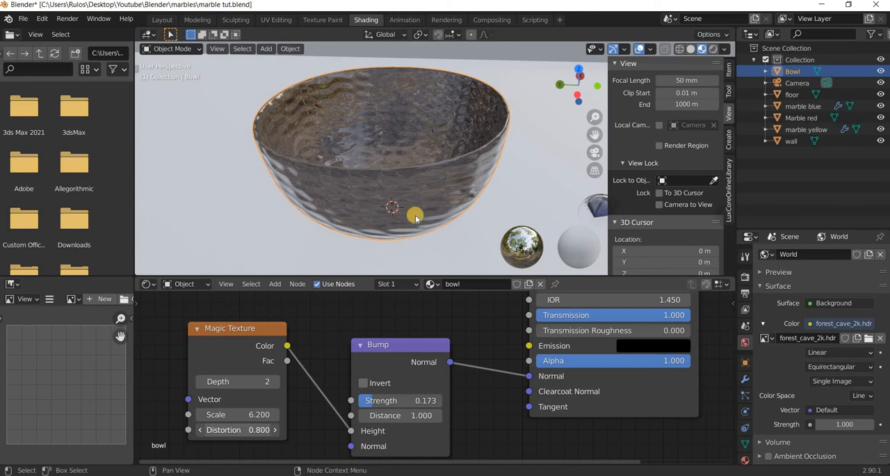
{"action": "middle_click_drag", "start_coordinate": [419, 244], "coordinate": [425, 265], "text": "shift"}
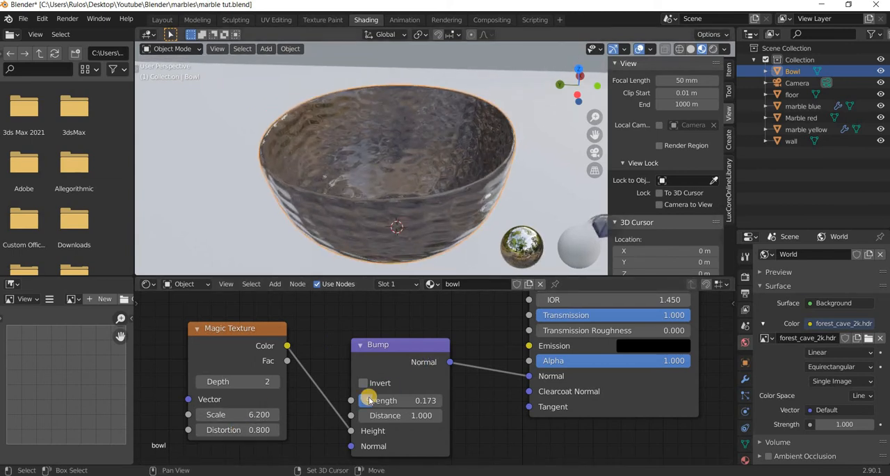
{"action": "mouse_move", "coordinate": [360, 397]}
{"action": "left_mouse_down"}
{"action": "mouse_move", "coordinate": [395, 416]}
{"action": "mouse_move", "coordinate": [428, 419]}
{"action": "mouse_move", "coordinate": [352, 413]}
{"action": "mouse_move", "coordinate": [361, 407]}
{"action": "left_mouse_up"}
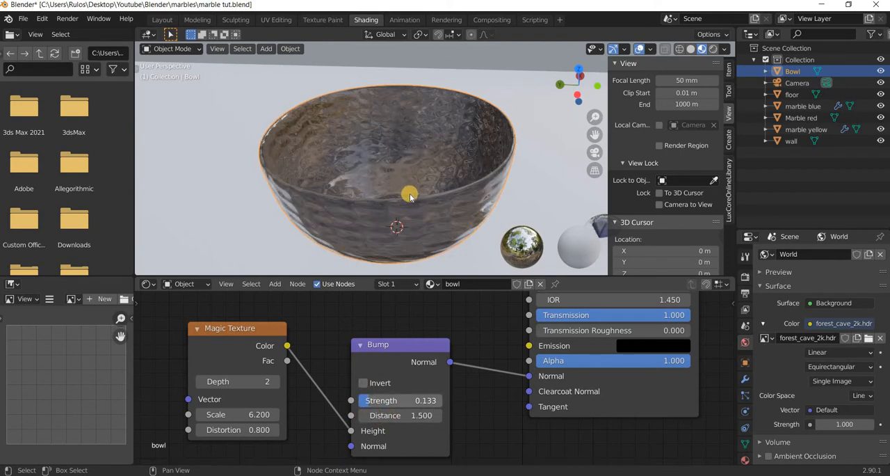
{"action": "mouse_move", "coordinate": [422, 177]}
{"action": "middle_mouse_down"}
{"action": "mouse_move", "coordinate": [451, 159]}
{"action": "mouse_move", "coordinate": [438, 182]}
{"action": "middle_mouse_up"}
{"action": "left_click_drag", "start_coordinate": [369, 402], "coordinate": [352, 400]}
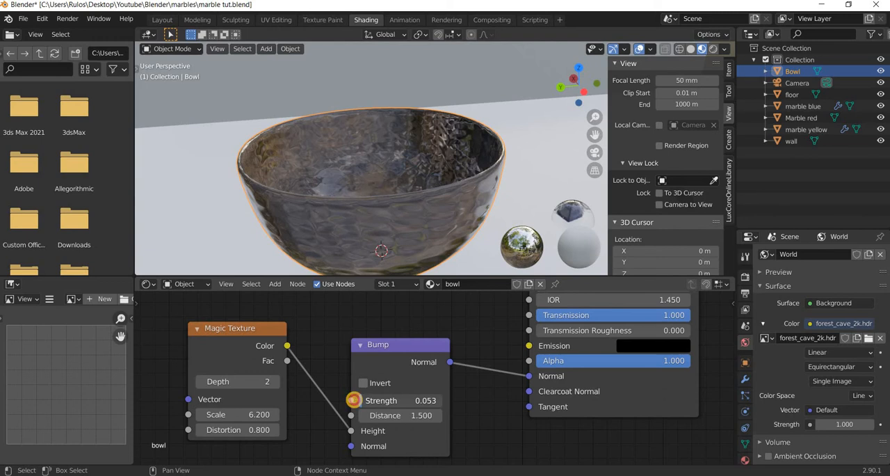
Check the bowl's glass from several angles in rendered shading and select the blue marble beside it.
{"action": "middle_click_drag", "start_coordinate": [452, 182], "coordinate": [478, 202]}
{"action": "scroll", "coordinate": [477, 214], "scroll_direction": "down", "scroll_amount": 4}
{"action": "middle_click_drag", "start_coordinate": [560, 148], "coordinate": [565, 172]}
{"action": "left_click", "coordinate": [713, 49]}
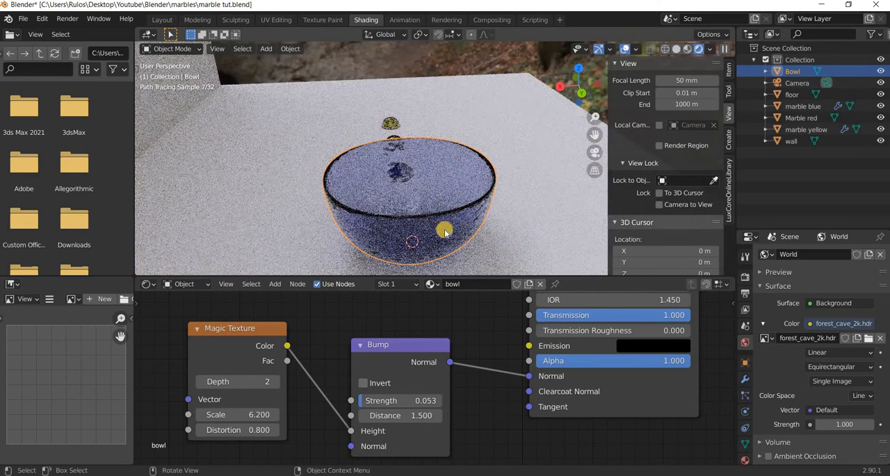
{"action": "middle_click_drag", "start_coordinate": [431, 247], "coordinate": [470, 231]}
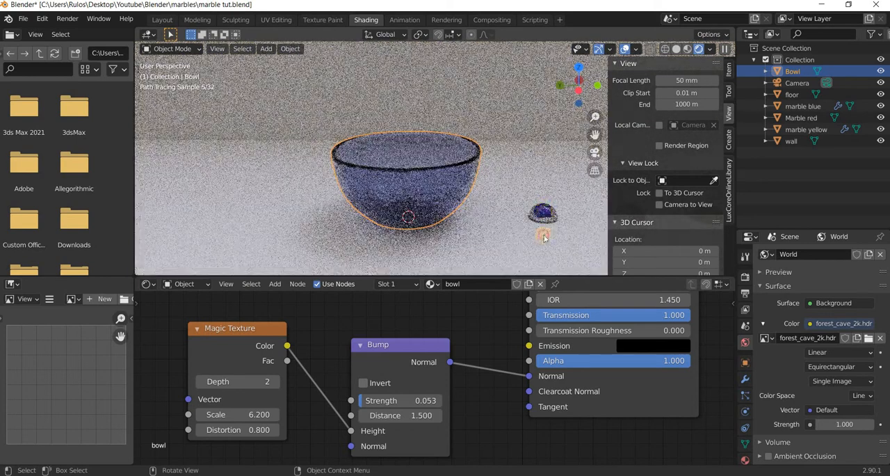
{"action": "left_click", "coordinate": [434, 216]}
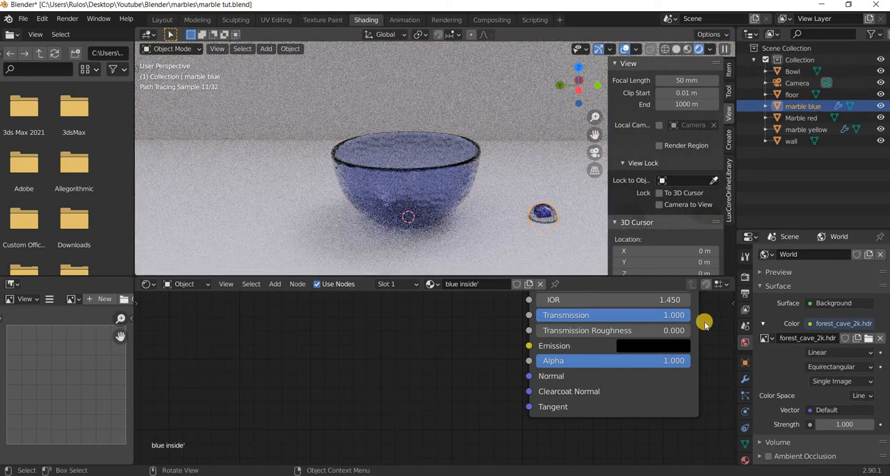
Reselect the bowl and change its Principled BSDF Base Color to a paler, less saturated blue.
{"action": "key", "text": "ctrl+z"}
{"action": "middle_click_drag", "start_coordinate": [362, 301], "coordinate": [218, 404]}
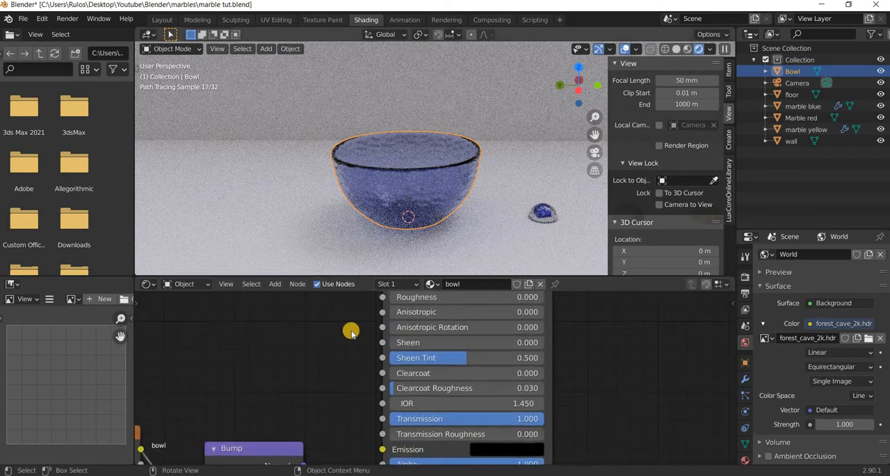
{"action": "scroll", "coordinate": [327, 313], "scroll_direction": "down", "scroll_amount": 5}
{"action": "middle_click_drag", "start_coordinate": [430, 301], "coordinate": [403, 455]}
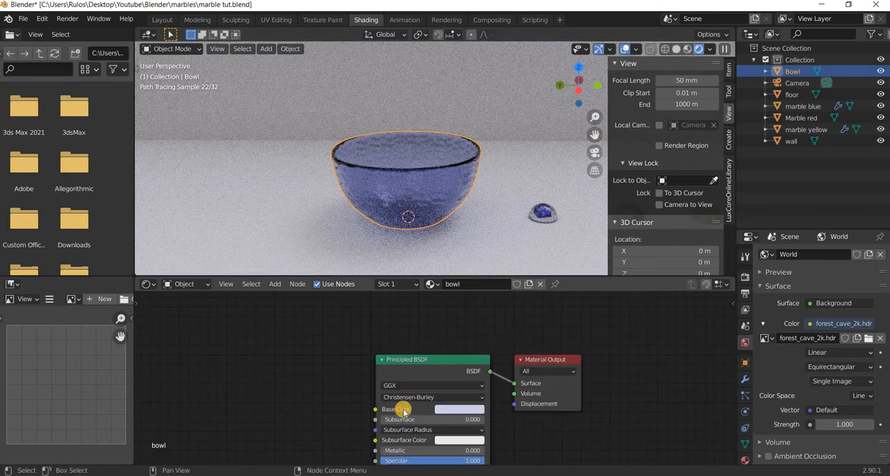
{"action": "scroll", "coordinate": [492, 332], "scroll_direction": "up", "scroll_amount": 2}
{"action": "left_click", "coordinate": [465, 416]}
{"action": "left_click_drag", "start_coordinate": [449, 375], "coordinate": [441, 374]}
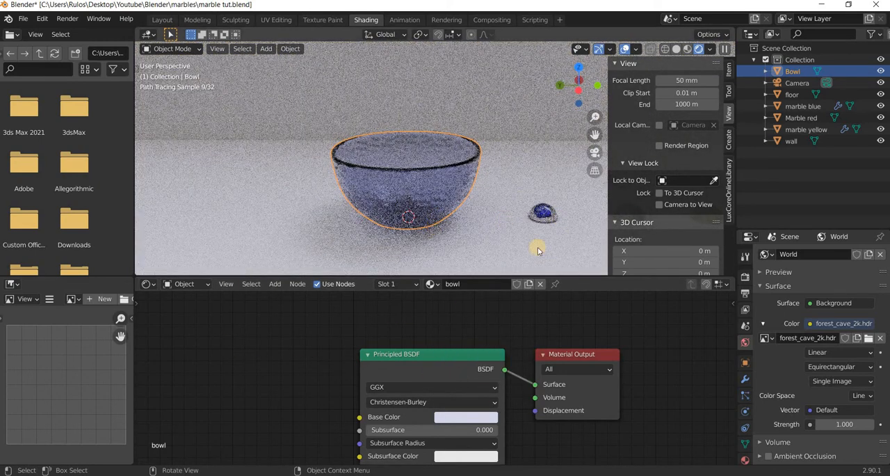
Give the bowl Rigid Body physics with Type Passive and collision Shape Mesh.
{"action": "left_click", "coordinate": [409, 169]}
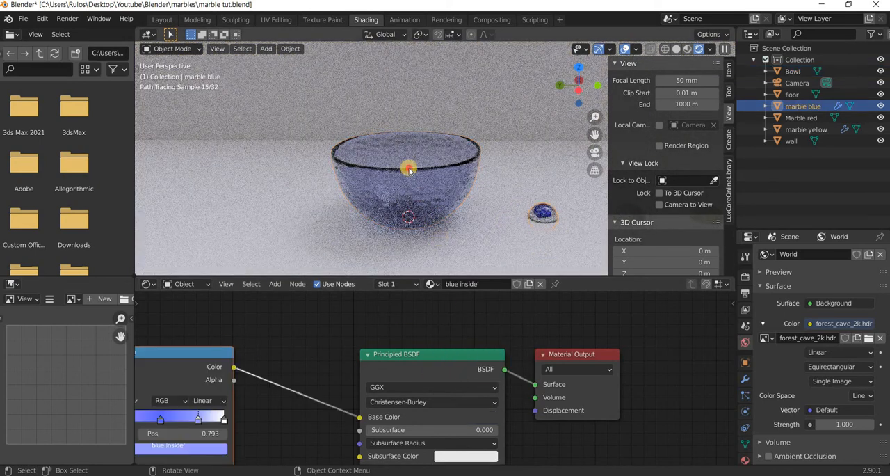
{"action": "key", "text": "ctrl+z"}
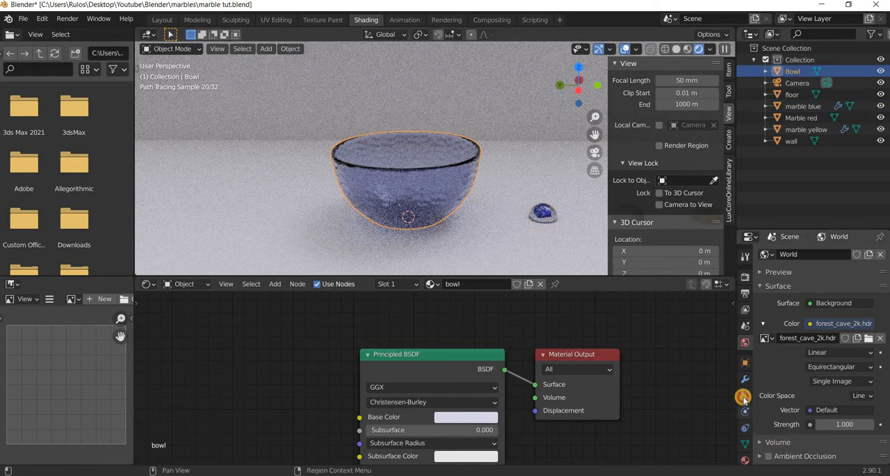
{"action": "left_click", "coordinate": [744, 411]}
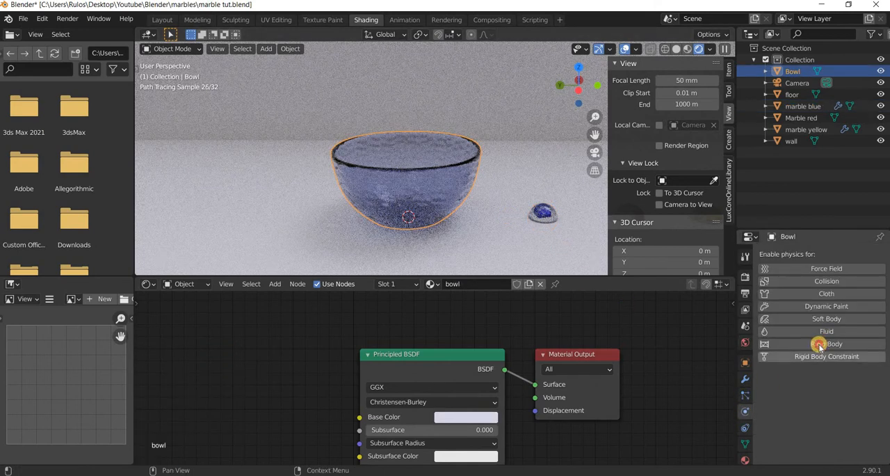
{"action": "left_click", "coordinate": [826, 343]}
{"action": "scroll", "coordinate": [824, 313], "scroll_direction": "down", "scroll_amount": 3}
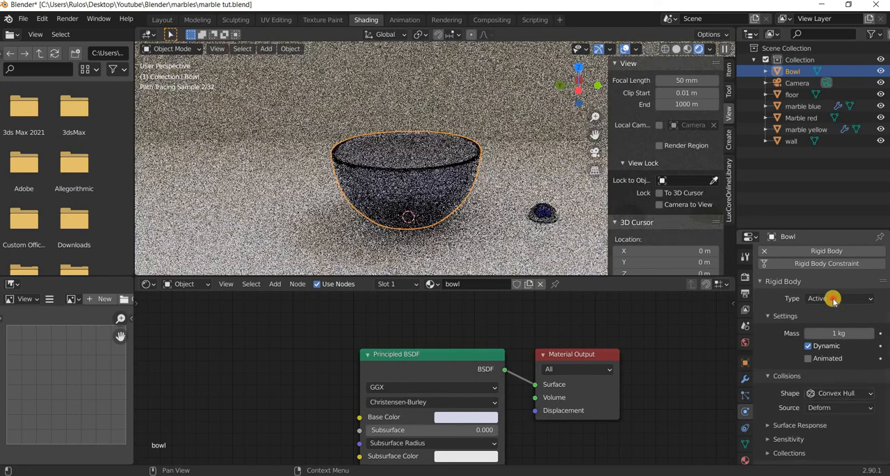
{"action": "left_click", "coordinate": [840, 298]}
{"action": "left_click", "coordinate": [834, 311]}
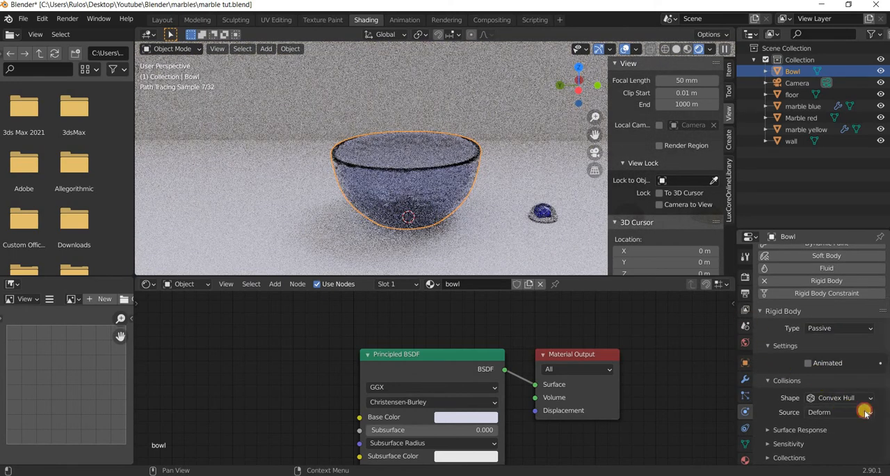
{"action": "left_click", "coordinate": [831, 395]}
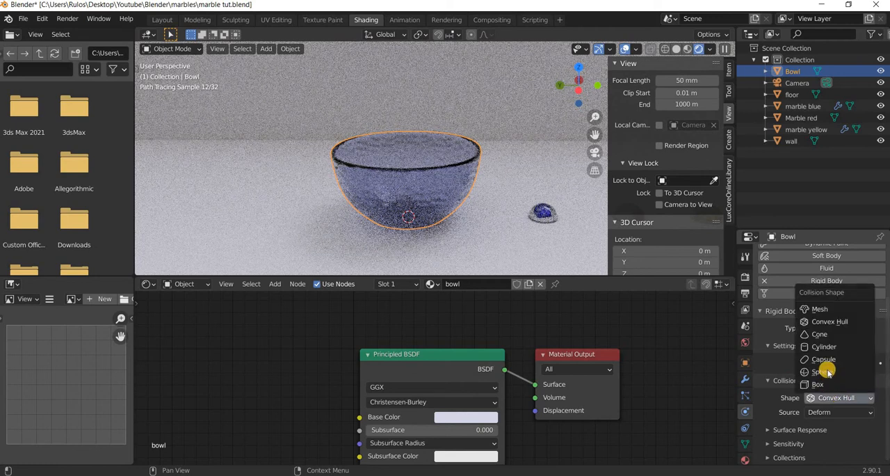
{"action": "left_click", "coordinate": [822, 310]}
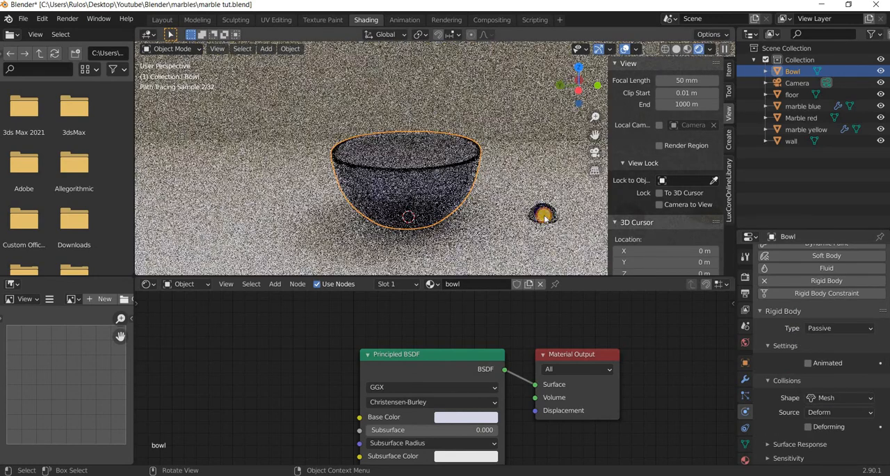
Raise the blue marble straight up until it hangs above the centre of the bowl's rim, working in front orthographic view.
{"action": "left_click", "coordinate": [542, 217]}
{"action": "key", "text": "KP_1"}
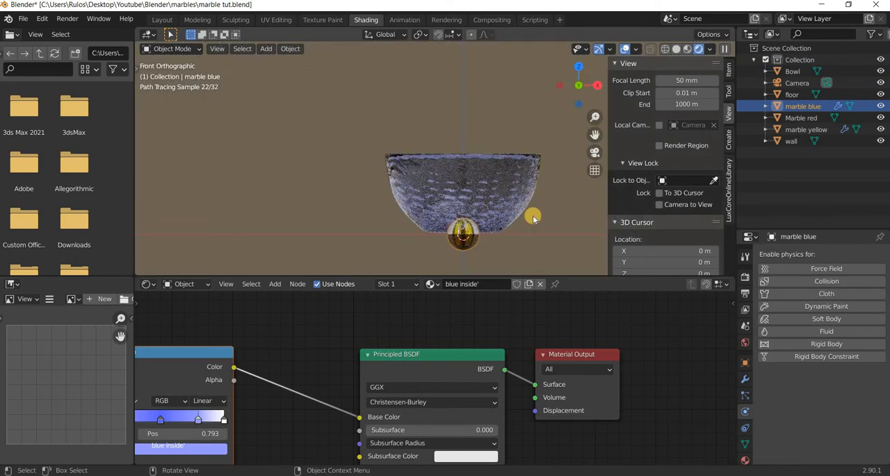
{"action": "key", "text": "KP_3"}
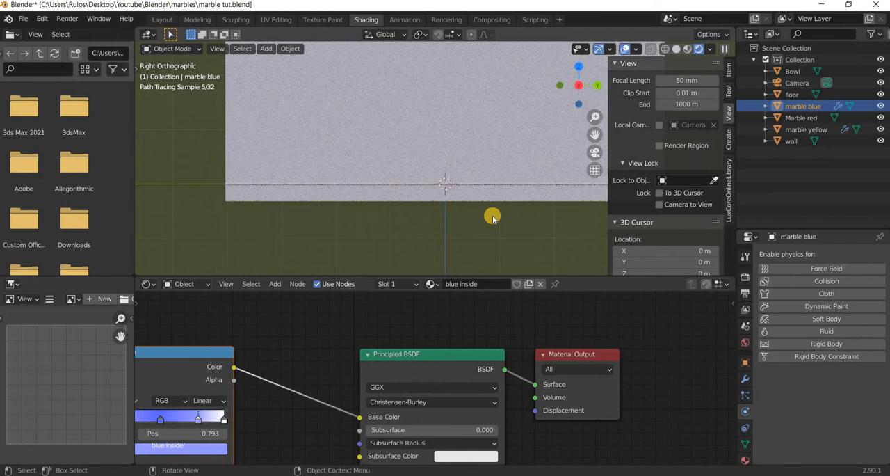
{"action": "key", "text": "KP_2"}
{"action": "key", "text": "KP_4"}
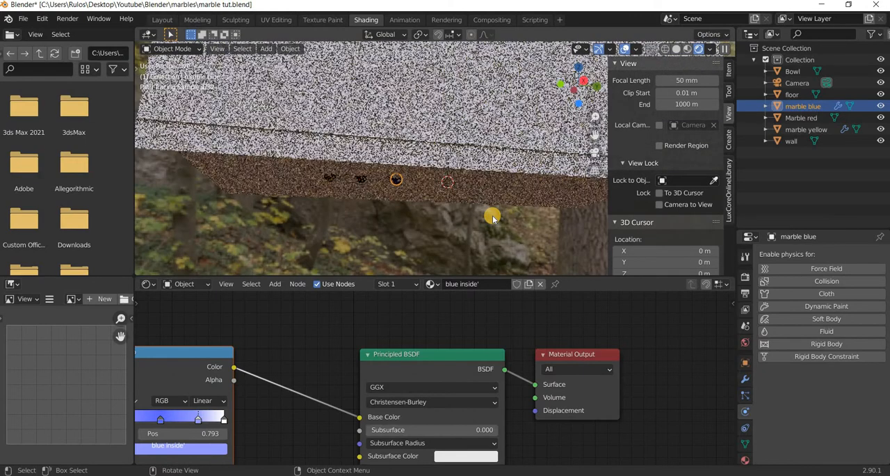
{"action": "key", "text": "KP_5"}
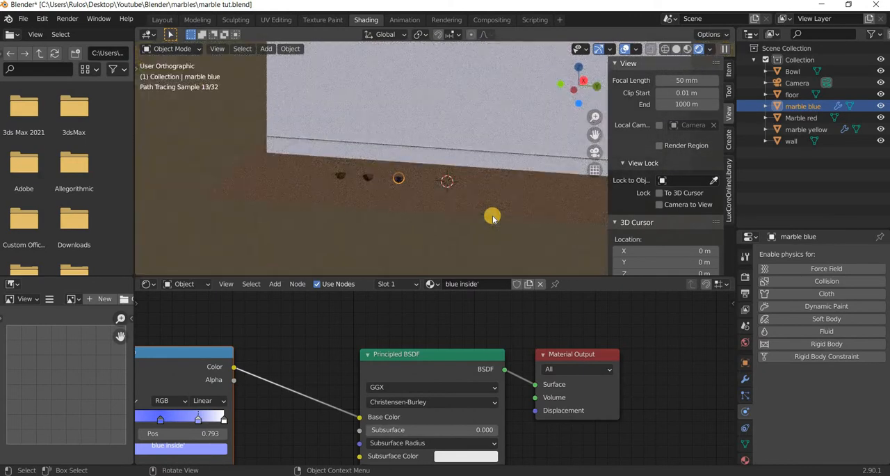
{"action": "key", "text": "KP_6"}
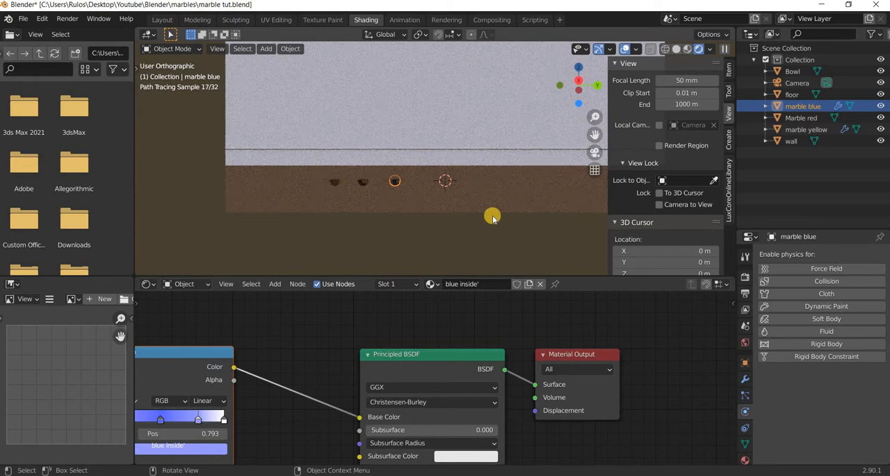
{"action": "key", "text": "KP_1"}
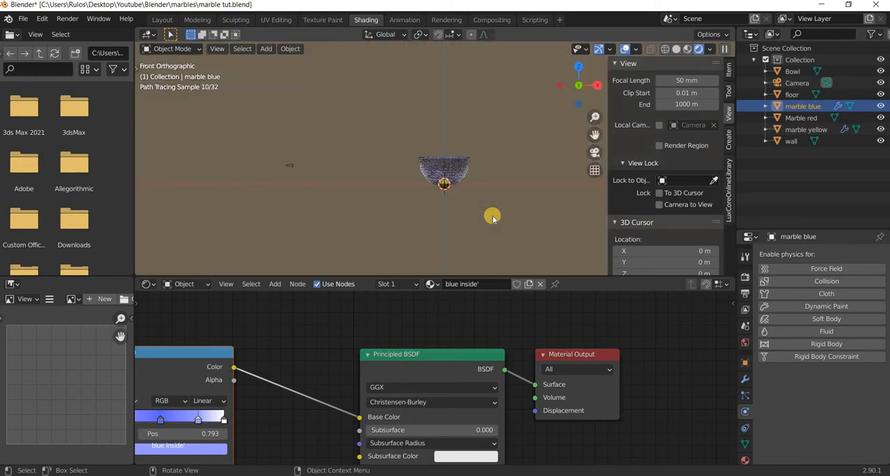
{"action": "scroll", "coordinate": [481, 216], "scroll_direction": "up", "scroll_amount": 7}
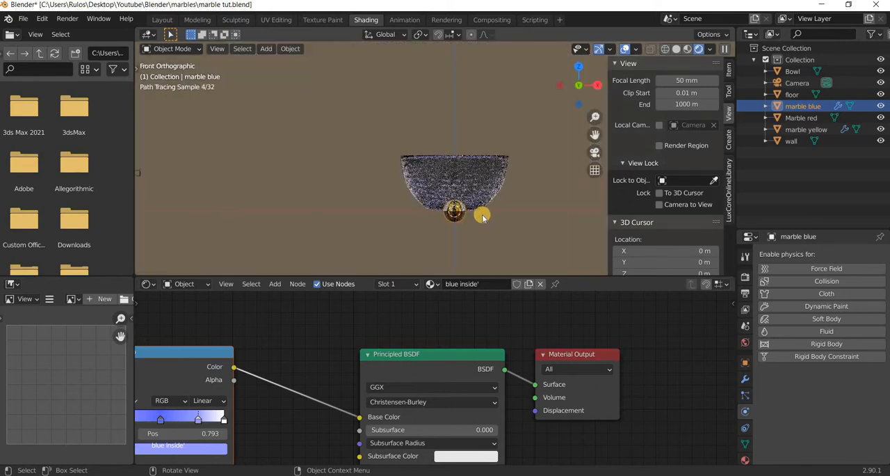
{"action": "middle_click_drag", "start_coordinate": [345, 215], "coordinate": [204, 194], "text": "shift"}
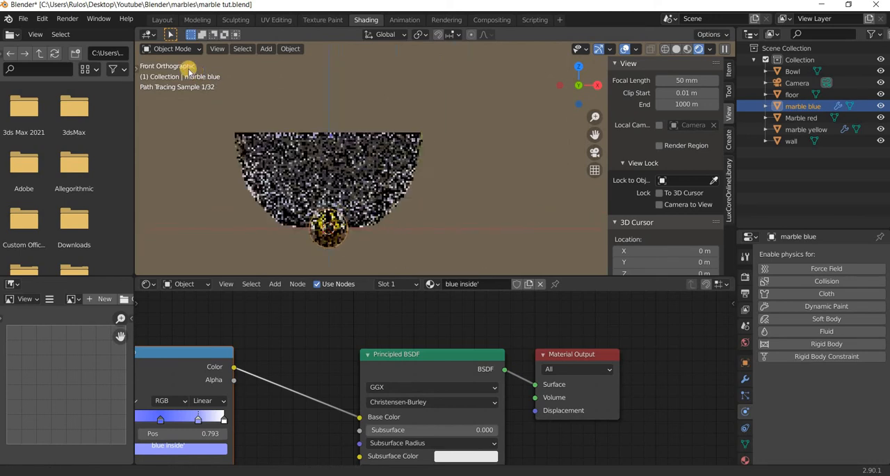
{"action": "key", "text": "g"}
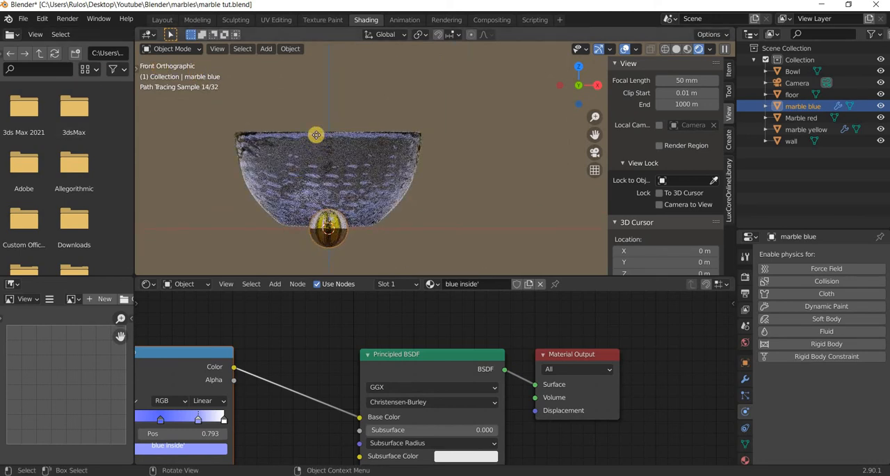
{"action": "left_click", "coordinate": [329, 64]}
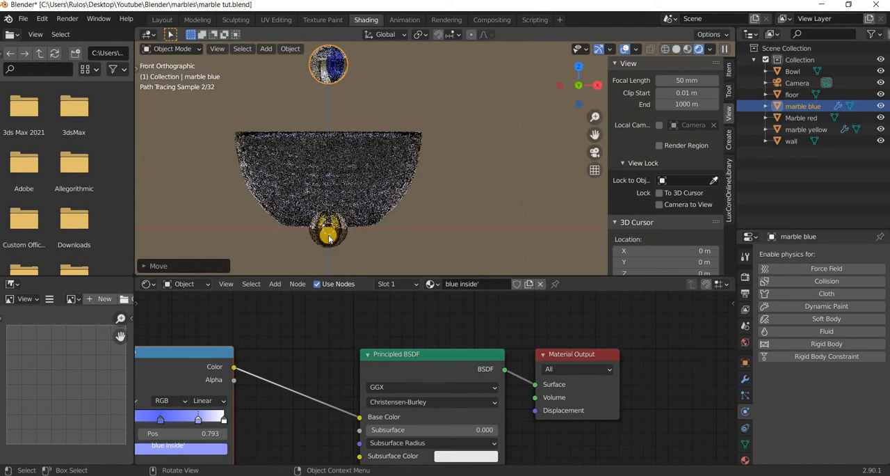
Raise the yellow marble just above the blue one and the red marble above the yellow one in front view.
{"action": "left_click", "coordinate": [327, 241]}
{"action": "key", "text": "g"}
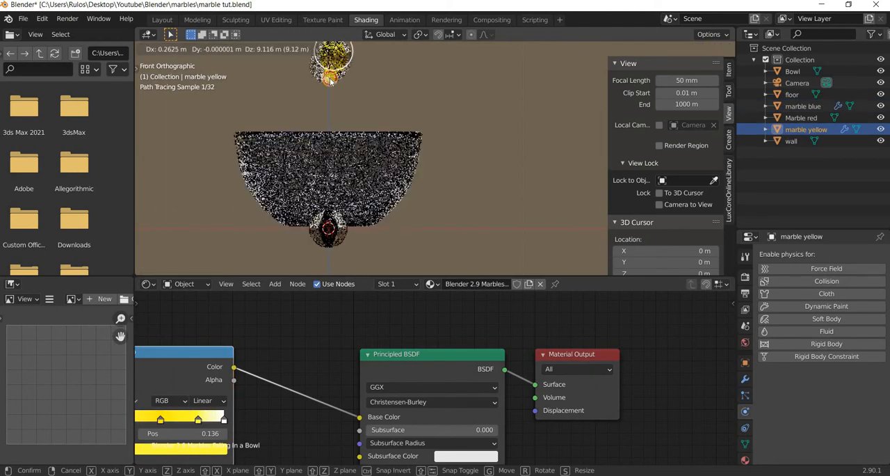
{"action": "left_click", "coordinate": [328, 53]}
{"action": "scroll", "coordinate": [368, 208], "scroll_direction": "down", "scroll_amount": 2}
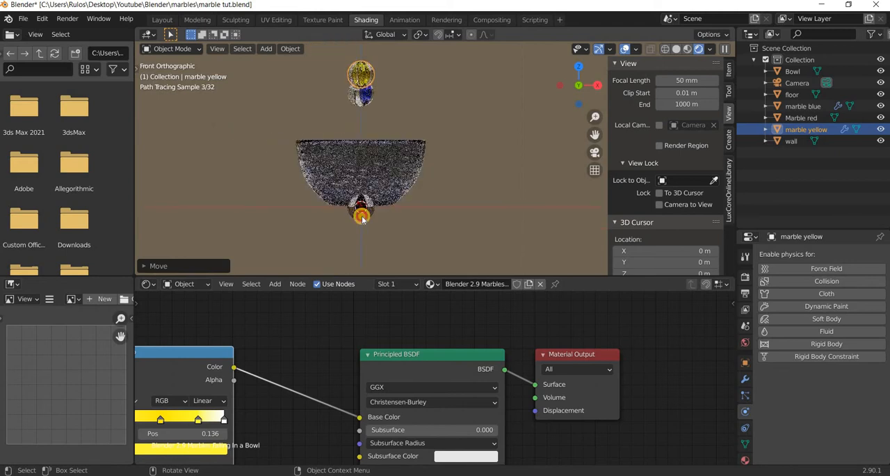
{"action": "left_click", "coordinate": [361, 210]}
{"action": "key", "text": "g"}
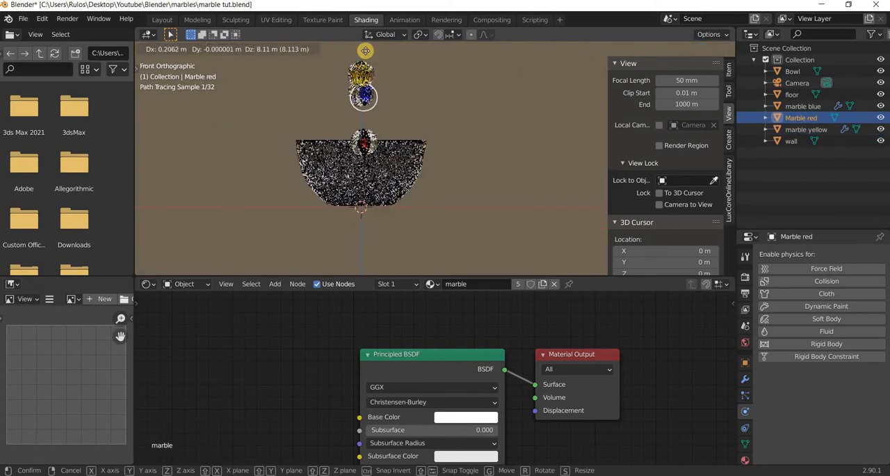
{"action": "left_click", "coordinate": [365, 51]}
Check where the raised marbles hang relative to the bowl, comparing perspective and orthographic projection.
{"action": "middle_click_drag", "start_coordinate": [390, 232], "coordinate": [647, 341]}
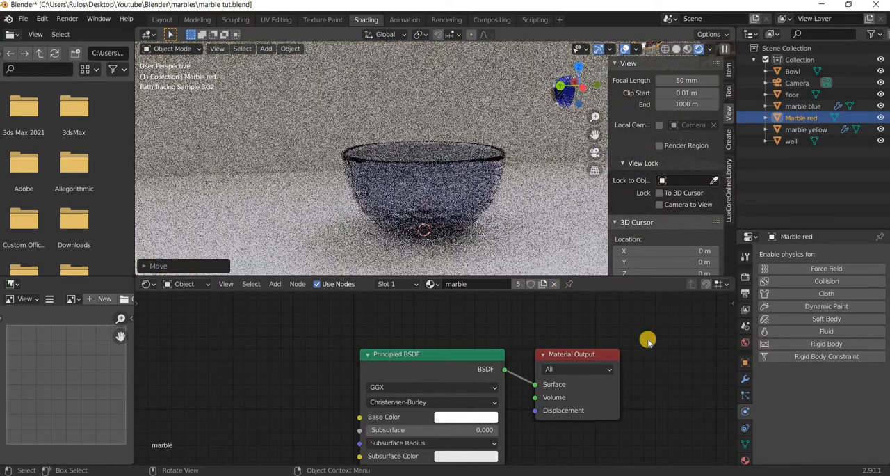
{"action": "middle_click_drag", "start_coordinate": [530, 258], "coordinate": [479, 222]}
{"action": "scroll", "coordinate": [482, 223], "scroll_direction": "down", "scroll_amount": 6}
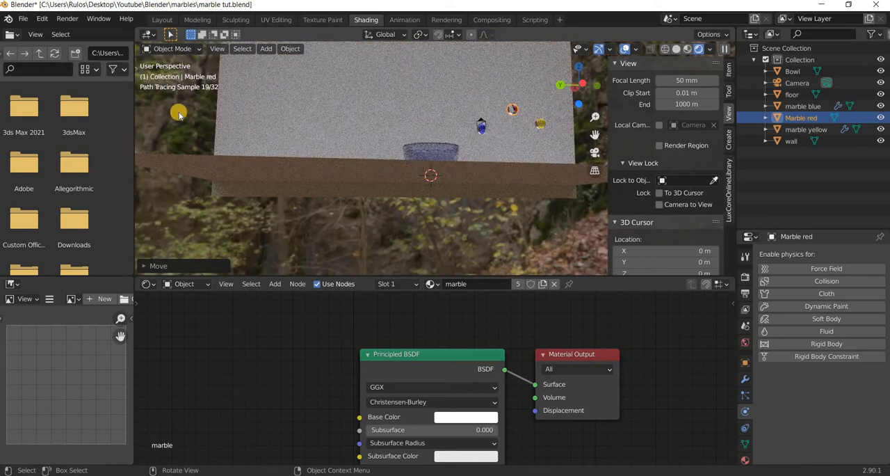
{"action": "left_click", "coordinate": [162, 66]}
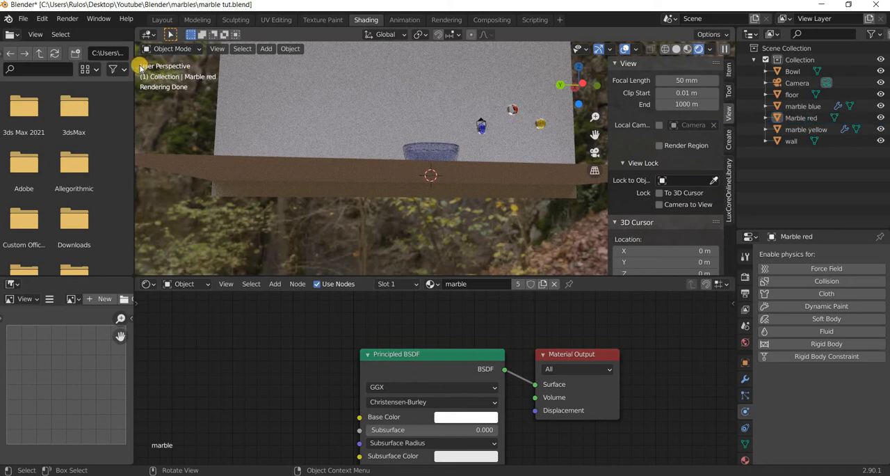
{"action": "left_click", "coordinate": [216, 50]}
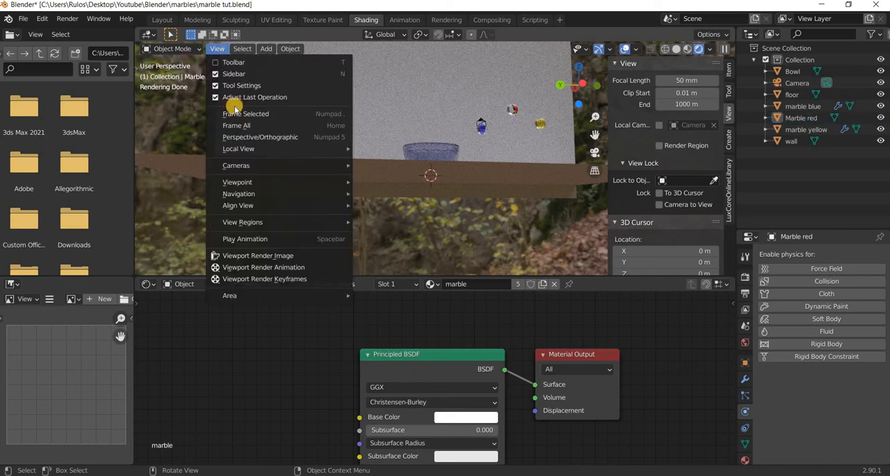
{"action": "mouse_move", "coordinate": [240, 183]}
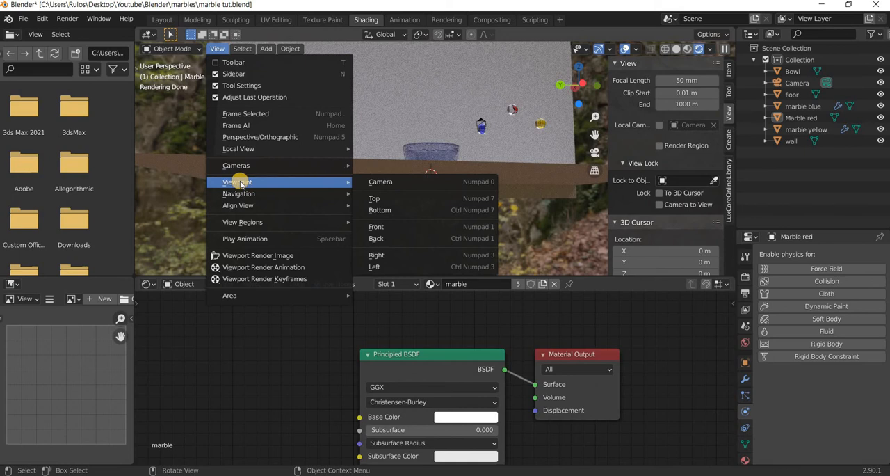
{"action": "left_click", "coordinate": [263, 137]}
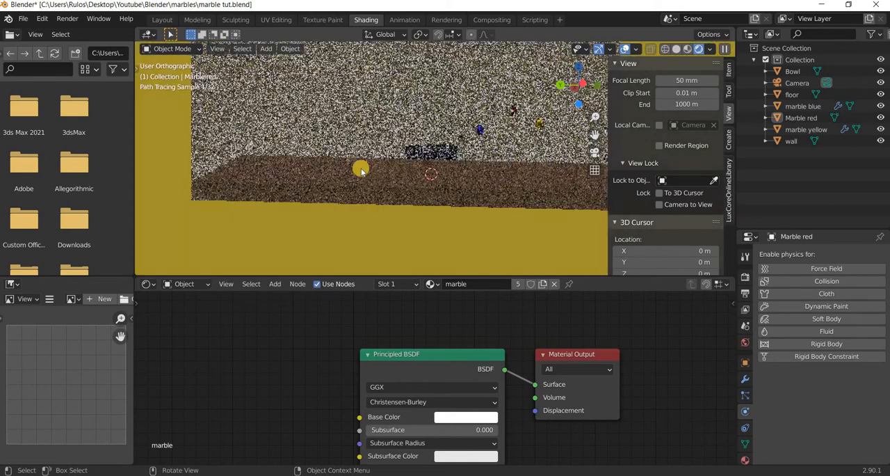
{"action": "left_click", "coordinate": [219, 50]}
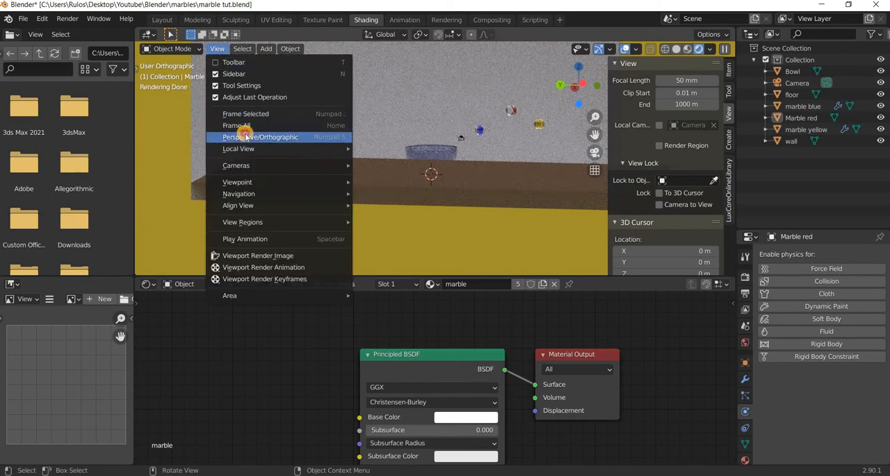
{"action": "left_click", "coordinate": [245, 136]}
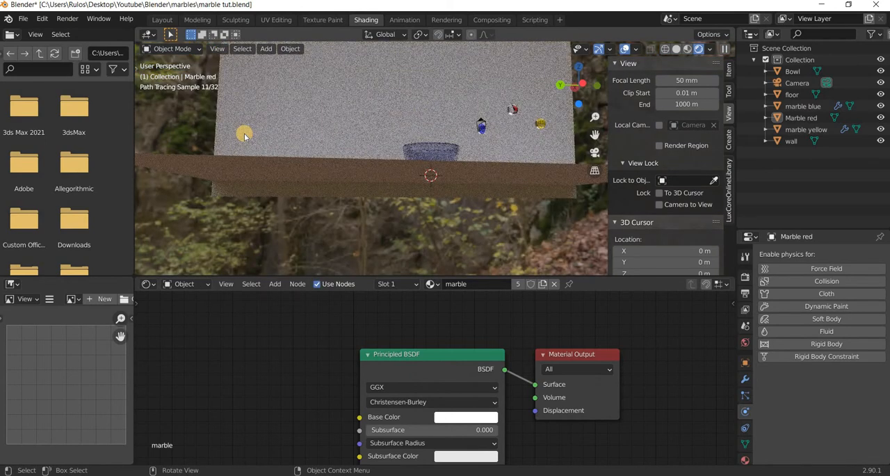
Show the scene in wireframe shading from the right orthographic view.
{"action": "key", "text": "KP_1"}
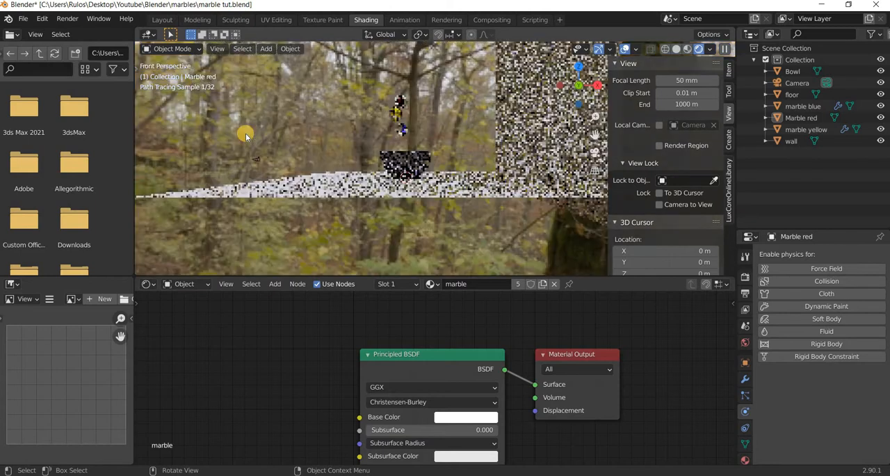
{"action": "key", "text": "KP_2"}
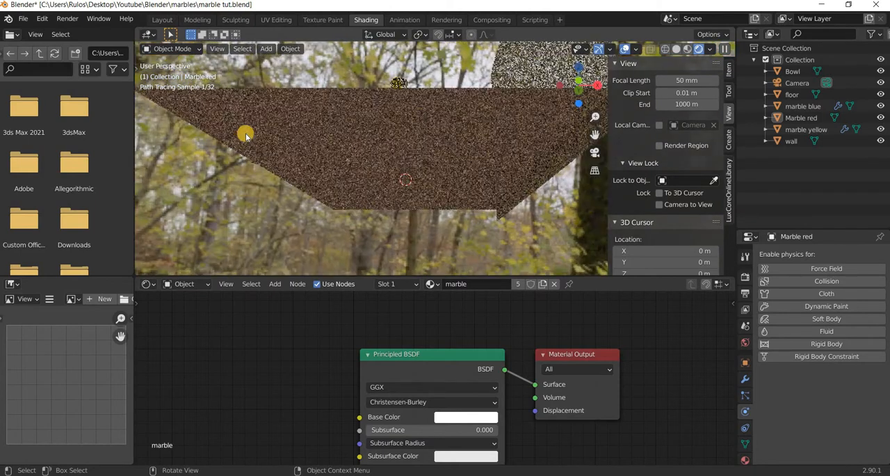
{"action": "key", "text": "KP_5"}
{"action": "left_click", "coordinate": [669, 51]}
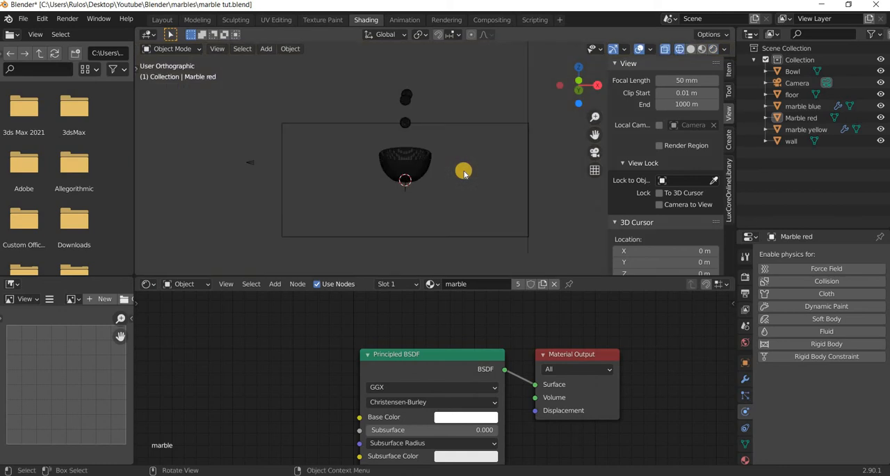
{"action": "key", "text": "KP_3"}
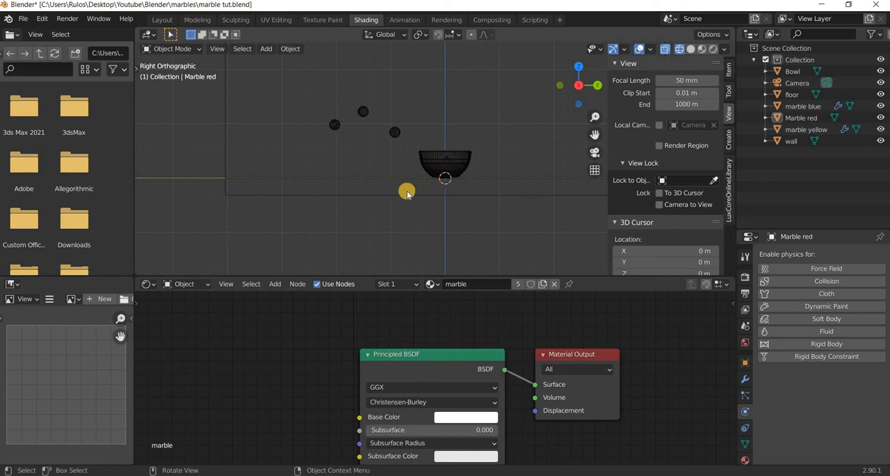
Move the blue marble along Y to just above the bowl, and the red marble about 17 m along Y to hang above it.
{"action": "middle_click_drag", "start_coordinate": [390, 139], "coordinate": [259, 187], "text": "shift"}
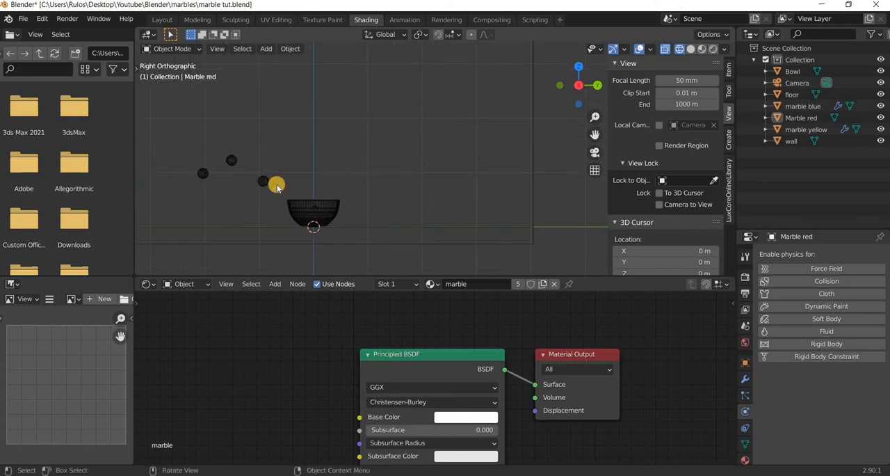
{"action": "left_click", "coordinate": [269, 186]}
{"action": "key", "text": "g"}
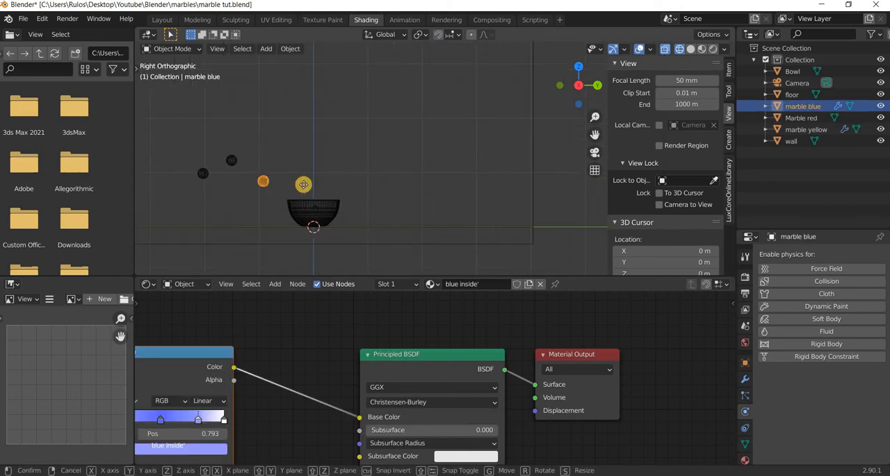
{"action": "left_click", "coordinate": [235, 162]}
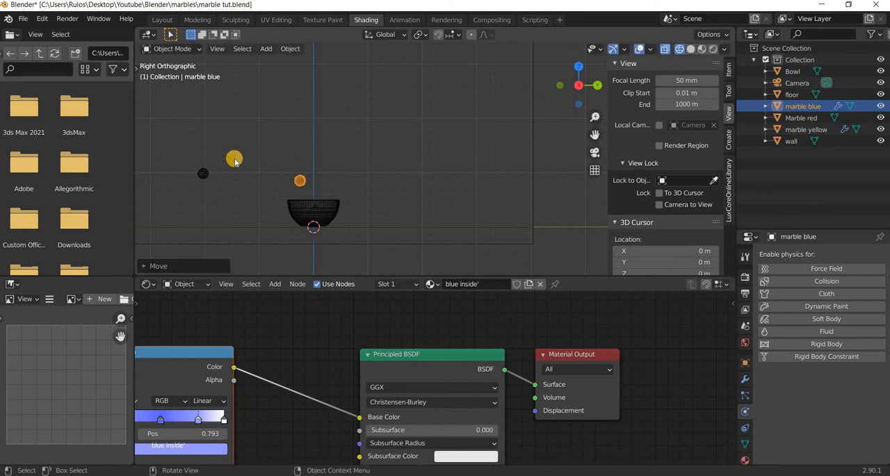
{"action": "left_click", "coordinate": [235, 160]}
{"action": "key", "text": "g"}
{"action": "left_click", "coordinate": [328, 153]}
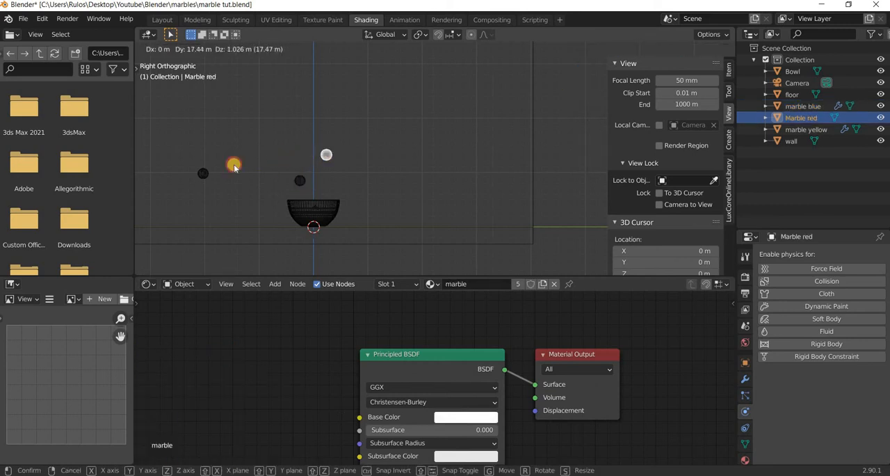
Raise the yellow marble high above the bowl, and lift the blue marble to a height between the red and yellow ones.
{"action": "left_click", "coordinate": [200, 173]}
{"action": "left_click", "coordinate": [288, 126]}
{"action": "key", "text": "g"}
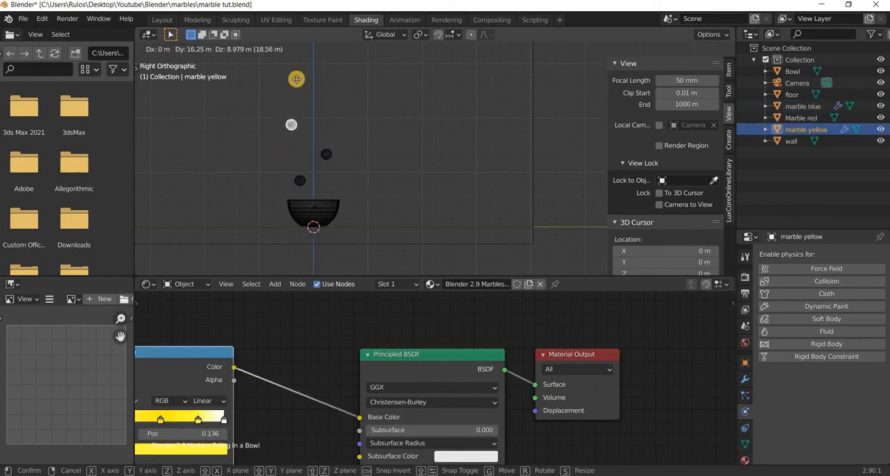
{"action": "left_click", "coordinate": [301, 180]}
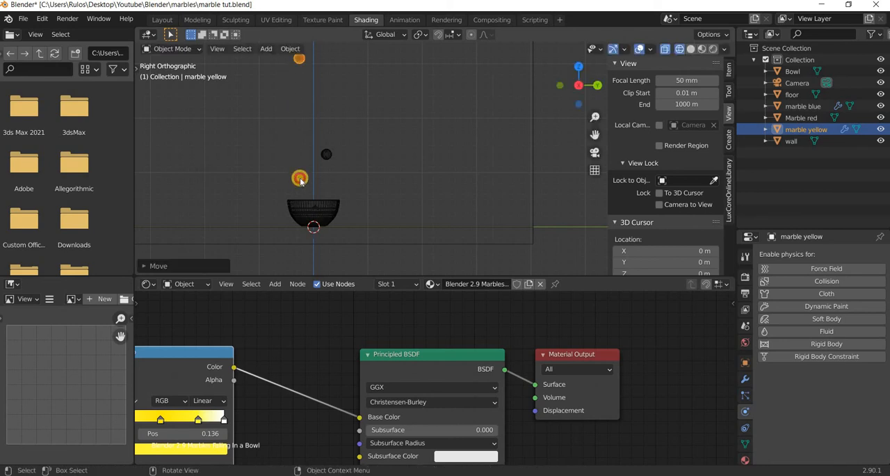
{"action": "left_click", "coordinate": [326, 153]}
{"action": "key", "text": "g"}
{"action": "left_click", "coordinate": [328, 157]}
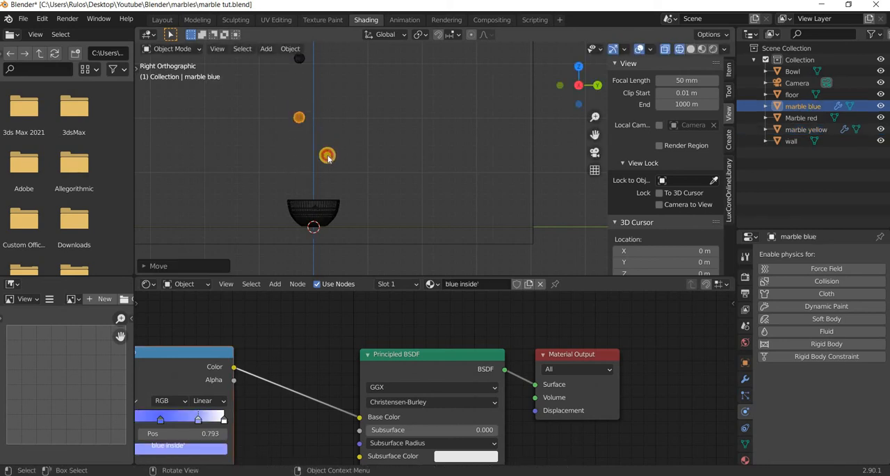
Lift the red marble to about the blue one's height, and move the blue marble above the yellow one.
{"action": "left_click", "coordinate": [329, 158]}
{"action": "key", "text": "g"}
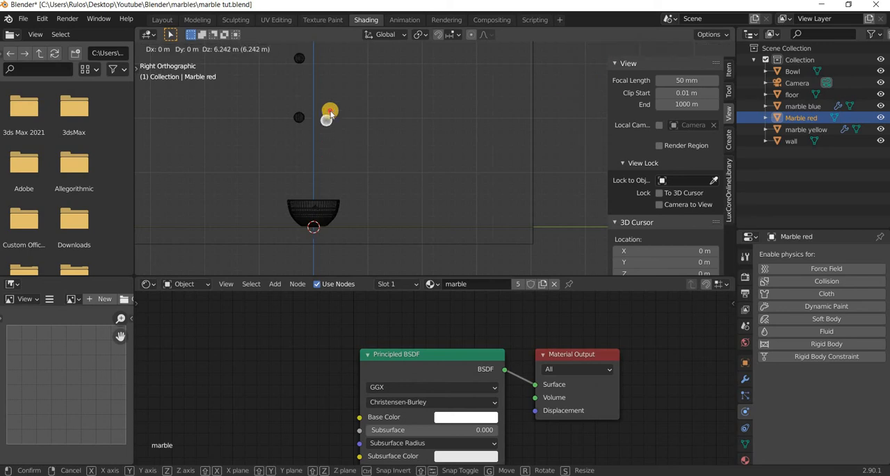
{"action": "left_click", "coordinate": [362, 148]}
{"action": "scroll", "coordinate": [321, 225], "scroll_direction": "up", "scroll_amount": 5, "text": "shift"}
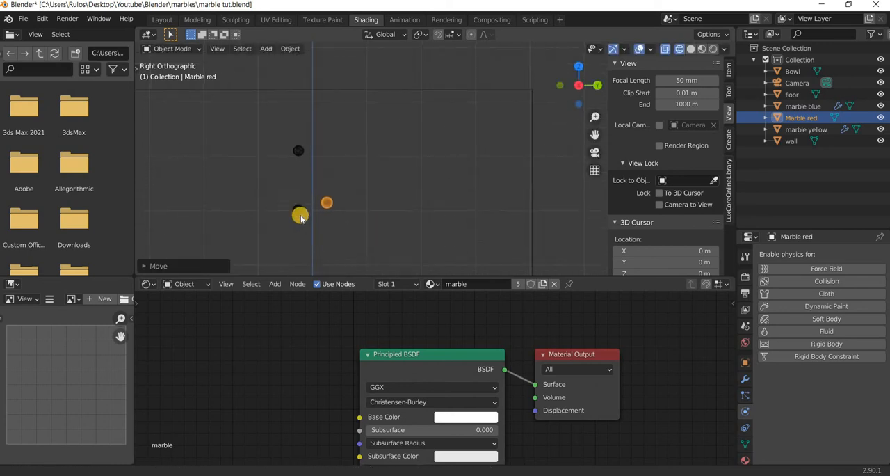
{"action": "left_click", "coordinate": [299, 214]}
{"action": "key", "text": "g"}
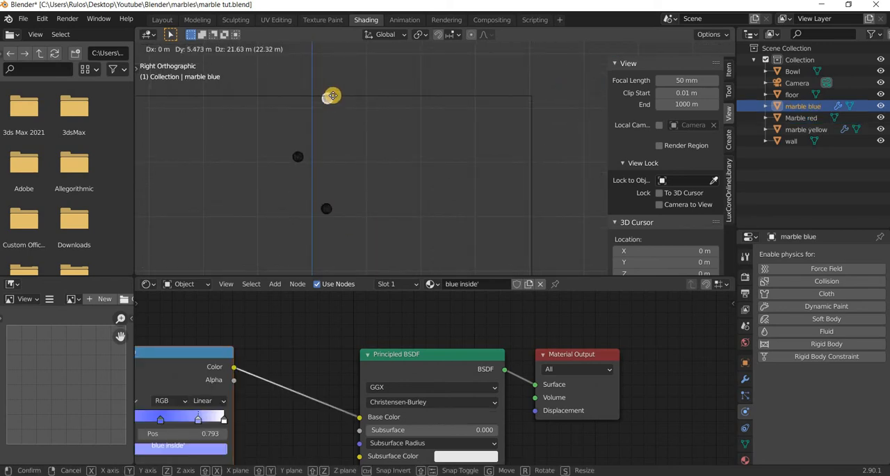
{"action": "left_click", "coordinate": [361, 151]}
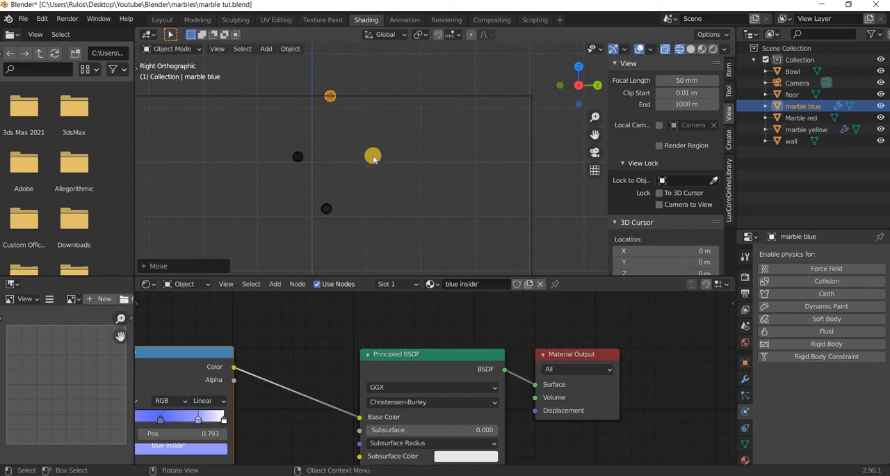
Duplicate the red marble to a spot above the blue one, and the yellow marble above the red copy, staggered across the bowl's vertical axis.
{"action": "scroll", "coordinate": [373, 159], "scroll_direction": "down", "scroll_amount": 2}
{"action": "middle_click_drag", "start_coordinate": [359, 215], "coordinate": [349, 254], "text": "shift"}
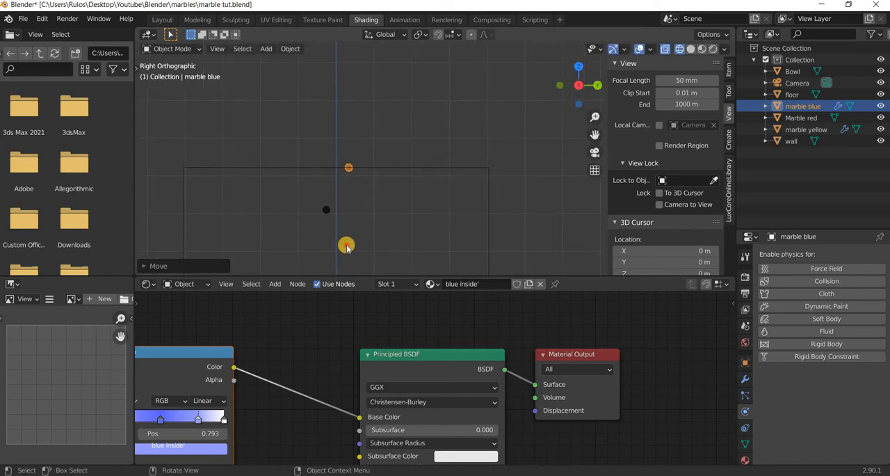
{"action": "left_click", "coordinate": [346, 245]}
{"action": "key", "text": "shift+d"}
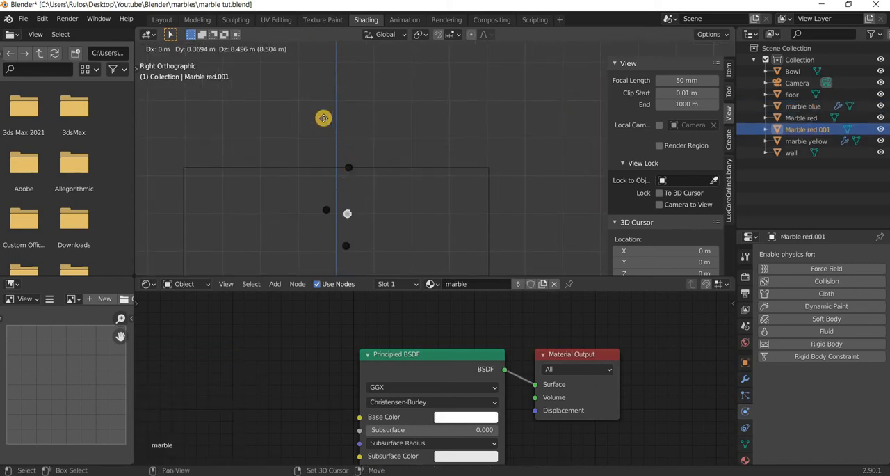
{"action": "left_click", "coordinate": [322, 120]}
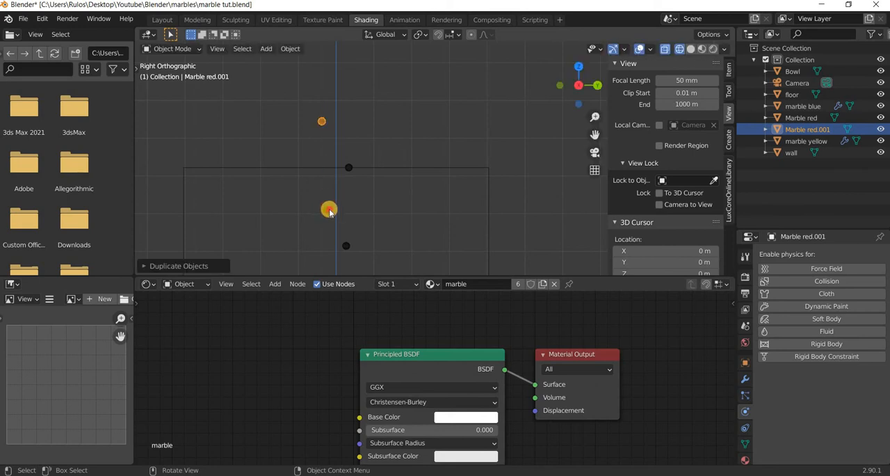
{"action": "left_click", "coordinate": [329, 210]}
{"action": "key", "text": "shift+d"}
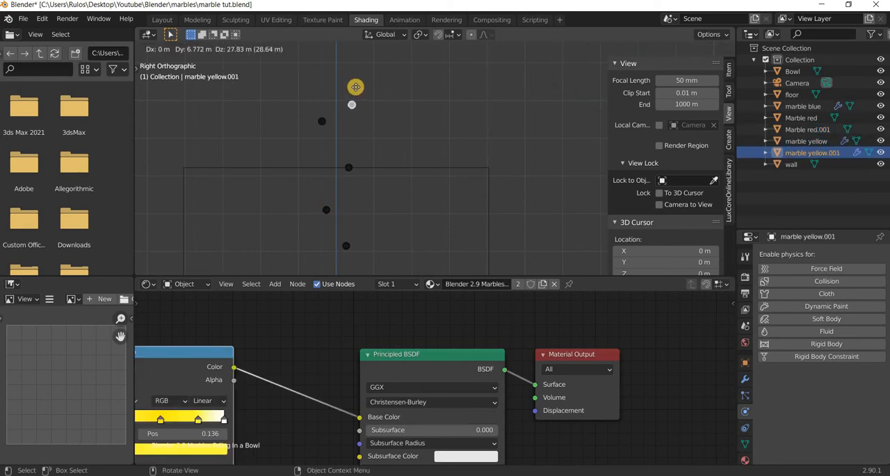
{"action": "left_click", "coordinate": [361, 132]}
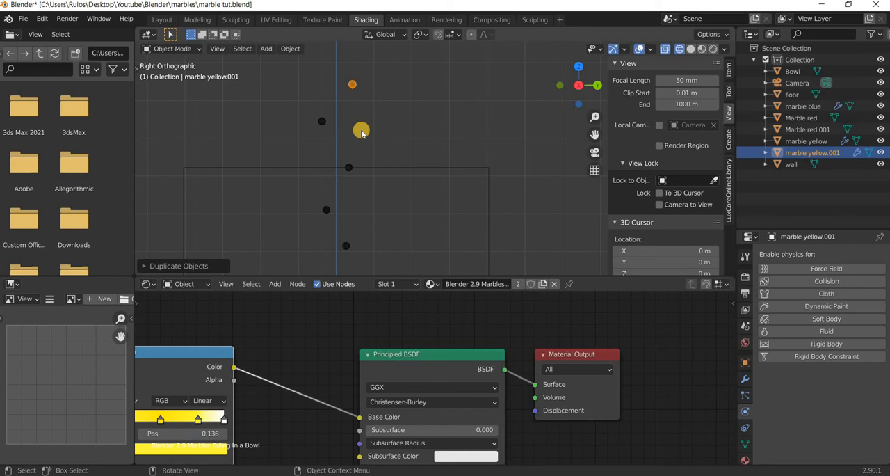
Duplicate the blue marble and place the copy above the yellow copy, on the opposite side of the vertical axis.
{"action": "scroll", "coordinate": [378, 178], "scroll_direction": "down", "scroll_amount": 1}
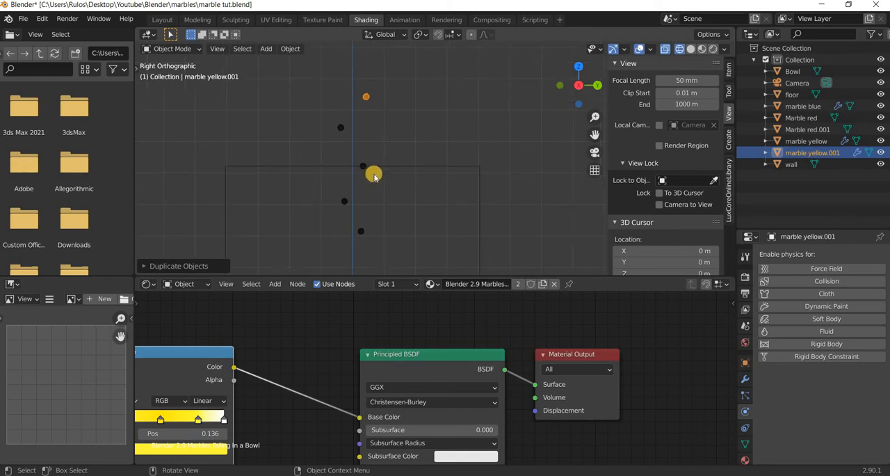
{"action": "left_click", "coordinate": [369, 179]}
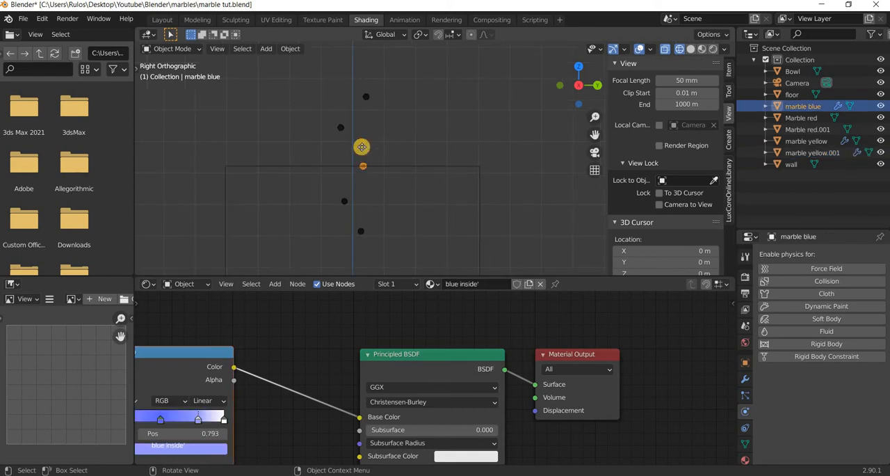
{"action": "key", "text": "shift+d"}
{"action": "left_click", "coordinate": [373, 143]}
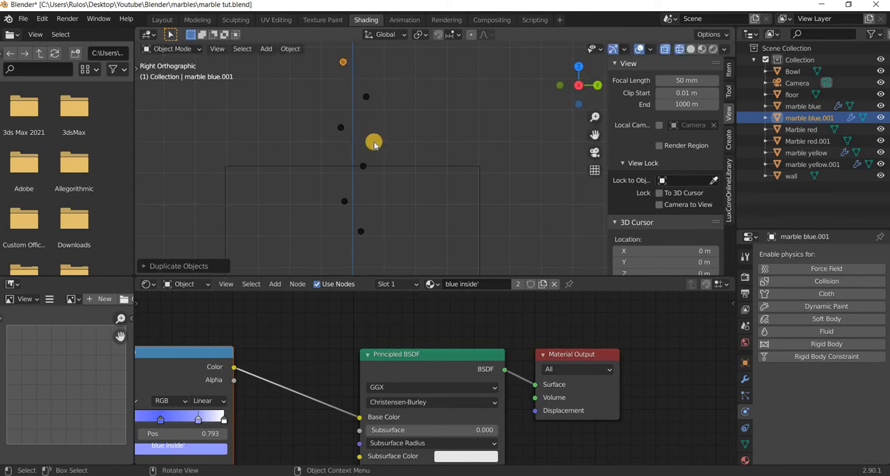
Duplicate the three marble copies together and offset the new set about 8 m along Y and 19 m upward.
{"action": "middle_click_drag", "start_coordinate": [359, 180], "coordinate": [337, 247], "text": "shift"}
{"action": "left_click_drag", "start_coordinate": [364, 110], "coordinate": [301, 213]}
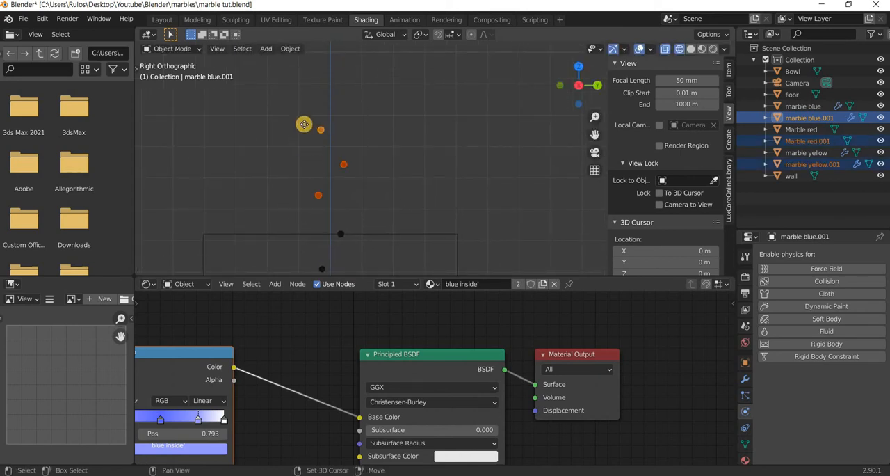
{"action": "key", "text": "shift+d"}
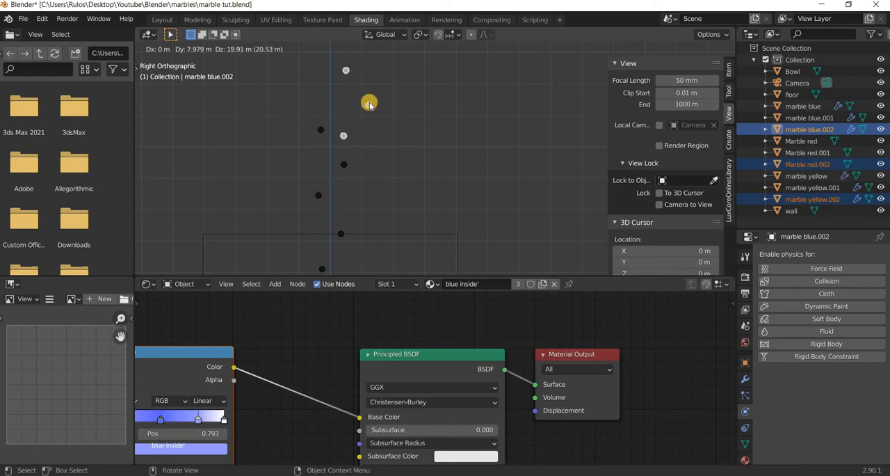
{"action": "left_click", "coordinate": [369, 103]}
Move the newest yellow copy about 17 m in negative Y and 2 m up, across the vertical axis.
{"action": "left_click", "coordinate": [367, 106]}
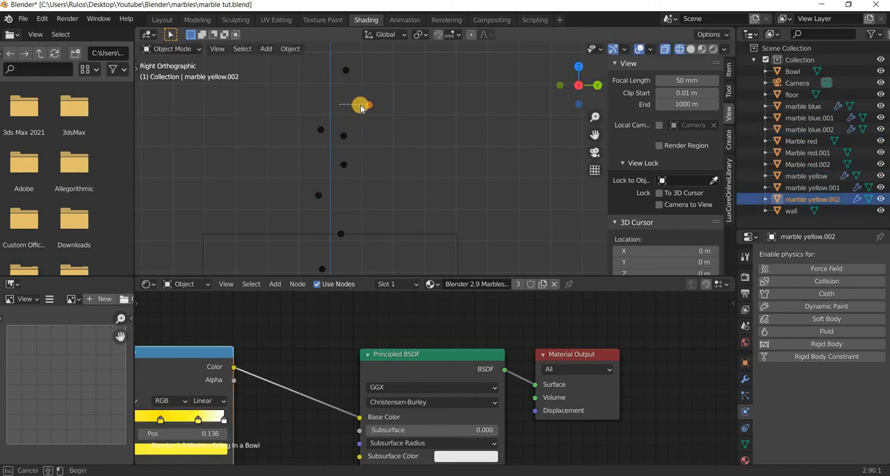
{"action": "key", "text": "g"}
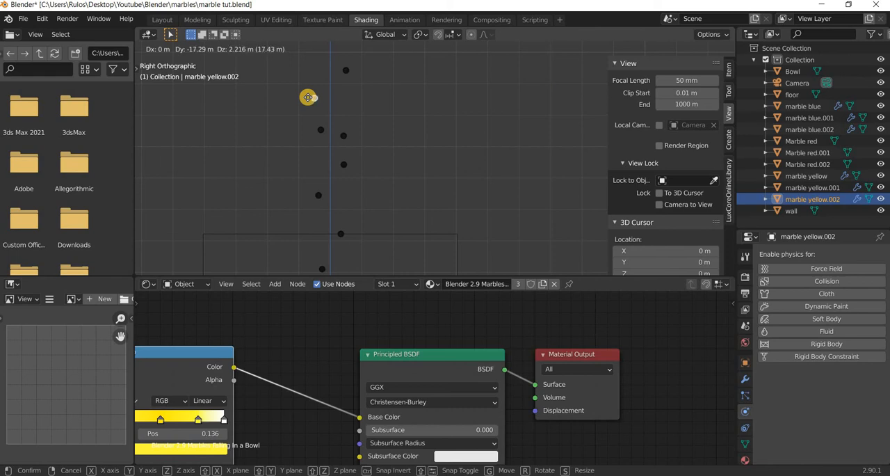
{"action": "left_click", "coordinate": [345, 120]}
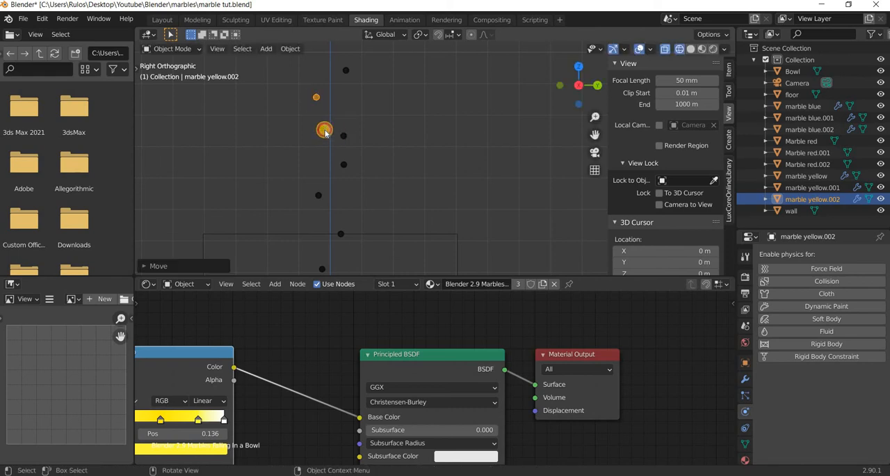
Raise the first blue copy onto the vertical axis, and shift the newest red copy about 3.7 m in negative Y beneath it.
{"action": "left_click", "coordinate": [321, 127]}
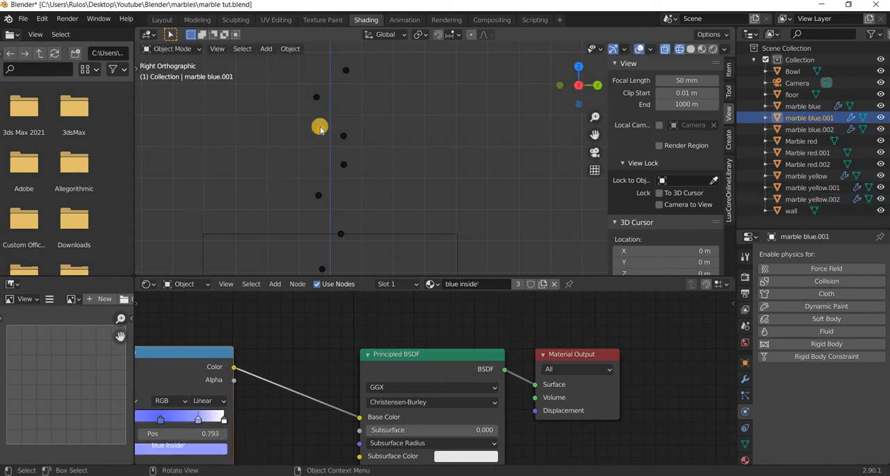
{"action": "key", "text": "g"}
{"action": "left_click", "coordinate": [345, 137]}
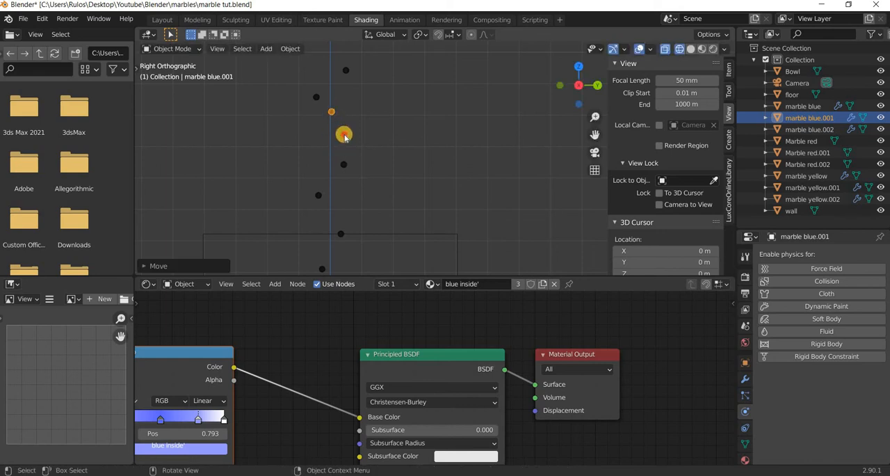
{"action": "left_click", "coordinate": [334, 135]}
{"action": "key", "text": "g"}
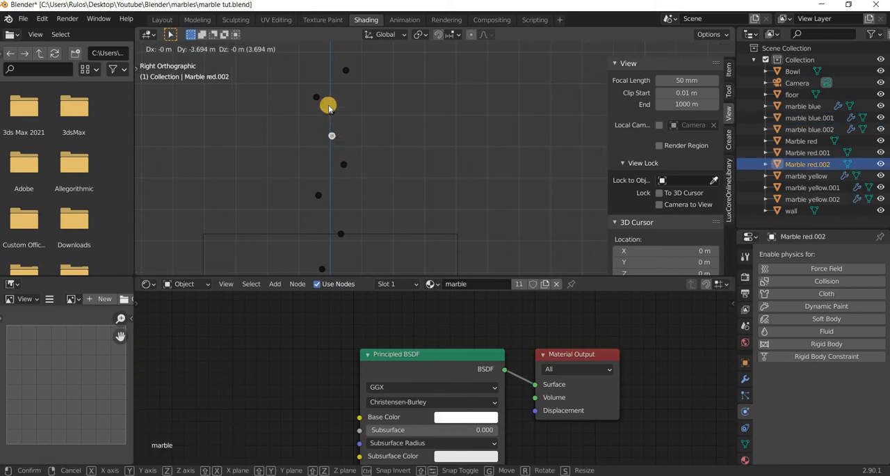
{"action": "left_click", "coordinate": [340, 74]}
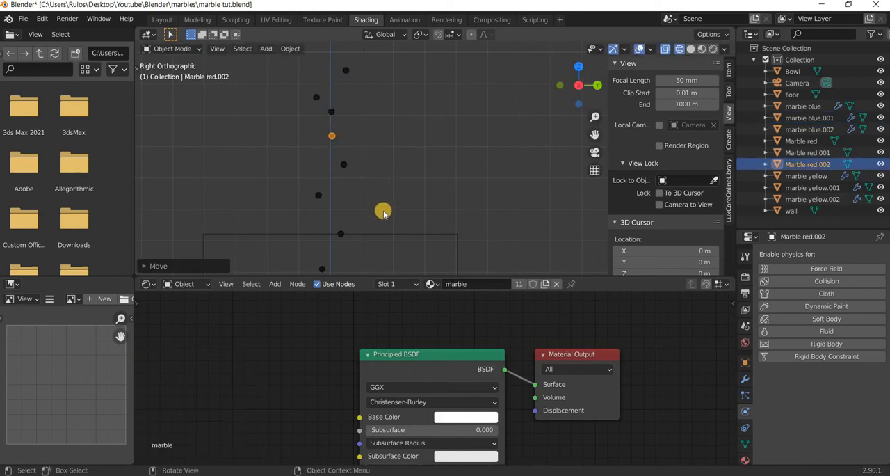
In the camera view, make the original red marble an active rigid body with a mass of 10 kg.
{"action": "scroll", "coordinate": [387, 230], "scroll_direction": "down", "scroll_amount": 1}
{"action": "mouse_move", "coordinate": [394, 221]}
{"action": "middle_mouse_down", "text": "shift"}
{"action": "mouse_move", "coordinate": [369, 173]}
{"action": "mouse_move", "coordinate": [392, 230]}
{"action": "middle_mouse_up", "text": "shift"}
{"action": "key", "text": "KP_0"}
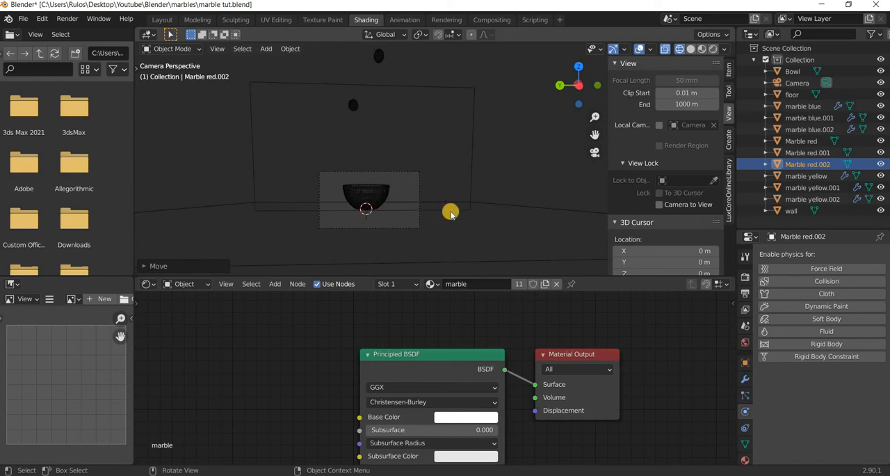
{"action": "scroll", "coordinate": [451, 213], "scroll_direction": "up", "scroll_amount": 2}
{"action": "left_click", "coordinate": [317, 82]}
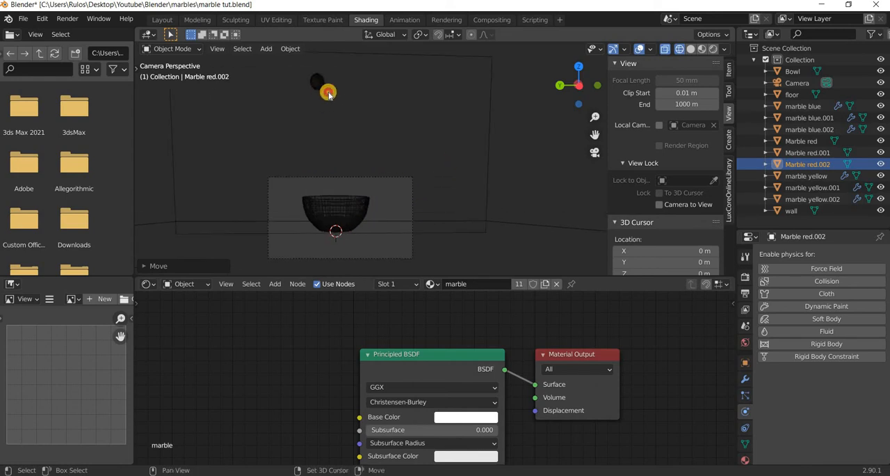
{"action": "left_click", "coordinate": [819, 344]}
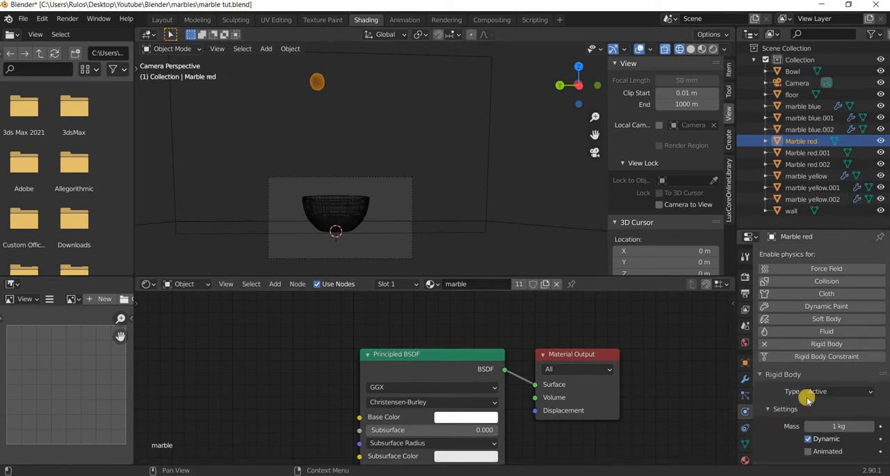
{"action": "scroll", "coordinate": [807, 399], "scroll_direction": "down", "scroll_amount": 3}
{"action": "left_click", "coordinate": [838, 351]}
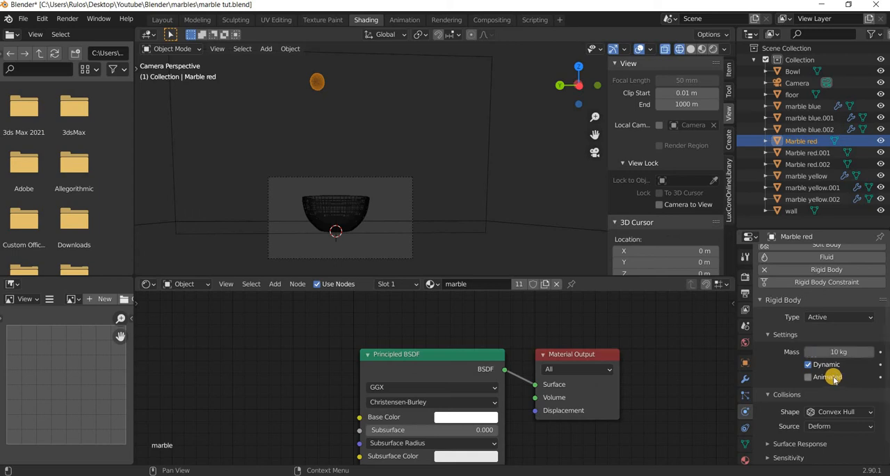
Set the red marble's rigid body surface response to friction 0.283 and bounciness 0.507.
{"action": "scroll", "coordinate": [833, 376], "scroll_direction": "down", "scroll_amount": 2}
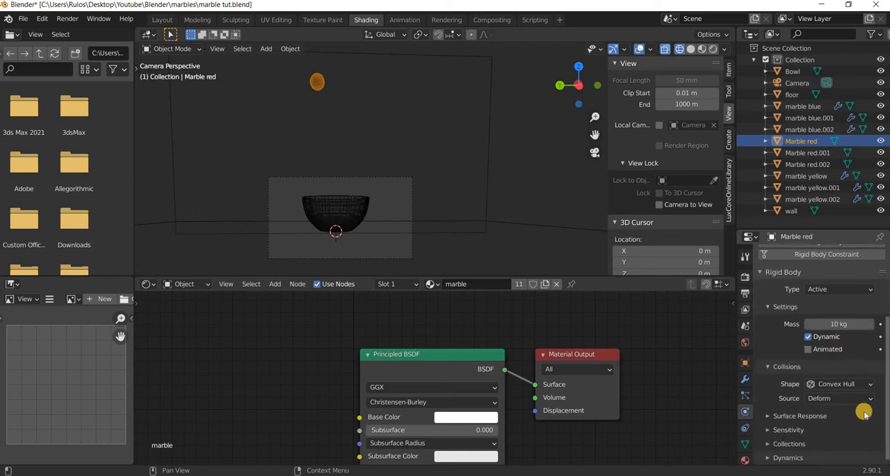
{"action": "left_click", "coordinate": [838, 417]}
{"action": "scroll", "coordinate": [838, 411], "scroll_direction": "down", "scroll_amount": 1}
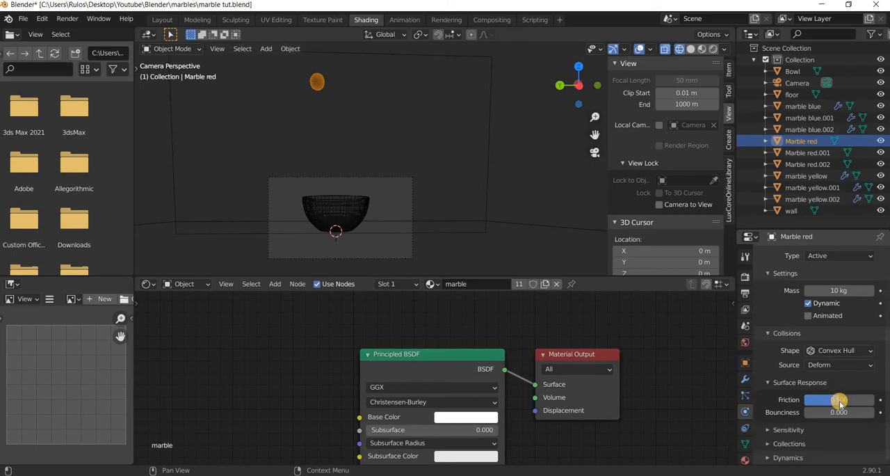
{"action": "left_click_drag", "start_coordinate": [818, 400], "coordinate": [847, 413]}
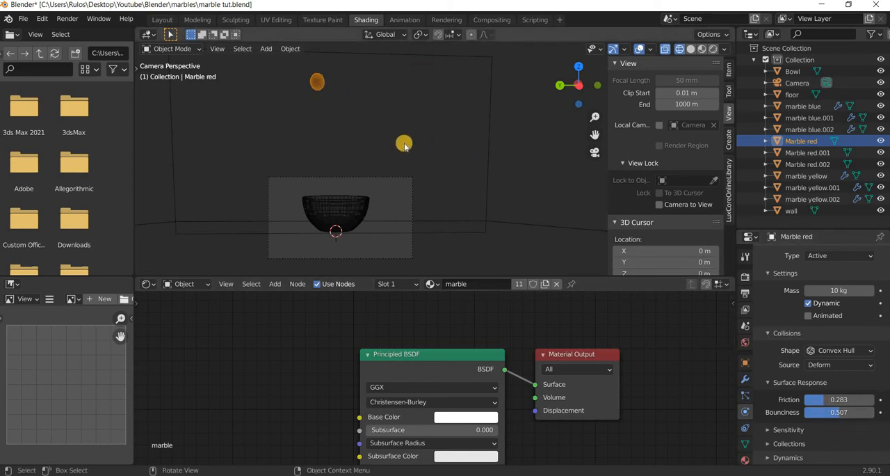
In the right orthographic view of the stacked marbles, enable the outliner's selectability toggles and make the wall unselectable.
{"action": "scroll", "coordinate": [392, 128], "scroll_direction": "down", "scroll_amount": 2}
{"action": "middle_click_drag", "start_coordinate": [399, 48], "coordinate": [406, 217], "text": "shift"}
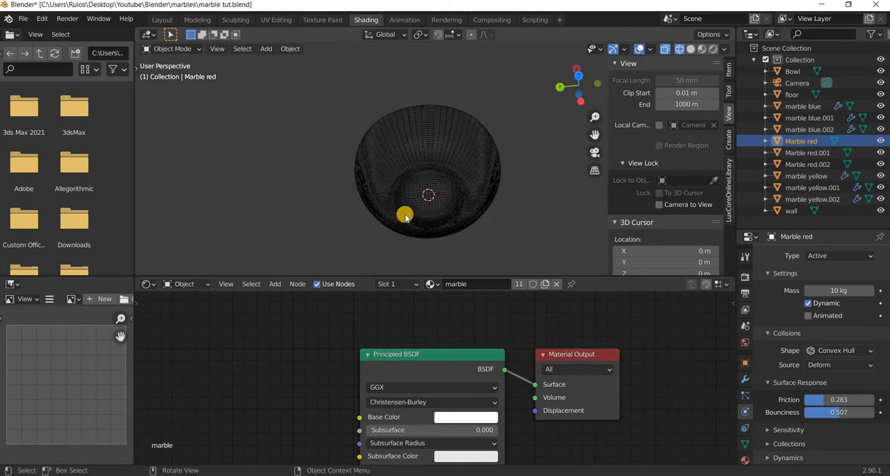
{"action": "key", "text": "KP_3"}
{"action": "scroll", "coordinate": [405, 216], "scroll_direction": "down", "scroll_amount": 10}
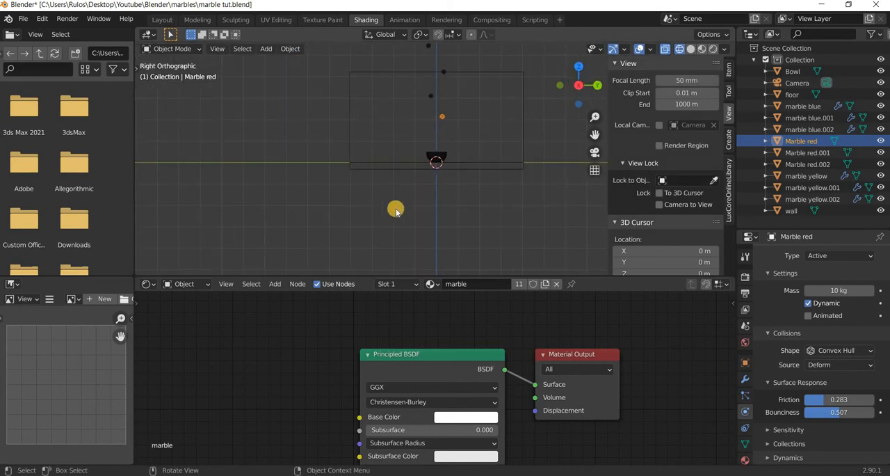
{"action": "middle_click_drag", "start_coordinate": [390, 151], "coordinate": [326, 272], "text": "shift"}
{"action": "middle_click_drag", "start_coordinate": [394, 225], "coordinate": [385, 213], "text": "shift"}
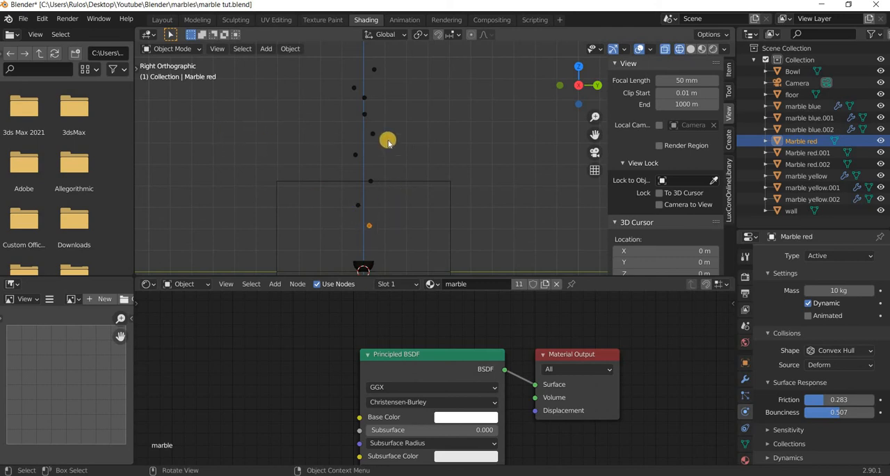
{"action": "left_click_drag", "start_coordinate": [397, 57], "coordinate": [336, 174], "text": "shift"}
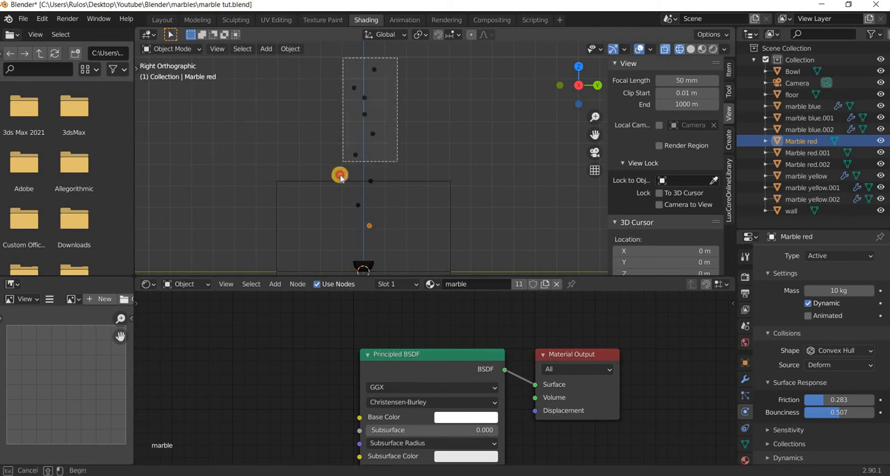
{"action": "left_click", "coordinate": [452, 192]}
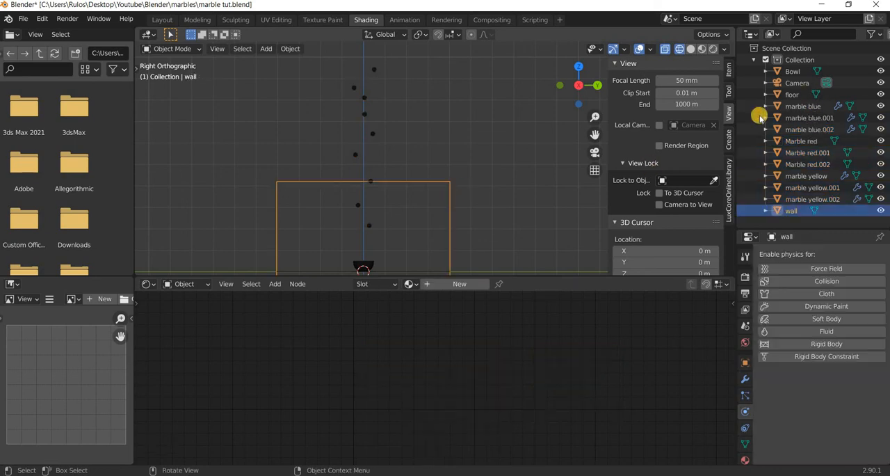
{"action": "left_click_drag", "start_coordinate": [739, 117], "coordinate": [639, 117]}
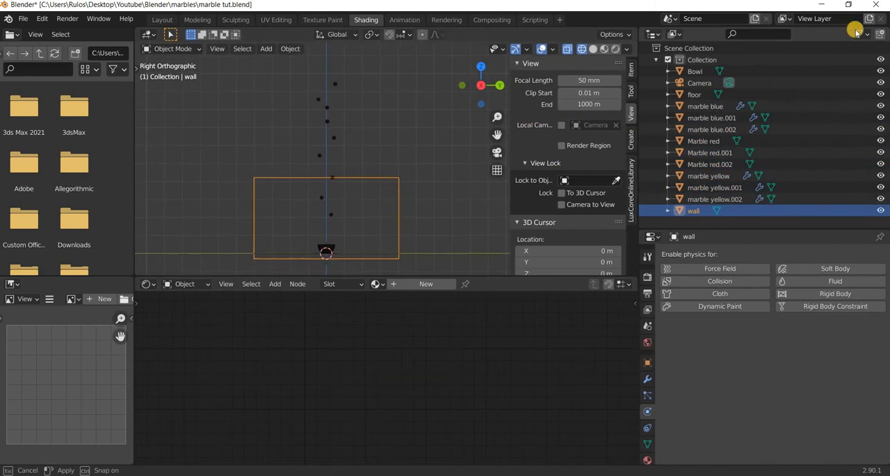
{"action": "left_click", "coordinate": [861, 34]}
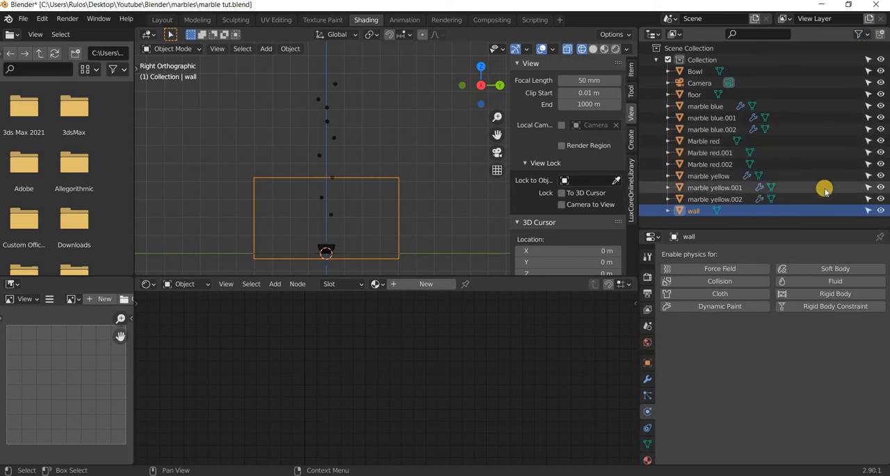
{"action": "left_click", "coordinate": [861, 210]}
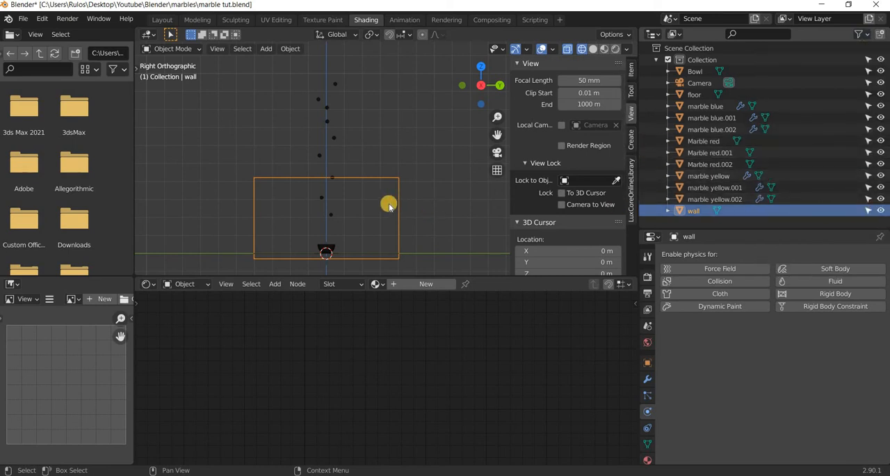
Select all the marbles with the original red one active, copy its rigid body settings to the others, and check the original yellow marble.
{"action": "left_click_drag", "start_coordinate": [358, 66], "coordinate": [299, 229]}
{"action": "left_click", "coordinate": [341, 218]}
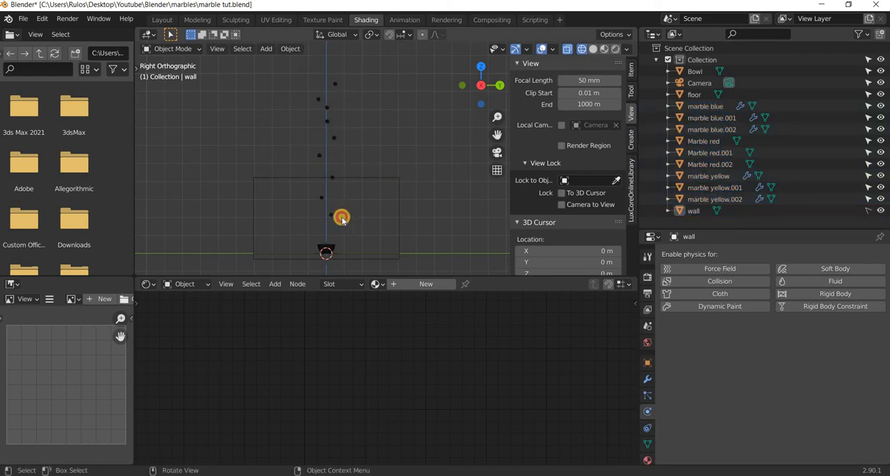
{"action": "left_click", "coordinate": [348, 212]}
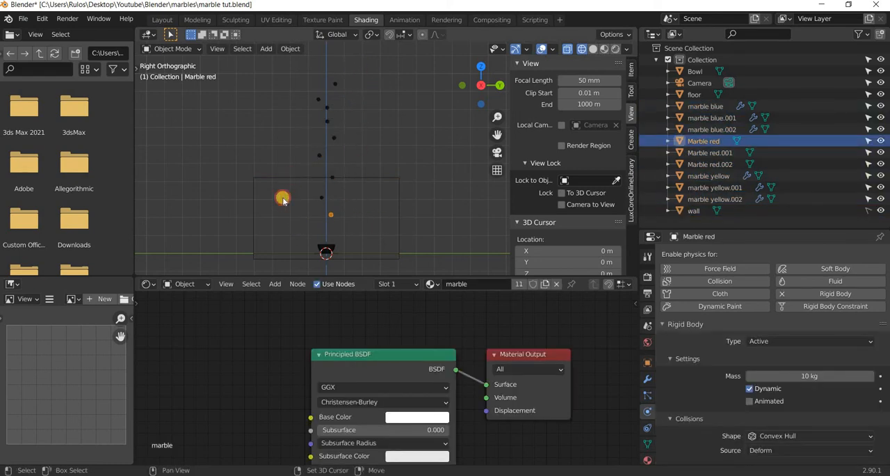
{"action": "left_click_drag", "start_coordinate": [282, 200], "coordinate": [282, 200], "text": "shift"}
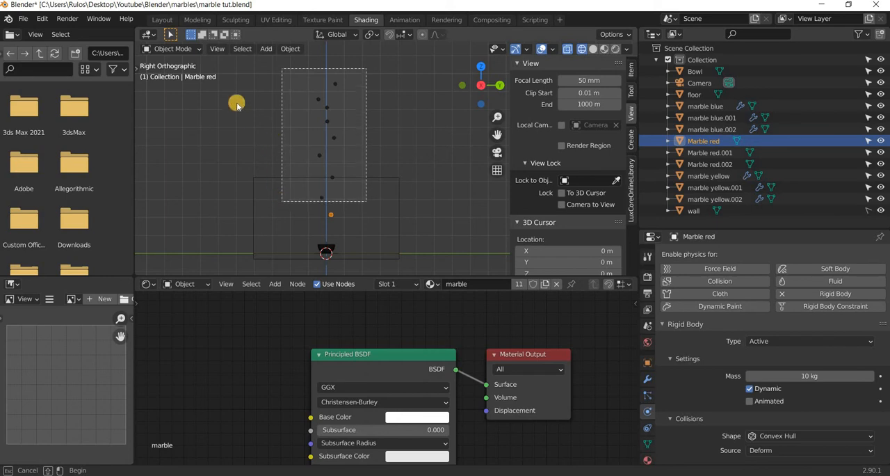
{"action": "left_click", "coordinate": [290, 48]}
{"action": "mouse_move", "coordinate": [310, 320]}
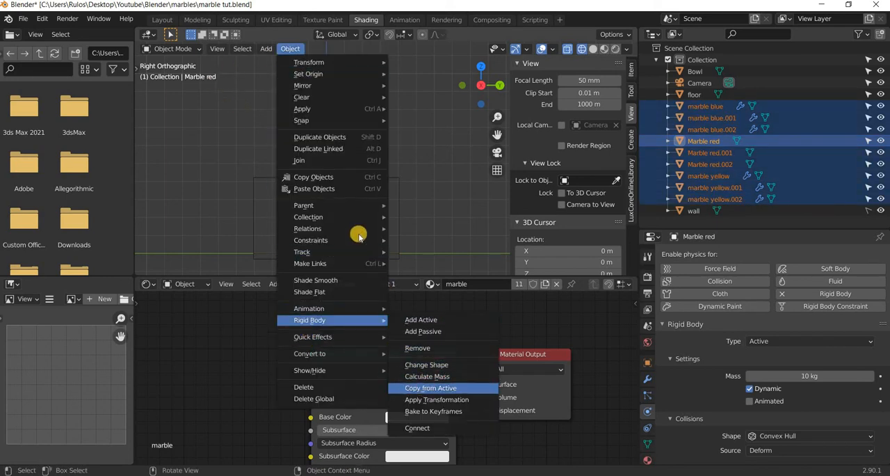
{"action": "left_click", "coordinate": [321, 198]}
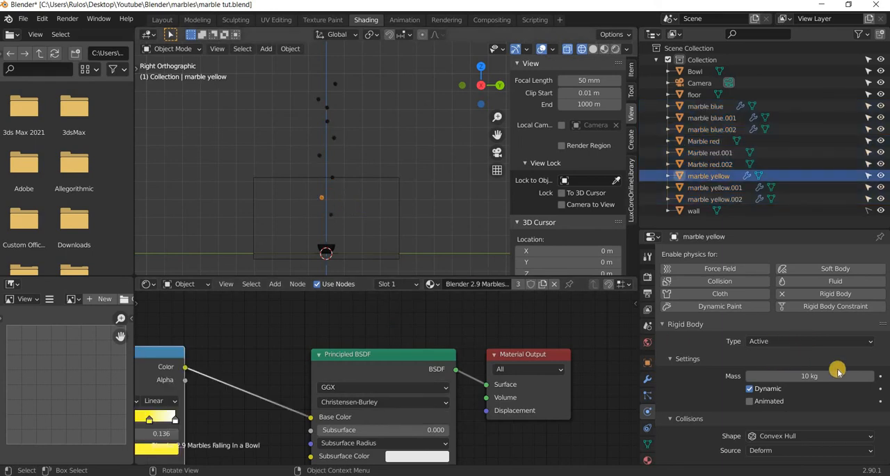
{"action": "scroll", "coordinate": [813, 405], "scroll_direction": "down", "scroll_amount": 3}
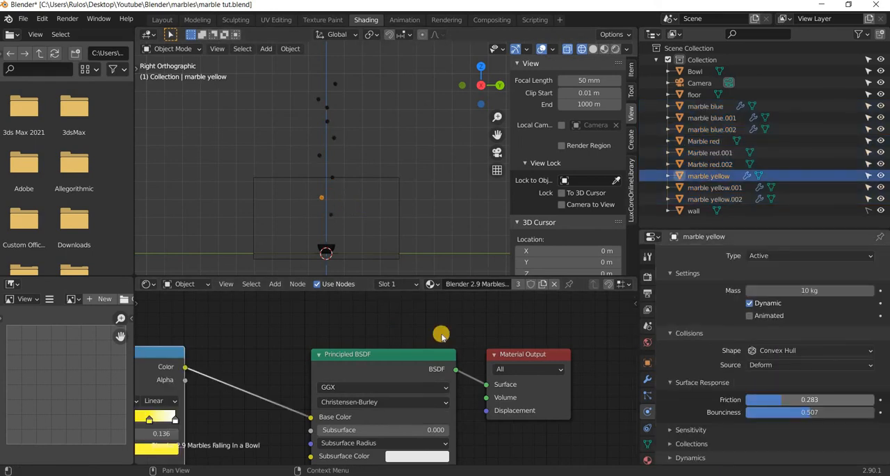
In the camera view with material preview shading, lock the camera to the view and reframe it farther back from the bowl at a lower angle.
{"action": "left_click", "coordinate": [359, 235]}
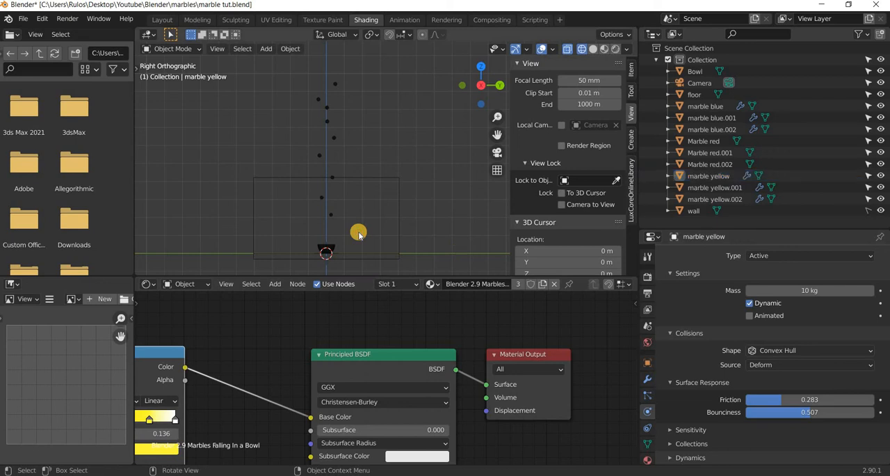
{"action": "key", "text": "KP_0"}
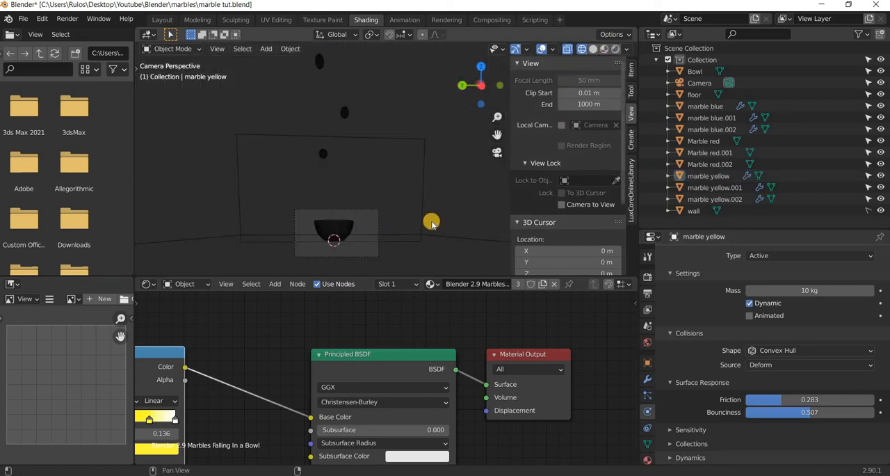
{"action": "key", "text": "shift+z"}
{"action": "scroll", "coordinate": [353, 260], "scroll_direction": "up", "scroll_amount": 1}
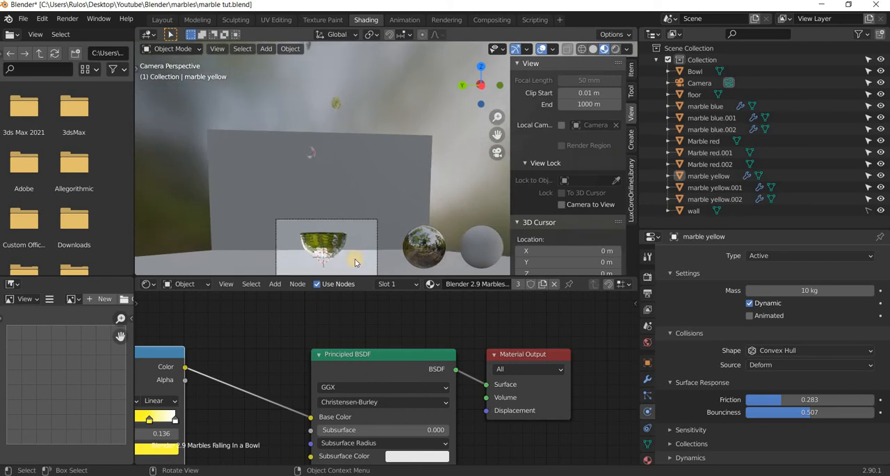
{"action": "middle_click_drag", "start_coordinate": [315, 270], "coordinate": [332, 206], "text": "shift"}
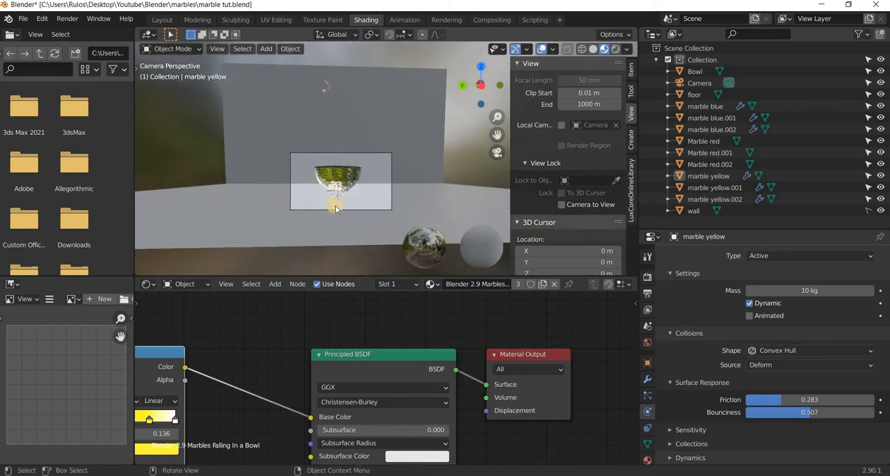
{"action": "scroll", "coordinate": [338, 208], "scroll_direction": "up", "scroll_amount": 1}
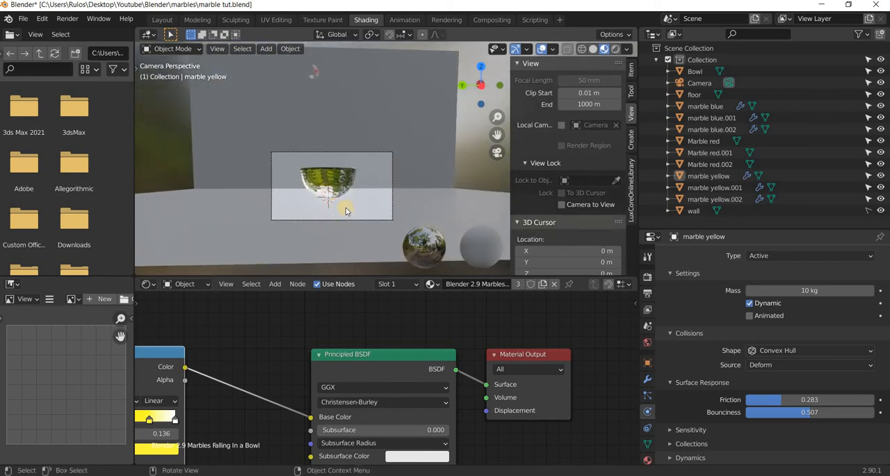
{"action": "left_click", "coordinate": [346, 208]}
{"action": "left_click", "coordinate": [561, 204]}
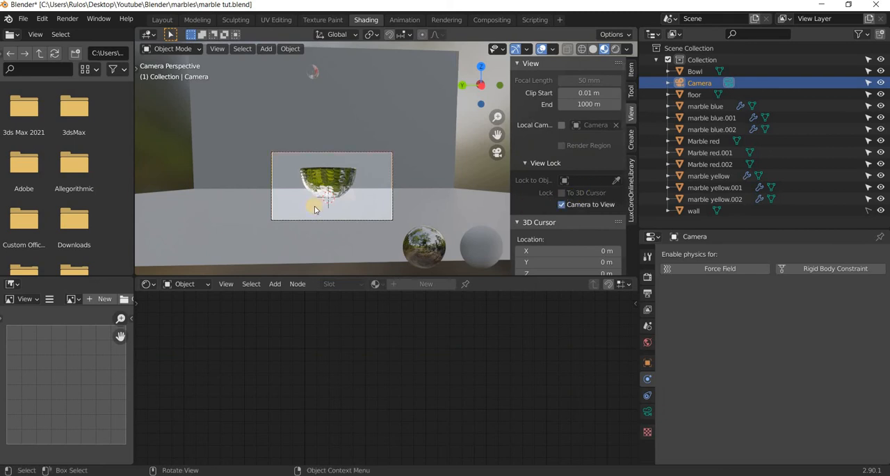
{"action": "middle_click_drag", "start_coordinate": [314, 209], "coordinate": [331, 203]}
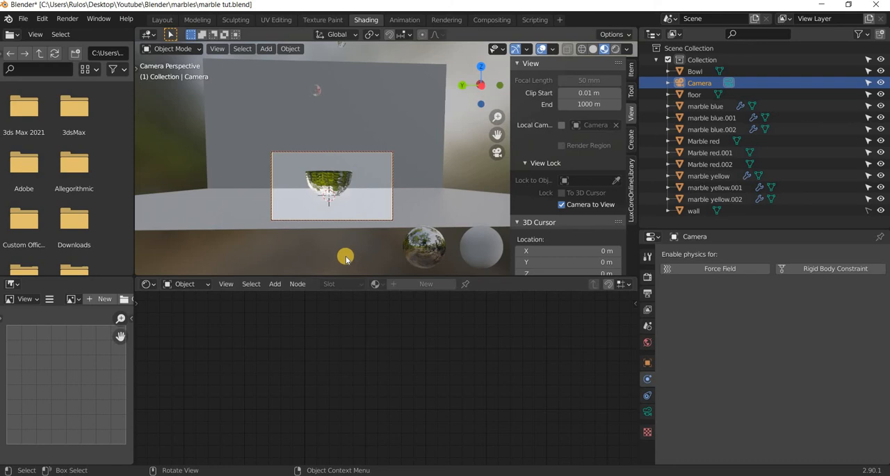
Play the falling-marbles simulation to about frame 118, and select the original yellow marble beside the bowl's rim.
{"action": "key", "text": "space"}
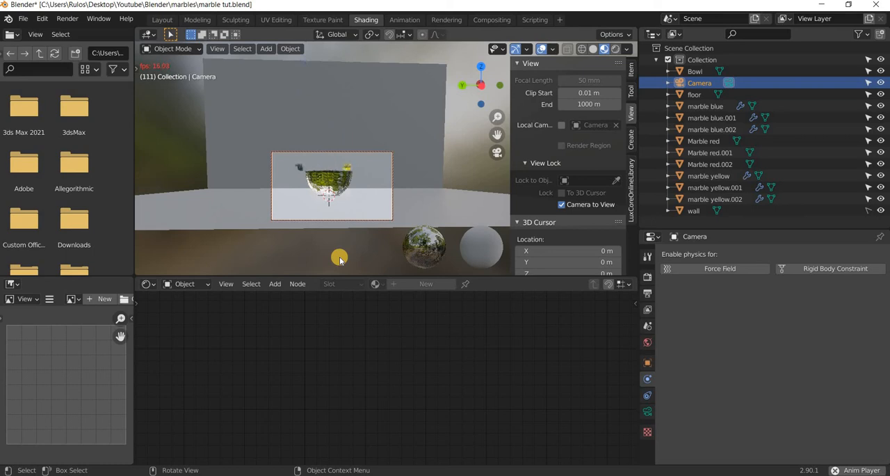
{"action": "key", "text": "space"}
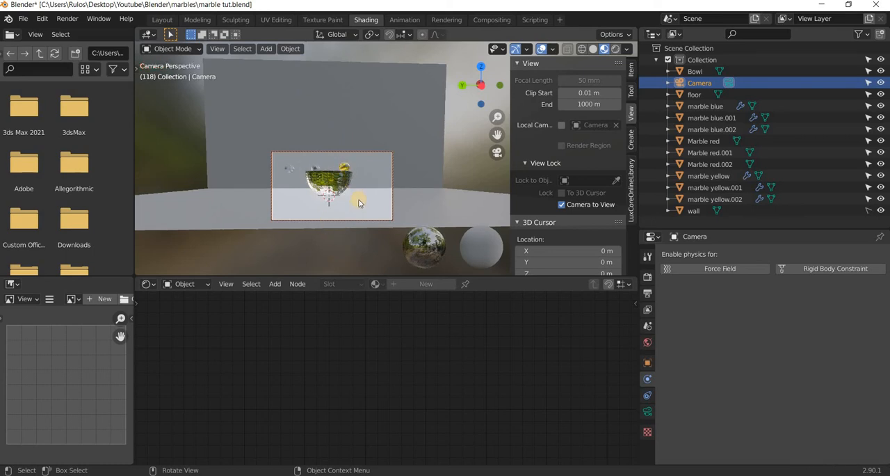
{"action": "left_click", "coordinate": [340, 204]}
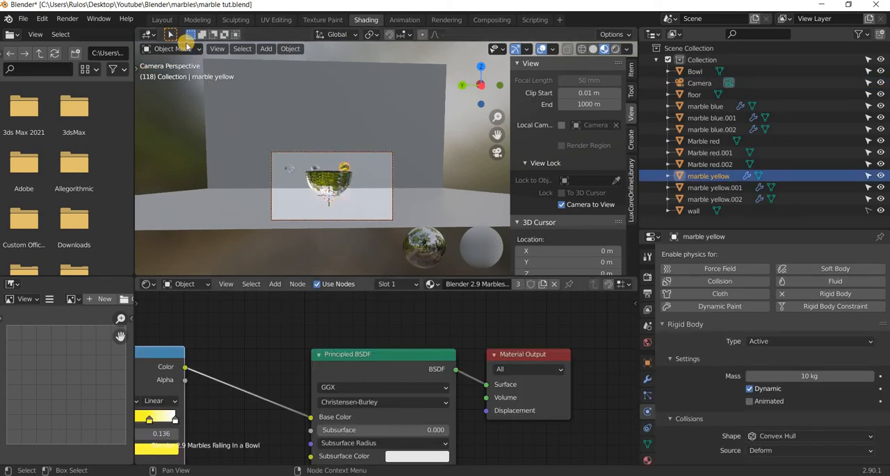
Switch to the Layout workspace, set the viewport to material preview shading, and return to frame 1.
{"action": "left_click", "coordinate": [161, 19]}
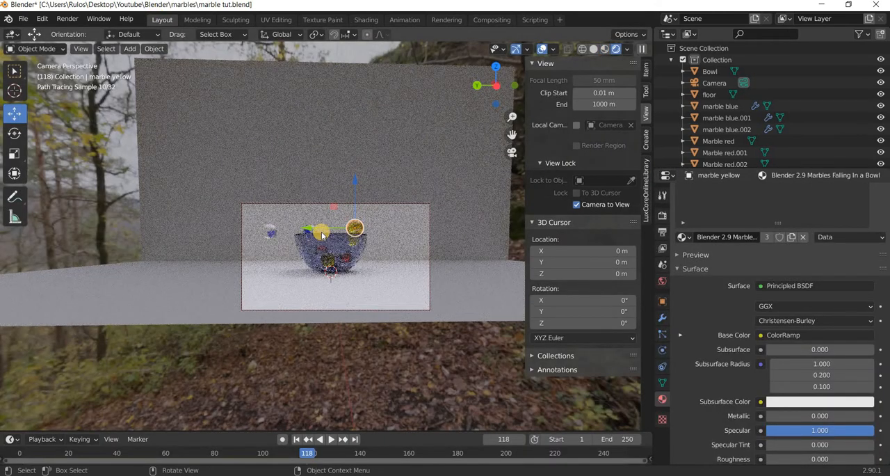
{"action": "left_click", "coordinate": [604, 50]}
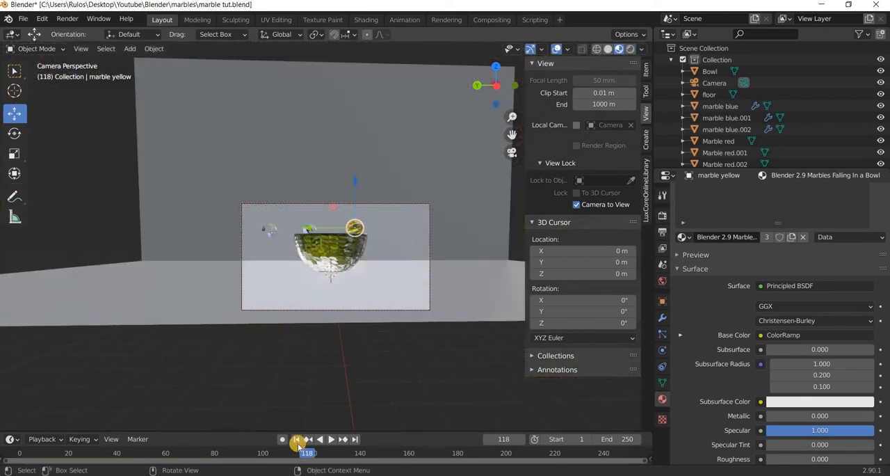
{"action": "key", "text": "shift+Left"}
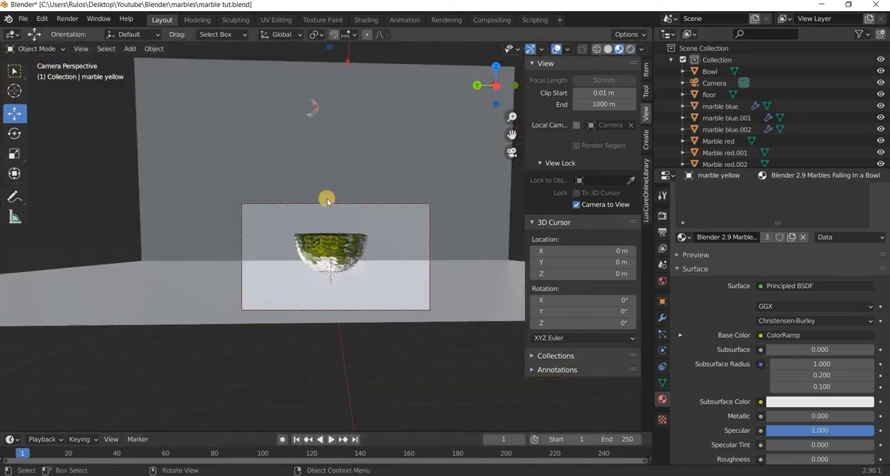
In the right wireframe view, move the topmost blue copy and the first yellow copy slightly in negative Y, closer to the vertical axis.
{"action": "key", "text": "KP_3"}
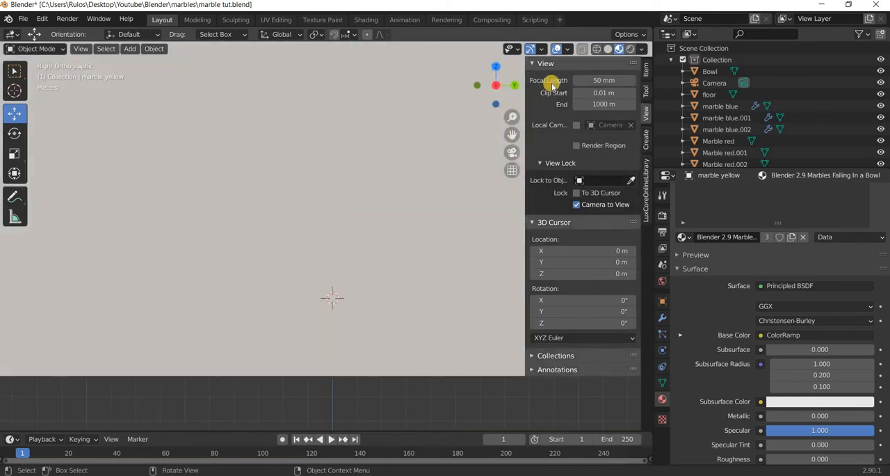
{"action": "scroll", "coordinate": [384, 220], "scroll_direction": "down", "scroll_amount": 10}
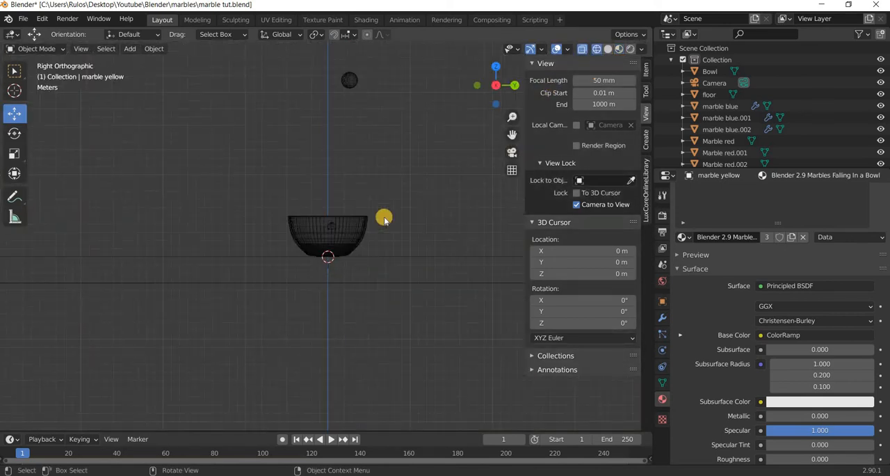
{"action": "middle_click_drag", "start_coordinate": [385, 218], "coordinate": [372, 340], "text": "shift"}
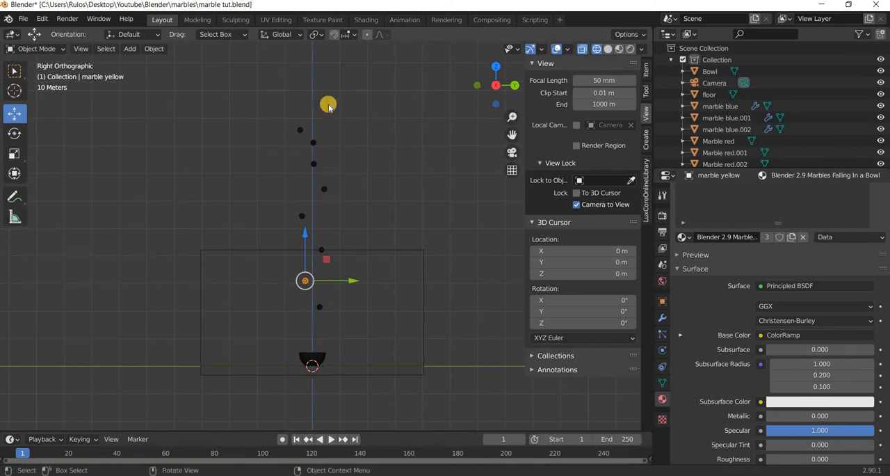
{"action": "left_click", "coordinate": [353, 112]}
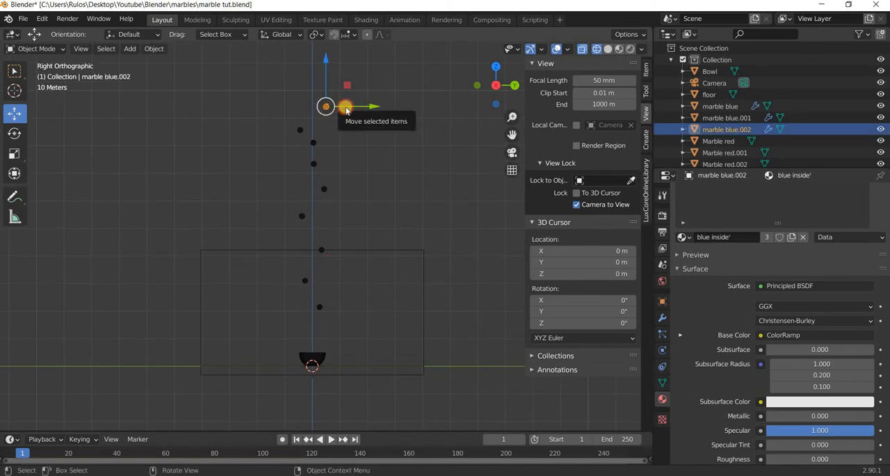
{"action": "left_click_drag", "start_coordinate": [349, 107], "coordinate": [356, 186]}
{"action": "left_click", "coordinate": [324, 188]}
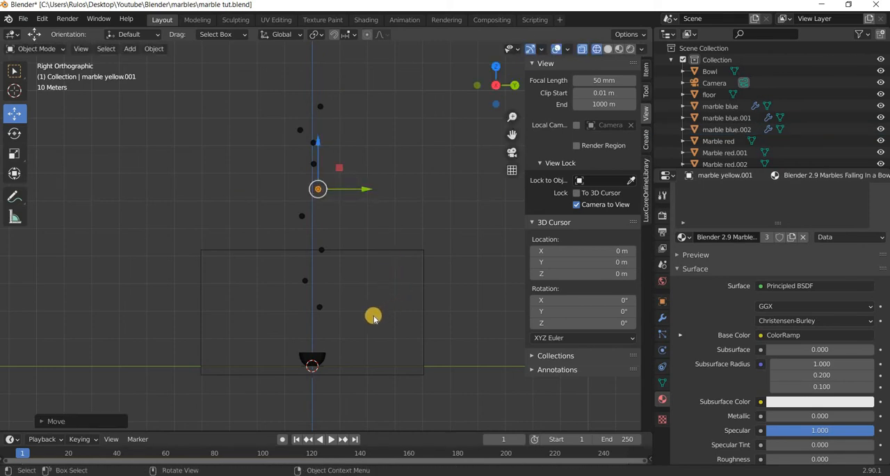
Orbit to see the marble stack along the Y axis, and shift the original red marble slightly in positive X.
{"action": "middle_click_drag", "start_coordinate": [330, 322], "coordinate": [238, 320]}
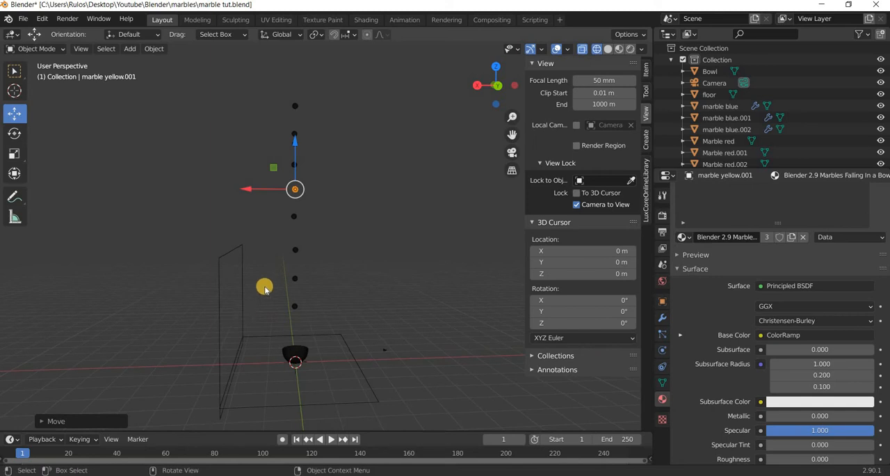
{"action": "middle_click_drag", "start_coordinate": [265, 289], "coordinate": [297, 292]}
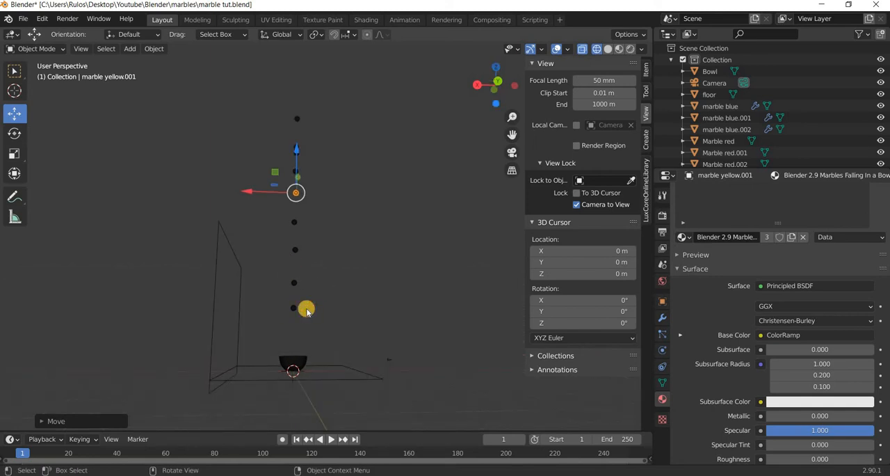
{"action": "left_click", "coordinate": [270, 308]}
{"action": "mouse_move", "coordinate": [284, 302]}
{"action": "left_mouse_down"}
{"action": "mouse_move", "coordinate": [294, 285]}
{"action": "mouse_move", "coordinate": [289, 306]}
{"action": "left_mouse_up"}
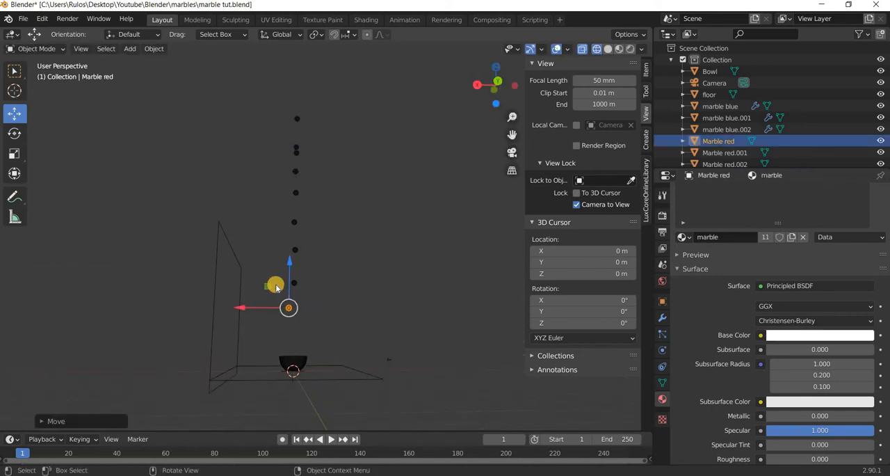
Stagger the stack by shifting the original yellow marble and several red and yellow copies above it slightly along X, alternating sides.
{"action": "left_click", "coordinate": [278, 284]}
{"action": "left_click_drag", "start_coordinate": [288, 235], "coordinate": [285, 286]}
{"action": "left_click", "coordinate": [287, 223]}
{"action": "left_click", "coordinate": [270, 173]}
{"action": "left_click", "coordinate": [281, 149]}
{"action": "middle_click_drag", "start_coordinate": [222, 284], "coordinate": [249, 285]}
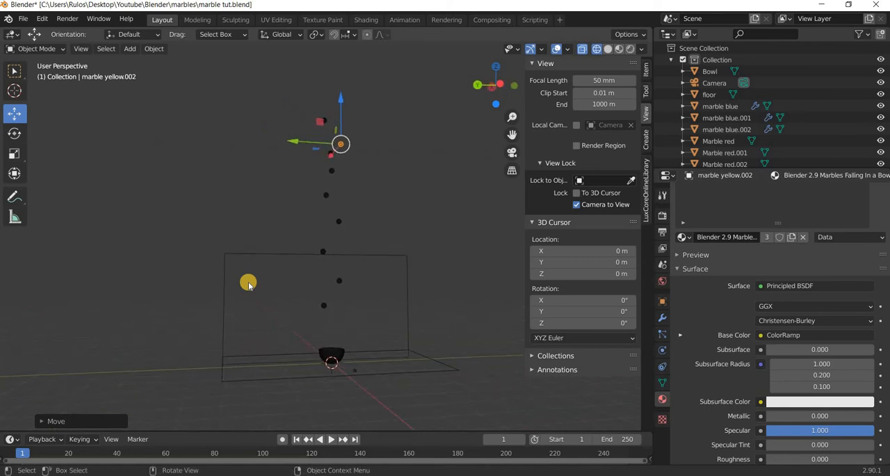
In the camera view, enlarge the timeline and keyframe the camera's location, rotation and scale at frame 1.
{"action": "key", "text": "KP_0"}
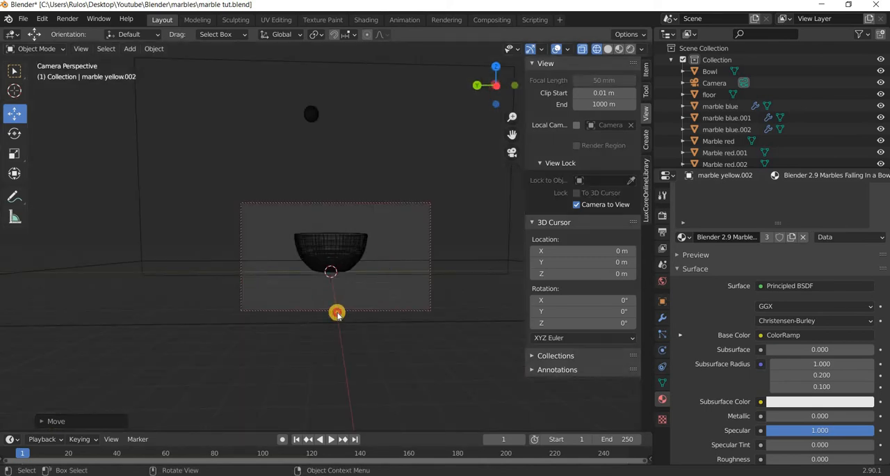
{"action": "left_click_drag", "start_coordinate": [253, 431], "coordinate": [251, 391]}
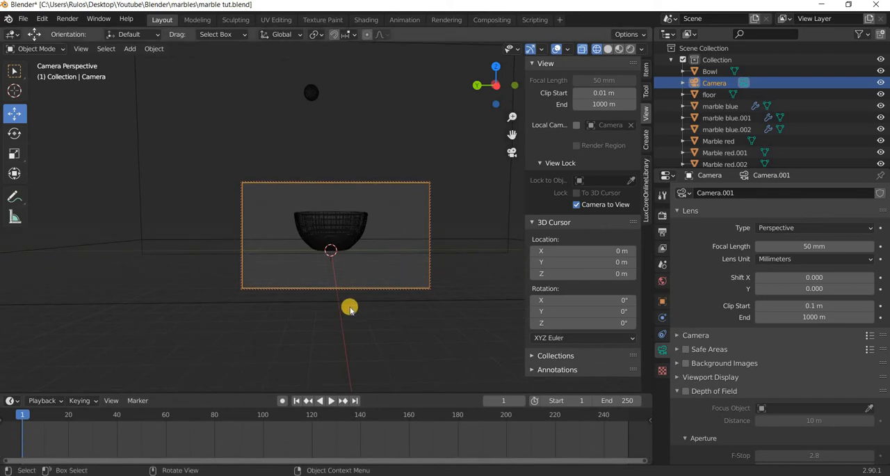
{"action": "key", "text": "i"}
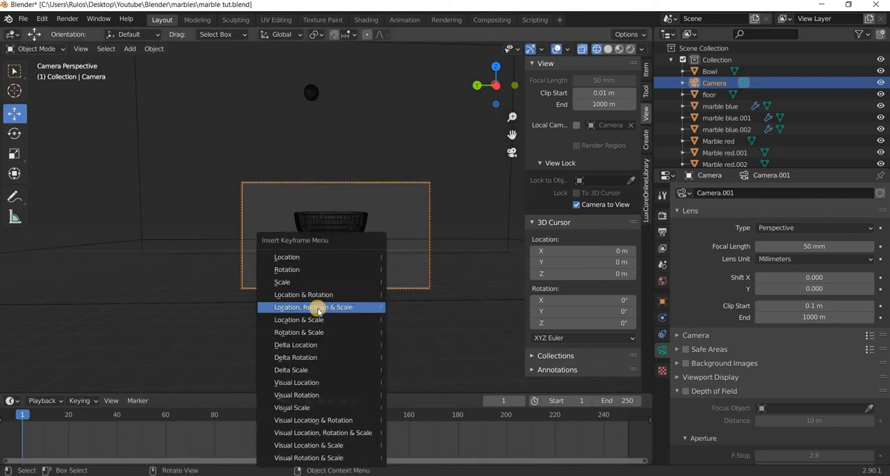
{"action": "left_click", "coordinate": [316, 308]}
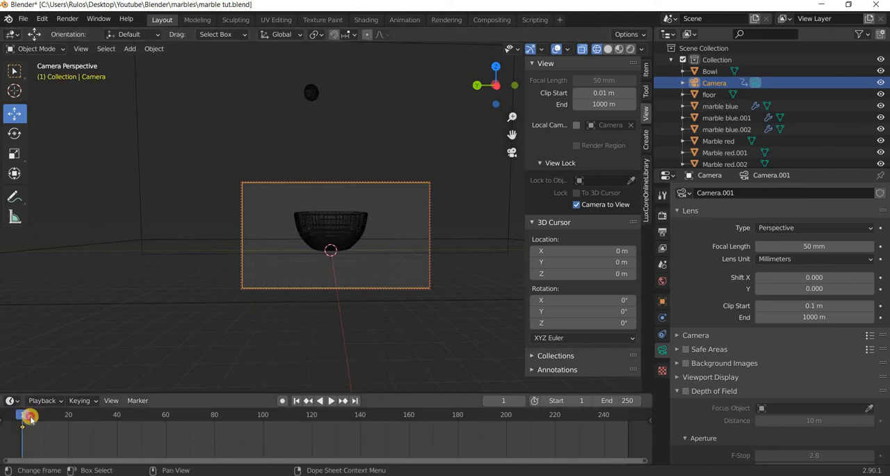
At frame 200, orbit the camera to look down into the bowl and keyframe its location, rotation and scale.
{"action": "key", "text": "space"}
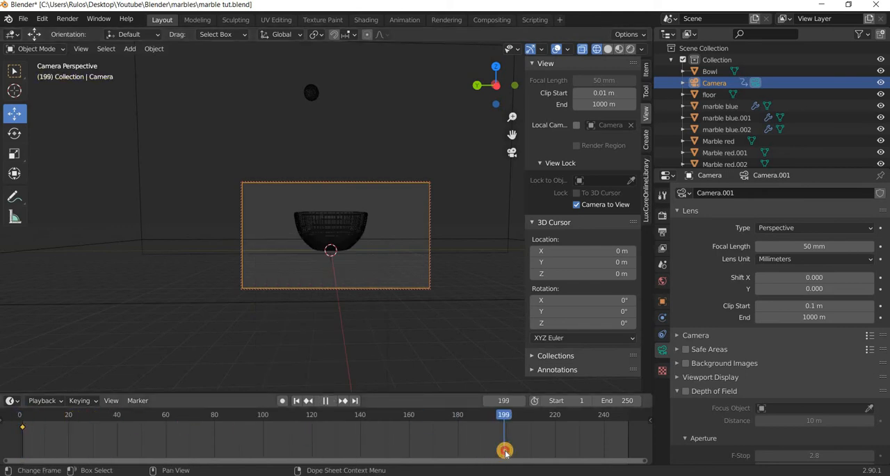
{"action": "left_click", "coordinate": [507, 450]}
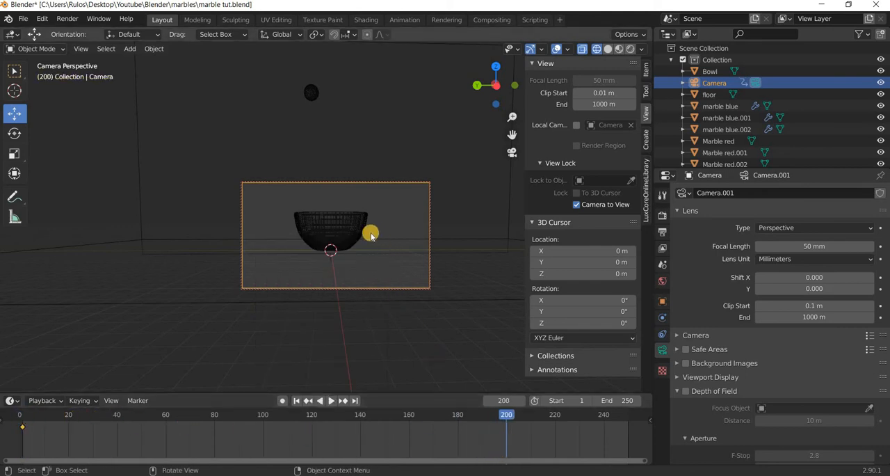
{"action": "mouse_move", "coordinate": [372, 240]}
{"action": "middle_mouse_down"}
{"action": "mouse_move", "coordinate": [366, 260]}
{"action": "mouse_move", "coordinate": [363, 231]}
{"action": "middle_mouse_up"}
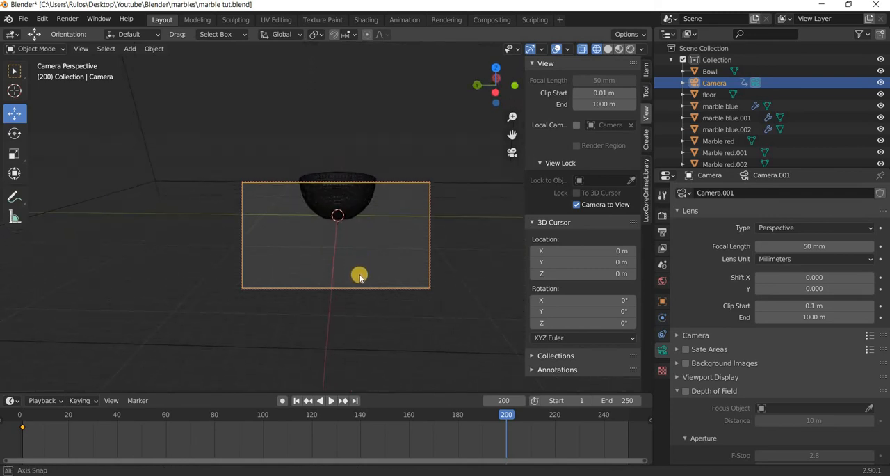
{"action": "mouse_move", "coordinate": [360, 278]}
{"action": "middle_mouse_down"}
{"action": "mouse_move", "coordinate": [360, 287]}
{"action": "mouse_move", "coordinate": [361, 226]}
{"action": "mouse_move", "coordinate": [357, 264]}
{"action": "mouse_move", "coordinate": [368, 276]}
{"action": "middle_mouse_up"}
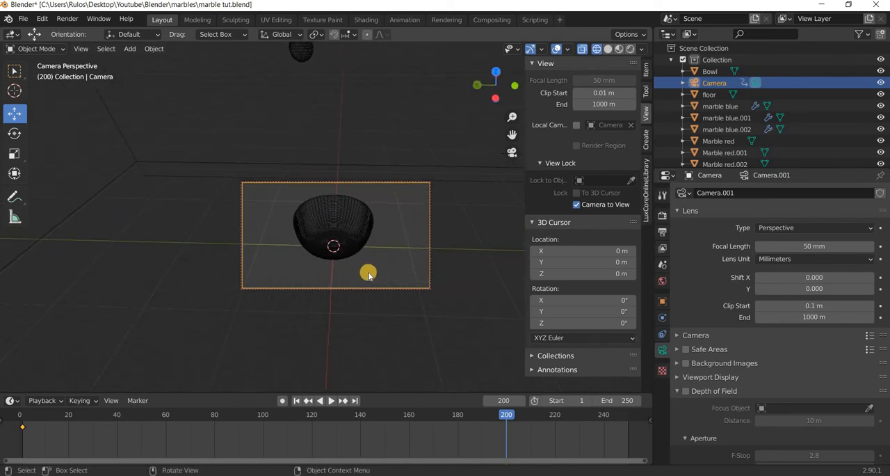
{"action": "key", "text": "i"}
Scrub the camera move back to frame 0, and play the simulation in material preview shading to frame 100.
{"action": "left_click_drag", "start_coordinate": [505, 418], "coordinate": [399, 422]}
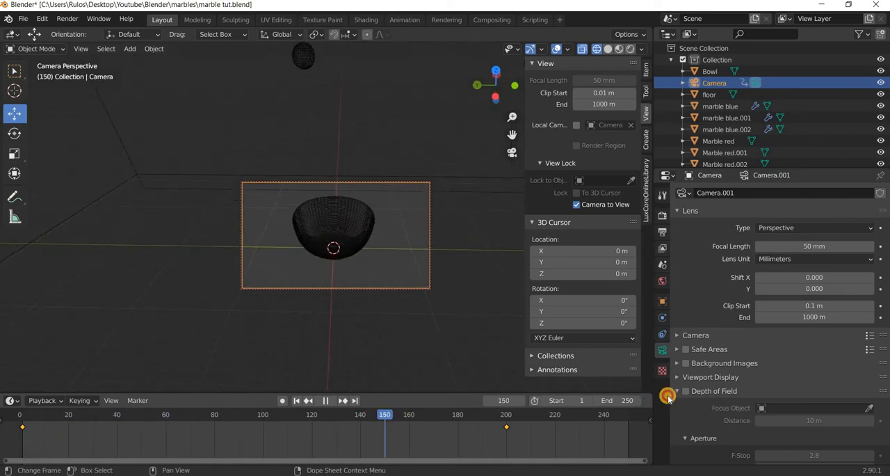
{"action": "key", "text": "Escape"}
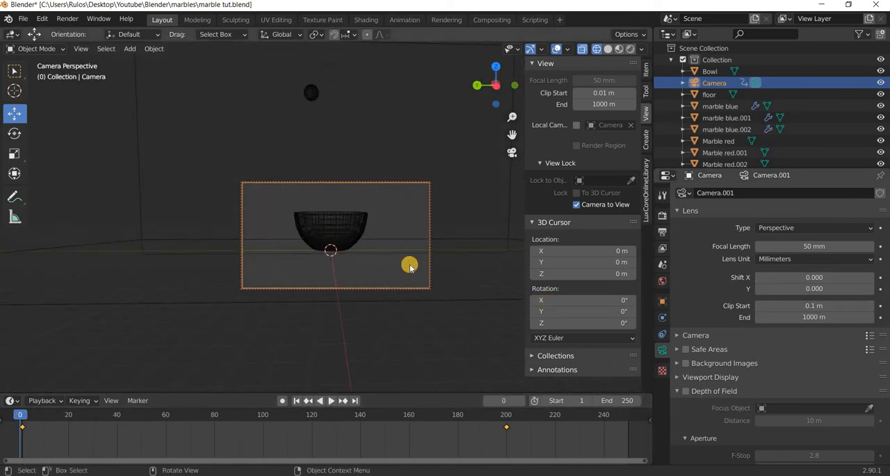
{"action": "left_click", "coordinate": [410, 266]}
{"action": "left_click", "coordinate": [618, 49]}
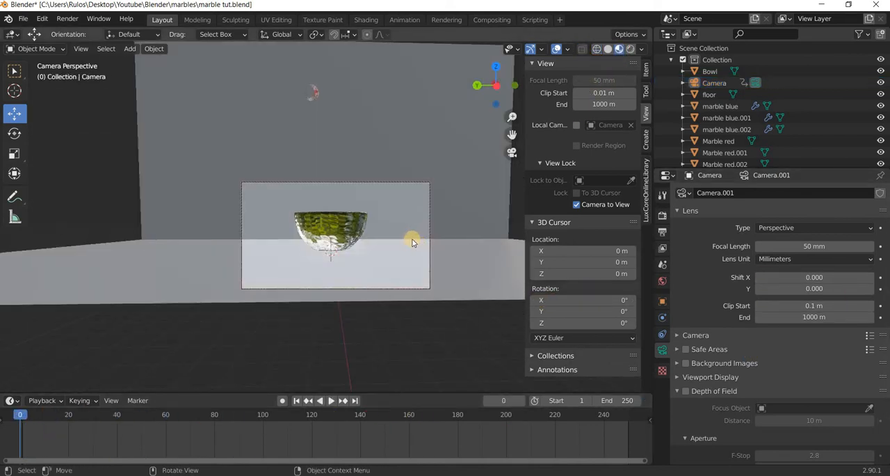
{"action": "key", "text": "space"}
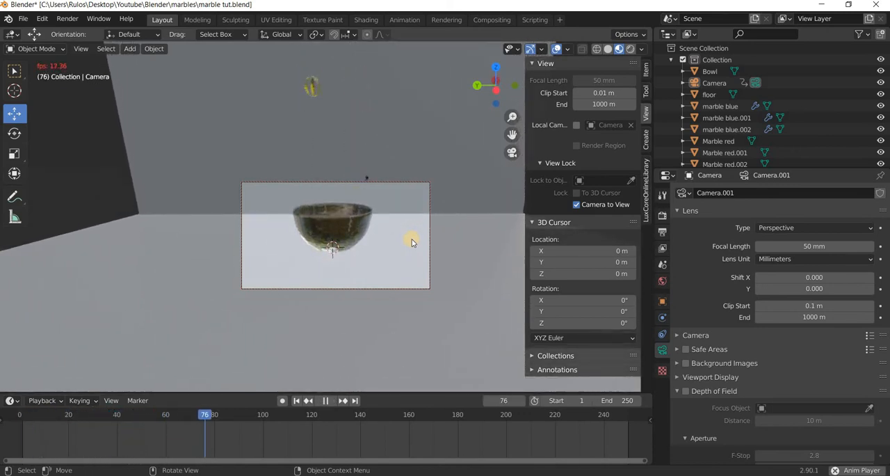
{"action": "key", "text": "space"}
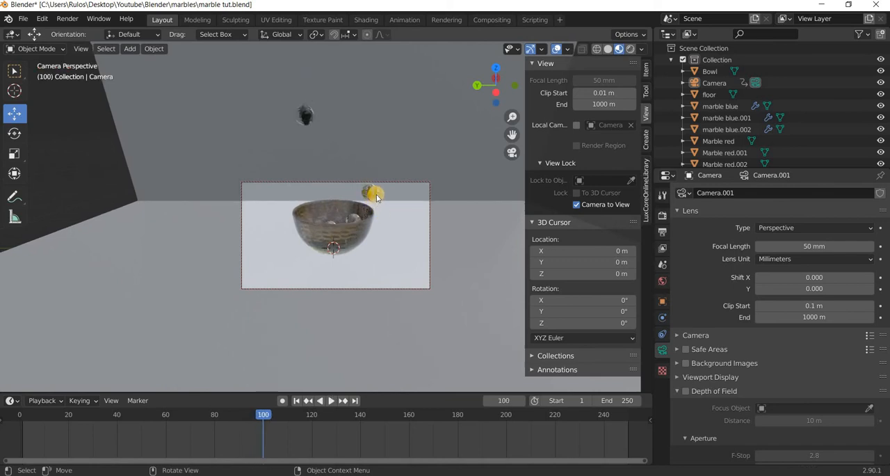
Unlock the camera from the view at frame 1, and move the yellow marble striking the rim about 2.2 m in positive Y.
{"action": "left_click", "coordinate": [380, 199]}
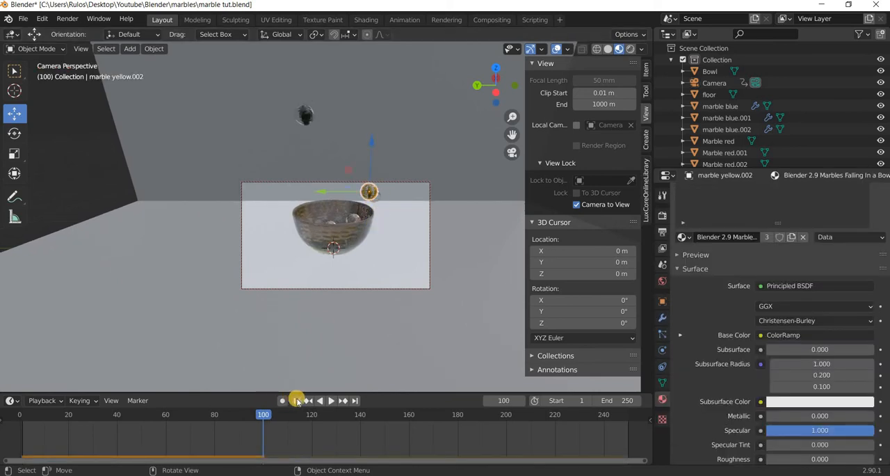
{"action": "key", "text": "shift+Left"}
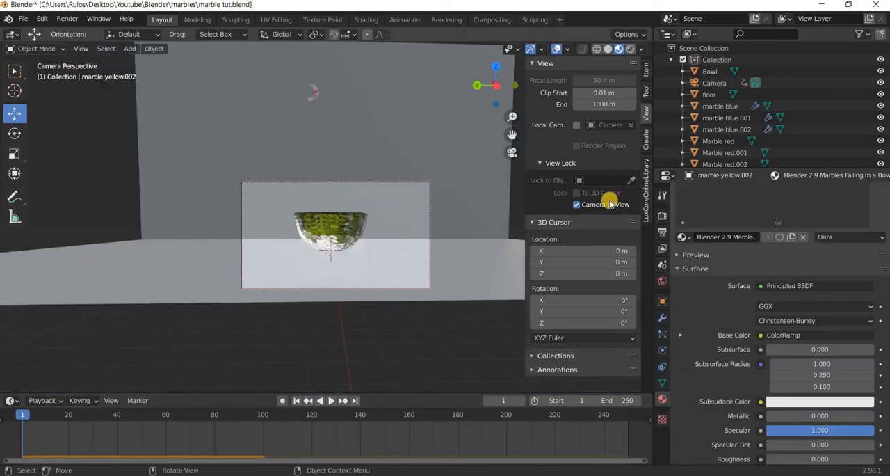
{"action": "scroll", "coordinate": [338, 205], "scroll_direction": "down", "scroll_amount": 3}
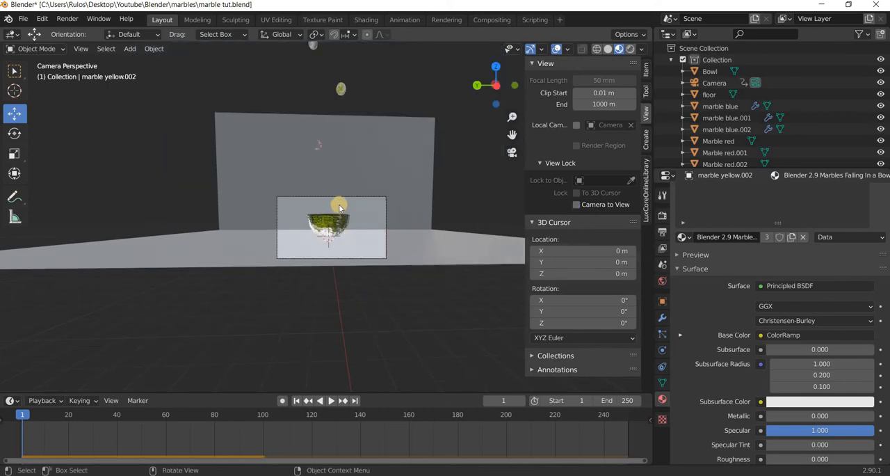
{"action": "key", "text": "KP_1"}
{"action": "scroll", "coordinate": [374, 214], "scroll_direction": "down", "scroll_amount": 8}
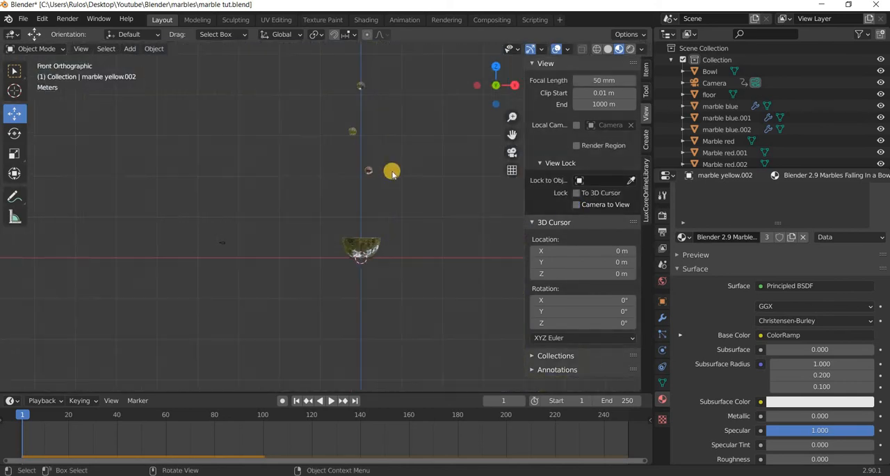
{"action": "middle_click_drag", "start_coordinate": [399, 166], "coordinate": [365, 298], "text": "shift"}
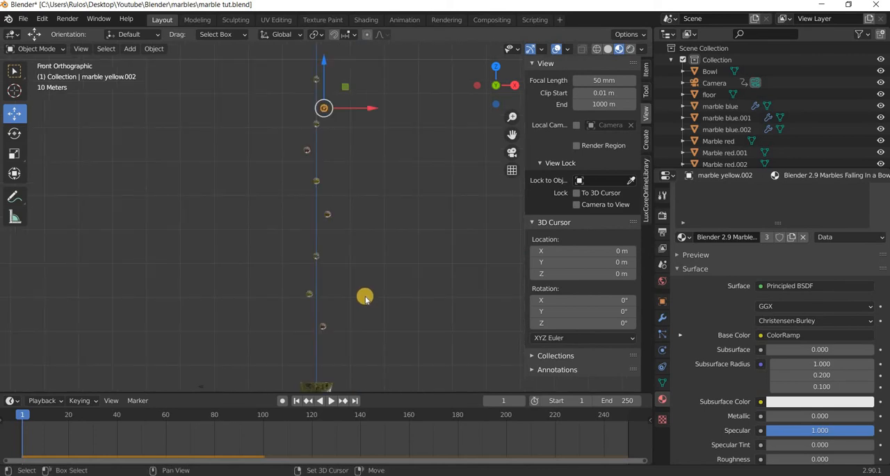
{"action": "key", "text": "KP_3"}
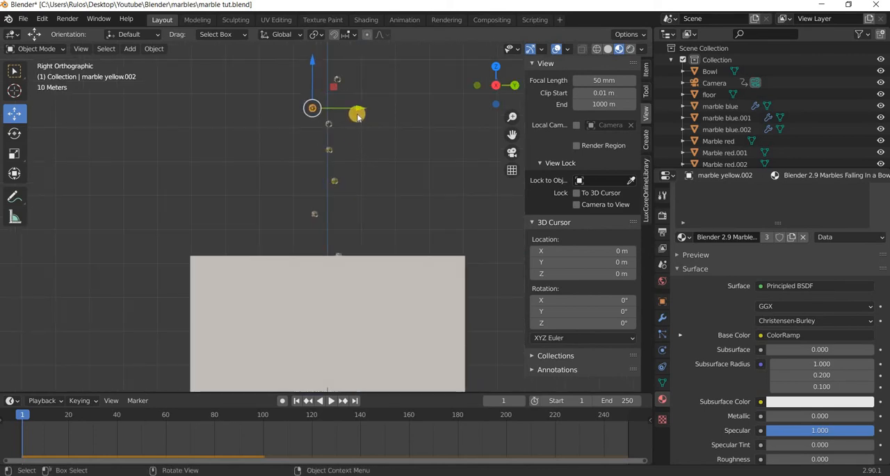
{"action": "left_click_drag", "start_coordinate": [362, 107], "coordinate": [367, 107]}
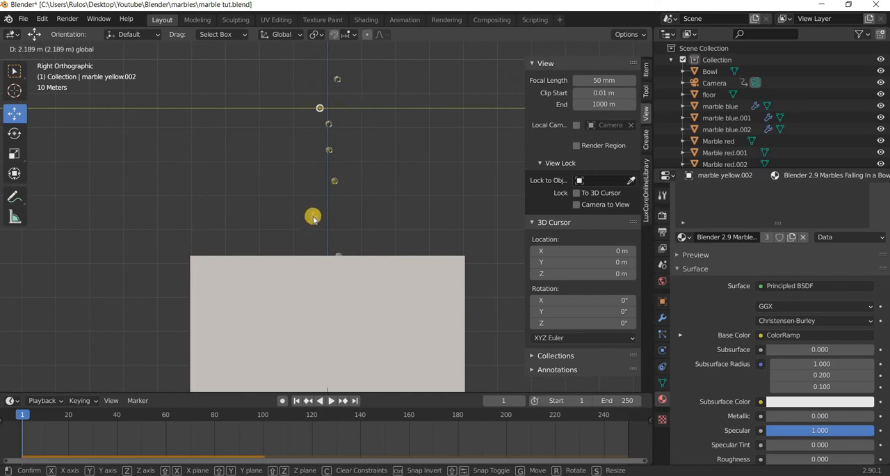
Move the first red copy, in the middle of the stack, slightly in positive Y toward the vertical axis.
{"action": "left_click", "coordinate": [340, 215]}
{"action": "key", "text": "g"}
{"action": "key", "text": "y"}
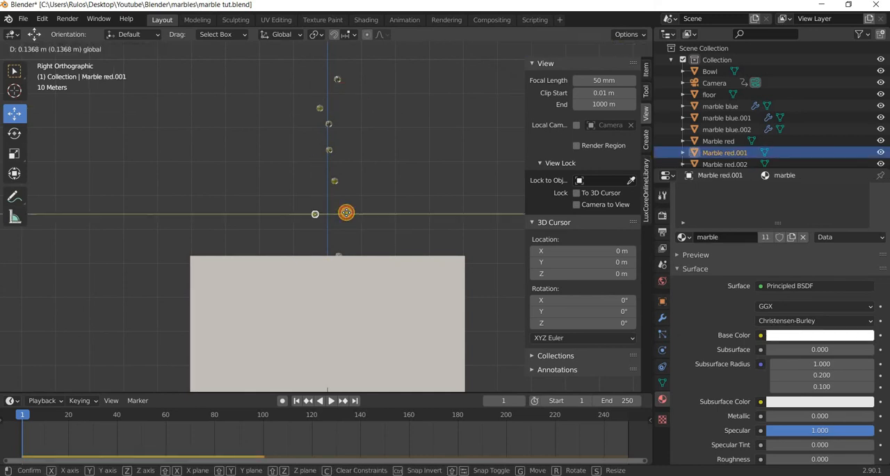
{"action": "left_click", "coordinate": [349, 232]}
Play the simulation through the camera to about frame 116, and inspect the marbles in the bowl up close.
{"action": "key", "text": "KP_0"}
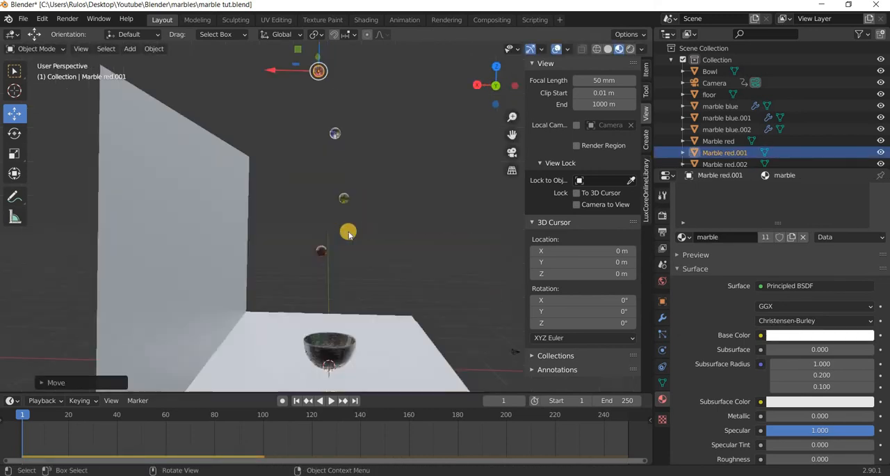
{"action": "left_click", "coordinate": [331, 400]}
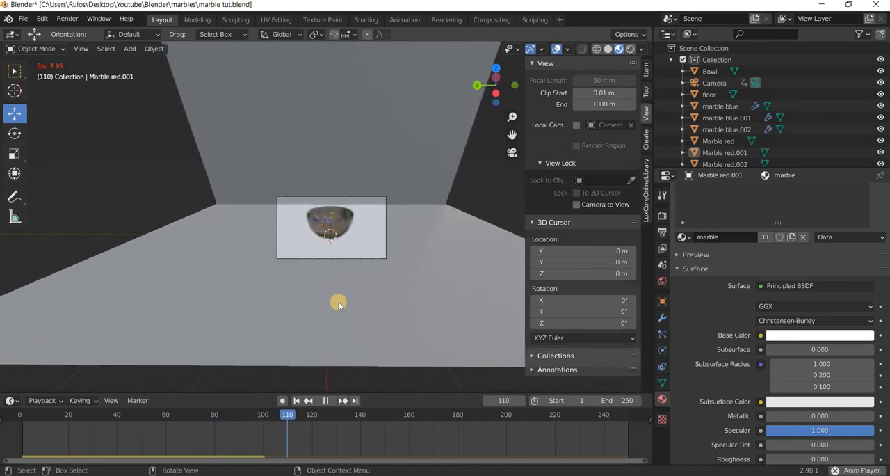
{"action": "key", "text": "space"}
{"action": "scroll", "coordinate": [351, 290], "scroll_direction": "up", "scroll_amount": 3}
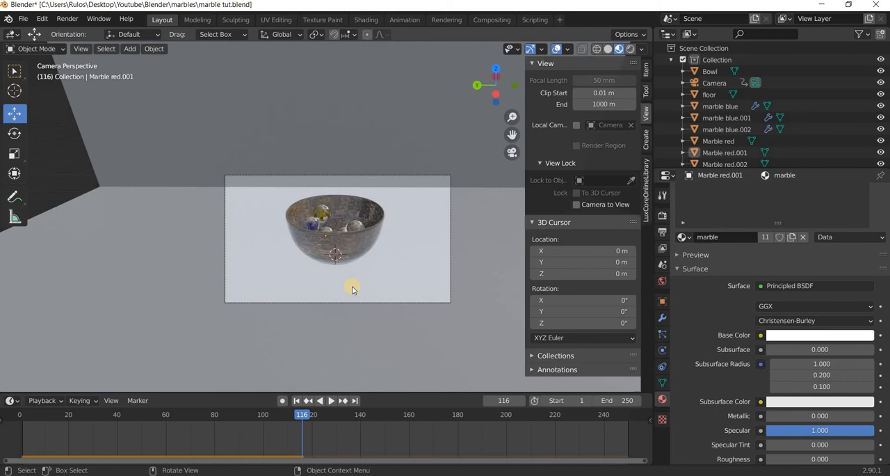
{"action": "scroll", "coordinate": [352, 290], "scroll_direction": "up", "scroll_amount": 3}
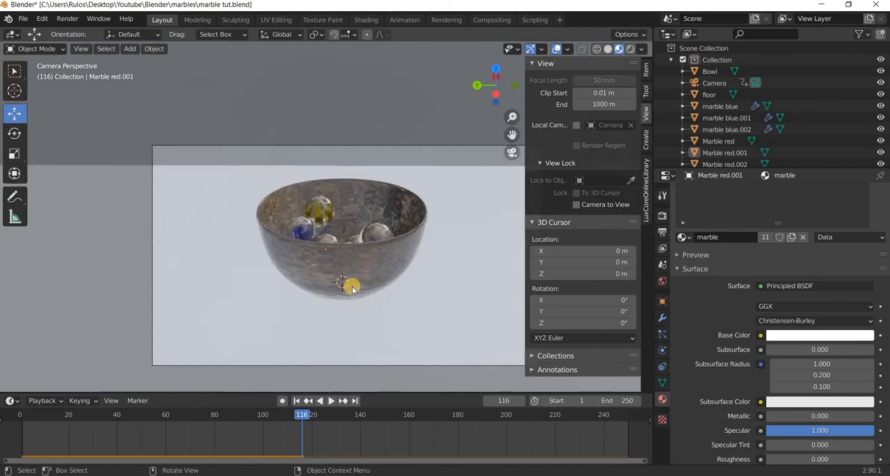
{"action": "scroll", "coordinate": [338, 369], "scroll_direction": "down", "scroll_amount": 1}
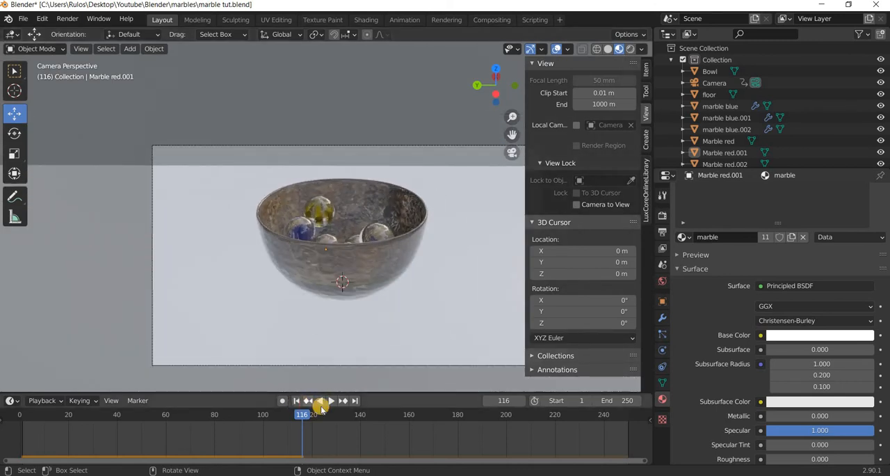
Replay the falling marbles twice from frame 1 to check how they land, and return to frame 1.
{"action": "key", "text": "shift+Left"}
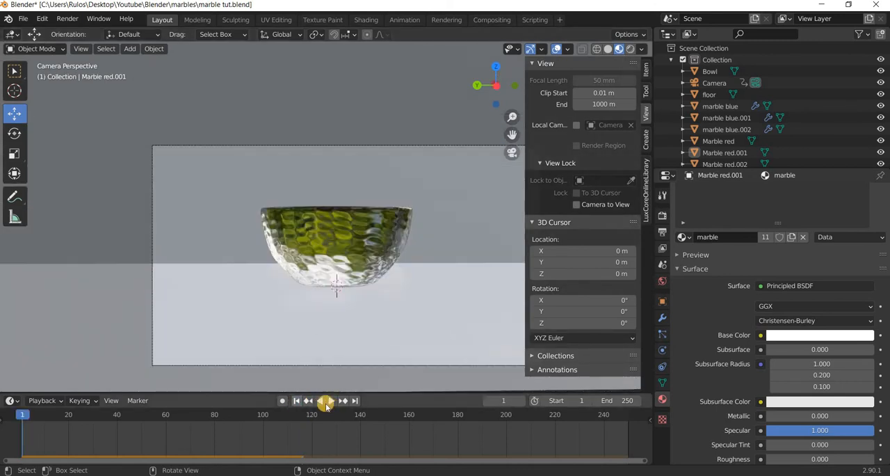
{"action": "left_click", "coordinate": [330, 401]}
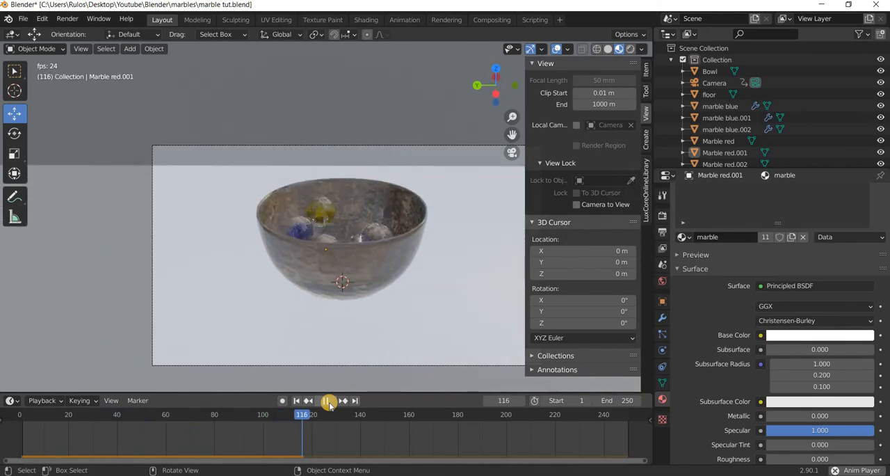
{"action": "left_click", "coordinate": [328, 401]}
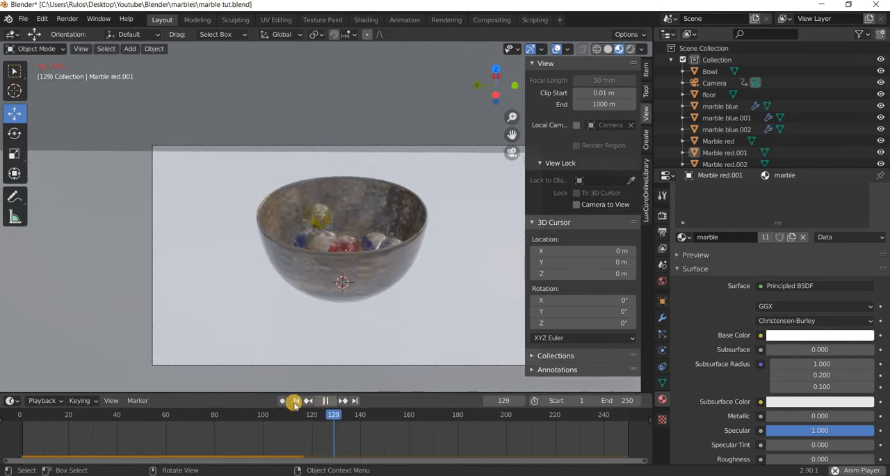
{"action": "left_click", "coordinate": [313, 401]}
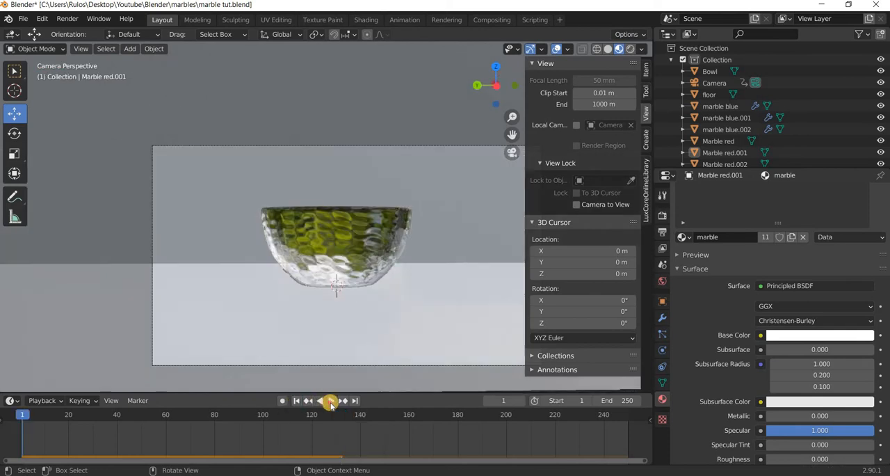
{"action": "left_click", "coordinate": [329, 401]}
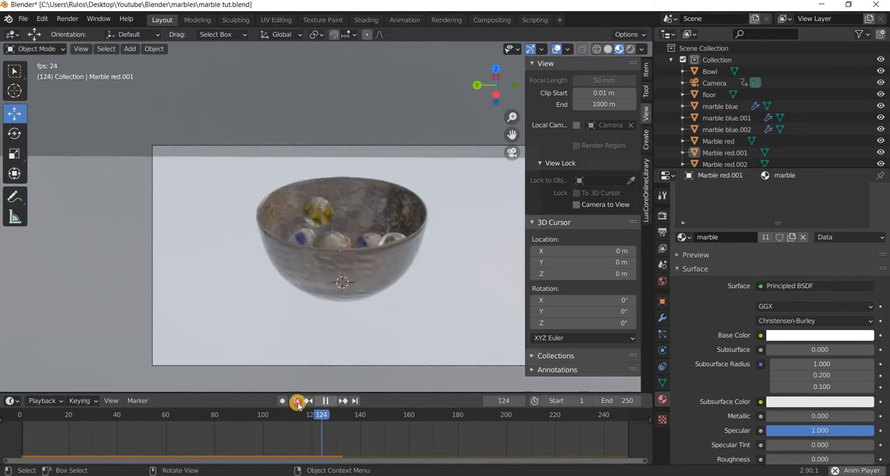
{"action": "key", "text": "Escape"}
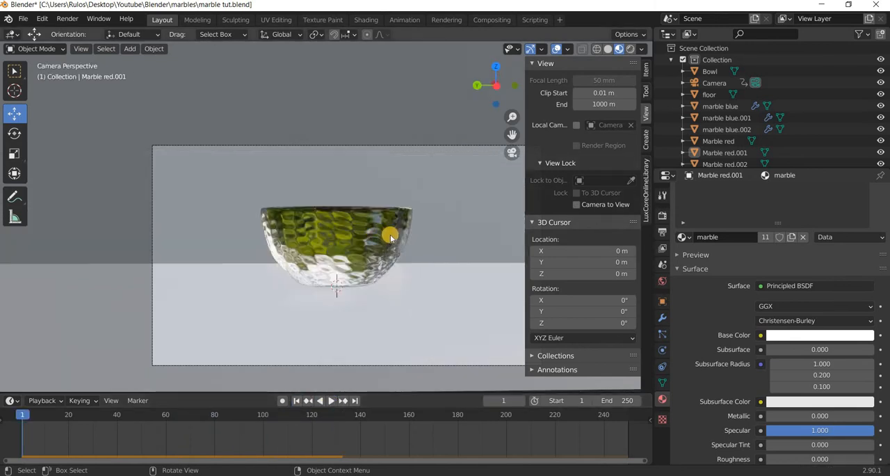
Select all the marbles in the front view and lower the whole stack along Z, closer to the bowl.
{"action": "scroll", "coordinate": [390, 235], "scroll_direction": "down", "scroll_amount": 6}
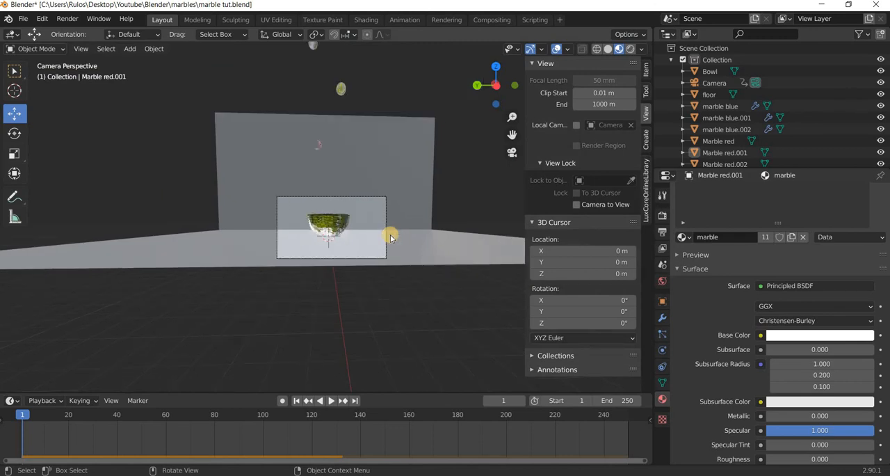
{"action": "key", "text": "KP_1"}
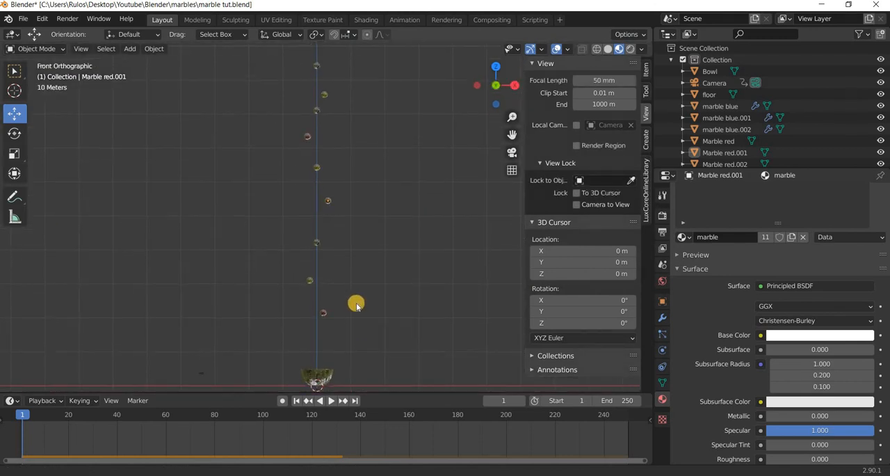
{"action": "left_click", "coordinate": [323, 309]}
{"action": "left_click_drag", "start_coordinate": [367, 52], "coordinate": [232, 324]}
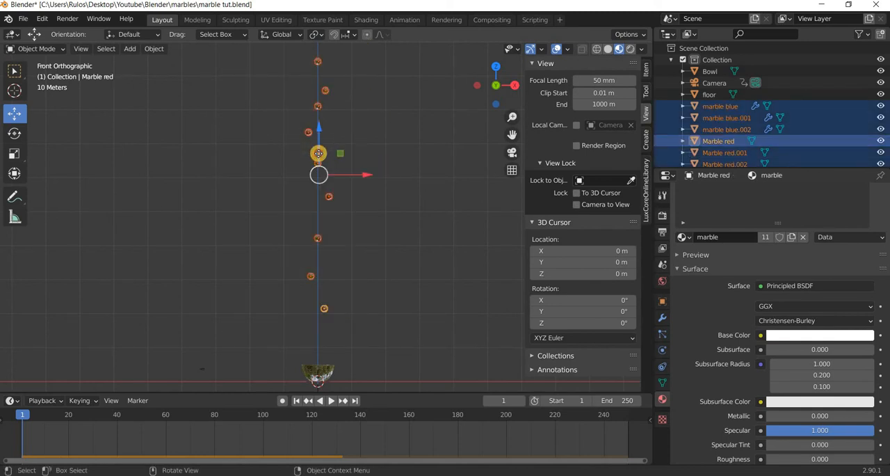
{"action": "left_click_drag", "start_coordinate": [317, 153], "coordinate": [364, 222]}
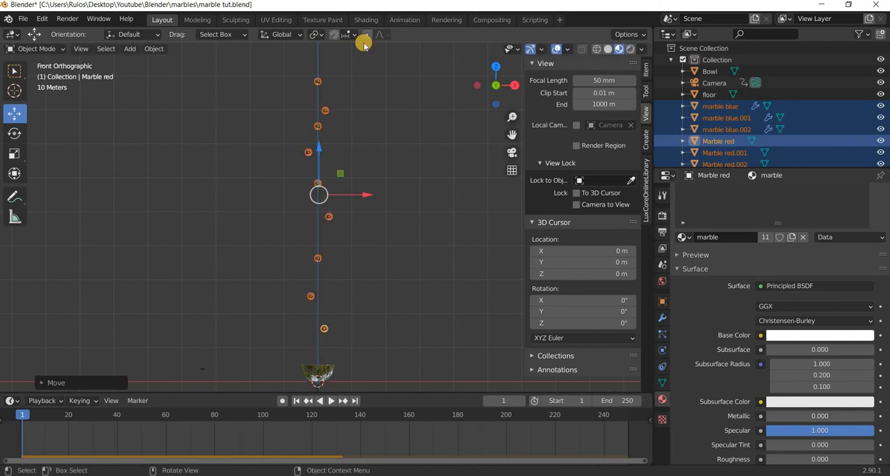
Lower the upper six marbles along Z toward the three below, and lower the top five marbles a little further.
{"action": "left_click", "coordinate": [368, 56]}
{"action": "left_click_drag", "start_coordinate": [376, 61], "coordinate": [234, 230]}
{"action": "key", "text": "g"}
{"action": "left_click_drag", "start_coordinate": [318, 125], "coordinate": [319, 115]}
{"action": "left_click_drag", "start_coordinate": [383, 71], "coordinate": [262, 210]}
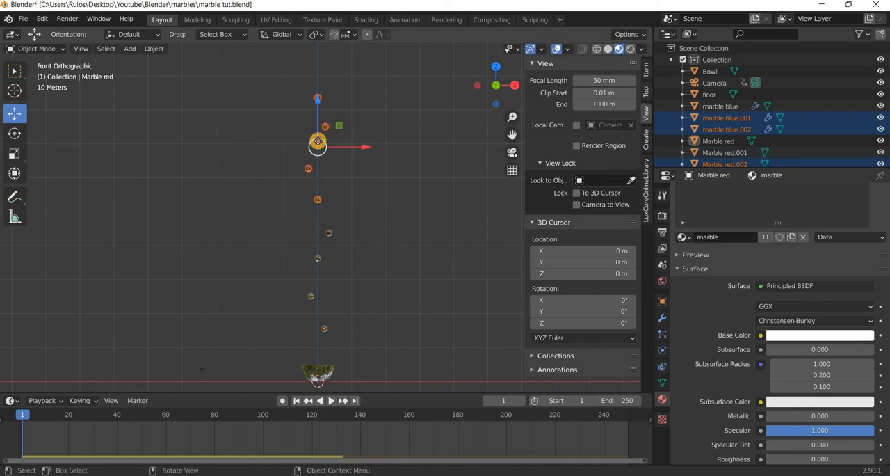
{"action": "left_click_drag", "start_coordinate": [318, 141], "coordinate": [318, 157]}
Lower the top four marbles, the top three and the uppermost one along Z in successively smaller groups to tighten their spacing.
{"action": "left_click_drag", "start_coordinate": [368, 91], "coordinate": [280, 190]}
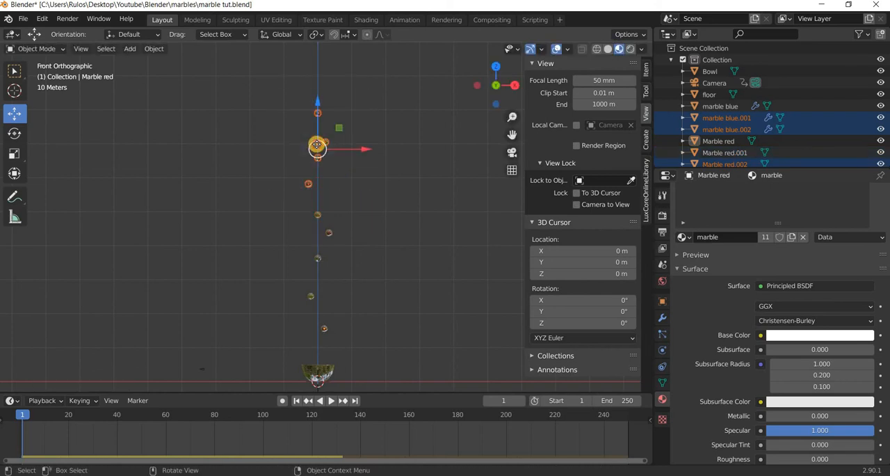
{"action": "left_click_drag", "start_coordinate": [317, 145], "coordinate": [317, 152]}
{"action": "left_click_drag", "start_coordinate": [367, 97], "coordinate": [273, 176]}
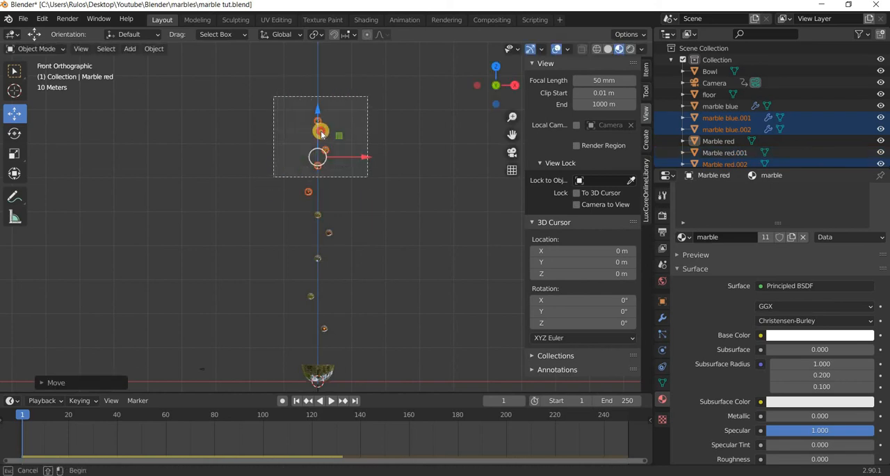
{"action": "left_click_drag", "start_coordinate": [320, 116], "coordinate": [340, 155]}
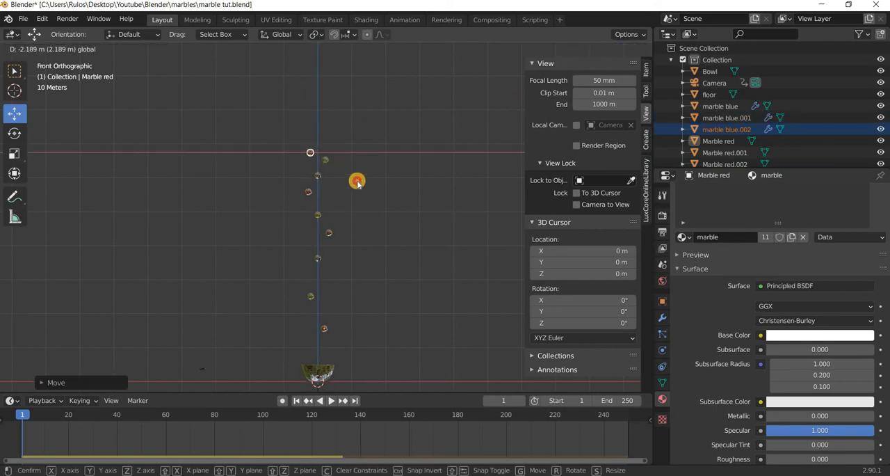
Lower the top four marbles together along Z, and bring the uppermost marble down level with its neighbour.
{"action": "left_click_drag", "start_coordinate": [369, 127], "coordinate": [279, 203]}
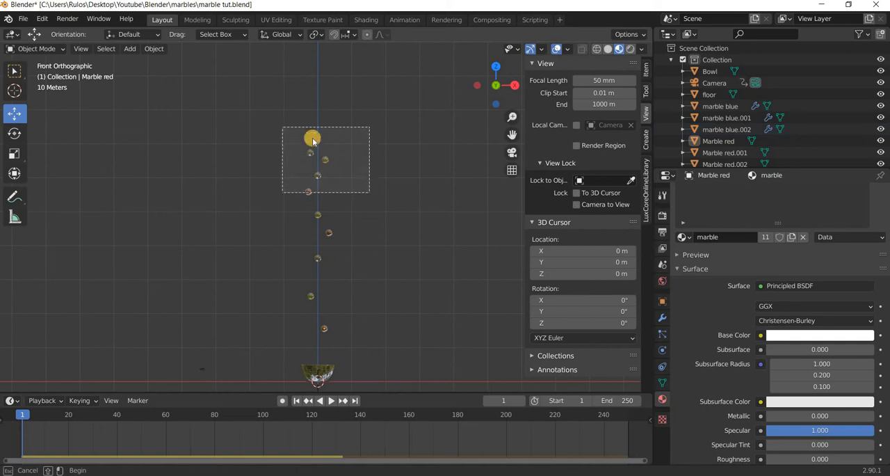
{"action": "left_click_drag", "start_coordinate": [313, 141], "coordinate": [351, 179]}
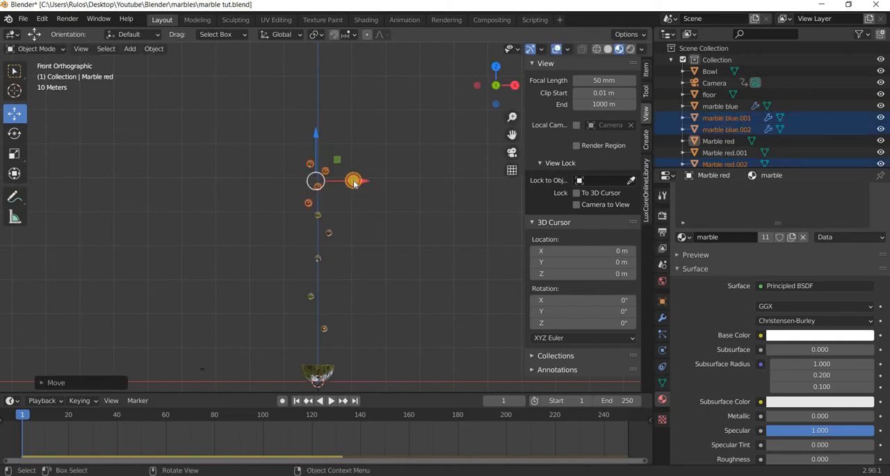
{"action": "left_click", "coordinate": [306, 153]}
{"action": "left_click", "coordinate": [306, 153]}
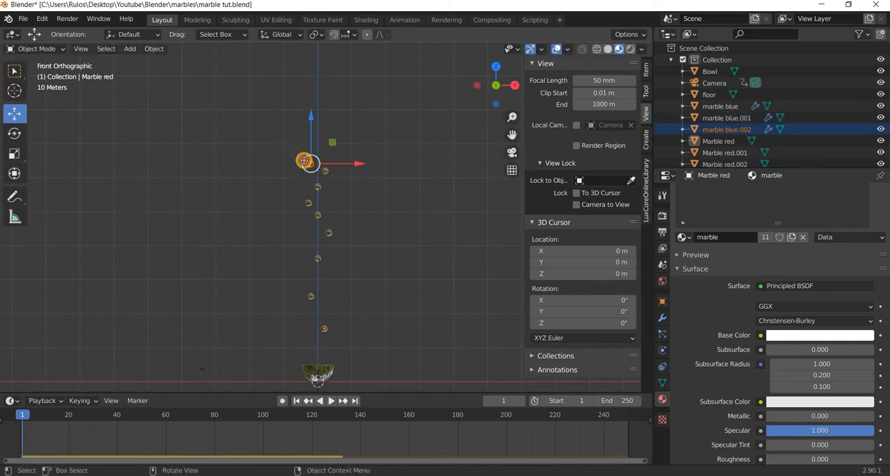
{"action": "left_click_drag", "start_coordinate": [304, 161], "coordinate": [322, 180]}
Move the blue marble copy third from the top slightly down along Z.
{"action": "left_click", "coordinate": [318, 185]}
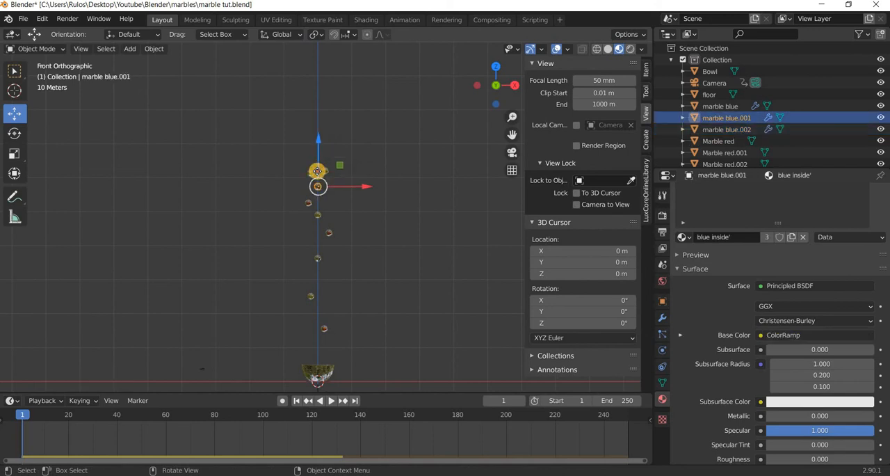
{"action": "key", "text": "g"}
{"action": "key", "text": "z"}
{"action": "left_click", "coordinate": [337, 239]}
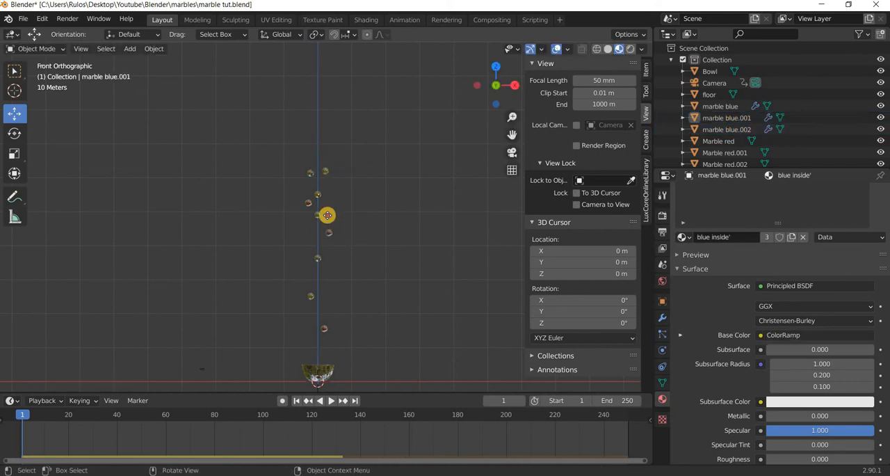
Lower the first red copy in the middle of the stack slightly, and move the five marbles above it down along Z.
{"action": "left_click", "coordinate": [328, 230]}
{"action": "left_click_drag", "start_coordinate": [328, 217], "coordinate": [331, 222]}
{"action": "left_click_drag", "start_coordinate": [353, 156], "coordinate": [287, 216]}
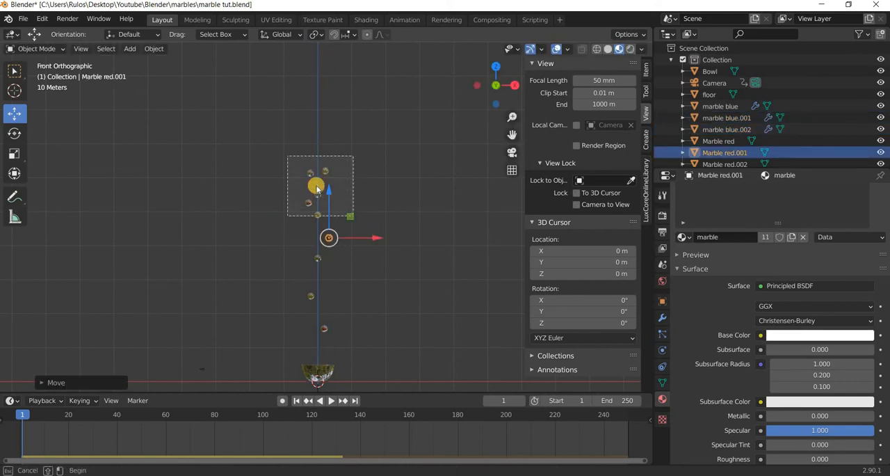
{"action": "left_click_drag", "start_coordinate": [317, 190], "coordinate": [334, 380]}
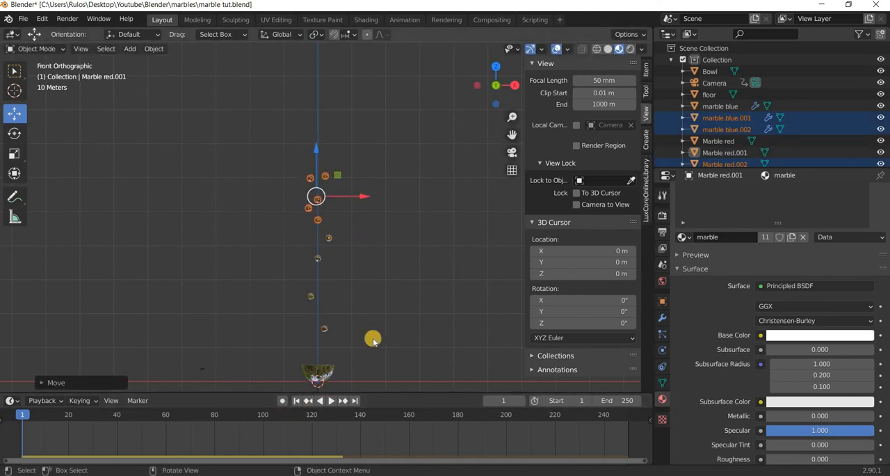
Lock the camera to the view and reframe the camera shot at frame 1 so the bowl sits lower in the frame.
{"action": "key", "text": "KP_0"}
{"action": "scroll", "coordinate": [334, 237], "scroll_direction": "up", "scroll_amount": 4}
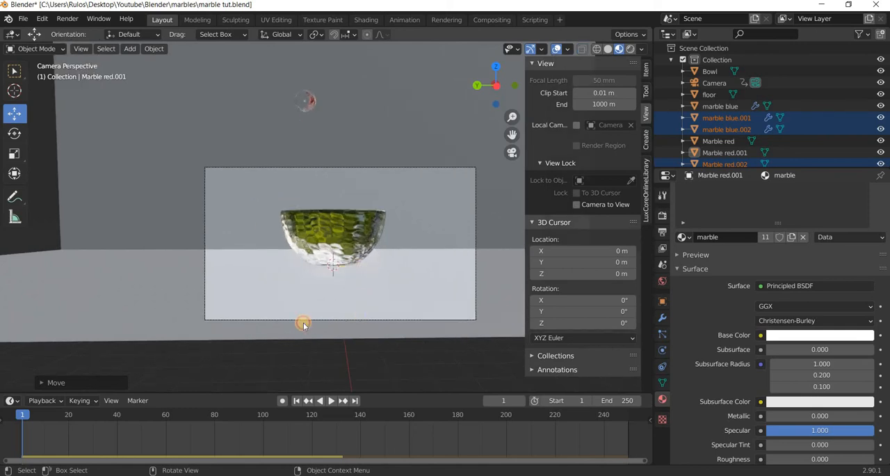
{"action": "left_click", "coordinate": [396, 304]}
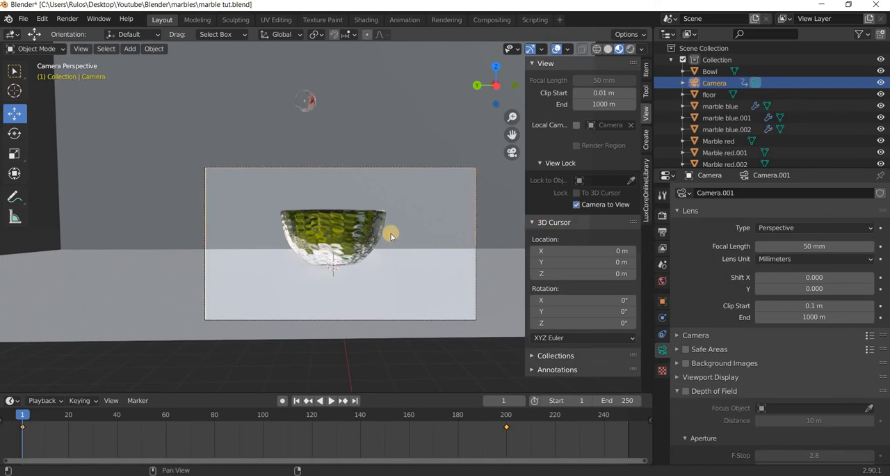
{"action": "middle_click_drag", "start_coordinate": [391, 236], "coordinate": [394, 249], "text": "shift"}
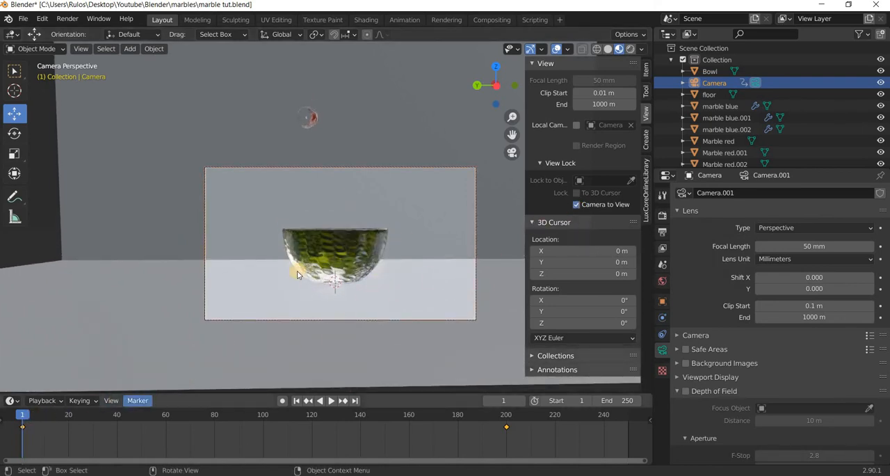
Keyframe the camera at frame 1, play the animation to about frame 117, and return to frame 1.
{"action": "key", "text": "i"}
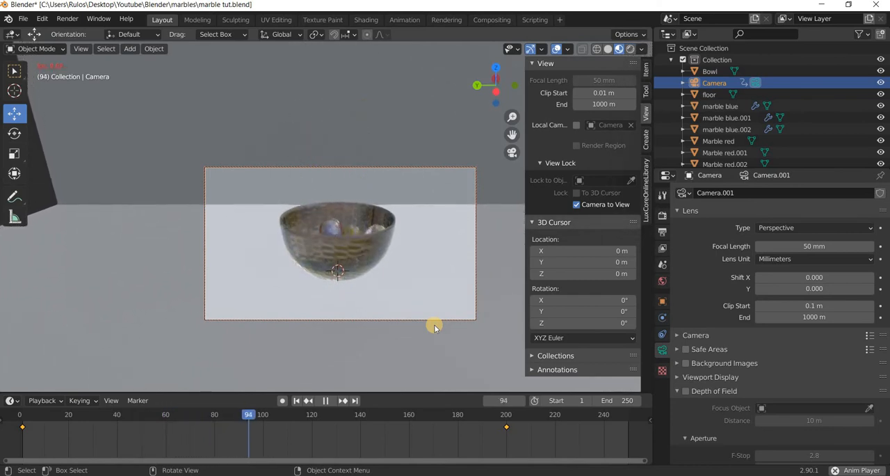
{"action": "left_click", "coordinate": [327, 401]}
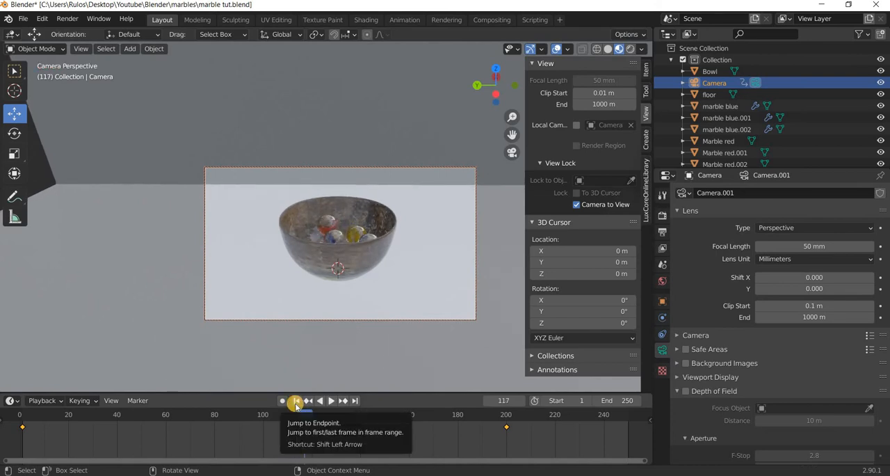
{"action": "left_click", "coordinate": [299, 401]}
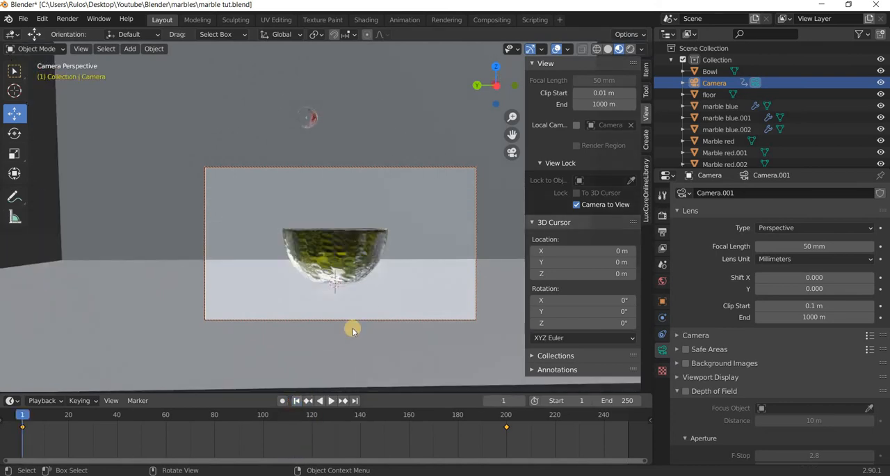
Duplicate the upper six marbles in the front view and place the copies higher along the vertical axis.
{"action": "key", "text": "KP_1"}
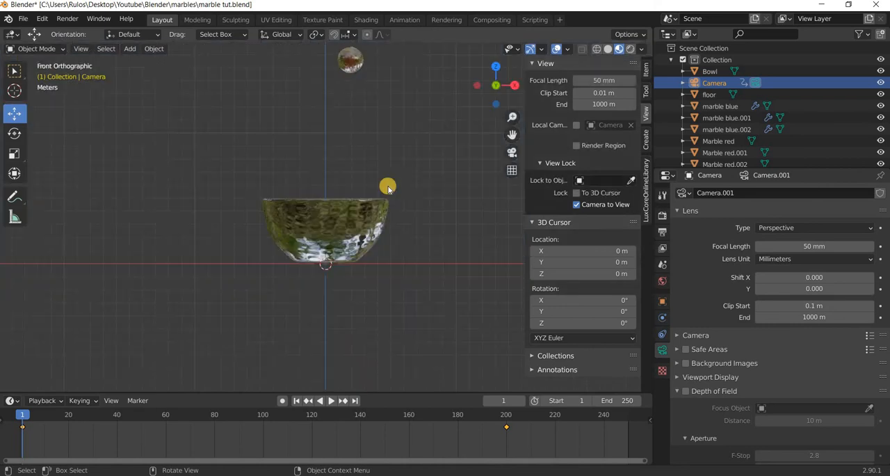
{"action": "scroll", "coordinate": [375, 187], "scroll_direction": "down", "scroll_amount": 5}
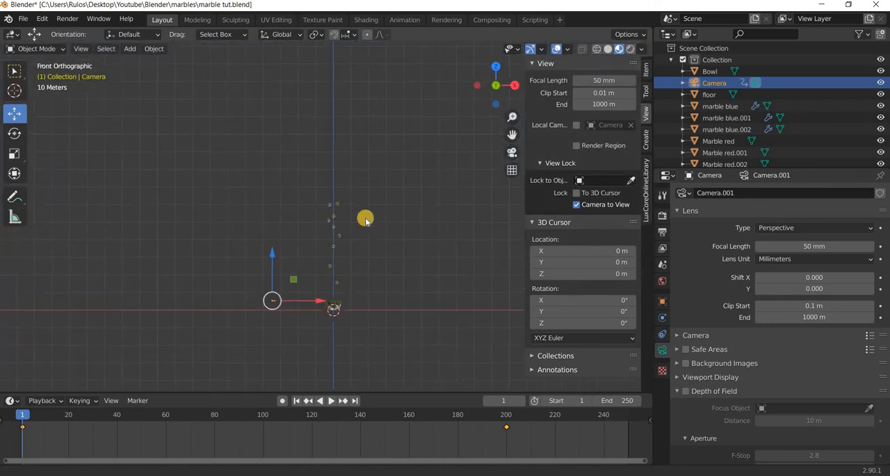
{"action": "scroll", "coordinate": [394, 163], "scroll_direction": "up", "scroll_amount": 5}
{"action": "left_click_drag", "start_coordinate": [420, 163], "coordinate": [308, 274]}
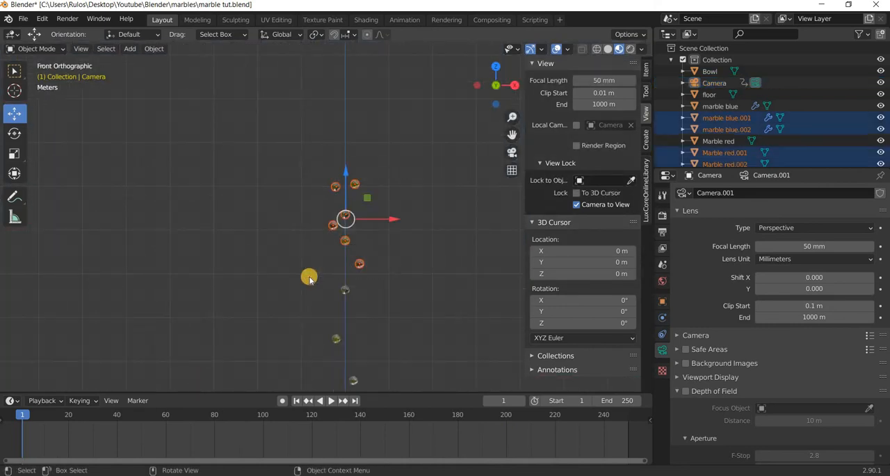
{"action": "key", "text": "shift+d"}
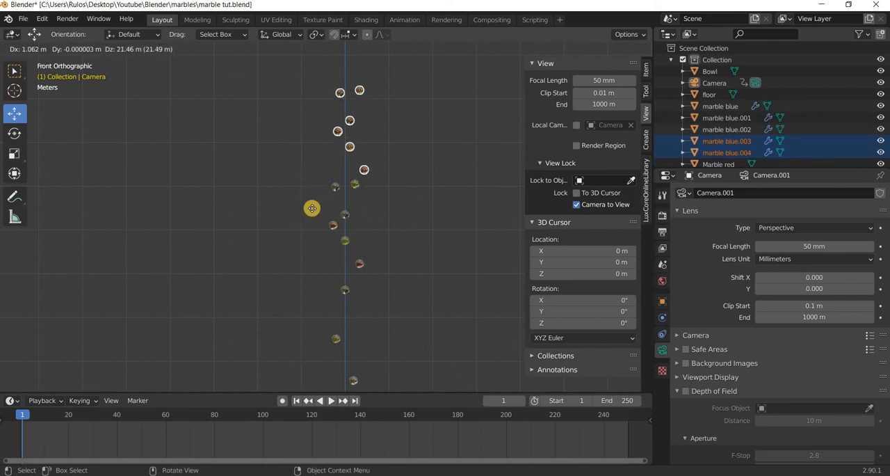
{"action": "left_click", "coordinate": [310, 212]}
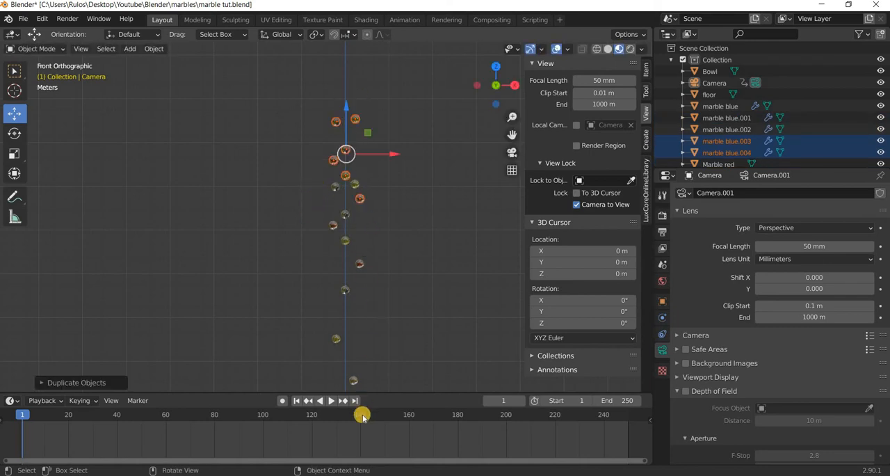
Play the simulation with the added marbles through the camera from frame 1 to about frame 81.
{"action": "left_click", "coordinate": [295, 401]}
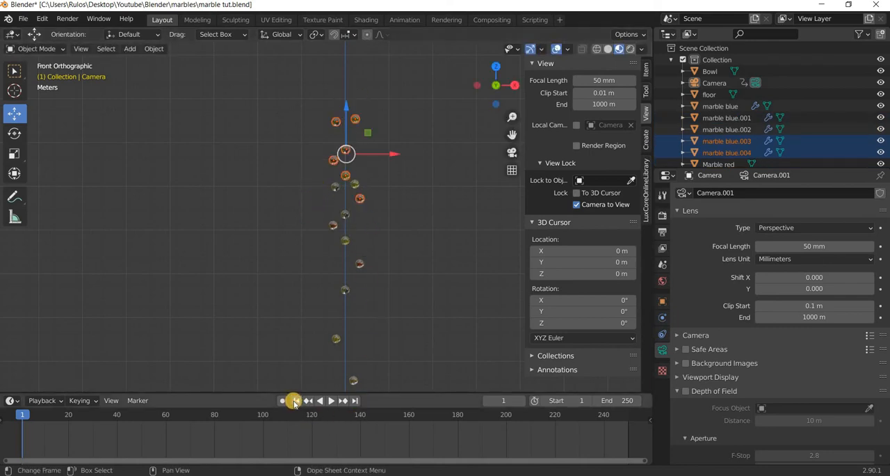
{"action": "left_click", "coordinate": [387, 333]}
{"action": "key", "text": "KP_0"}
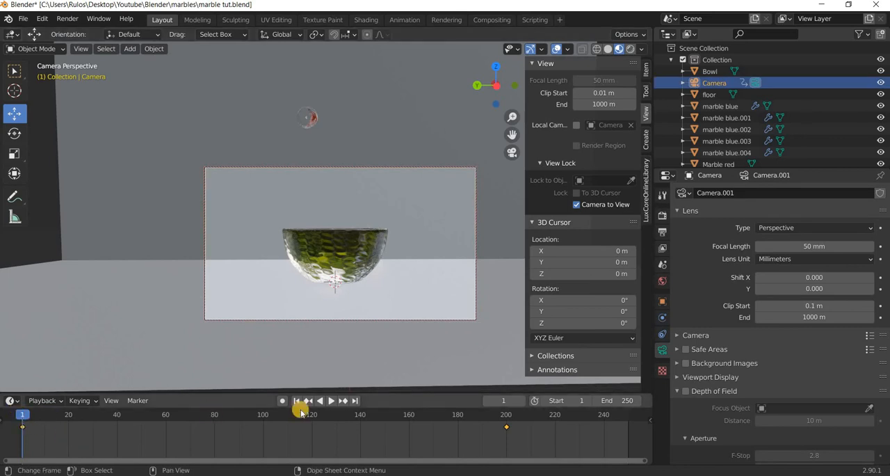
{"action": "key", "text": "Left"}
{"action": "left_click", "coordinate": [330, 401]}
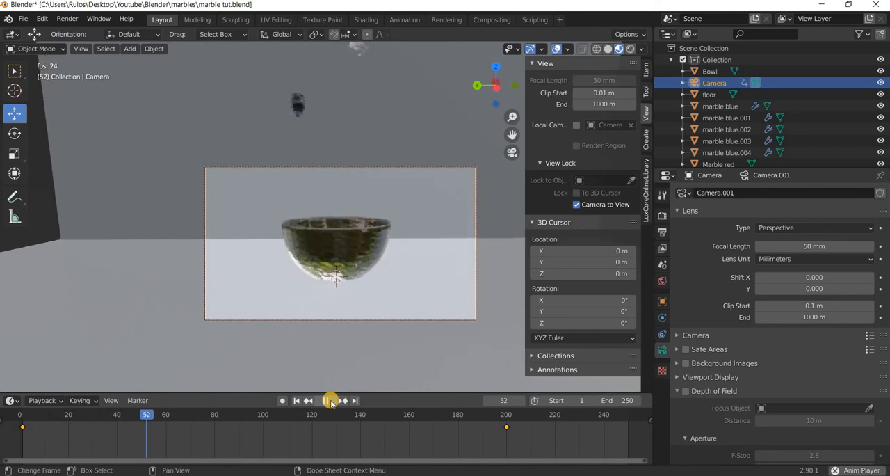
{"action": "key", "text": "space"}
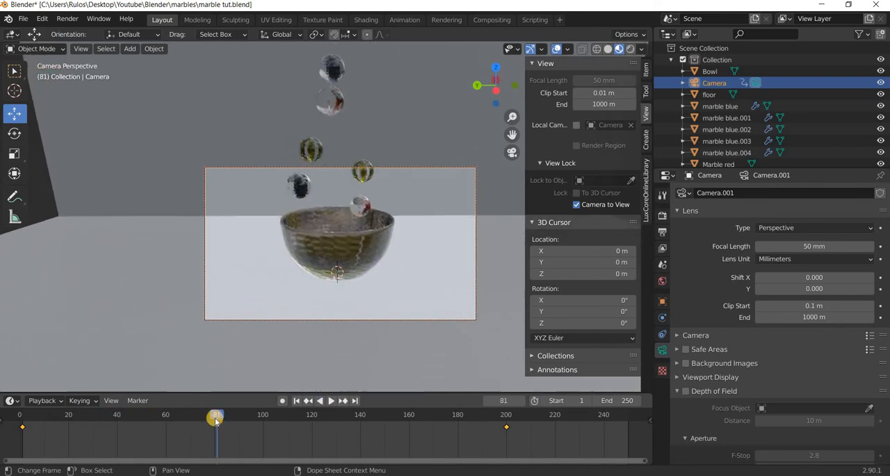
Move the camera's second keyframe to frame 140 and return to the first frame.
{"action": "left_click_drag", "start_coordinate": [325, 422], "coordinate": [360, 431]}
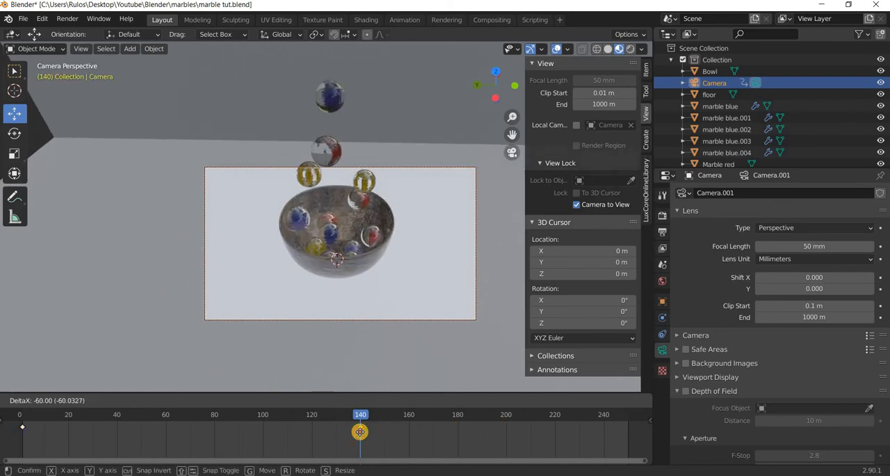
{"action": "left_click", "coordinate": [361, 421]}
{"action": "key", "text": "shift+Left"}
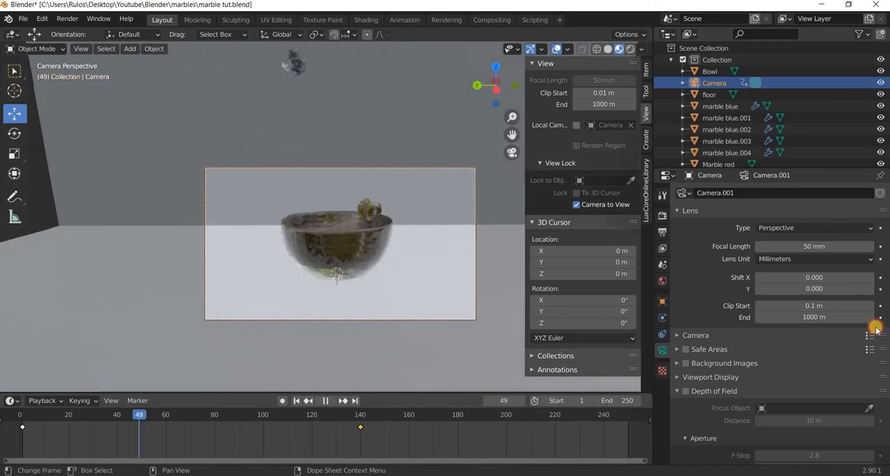
Play the animation to about frame 138, and check the filled bowl briefly in rendered shading before returning to material preview.
{"action": "key", "text": "space"}
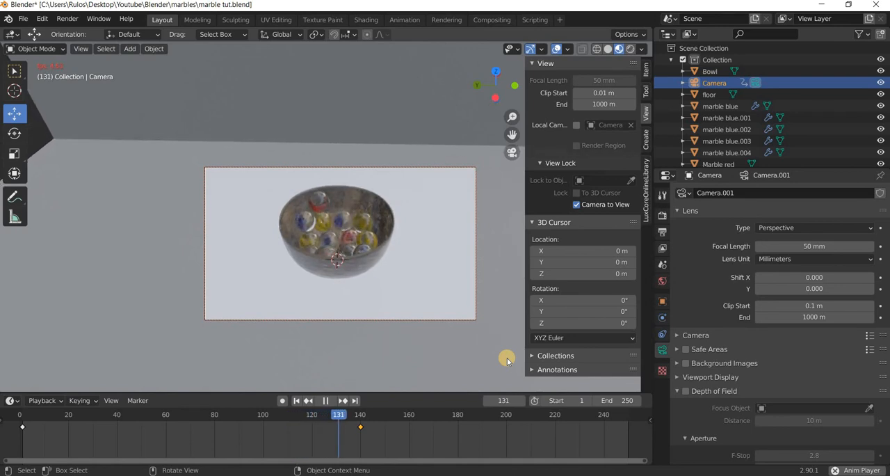
{"action": "key", "text": "space"}
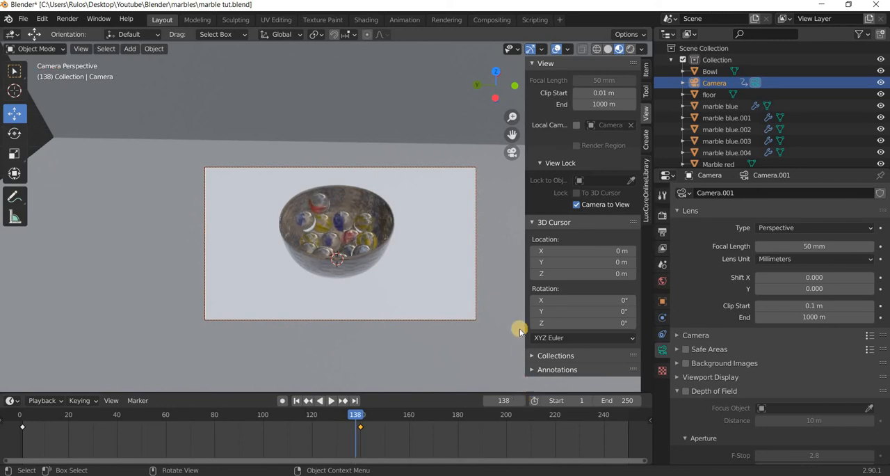
{"action": "left_click", "coordinate": [630, 50]}
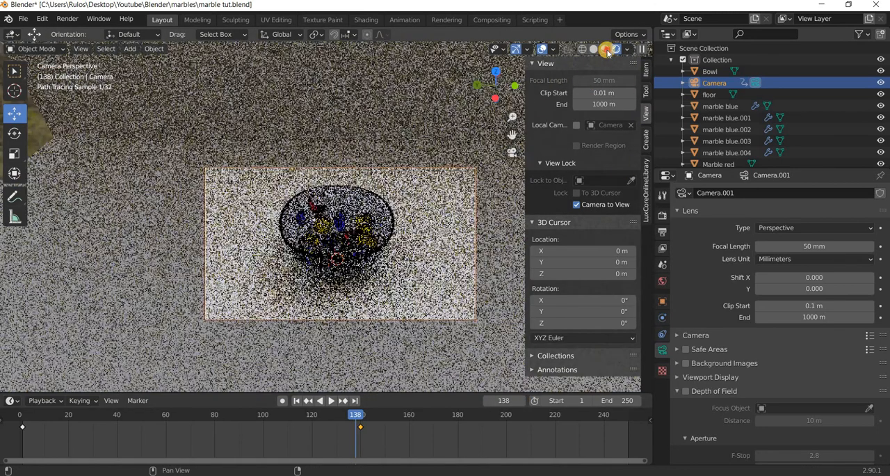
{"action": "left_click", "coordinate": [607, 50]}
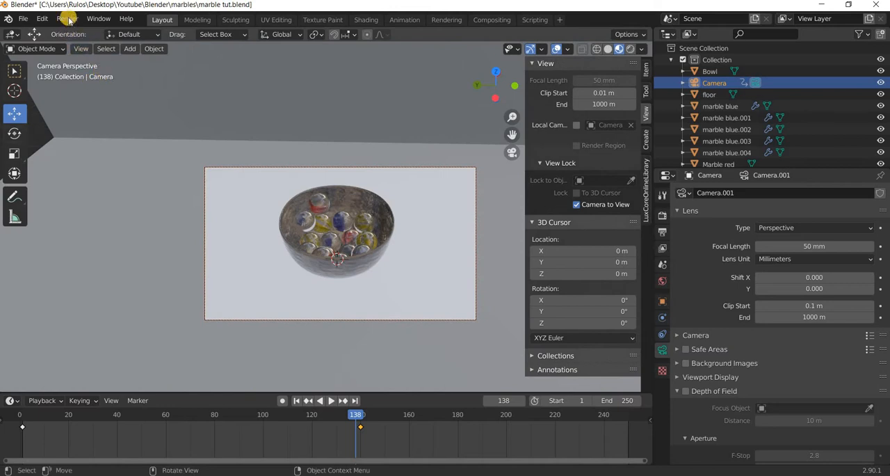
Set the scene's end frame to 140 in the output dimensions.
{"action": "left_click", "coordinate": [81, 48]}
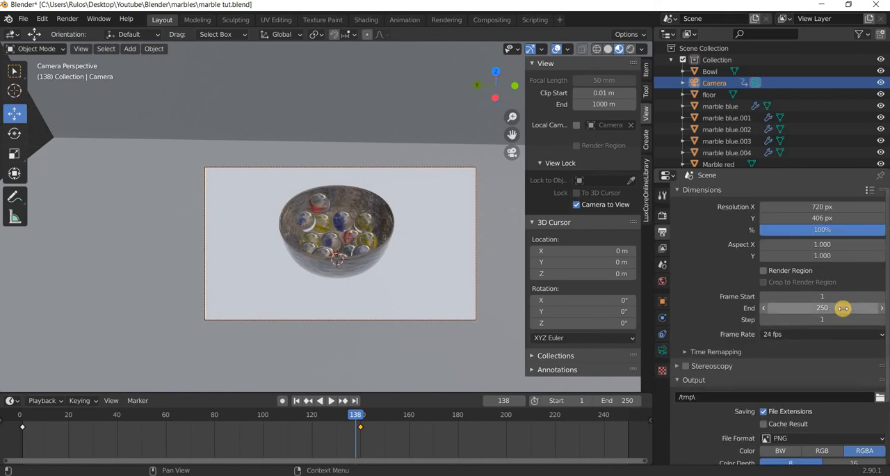
{"action": "left_click", "coordinate": [842, 308]}
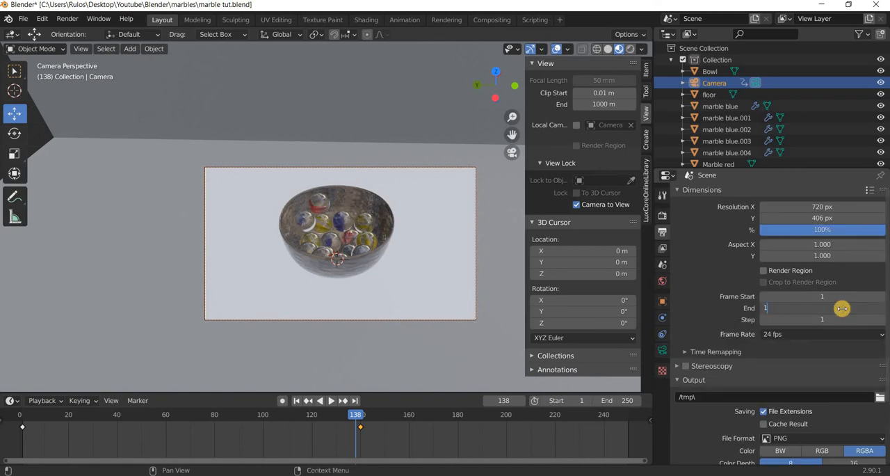
{"action": "type", "text": "140"}
{"action": "key", "text": "Return"}
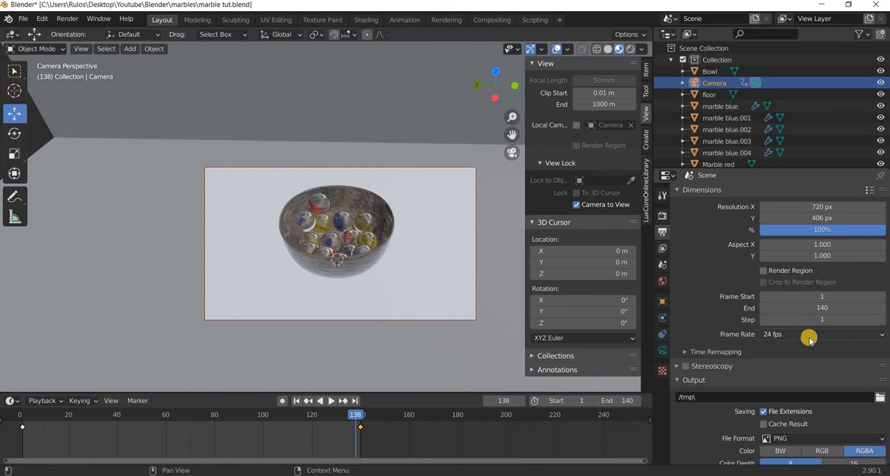
Set the output file format to FFmpeg video with an MPEG-4 container.
{"action": "scroll", "coordinate": [798, 378], "scroll_direction": "down", "scroll_amount": 3}
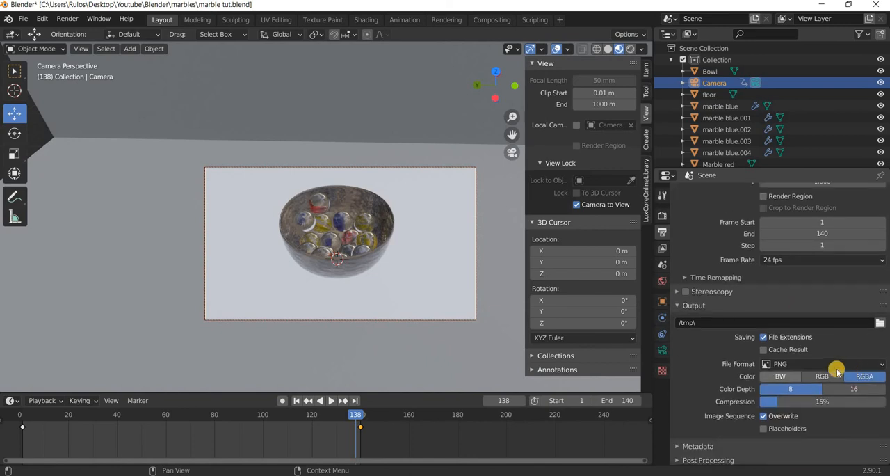
{"action": "left_click", "coordinate": [831, 364]}
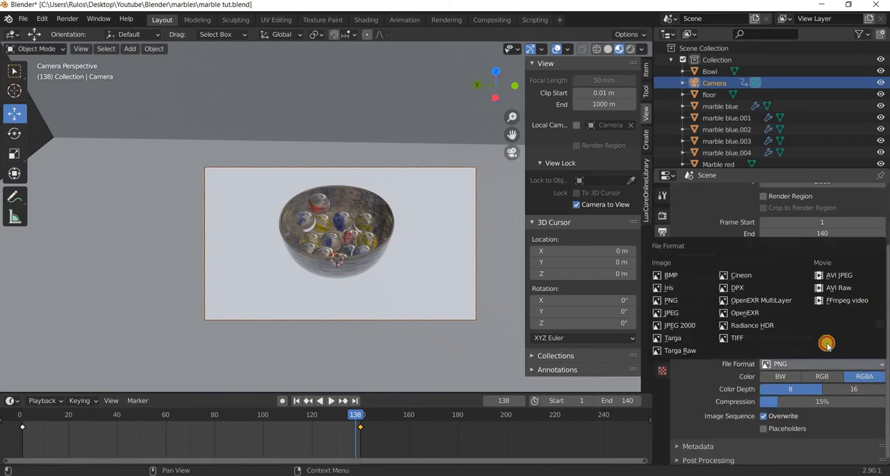
{"action": "left_click", "coordinate": [846, 299]}
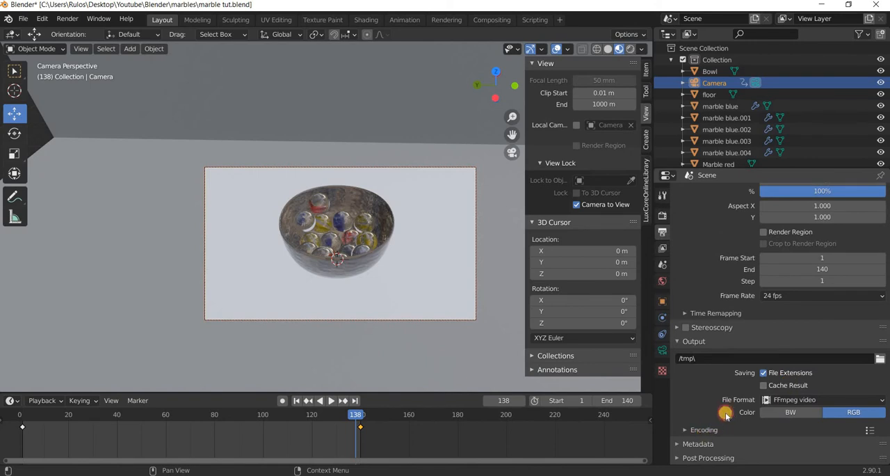
{"action": "left_click", "coordinate": [716, 429]}
{"action": "scroll", "coordinate": [824, 348], "scroll_direction": "down", "scroll_amount": 4}
{"action": "left_click", "coordinate": [823, 334]}
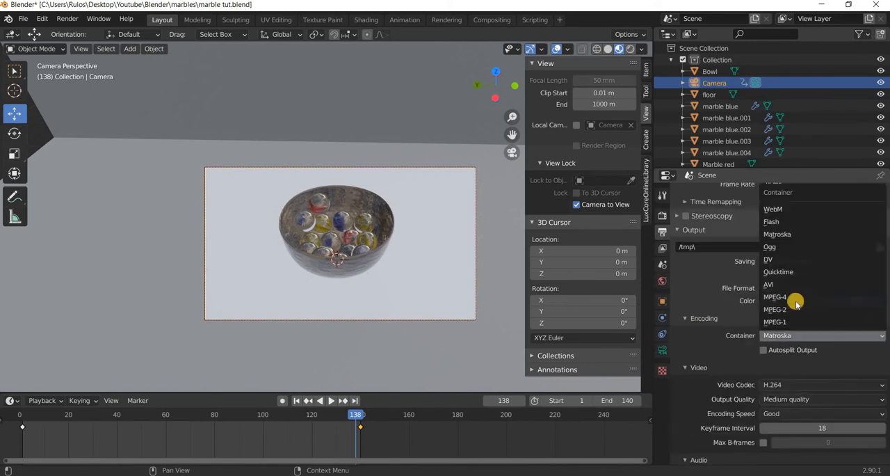
{"action": "left_click", "coordinate": [823, 295]}
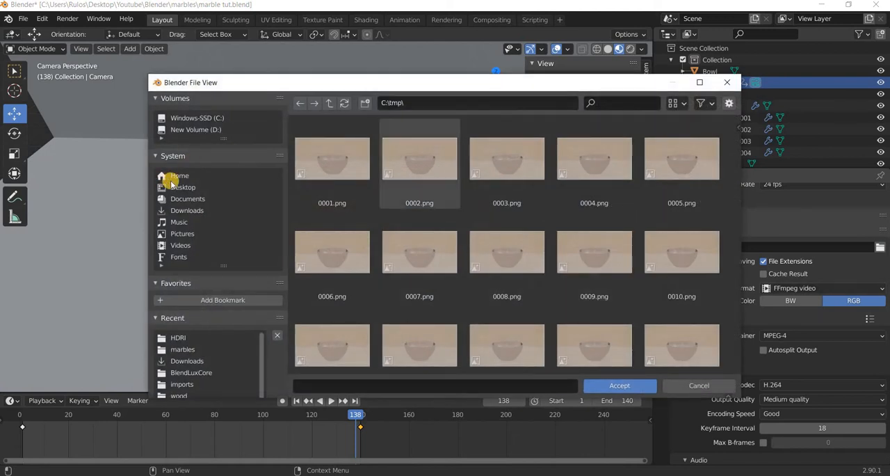
Set the output path to the Desktop\Youtube\Blender\marbles folder with the file name marble tut preview.
{"action": "left_click", "coordinate": [188, 188]}
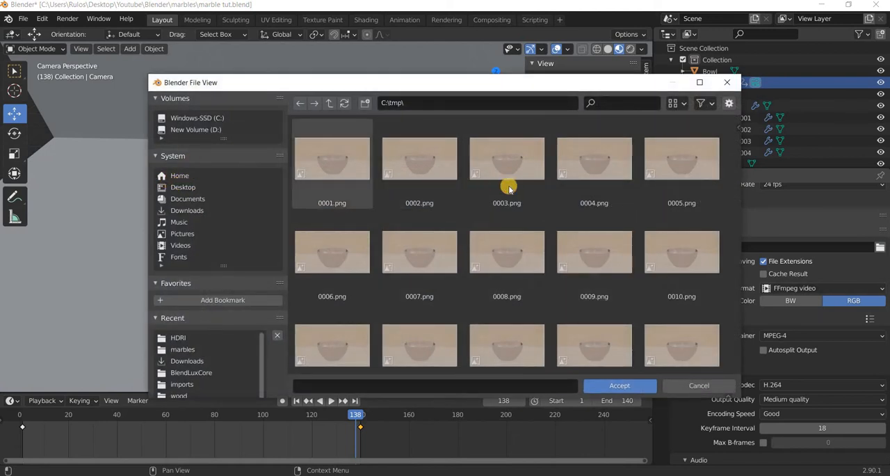
{"action": "double_click", "coordinate": [419, 216]}
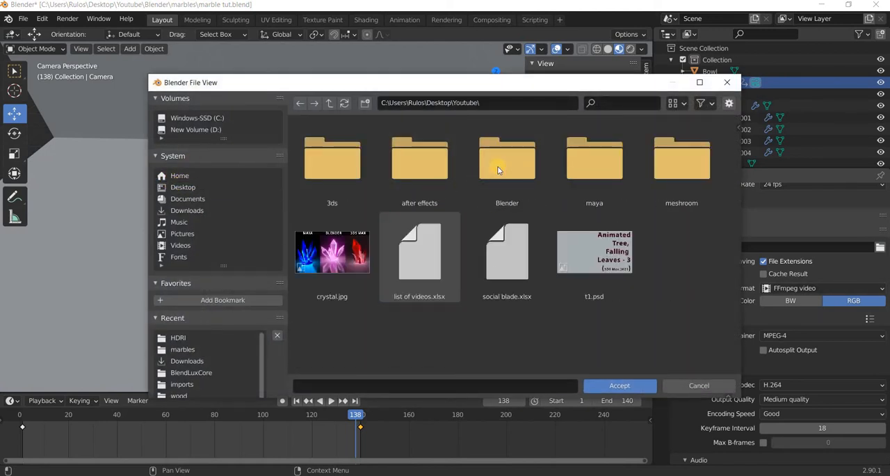
{"action": "double_click", "coordinate": [501, 193]}
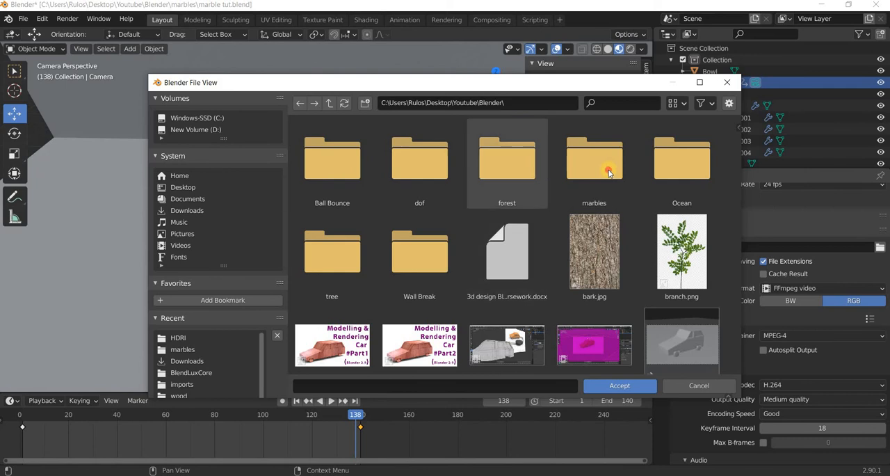
{"action": "double_click", "coordinate": [608, 173]}
{"action": "left_click", "coordinate": [370, 388]}
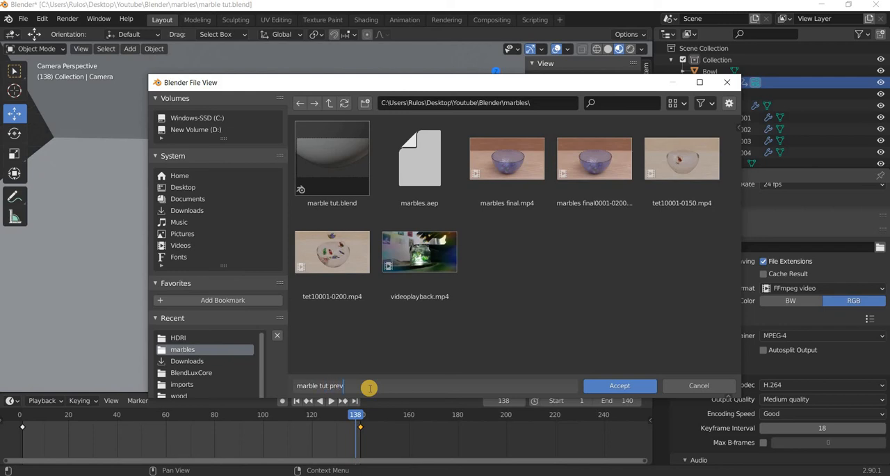
{"action": "key", "text": "Return"}
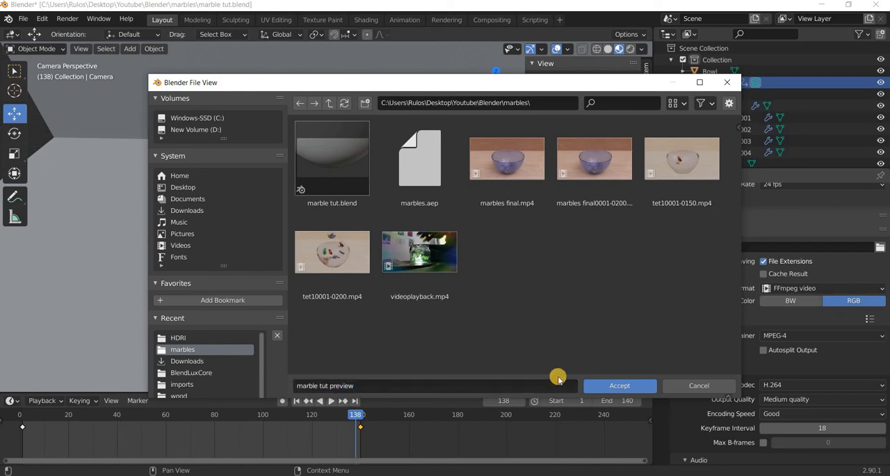
{"action": "left_click", "coordinate": [606, 388]}
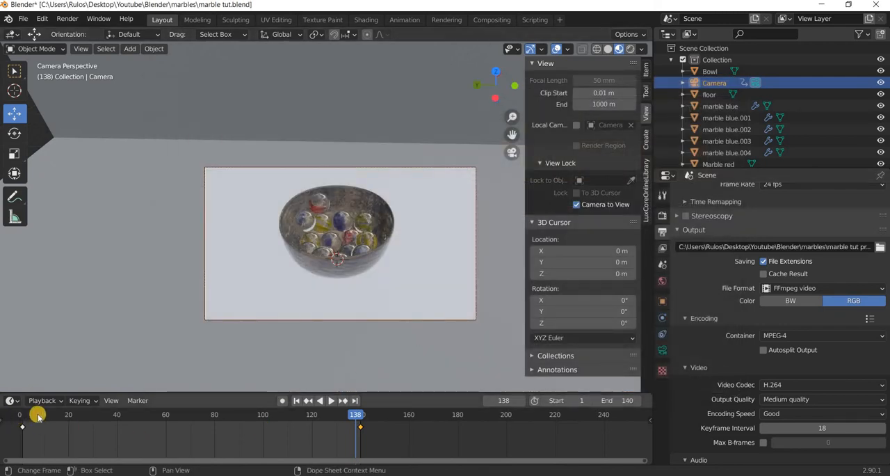
Render the viewport animation over the scene's frame range and close the render window.
{"action": "left_click", "coordinate": [80, 50]}
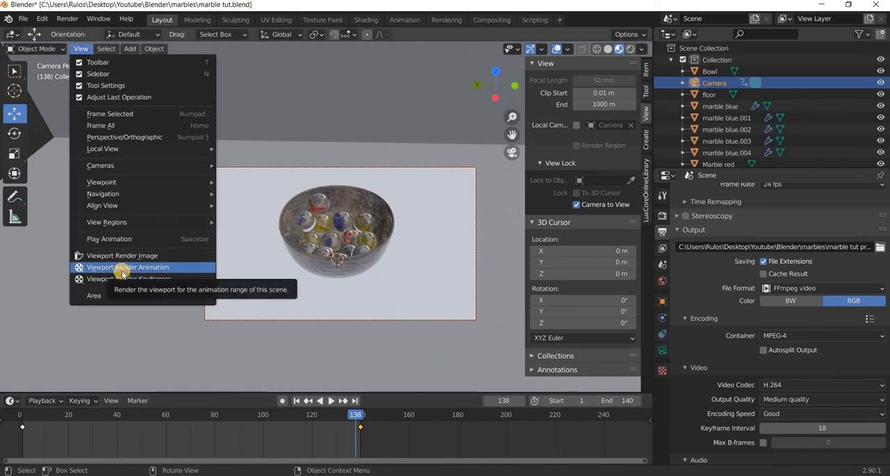
{"action": "left_click", "coordinate": [122, 268]}
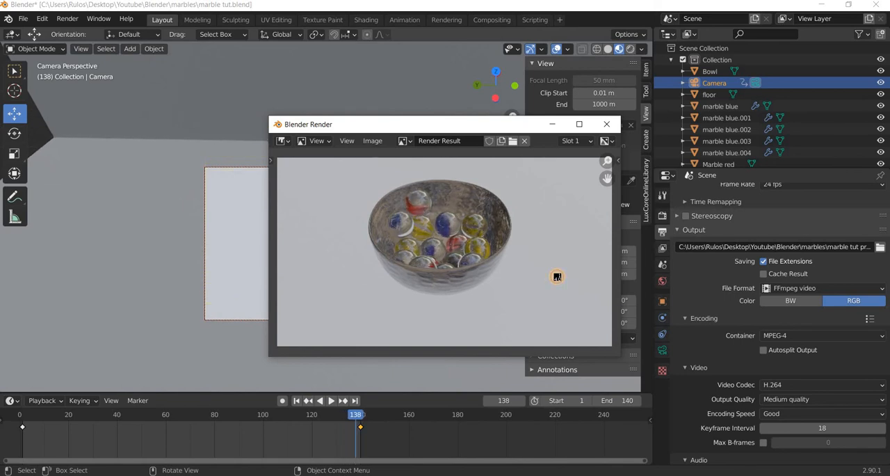
{"action": "left_click", "coordinate": [606, 125]}
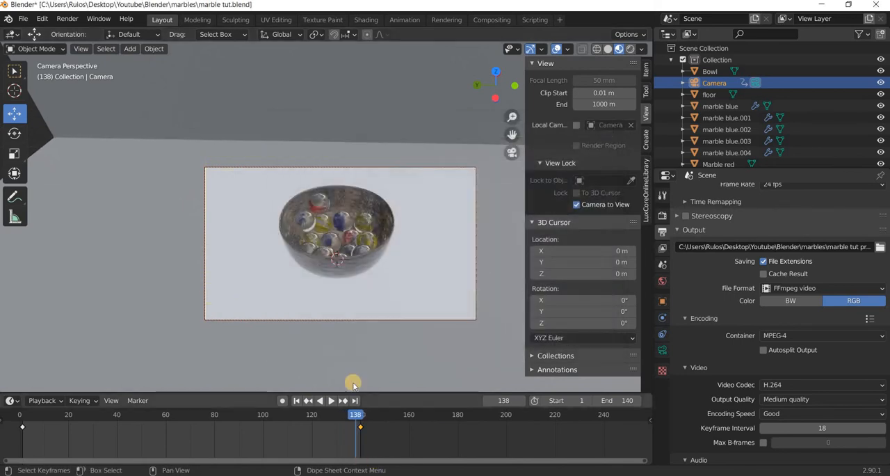
Switch to File Explorer, play the marble tut preview video from Desktop\Youtube\Blender\marbles, and close the player.
{"action": "left_click", "coordinate": [365, 474]}
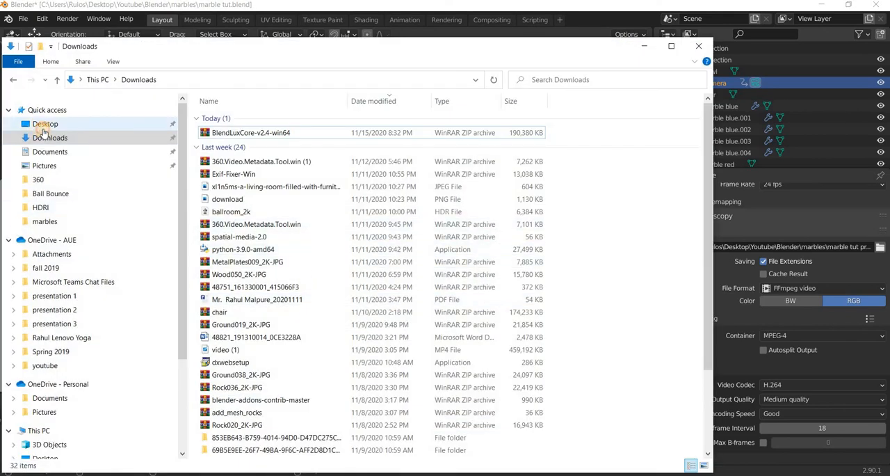
{"action": "left_click", "coordinate": [43, 125]}
{"action": "double_click", "coordinate": [231, 169]}
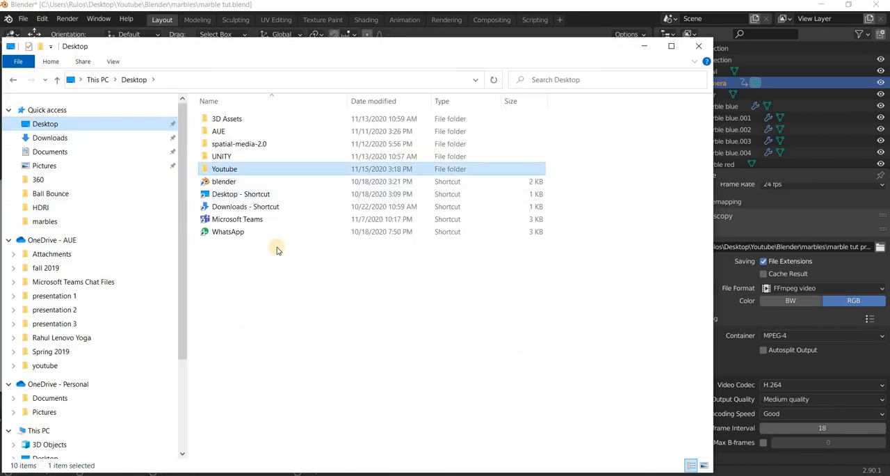
{"action": "double_click", "coordinate": [224, 145]}
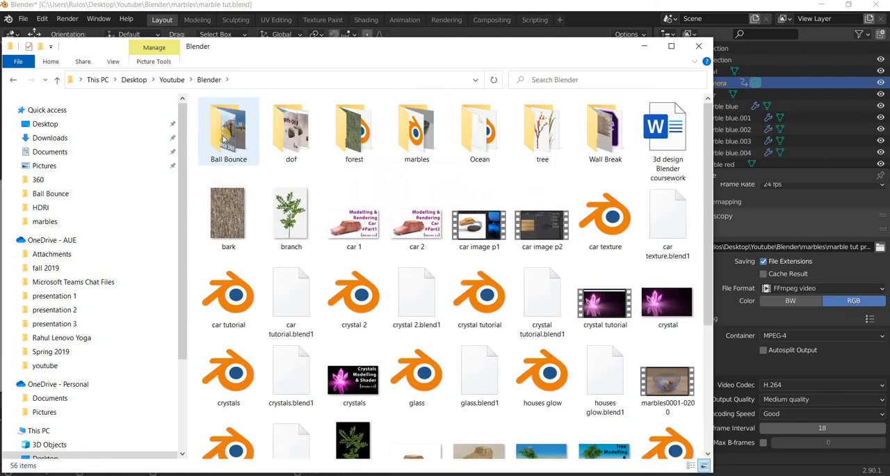
{"action": "double_click", "coordinate": [399, 139]}
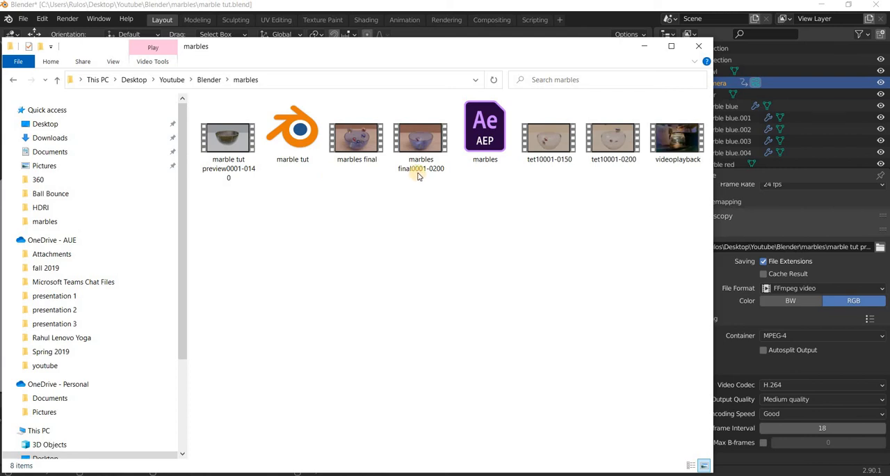
{"action": "left_click", "coordinate": [230, 174]}
{"action": "key", "text": "Return"}
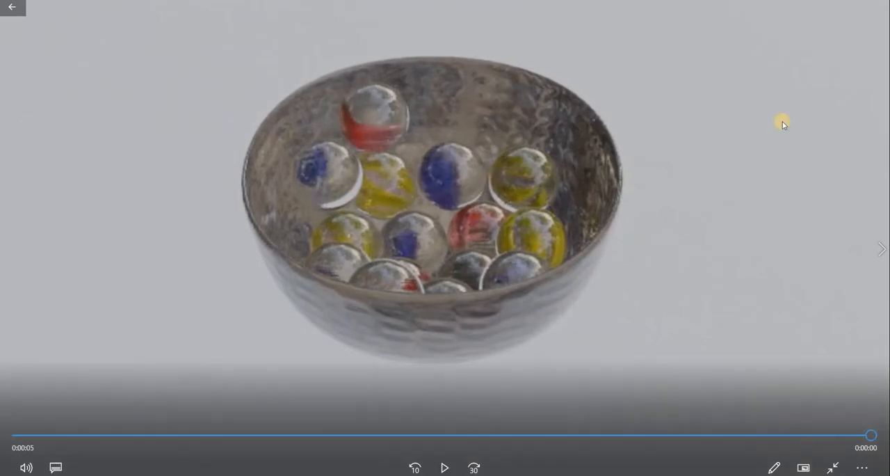
{"action": "left_click", "coordinate": [875, 6]}
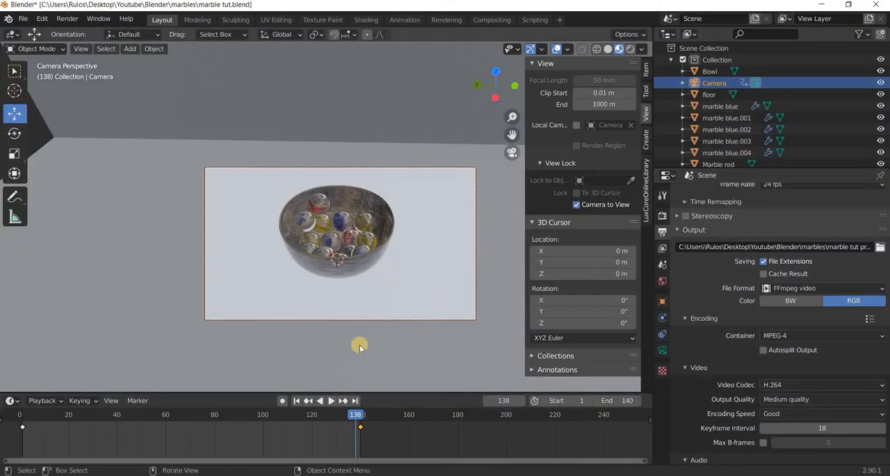
Select the camera and enable Depth of Field in its data properties.
{"action": "left_click", "coordinate": [520, 337]}
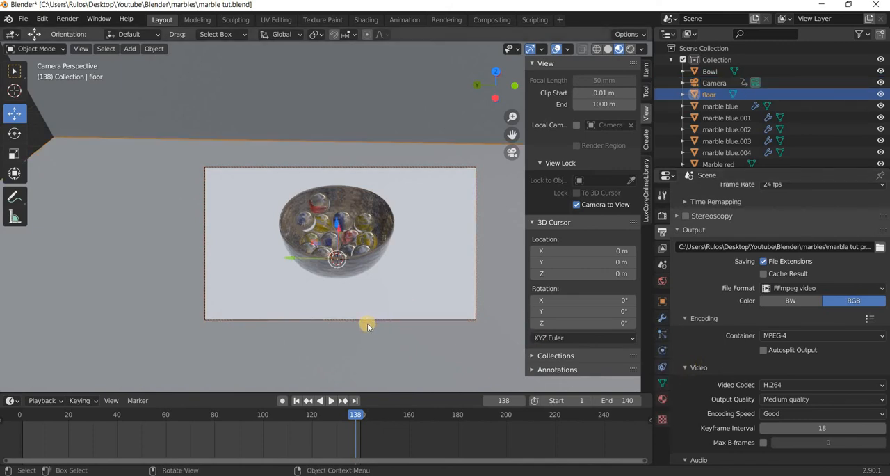
{"action": "left_click", "coordinate": [370, 321]}
{"action": "left_click", "coordinate": [662, 350]}
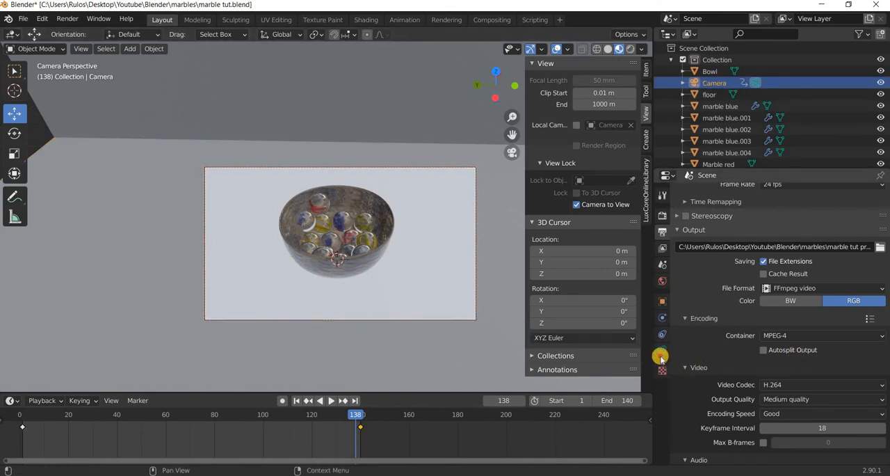
{"action": "left_click", "coordinate": [708, 391]}
{"action": "scroll", "coordinate": [690, 340], "scroll_direction": "down", "scroll_amount": 2}
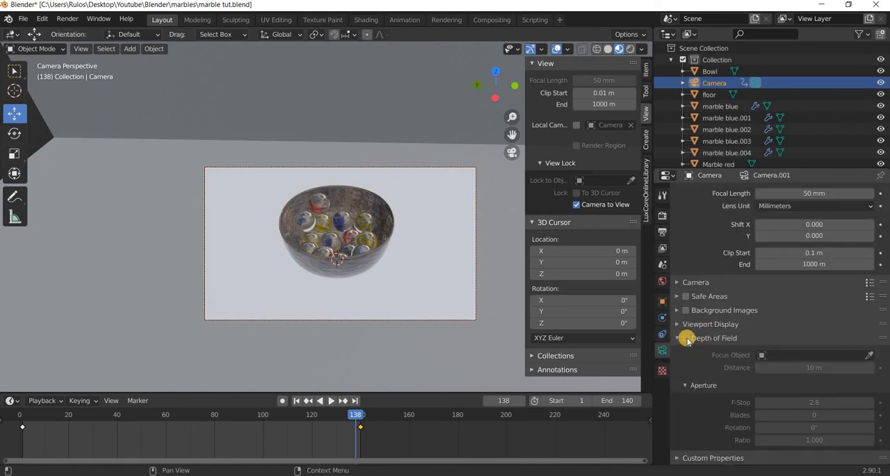
{"action": "left_click", "coordinate": [686, 337]}
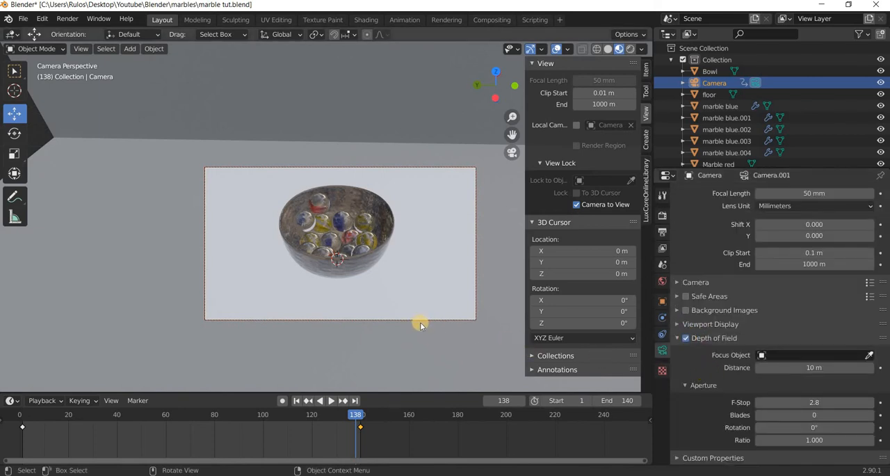
{"action": "middle_click_drag", "start_coordinate": [401, 333], "coordinate": [402, 334]}
{"action": "middle_click_drag", "start_coordinate": [406, 331], "coordinate": [372, 399]}
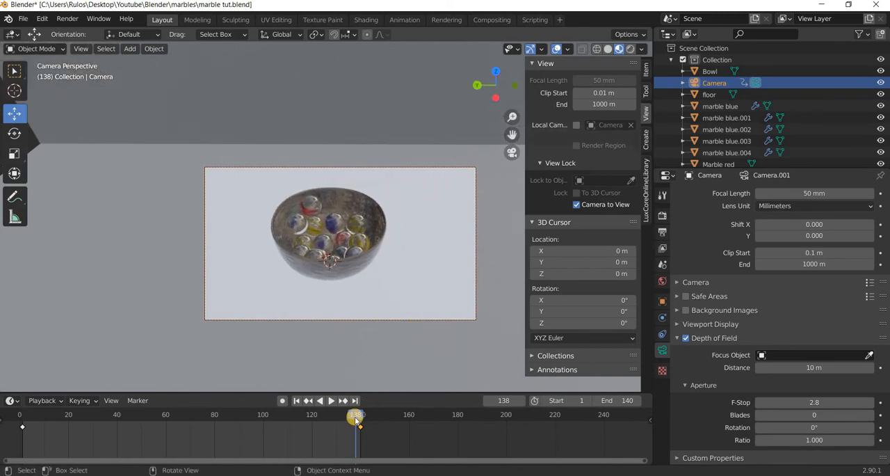
{"action": "key", "text": "shift+ctrl+space"}
{"action": "left_click", "coordinate": [375, 417]}
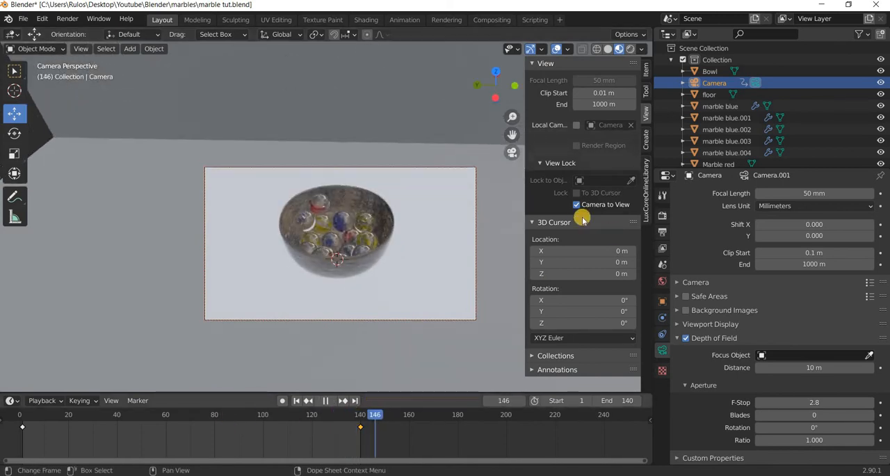
{"action": "key", "text": "space"}
Leave the camera view and turn on the Limits display for the camera to show its focus point.
{"action": "key", "text": "KP_0"}
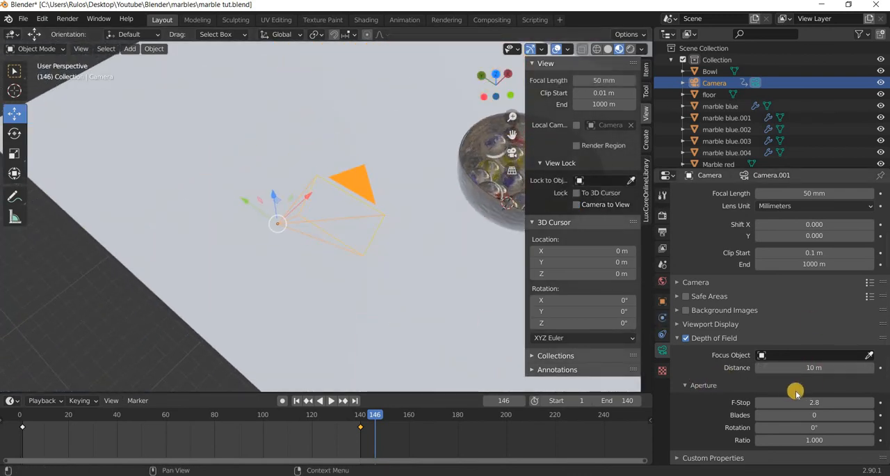
{"action": "left_click", "coordinate": [678, 326]}
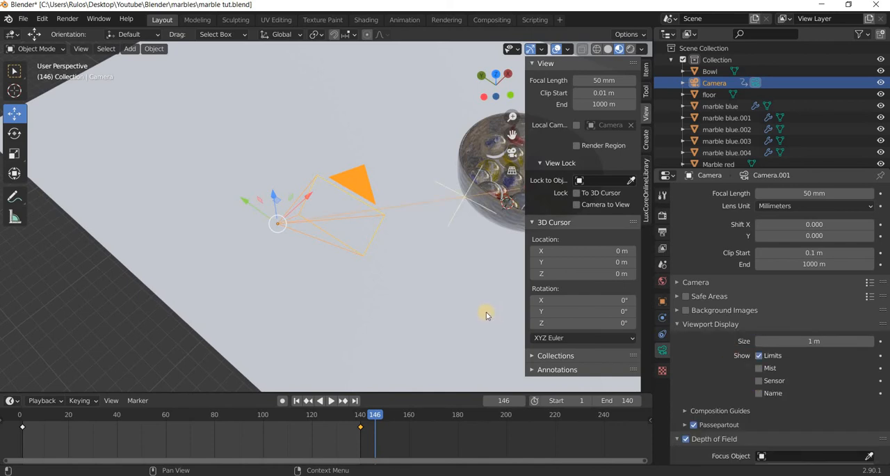
{"action": "middle_click_drag", "start_coordinate": [469, 290], "coordinate": [322, 315]}
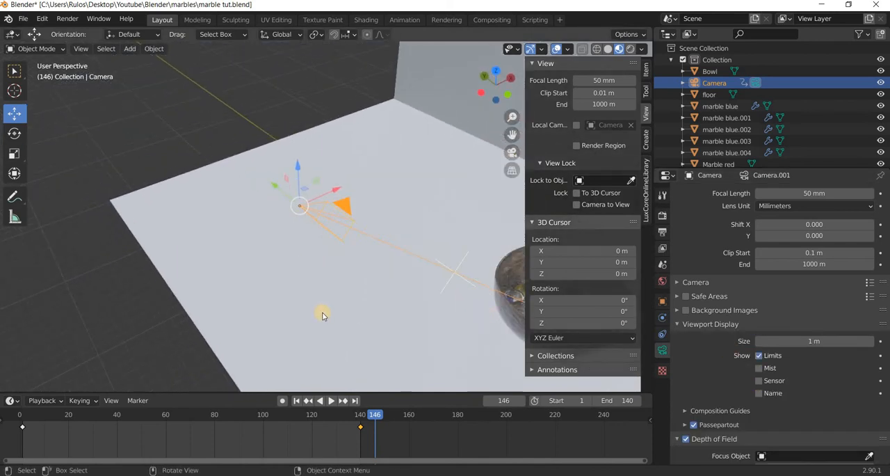
{"action": "middle_click_drag", "start_coordinate": [516, 345], "coordinate": [443, 339], "text": "shift"}
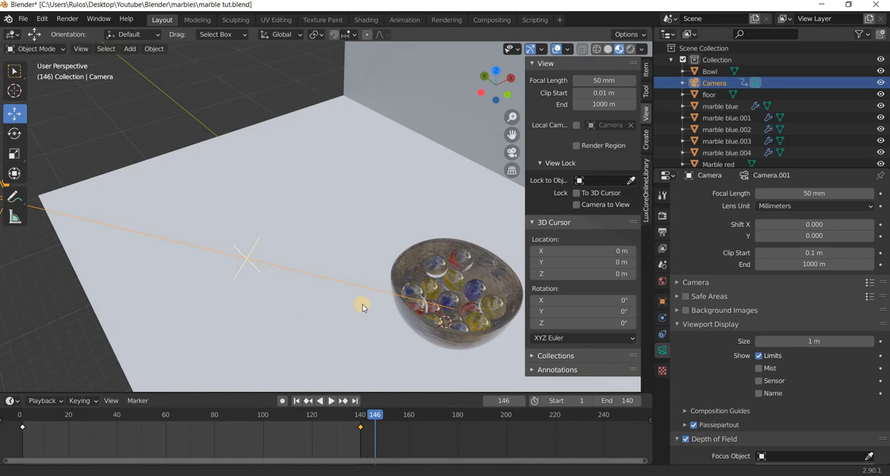
Set the camera's focus distance to 32 m so the focus point lies inside the bowl, and start animation playback.
{"action": "scroll", "coordinate": [346, 311], "scroll_direction": "down", "scroll_amount": 5}
{"action": "middle_click_drag", "start_coordinate": [345, 311], "coordinate": [513, 373], "text": "shift"}
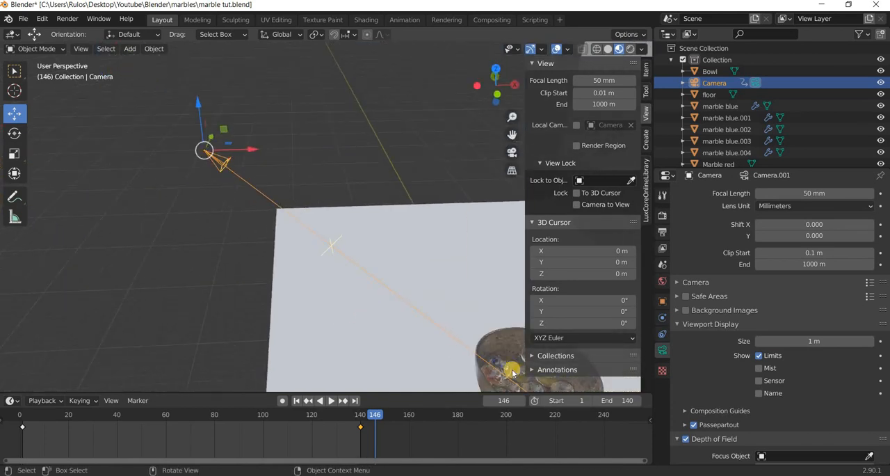
{"action": "scroll", "coordinate": [512, 373], "scroll_direction": "down", "scroll_amount": 3}
{"action": "scroll", "coordinate": [793, 370], "scroll_direction": "down", "scroll_amount": 4}
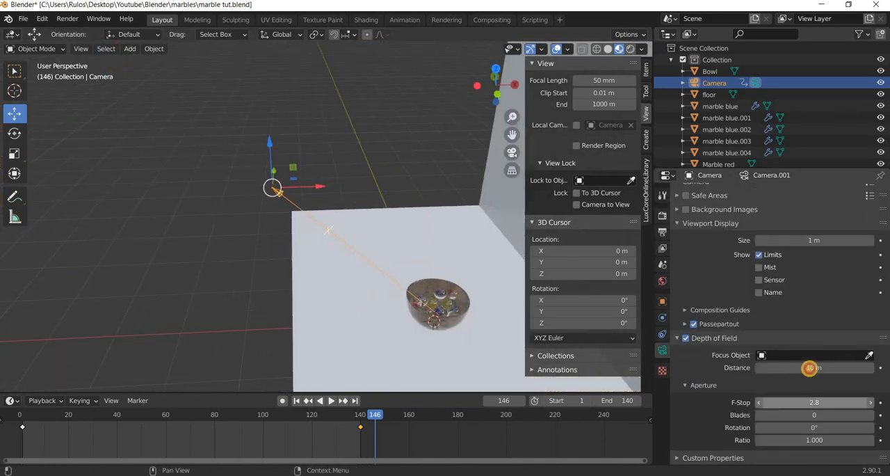
{"action": "left_click_drag", "start_coordinate": [809, 367], "coordinate": [824, 367]}
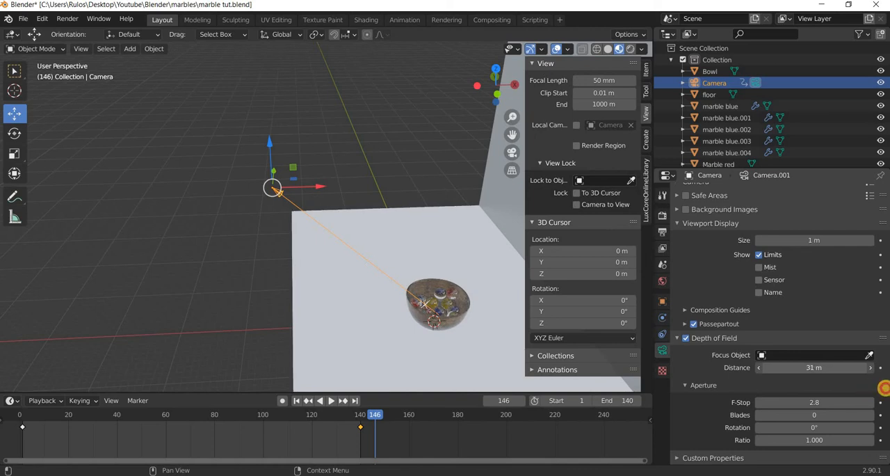
{"action": "left_click_drag", "start_coordinate": [35, 388], "coordinate": [719, 379]}
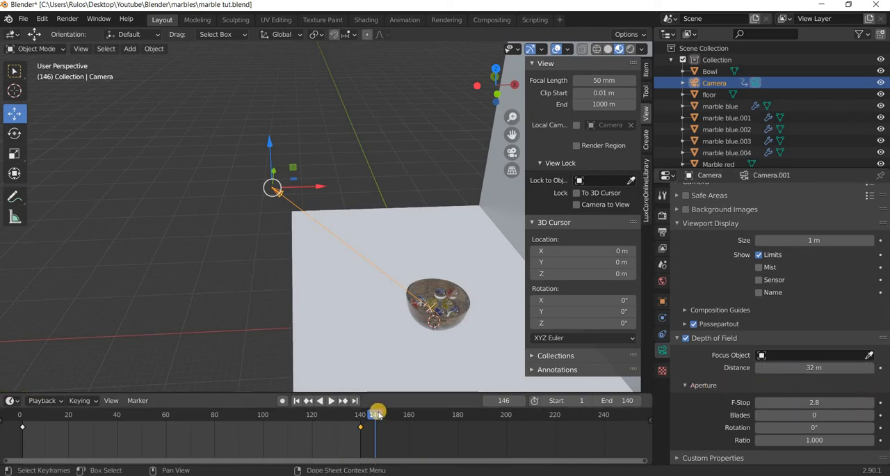
{"action": "key", "text": "space"}
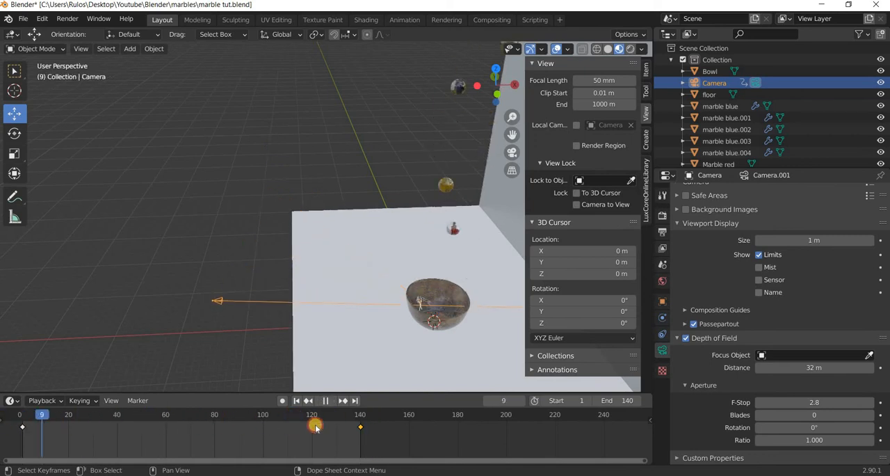
Stop the animation playback at frame 0 and set the camera's depth of field F-Stop to 0.5.
{"action": "left_click_drag", "start_coordinate": [228, 427], "coordinate": [605, 429]}
{"action": "key", "text": "space"}
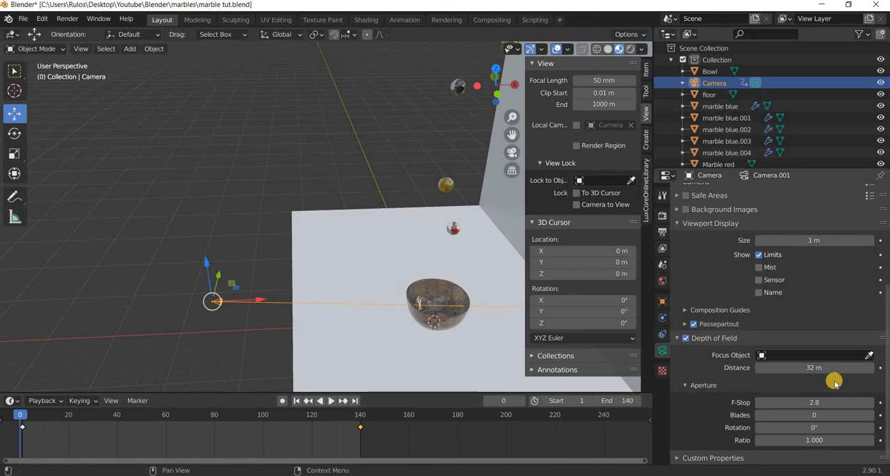
{"action": "left_click", "coordinate": [806, 405]}
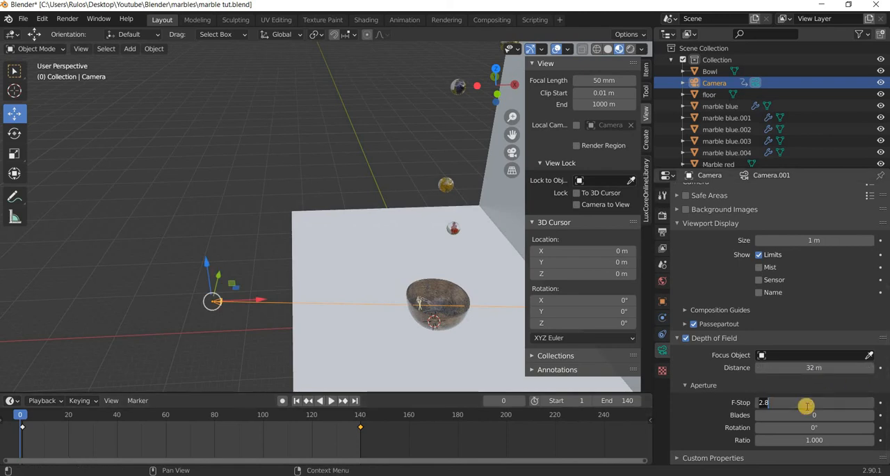
{"action": "type", "text": "0.5"}
{"action": "key", "text": "Return"}
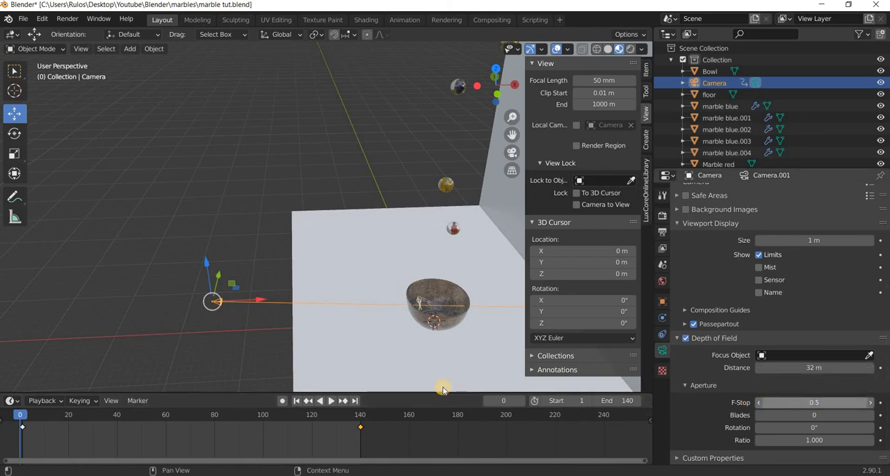
Look through the camera with rendered shading and set its depth of field F-Stop to 0.1.
{"action": "key", "text": "KP_0"}
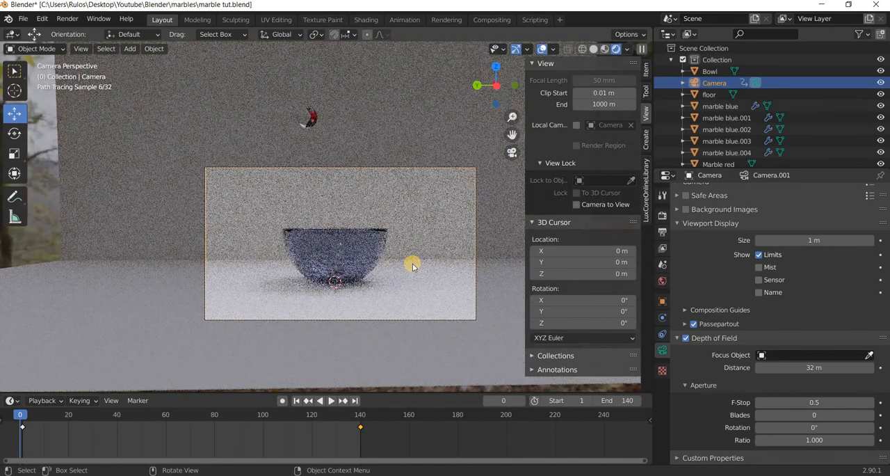
{"action": "left_click", "coordinate": [818, 403]}
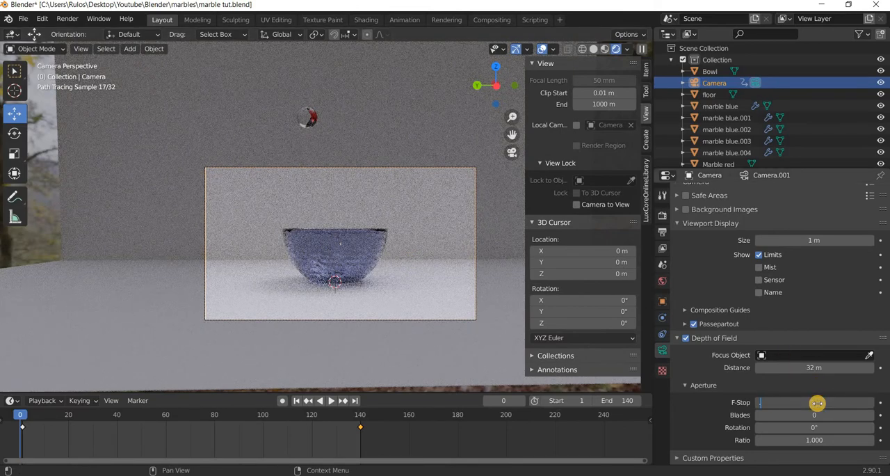
{"action": "type", "text": "0.1"}
{"action": "key", "text": "Return"}
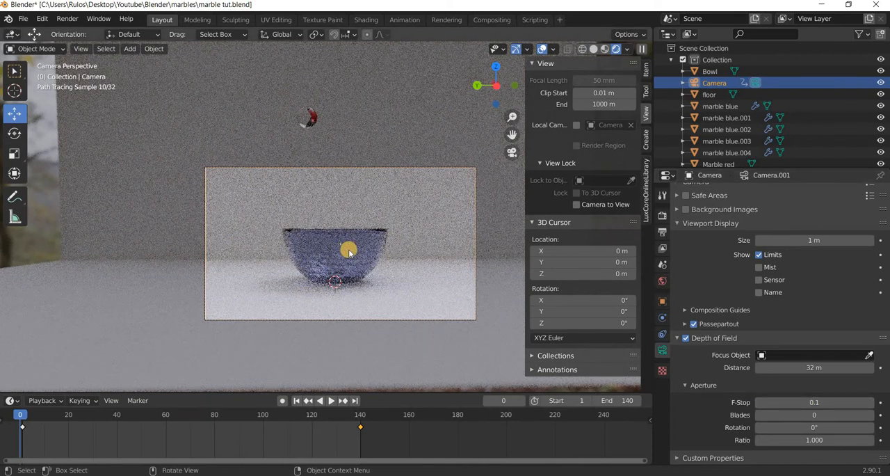
Advance the animation to frame 57, start a test render of that frame, and close the render window.
{"action": "left_click", "coordinate": [331, 401]}
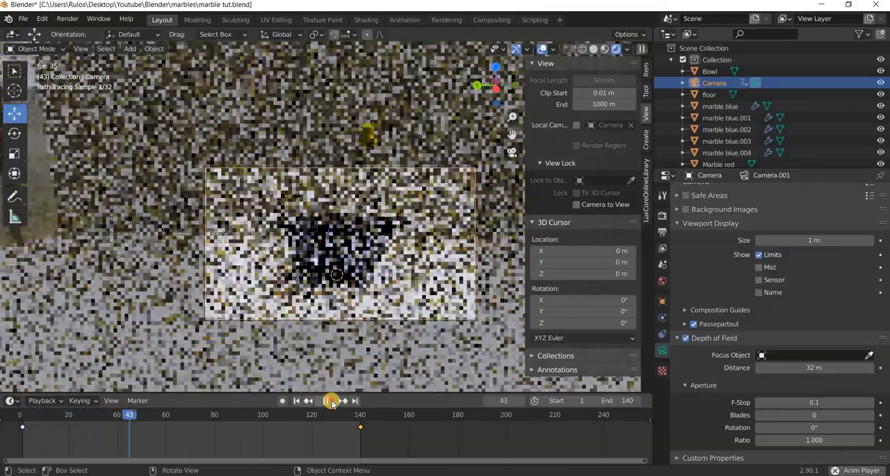
{"action": "left_click", "coordinate": [331, 400]}
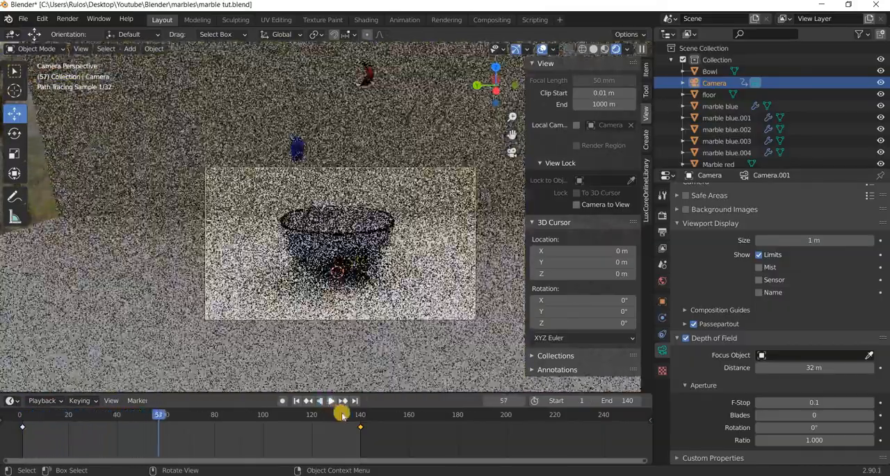
{"action": "left_click", "coordinate": [67, 19]}
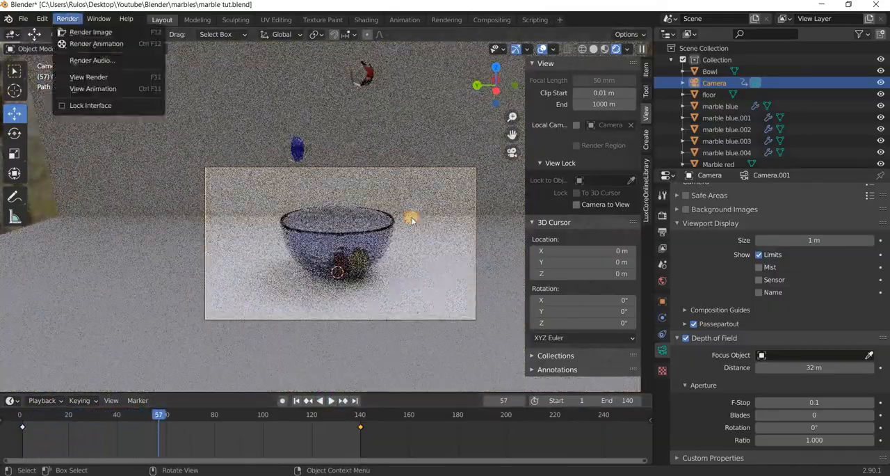
{"action": "key", "text": "F12"}
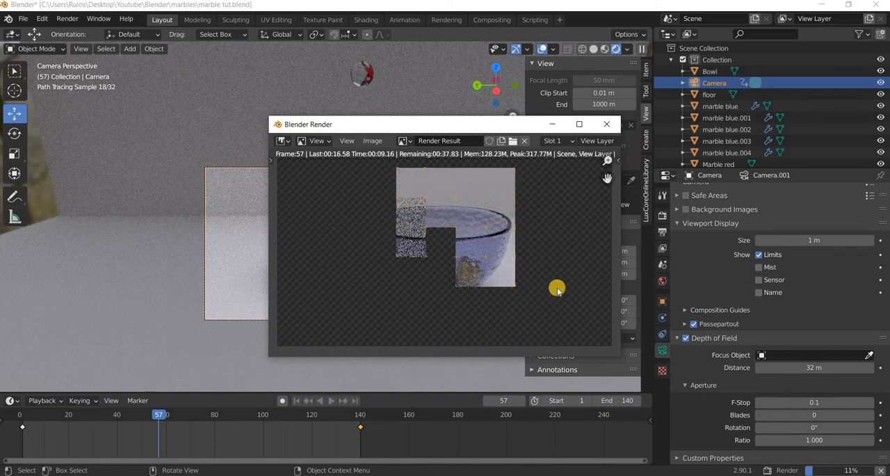
{"action": "left_click", "coordinate": [606, 124]}
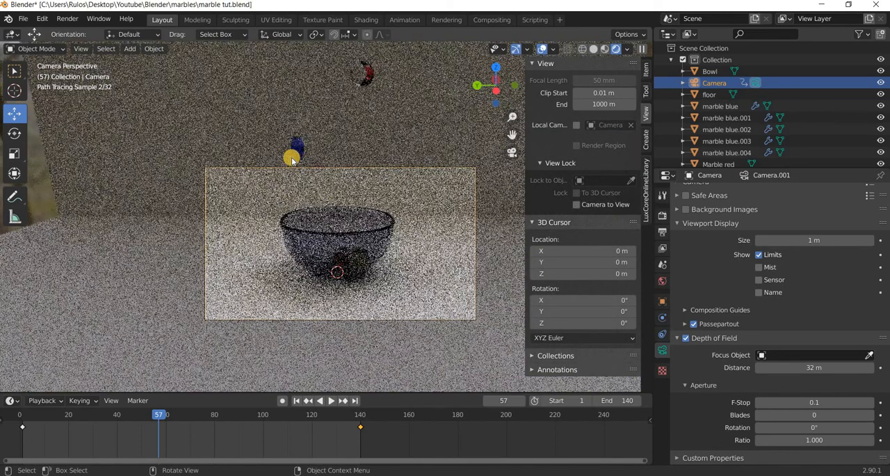
Show the scene's render properties, advance the animation to frame 66, and start rendering that frame as an image.
{"action": "left_click", "coordinate": [662, 214]}
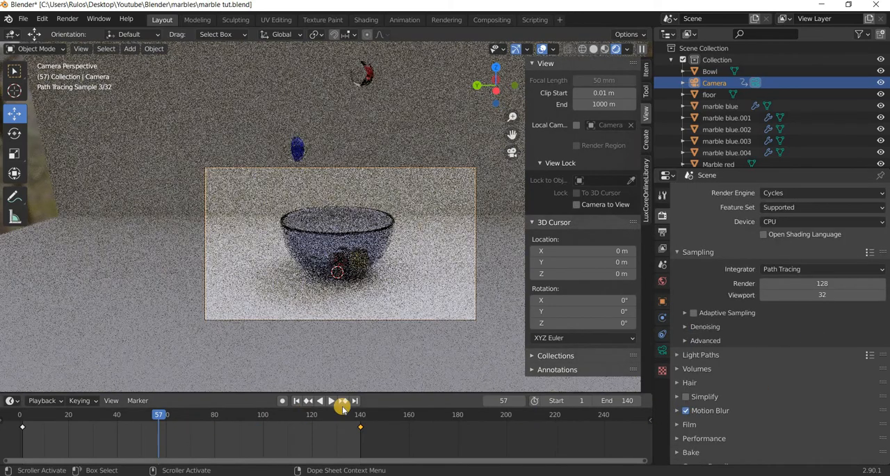
{"action": "left_click", "coordinate": [330, 403]}
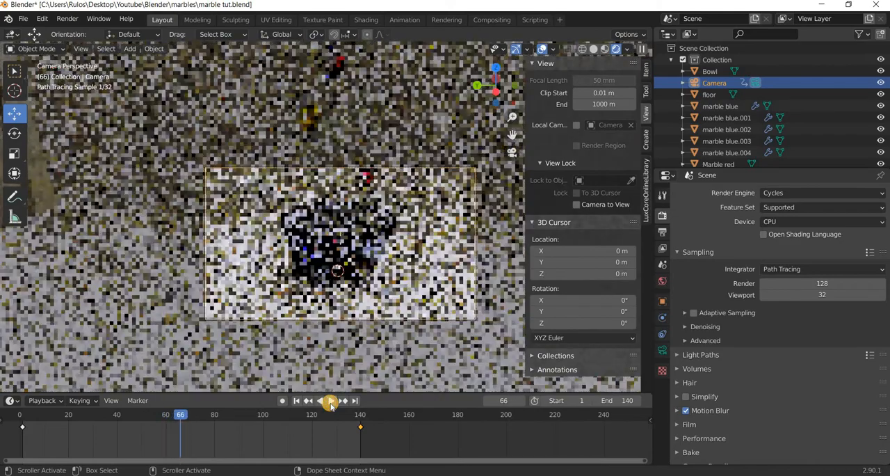
{"action": "left_click", "coordinate": [330, 403]}
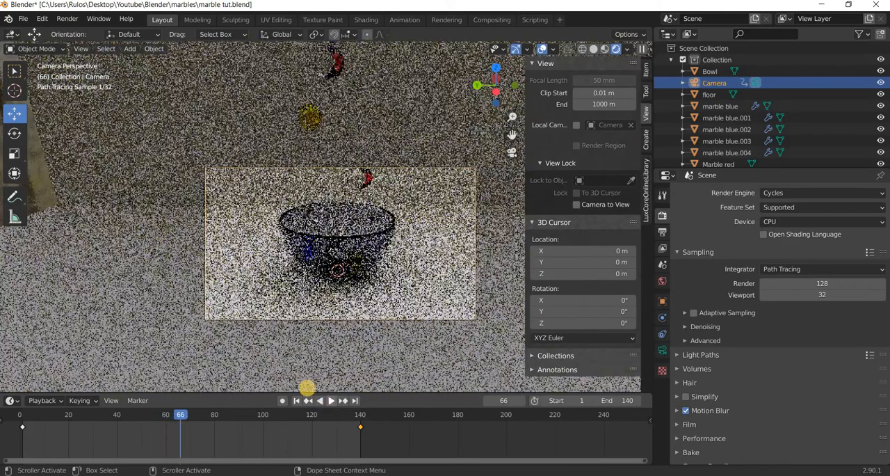
{"action": "left_click", "coordinate": [68, 19]}
{"action": "key", "text": "F12"}
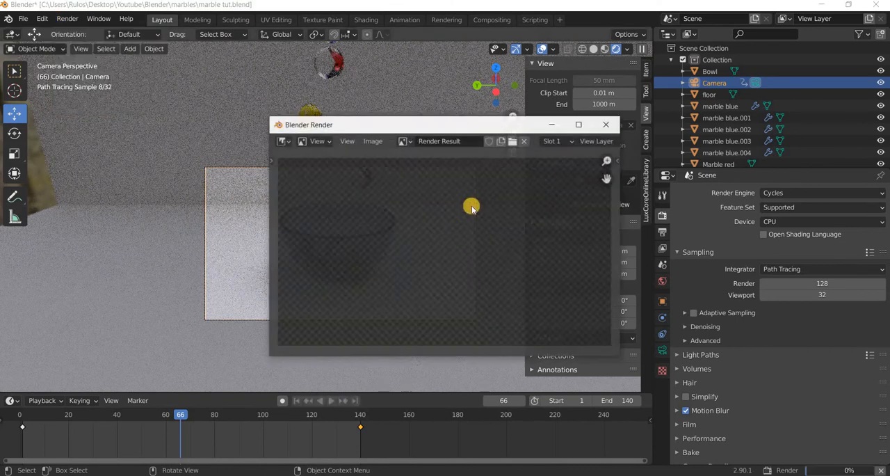
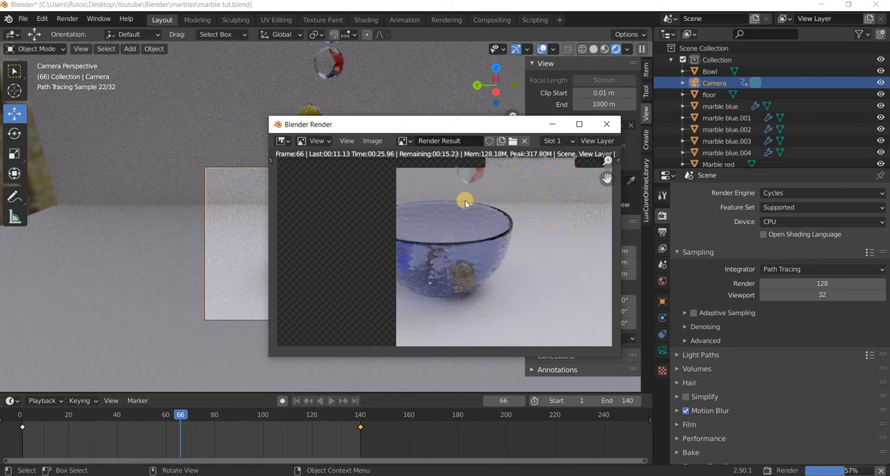
Cancel the frame 66 render, close the render window, and return the timeline to frame 1.
{"action": "key", "text": "Escape"}
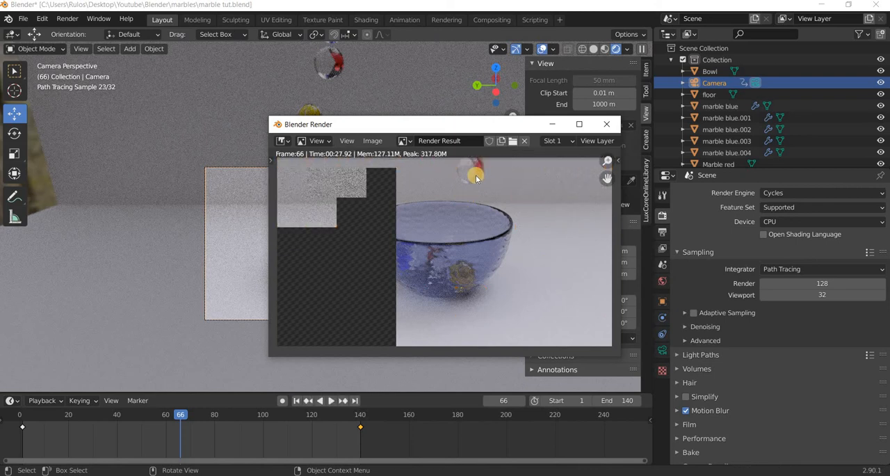
{"action": "left_click", "coordinate": [606, 124]}
{"action": "left_click", "coordinate": [180, 418]}
{"action": "left_click_drag", "start_coordinate": [180, 419], "coordinate": [20, 417]}
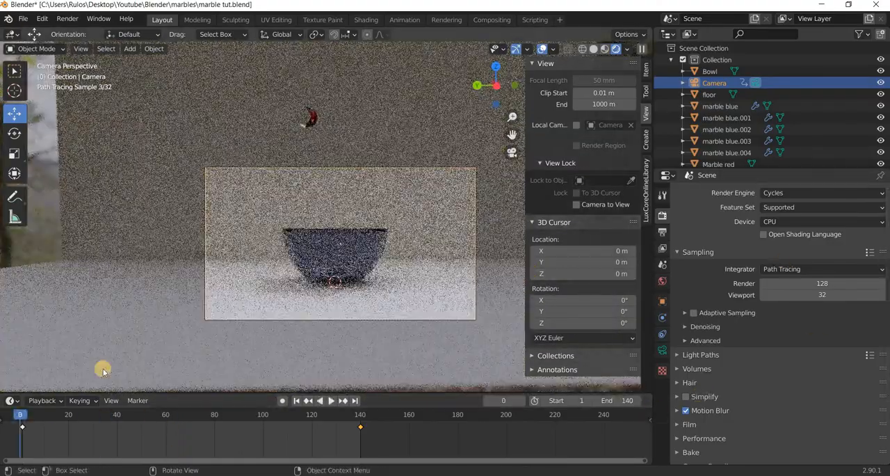
{"action": "key", "text": "space"}
{"action": "key", "text": "Escape"}
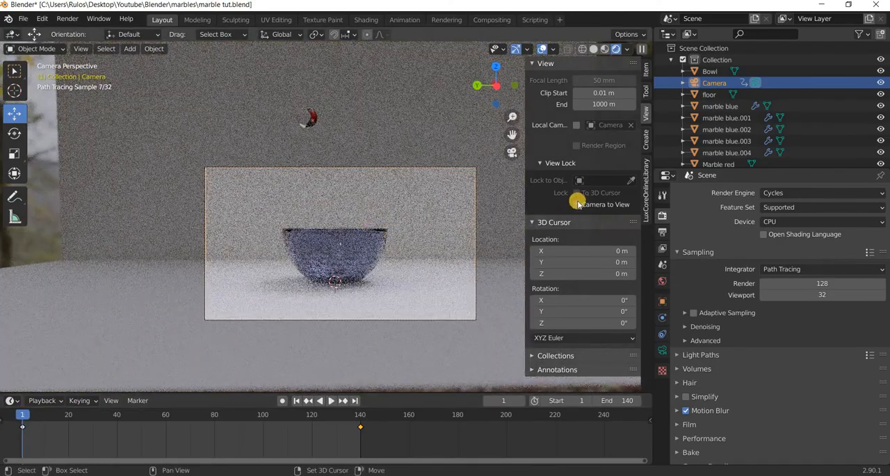
Lock the camera to the view, tilt it to look slightly down into the bowl, and keyframe its location, rotation and scale at frame 1.
{"action": "middle_click_drag", "start_coordinate": [387, 253], "coordinate": [386, 259], "text": "shift"}
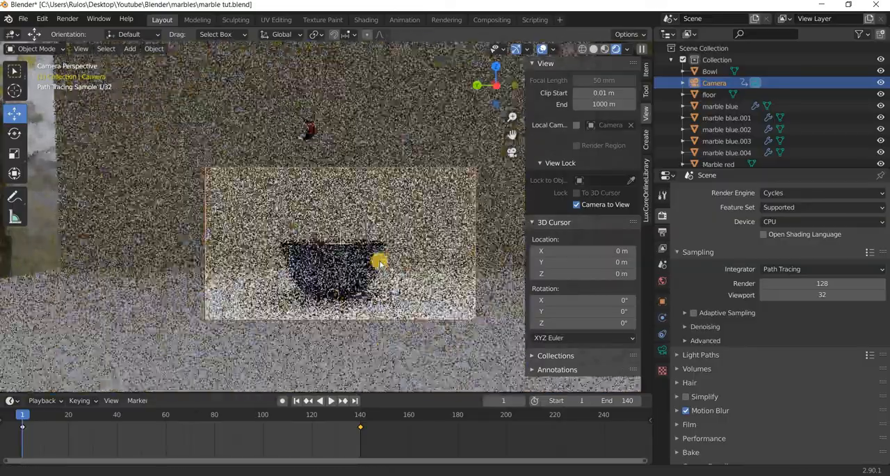
{"action": "middle_click_drag", "start_coordinate": [370, 285], "coordinate": [371, 279], "text": "shift"}
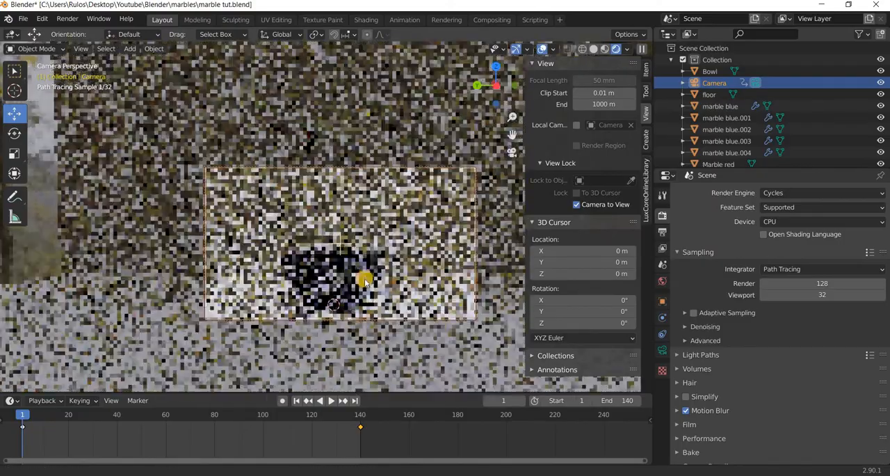
{"action": "middle_click_drag", "start_coordinate": [365, 281], "coordinate": [365, 279]}
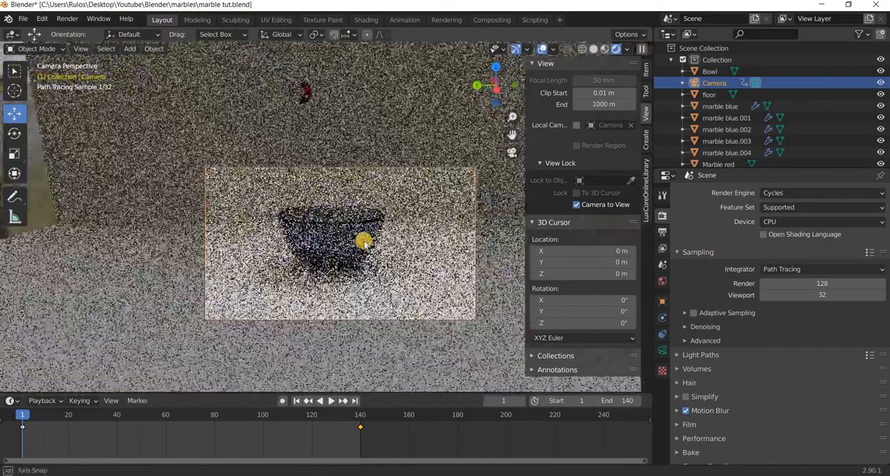
{"action": "middle_click_drag", "start_coordinate": [364, 243], "coordinate": [373, 294]}
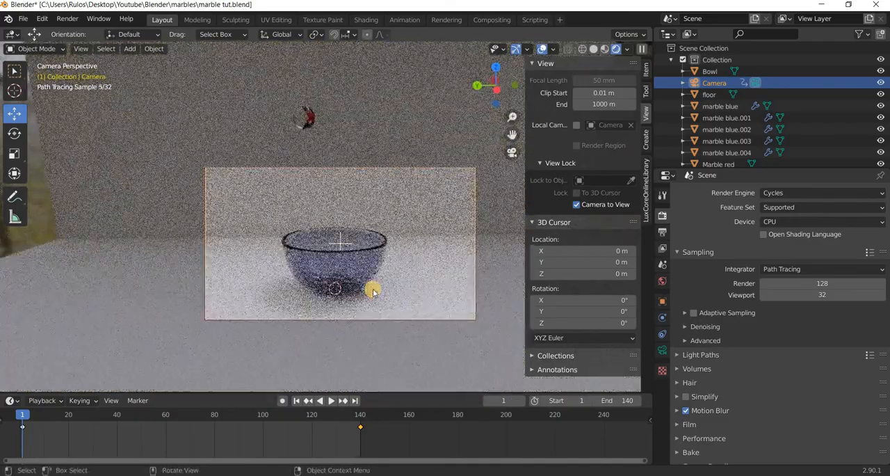
{"action": "key", "text": "i"}
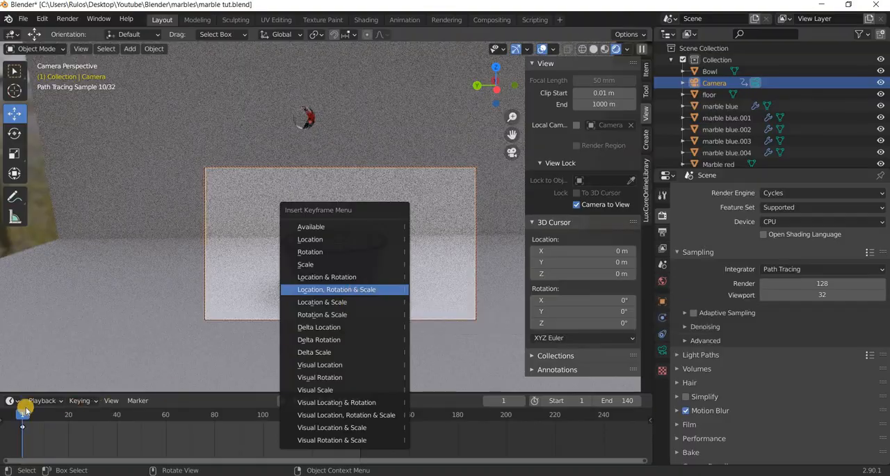
Switch the viewport to material preview and play the camera animation from the first frame.
{"action": "key", "text": "space"}
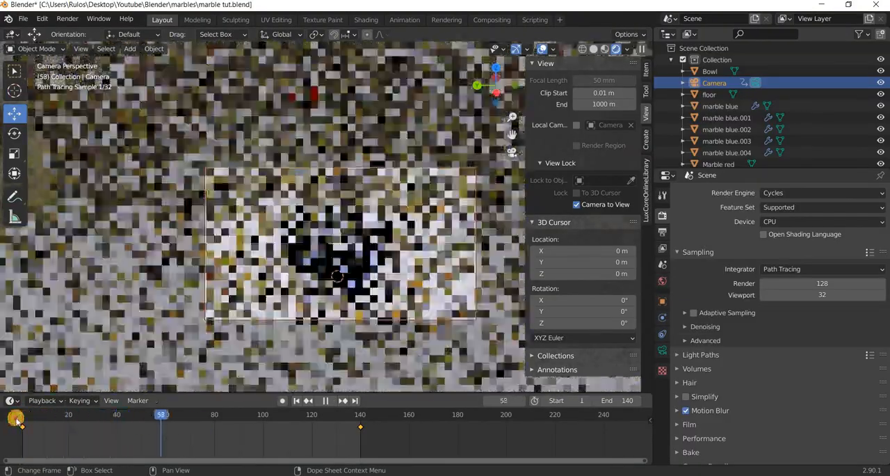
{"action": "left_click", "coordinate": [17, 417]}
{"action": "key", "text": "Escape"}
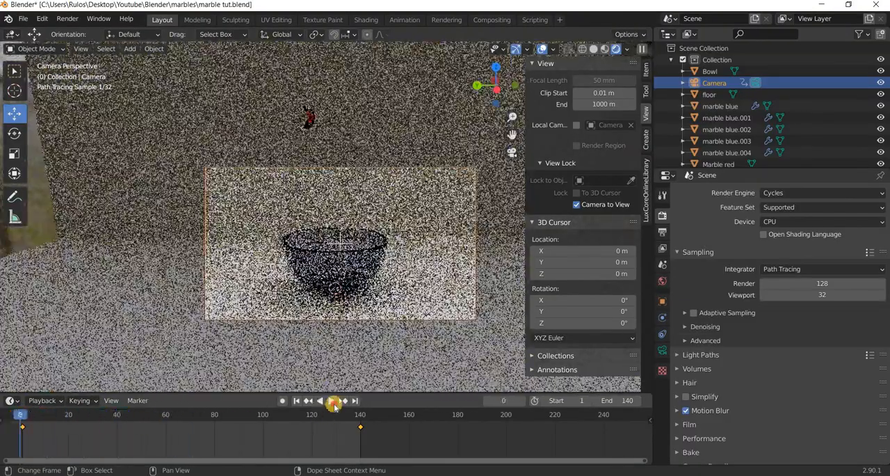
{"action": "left_click", "coordinate": [334, 402]}
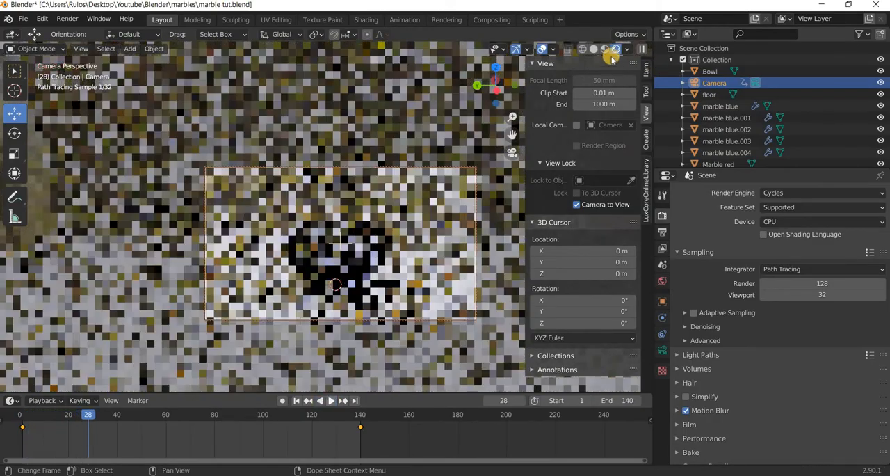
{"action": "left_click", "coordinate": [605, 50]}
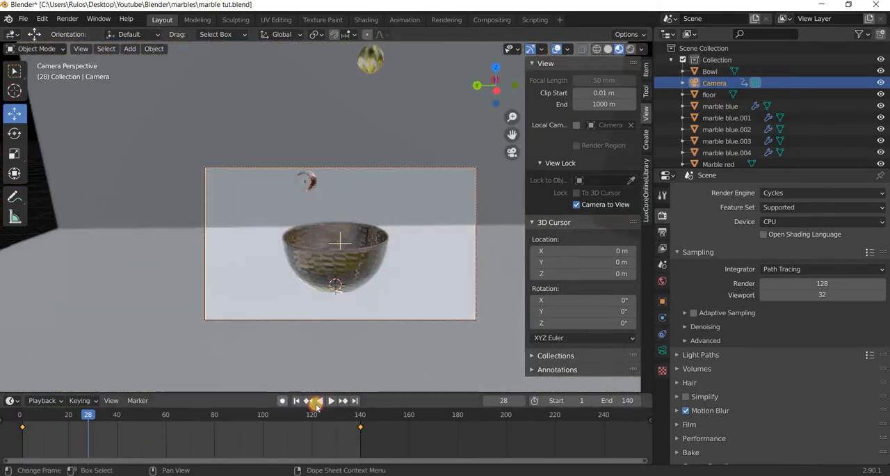
{"action": "left_click", "coordinate": [297, 402]}
{"action": "left_click", "coordinate": [334, 402]}
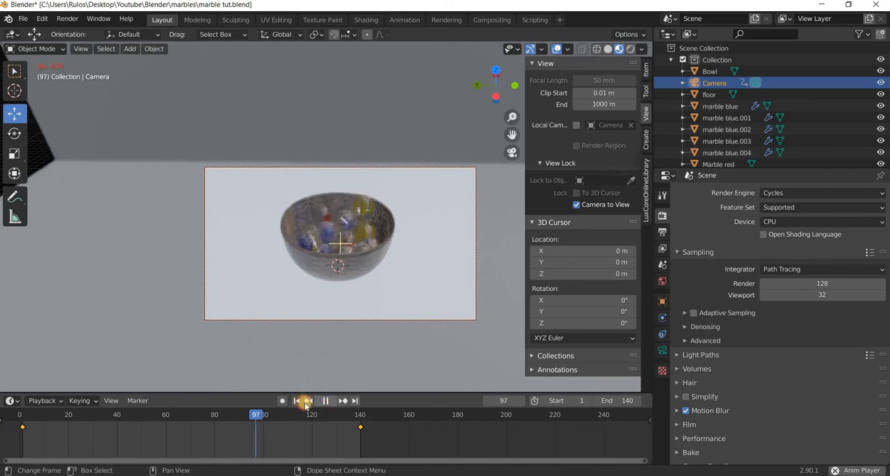
Replay the animation from the start, stop it at frame 49, and test-render that frame as an image before closing the render.
{"action": "left_click", "coordinate": [334, 401]}
{"action": "key", "text": "shift+Left"}
{"action": "left_click", "coordinate": [333, 401]}
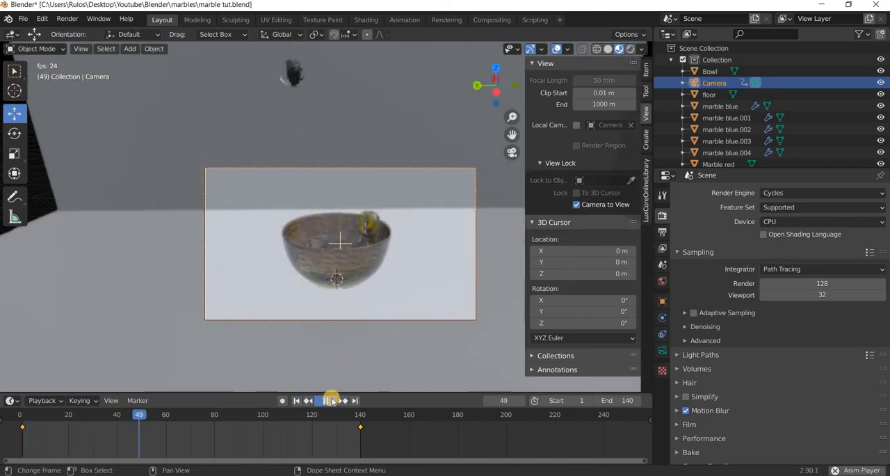
{"action": "left_click", "coordinate": [334, 401]}
{"action": "left_click", "coordinate": [66, 19]}
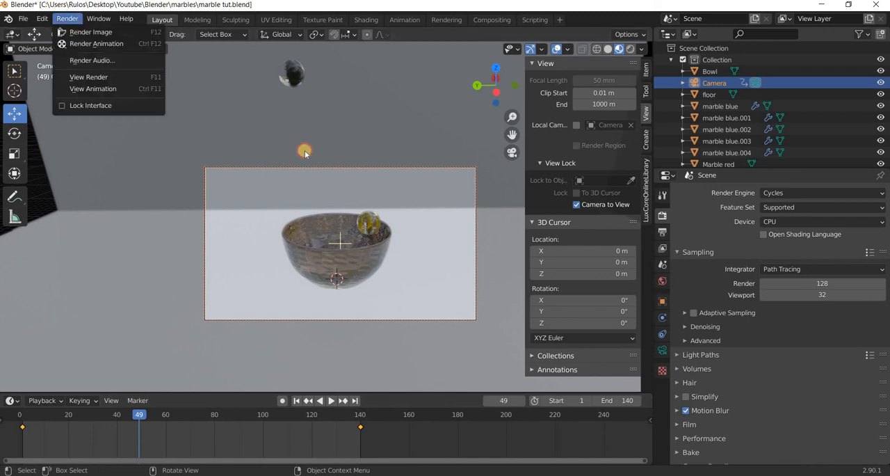
{"action": "left_click", "coordinate": [83, 31]}
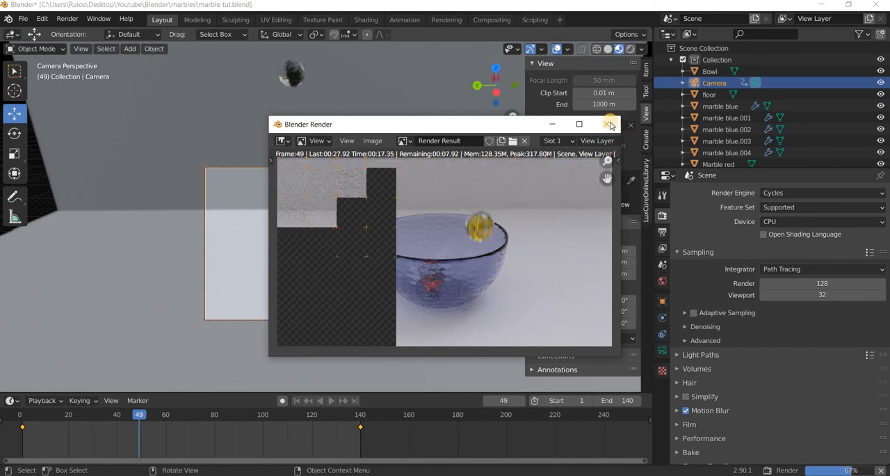
{"action": "key", "text": "Escape"}
Select the floor and give it a new material named bg.
{"action": "left_click", "coordinate": [143, 251]}
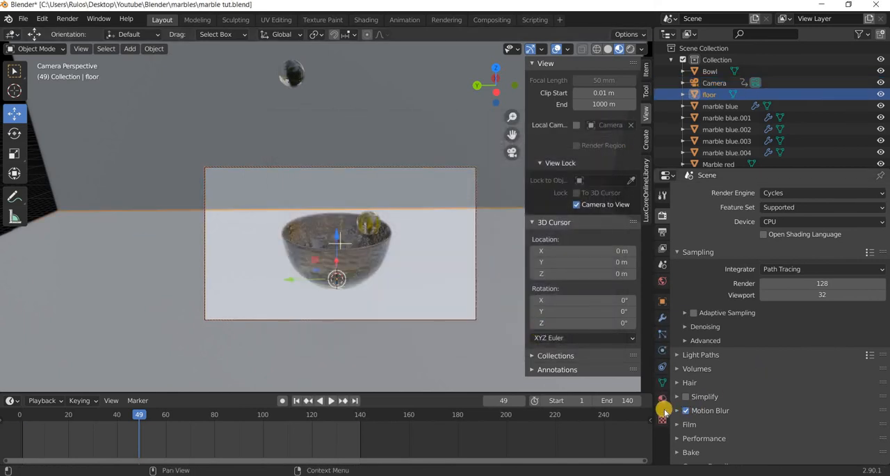
{"action": "left_click", "coordinate": [662, 402]}
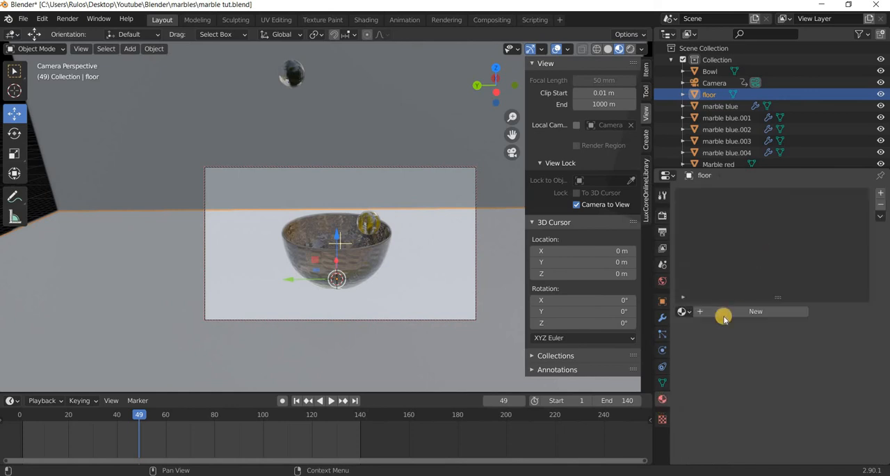
{"action": "left_click", "coordinate": [736, 310]}
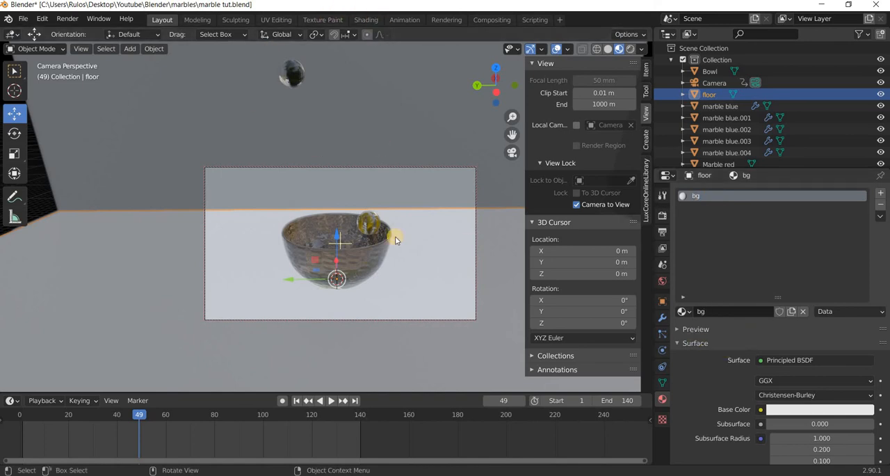
In the Shading workspace, start Principled Texture Setup on the bg material's Principled BSDF node.
{"action": "left_click", "coordinate": [366, 20]}
{"action": "scroll", "coordinate": [371, 363], "scroll_direction": "down", "scroll_amount": 2}
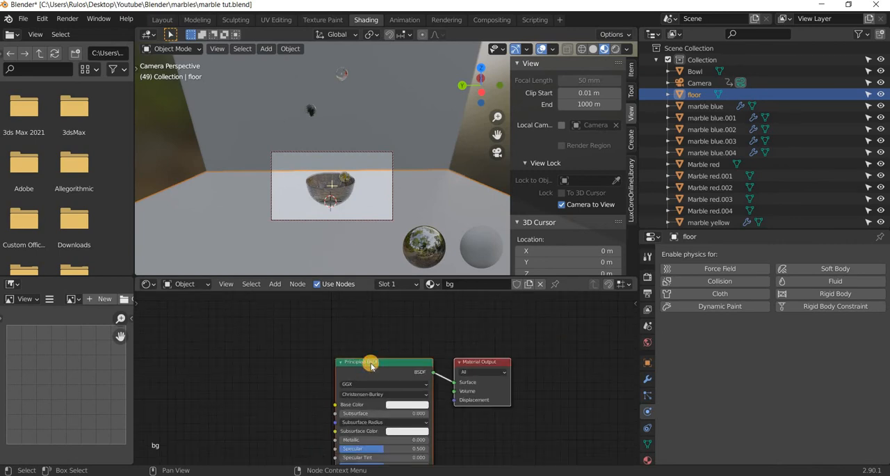
{"action": "left_click", "coordinate": [370, 363]}
{"action": "key", "text": "ctrl+shift+t"}
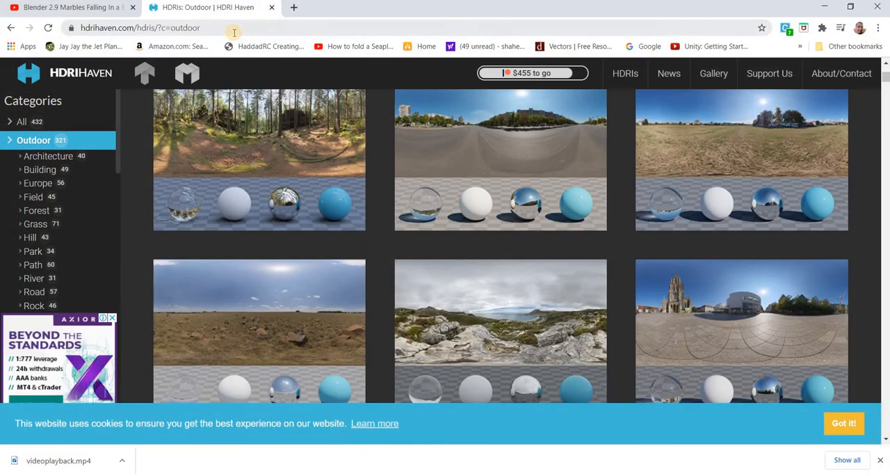
Switch to the web browser, search for ccotextures, and open the CC0 Textures website.
{"action": "left_click", "coordinate": [234, 33]}
{"action": "type", "text": "c"}
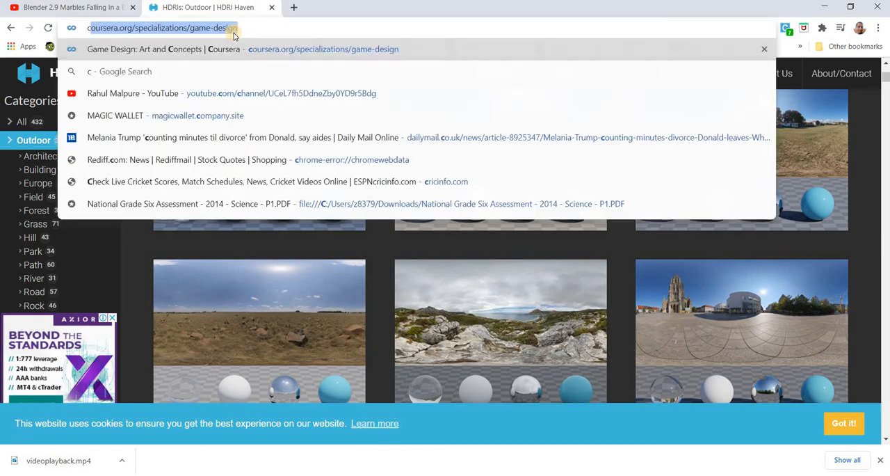
{"action": "type", "text": "cotextu"}
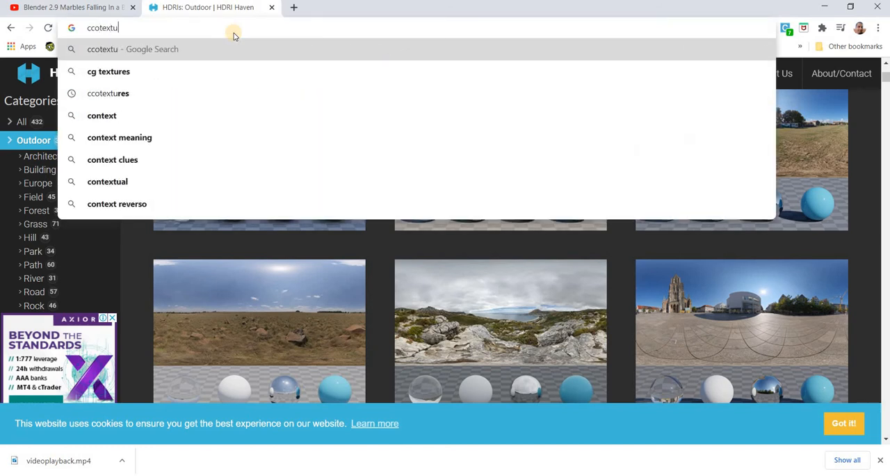
{"action": "key", "text": "Down"}
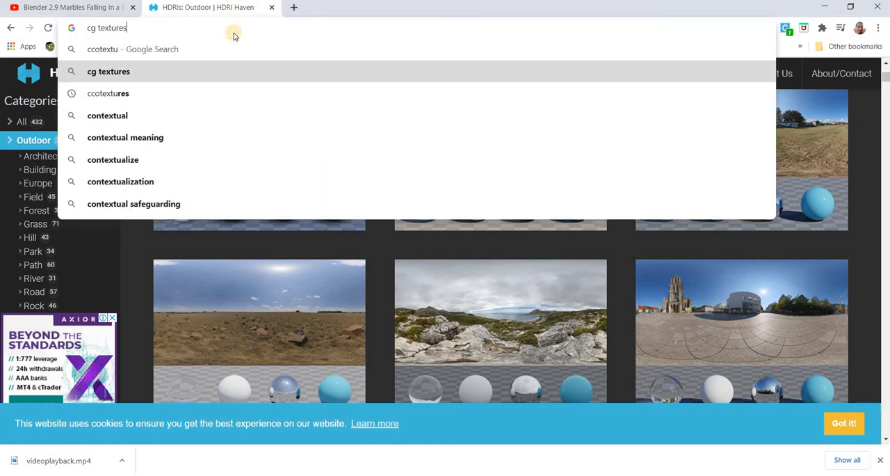
{"action": "key", "text": "Down"}
{"action": "key", "text": "Return"}
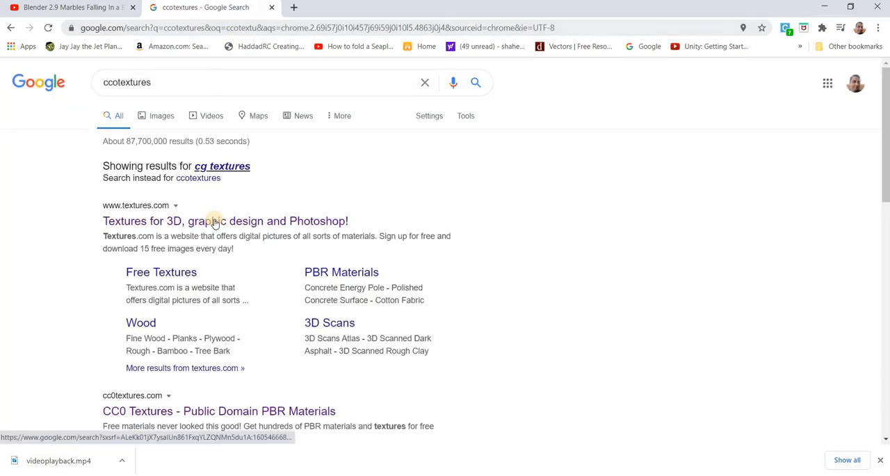
{"action": "scroll", "coordinate": [201, 239], "scroll_direction": "down", "scroll_amount": 3}
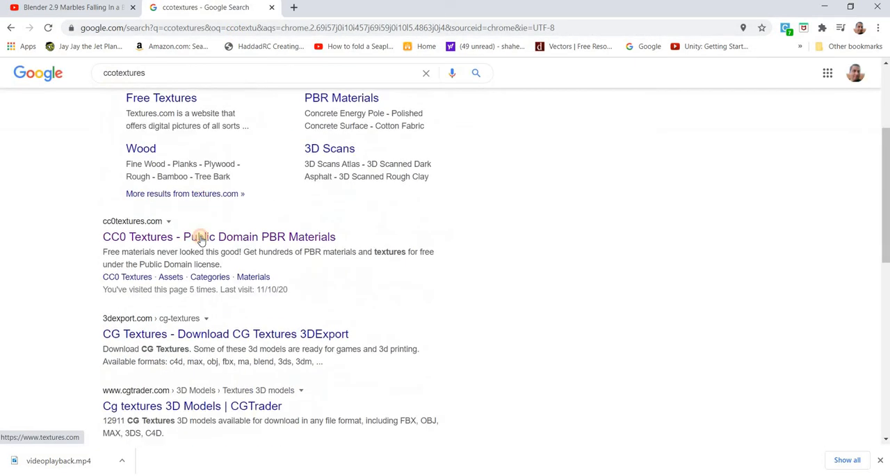
{"action": "left_click", "coordinate": [199, 234]}
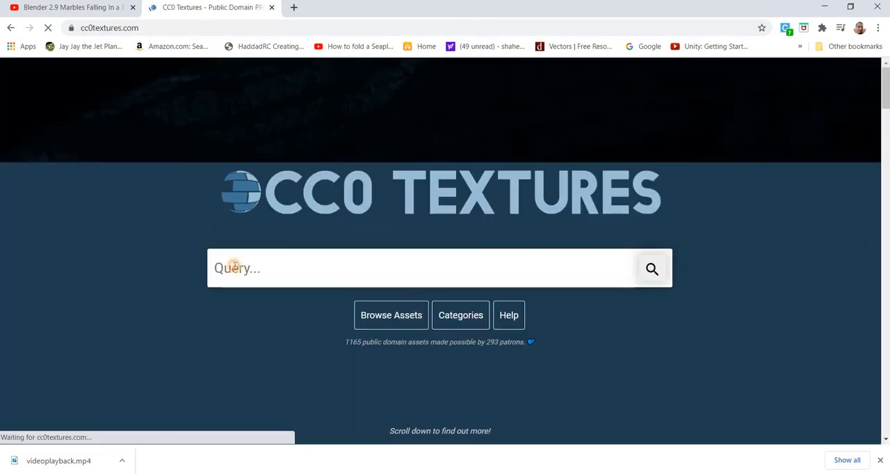
Search CC0 Textures for wood and look through the wood materials.
{"action": "left_click", "coordinate": [233, 264]}
{"action": "type", "text": "wood"}
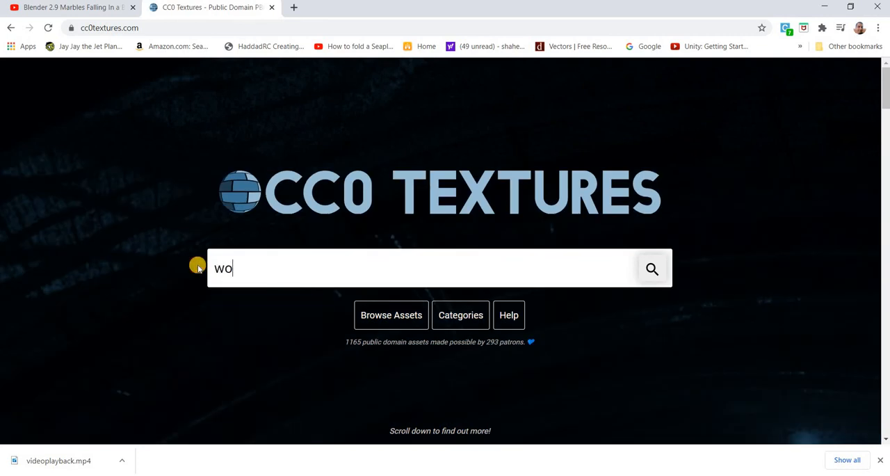
{"action": "key", "text": "Return"}
{"action": "scroll", "coordinate": [437, 286], "scroll_direction": "down", "scroll_amount": 3}
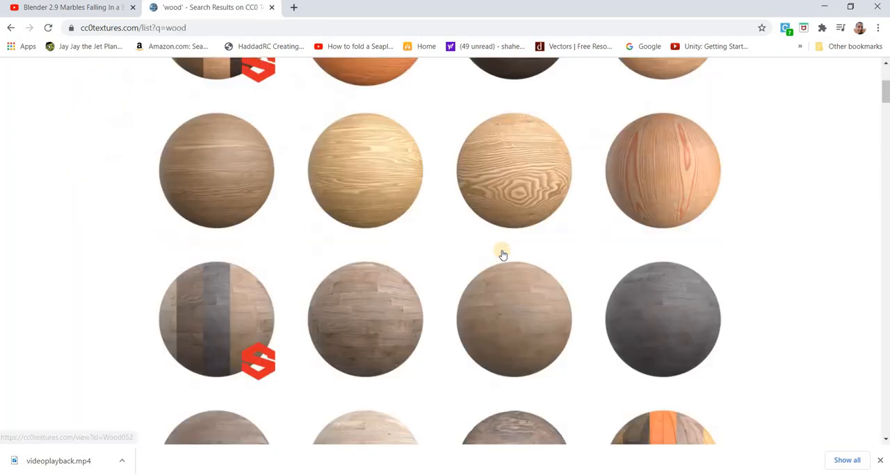
{"action": "scroll", "coordinate": [618, 350], "scroll_direction": "up", "scroll_amount": 3}
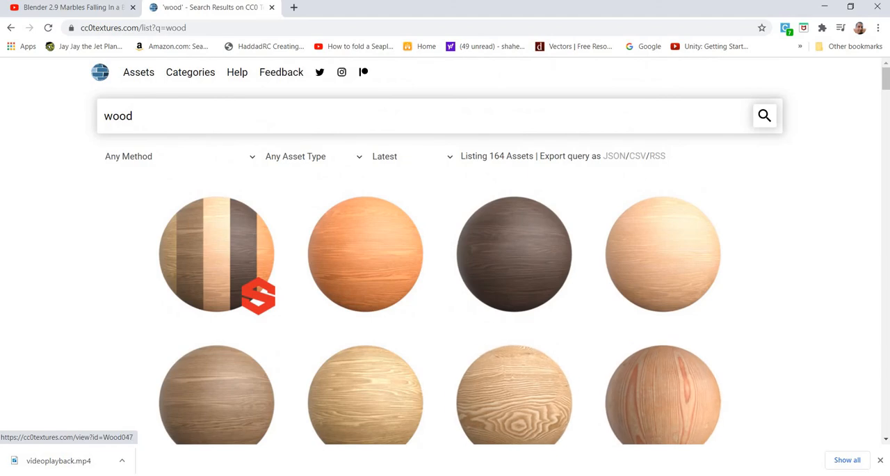
Switch back to Blender and apply the four Wood050_2K texture maps from the 3D Assets\wood folder to the bg material.
{"action": "key", "text": "alt+Tab"}
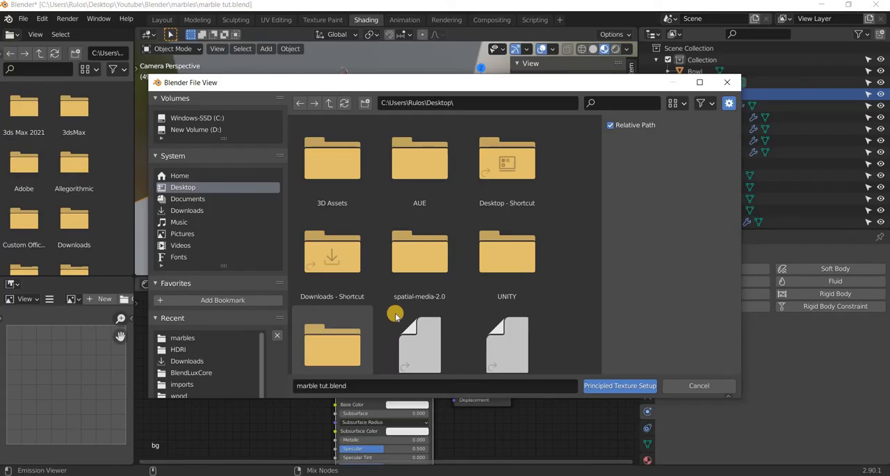
{"action": "double_click", "coordinate": [334, 164]}
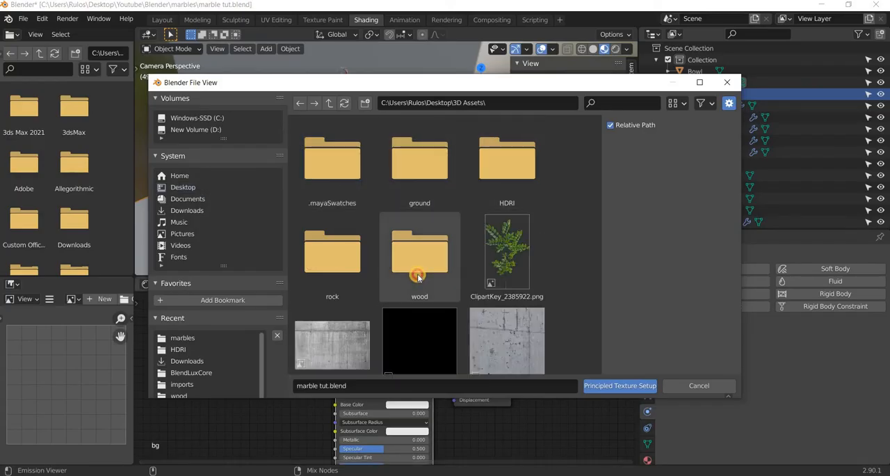
{"action": "double_click", "coordinate": [418, 276]}
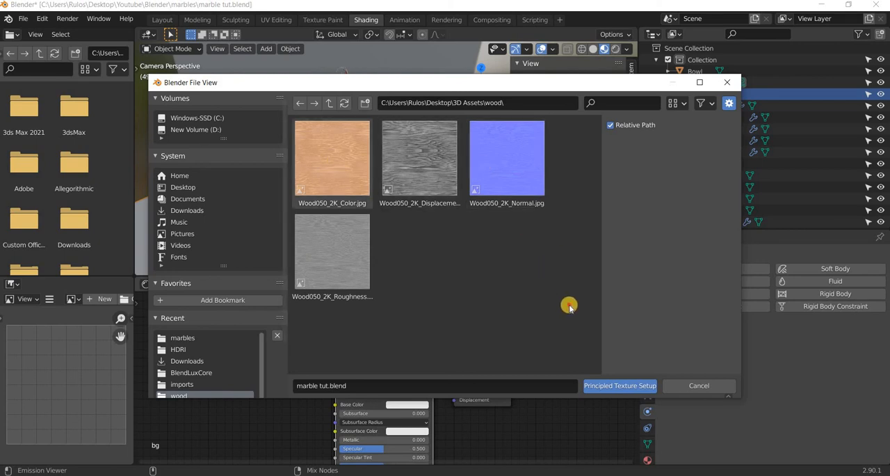
{"action": "left_click_drag", "start_coordinate": [569, 306], "coordinate": [329, 103]}
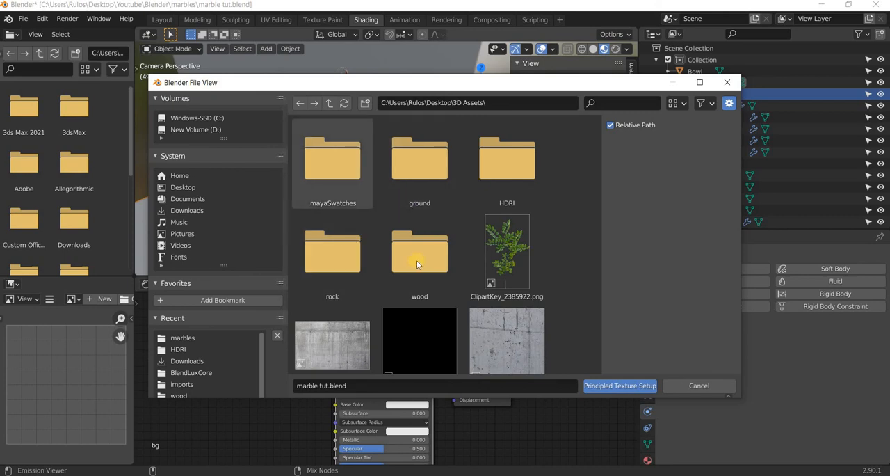
{"action": "scroll", "coordinate": [418, 263], "scroll_direction": "down", "scroll_amount": 2}
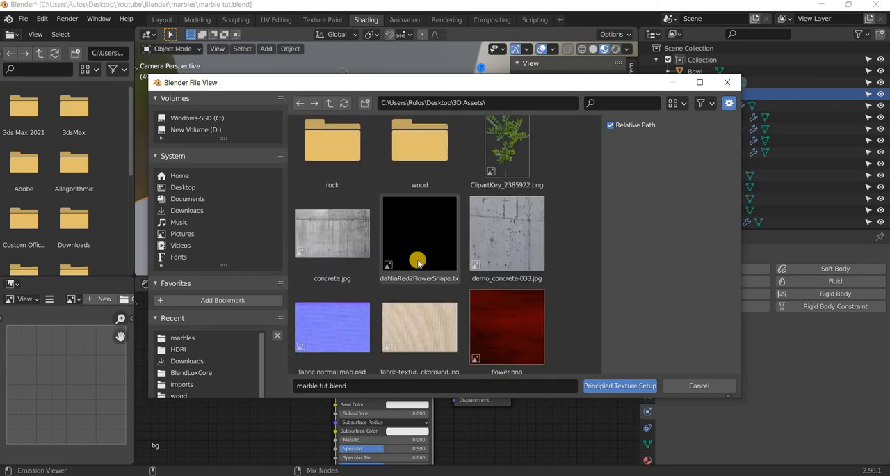
{"action": "left_click", "coordinate": [425, 153]}
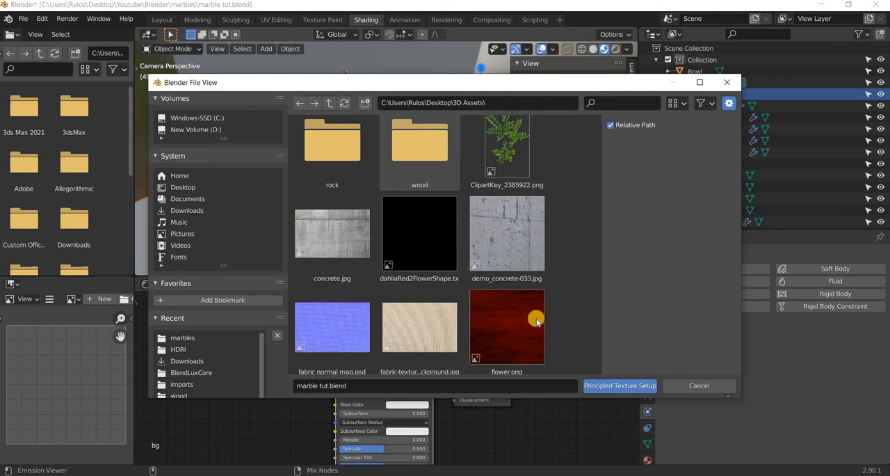
{"action": "left_click_drag", "start_coordinate": [324, 155], "coordinate": [591, 385]}
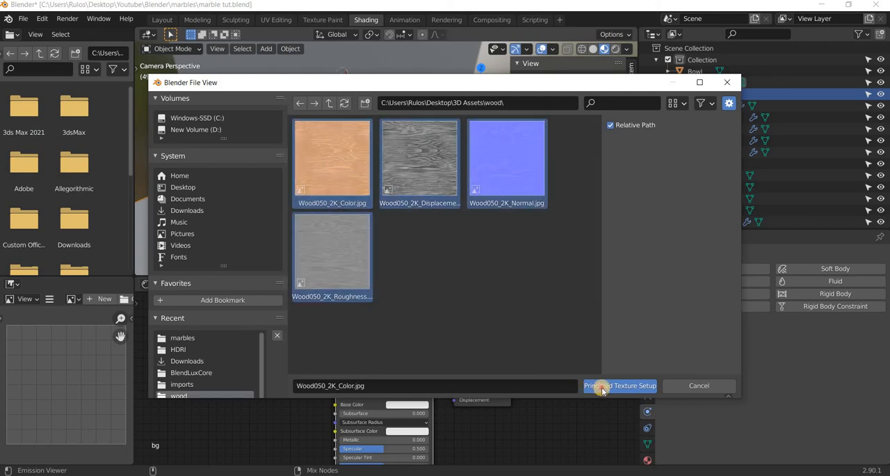
{"action": "left_click", "coordinate": [590, 385]}
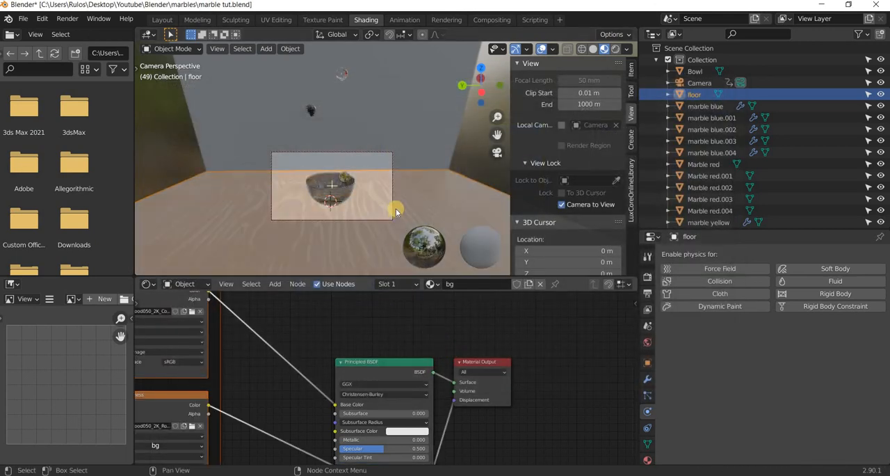
Select the wall and assign it the existing bg material.
{"action": "left_click", "coordinate": [377, 113]}
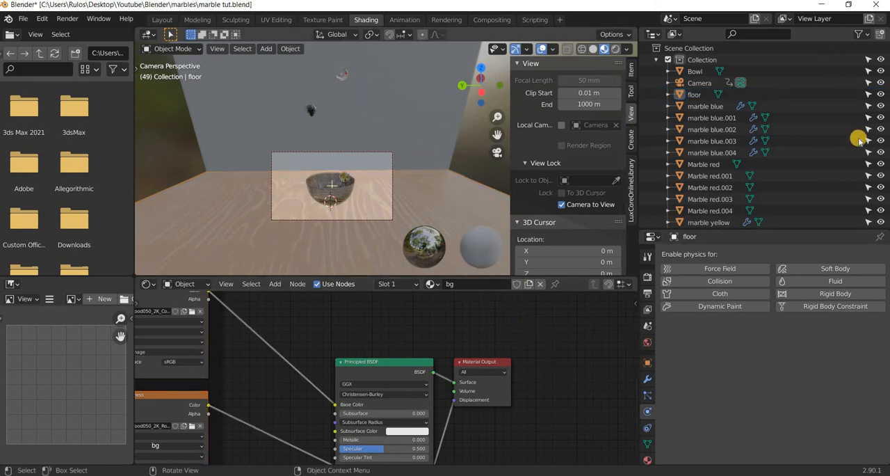
{"action": "scroll", "coordinate": [855, 167], "scroll_direction": "down", "scroll_amount": 5}
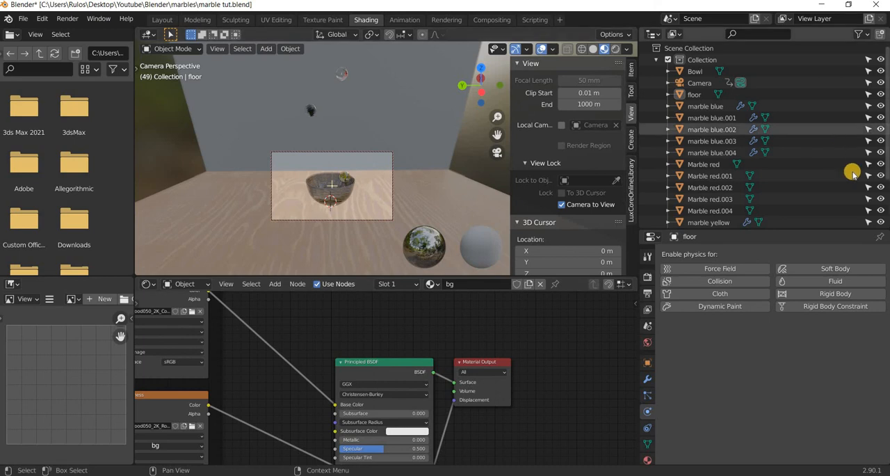
{"action": "left_click", "coordinate": [415, 90]}
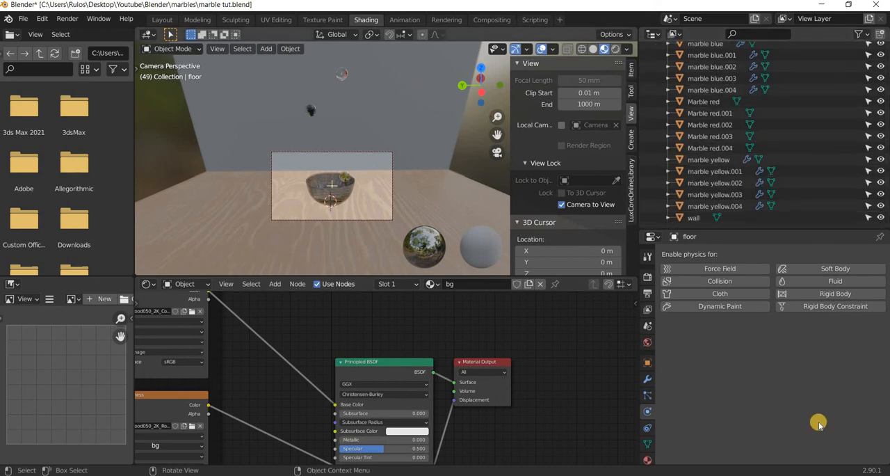
{"action": "left_click", "coordinate": [648, 458]}
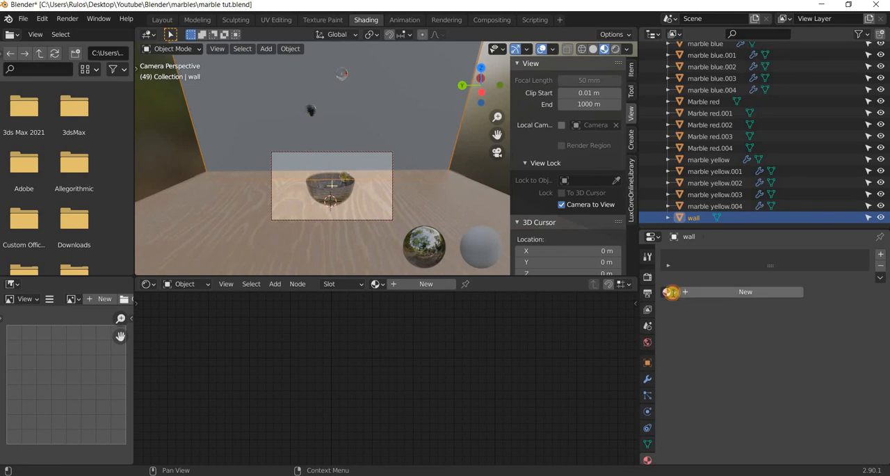
{"action": "left_click", "coordinate": [671, 292]}
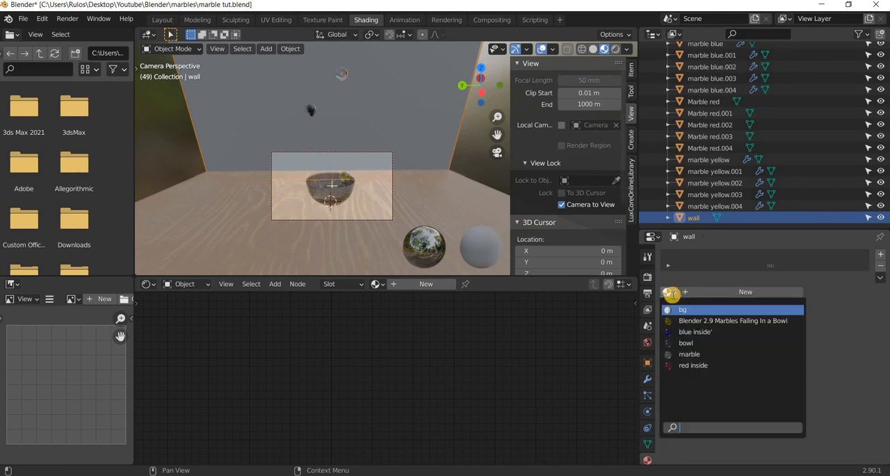
{"action": "left_click", "coordinate": [323, 244]}
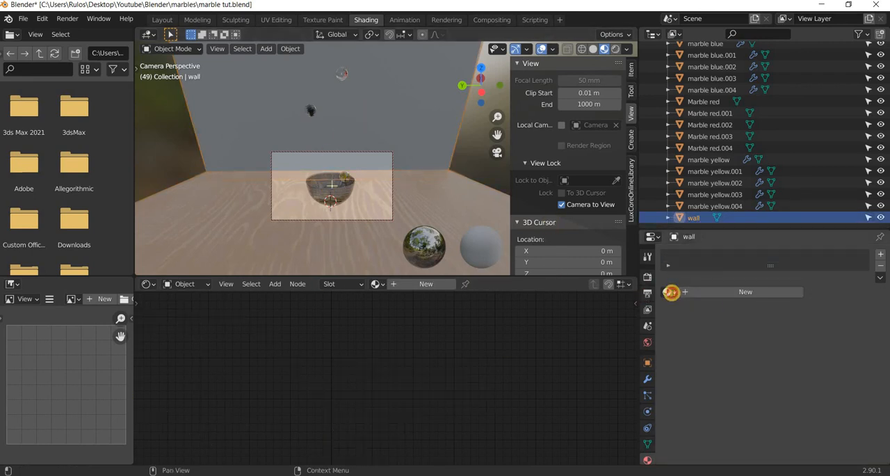
{"action": "left_click", "coordinate": [670, 292]}
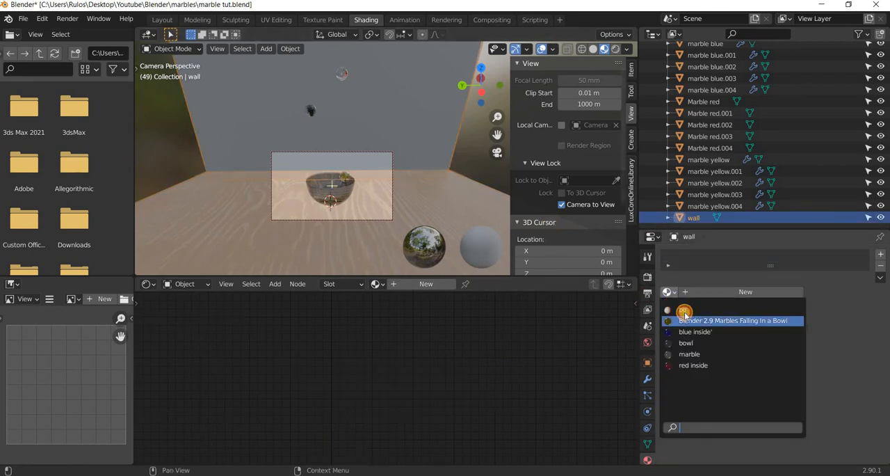
{"action": "left_click", "coordinate": [684, 310]}
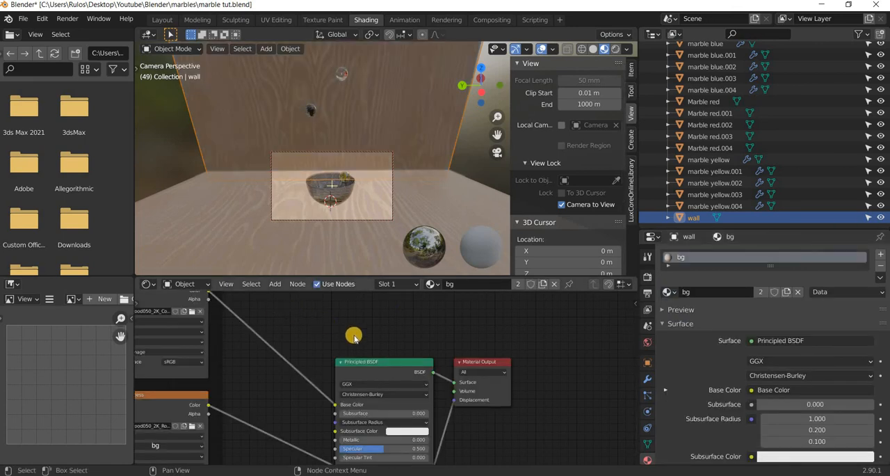
Open the floor in the UV Editing workspace and select all of its UVs.
{"action": "left_click", "coordinate": [348, 253]}
{"action": "left_click", "coordinate": [348, 253]}
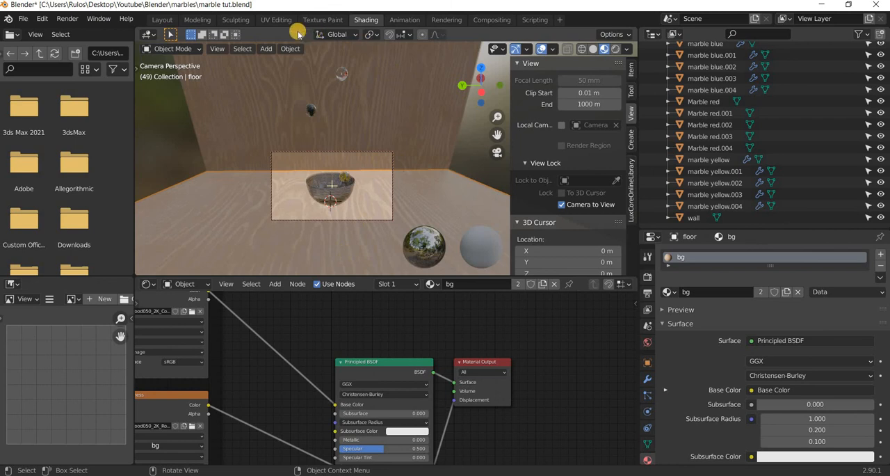
{"action": "left_click", "coordinate": [276, 19]}
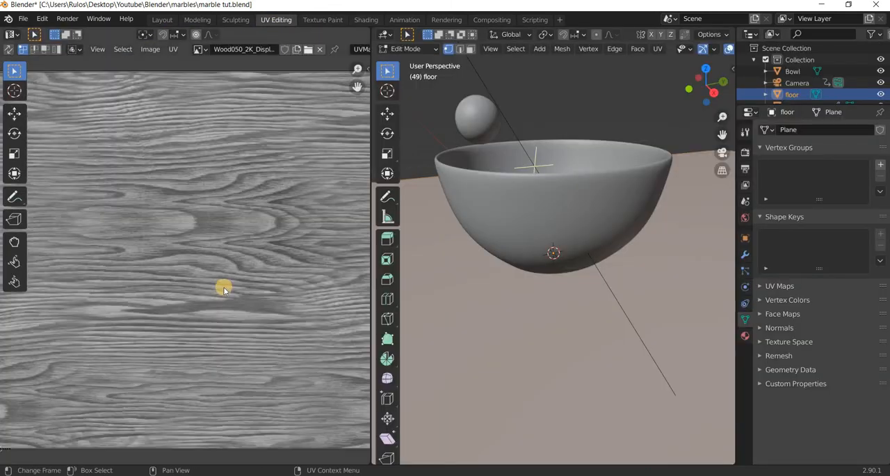
{"action": "scroll", "coordinate": [223, 289], "scroll_direction": "down", "scroll_amount": 8}
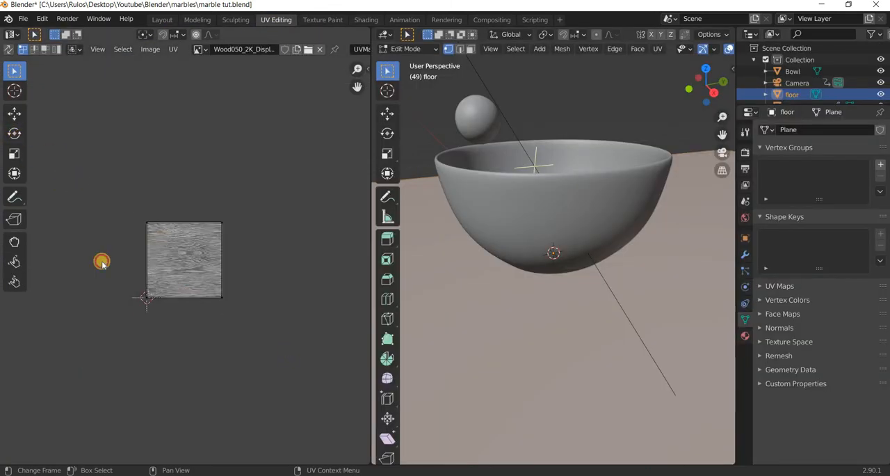
{"action": "left_click_drag", "start_coordinate": [125, 195], "coordinate": [267, 335]}
Show the viewport in Material Preview and rotate the floor's UVs about a quarter turn so the wood grain runs along the wall.
{"action": "left_click", "coordinate": [14, 134]}
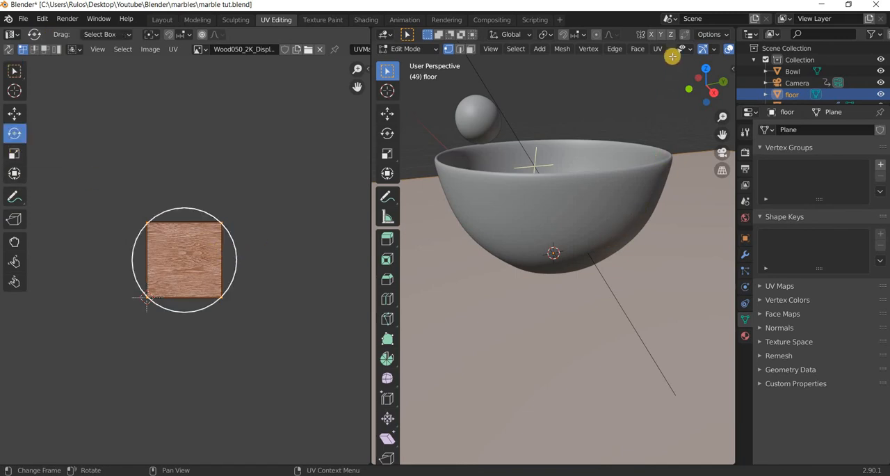
{"action": "scroll", "coordinate": [709, 48], "scroll_direction": "down", "scroll_amount": 3}
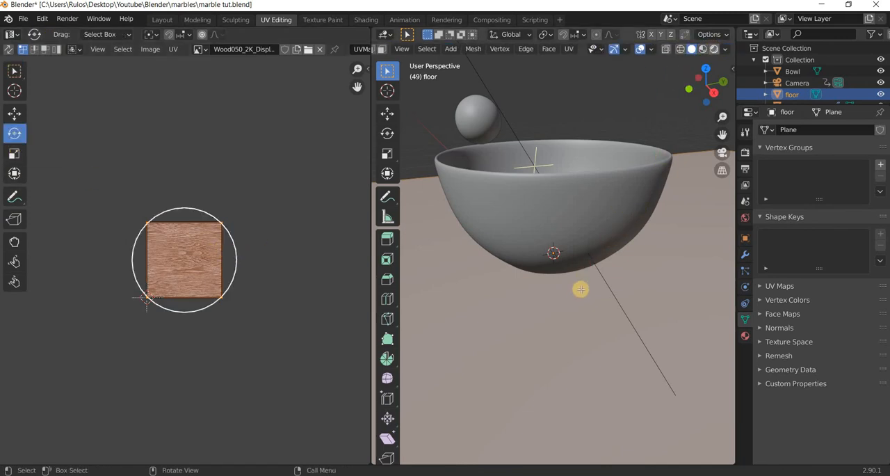
{"action": "scroll", "coordinate": [566, 293], "scroll_direction": "down", "scroll_amount": 5}
{"action": "scroll", "coordinate": [613, 335], "scroll_direction": "down", "scroll_amount": 4}
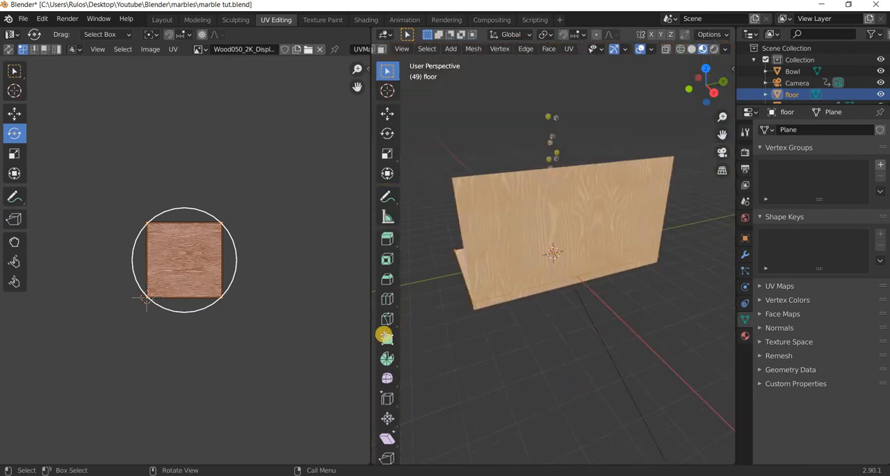
{"action": "middle_click_drag", "start_coordinate": [646, 283], "coordinate": [429, 300]}
{"action": "scroll", "coordinate": [430, 297], "scroll_direction": "up", "scroll_amount": 5}
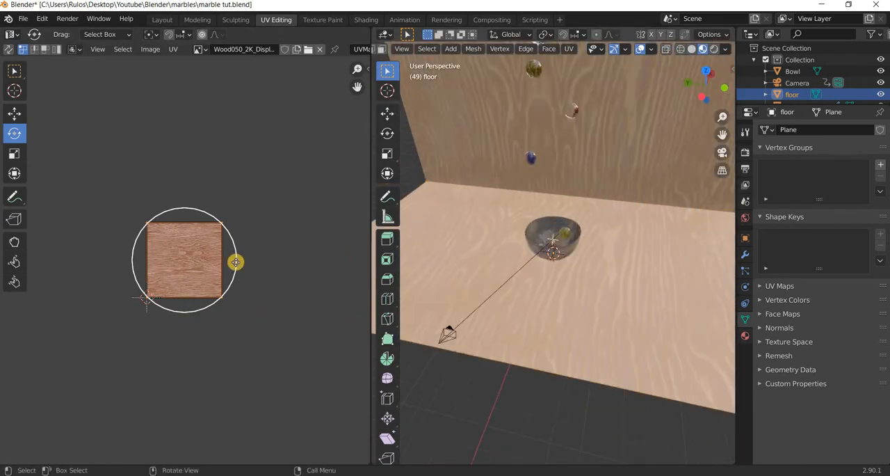
{"action": "left_click_drag", "start_coordinate": [225, 188], "coordinate": [177, 62]}
{"action": "left_click_drag", "start_coordinate": [197, 96], "coordinate": [177, 61]}
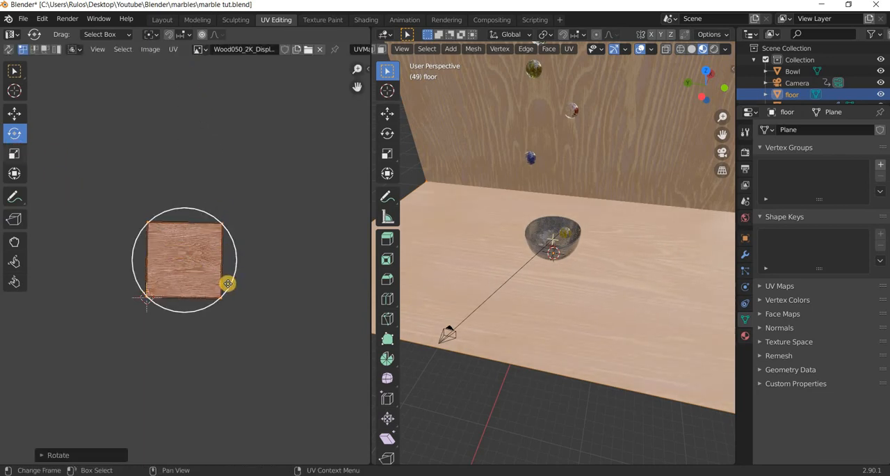
Scale the floor's UVs up to about 2.3 times their size and leave Edit Mode.
{"action": "key", "text": "shift+space"}
{"action": "key", "text": "s"}
{"action": "left_click_drag", "start_coordinate": [284, 316], "coordinate": [290, 322]}
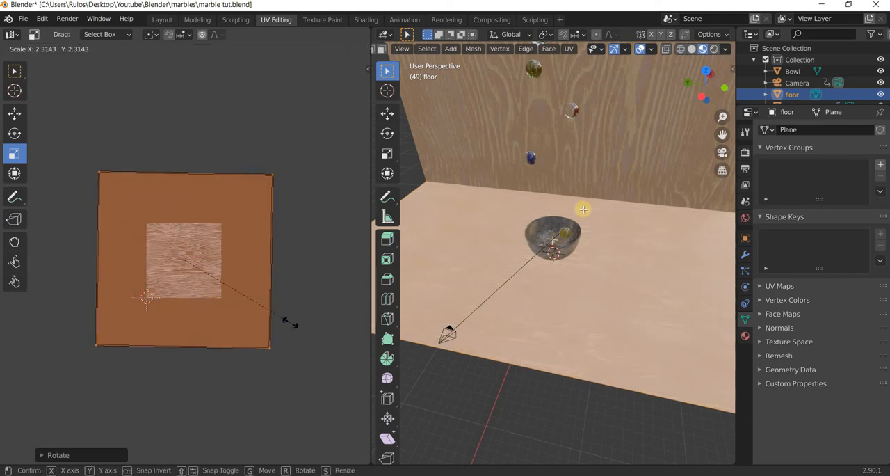
{"action": "left_click", "coordinate": [649, 148]}
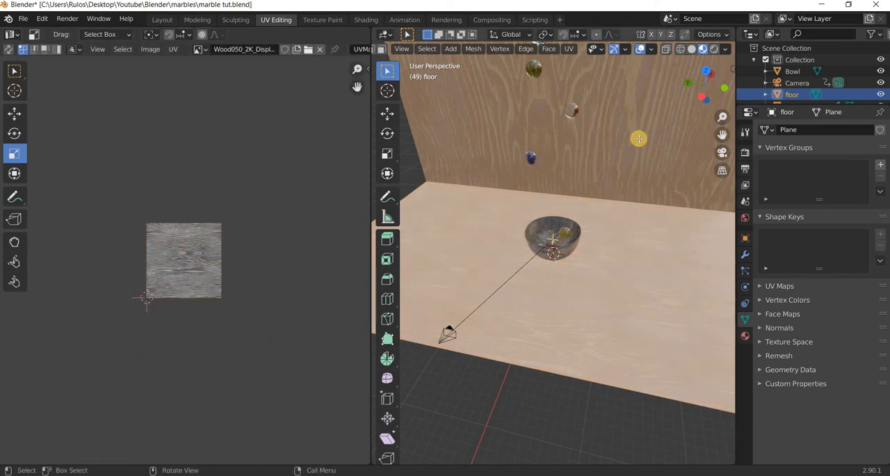
{"action": "key", "text": "Tab"}
Open the wall for editing and rotate all of its UVs about a quarter turn so the wood grain runs horizontally.
{"action": "left_click", "coordinate": [636, 132]}
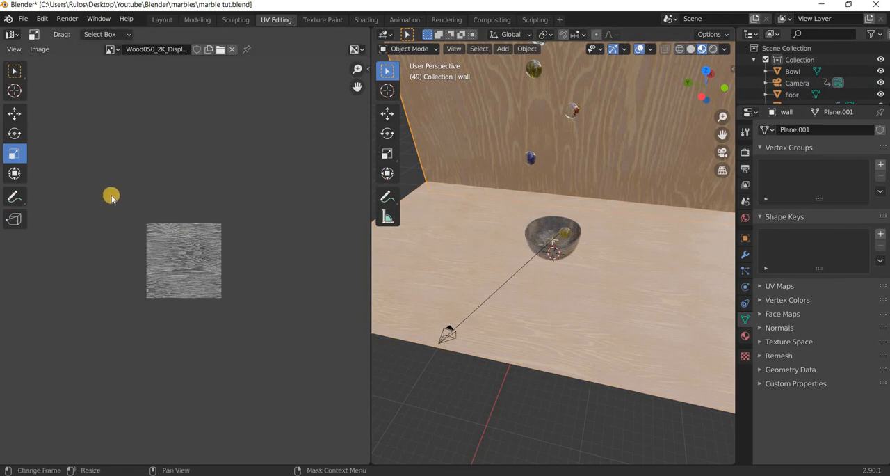
{"action": "key", "text": "Tab"}
{"action": "key", "text": "a"}
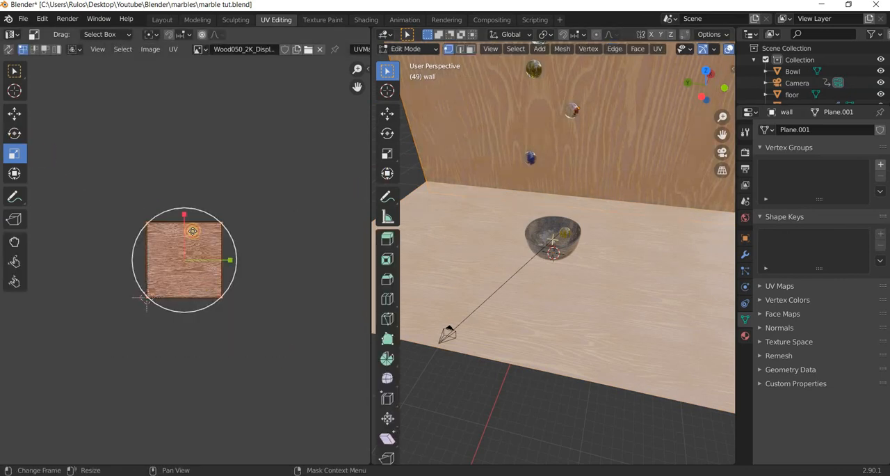
{"action": "left_click", "coordinate": [15, 133]}
{"action": "left_click_drag", "start_coordinate": [228, 234], "coordinate": [231, 281]}
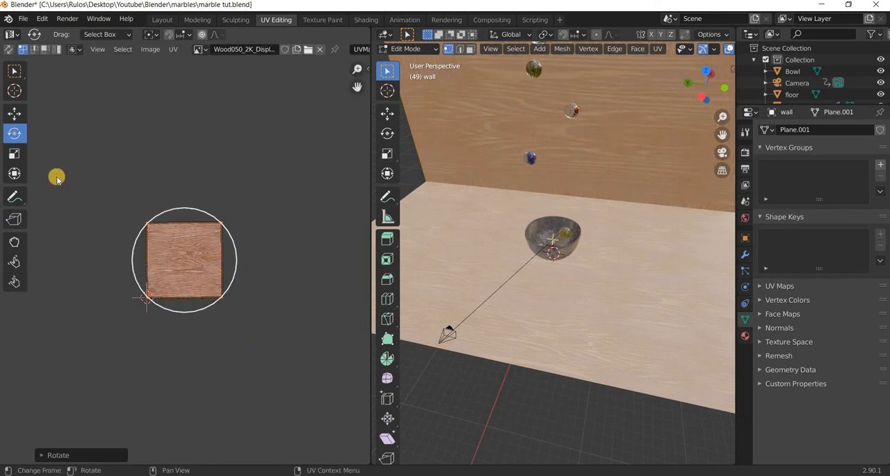
Scale the wall's UVs up to about 2.45 times their size and leave Edit Mode.
{"action": "key", "text": "s"}
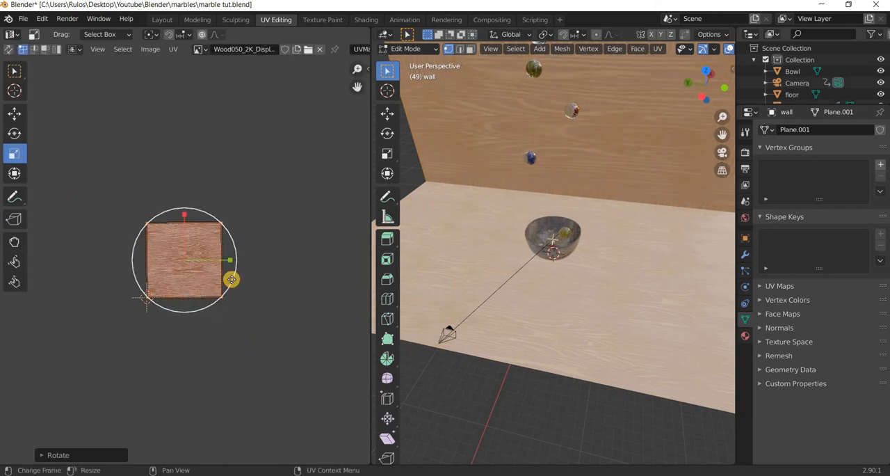
{"action": "left_click_drag", "start_coordinate": [267, 305], "coordinate": [297, 330]}
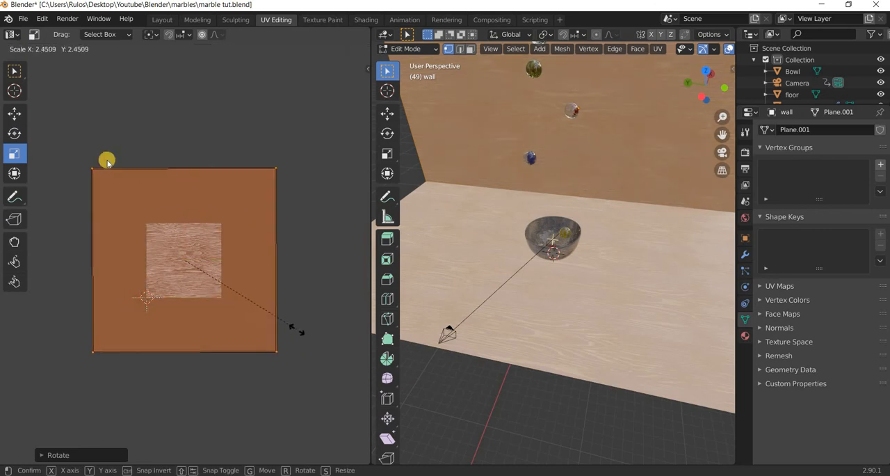
{"action": "left_click", "coordinate": [441, 199]}
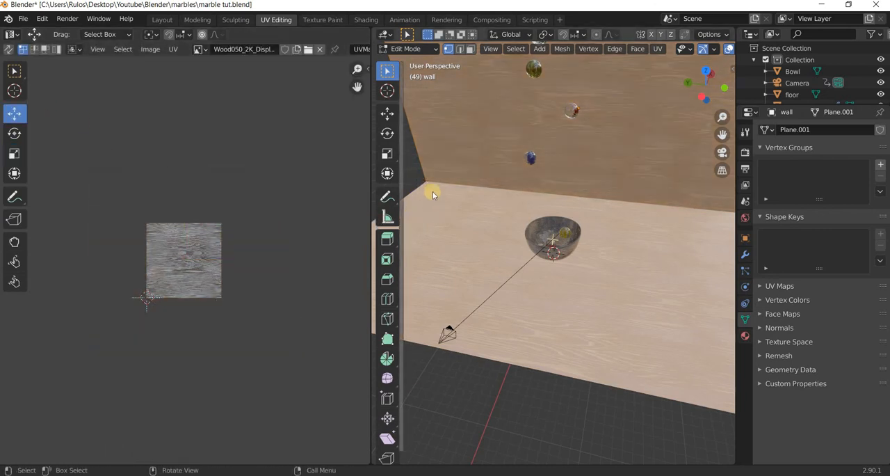
{"action": "key", "text": "Tab"}
Select the floor together with the wall, inspect the textured set from the side, and return to the Layout workspace.
{"action": "left_click", "coordinate": [460, 215], "text": "shift"}
{"action": "scroll", "coordinate": [552, 322], "scroll_direction": "down", "scroll_amount": 4}
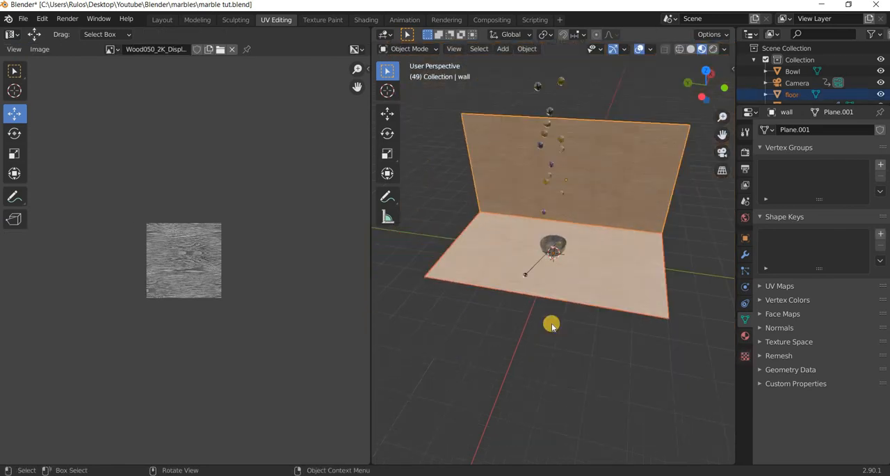
{"action": "middle_click_drag", "start_coordinate": [508, 301], "coordinate": [495, 266]}
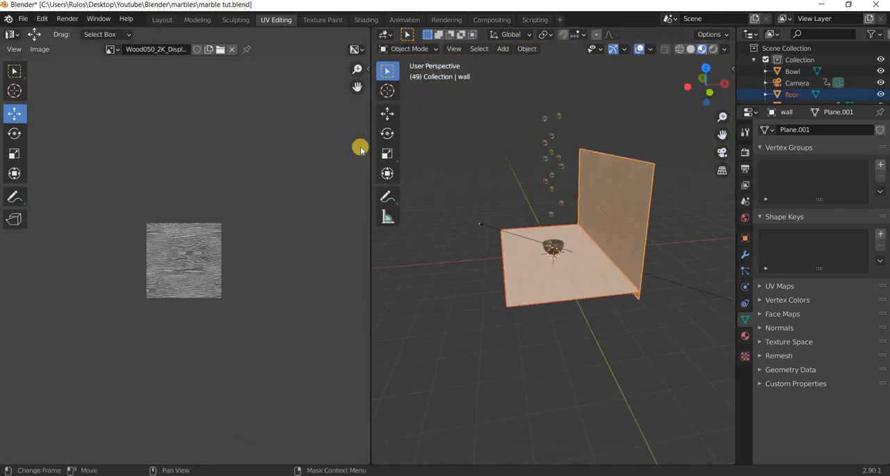
{"action": "left_click", "coordinate": [221, 81]}
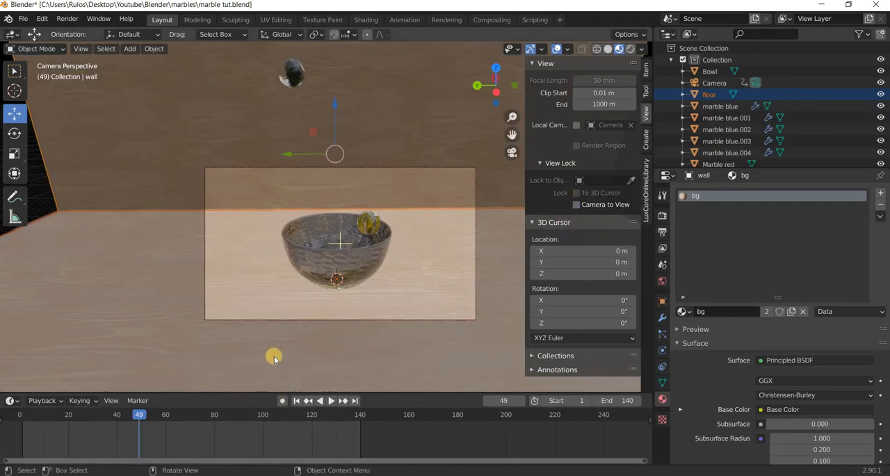
Move the floor and wall together along X, farther from the camera, and check the camera view at frame 4.
{"action": "middle_click_drag", "start_coordinate": [274, 358], "coordinate": [487, 213]}
{"action": "key", "text": "g"}
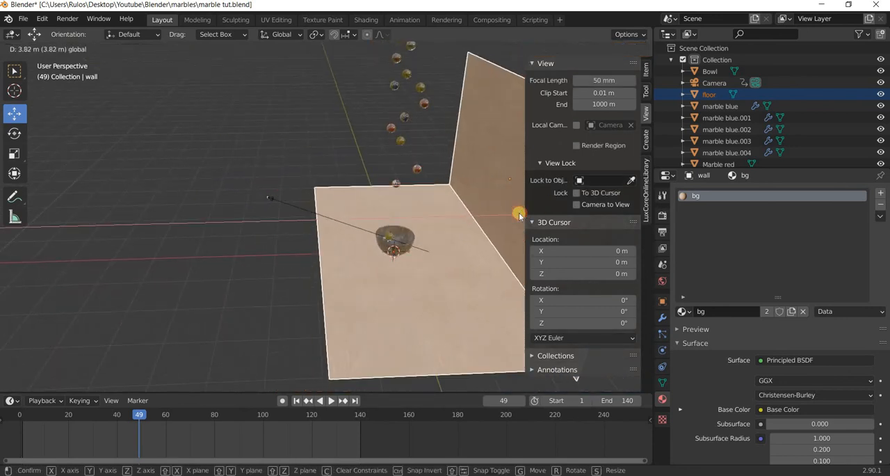
{"action": "left_click", "coordinate": [236, 341]}
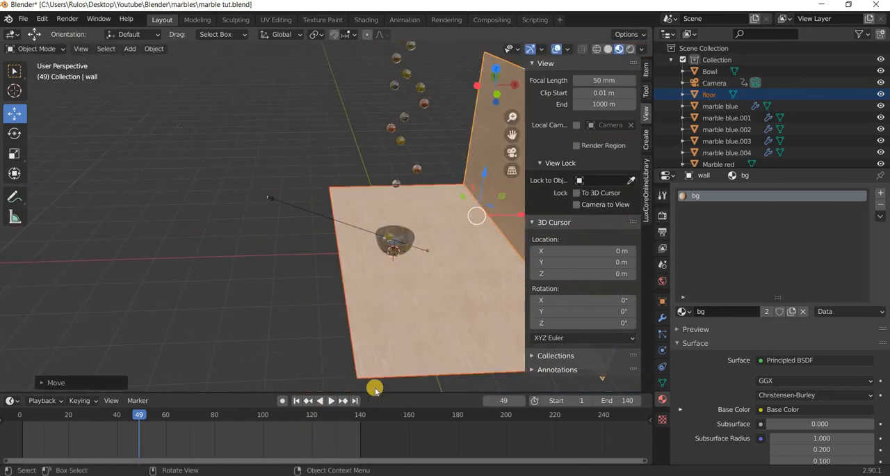
{"action": "key", "text": "KP_0"}
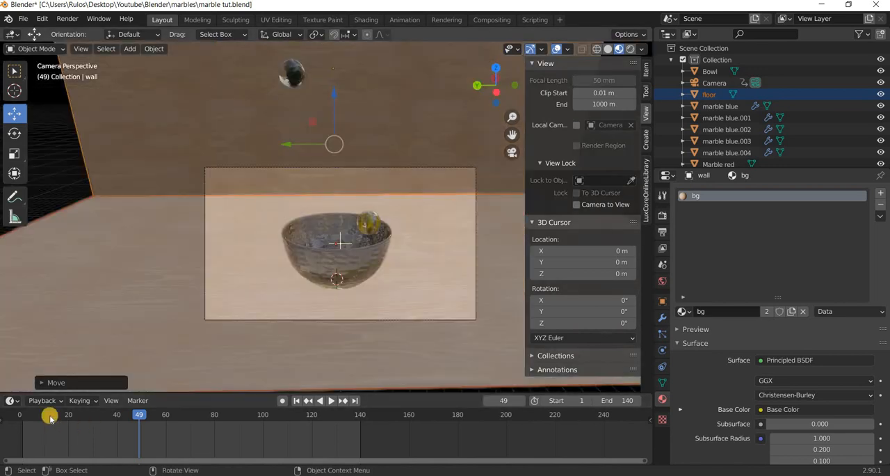
{"action": "left_click", "coordinate": [29, 414]}
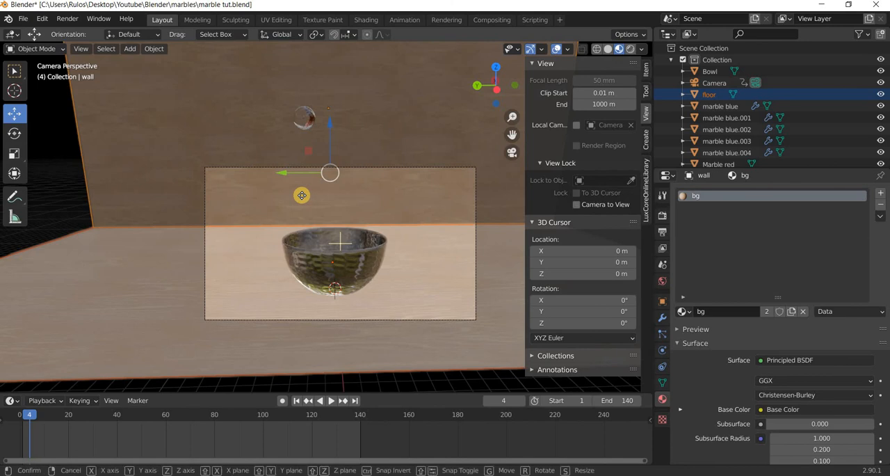
Try to raise the floor and wall along Z, and undo the move.
{"action": "left_click_drag", "start_coordinate": [301, 174], "coordinate": [344, 188]}
{"action": "key", "text": "z"}
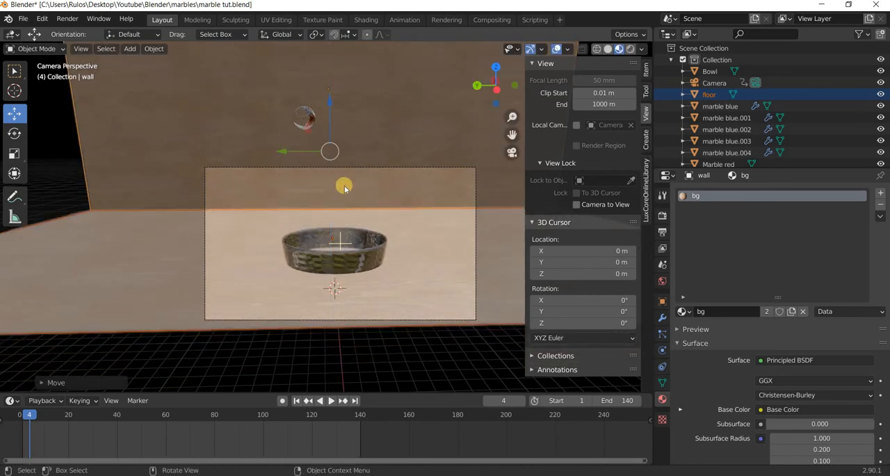
{"action": "key", "text": "ctrl+z"}
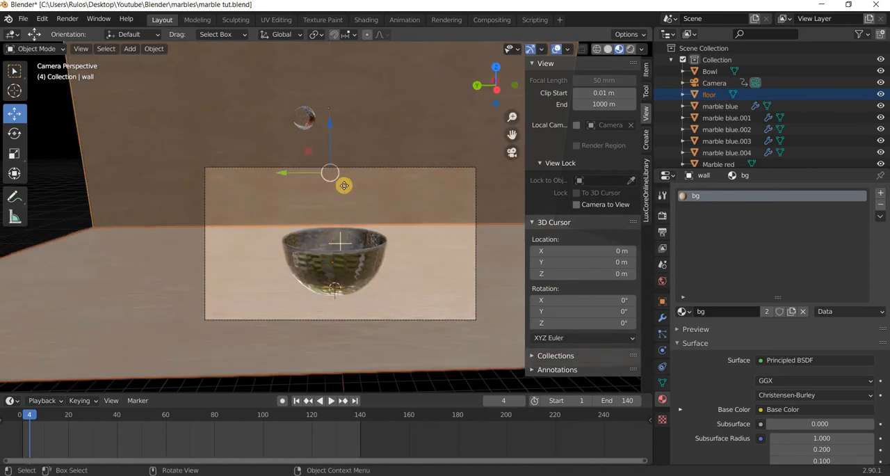
Move the floor and wall farther back along X, play the animation to check the framing, and return to frame 3.
{"action": "key", "text": "g"}
{"action": "key", "text": "x"}
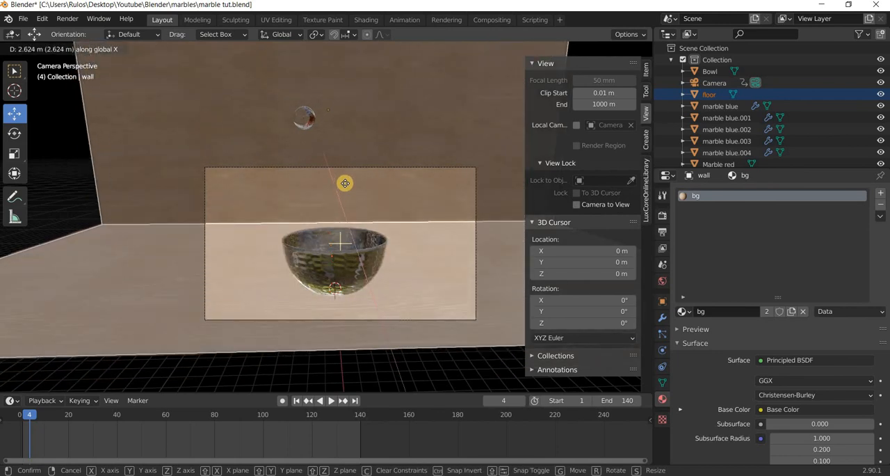
{"action": "left_click", "coordinate": [345, 183]}
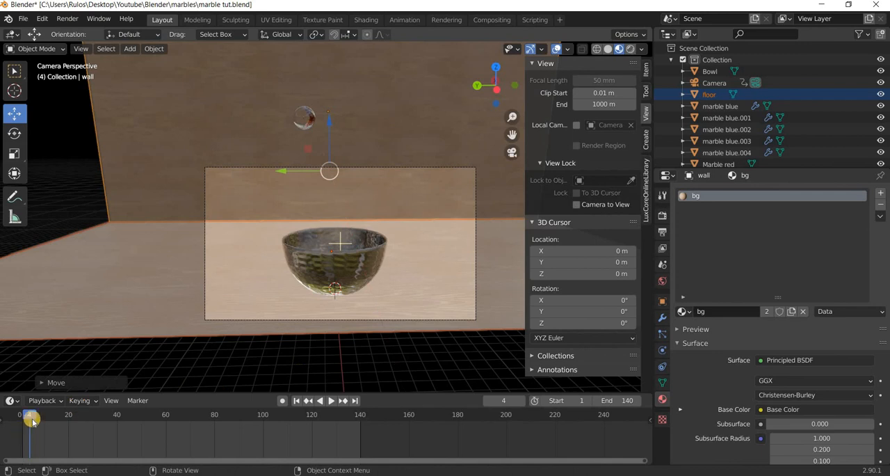
{"action": "key", "text": "space"}
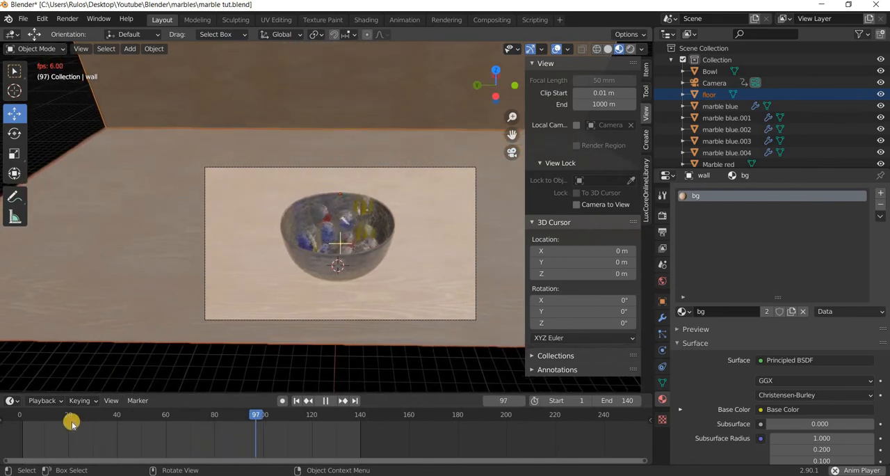
{"action": "key", "text": "space"}
{"action": "left_click_drag", "start_coordinate": [53, 411], "coordinate": [26, 414]}
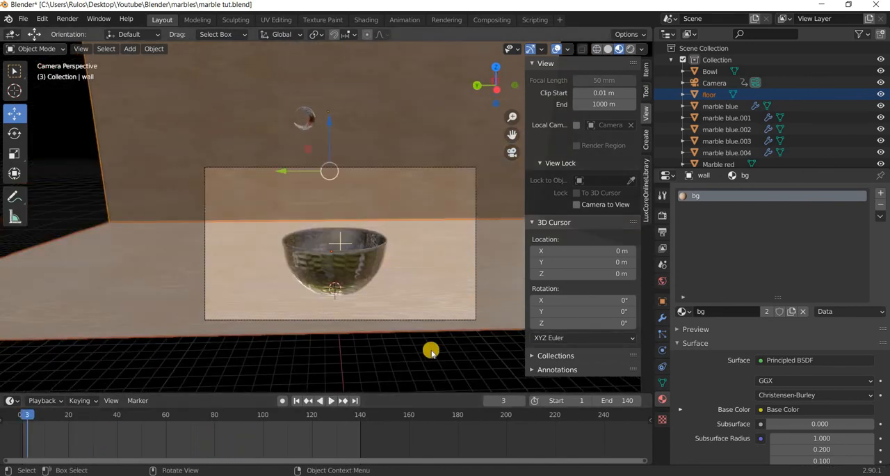
Set the camera's depth-of-field F-Stop to 0.1.
{"action": "left_click", "coordinate": [420, 322]}
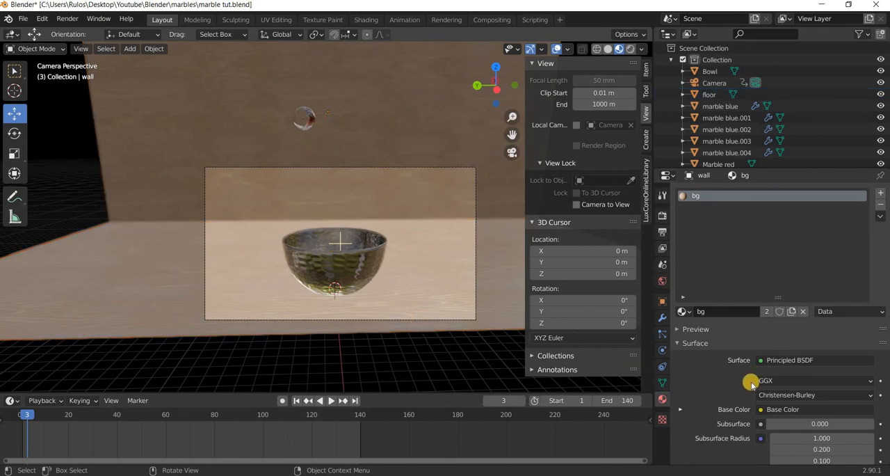
{"action": "left_click", "coordinate": [476, 317]}
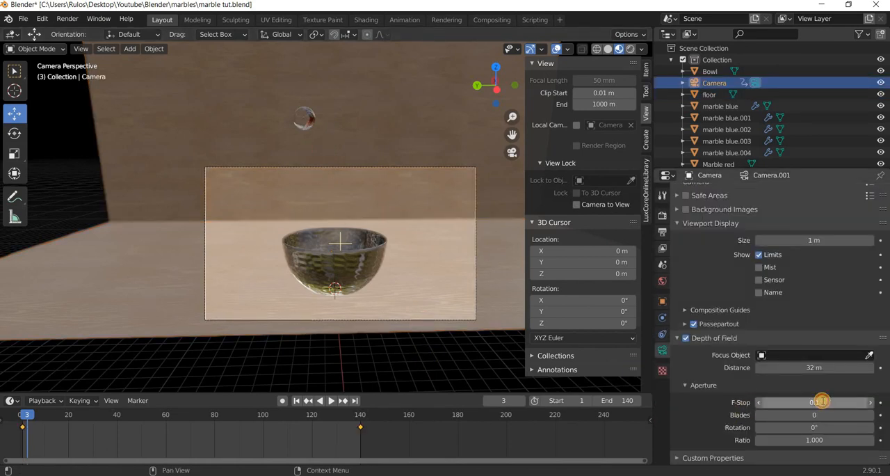
{"action": "left_click", "coordinate": [822, 402]}
{"action": "type", "text": "0.1"}
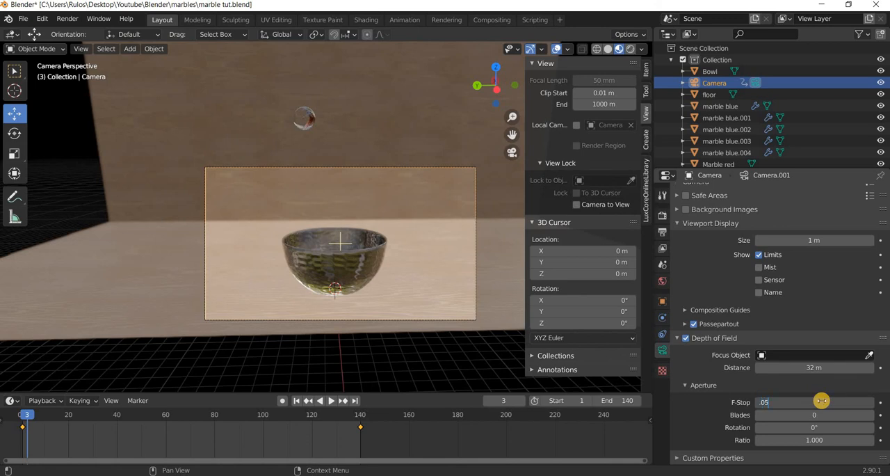
{"action": "key", "text": "Return"}
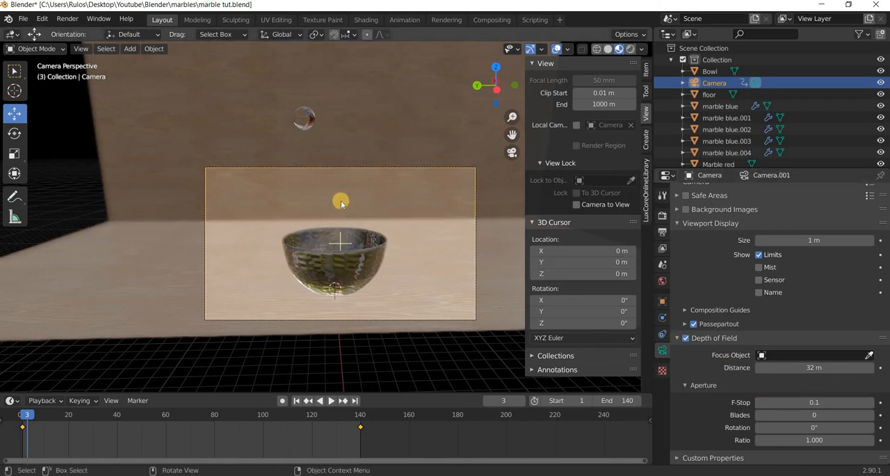
Play the animation to frame 66, start a test render of that frame, and stop and close the render after inspecting it.
{"action": "left_click", "coordinate": [332, 401]}
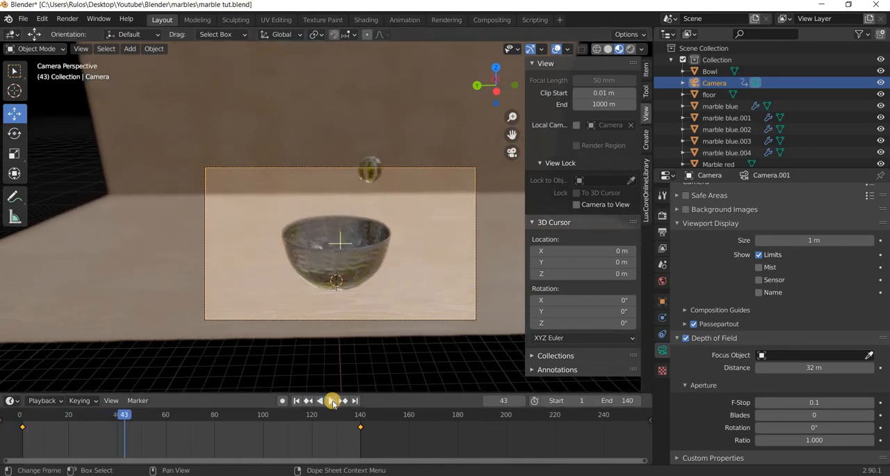
{"action": "left_click", "coordinate": [333, 402]}
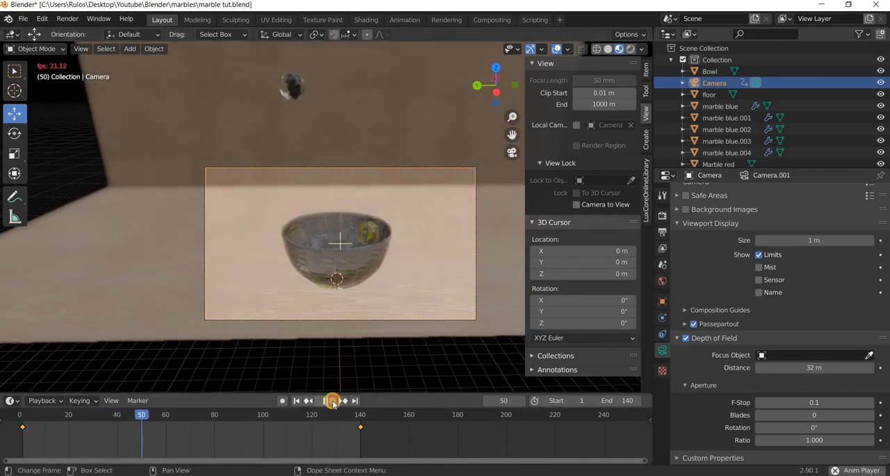
{"action": "left_click", "coordinate": [332, 401]}
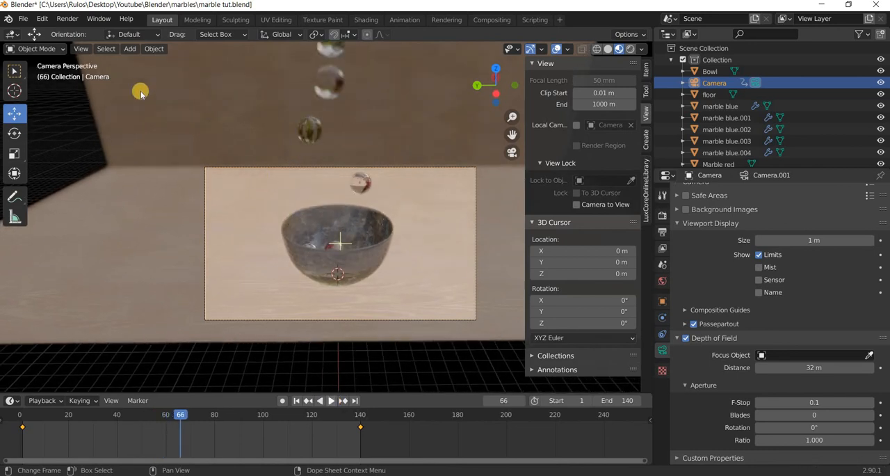
{"action": "left_click", "coordinate": [68, 19]}
{"action": "left_click", "coordinate": [91, 30]}
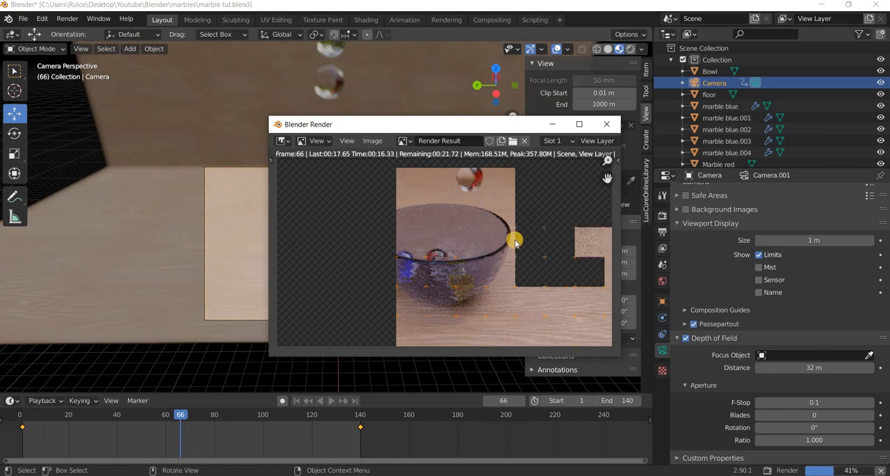
{"action": "key", "text": "Escape"}
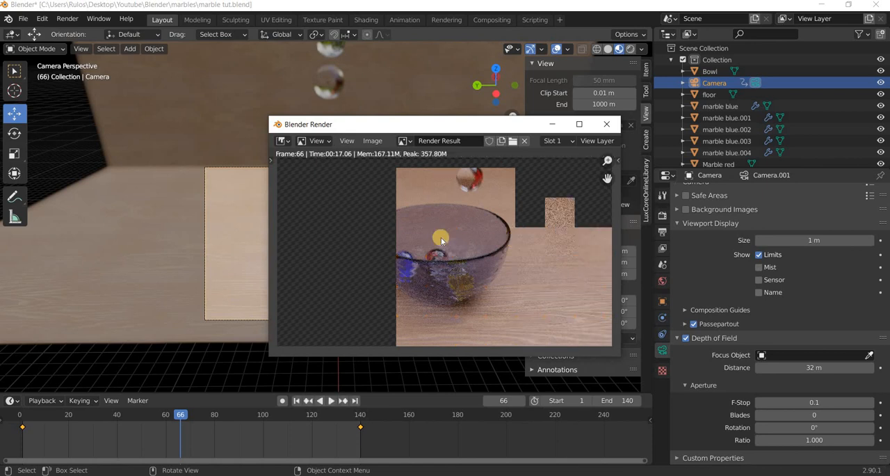
{"action": "left_click", "coordinate": [610, 125]}
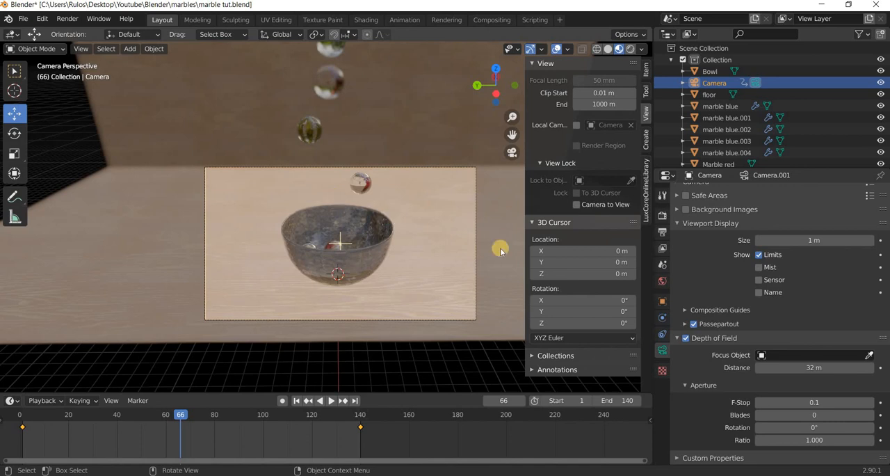
Set the FFmpeg video's output quality to High quality and save the Blender file.
{"action": "left_click", "coordinate": [662, 235]}
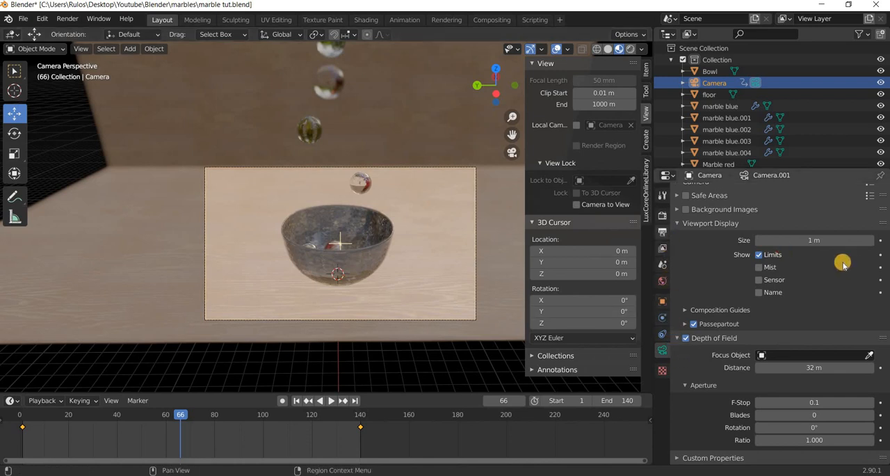
{"action": "scroll", "coordinate": [825, 208], "scroll_direction": "up", "scroll_amount": 1}
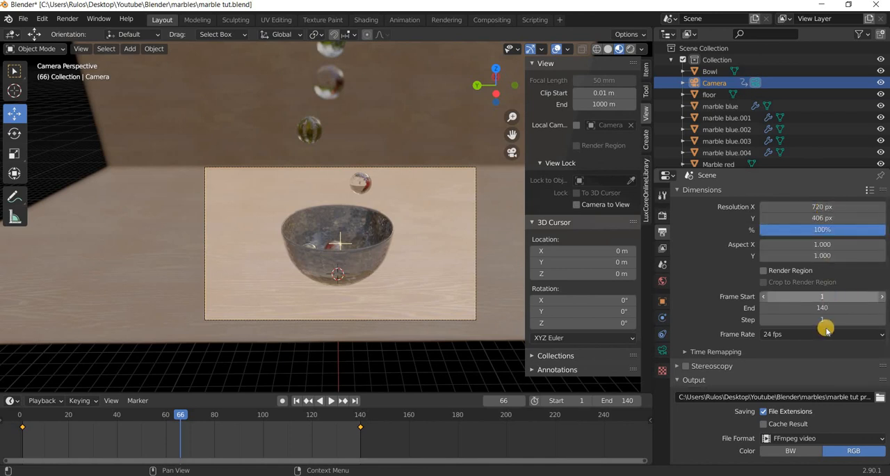
{"action": "scroll", "coordinate": [825, 327], "scroll_direction": "down", "scroll_amount": 6}
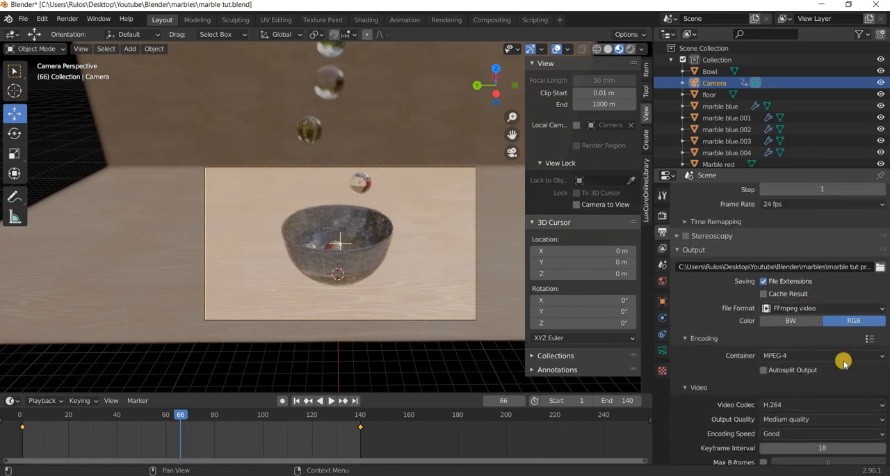
{"action": "left_click", "coordinate": [820, 418]}
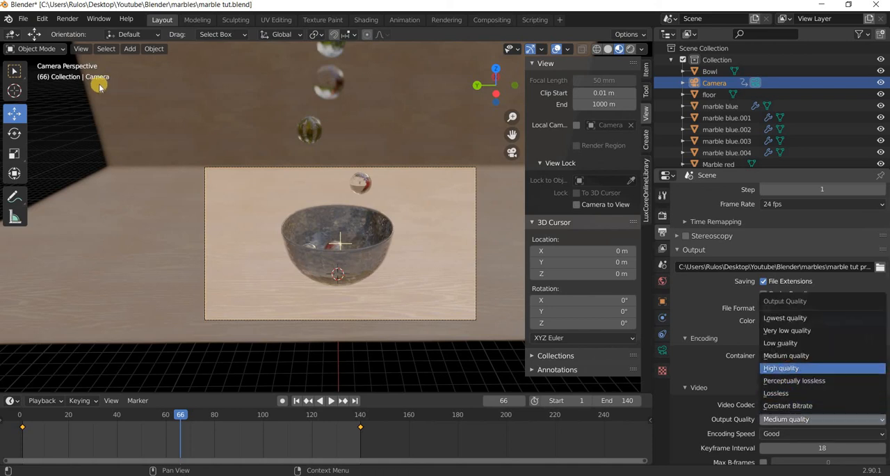
{"action": "left_click", "coordinate": [782, 367]}
{"action": "left_click", "coordinate": [25, 19]}
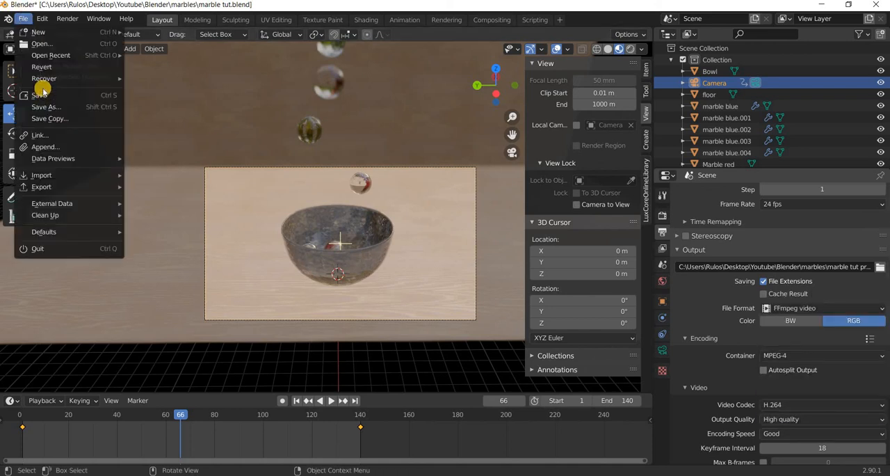
{"action": "left_click", "coordinate": [40, 94]}
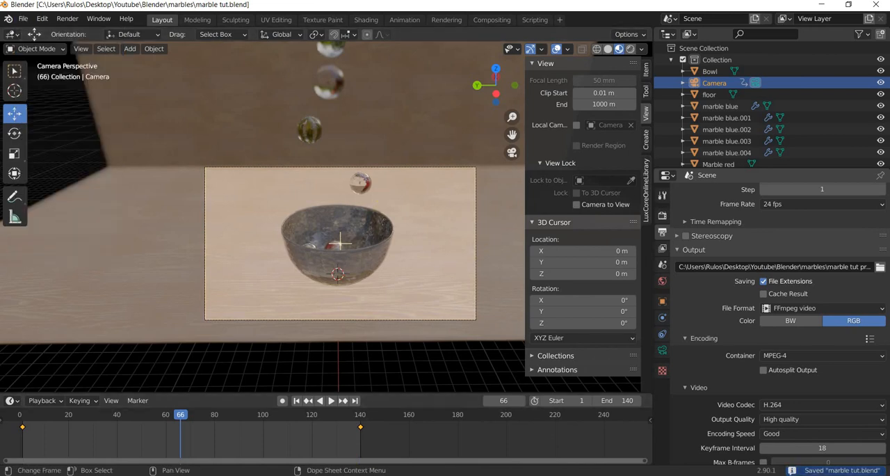
Switch to the browser, search YouTube for "marble fall sound", and return to Blender.
{"action": "key", "text": "alt+Tab"}
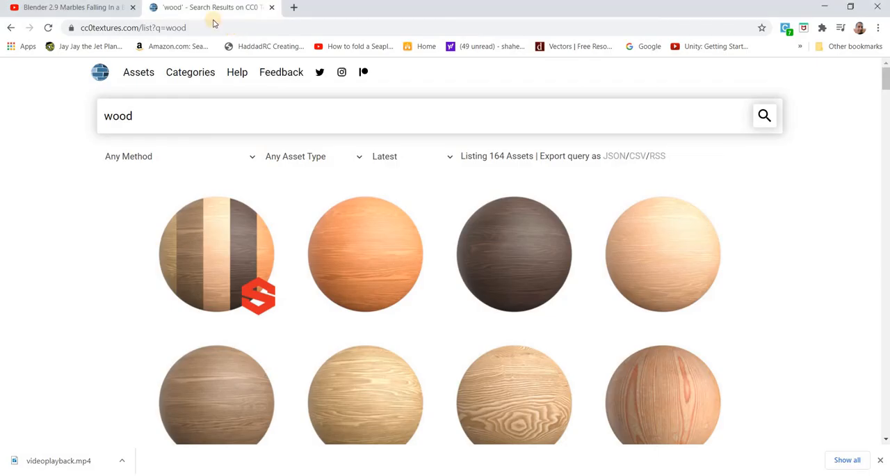
{"action": "left_click", "coordinate": [75, 7]}
{"action": "left_click_drag", "start_coordinate": [366, 75], "coordinate": [196, 66]}
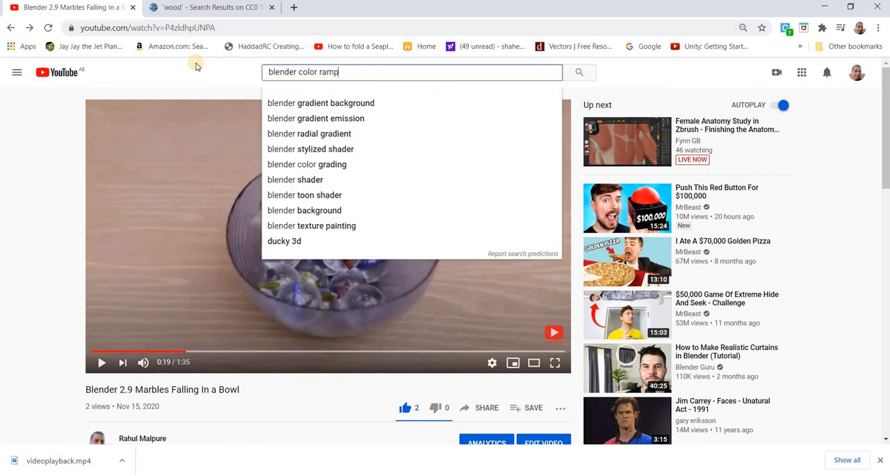
{"action": "type", "text": "marb"}
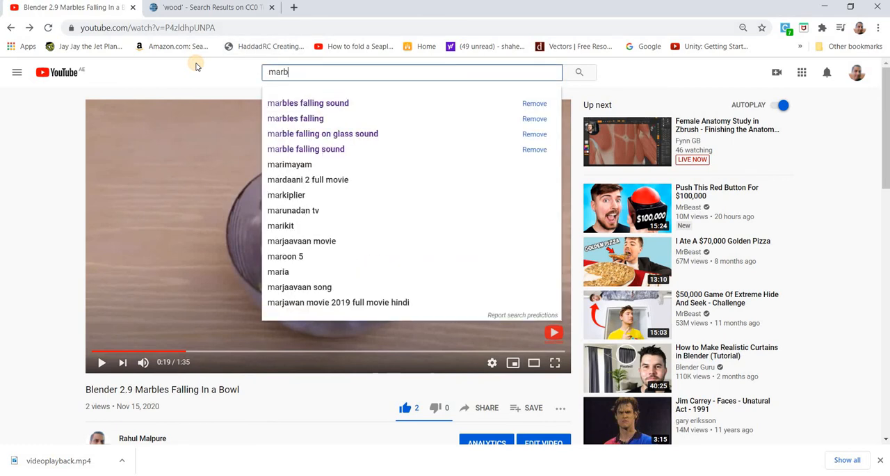
{"action": "type", "text": "le fall"}
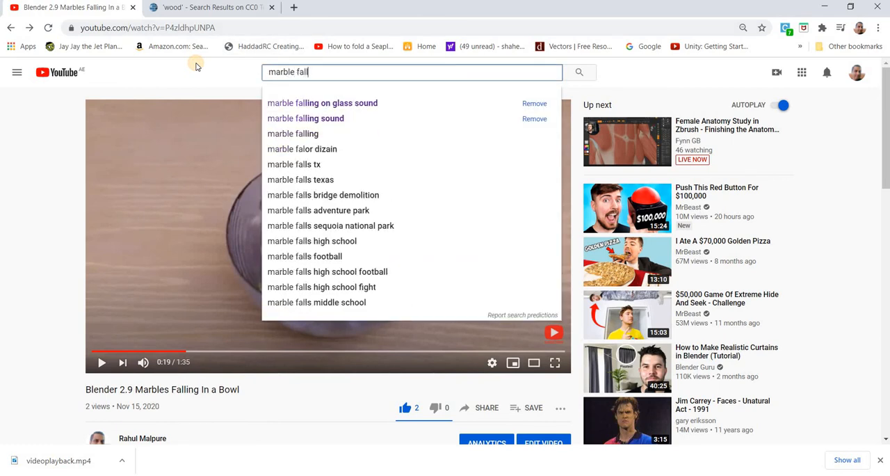
{"action": "type", "text": " sound"}
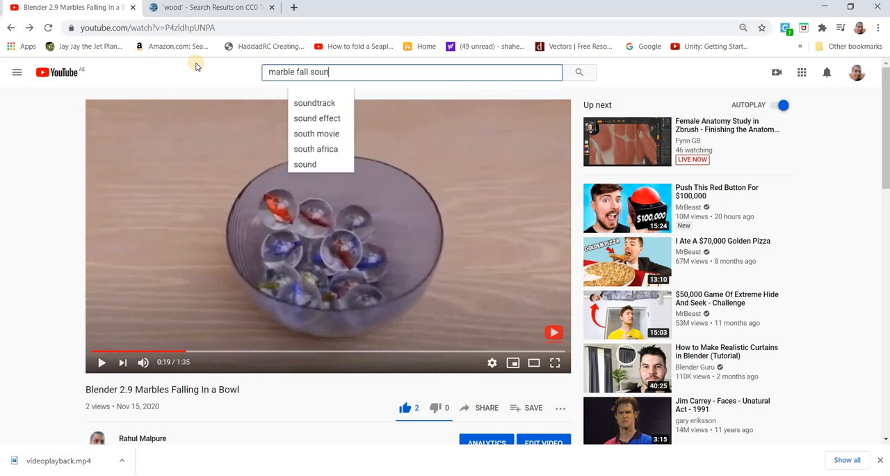
{"action": "key", "text": "Return"}
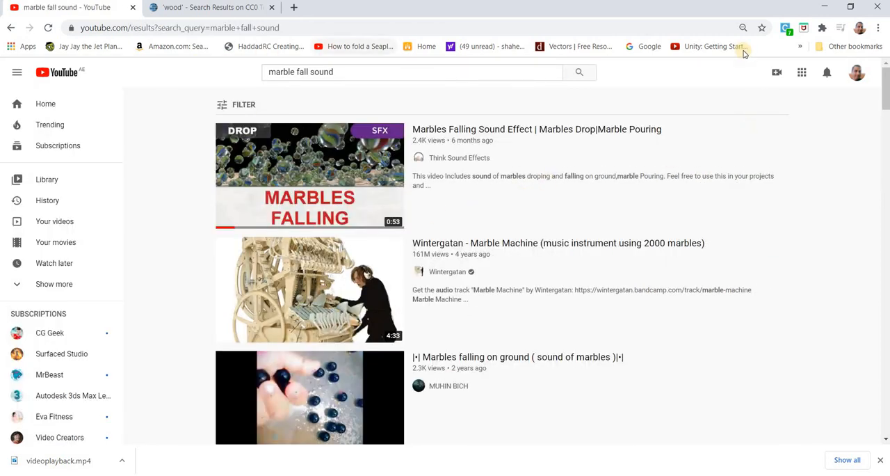
{"action": "left_click", "coordinate": [824, 7]}
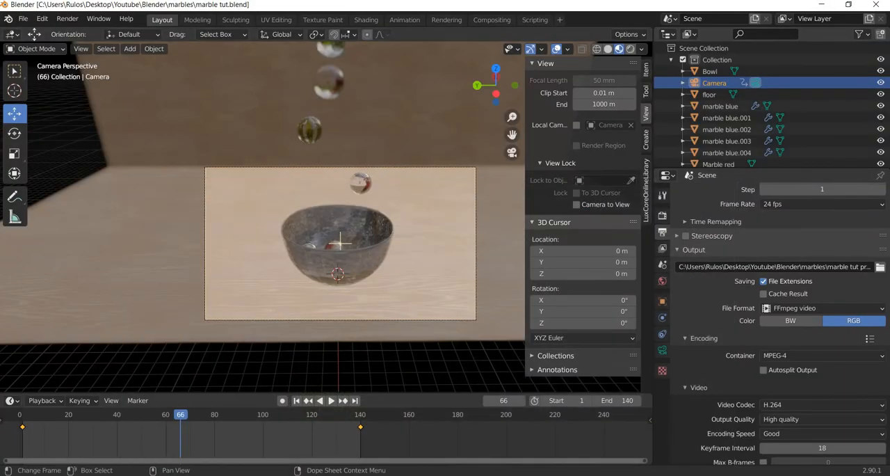
Launch Adobe After Effects CC 2018.
{"action": "key", "text": "super"}
{"action": "type", "text": "after effect"}
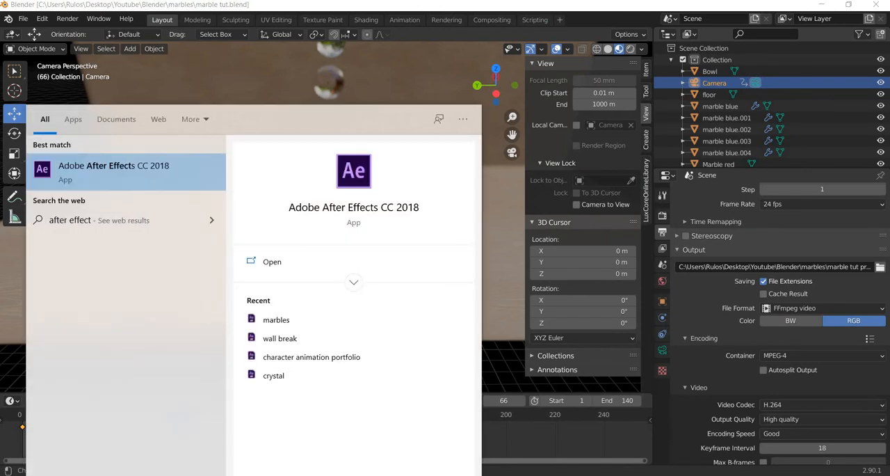
{"action": "key", "text": "Return"}
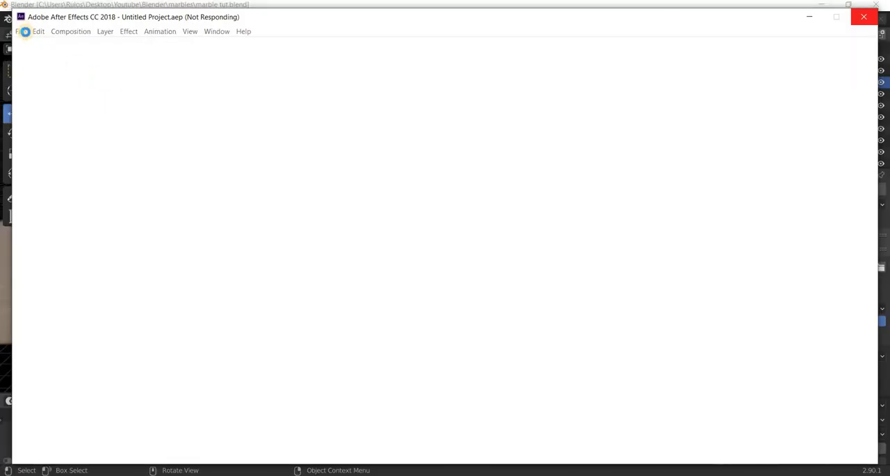
Maximize the After Effects window and open the recent project marbles.aep.
{"action": "left_click", "coordinate": [836, 19]}
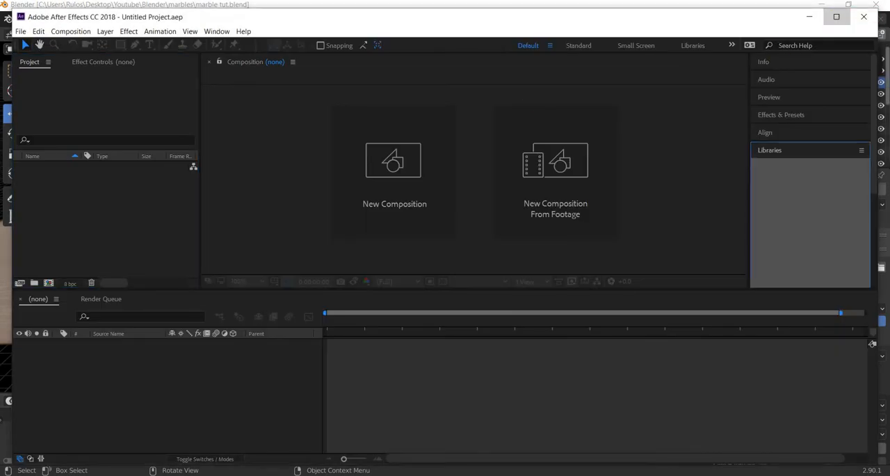
{"action": "left_click", "coordinate": [6, 17]}
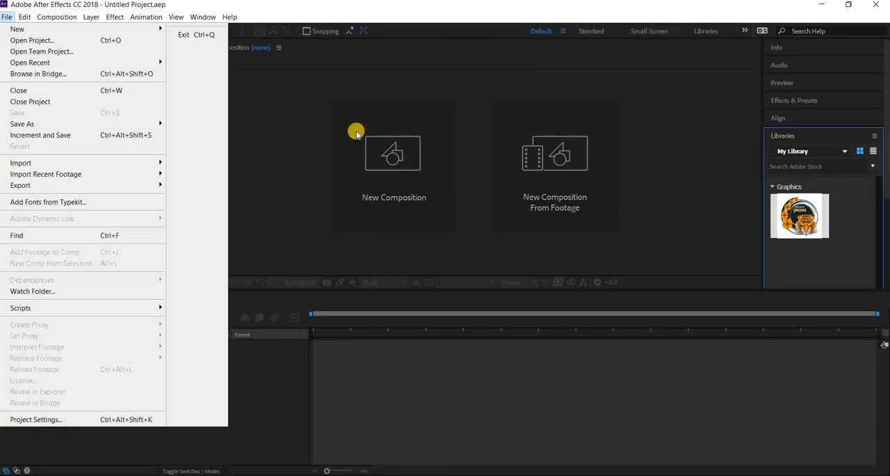
{"action": "left_click", "coordinate": [8, 18]}
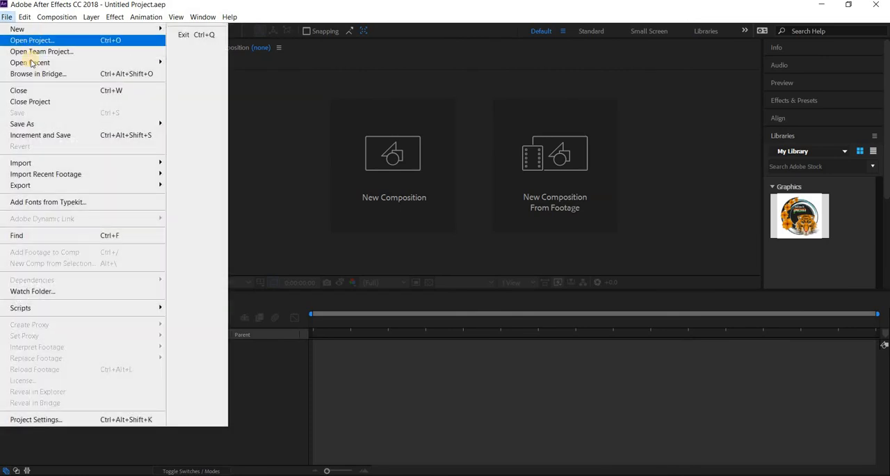
{"action": "mouse_move", "coordinate": [31, 63]}
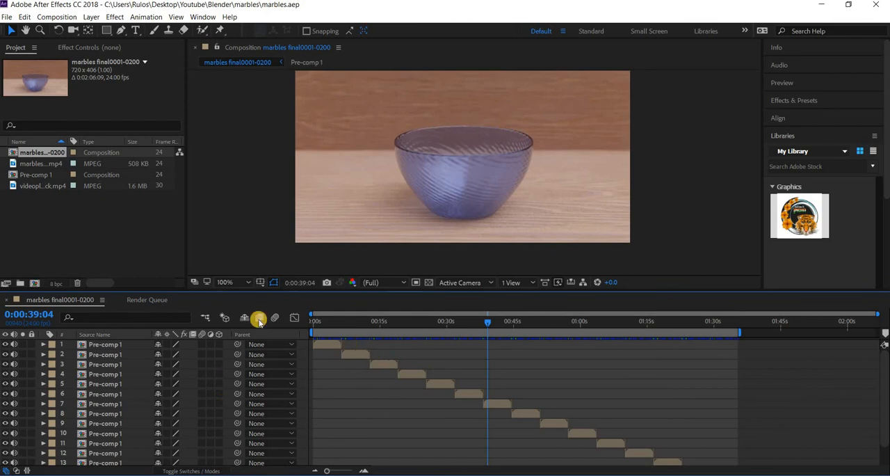
Examine how the marbles final0001-0200 composition and its nested Pre-comp 1 are built, then return to the main composition.
{"action": "double_click", "coordinate": [42, 178]}
{"action": "left_click", "coordinate": [322, 318]}
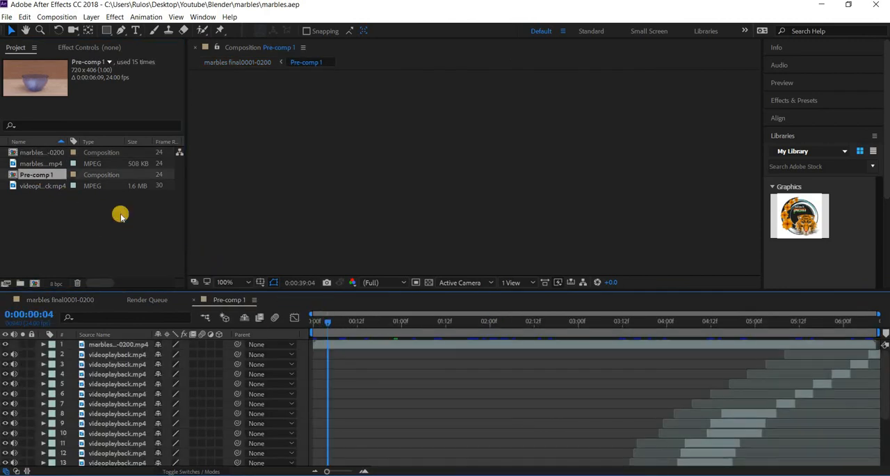
{"action": "double_click", "coordinate": [44, 153]}
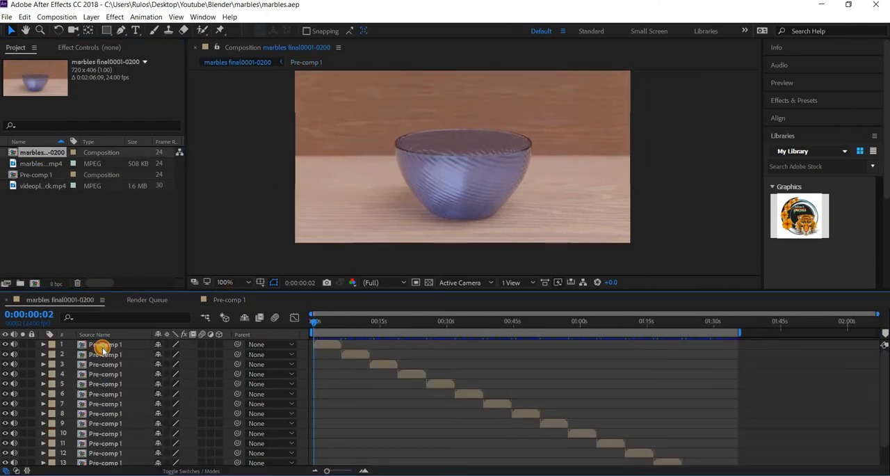
{"action": "double_click", "coordinate": [102, 346]}
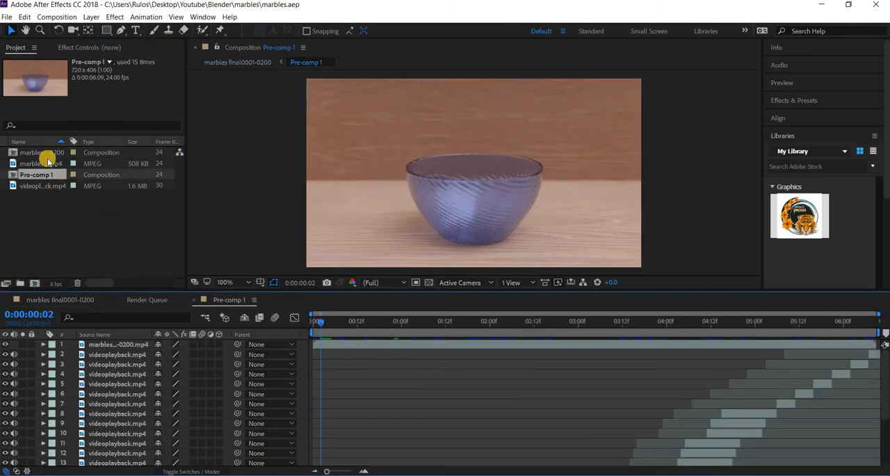
{"action": "double_click", "coordinate": [42, 153]}
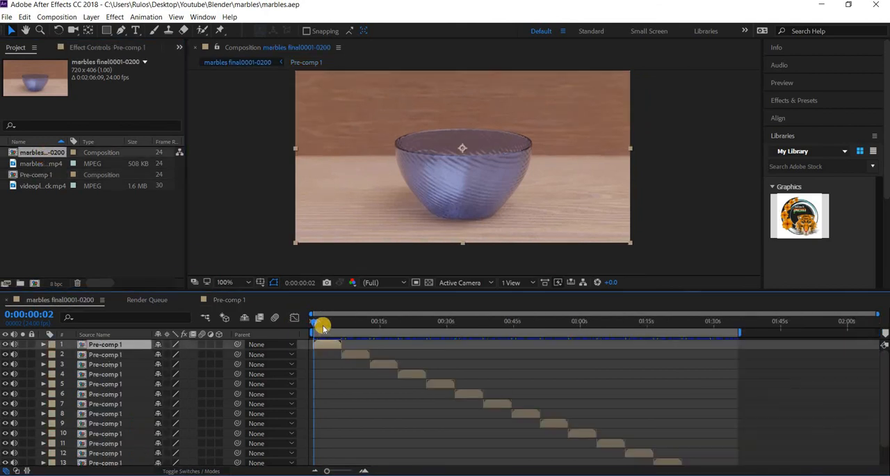
Open Pre-comp 1 from the main composition's layers and play it from the first frame.
{"action": "mouse_move", "coordinate": [318, 323]}
{"action": "left_mouse_down"}
{"action": "mouse_move", "coordinate": [303, 321]}
{"action": "mouse_move", "coordinate": [704, 376]}
{"action": "mouse_move", "coordinate": [310, 328]}
{"action": "left_mouse_up"}
{"action": "double_click", "coordinate": [429, 373]}
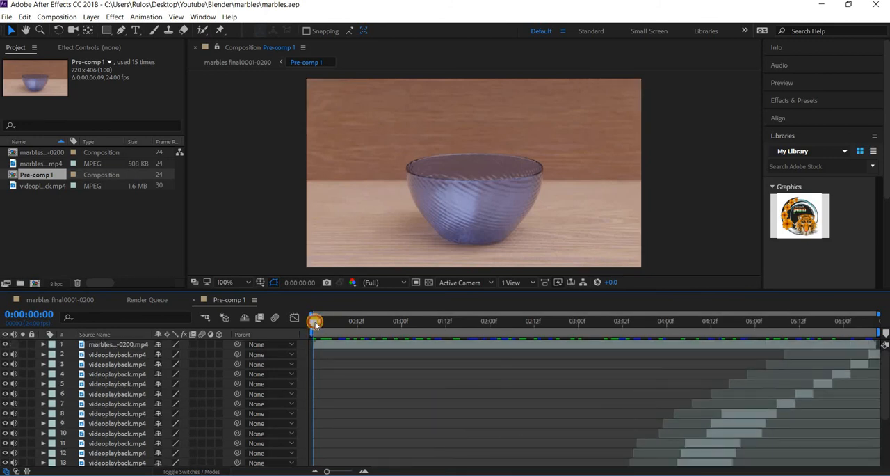
{"action": "key", "text": "space"}
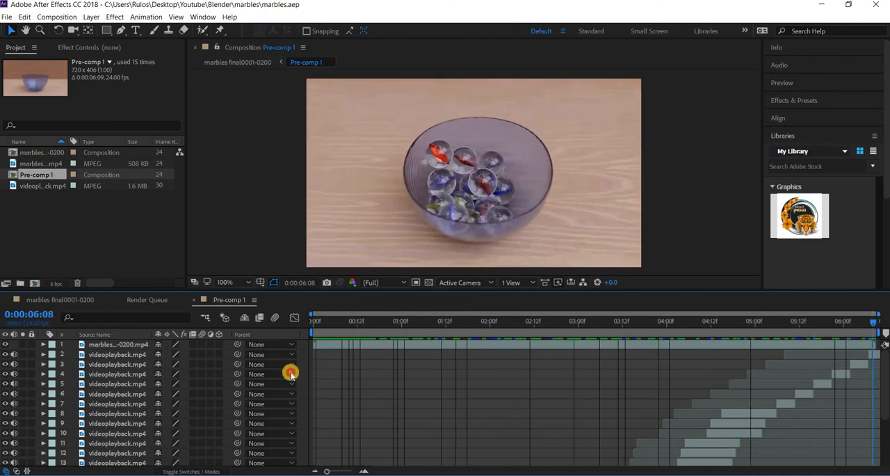
{"action": "key", "text": "space"}
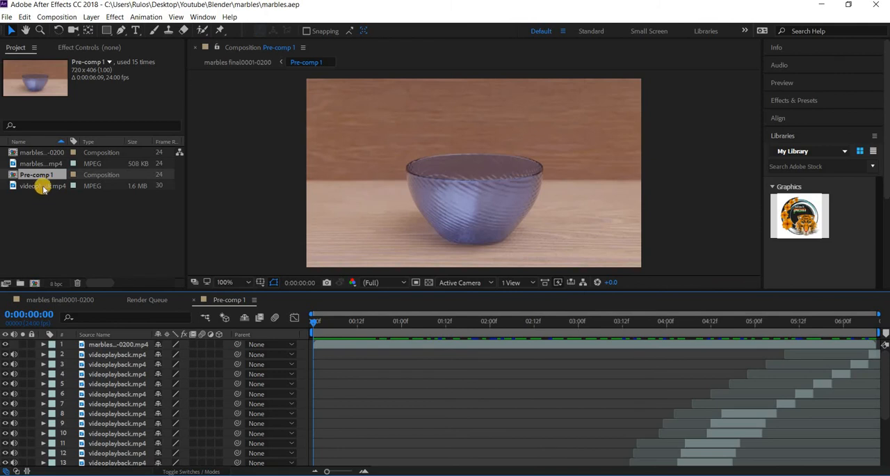
Open the source footage videoplayback.mp4 in its own viewer and play its marble sounds.
{"action": "left_click", "coordinate": [43, 186]}
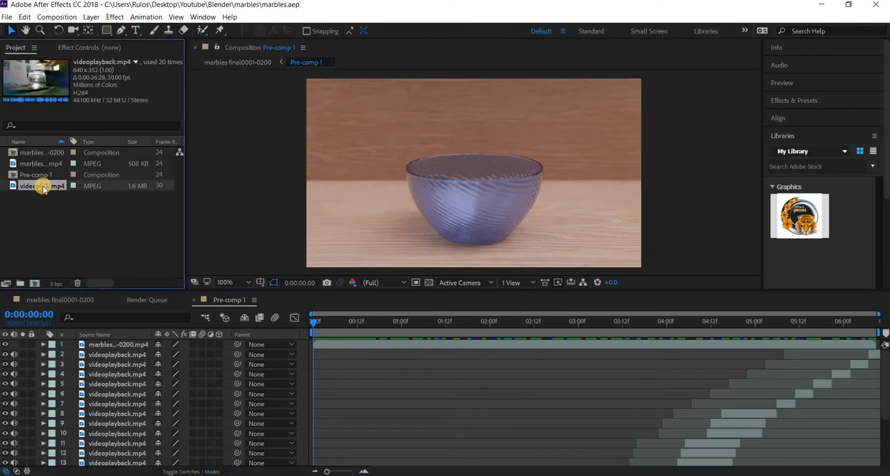
{"action": "double_click", "coordinate": [44, 187]}
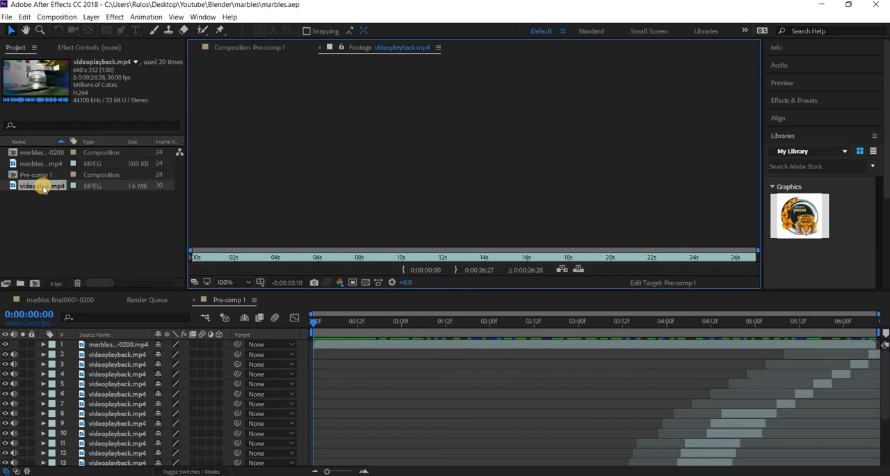
{"action": "key", "text": "space"}
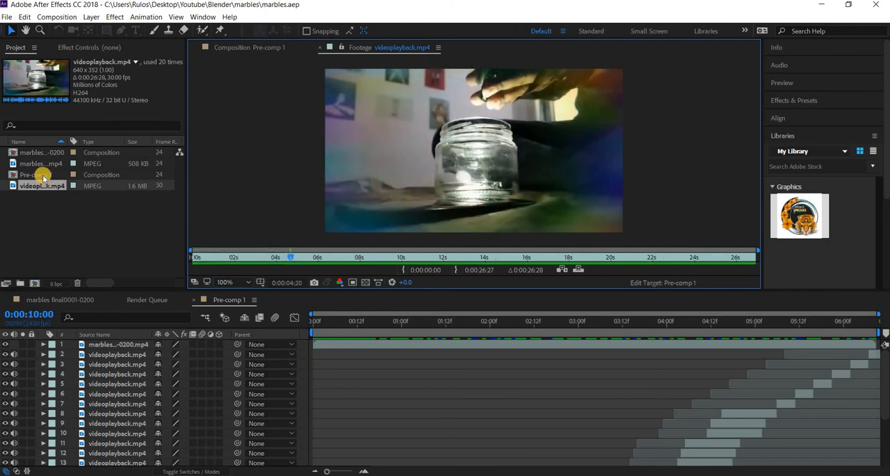
Return to the start of Pre-comp 1, enlarge the timeline to show all sound layers, and preview their placement.
{"action": "left_click", "coordinate": [331, 327]}
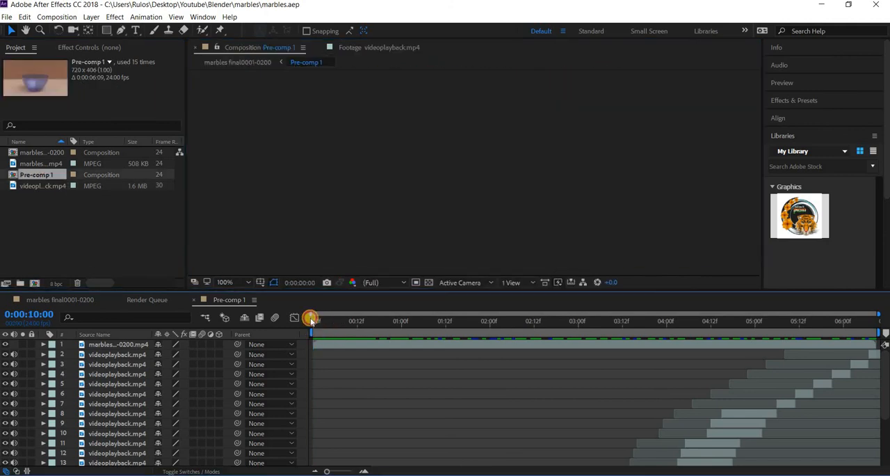
{"action": "left_click", "coordinate": [311, 318]}
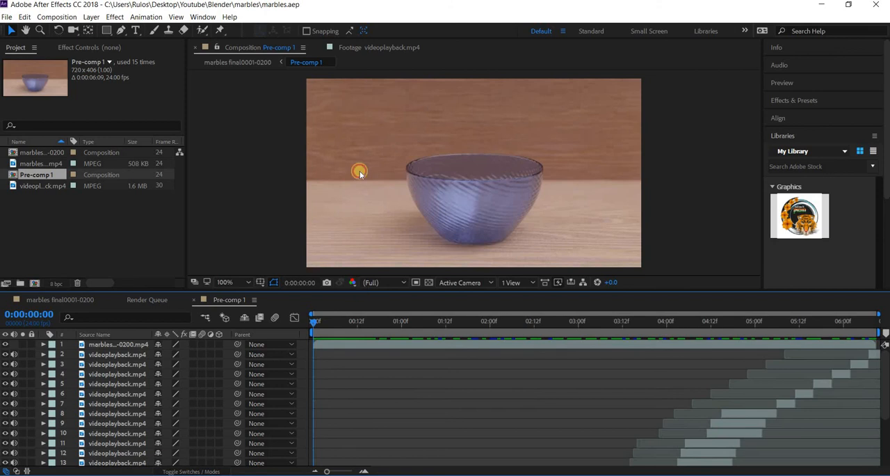
{"action": "left_click_drag", "start_coordinate": [359, 172], "coordinate": [358, 162]}
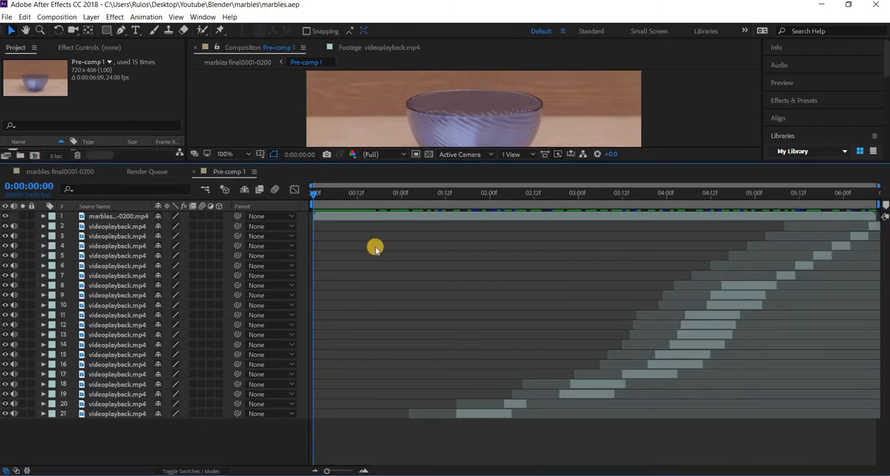
{"action": "key", "text": "space"}
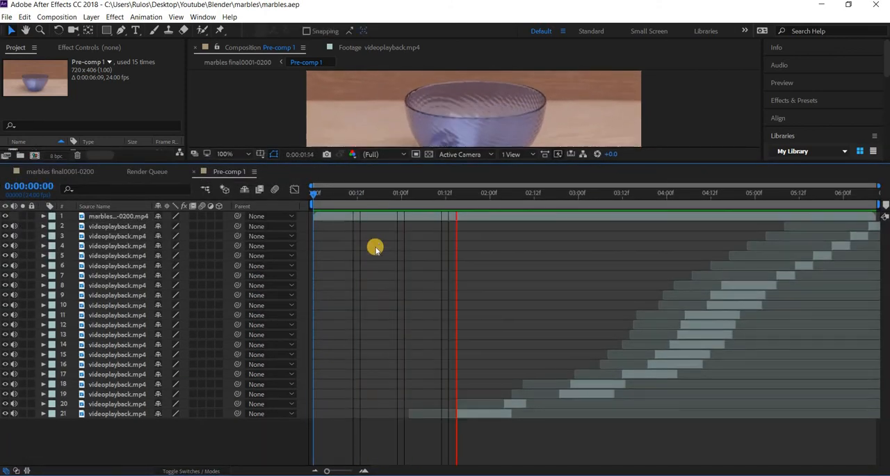
{"action": "key", "text": "space"}
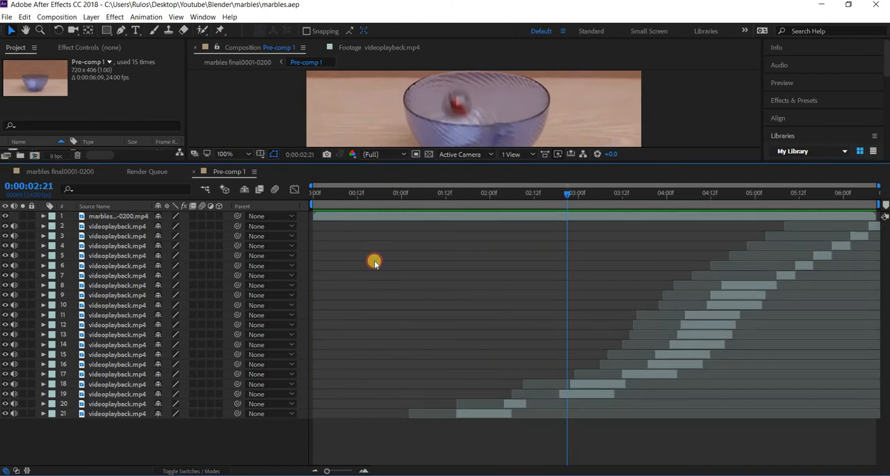
Enlarge the composition preview again and play Pre-comp 1 from 0:00:05:06 to check the last marble sounds.
{"action": "left_click_drag", "start_coordinate": [375, 262], "coordinate": [367, 234]}
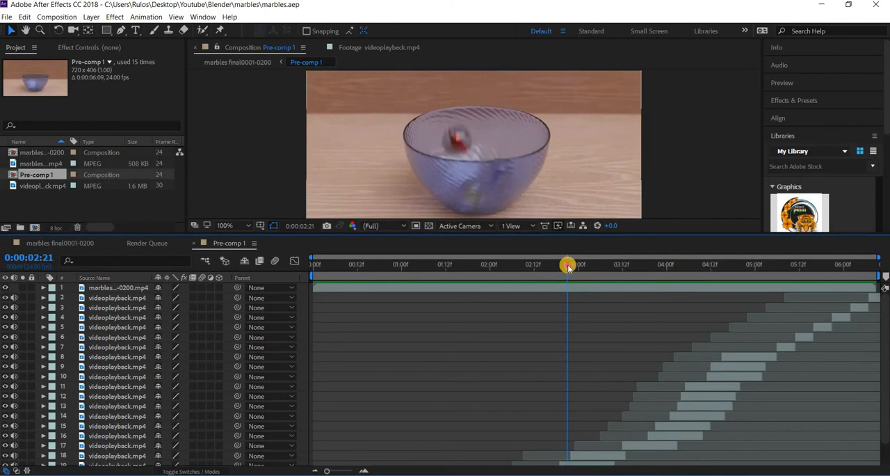
{"action": "left_click_drag", "start_coordinate": [579, 266], "coordinate": [777, 286]}
{"action": "key", "text": "space"}
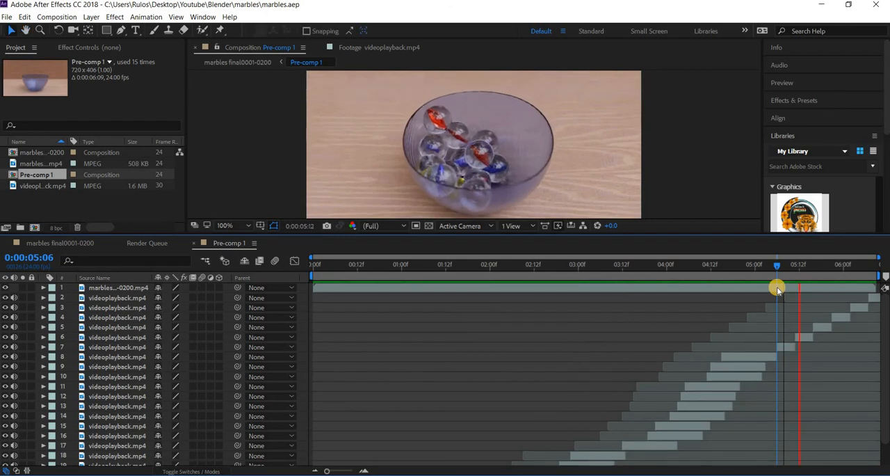
{"action": "key", "text": "space"}
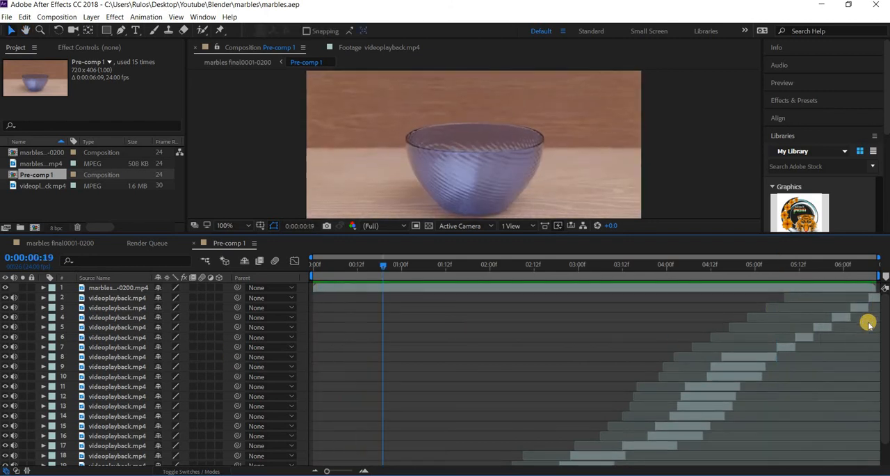
Inspect the Audio Levels of videoplayback.mp4 layers 2, 3 and 4 in Pre-comp 1.
{"action": "left_click", "coordinate": [99, 299]}
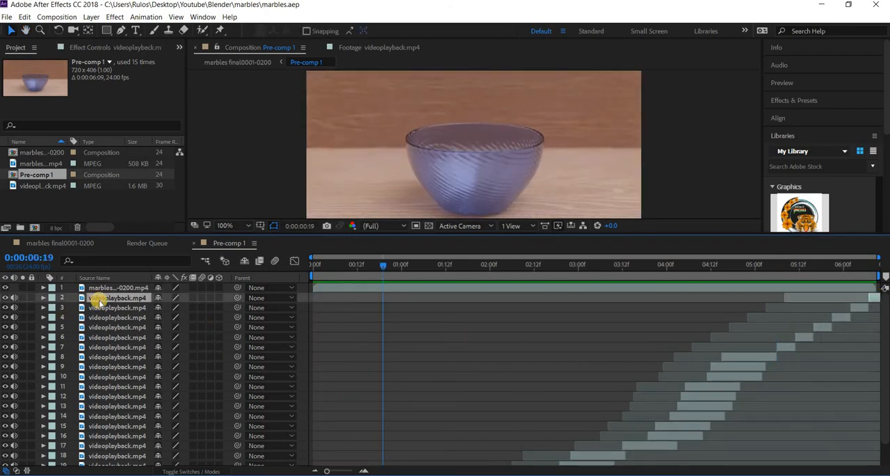
{"action": "left_click", "coordinate": [43, 298]}
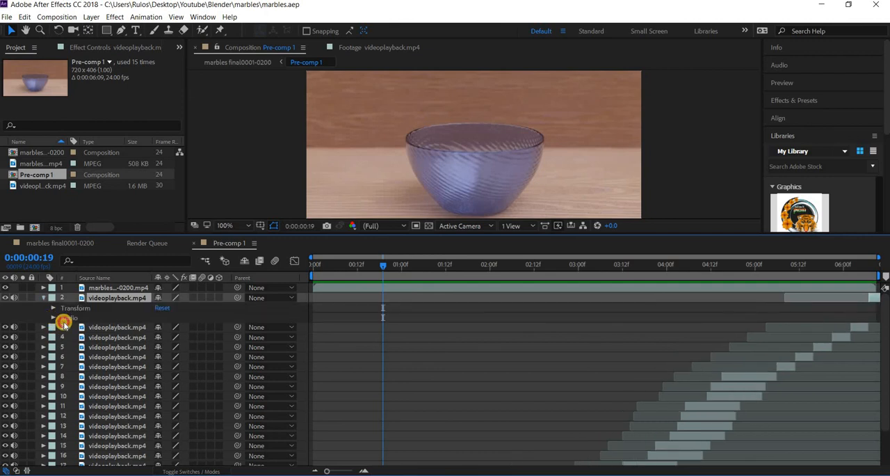
{"action": "left_click", "coordinate": [53, 317]}
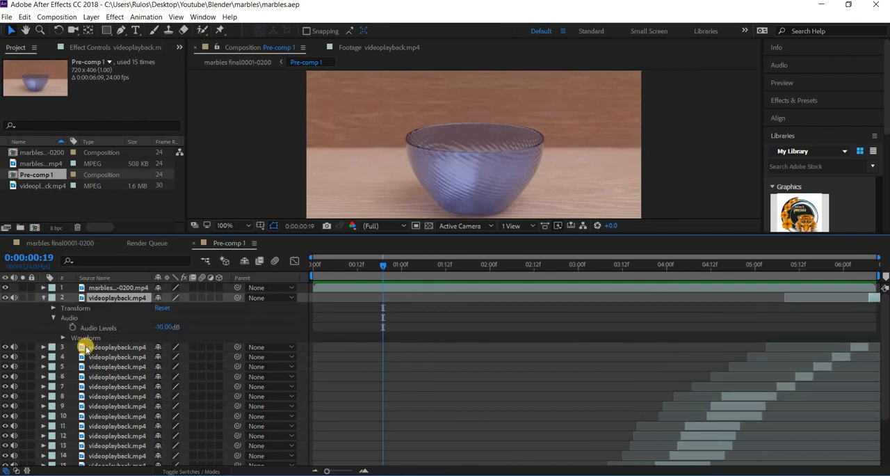
{"action": "left_click", "coordinate": [54, 367]}
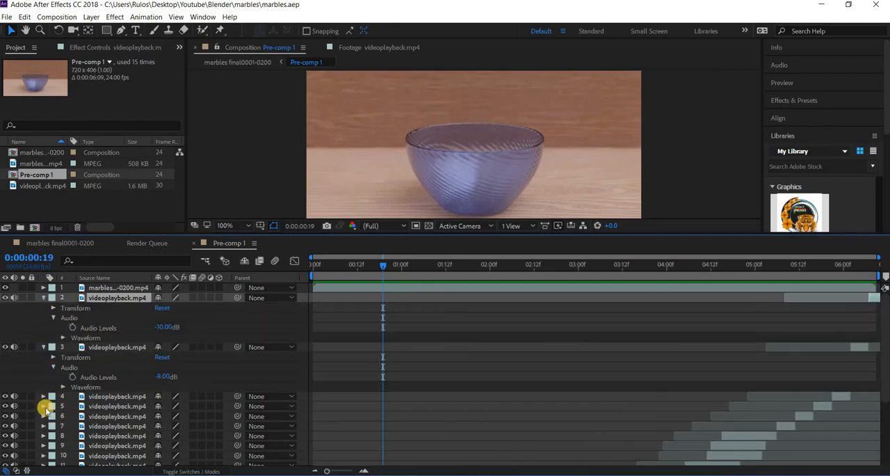
{"action": "left_click", "coordinate": [43, 396]}
{"action": "left_click", "coordinate": [54, 416]}
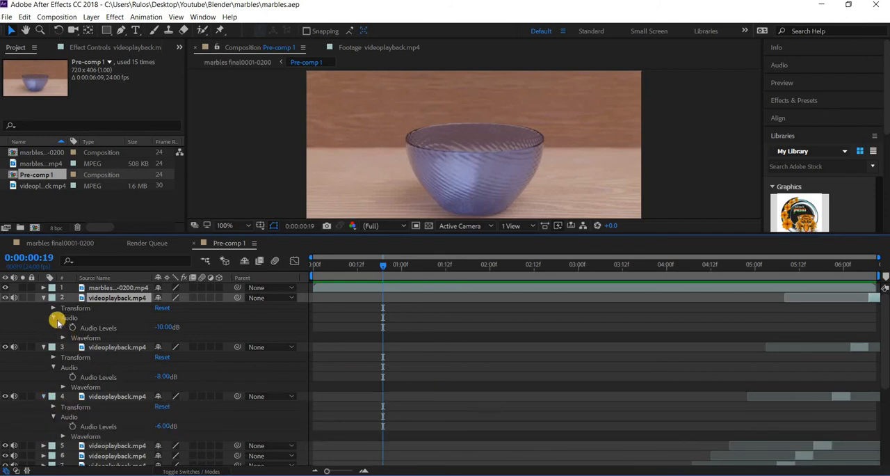
{"action": "left_click", "coordinate": [43, 297]}
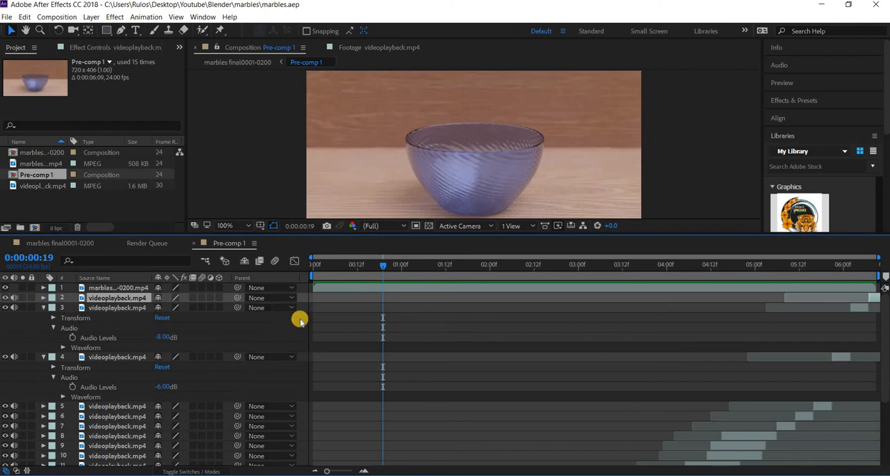
Preview Pre-comp 1 with its layered sounds, collapse the layer properties, and switch back to Blender.
{"action": "key", "text": "space"}
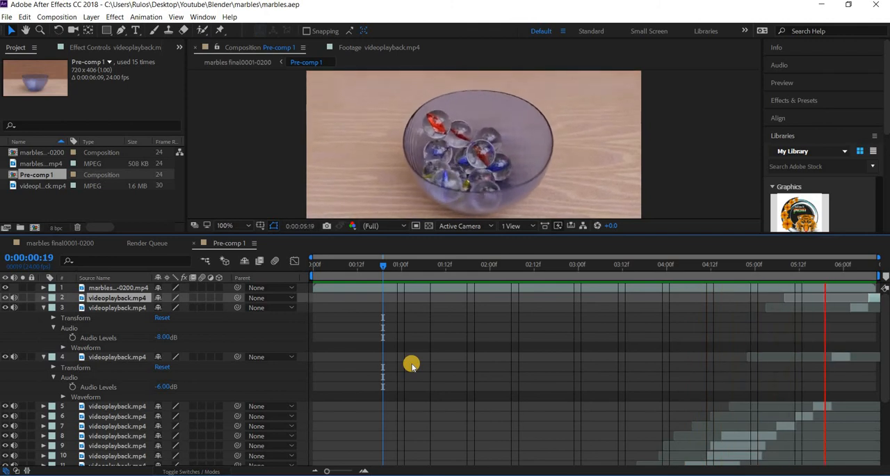
{"action": "key", "text": "space"}
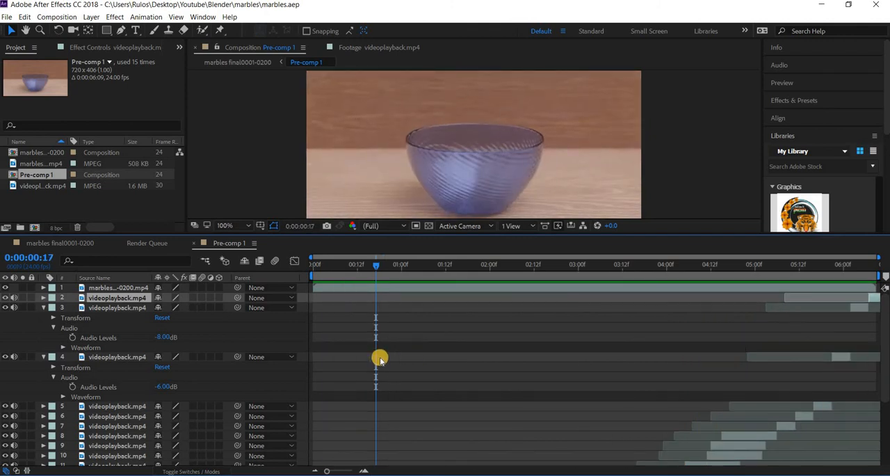
{"action": "left_click", "coordinate": [43, 307]}
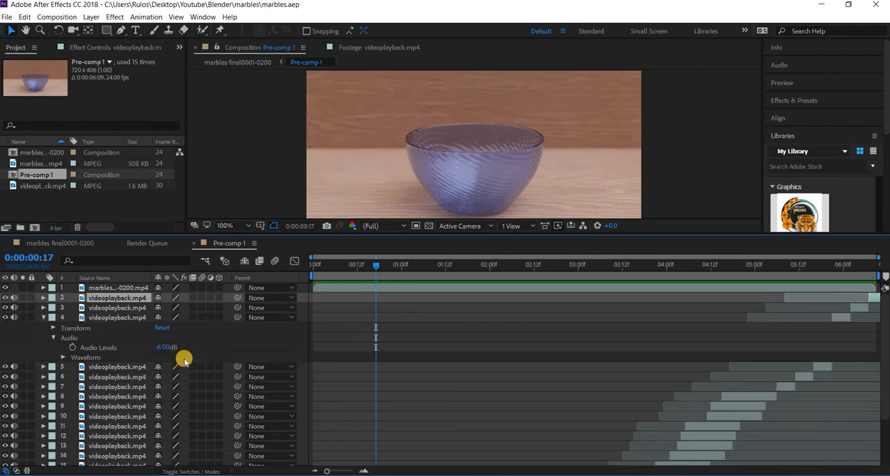
{"action": "left_click", "coordinate": [819, 11]}
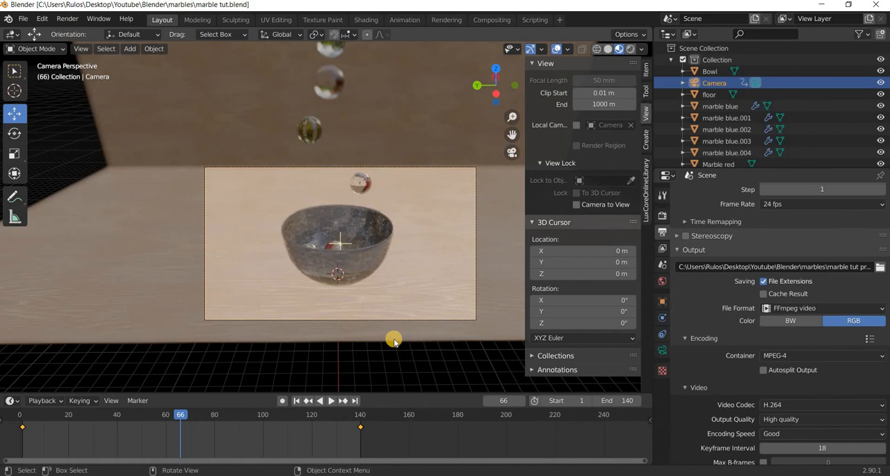